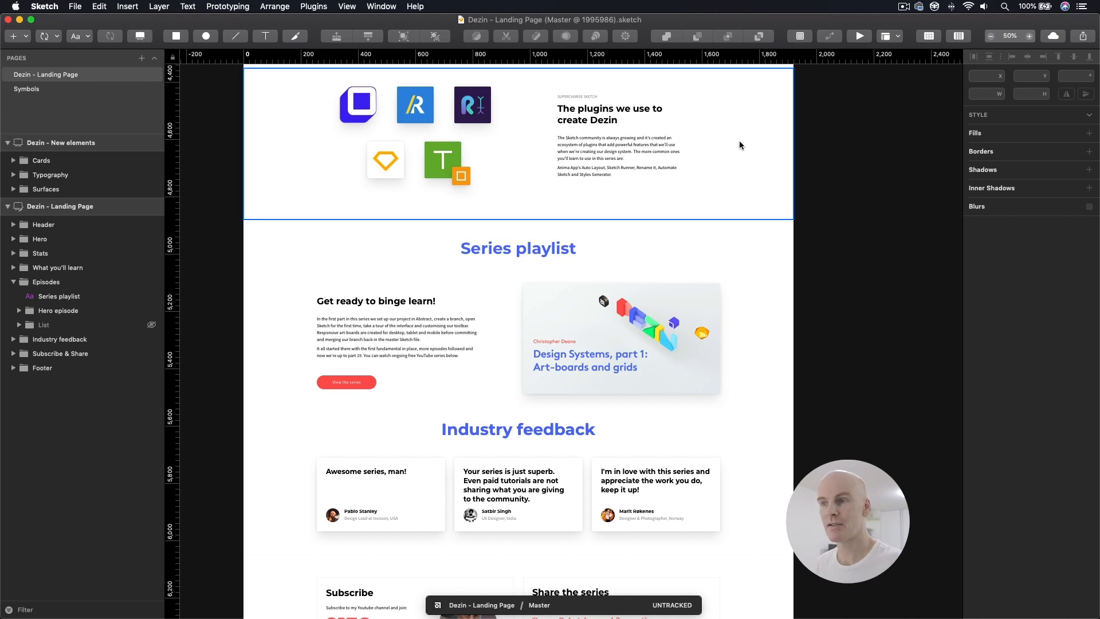
Step: Review the finished landing page from the series playlist section down to the signup footer
scroll(739, 145, down, 5)
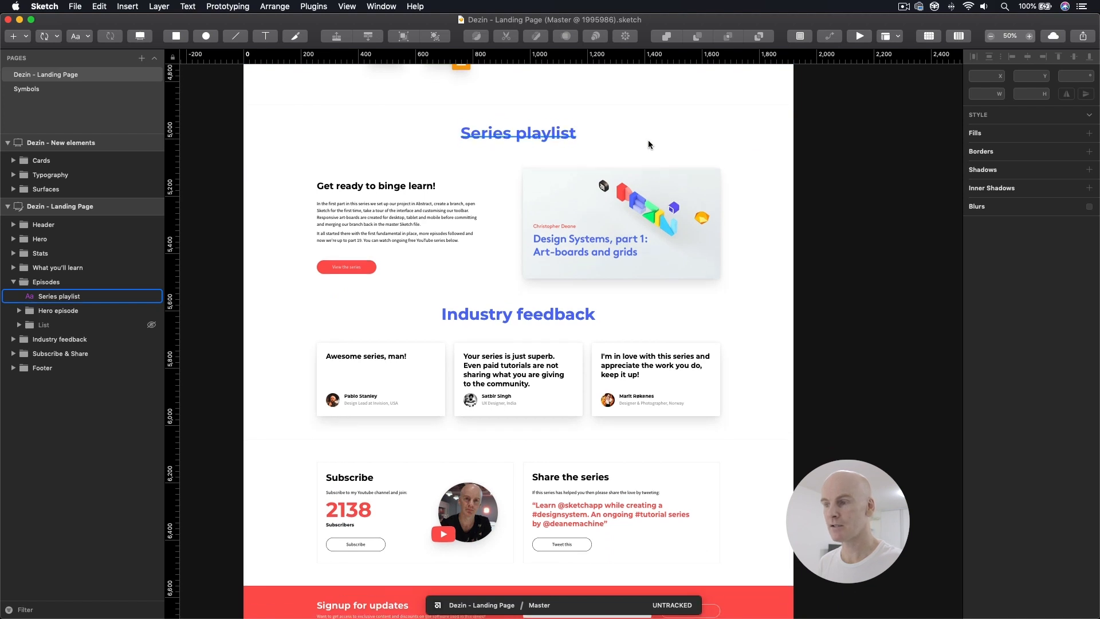
scroll(647, 141, down, 5)
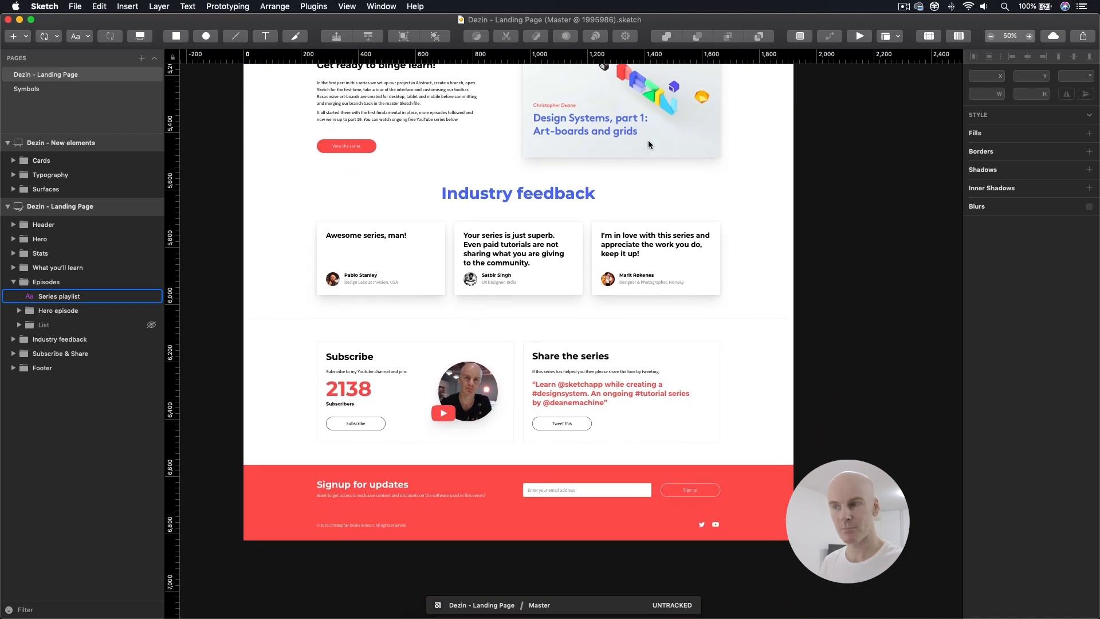
scroll(647, 140, down, 4)
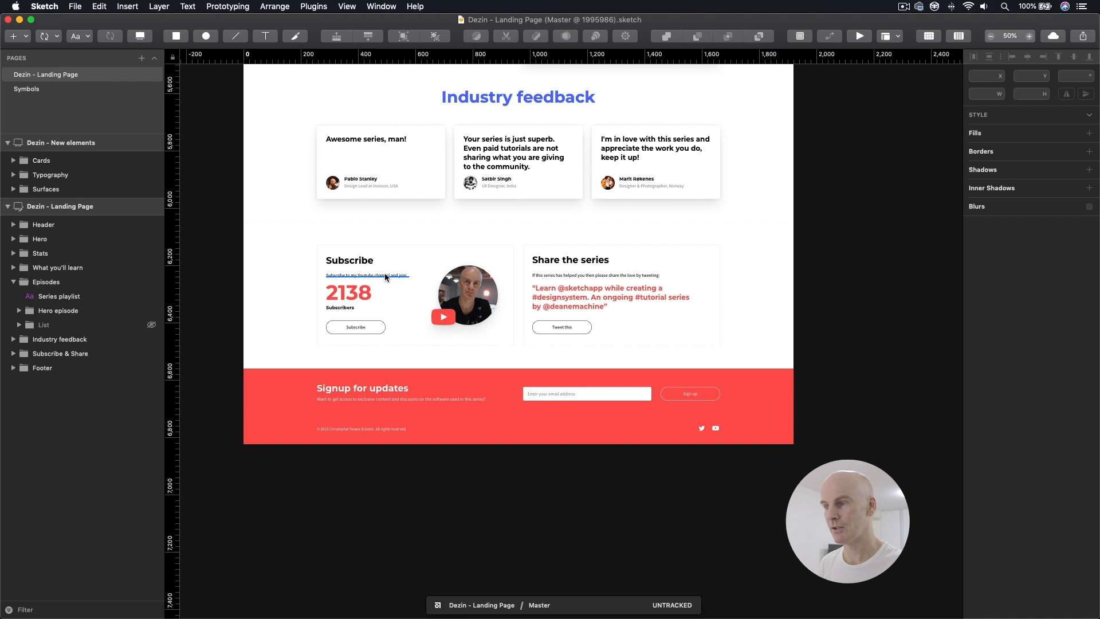
super+click(300, 380)
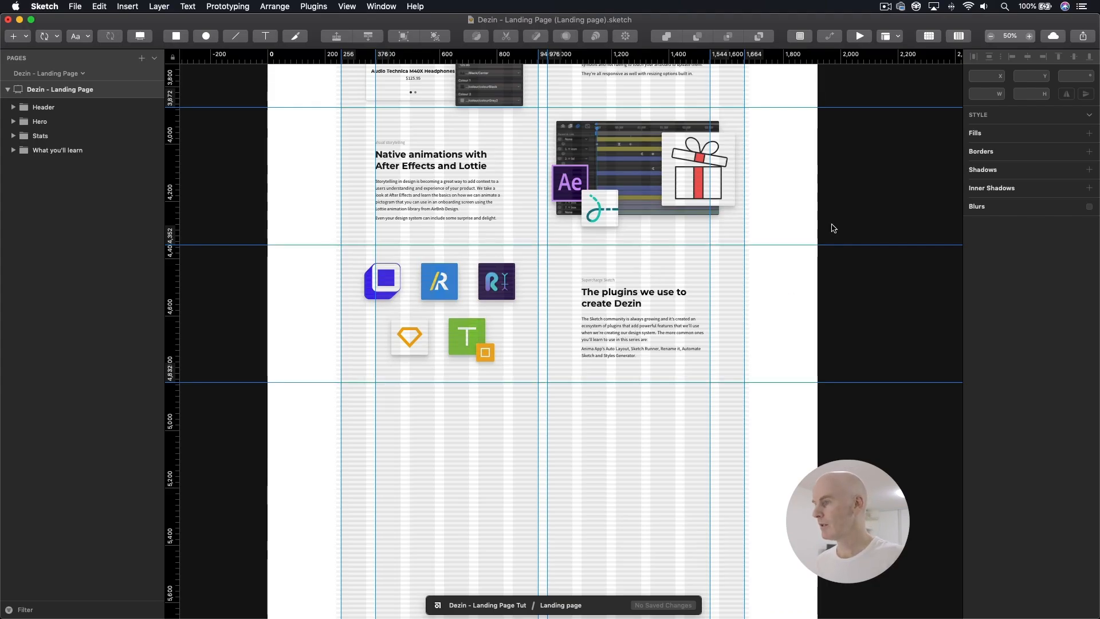
Step: Copy the two-line hero heading and paste it into the empty area just below the plugins section
scroll(823, 412, up, 10)
drag(727, 428, 713, 601)
drag(643, 68, 628, 496)
mouse_move(603, 216)
mouse_down()
mouse_move(601, 280)
mouse_move(601, 184)
mouse_up()
click(380, 223)
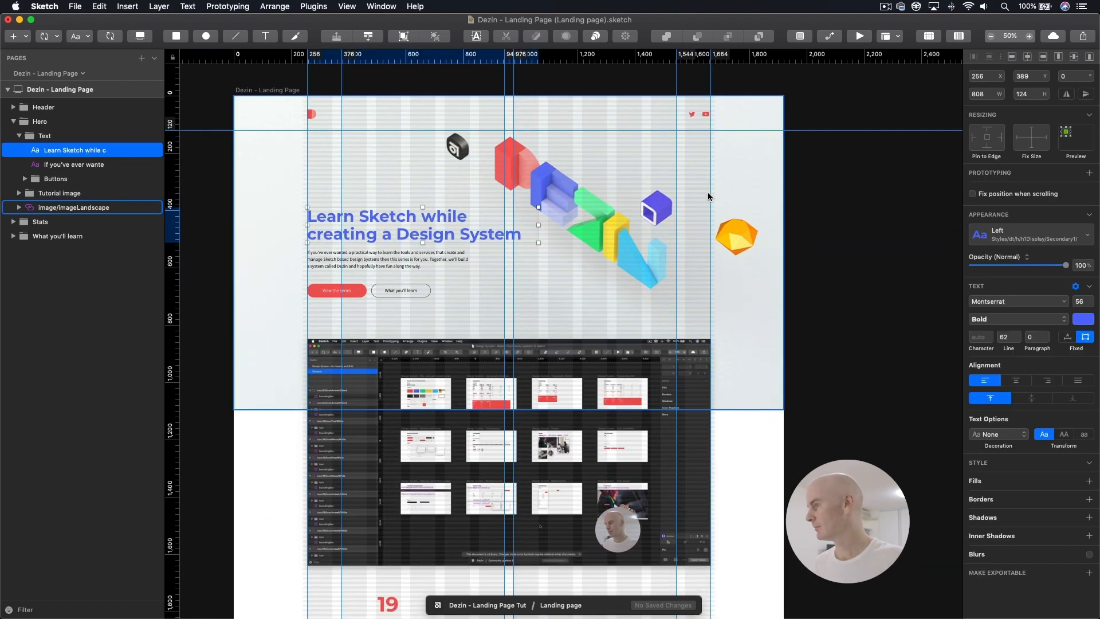
scroll(706, 192, down, 20)
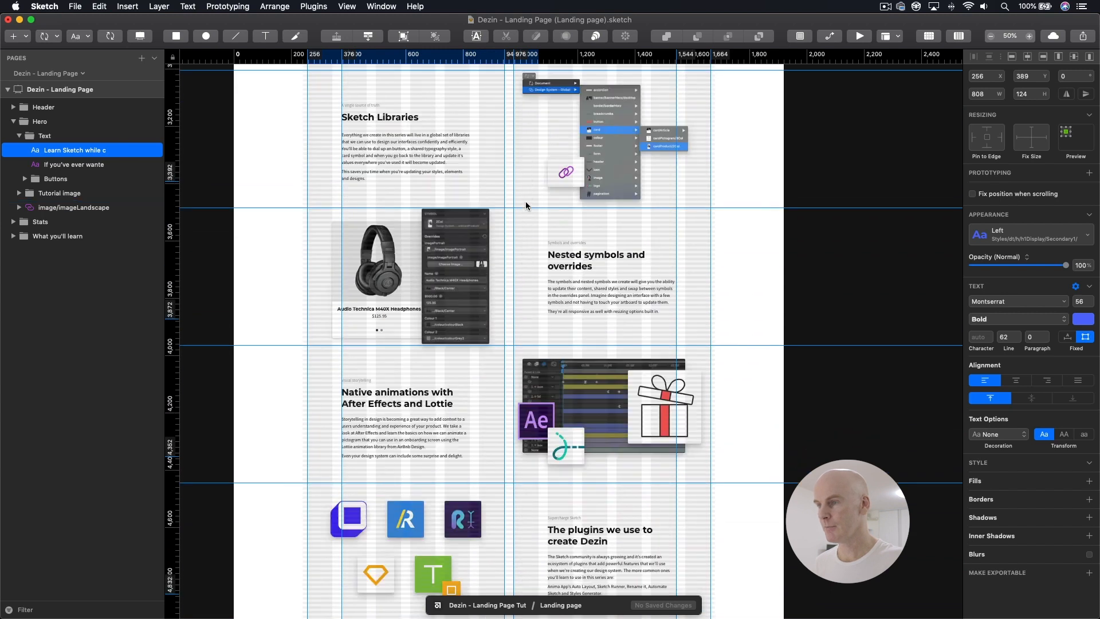
scroll(526, 206, down, 2)
click(609, 268)
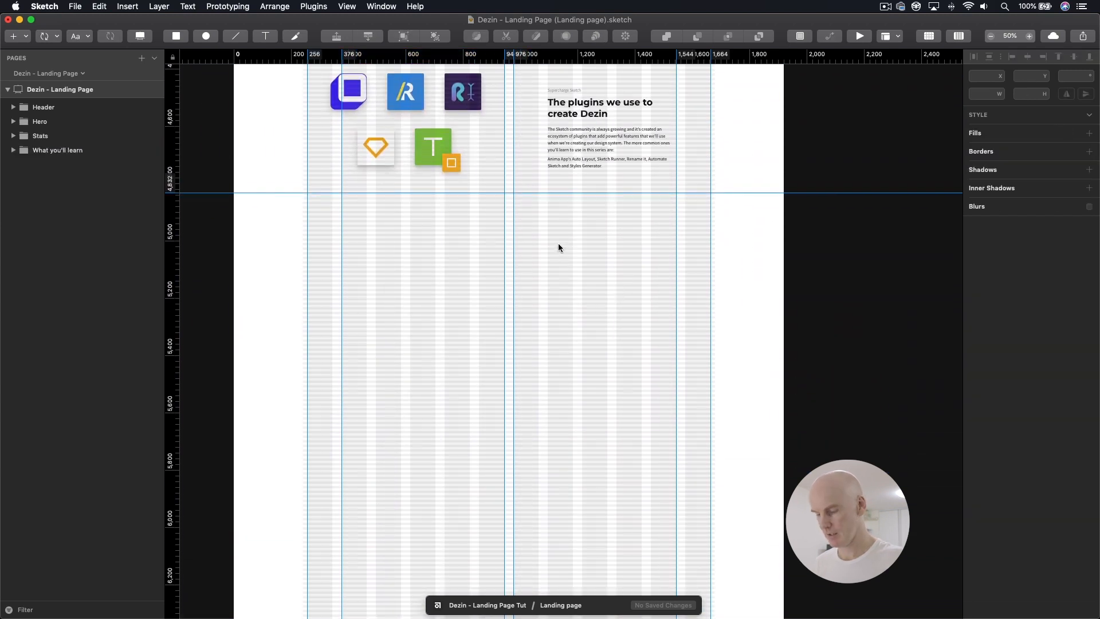
key(cmd+v)
drag(457, 325, 459, 220)
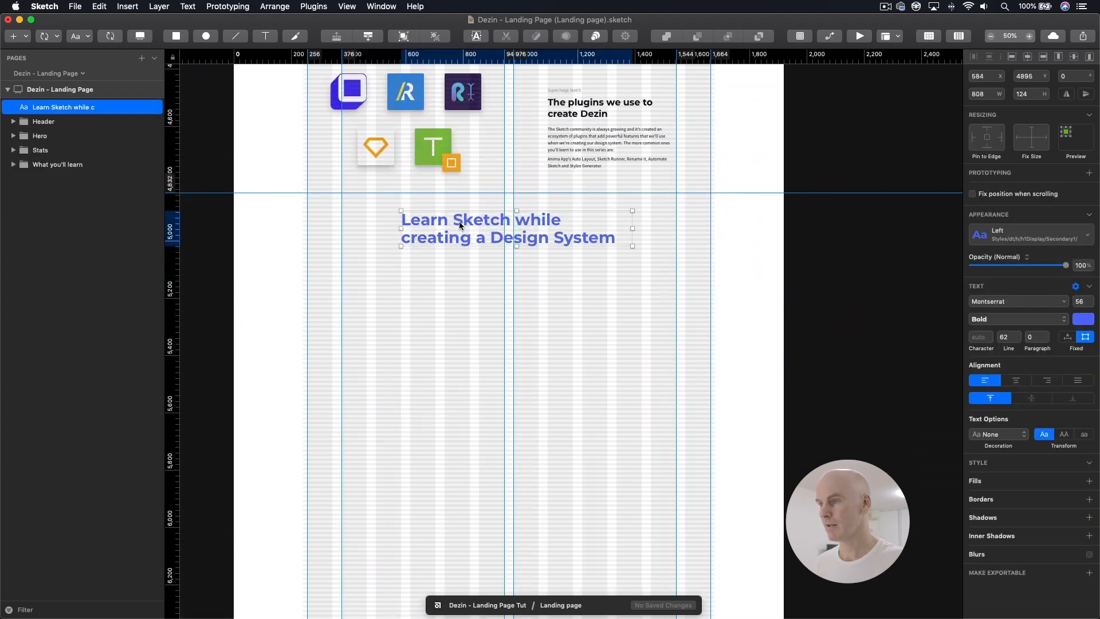
Step: Center-align the pasted heading and save it as a new text style named dt/h/h1Display/Secondary1/Center
click(1015, 380)
click(1027, 243)
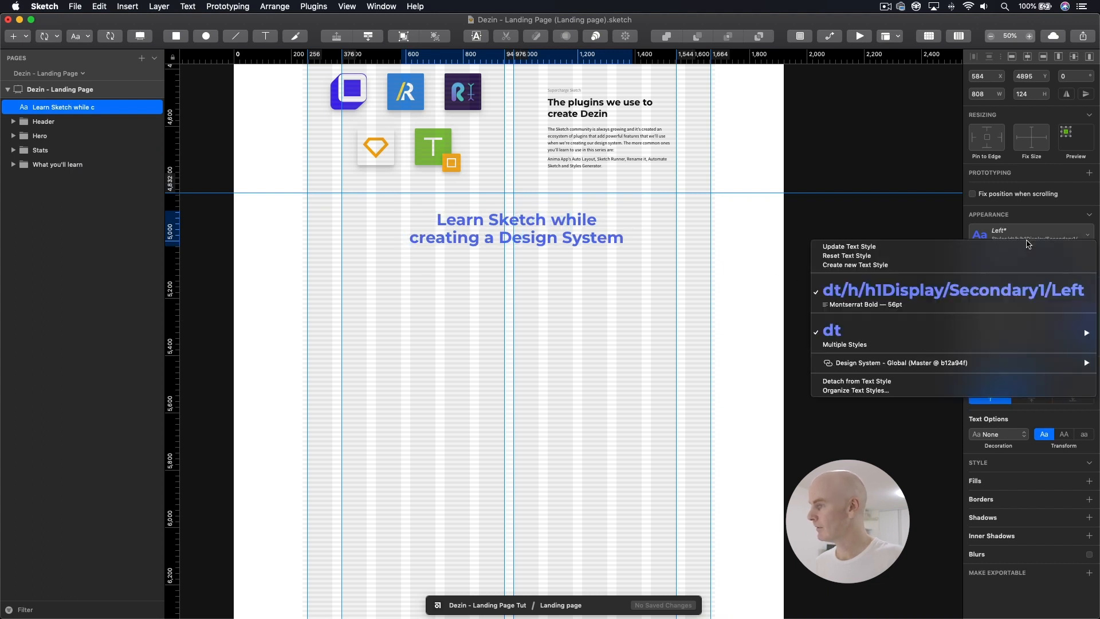
click(902, 263)
click(1076, 234)
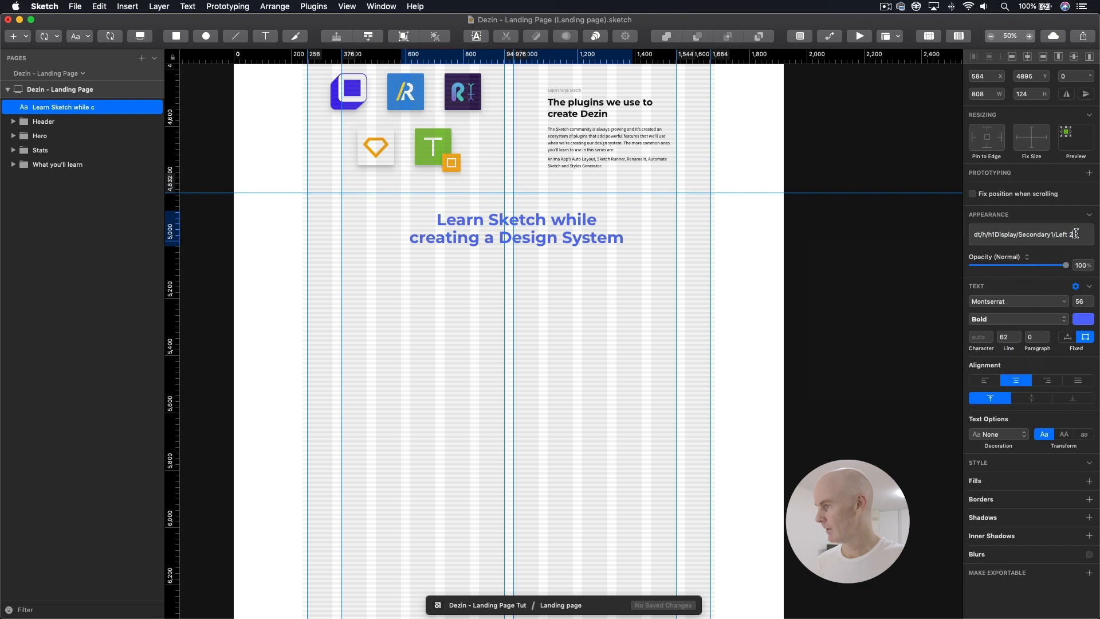
key(BackSpace)
key(BackSpace)
key(BackSpace)
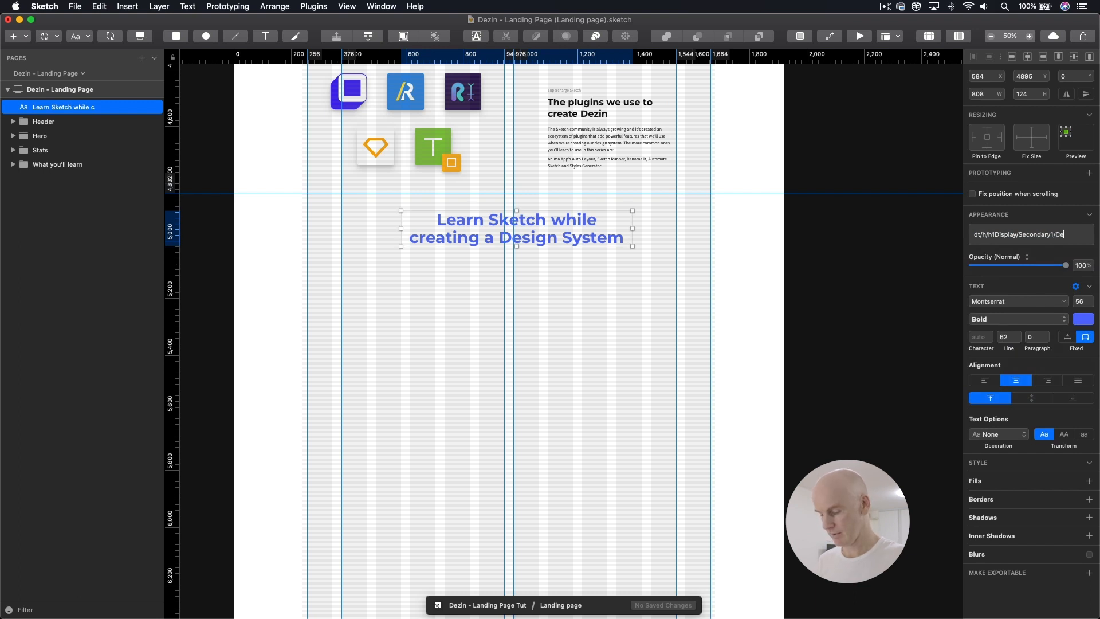
text(Center)
key(Return)
Step: Replace the pasted heading's text with "Heading" and widen its box to 1168 px between the 376 and 1544 guides
drag(552, 234, 539, 237)
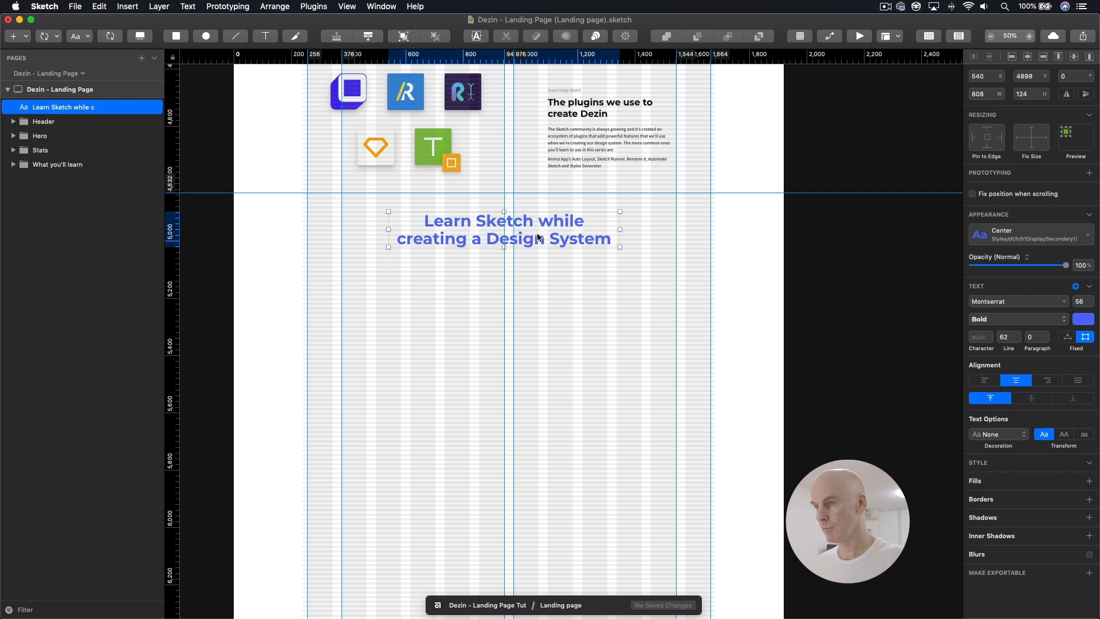
double_click(544, 238)
text(Heading)
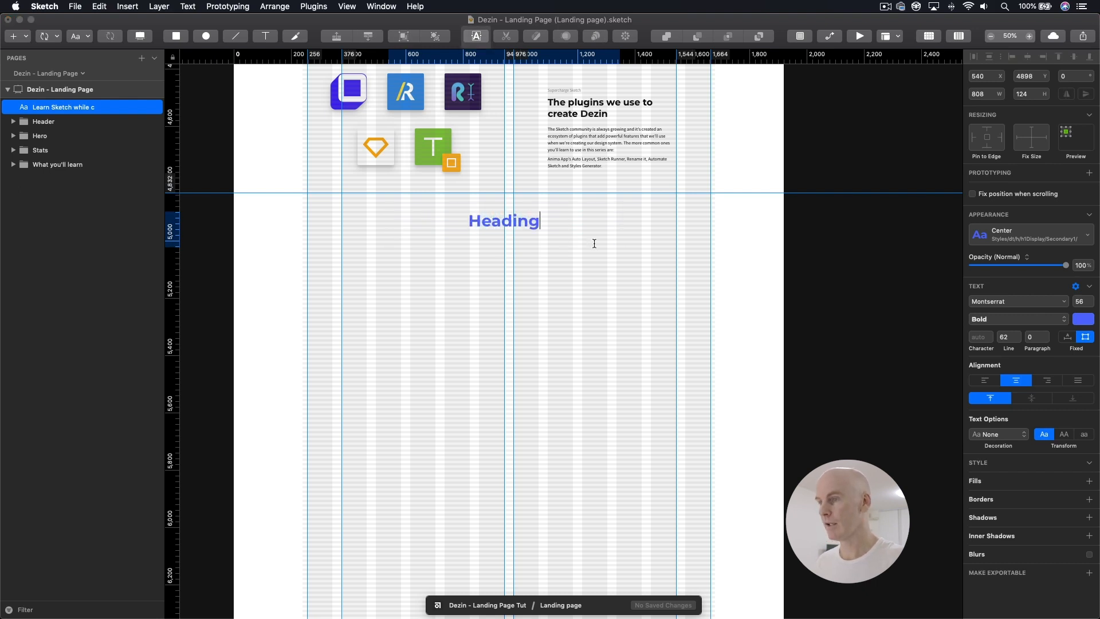
key(Escape)
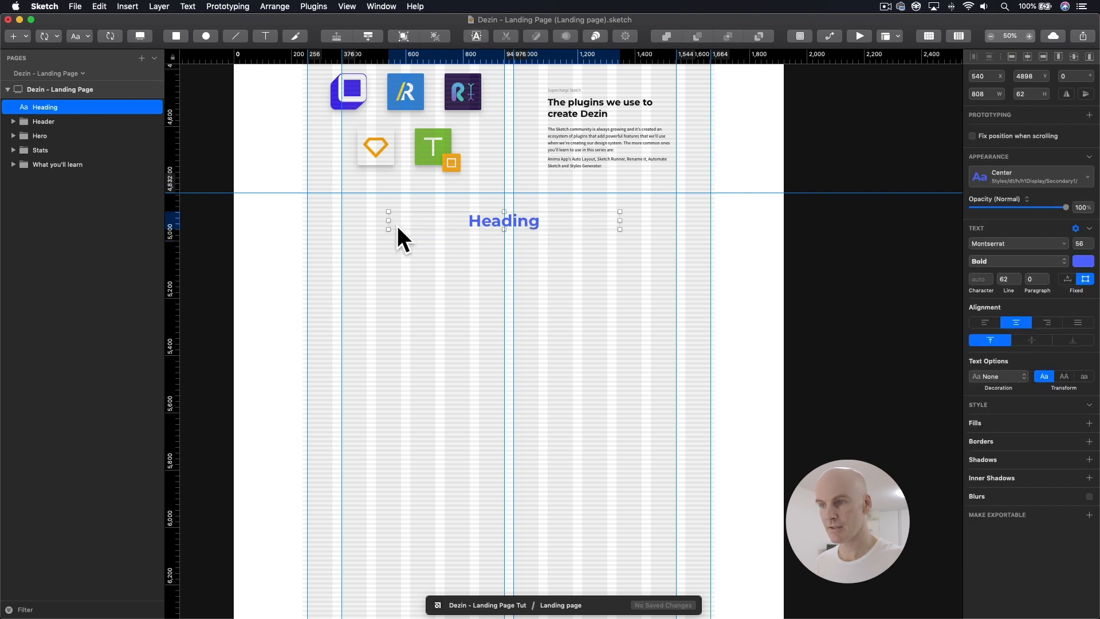
drag(391, 221, 341, 222)
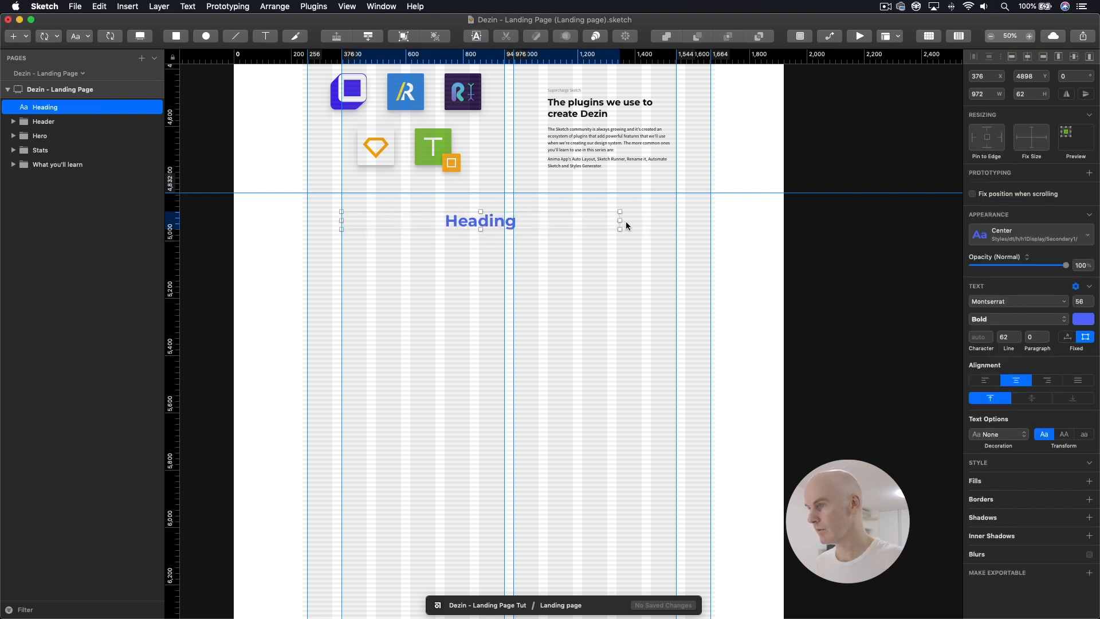
drag(620, 221, 676, 221)
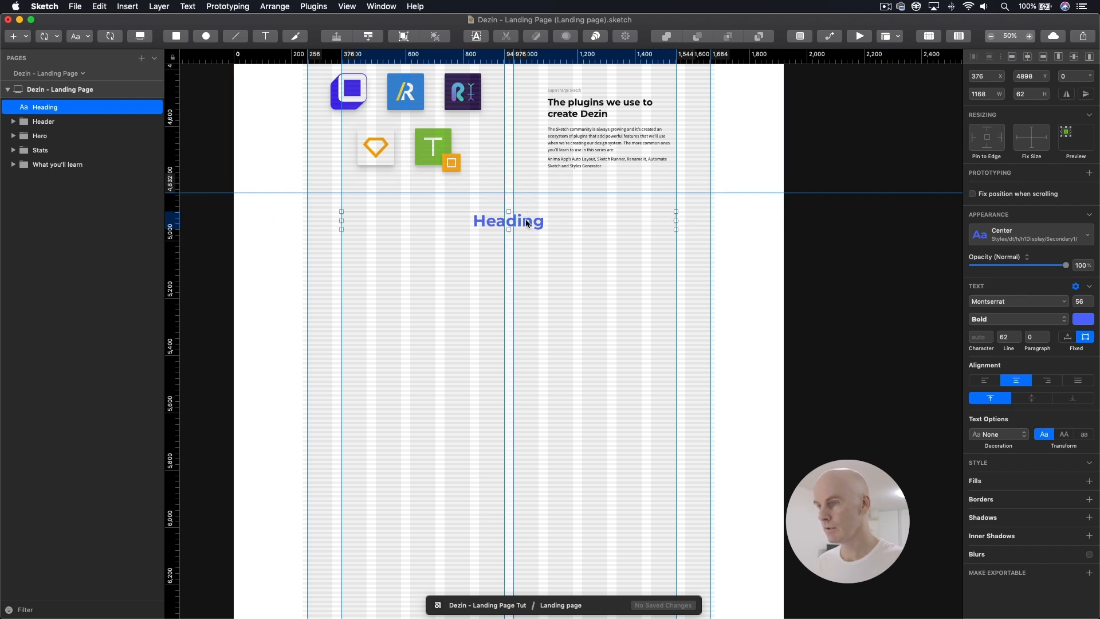
Step: Nudge the blue heading up to Y 4893, about 61 px below the horizontal guide at 4832
key(super+plus)
key(super+plus)
key(Up)
key(Up)
key(Up)
key(Up)
key(Up)
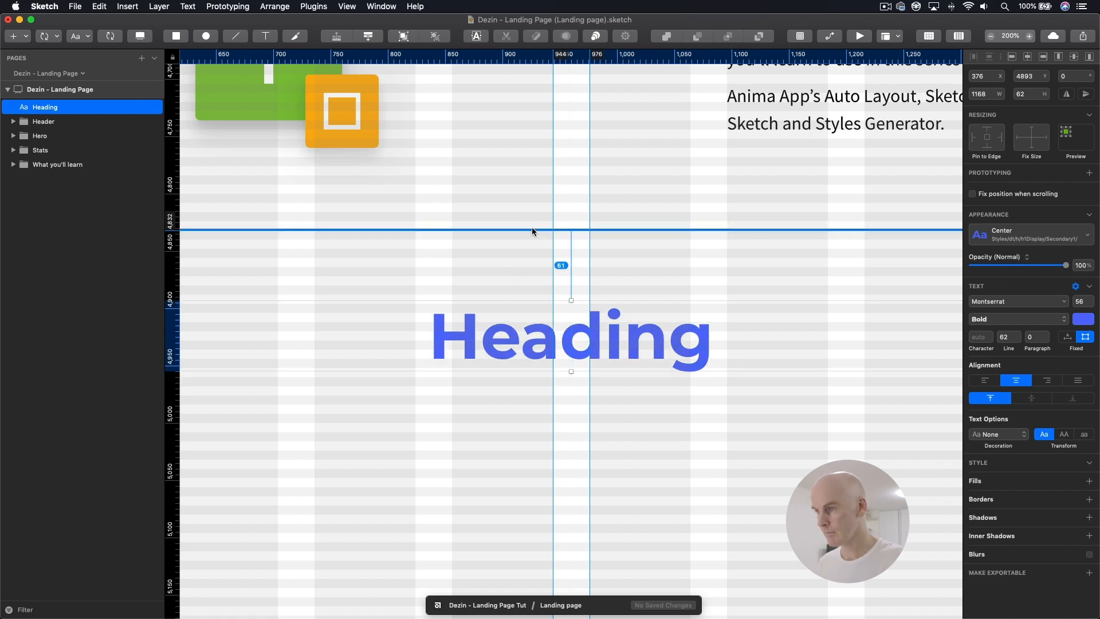
Step: Duplicate the blue heading and move the copy straight down to Y 4997
key(super+minus)
key(super+minus)
key(super+d)
click(59, 122)
key(shift+Down)
key(shift+Down)
key(shift+Down)
key(Down)
key(Down)
key(shift+Down)
key(shift+Down)
key(shift+Down)
key(shift+Down)
key(shift+Down)
key(shift+Down)
key(shift+Down)
key(Down)
key(Down)
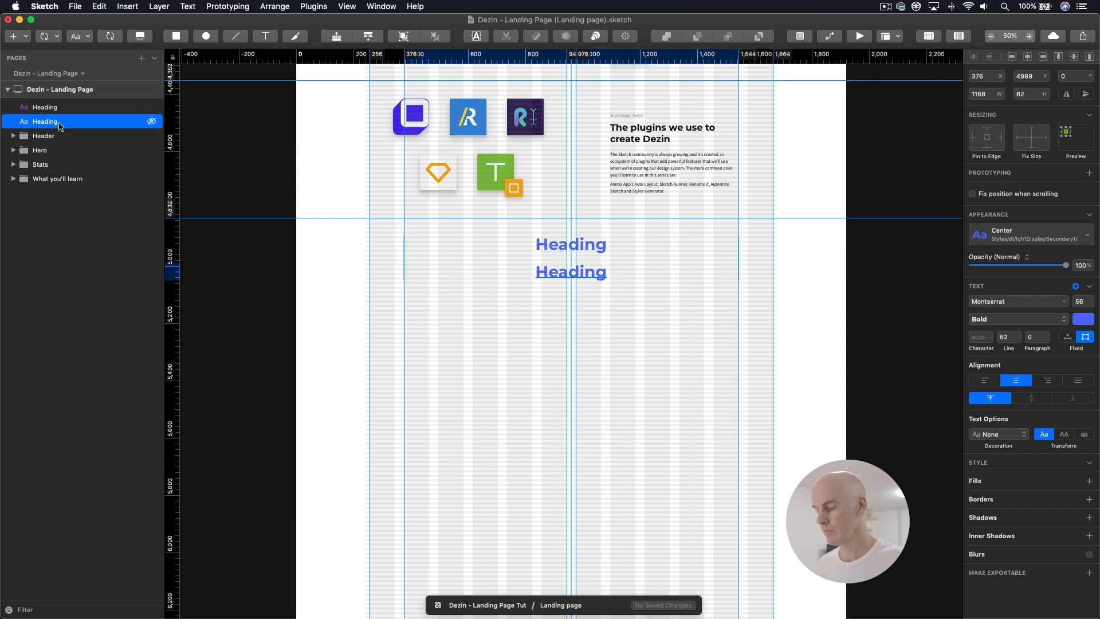
Step: Apply the Design System - Global library's dt/h/h2/Black/Left text style to the lower heading
click(586, 277)
click(1034, 235)
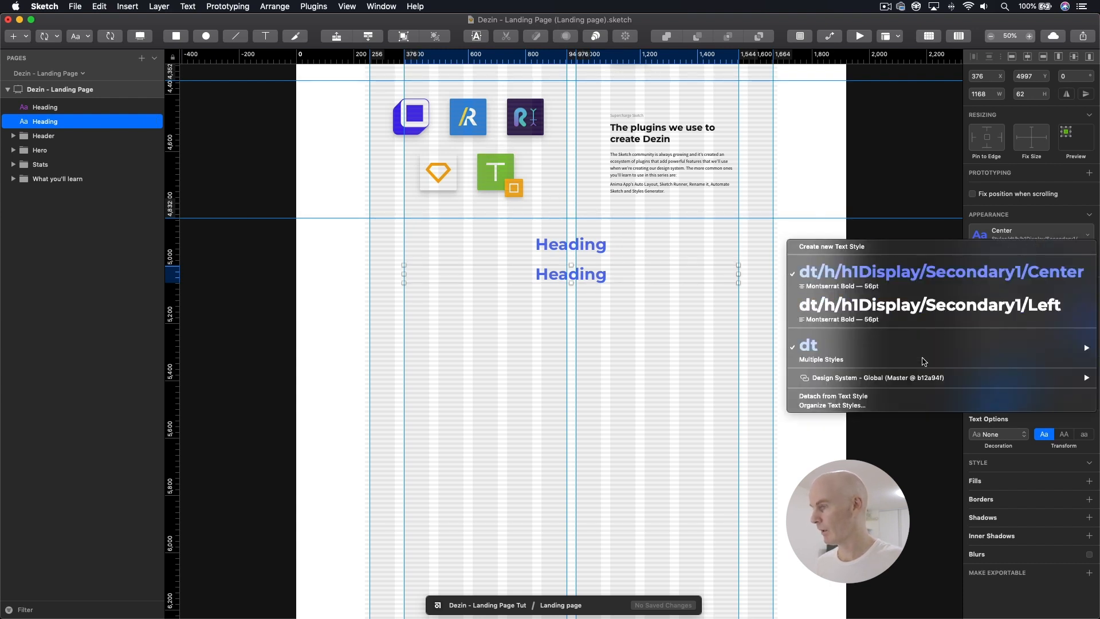
mouse_move(918, 379)
mouse_move(739, 404)
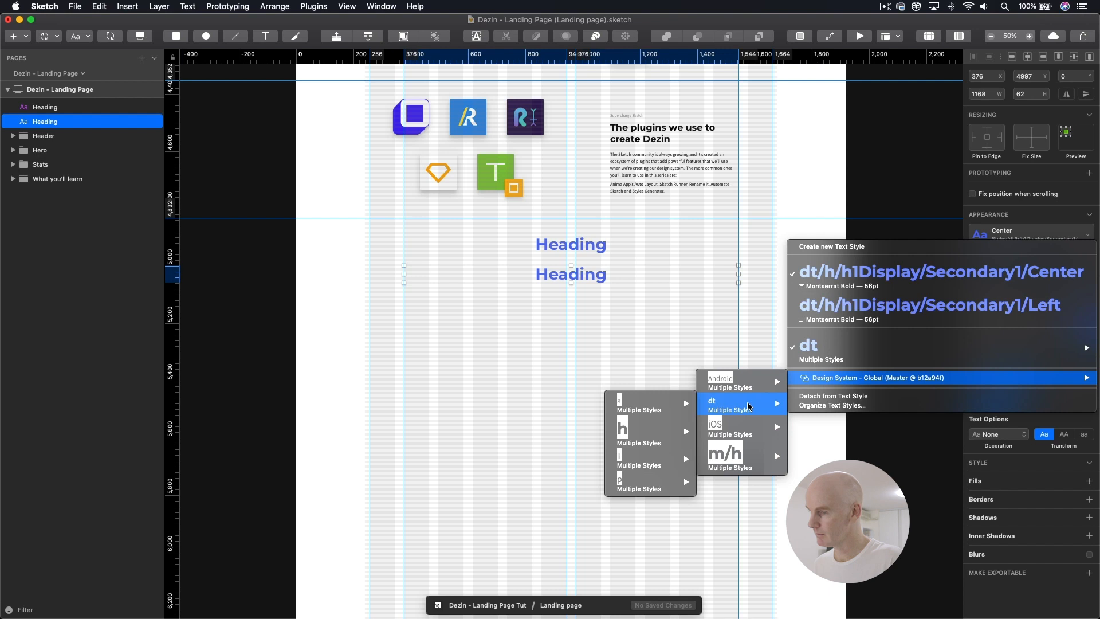
mouse_move(657, 433)
mouse_move(538, 491)
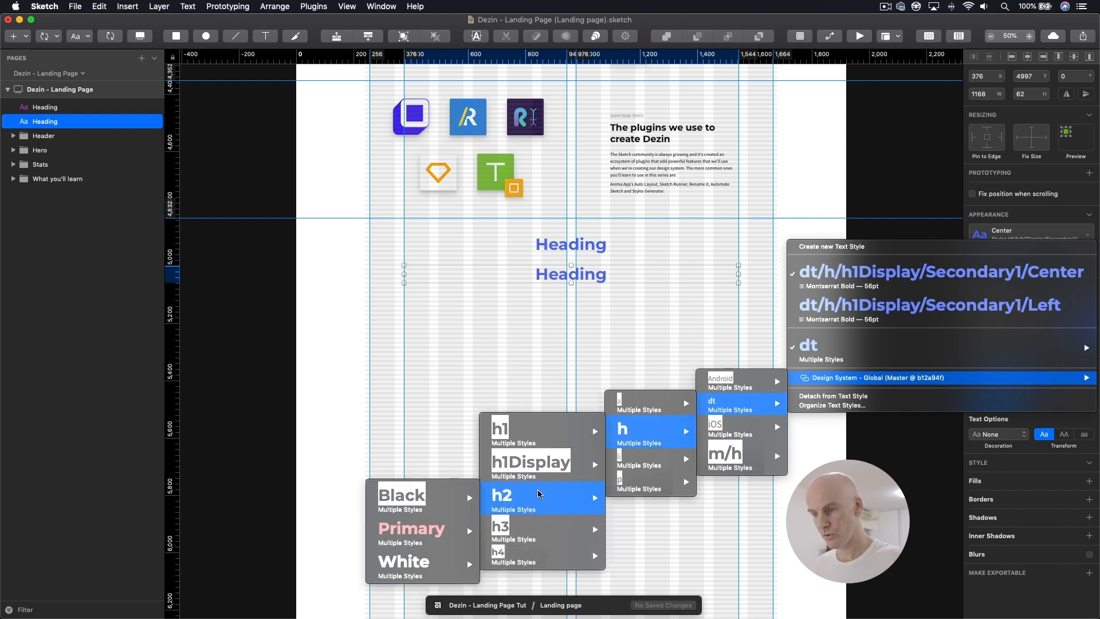
mouse_move(398, 500)
click(292, 530)
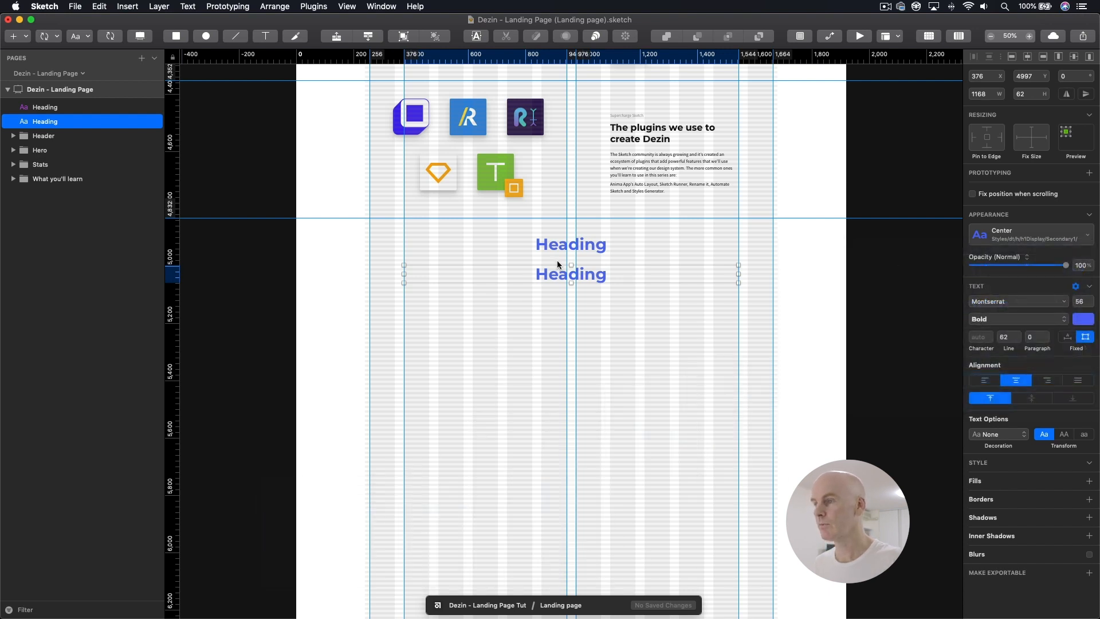
Step: Move the black h2 heading down to Y 5089 and narrow its text box to 448 px
drag(431, 273, 415, 297)
key(super+0)
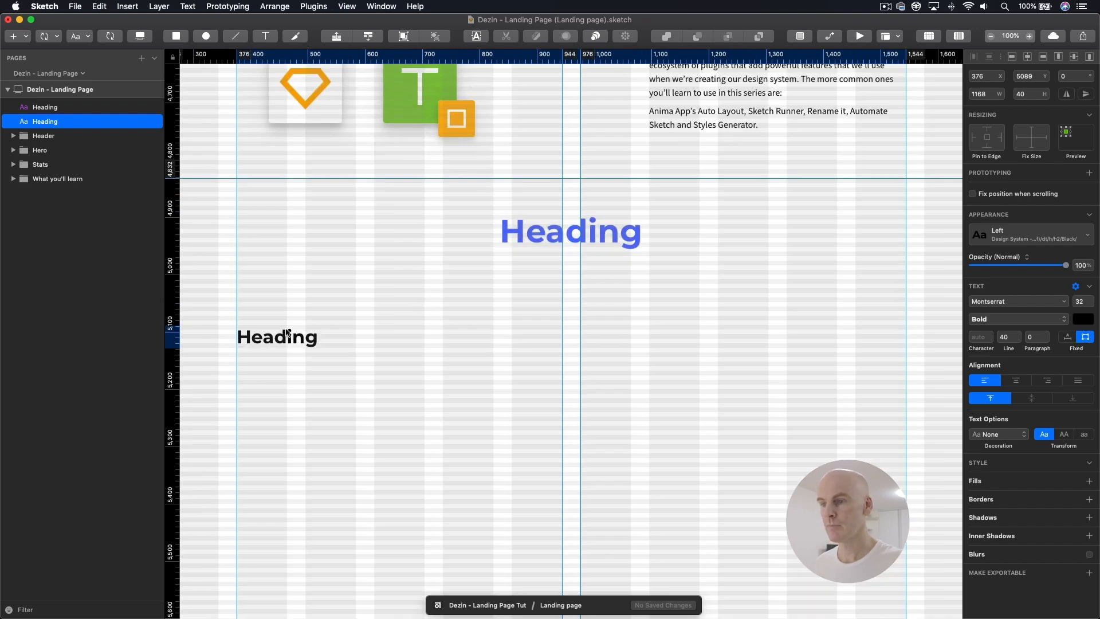
key(alt)
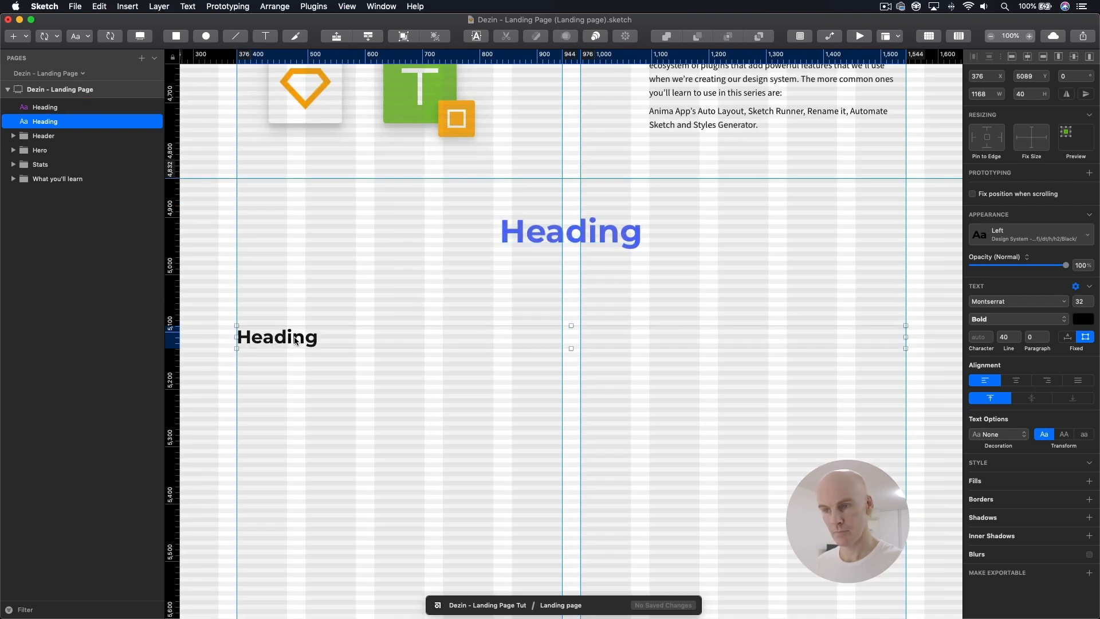
key(super+minus)
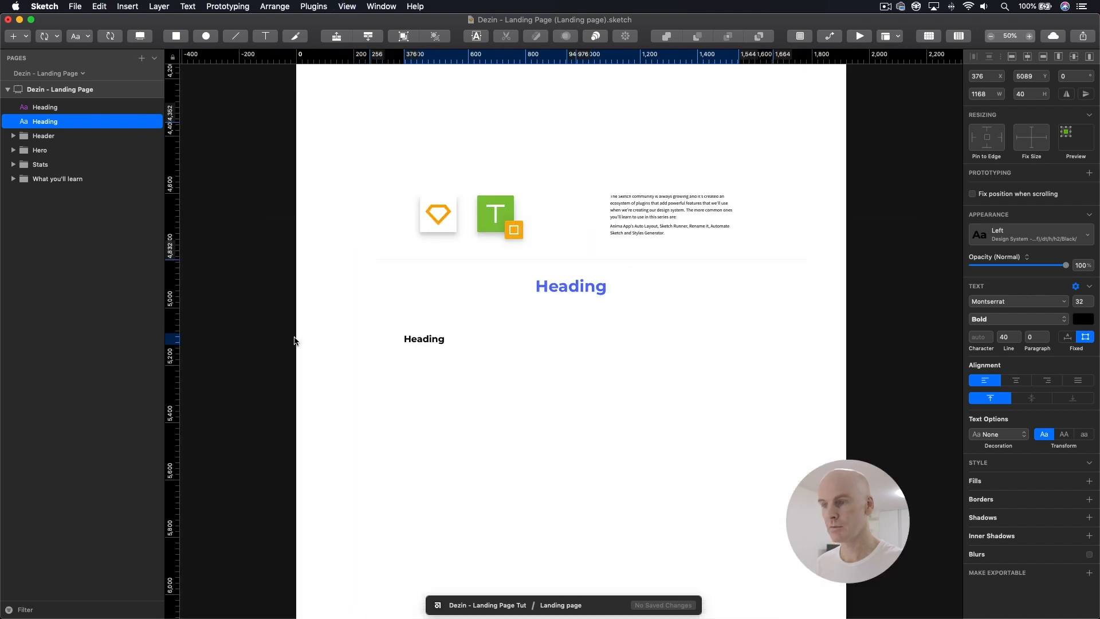
scroll(459, 323, right, 2)
drag(709, 337, 502, 344)
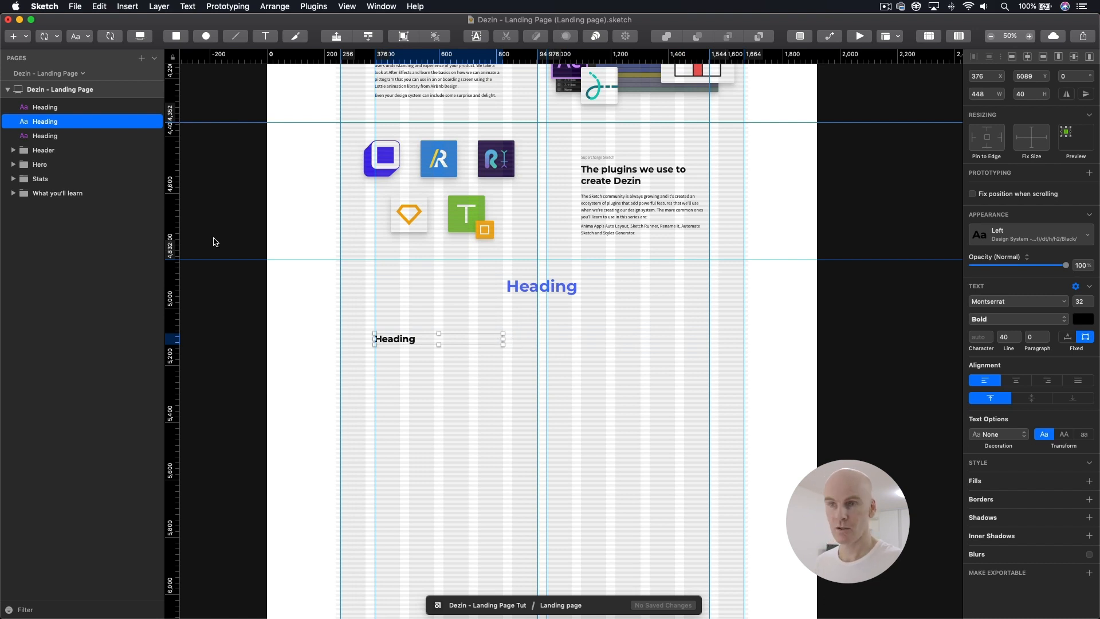
Step: Duplicate the black h2 heading and move the copy down beneath it to Y 5153
drag(47, 122, 46, 143)
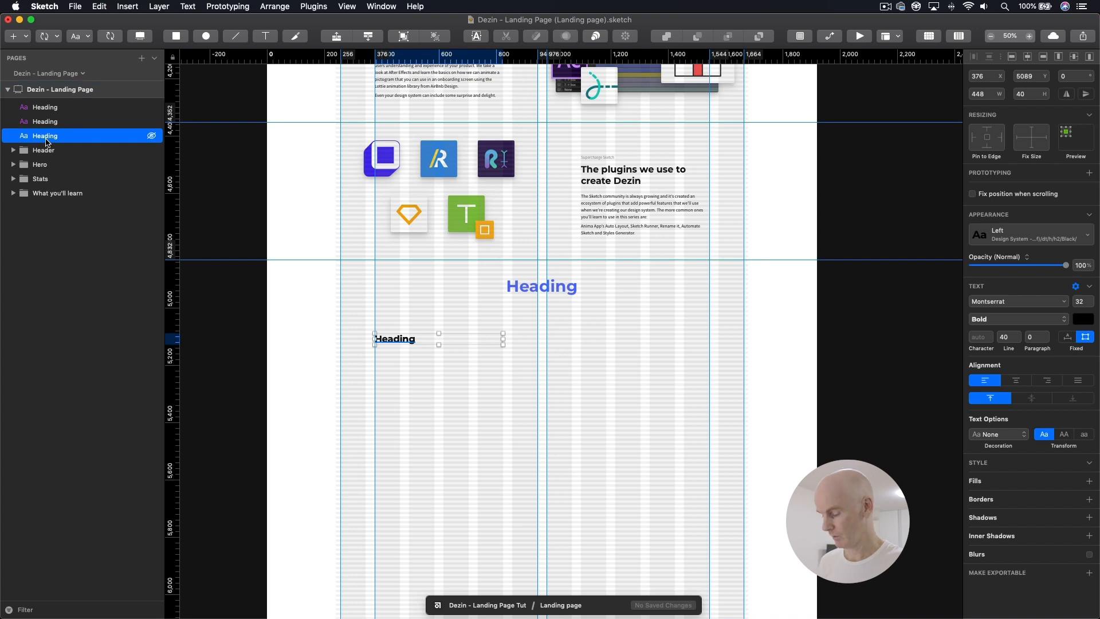
key(shift+Down)
key(shift+Down)
key(shift+Down)
key(shift+Down)
key(shift+Down)
key(shift+Down)
key(shift+Down)
key(shift+Down)
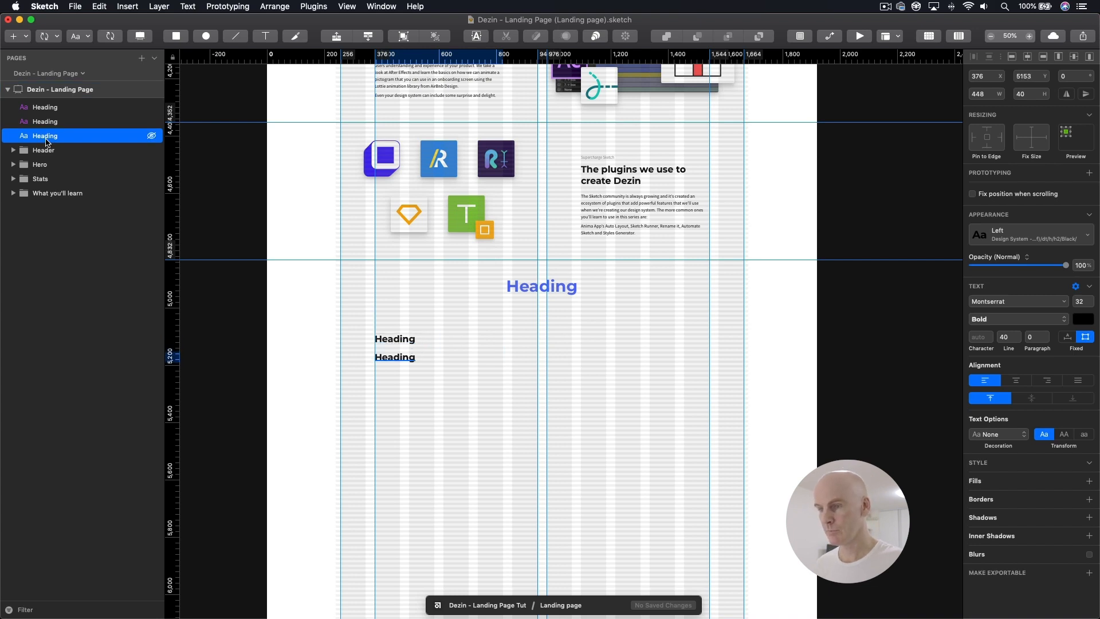
click(404, 358)
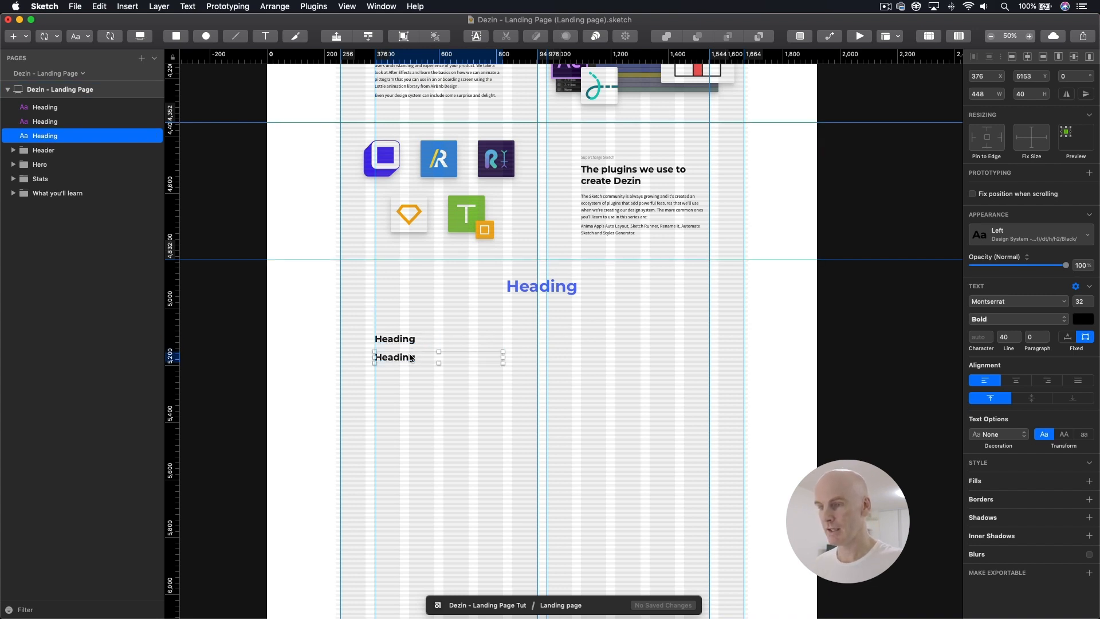
Step: Apply the Design System - Global library's dt/p/p/Black/Left paragraph style to the lower black heading
click(1044, 237)
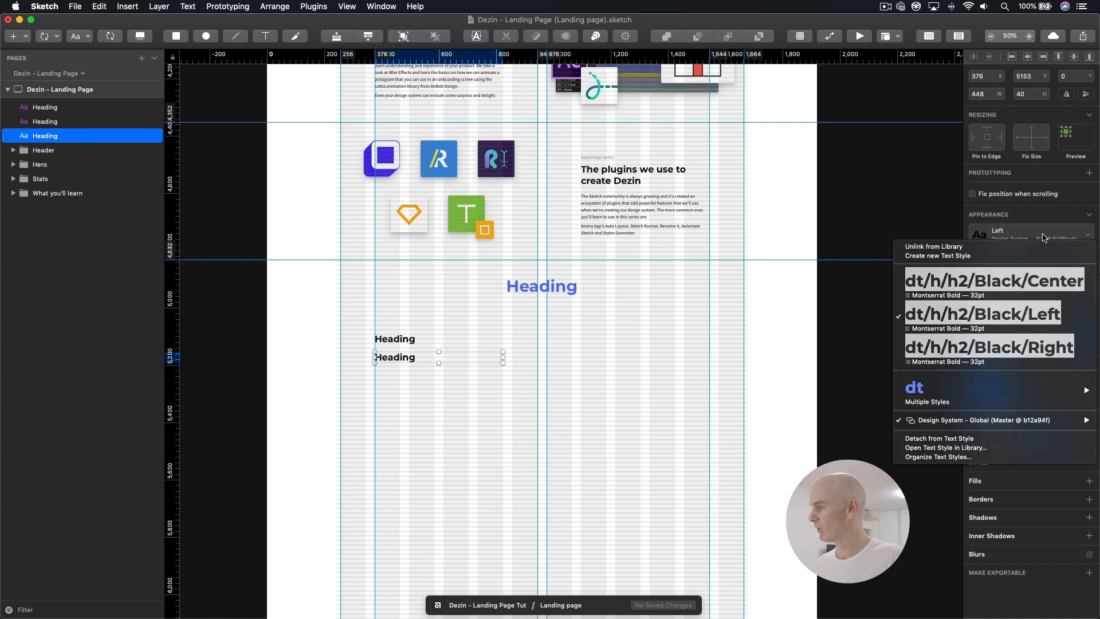
mouse_move(946, 425)
mouse_move(859, 452)
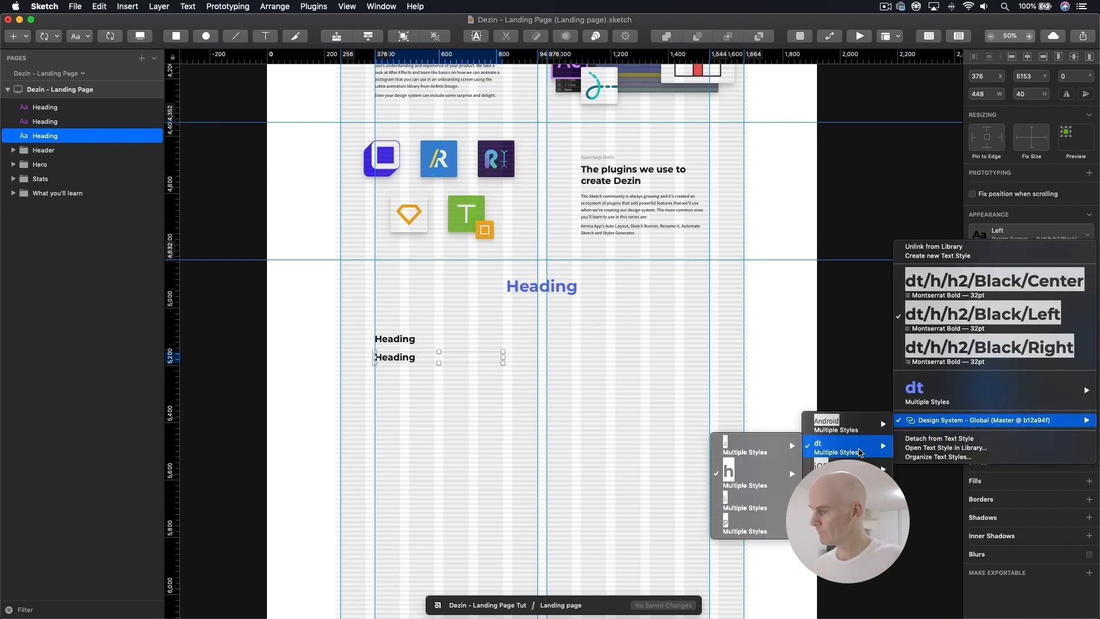
mouse_move(745, 526)
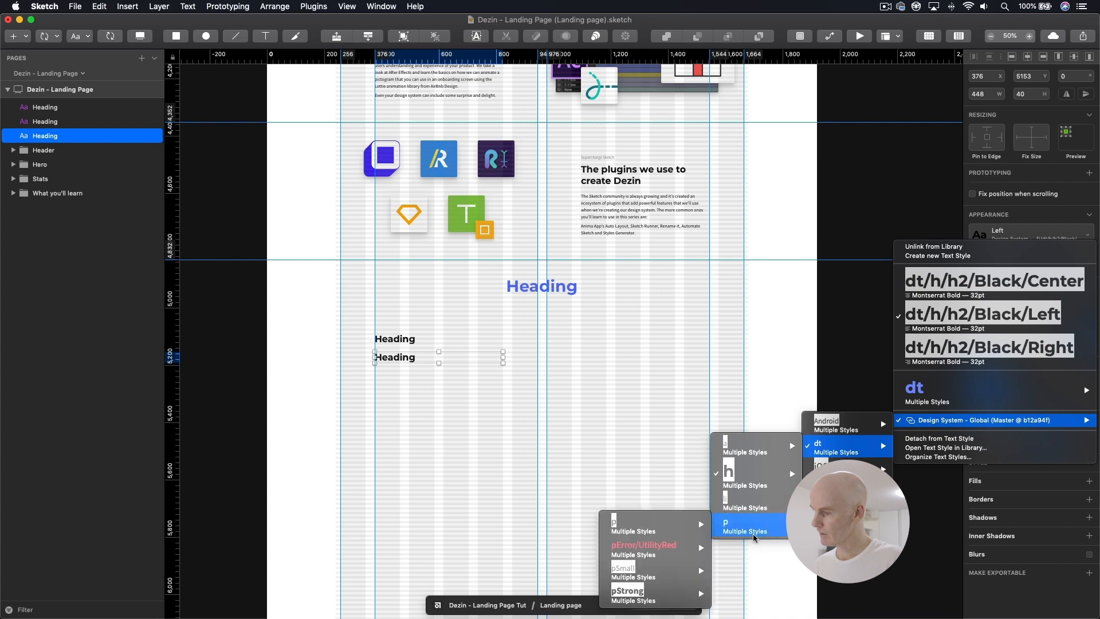
mouse_move(630, 526)
mouse_move(514, 526)
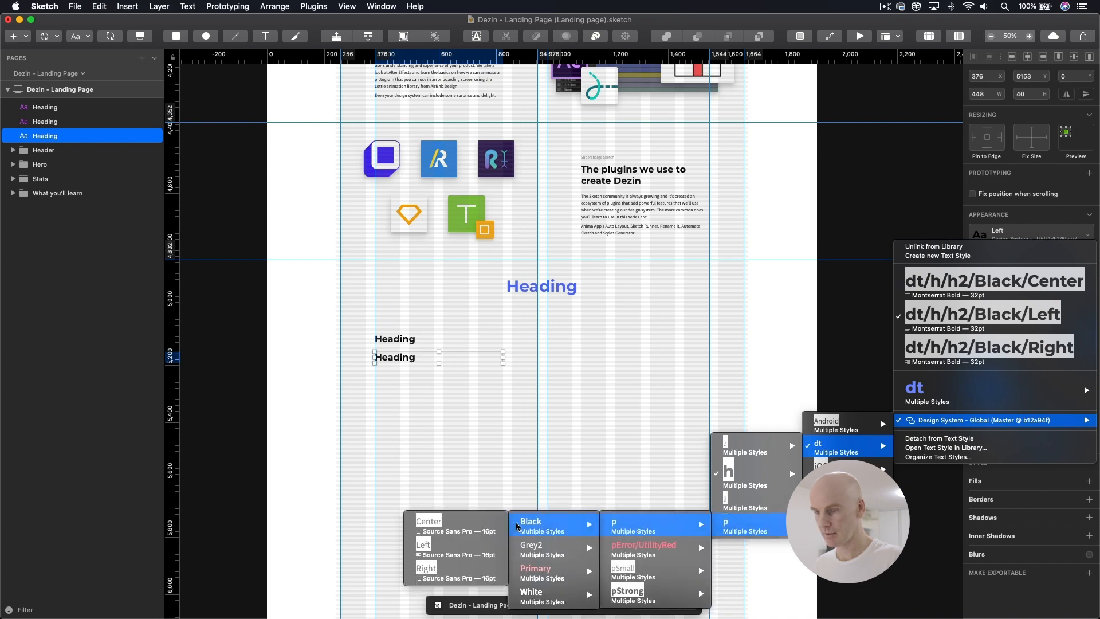
click(427, 547)
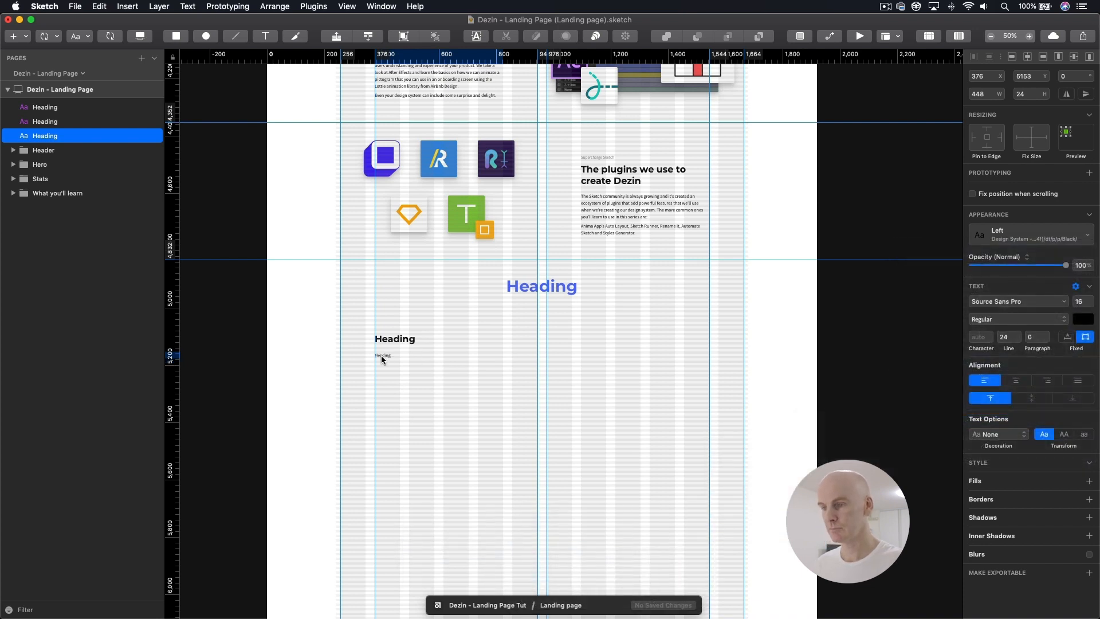
Step: Nudge the paragraph text up to Y 5150 beneath the h2 heading
key(super+0)
key(Up)
key(Up)
key(Up)
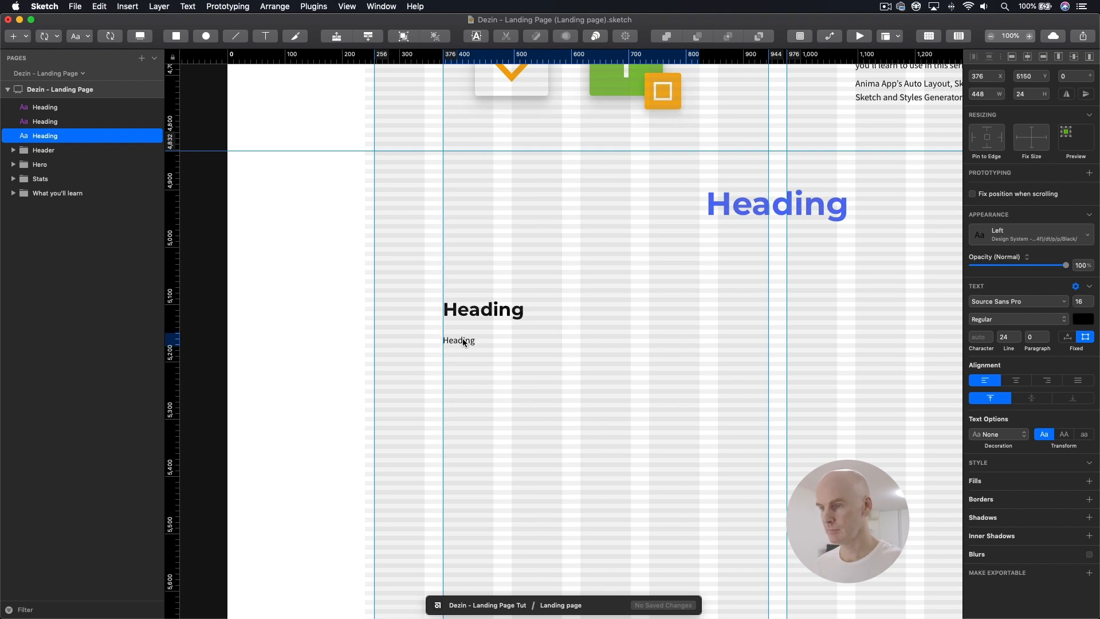
Step: Copy the hero's red View the series button and place the copy beneath the playlist paragraph at X 376, Y 5352
key(super+minus)
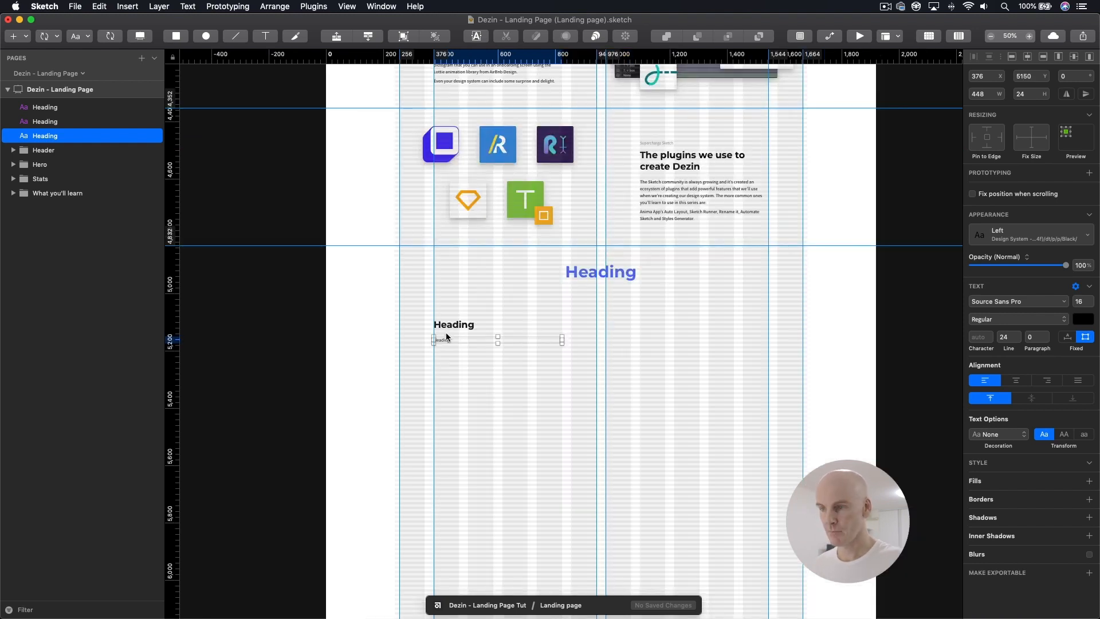
click(713, 337)
key(super+minus)
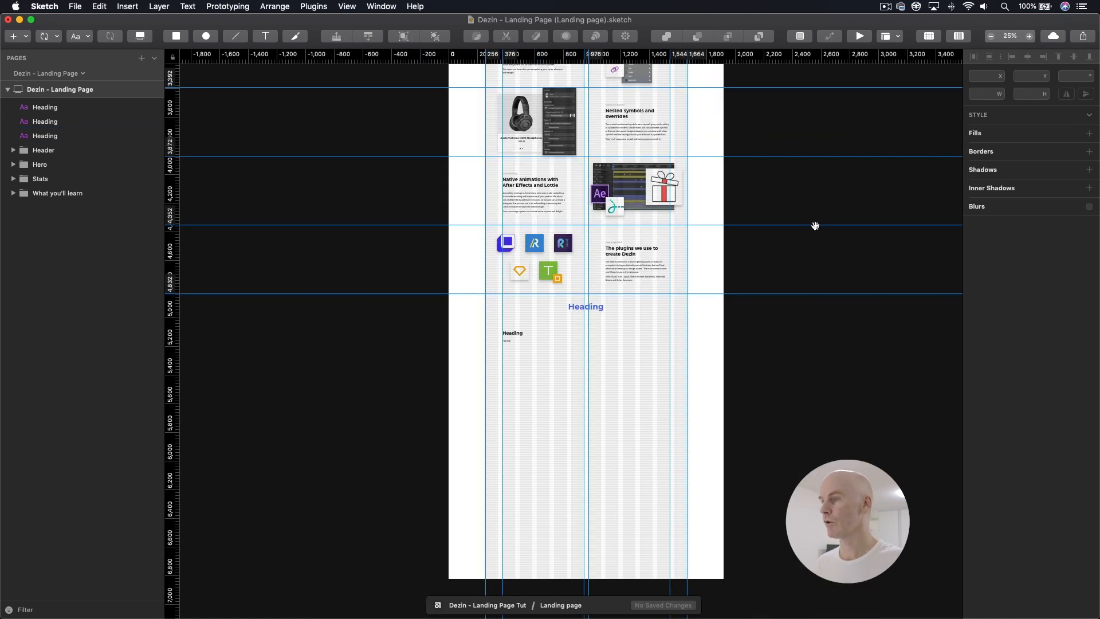
scroll(816, 224, up, 15)
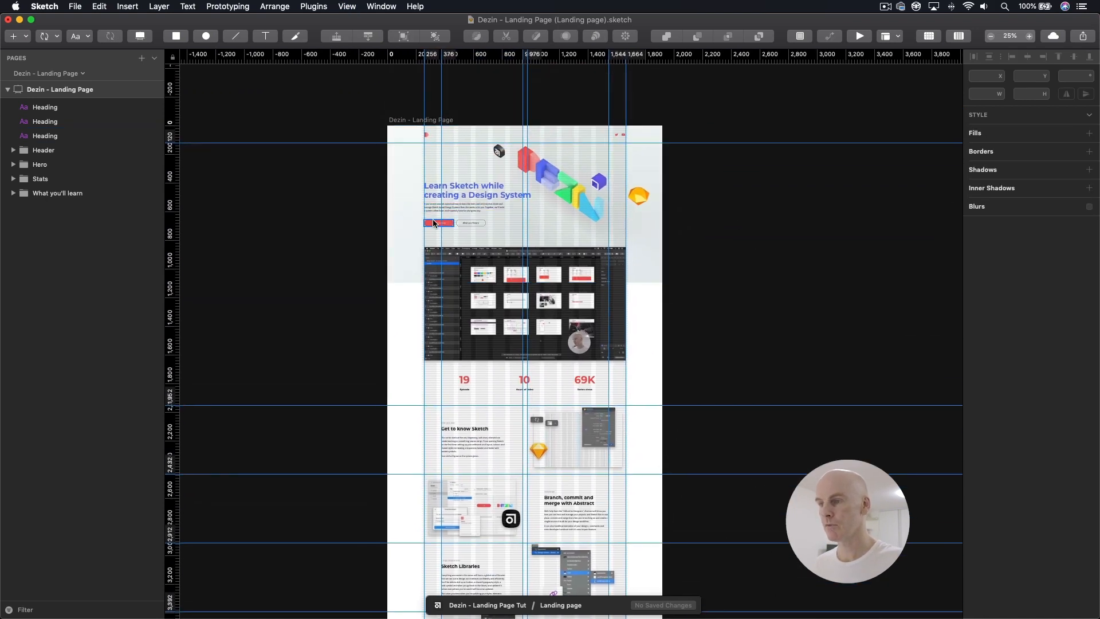
click(434, 224)
scroll(506, 199, down, 17)
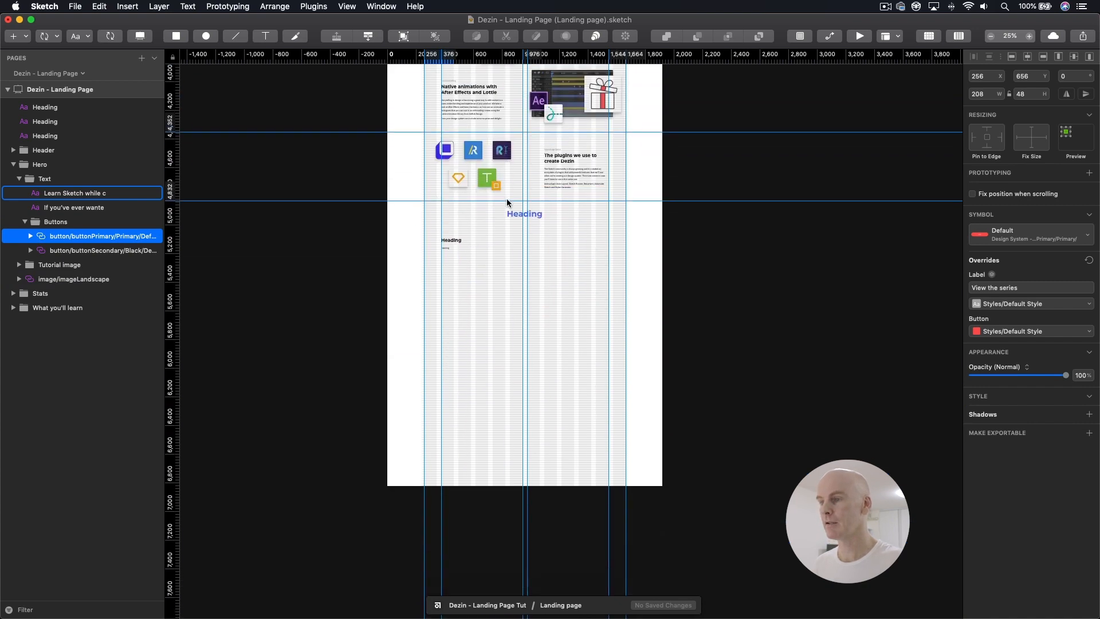
click(445, 248)
key(super+plus)
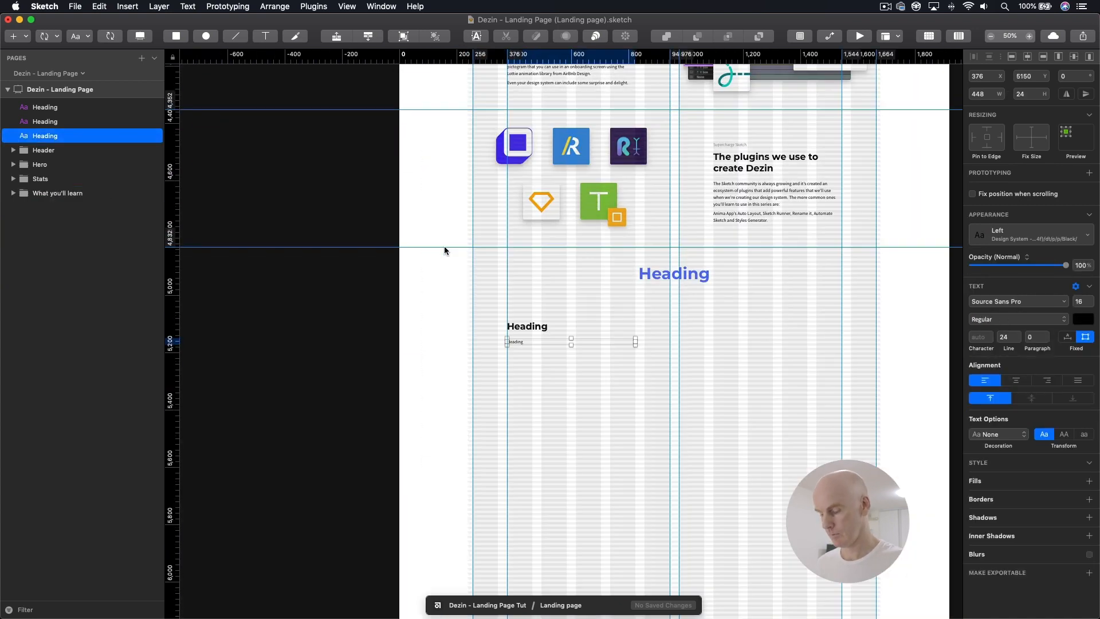
key(super+v)
drag(662, 344, 489, 368)
key(super+plus)
drag(569, 371, 497, 434)
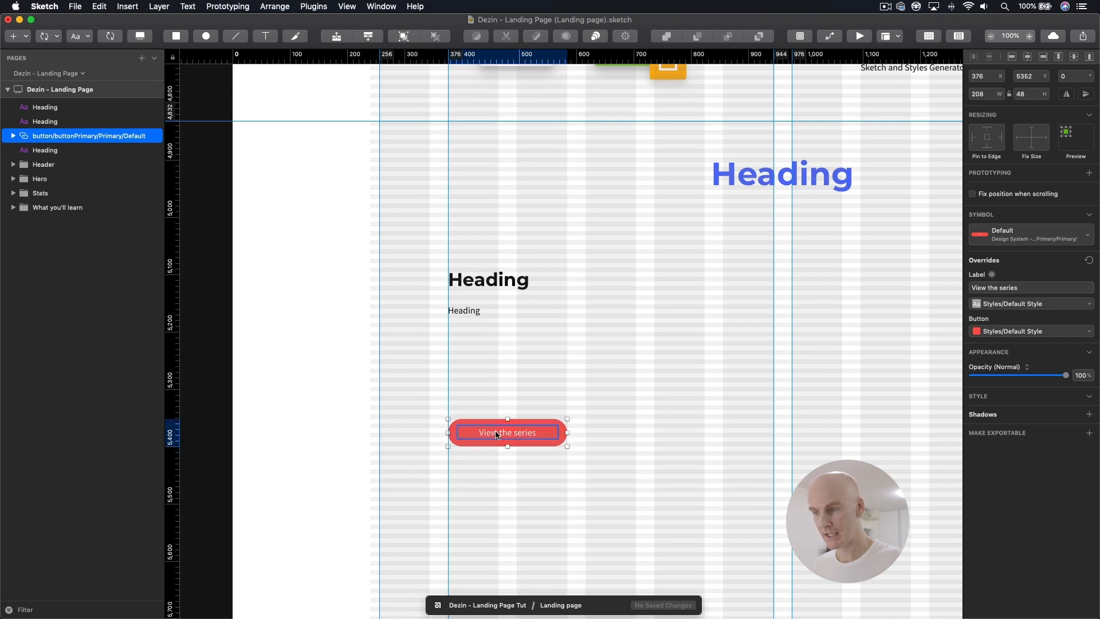
Step: Group the blue heading, the black heading, the paragraph text and the View the series button together
click(514, 352)
drag(567, 353, 351, 336)
key(super+minus)
click(566, 249)
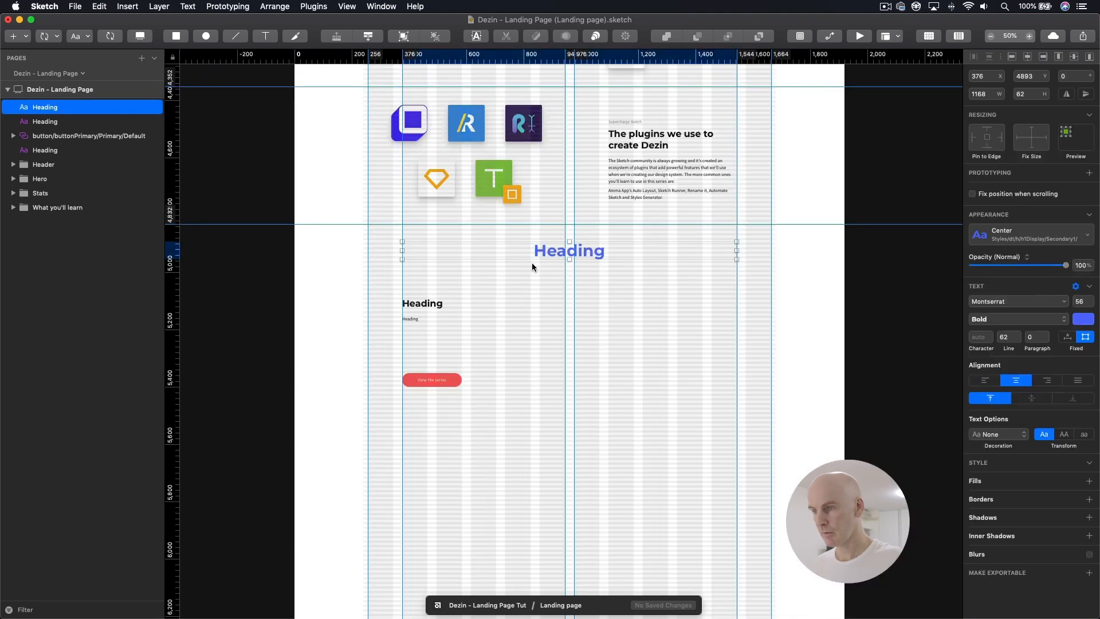
shift+click(433, 307)
shift+click(411, 319)
shift+click(446, 383)
key(super+g)
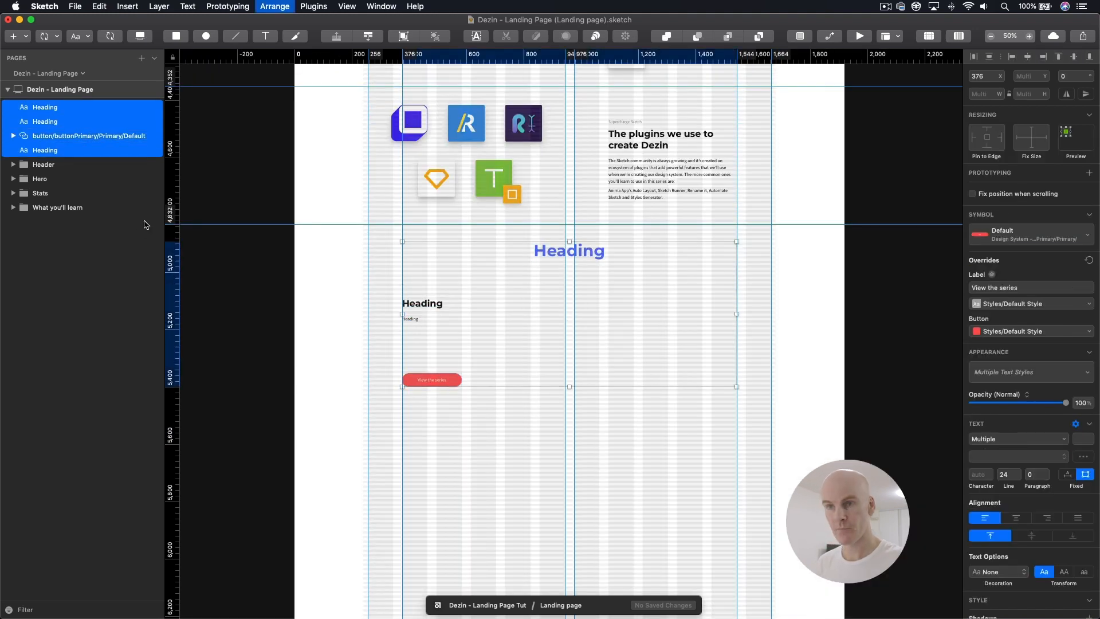
Step: Name the new group Playlist and move it below the What you'll learn group in the layer order
double_click(46, 109)
text(Pla)
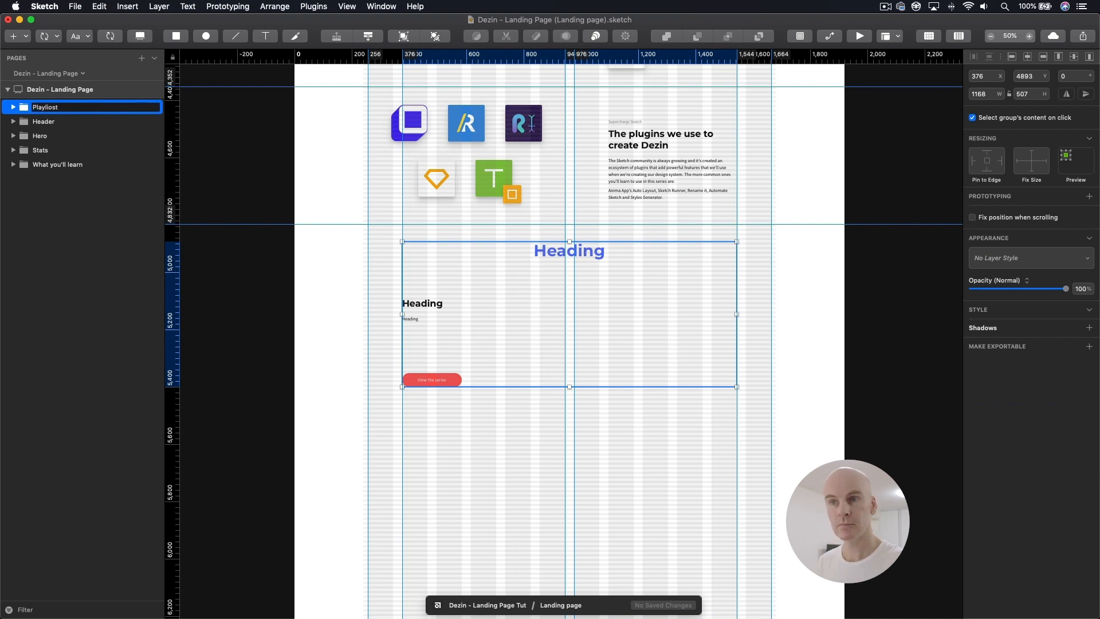
text(ylis)
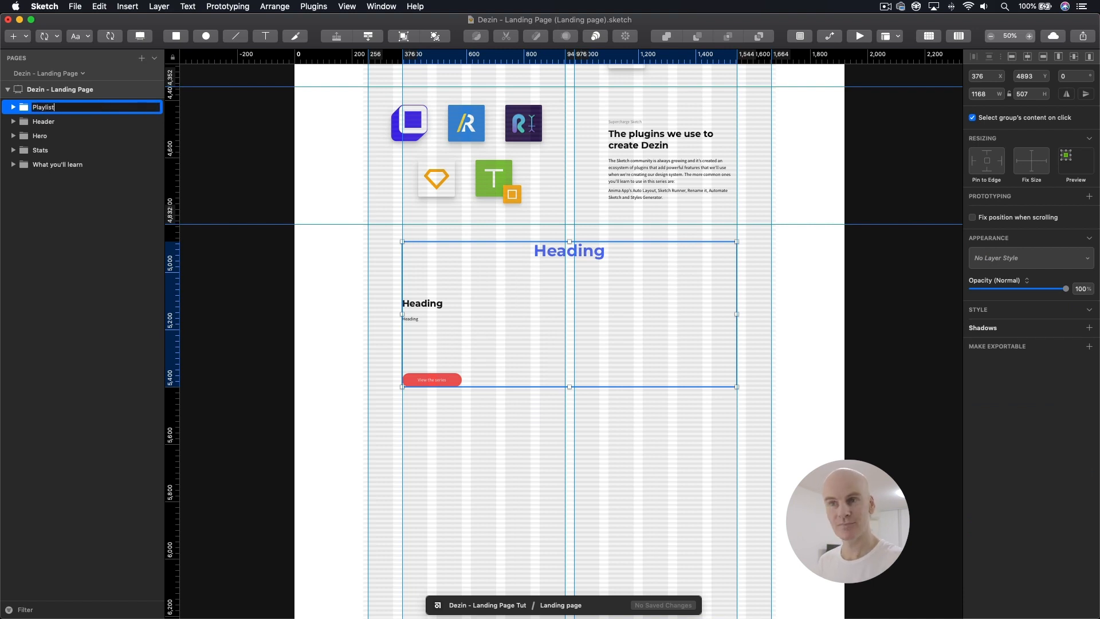
text(t)
key(Return)
drag(99, 117, 53, 171)
Step: Group the black heading, paragraph and button inside Playlist and name the nested group Text
click(418, 304)
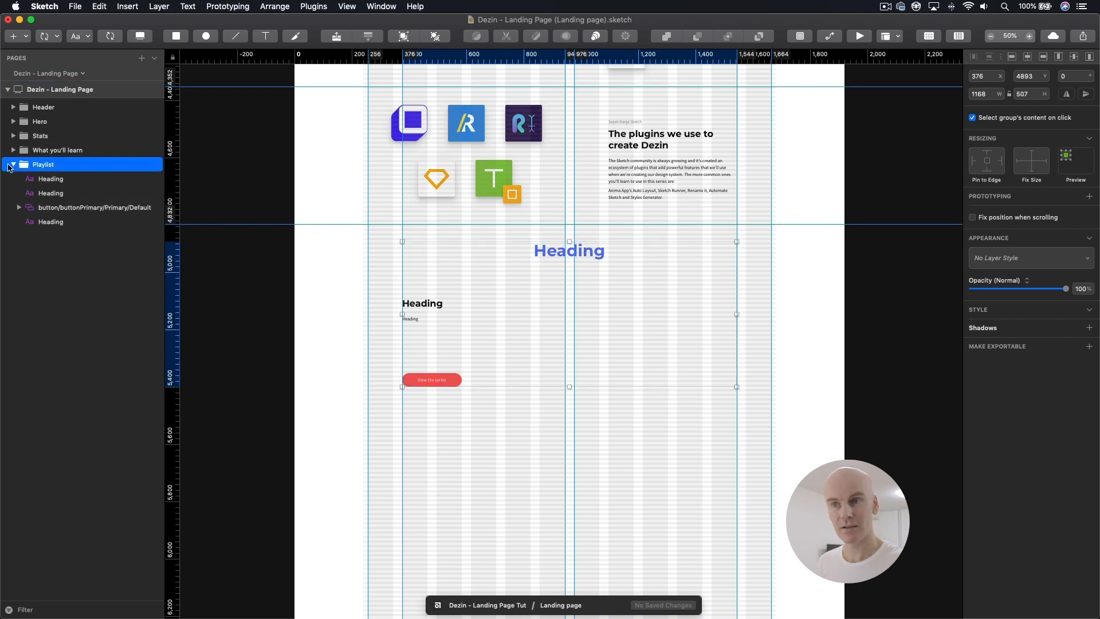
shift+click(418, 324)
shift+click(434, 383)
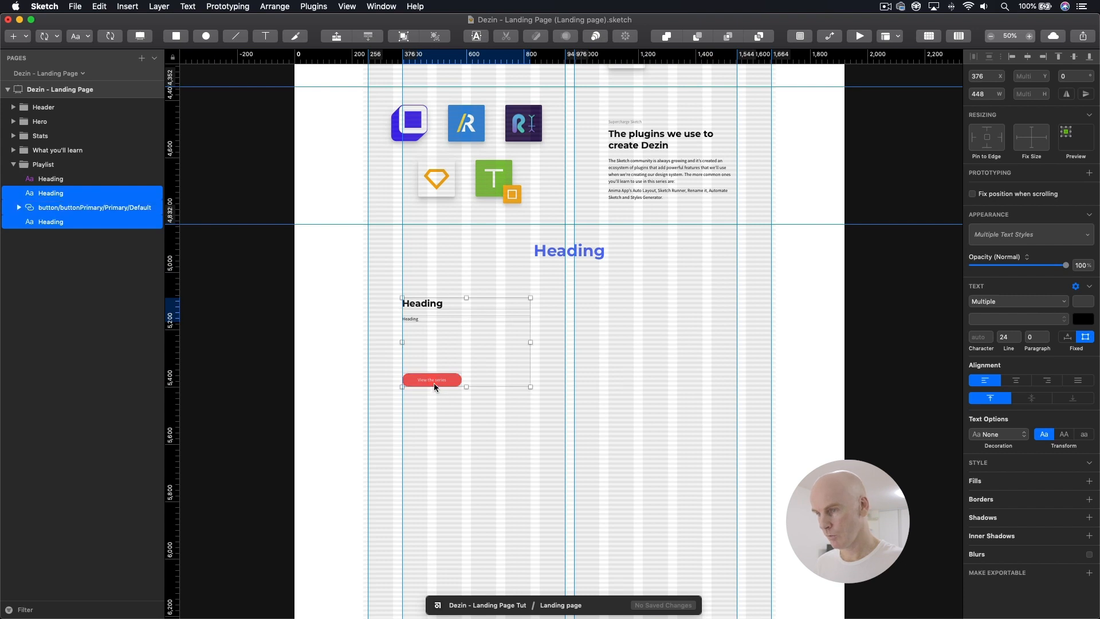
key(super+g)
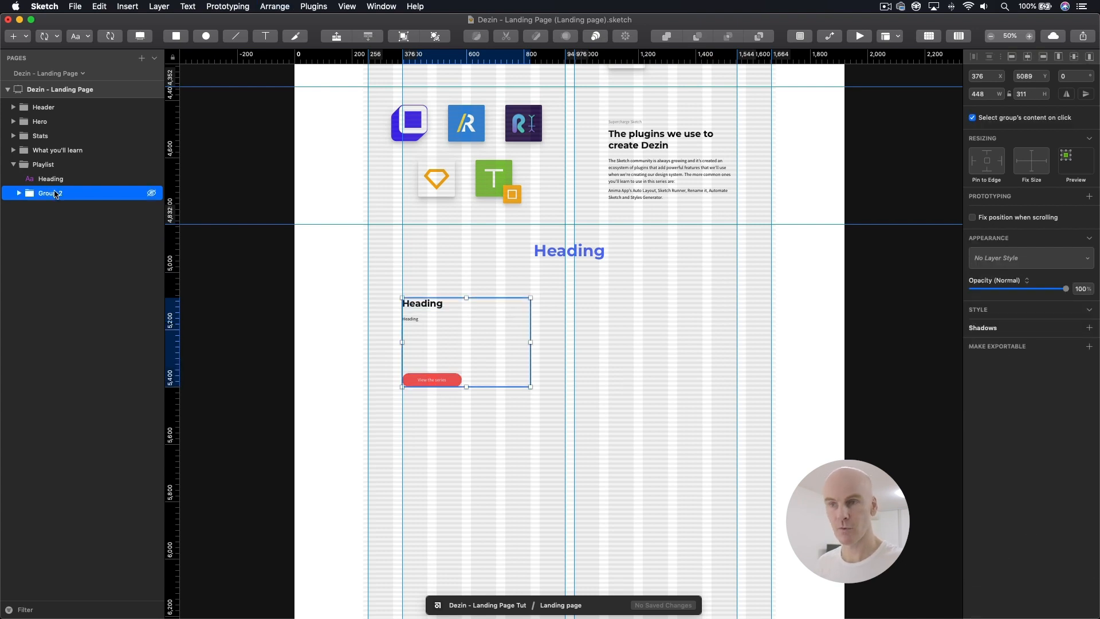
double_click(56, 194)
text(Text)
key(Return)
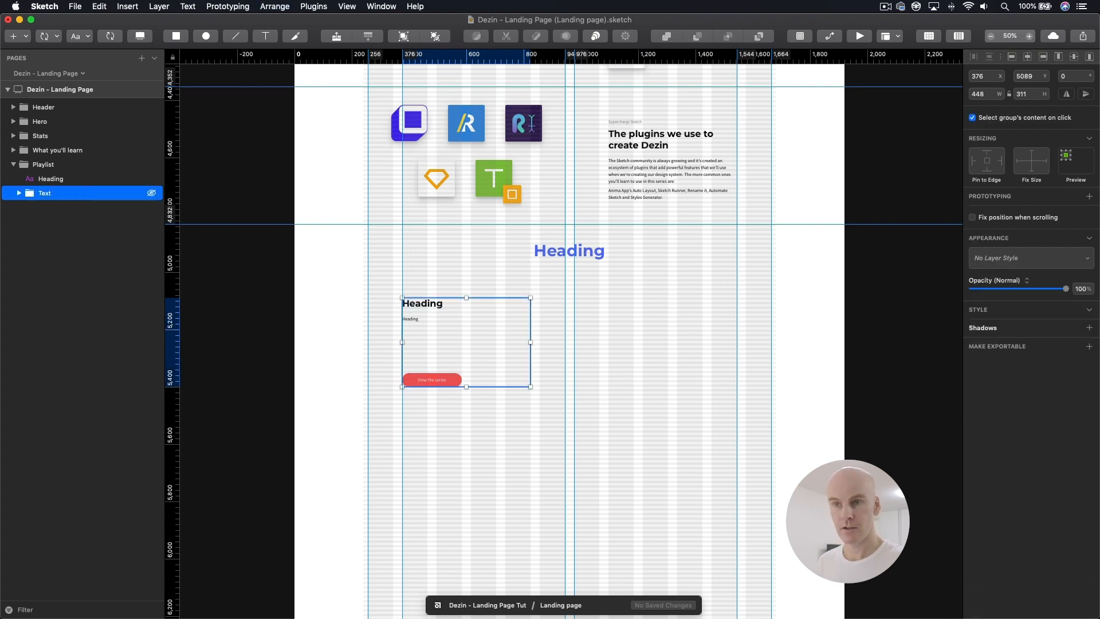
click(19, 193)
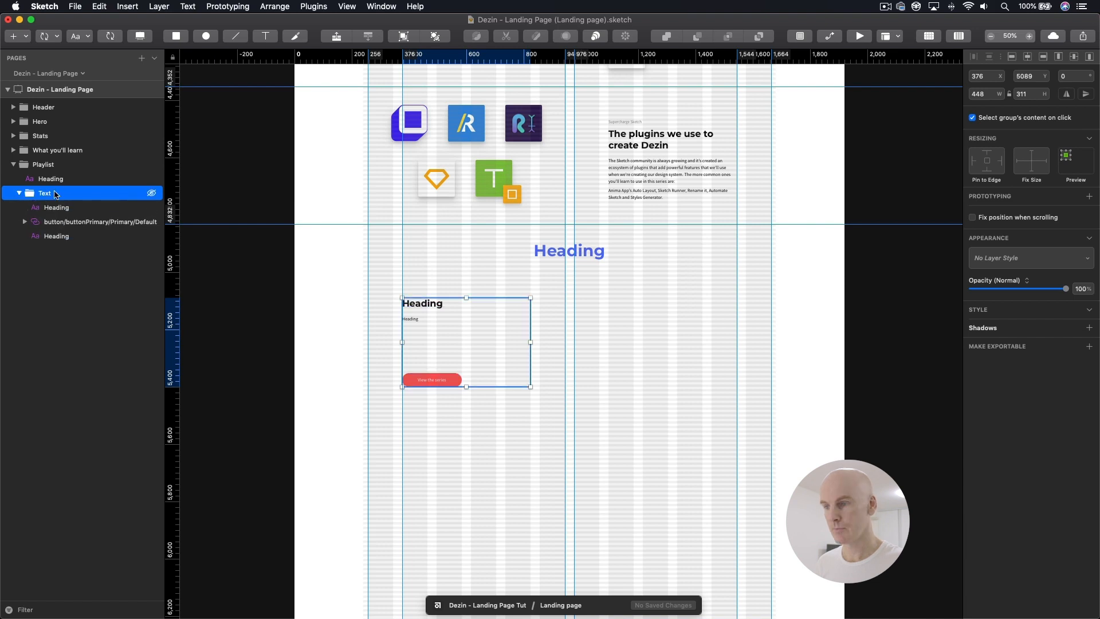
click(19, 193)
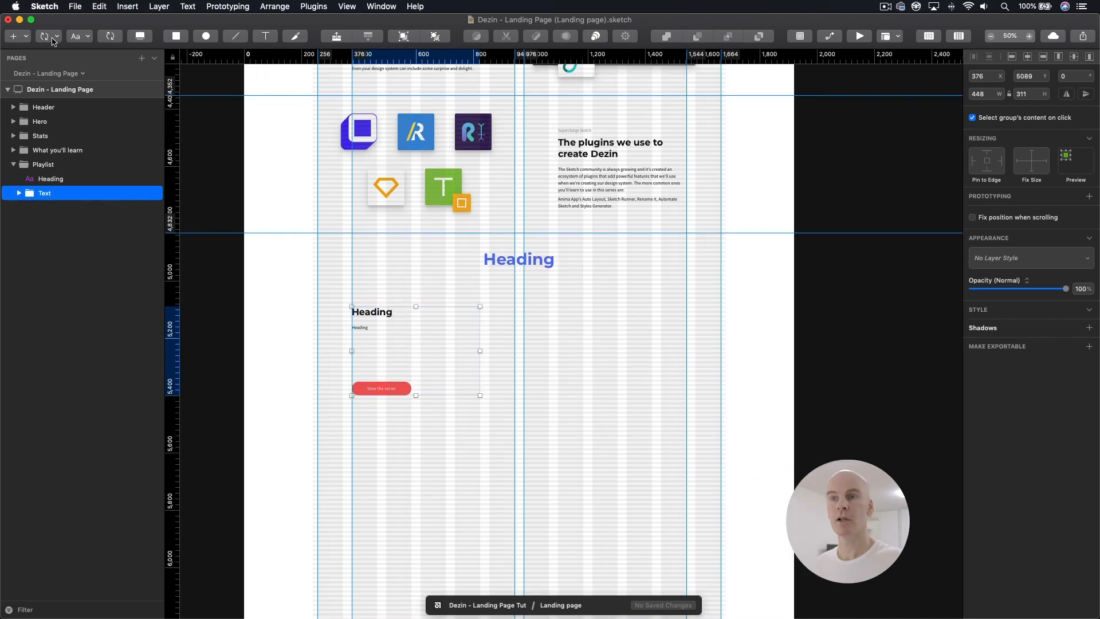
Step: Insert the imageLandscape symbol from the Design System - Global library beside the text and place it at X 976, Y 5038
click(54, 39)
mouse_move(138, 65)
mouse_move(299, 267)
mouse_move(299, 244)
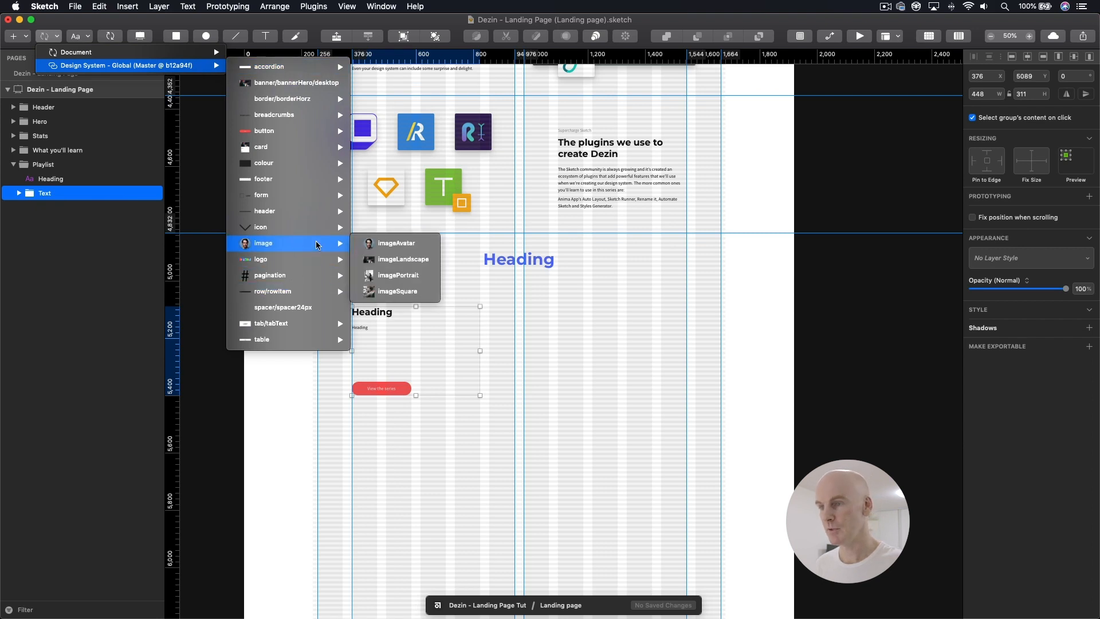
click(395, 259)
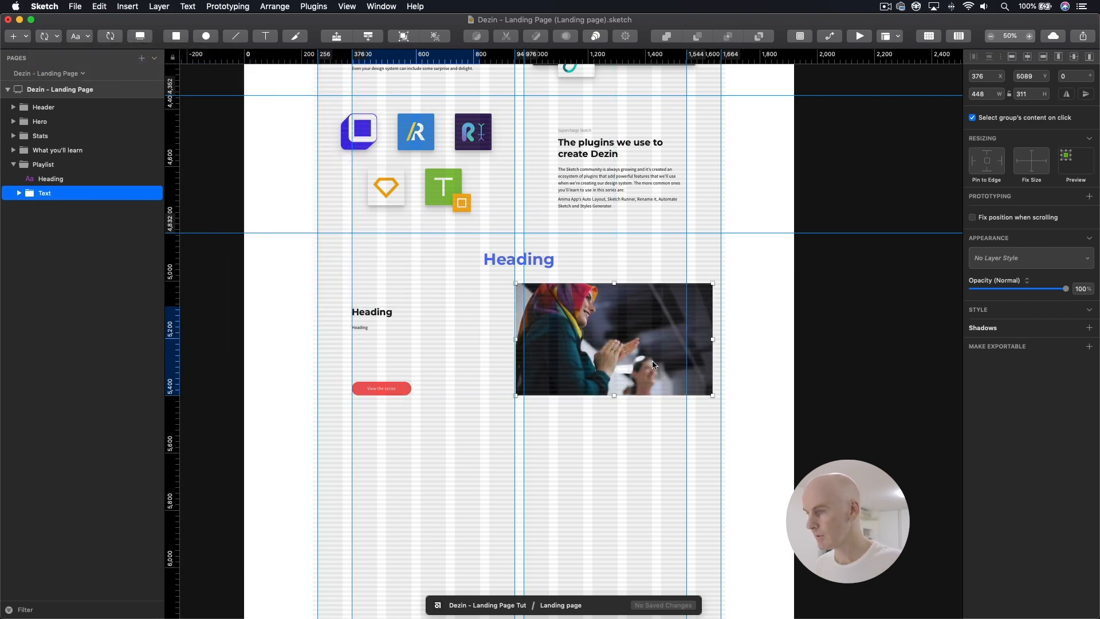
click(616, 340)
drag(620, 332, 629, 341)
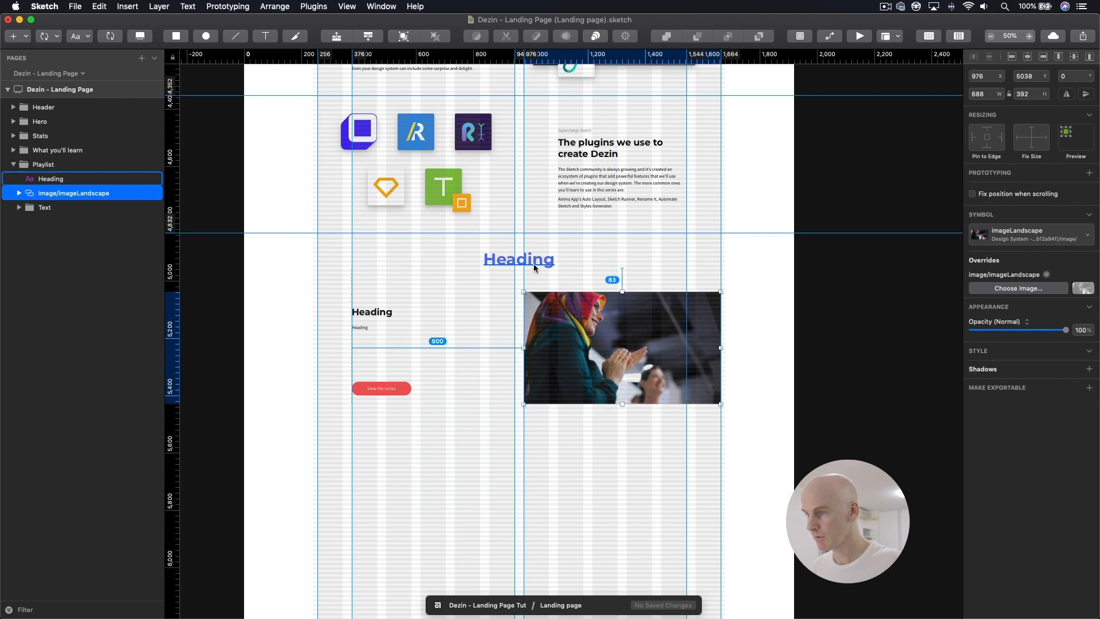
Step: Nudge the landscape image down to Y 5048
click(555, 310)
key(shift+Down)
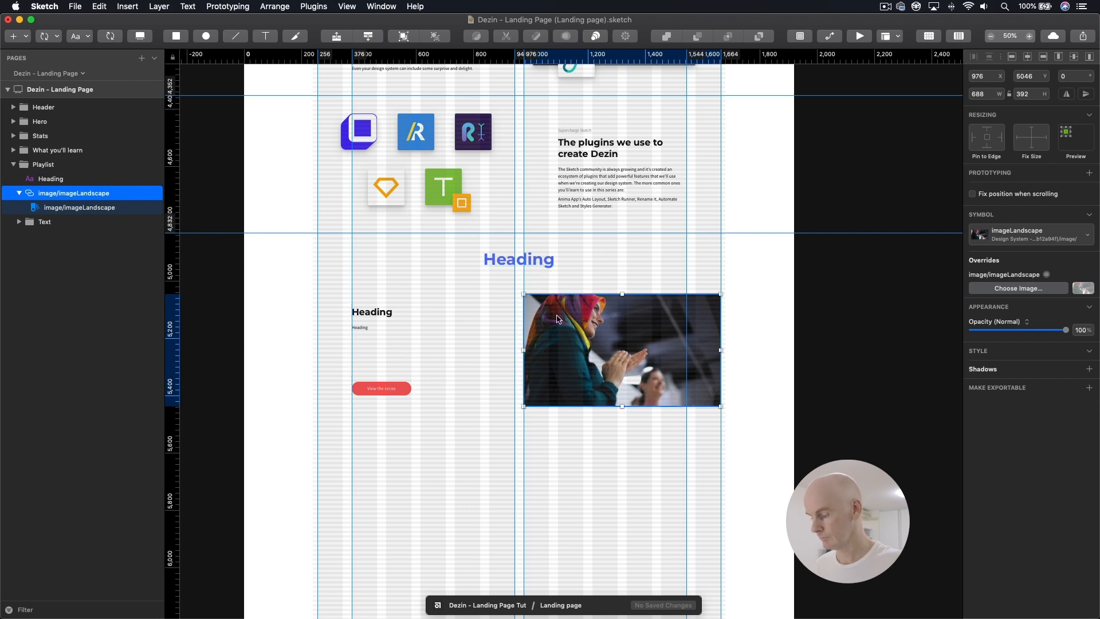
key(super+equal)
key(Down)
key(Down)
key(Down)
key(Down)
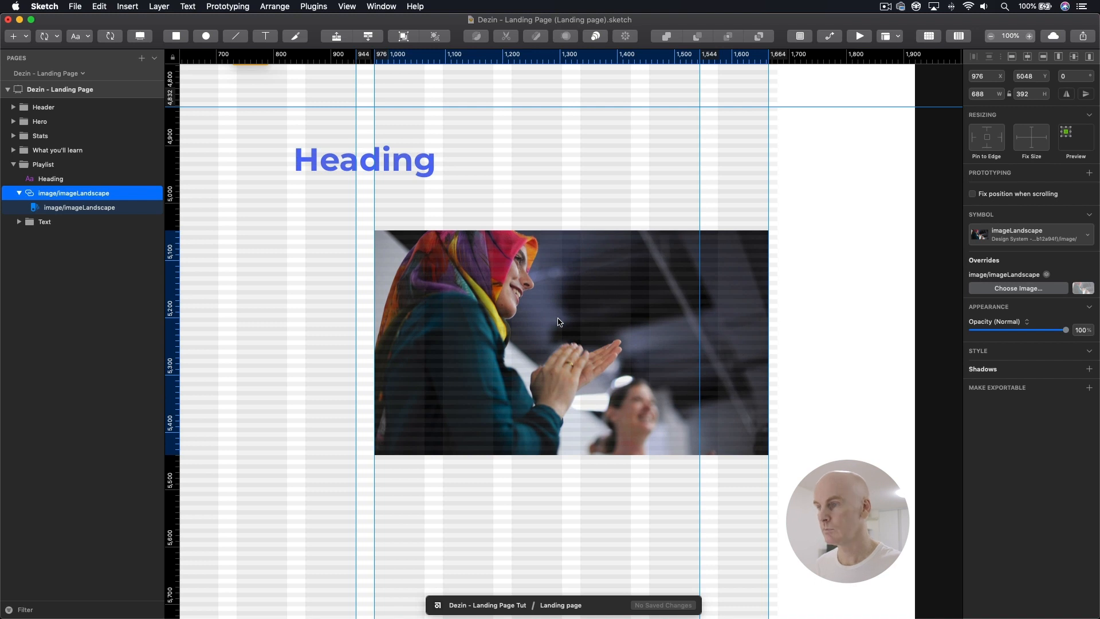
Step: Move the landscape image layer below the Text group and wrap it in its own group named Image
key(super+minus)
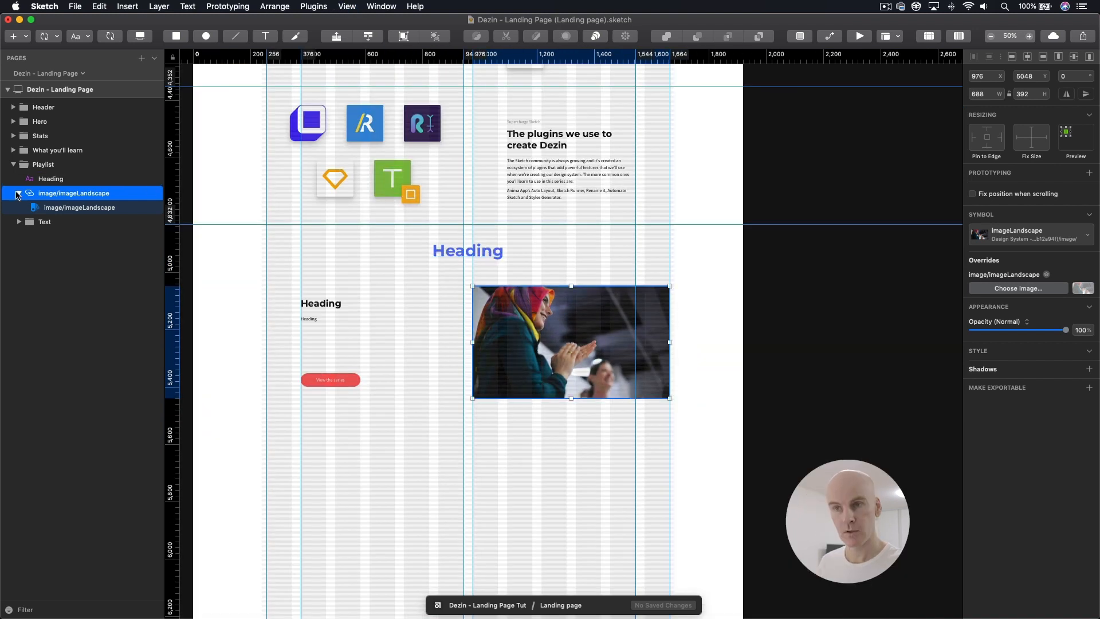
click(19, 193)
drag(51, 197, 41, 216)
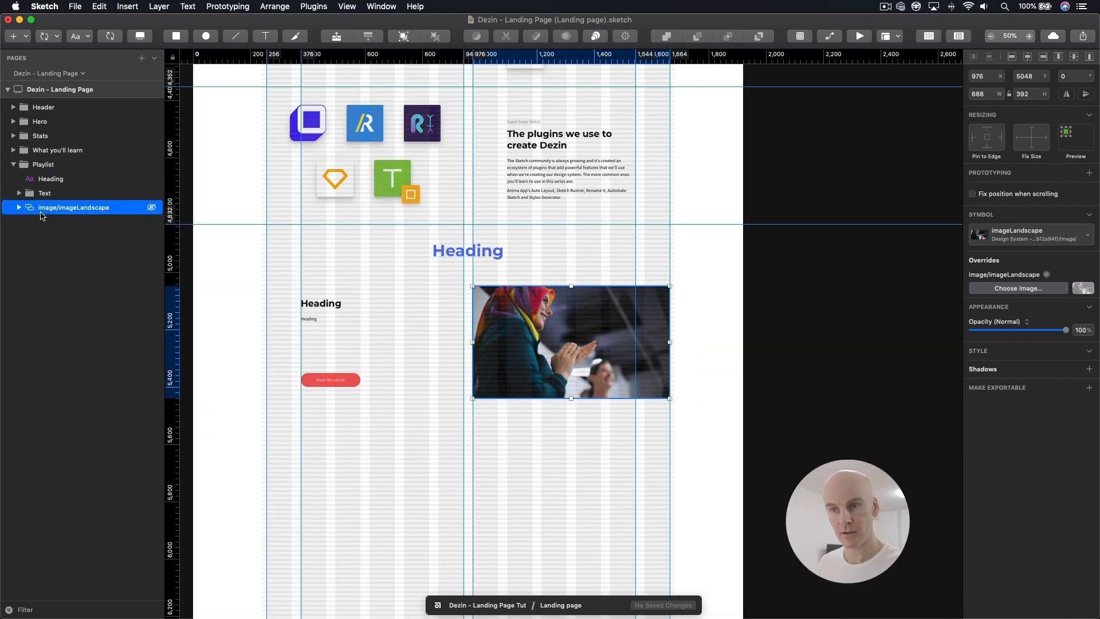
key(alt+super+b)
double_click(66, 208)
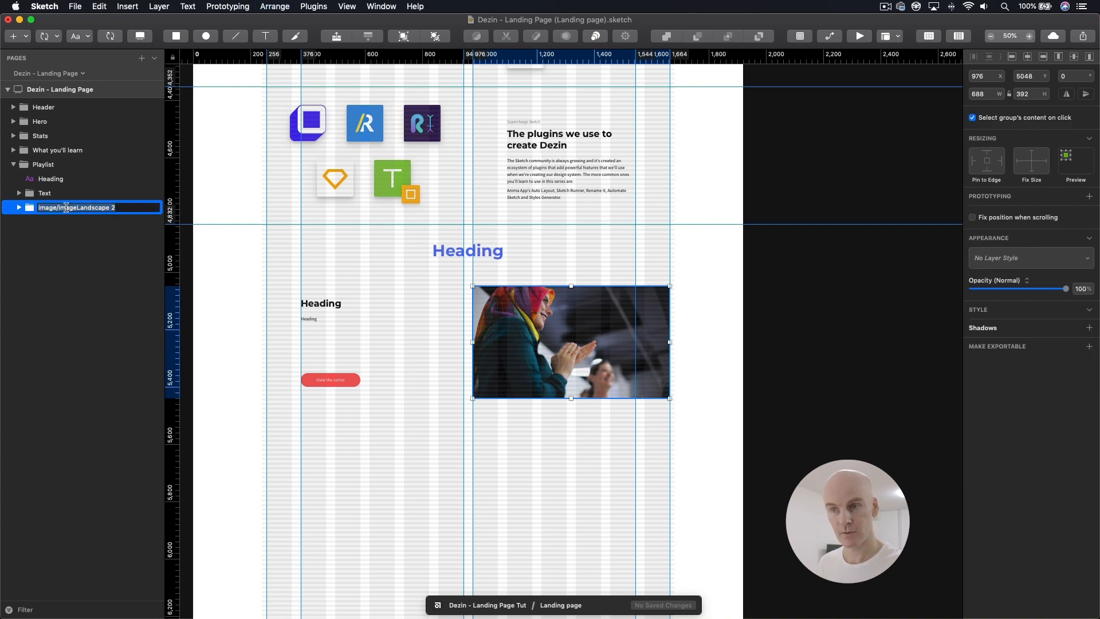
text(Image)
key(Return)
click(19, 207)
click(48, 221)
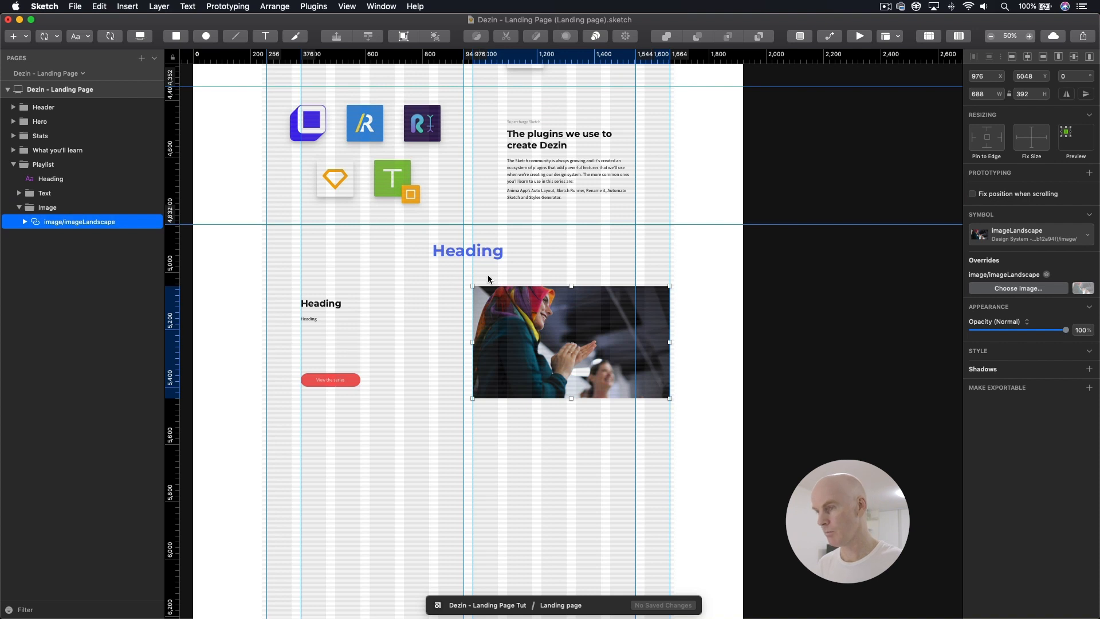
Step: Copy the Shadow layer from the Artboard group of the 01 Sketch section
key(super+0)
key(super+1)
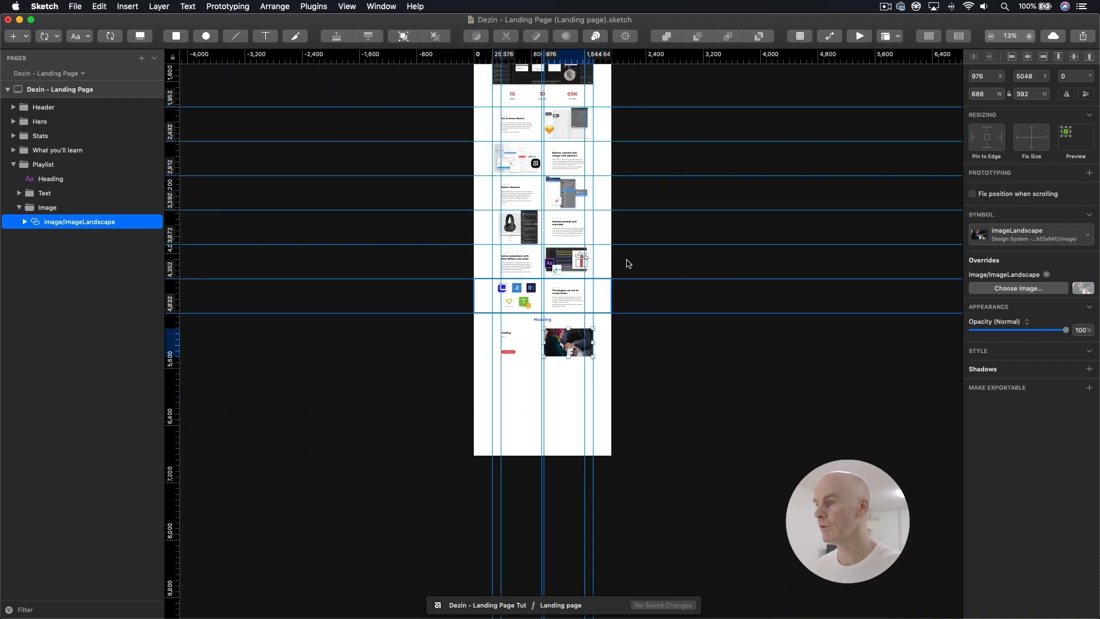
click(664, 205)
scroll(650, 181, up, 5)
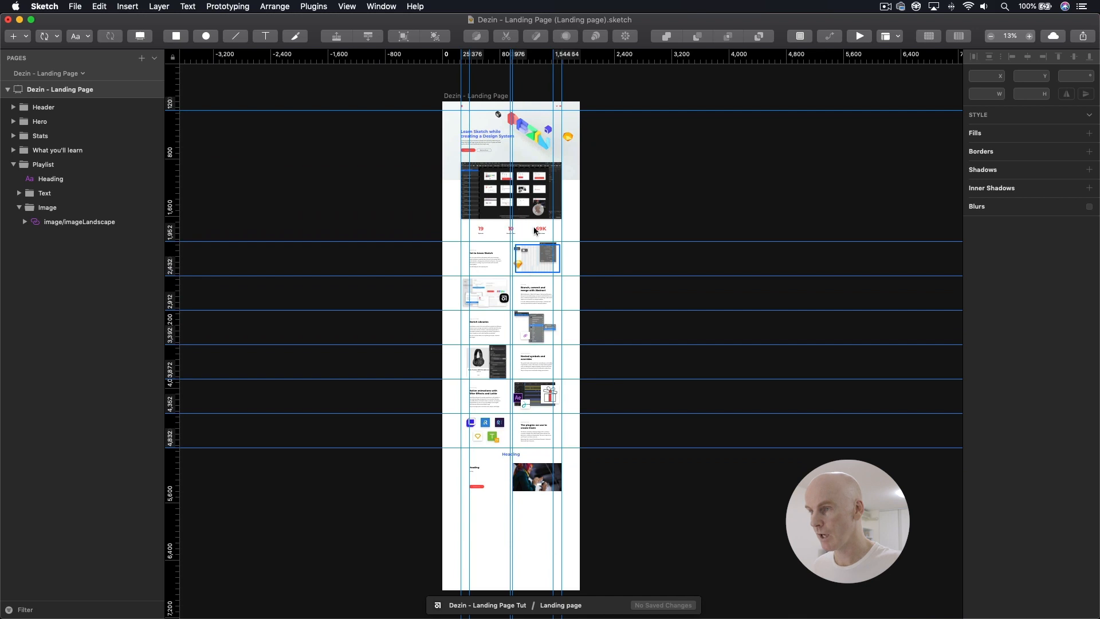
super+click(528, 258)
key(super+equal)
key(super+equal)
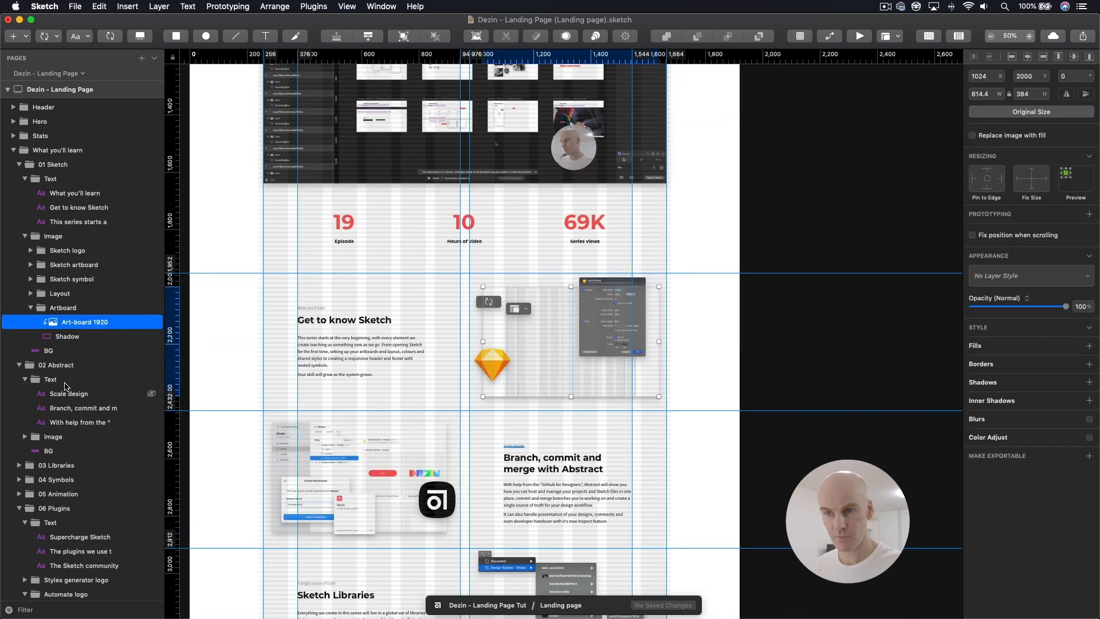
click(67, 337)
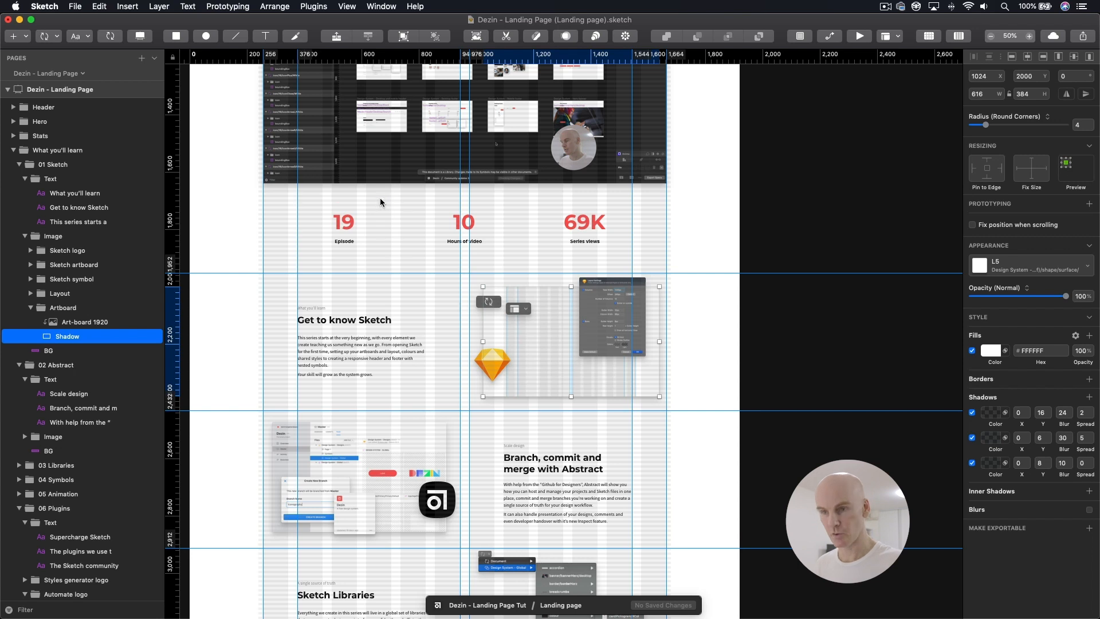
Step: Paste the Shadow layer into the Playlist section's Image group and order it beneath the imageLandscape symbol
key(super+minus)
scroll(653, 166, down, 5)
scroll(633, 412, down, 2)
click(607, 401)
key(super+equal)
scroll(582, 327, down, 2)
key(super+v)
drag(49, 225, 53, 243)
Step: Align the Shadow rectangle with the image at X 976, Y 5048 and resize it to 688 by 392 px
key(super+equal)
drag(601, 315, 520, 345)
drag(387, 338, 557, 259)
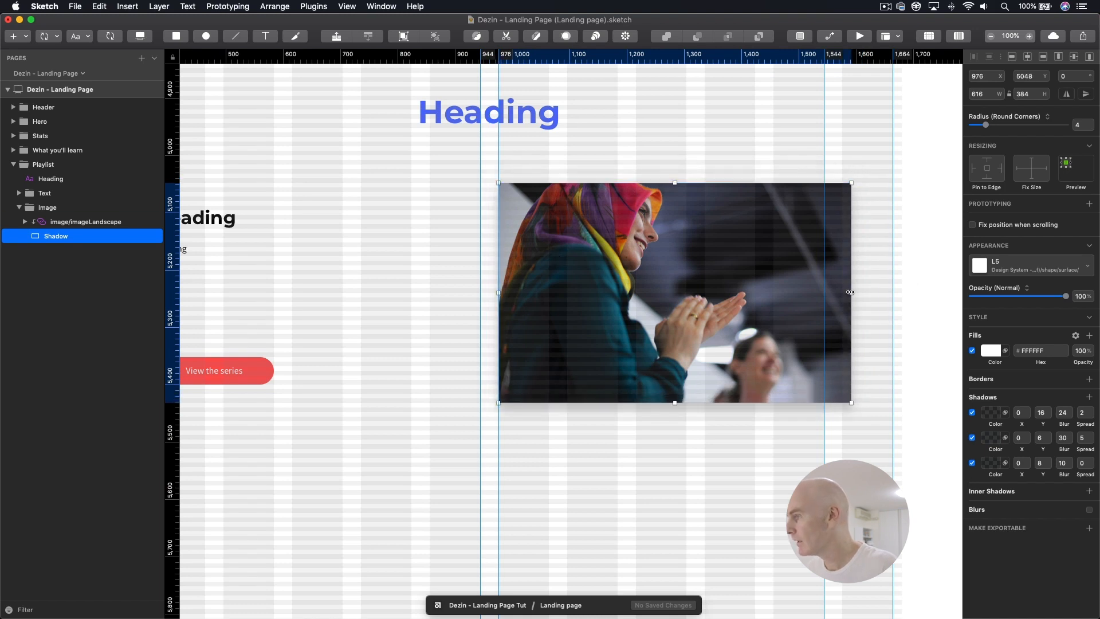
drag(851, 293, 893, 295)
drag(694, 410, 695, 414)
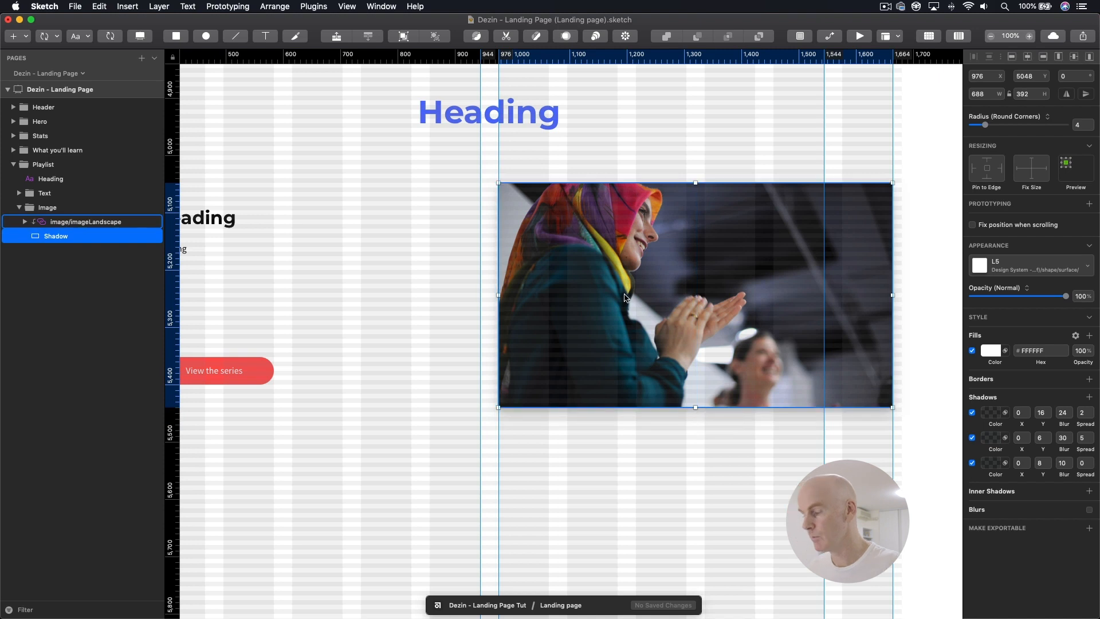
Step: Hide the layout grid and clear the ruler guides from view on the landing page
key(super+minus)
click(576, 306)
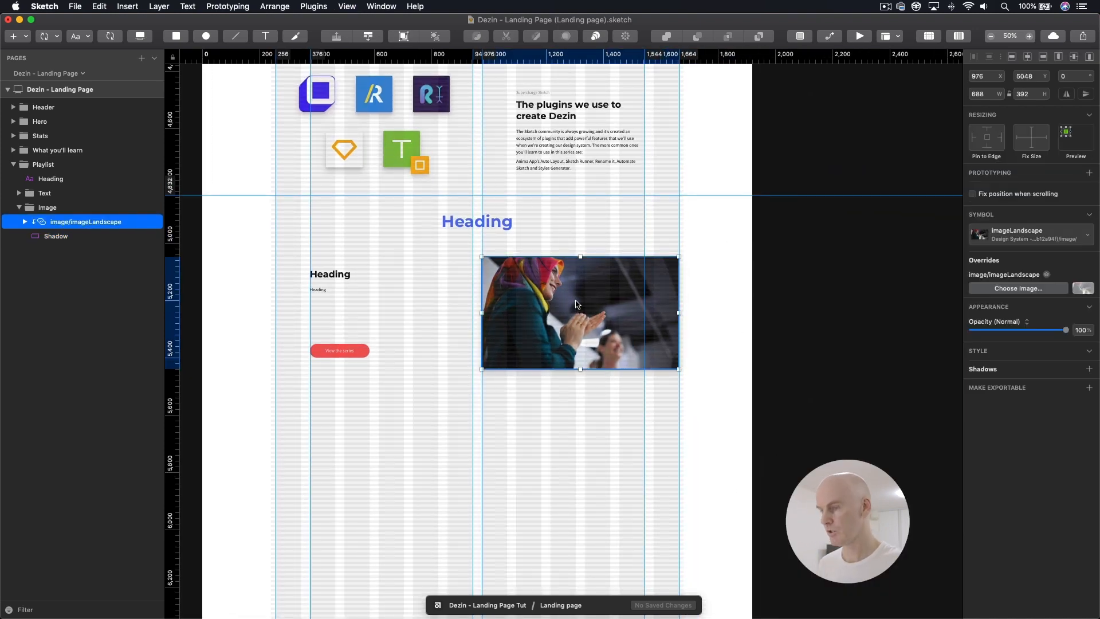
key(ctrl+l)
key(Return)
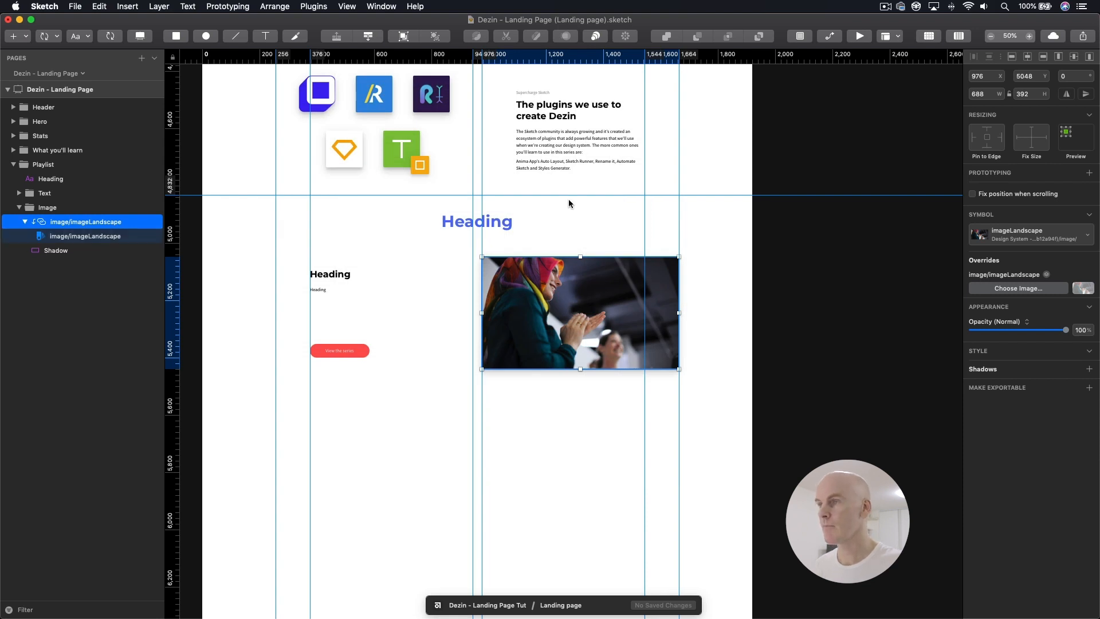
right_click(518, 56)
click(540, 83)
click(771, 318)
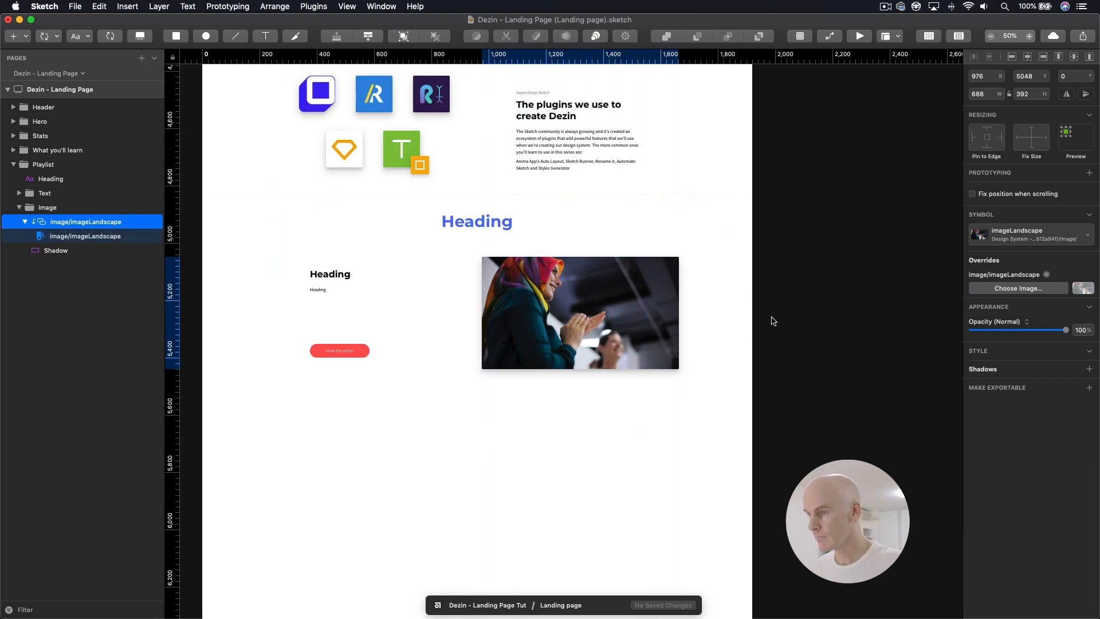
drag(771, 321, 817, 326)
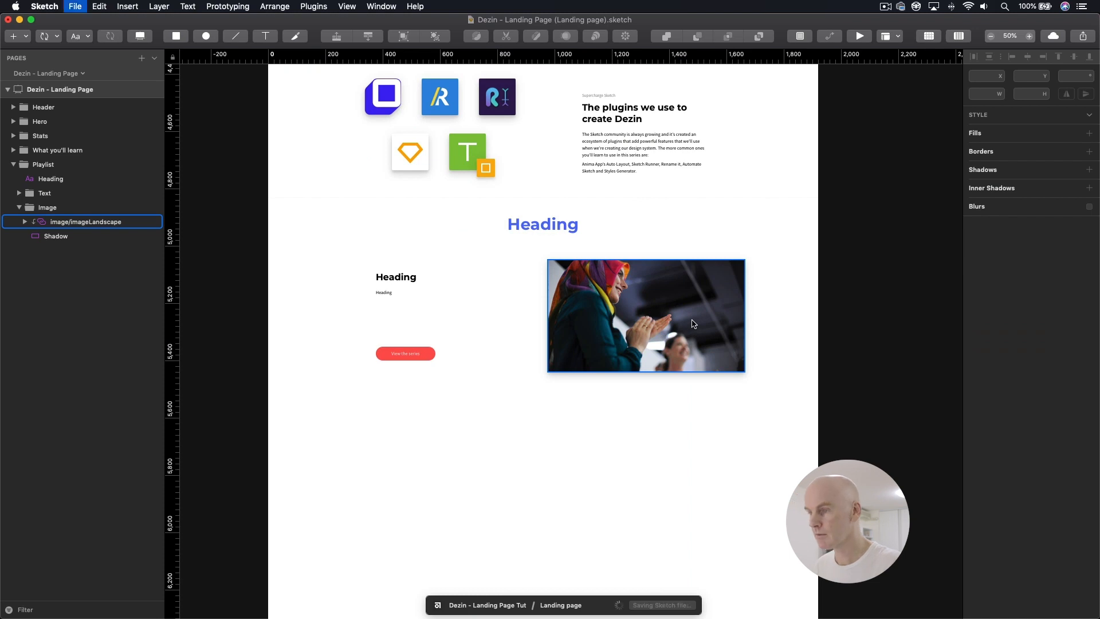
Step: Replace the Playlist section's imageLandscape image with Design Systems - Part 1 - Art-boards and grids.jpg from the Playlist hero folder
click(664, 314)
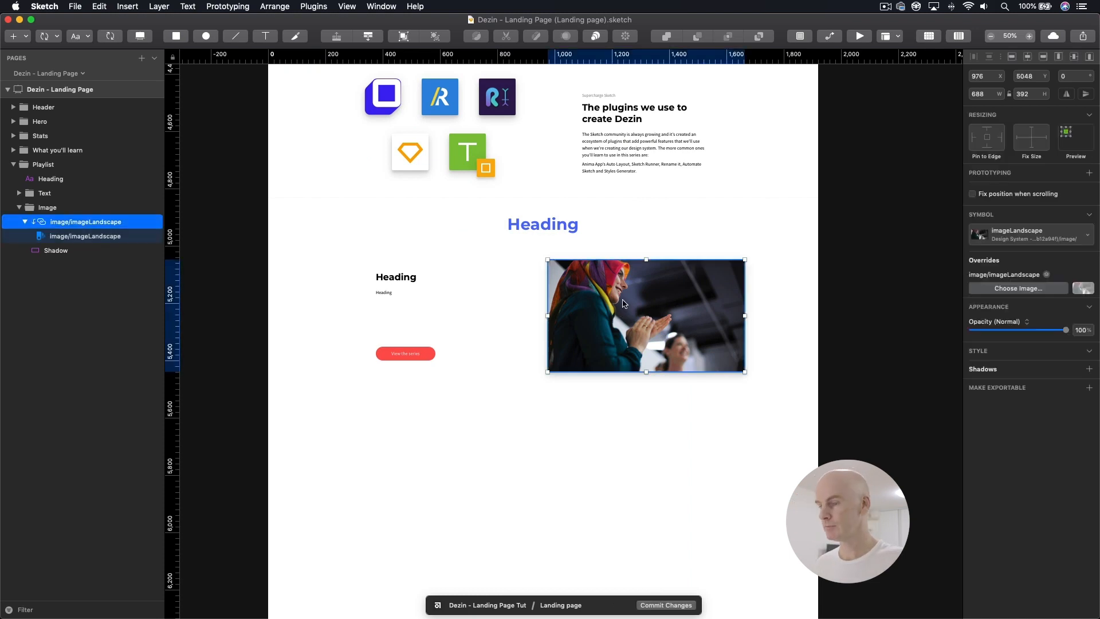
key(super+Tab)
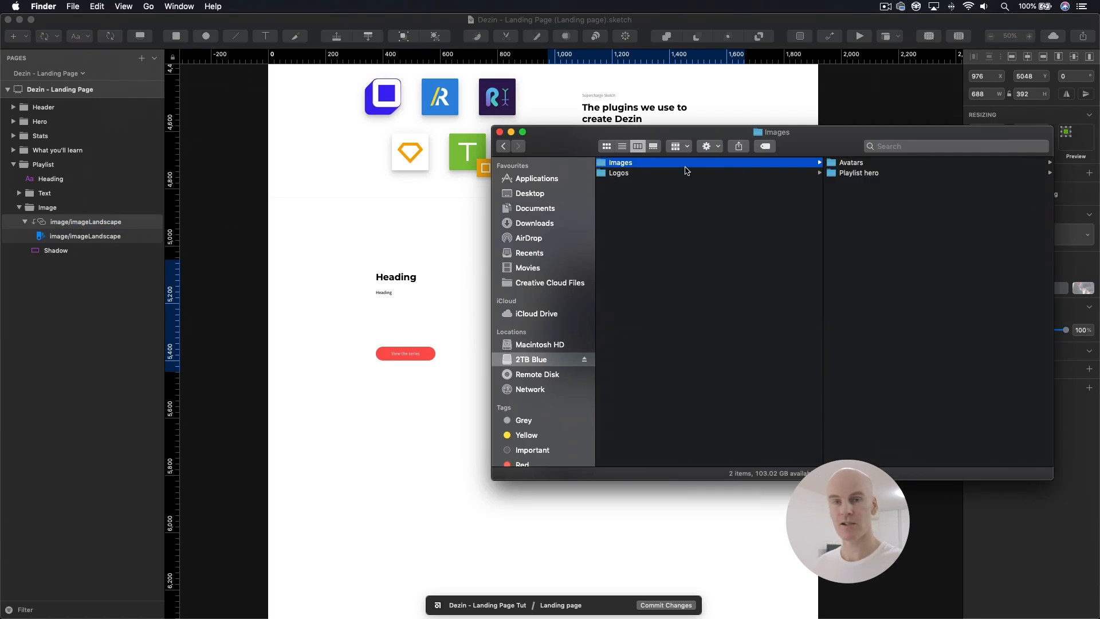
click(867, 174)
click(875, 165)
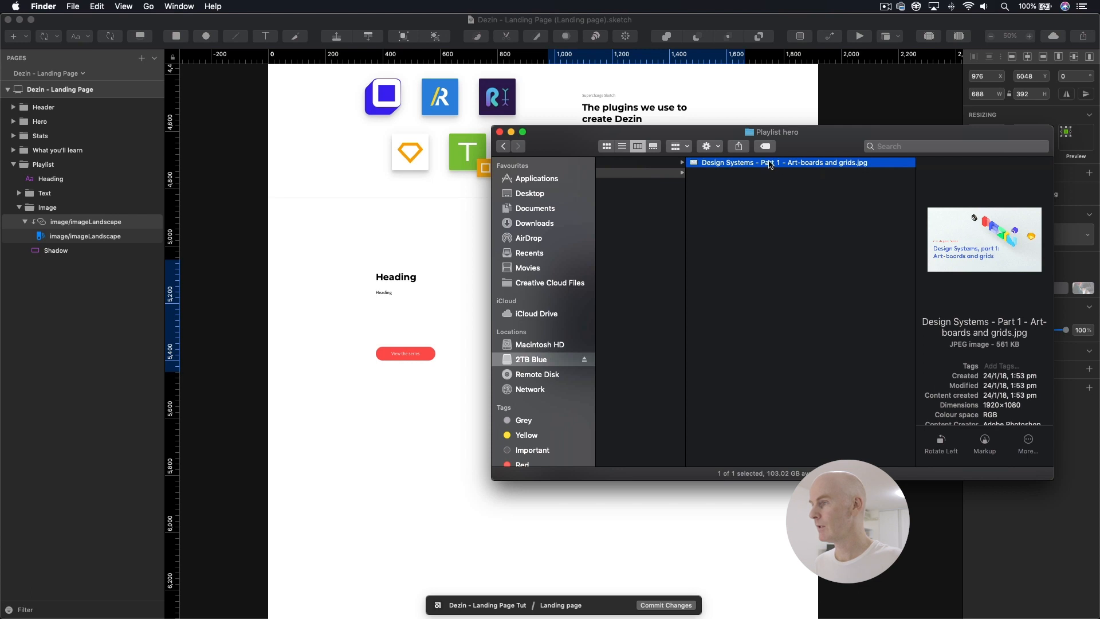
mouse_move(764, 165)
mouse_down()
mouse_move(427, 230)
mouse_move(739, 328)
mouse_move(715, 318)
mouse_move(945, 318)
mouse_move(1037, 290)
mouse_move(1083, 291)
mouse_up()
key(super+Tab)
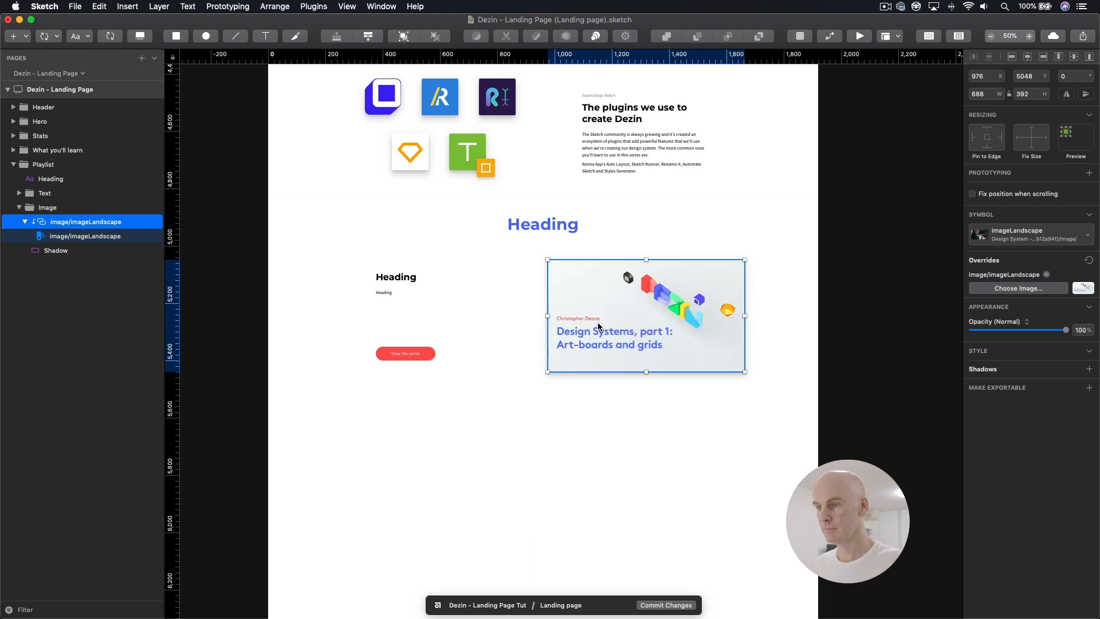
Step: Replace the section's large centred placeholder heading with "Series playlist" copied from the landing page content document
click(404, 279)
click(650, 228)
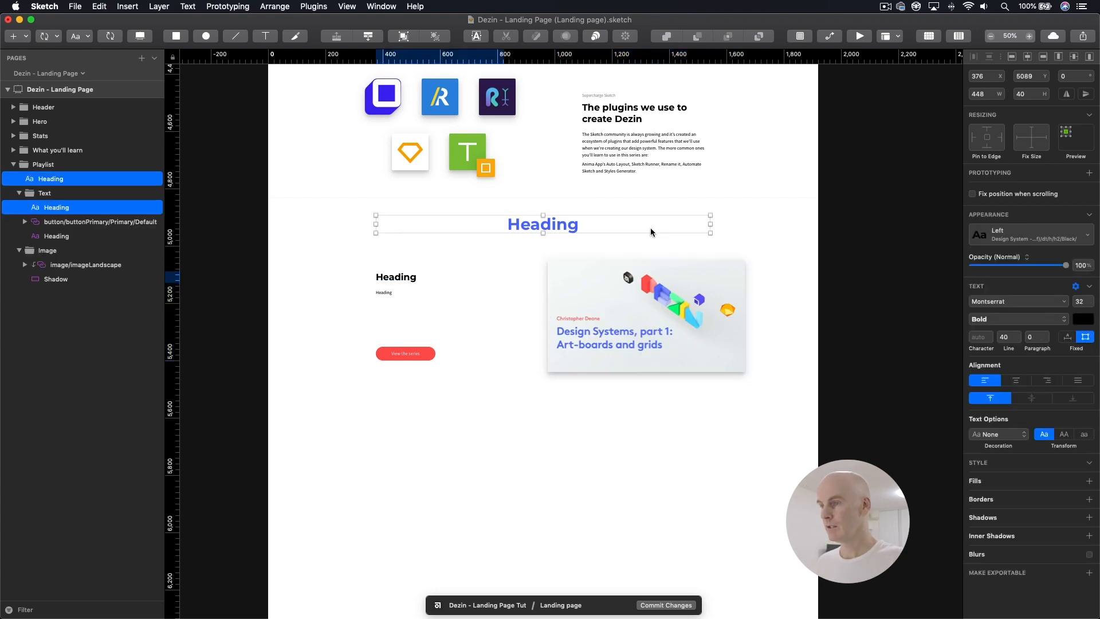
click(682, 248)
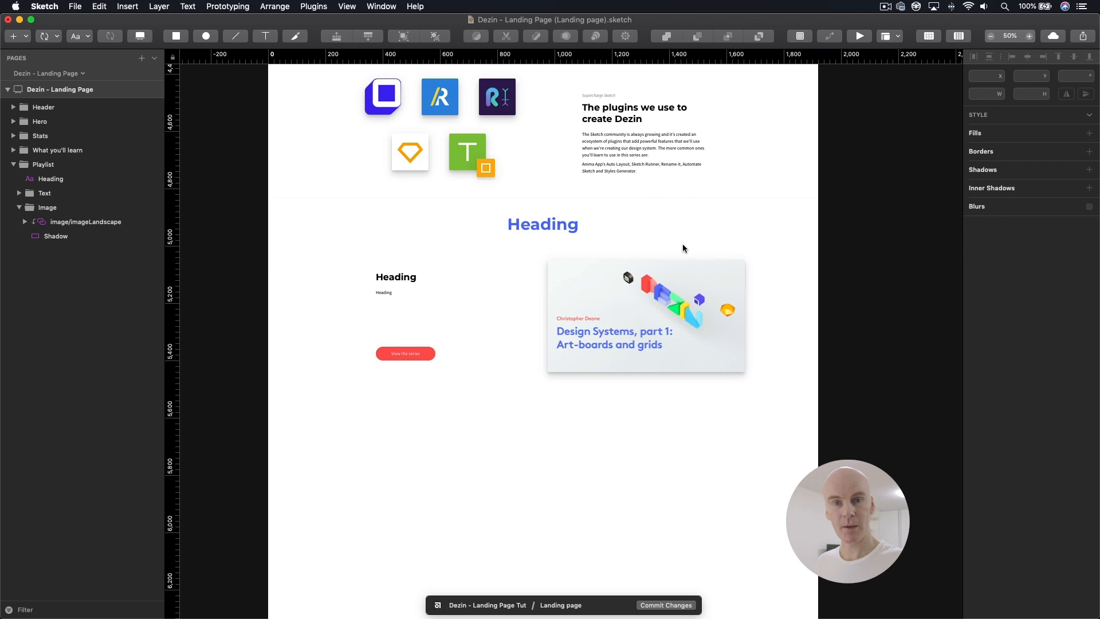
key(super+Tab)
drag(693, 220, 598, 212)
key(super+c)
click(463, 228)
double_click(534, 224)
key(super+v)
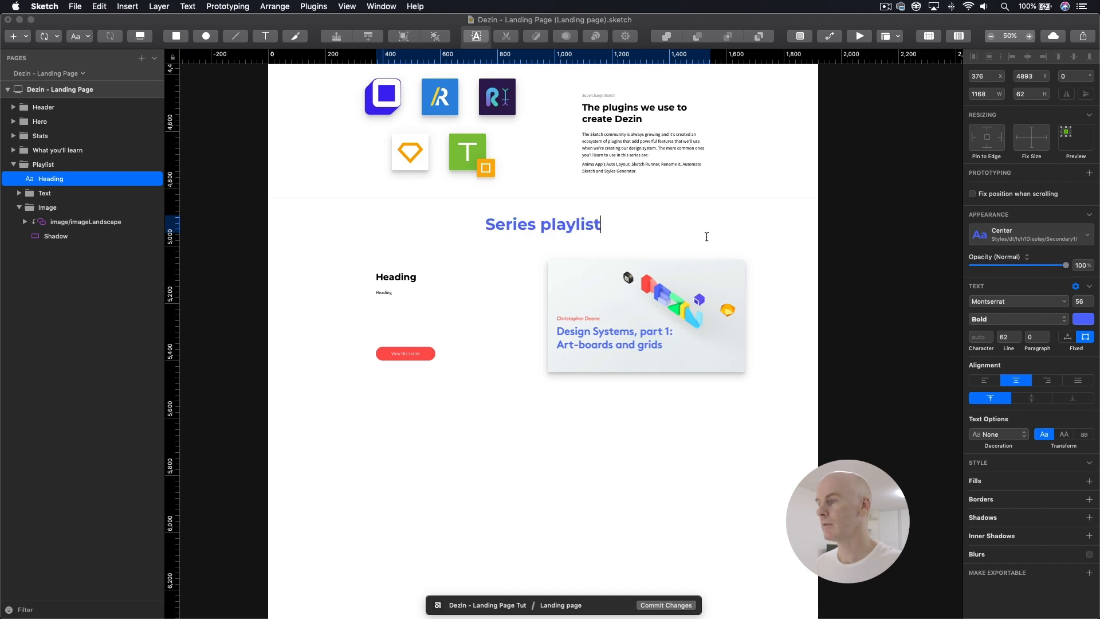
key(Escape)
Step: Copy "Get ready to binge learn!" from the content document into the black placeholder heading of the Text group
key(super+Tab)
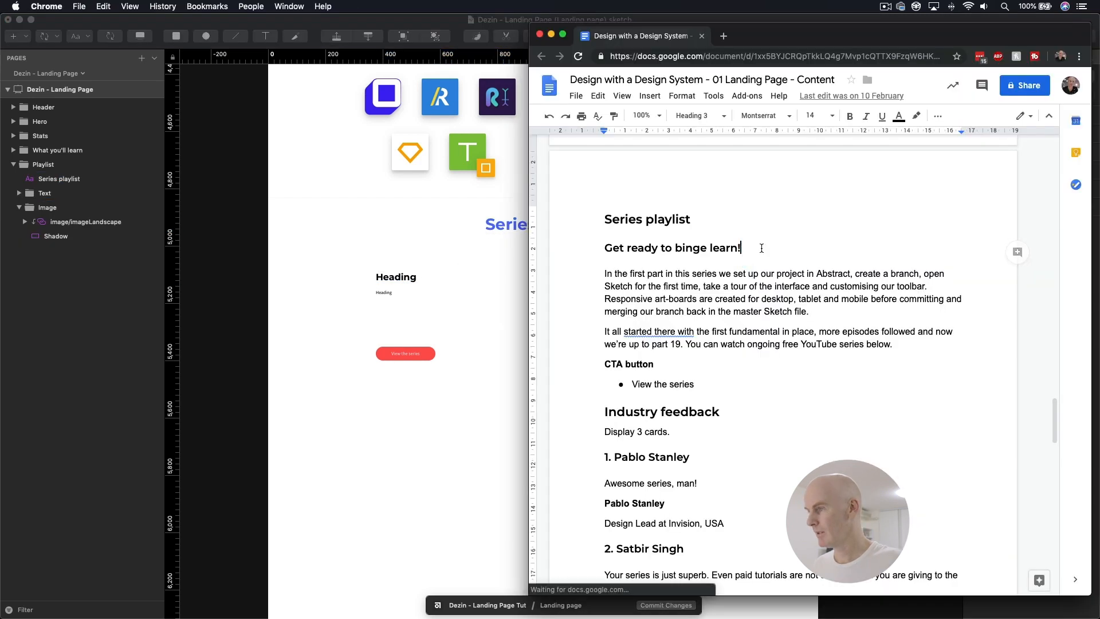
drag(758, 249, 616, 248)
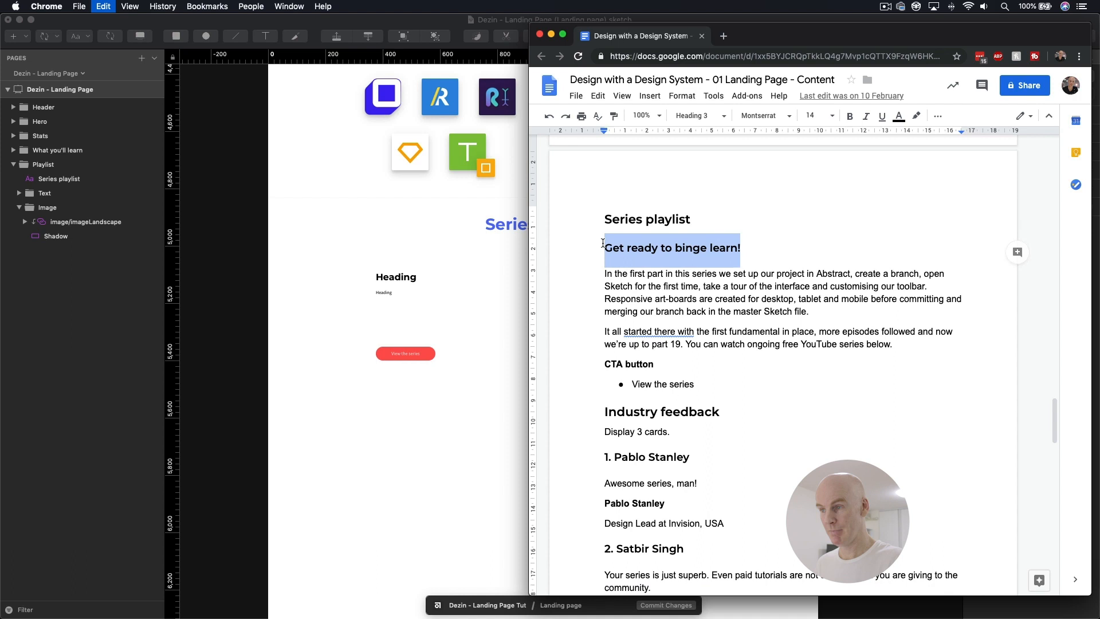
click(391, 282)
double_click(399, 277)
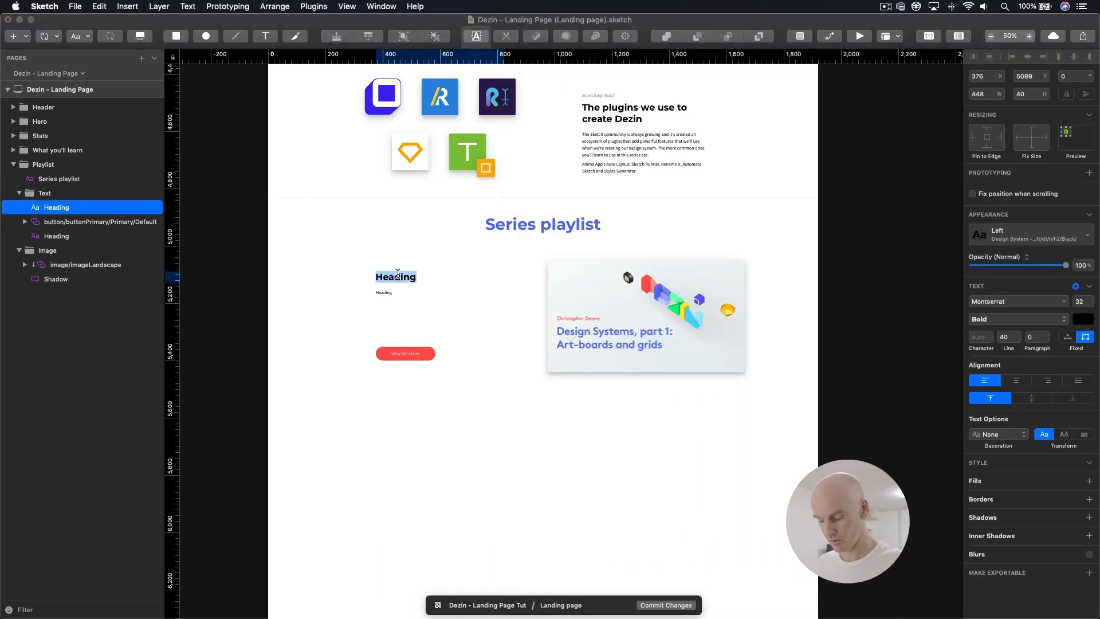
text(Get ready to binge learn!)
key(Escape)
key(Escape)
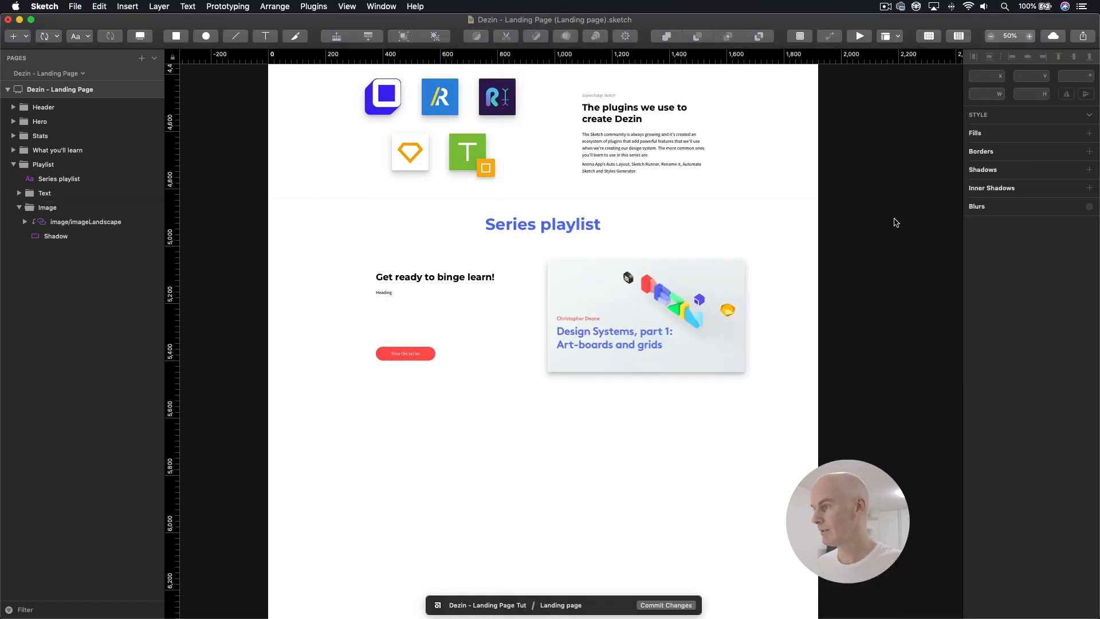
Step: Replace the small placeholder text with the two Series playlist body paragraphs from the content document, removing the trailing empty line
key(super+Tab)
drag(893, 344, 601, 276)
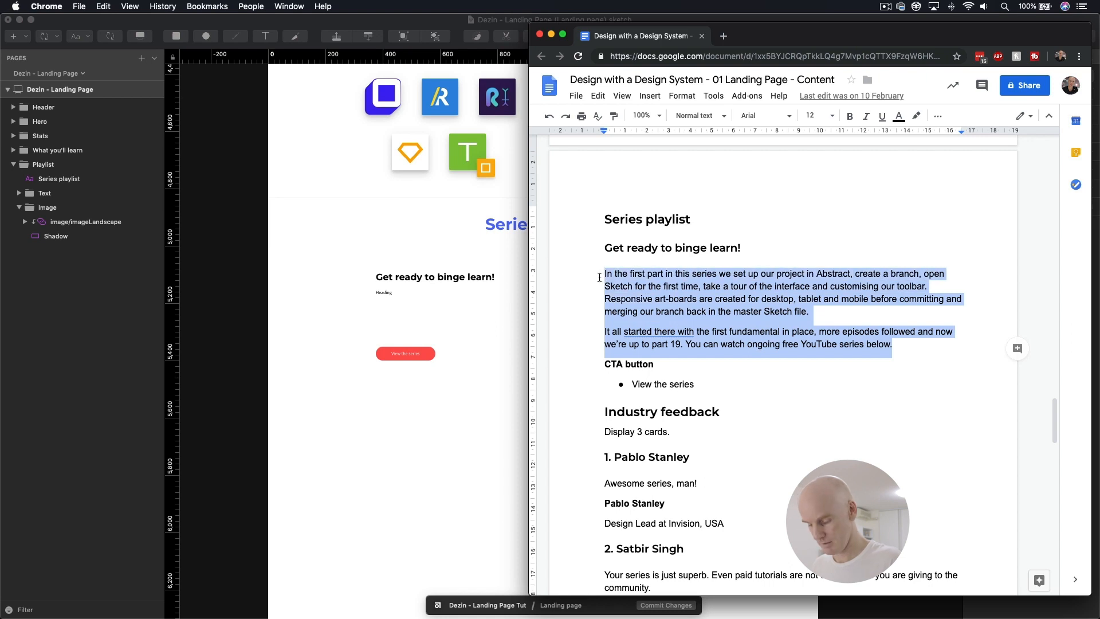
key(super+c)
key(super+Tab)
click(386, 289)
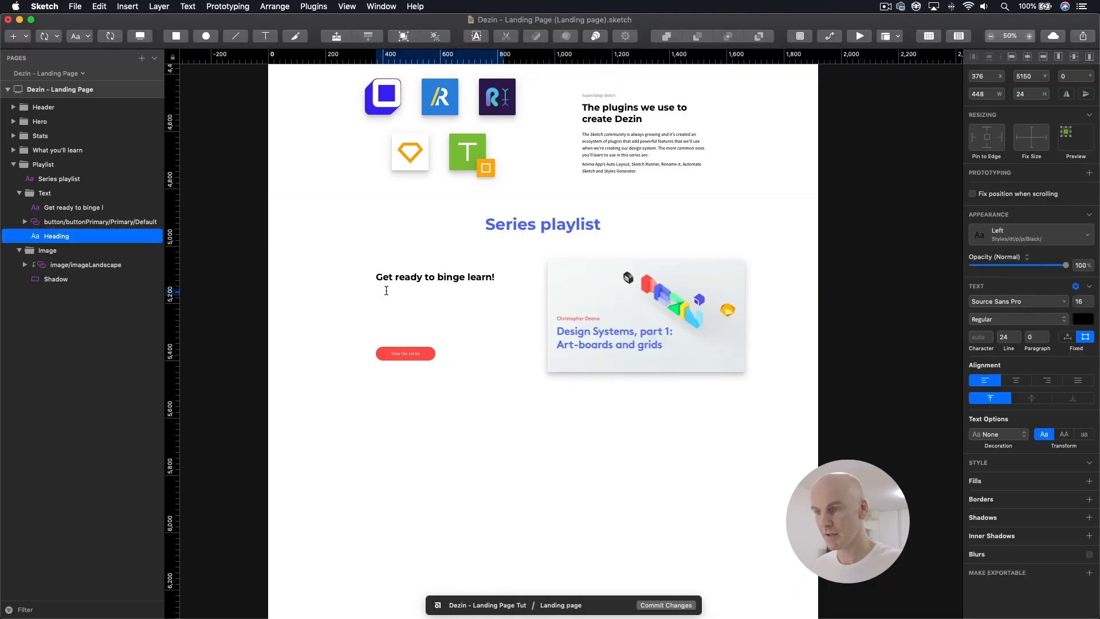
double_click(386, 290)
key(super+v)
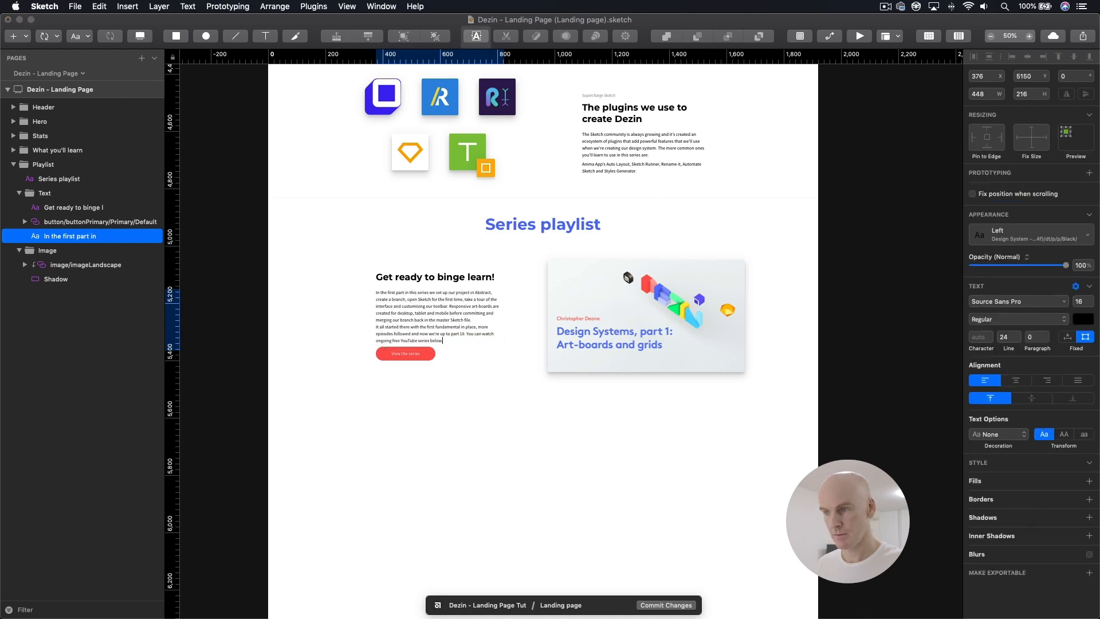
key(BackSpace)
key(Escape)
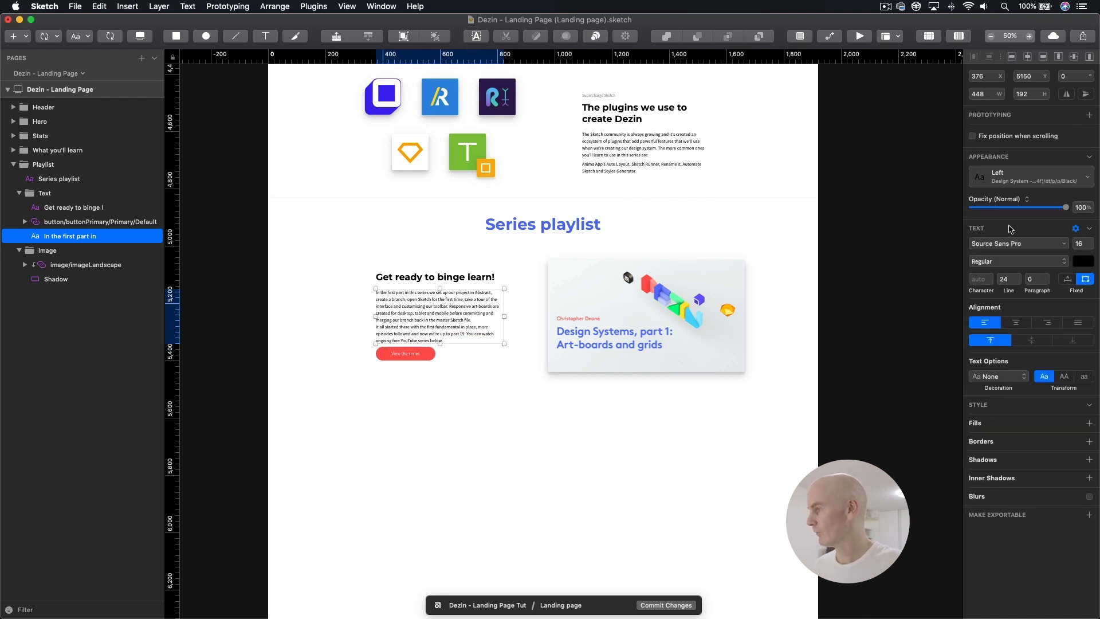
Step: Set the paragraph spacing of the playlist body text to 8
text(8)
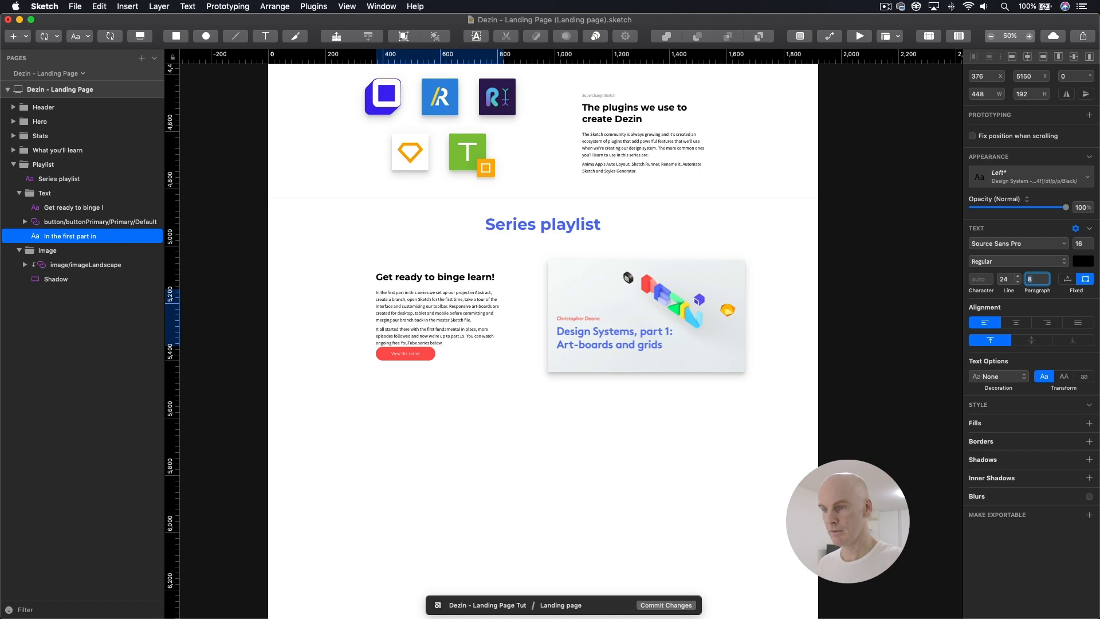
click(399, 356)
click(417, 306)
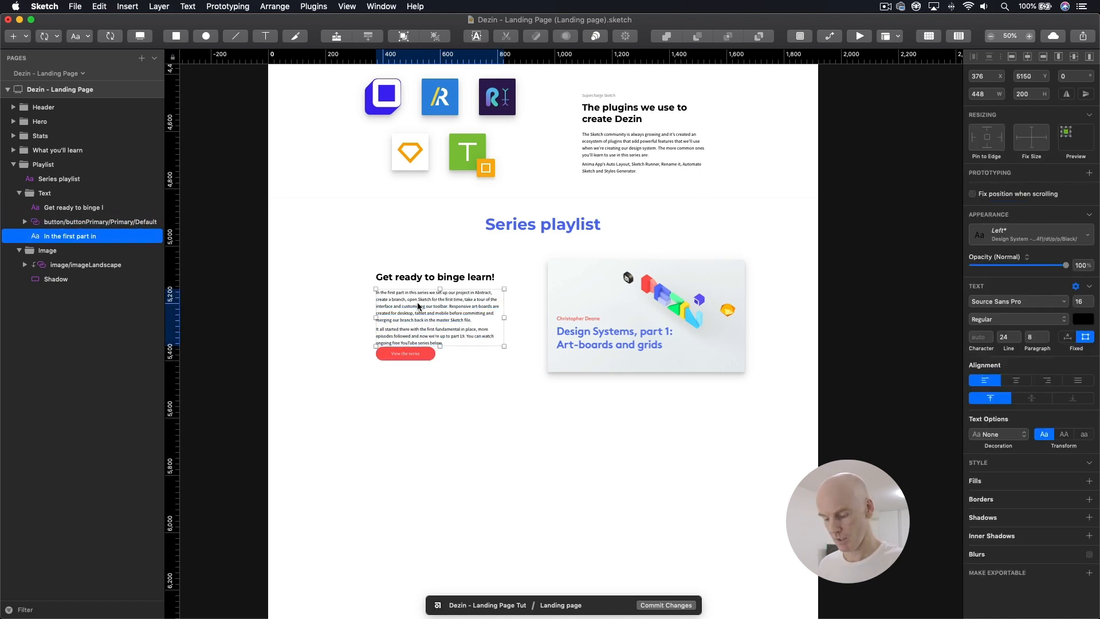
Step: Show all guides and shift the Playlist section's Text group left to the guide at X 256
right_click(439, 52)
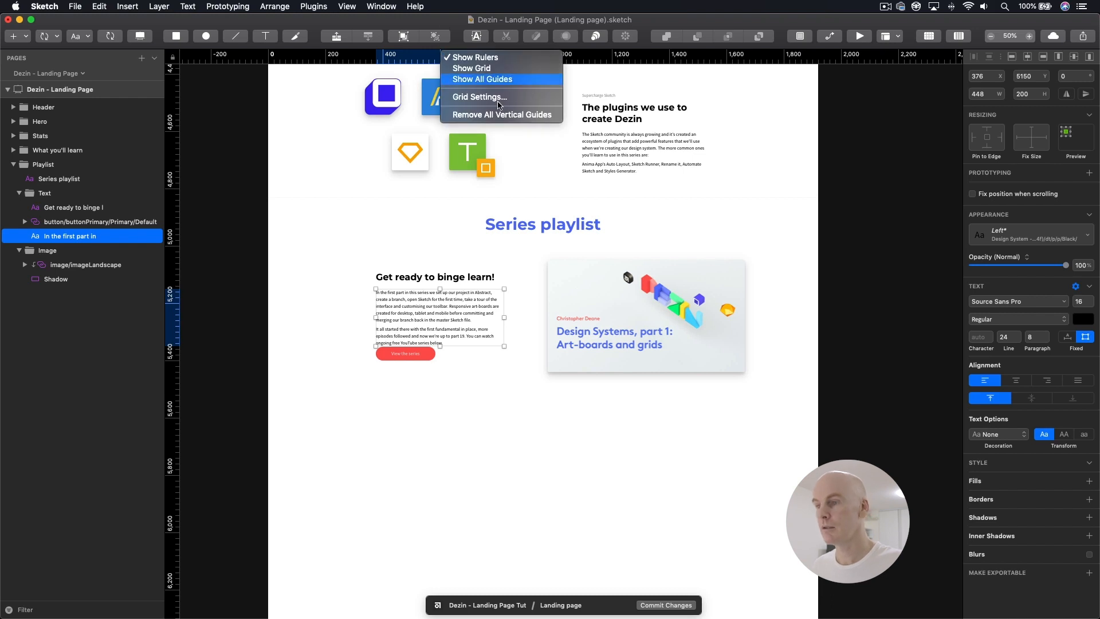
click(481, 79)
click(400, 279)
click(58, 195)
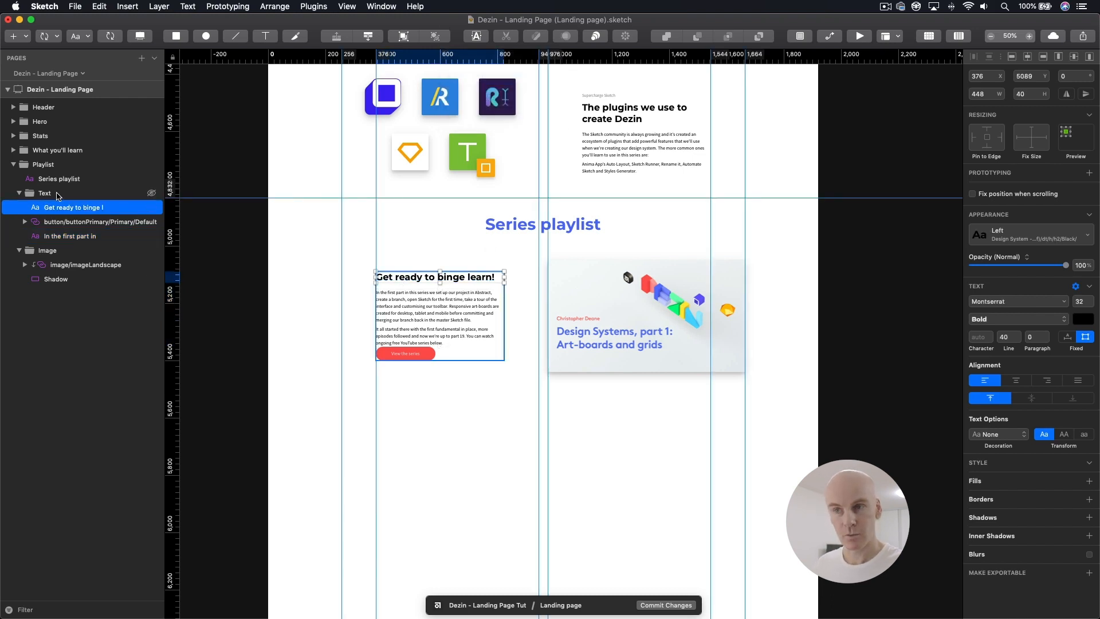
key(shift+Left)
key(shift+Left)
key(shift+Left)
key(shift+Left)
key(shift+Left)
key(shift+Left)
key(shift+Left)
key(shift+Left)
key(shift+Left)
key(shift+Left)
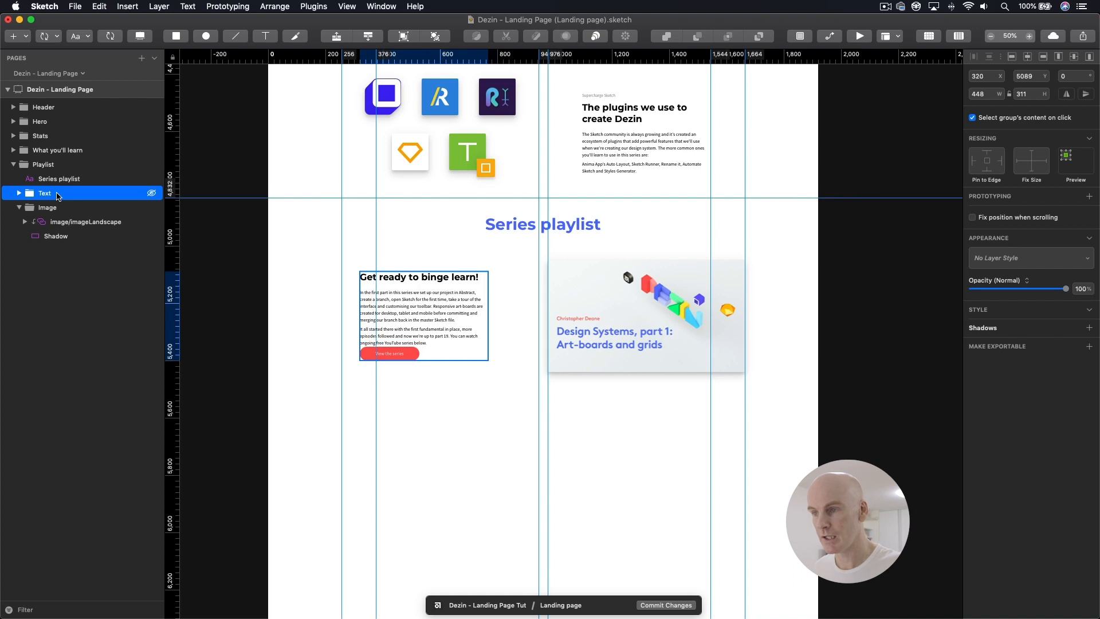
key(shift+Left)
key(shift+Left)
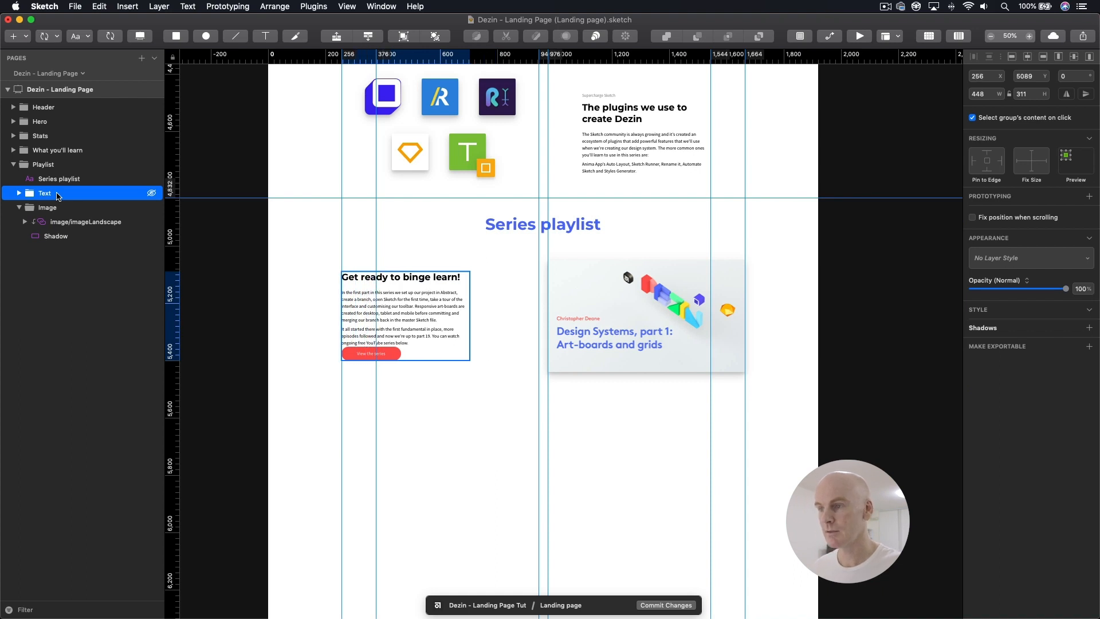
Step: Display the layout grid and widen the playlist body text box to 568 px
click(58, 180)
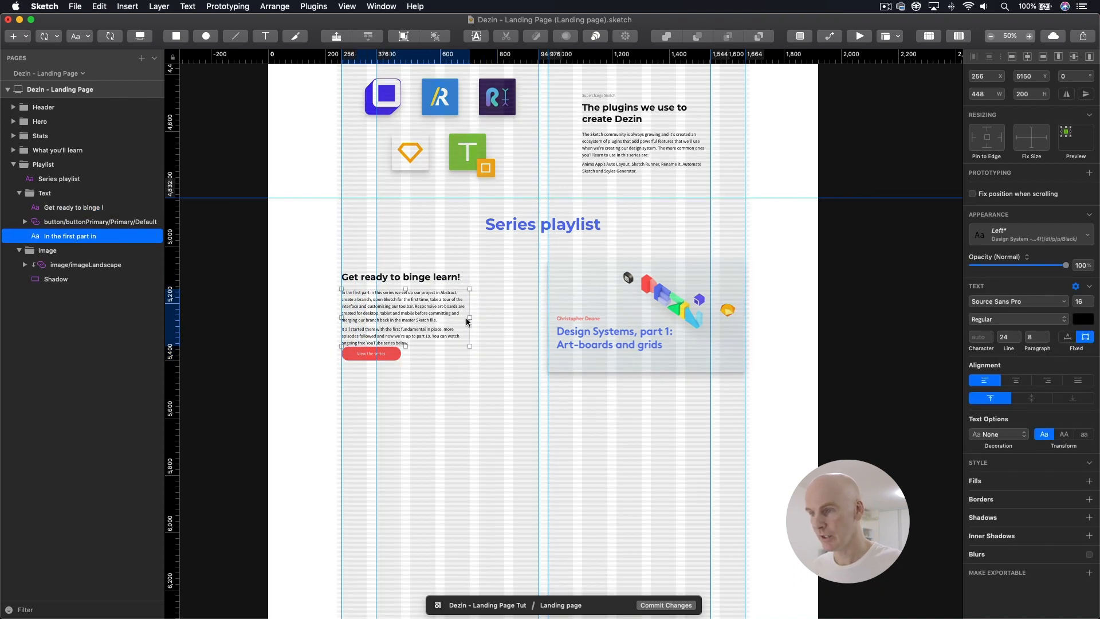
drag(470, 318, 491, 316)
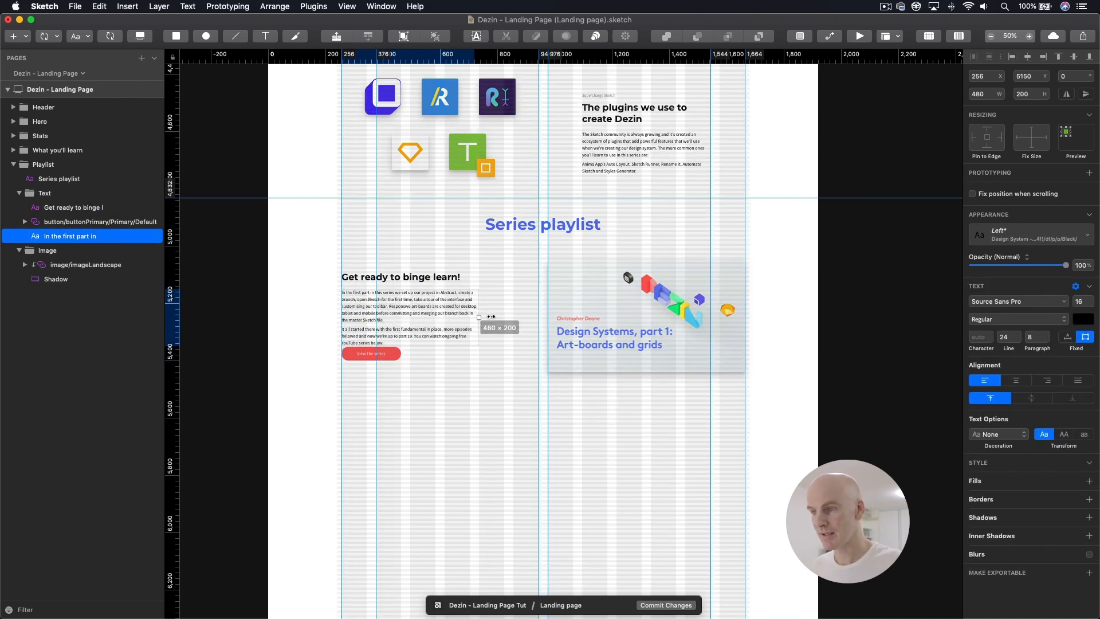
click(457, 279)
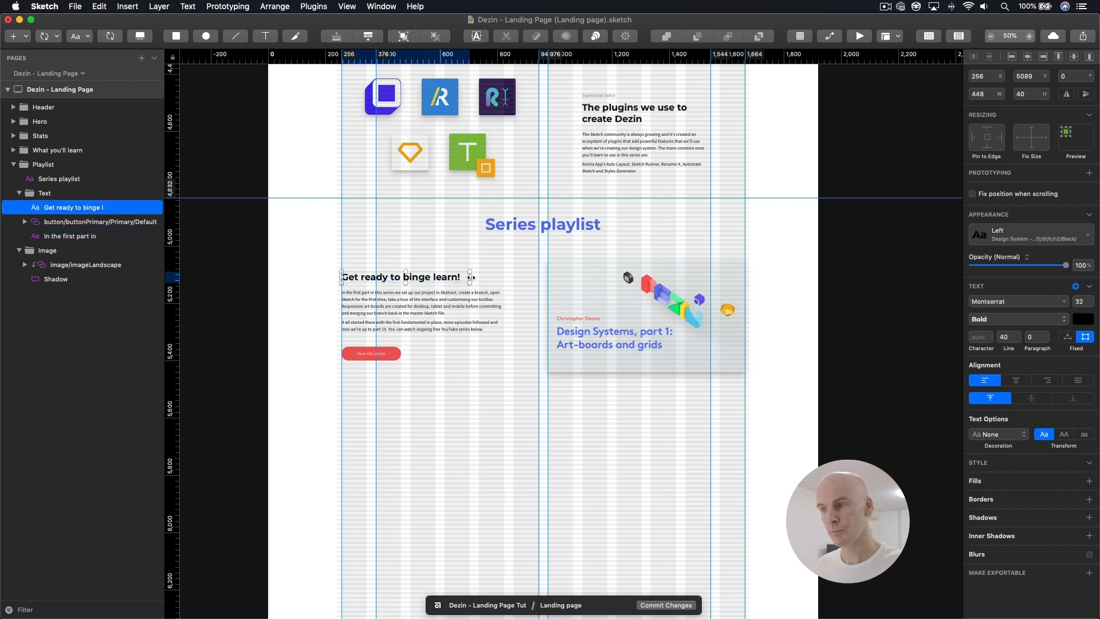
click(412, 321)
click(387, 359)
click(421, 312)
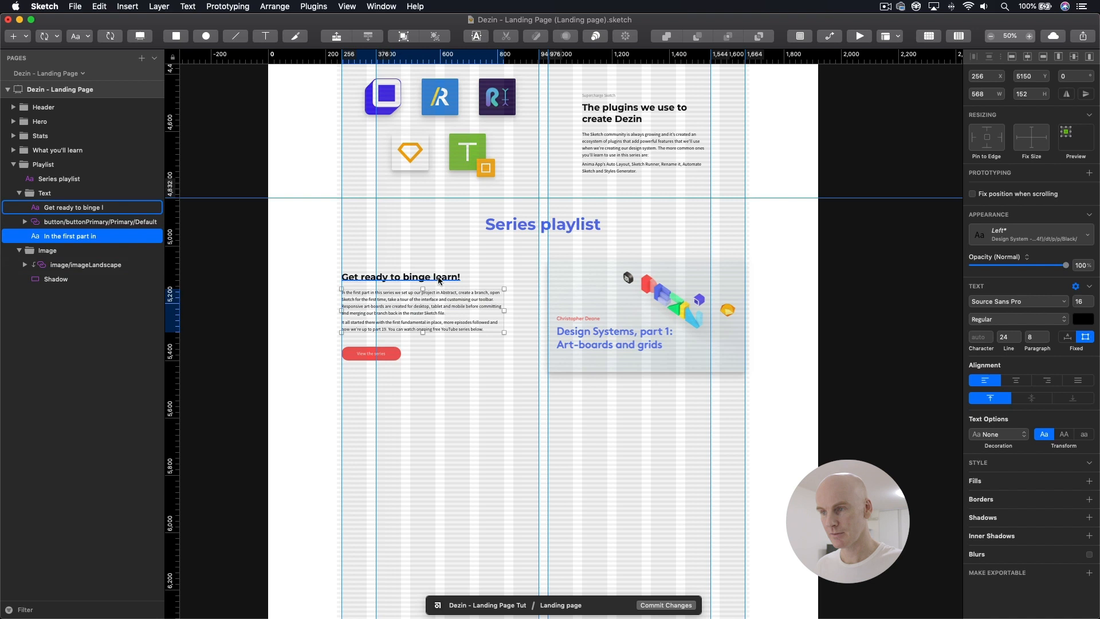
Step: Move the "View the series" button down to Y 5360
click(394, 357)
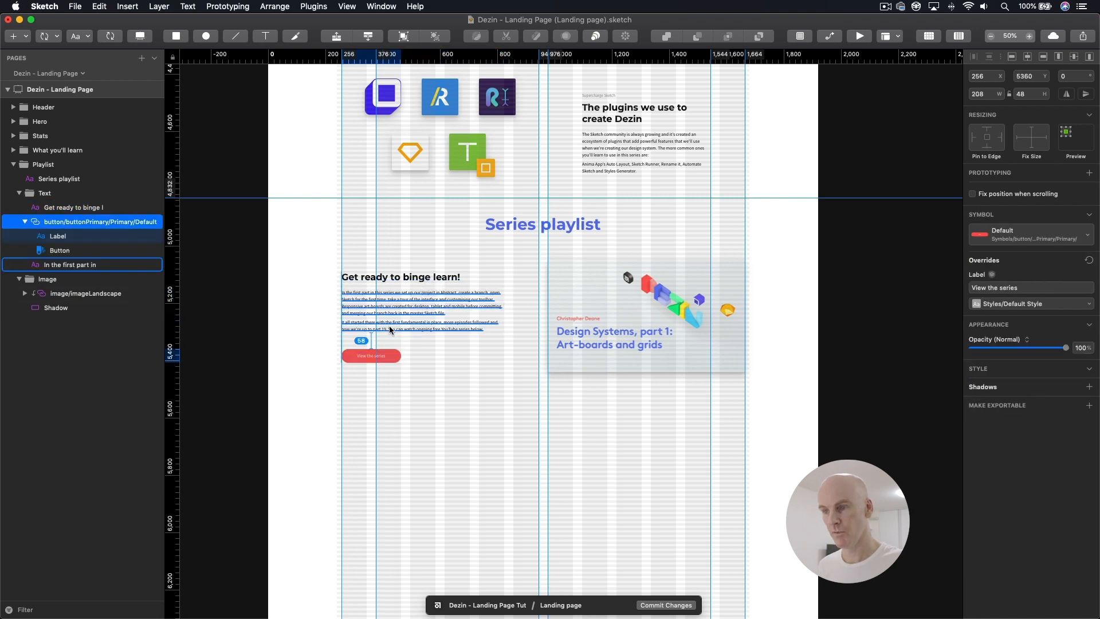
click(428, 385)
click(382, 352)
Step: Hide all guides and the layout grid to leave a clean view of the Series playlist section
click(475, 231)
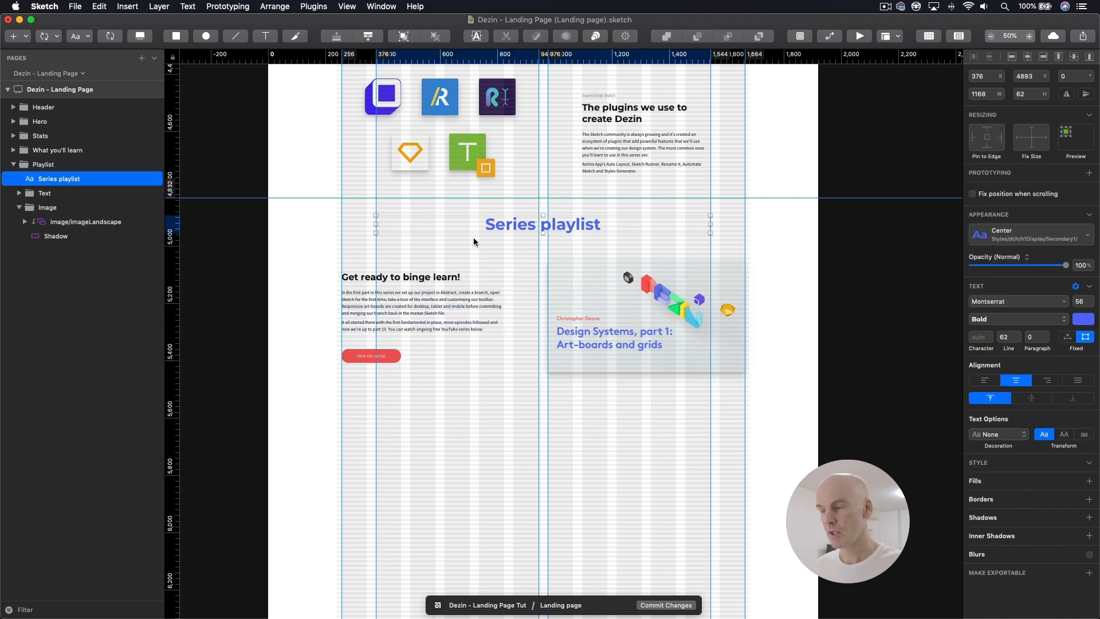
right_click(505, 53)
click(550, 80)
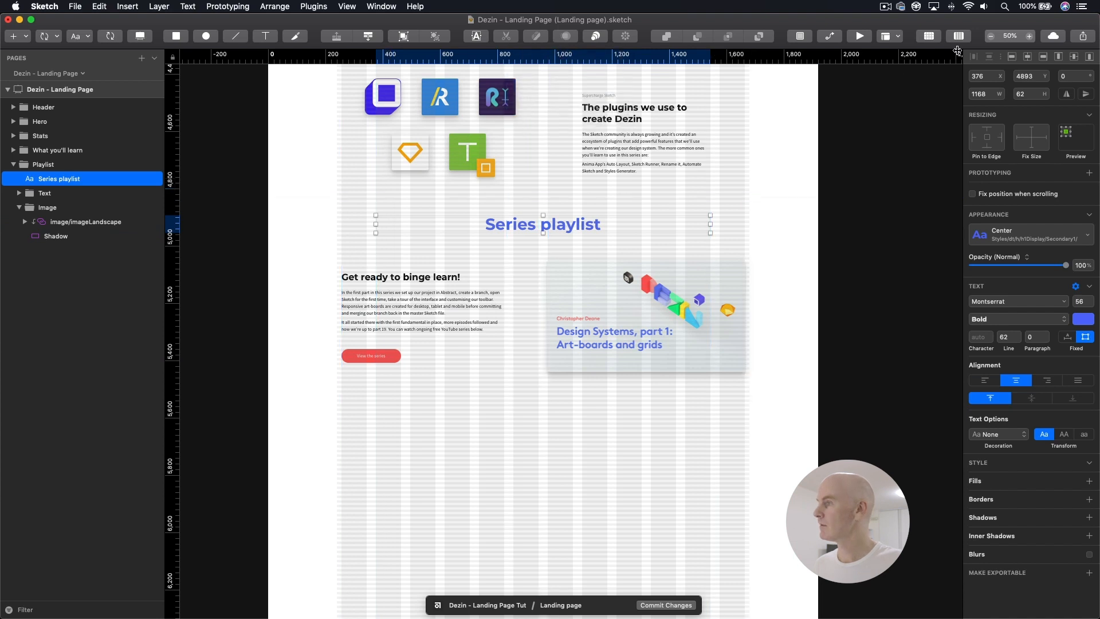
click(957, 40)
click(761, 300)
drag(769, 256, 750, 243)
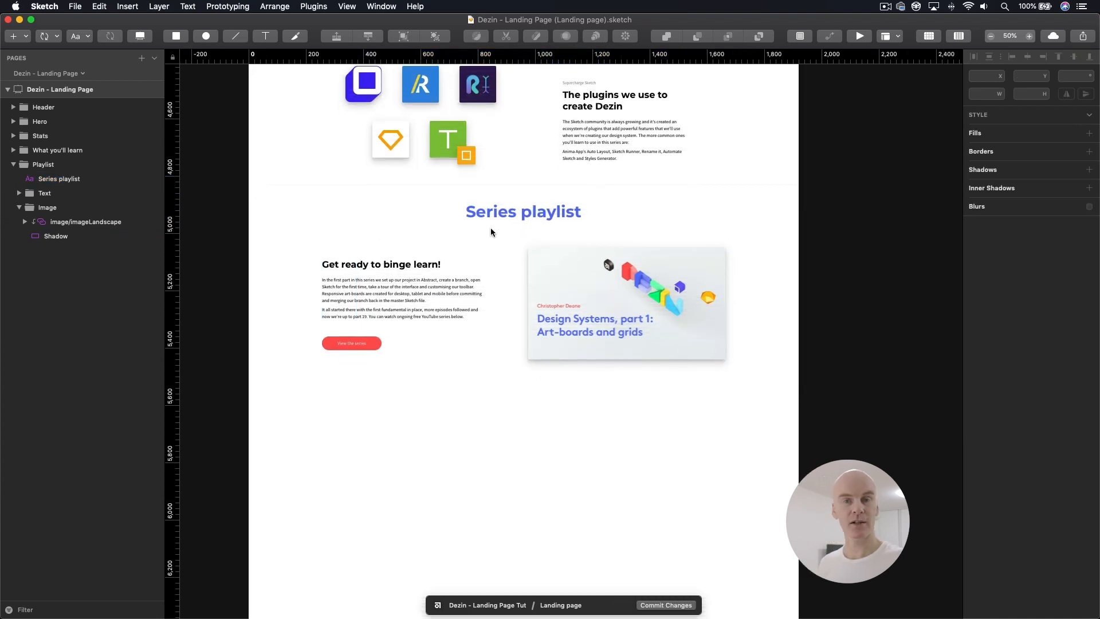
Step: Collapse and duplicate the entire Playlist group
click(70, 180)
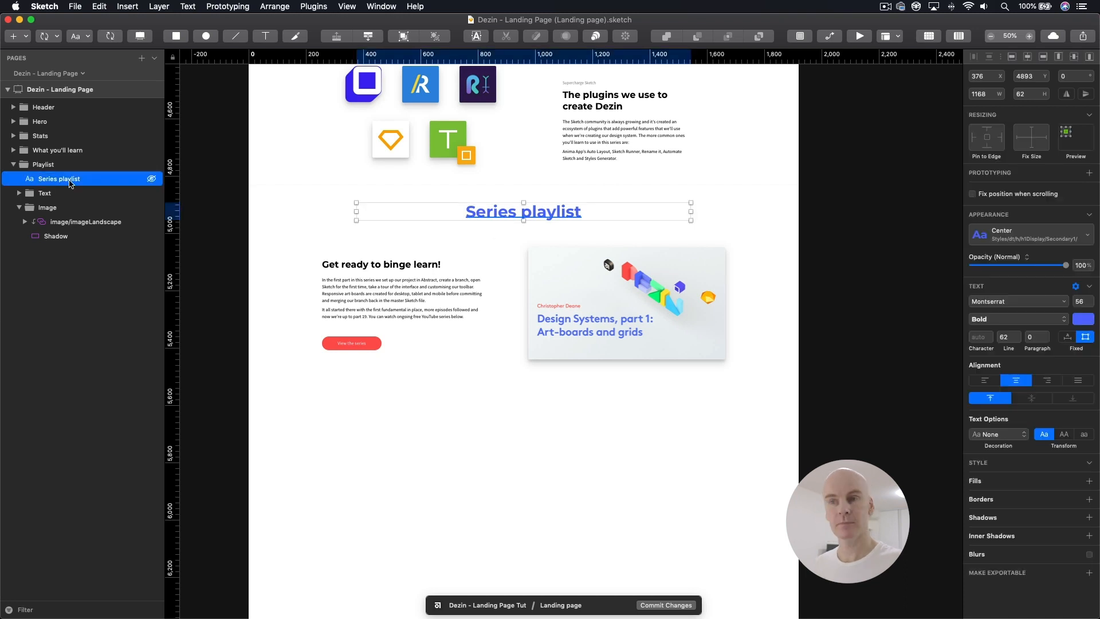
click(36, 166)
click(14, 165)
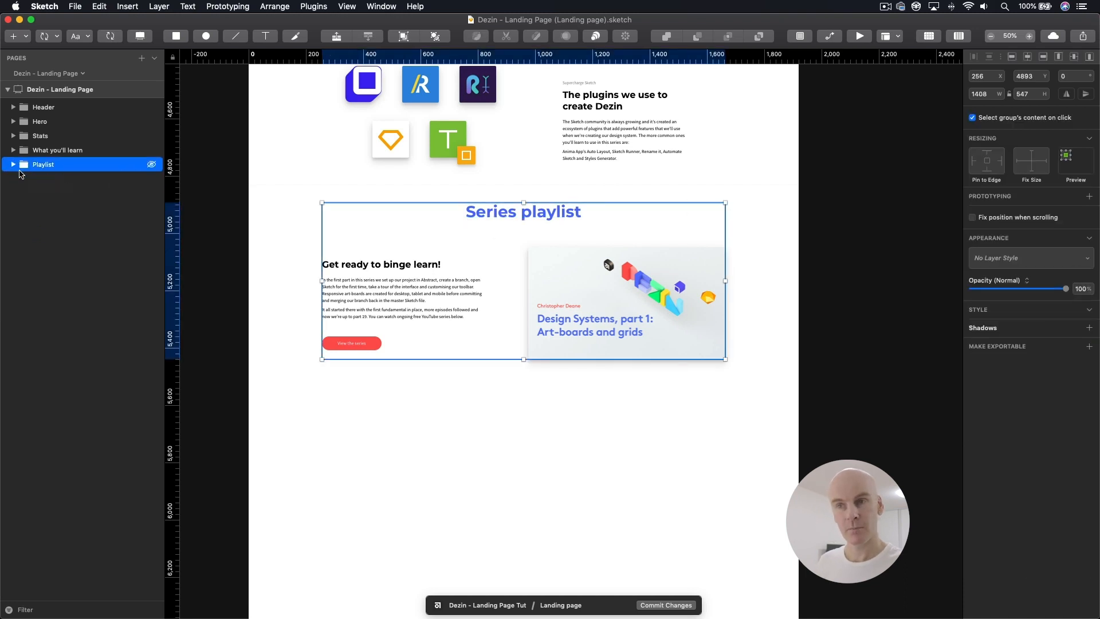
key(super+d)
Step: Move the duplicated Playlist group down below the original to Y 5517
click(40, 179)
key(shift+Down)
key(shift+Down)
key(shift+Down)
key(shift+Down)
key(shift+Down)
key(shift+Down)
key(shift+Down)
key(shift+Down)
key(shift+Down)
key(shift+Down)
key(shift+Down)
key(shift+Down)
key(shift+Down)
key(shift+Down)
key(shift+Down)
key(shift+Down)
key(shift+Down)
key(shift+Down)
key(shift+Down)
key(shift+Down)
key(shift+Down)
key(shift+Down)
key(shift+Down)
key(shift+Down)
key(shift+Down)
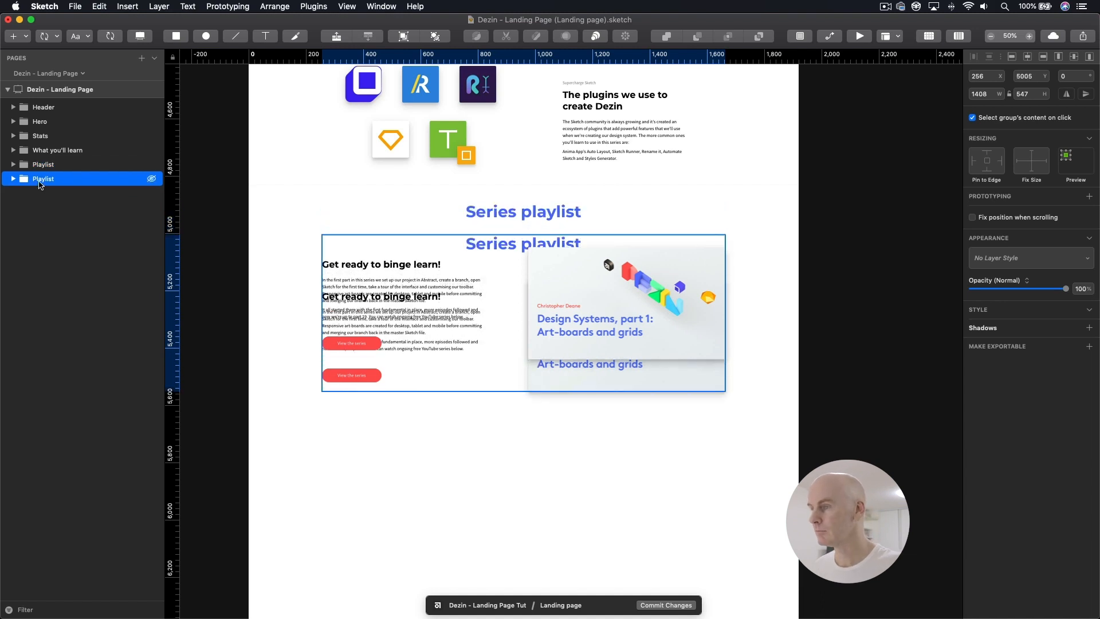
key(shift+Down)
key(shift+Down)
key(shift+Down)
key(shift+Down)
key(shift+Down)
key(shift+Down)
key(shift+Down)
key(shift+Down)
key(shift+Down)
key(shift+Down)
key(shift+Down)
key(shift+Down)
key(shift+Down)
key(shift+Down)
key(shift+Down)
key(shift+Down)
key(shift+Down)
key(shift+Down)
key(shift+Down)
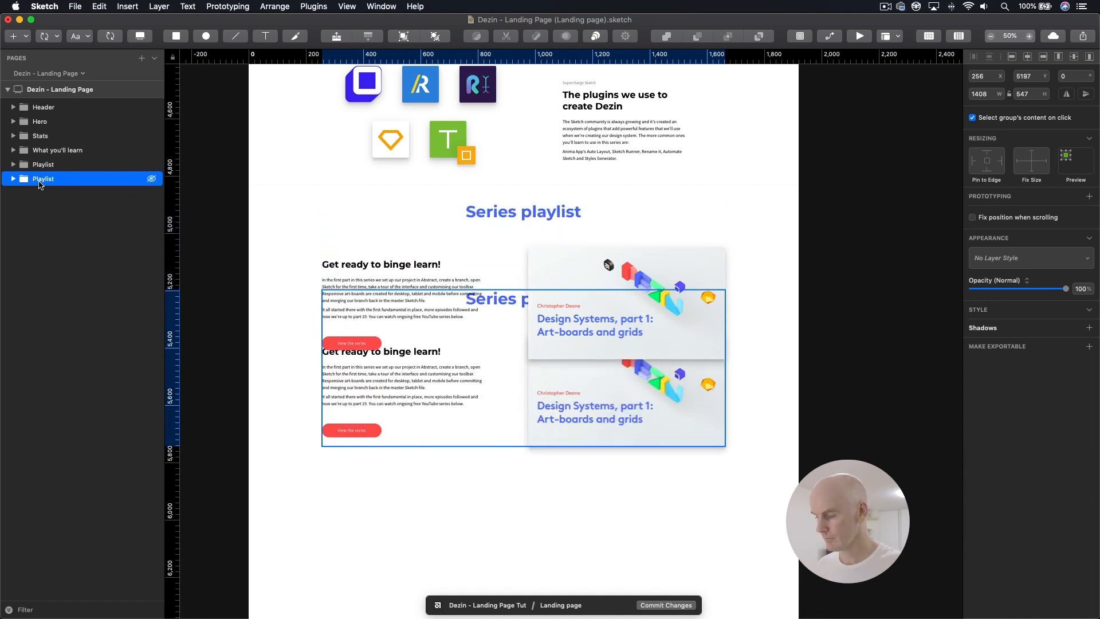
key(shift+Down)
key(shift+Down)
key(shift+Down)
key(shift+Down)
key(shift+Down)
key(shift+Down)
key(shift+Down)
key(shift+Down)
key(shift+Down)
key(shift+Down)
key(shift+Down)
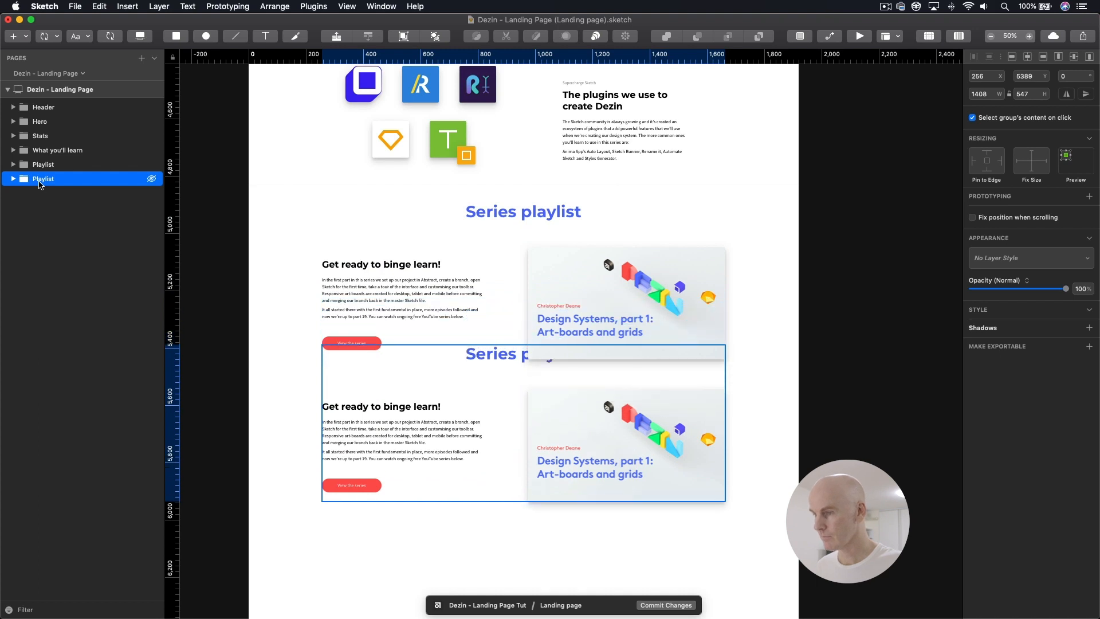
key(shift+Down)
key(shift+Down)
key(shift+Down)
key(shift+Down)
key(shift+Down)
key(shift+Down)
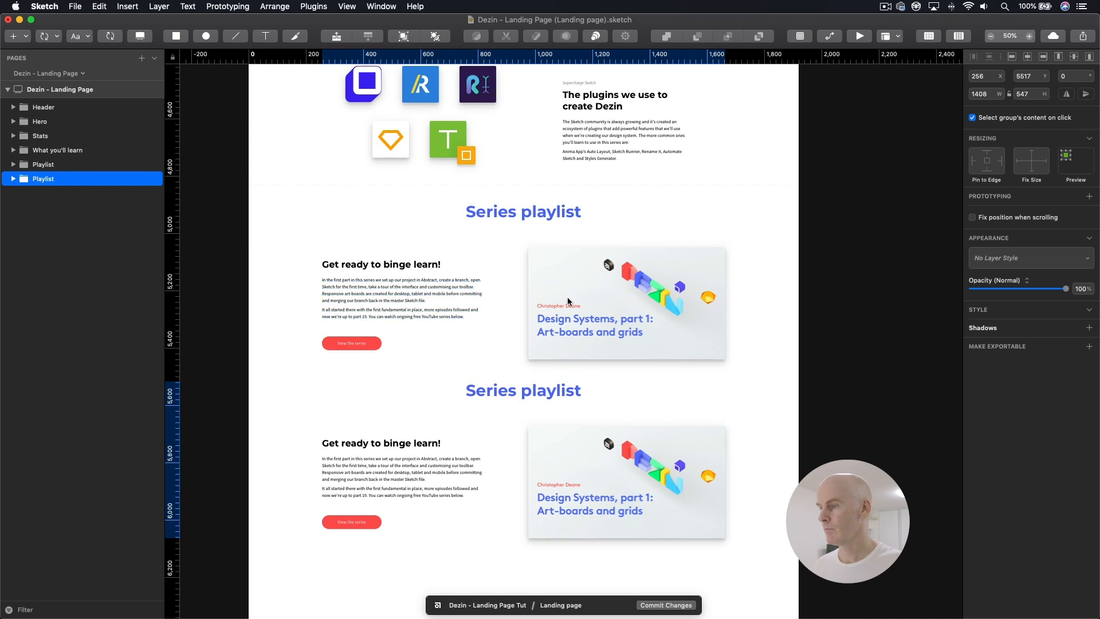
Step: Delete the Image group from the duplicated Playlist group
click(715, 413)
click(545, 397)
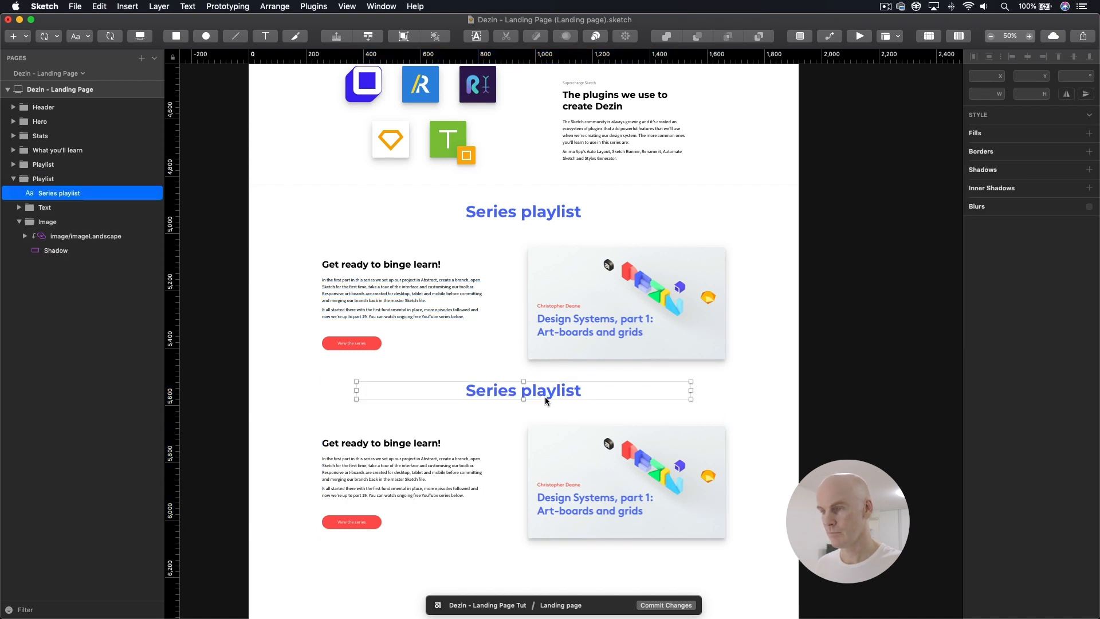
click(47, 221)
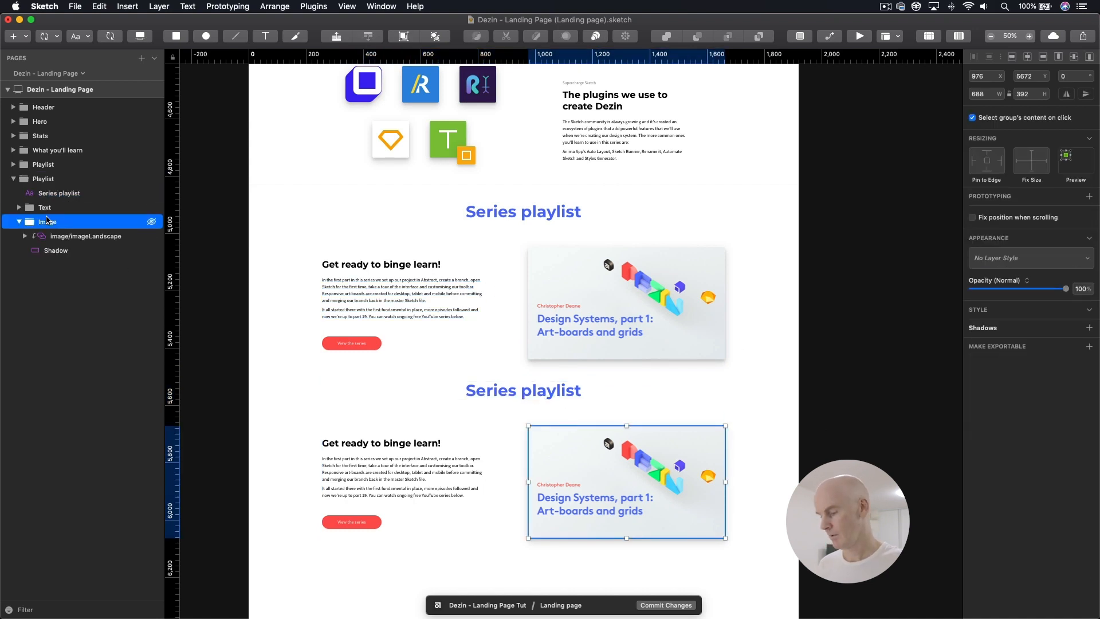
key(BackSpace)
Step: Delete the body paragraph and the button from the duplicated section's Text group, keeping the "Get ready to binge learn!" heading
click(44, 208)
click(18, 208)
click(63, 221)
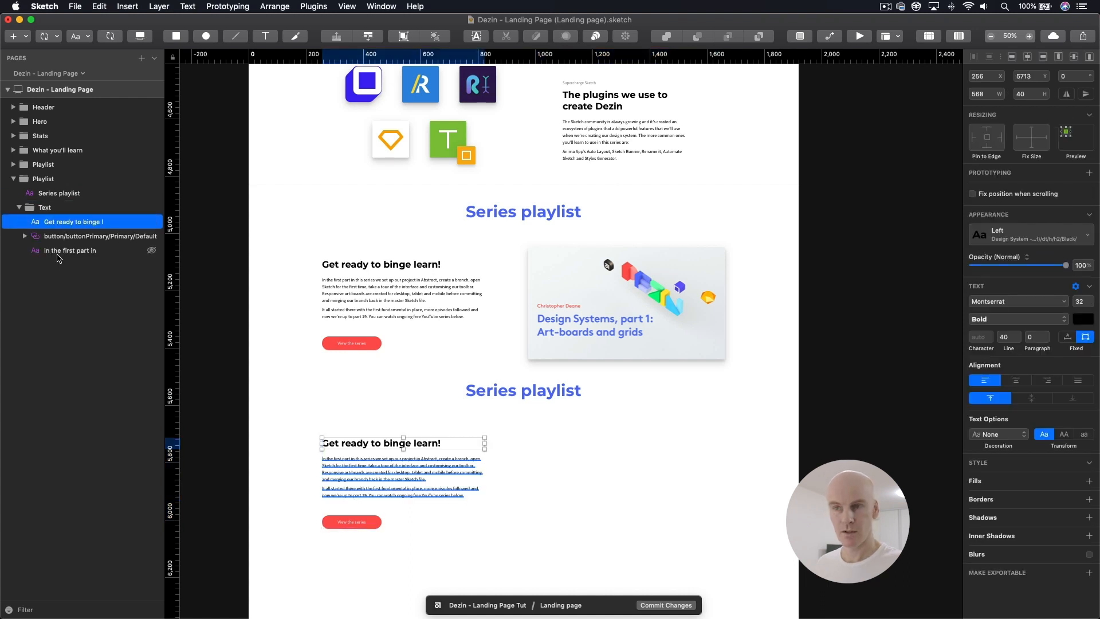
click(65, 237)
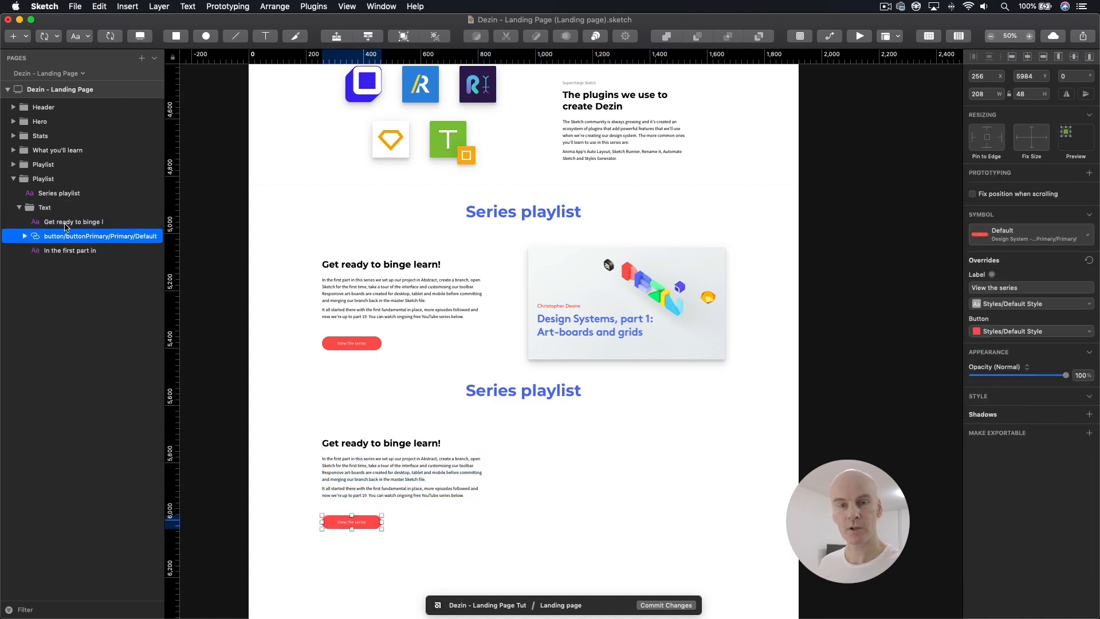
click(62, 222)
click(61, 236)
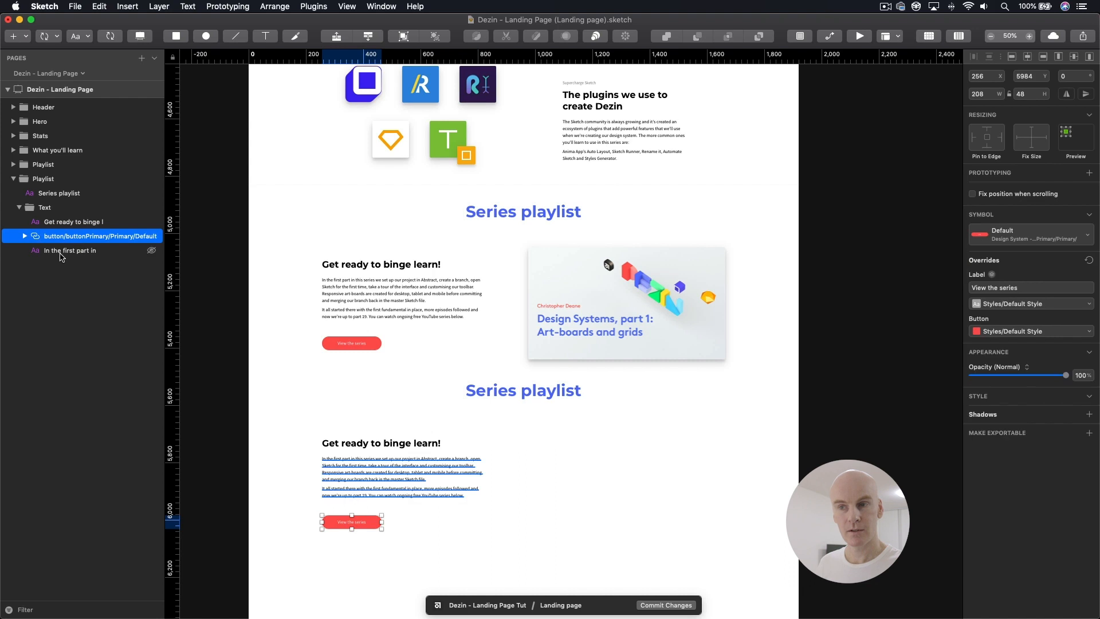
shift+click(60, 252)
key(BackSpace)
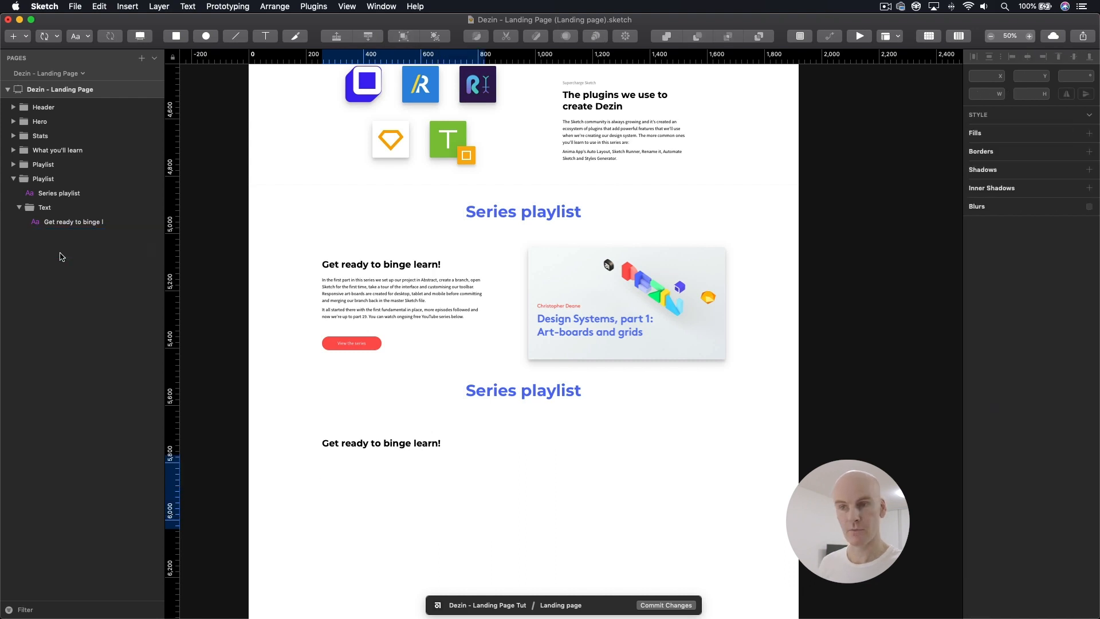
Step: Show the layout grid and apply the dt/h/h4/Black/Left text style to the duplicated "Get ready to binge learn!" heading
click(62, 221)
key(super+0)
drag(548, 325, 449, 299)
click(402, 288)
key(ctrl+l)
click(403, 307)
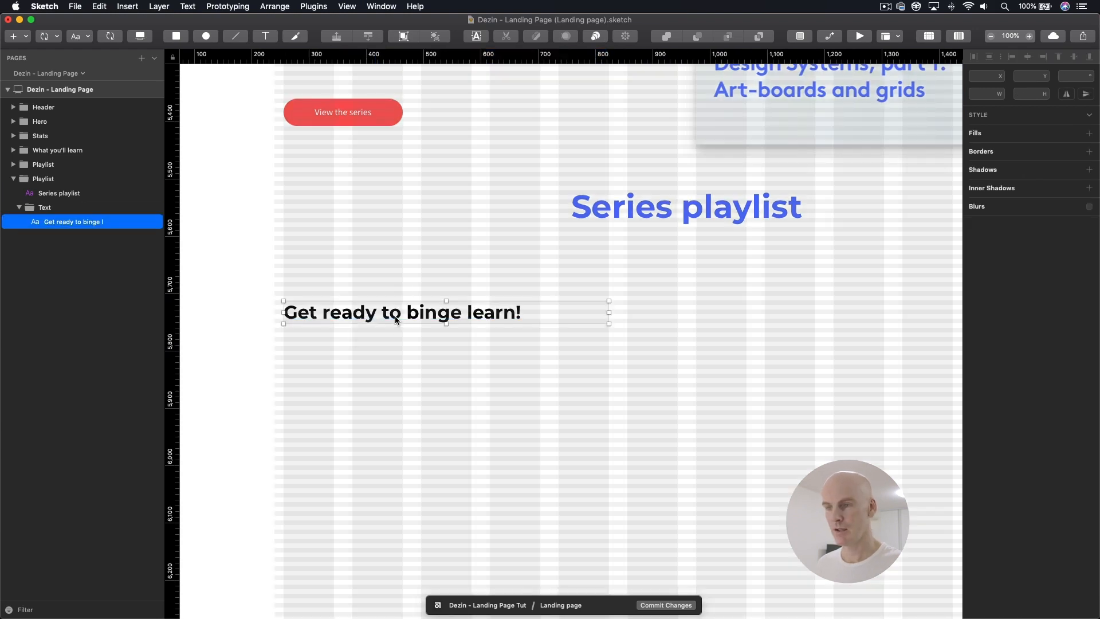
click(1014, 239)
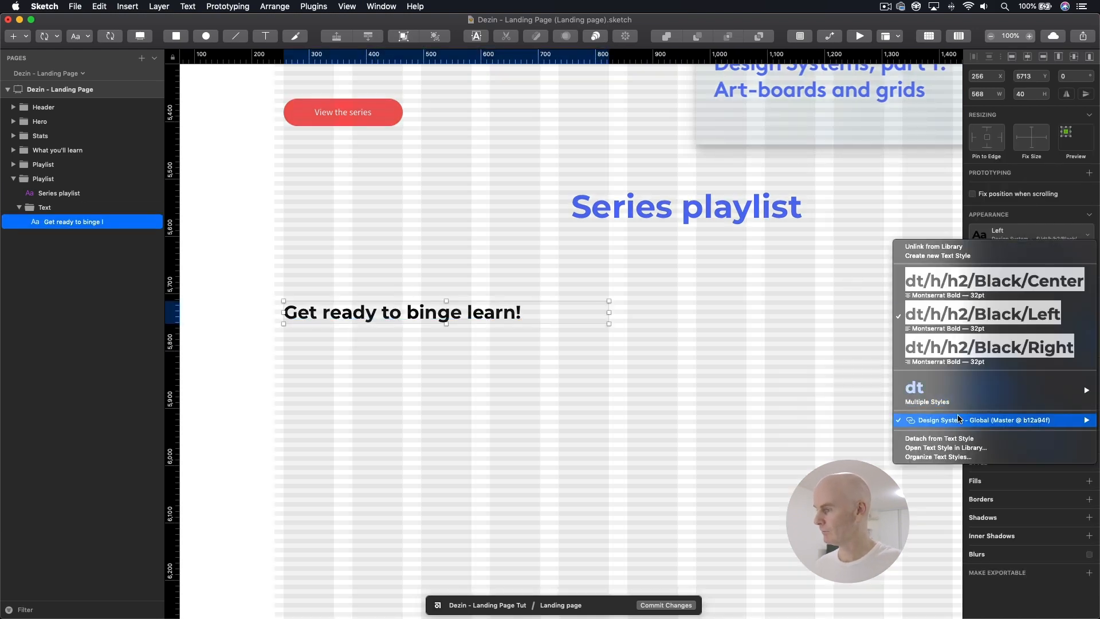
mouse_move(928, 420)
mouse_move(857, 448)
mouse_move(759, 477)
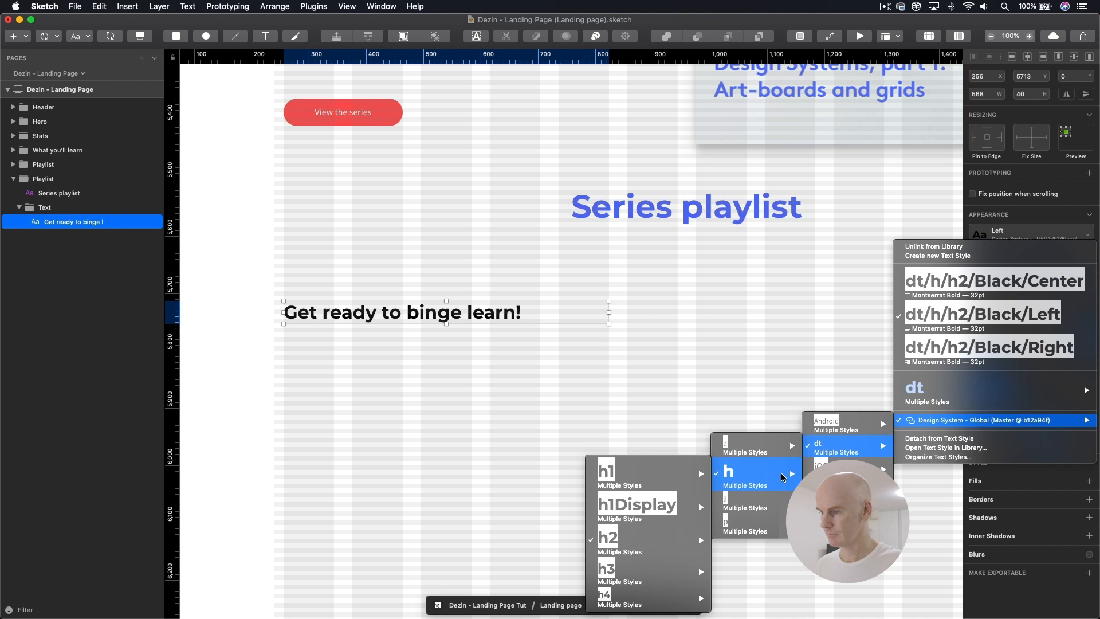
mouse_move(632, 600)
mouse_move(534, 557)
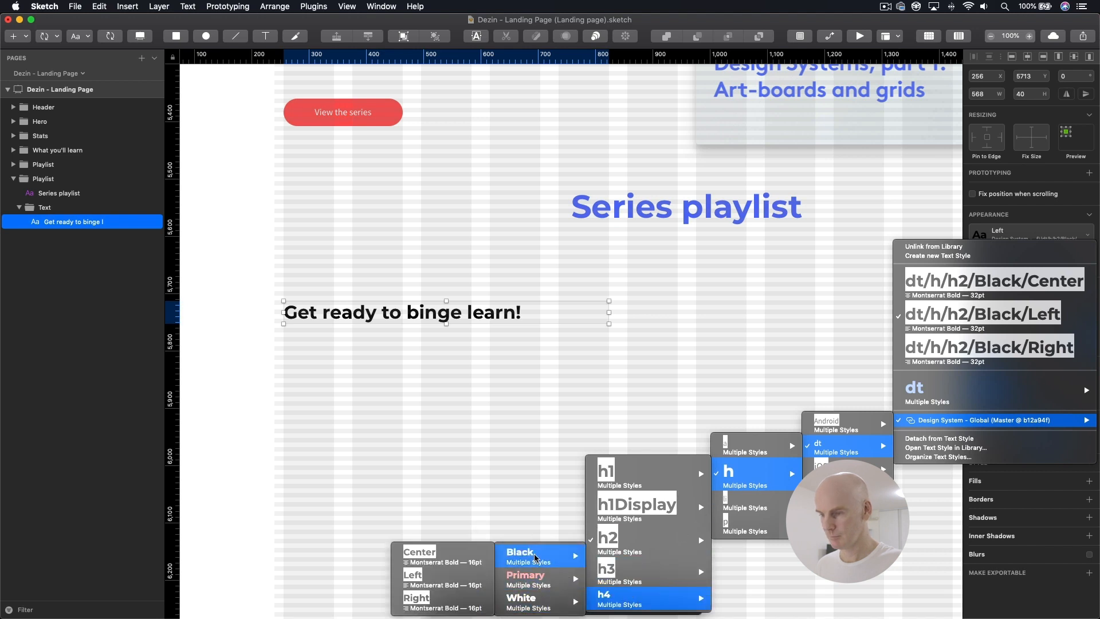
click(430, 580)
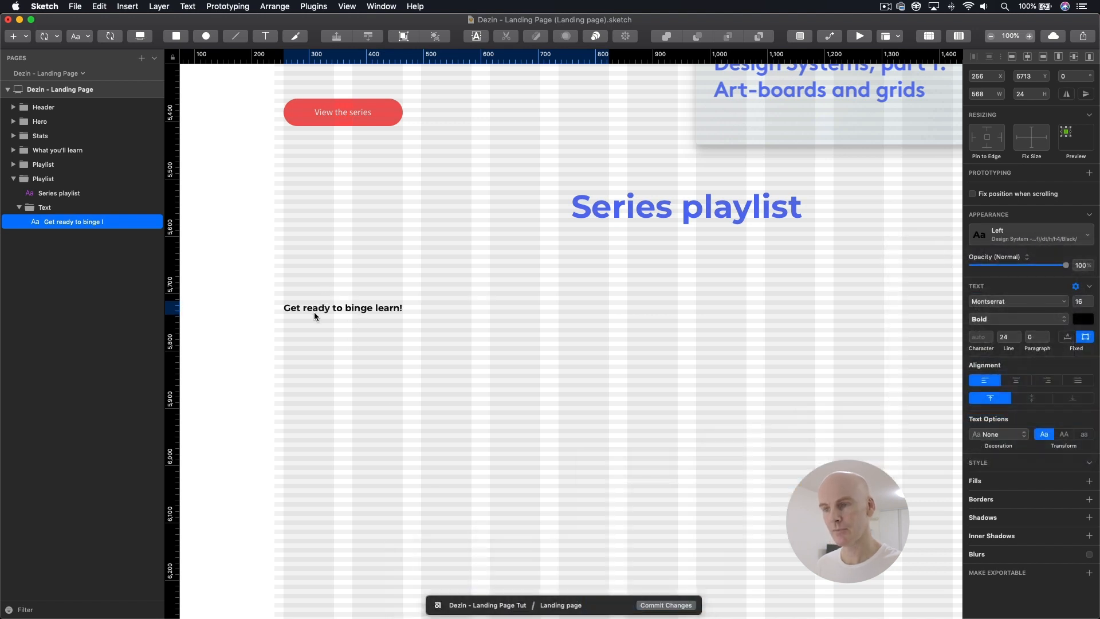
Step: Nudge the duplicated "Get ready to binge learn!" heading to Y 5710
key(super+plus)
key(shift+Up)
key(Down)
key(Down)
key(Down)
key(Down)
key(Down)
key(Down)
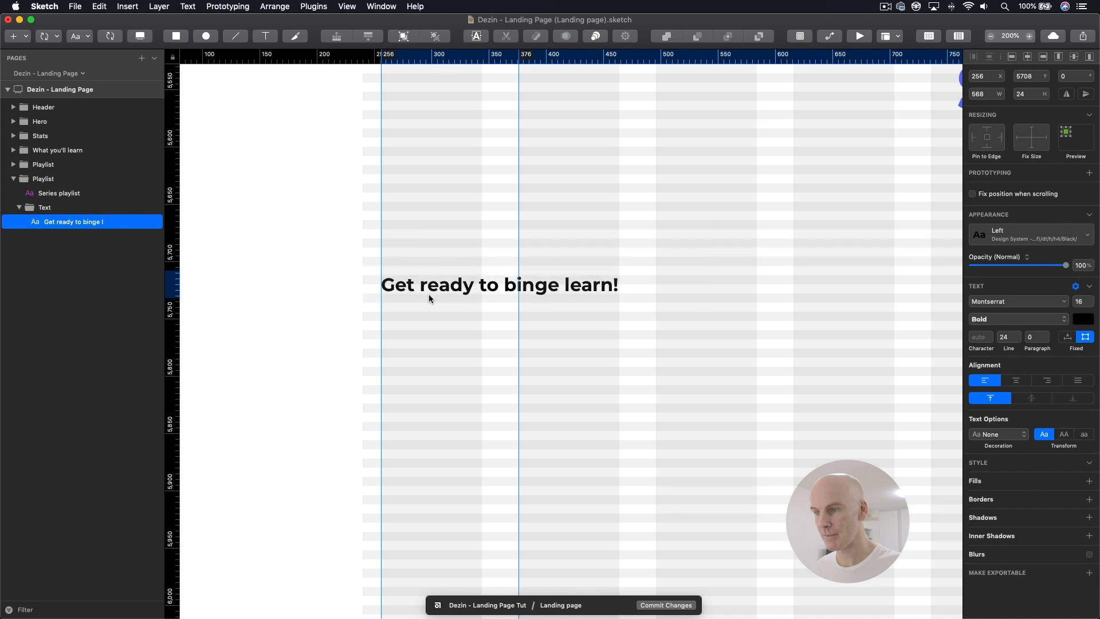
key(Down)
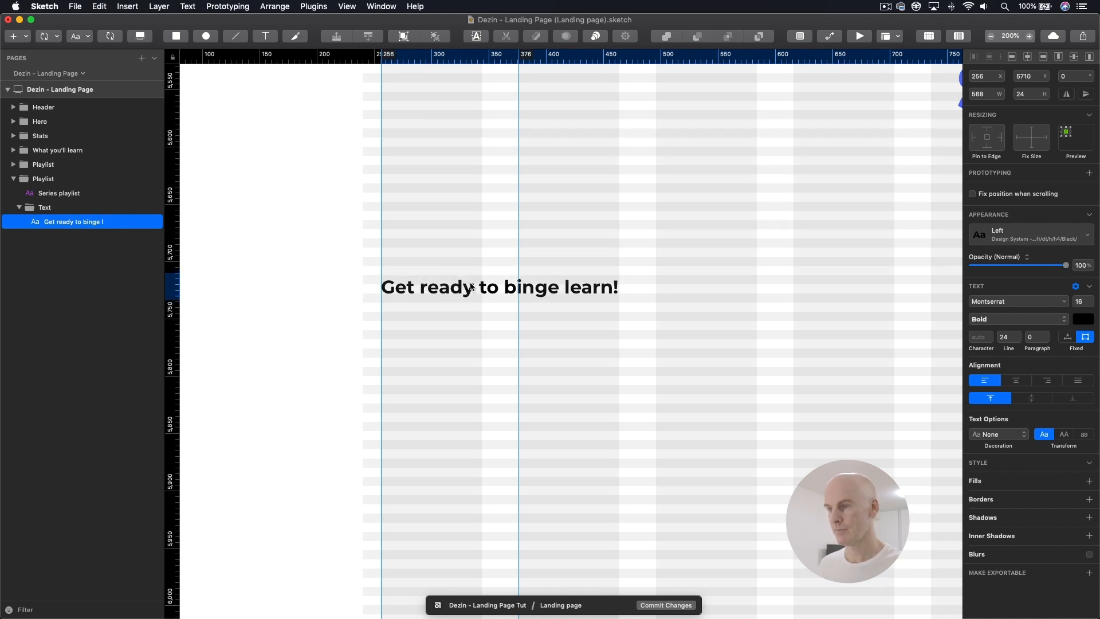
Step: Copy the Shadow rectangle from the original Playlist's Image group and paste it into the duplicated section's Text group
click(390, 244)
click(437, 291)
key(super+minus)
key(super+minus)
drag(531, 310, 345, 332)
super+click(608, 221)
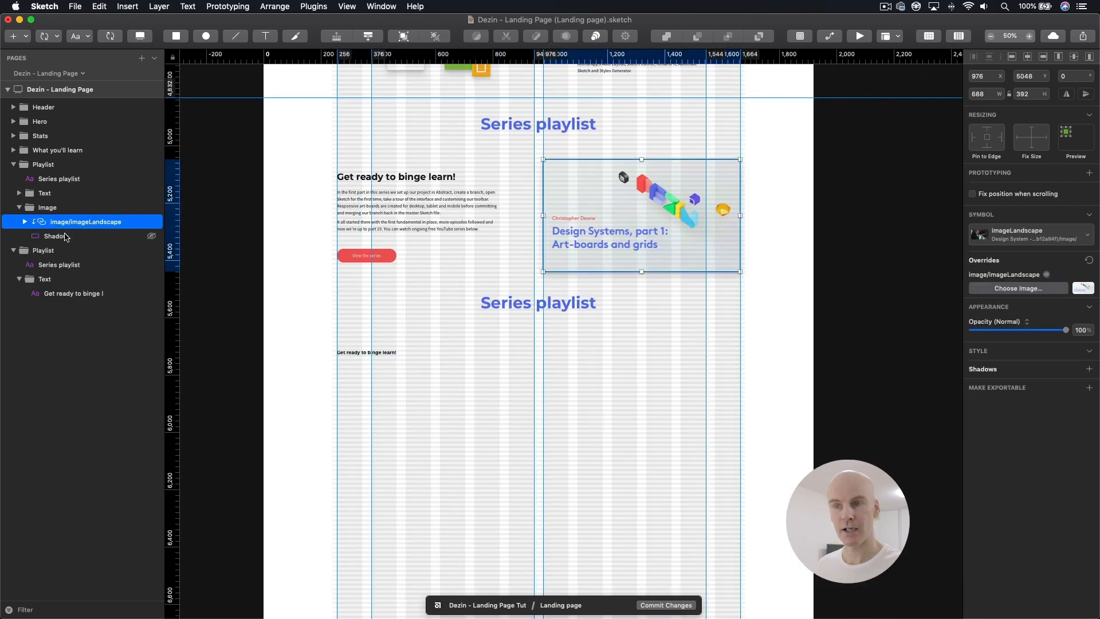
click(61, 236)
scroll(479, 360, down, 3)
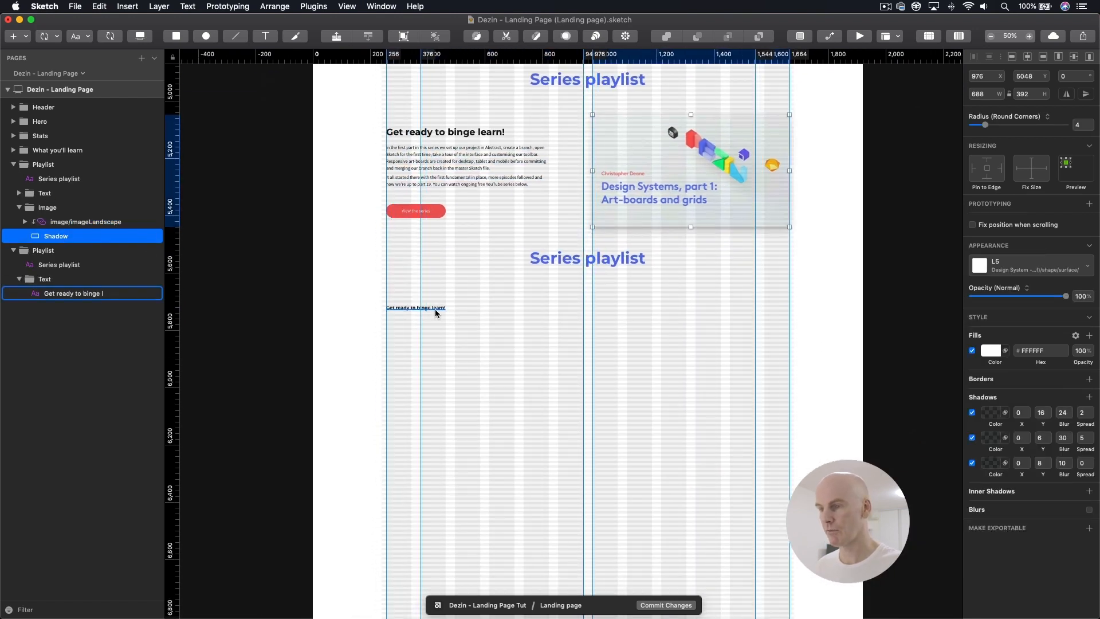
click(434, 308)
key(super+plus)
key(super+v)
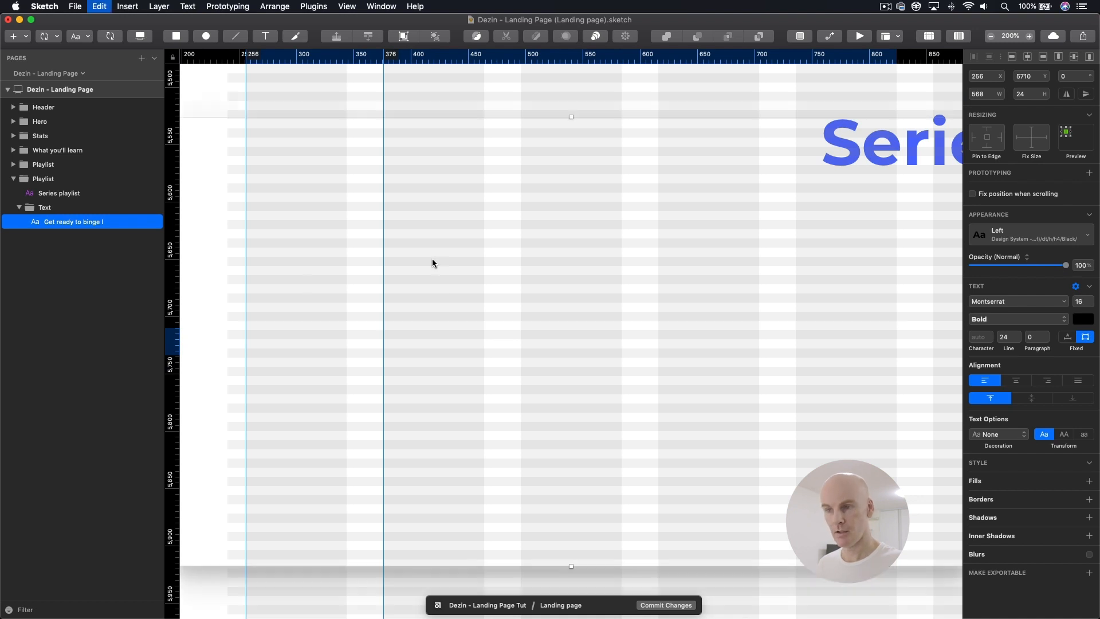
Step: Place the pasted Shadow rectangle behind the heading in the layer order and move it to X 256, Y 5704
mouse_move(70, 224)
mouse_down()
mouse_move(67, 253)
mouse_move(65, 238)
mouse_up()
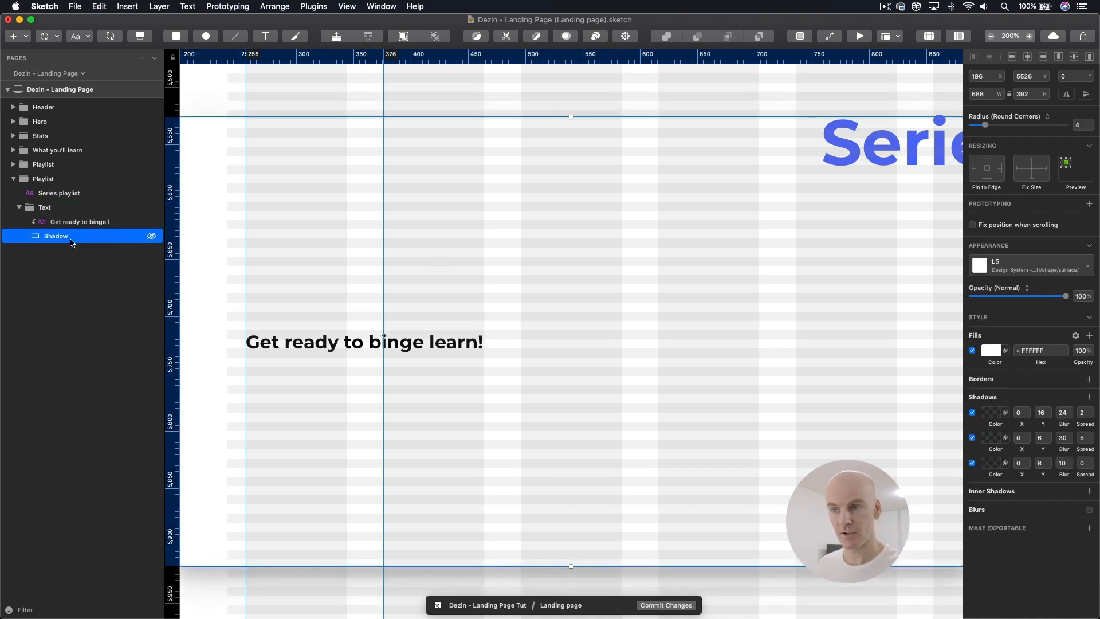
scroll(609, 373, left, 5)
drag(383, 164, 341, 310)
Step: Nudge the heading inside the Shadow rectangle to X 288, Y 5734
click(328, 278)
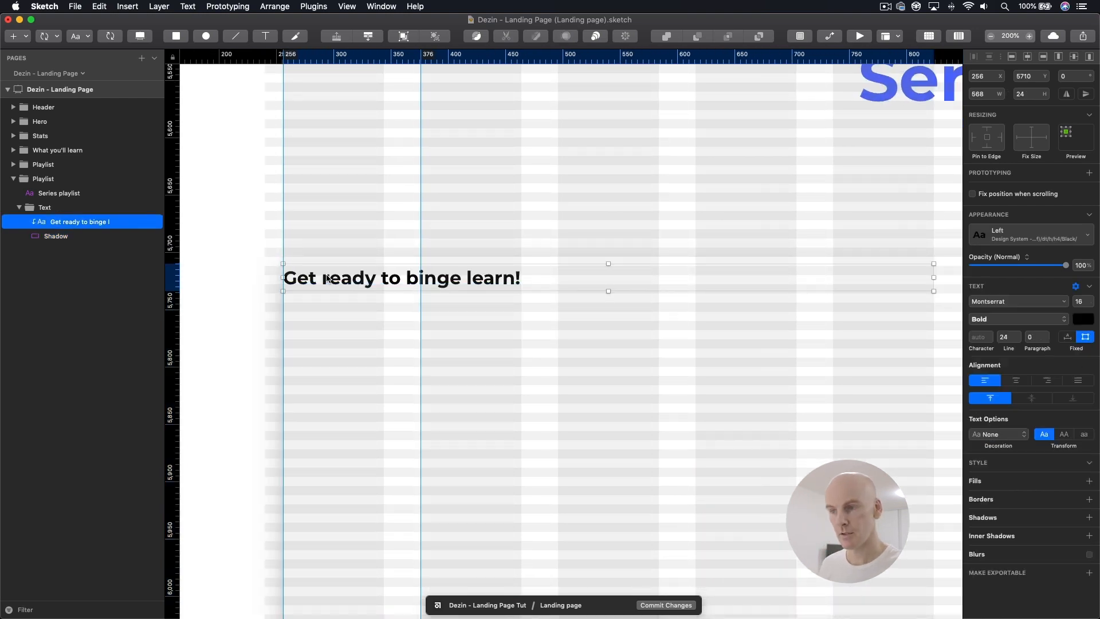
key(shift+Right)
key(shift+Right)
key(shift+Right)
key(Right)
key(Right)
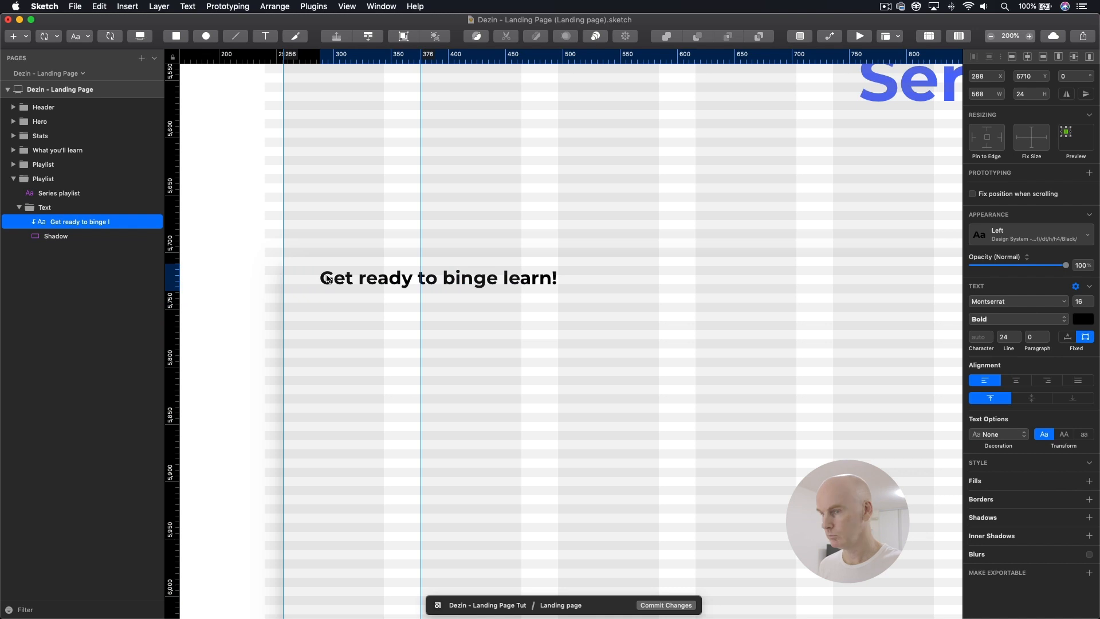
key(shift+Down)
key(shift+Down)
key(Down)
key(Down)
key(Down)
key(Down)
key(alt)
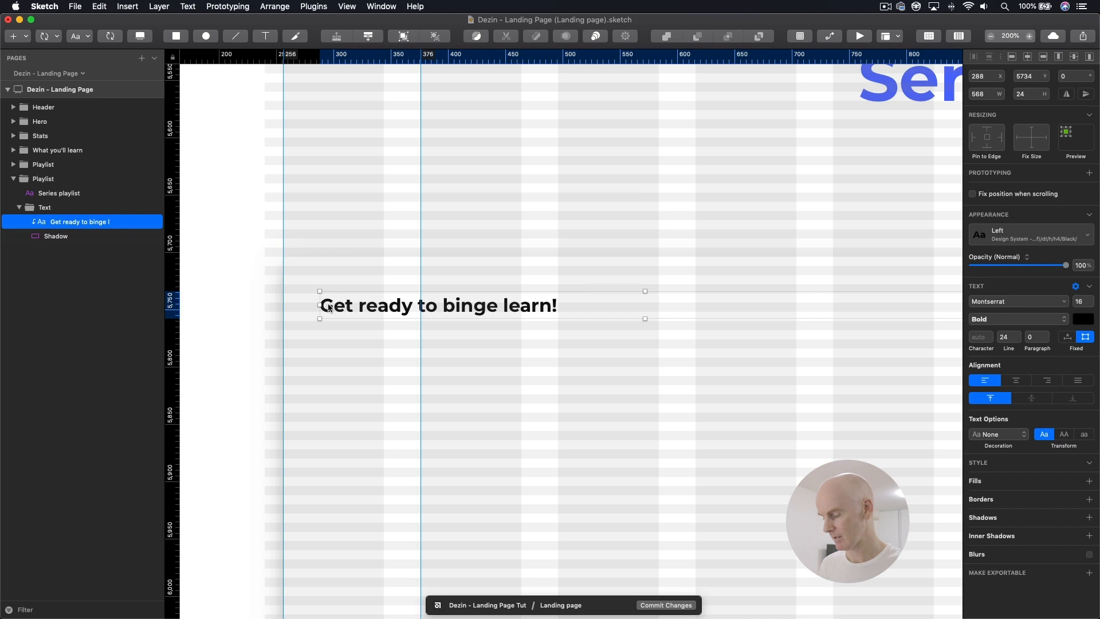
Step: Resize the duplicated section's Shadow rectangle to 448 × 256
key(super+minus)
drag(490, 339, 358, 322)
click(432, 334)
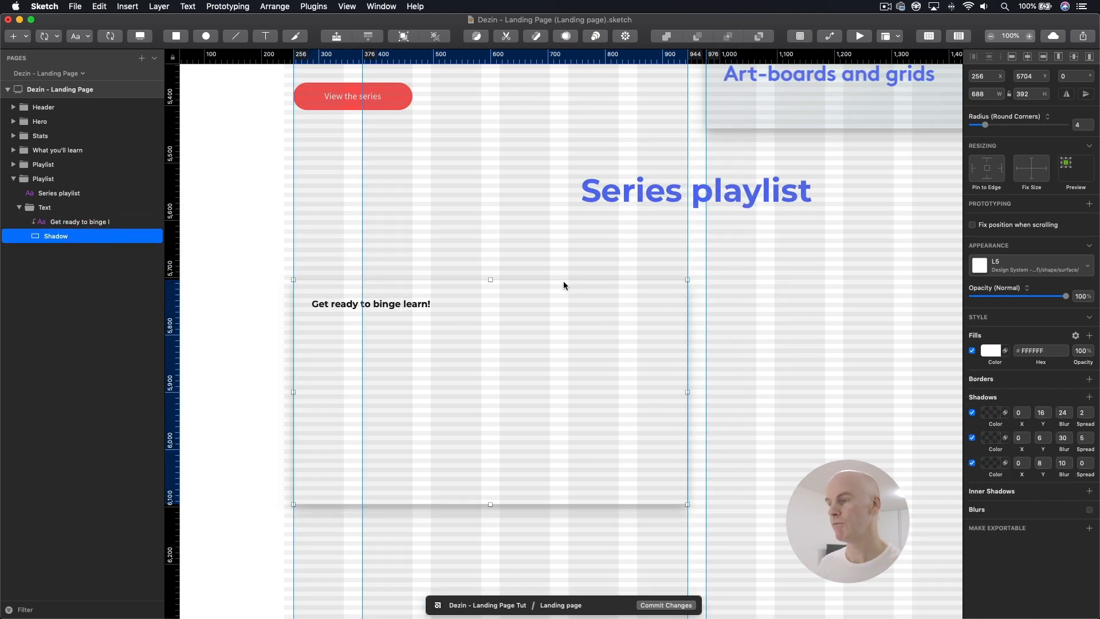
drag(587, 393, 544, 392)
click(589, 391)
click(515, 431)
drag(421, 503, 419, 426)
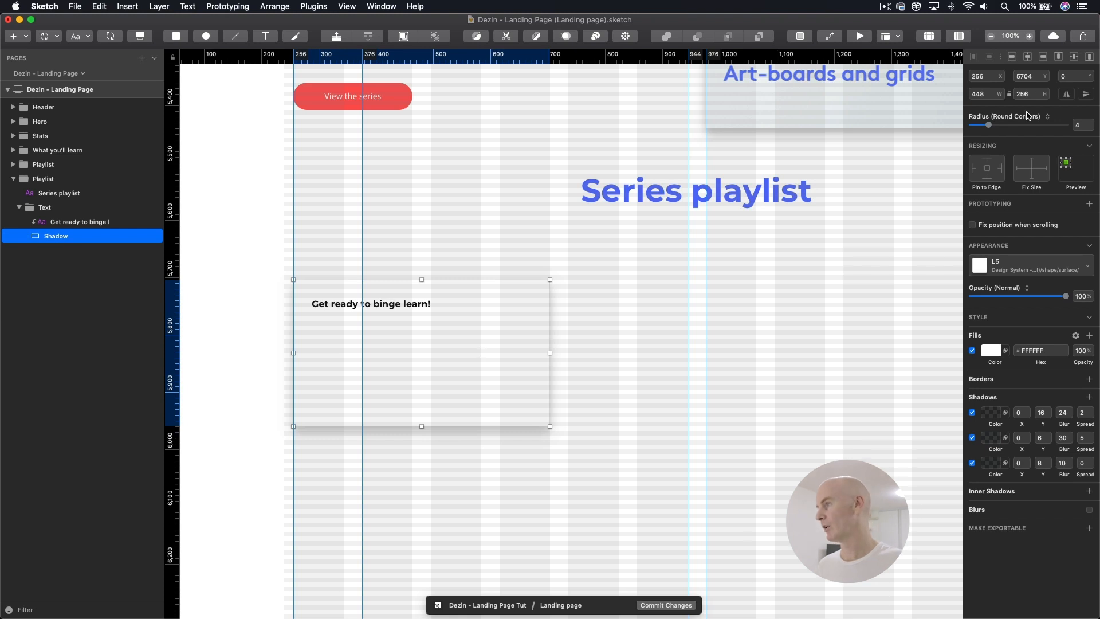
click(595, 449)
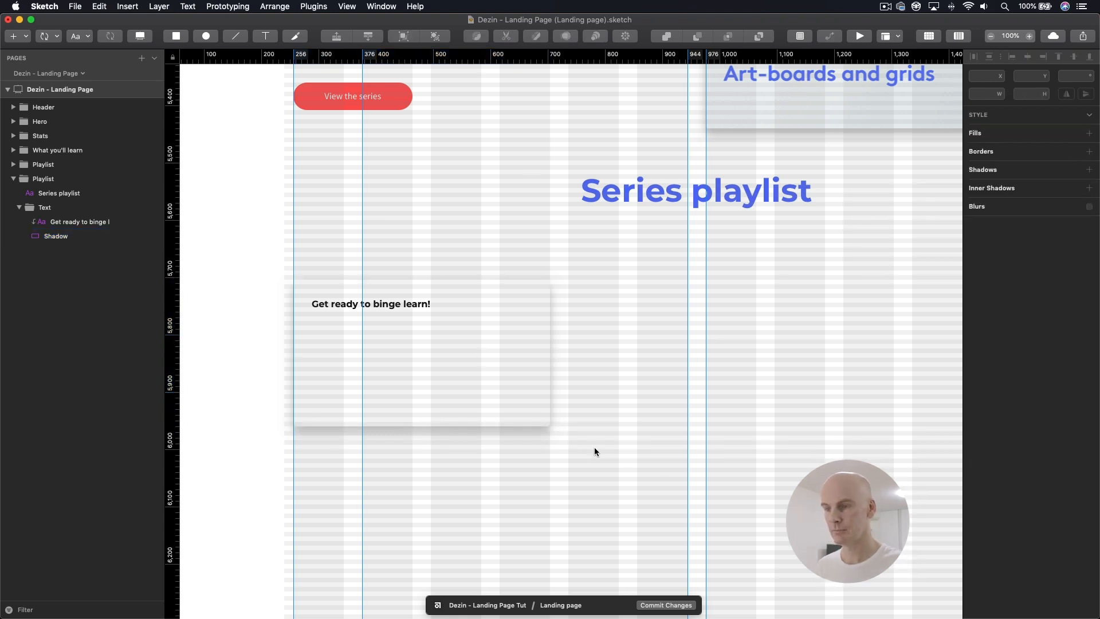
Step: Narrow the card heading's text box to a width of 384 and show the canvas grid
click(427, 371)
click(386, 305)
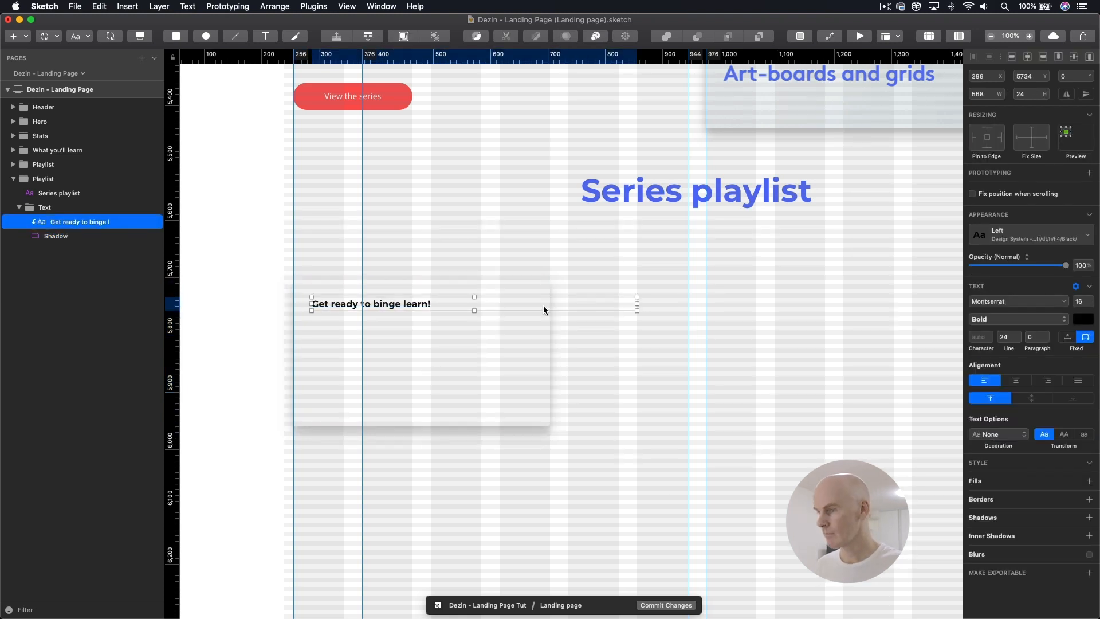
drag(637, 304, 532, 311)
key(super+plus)
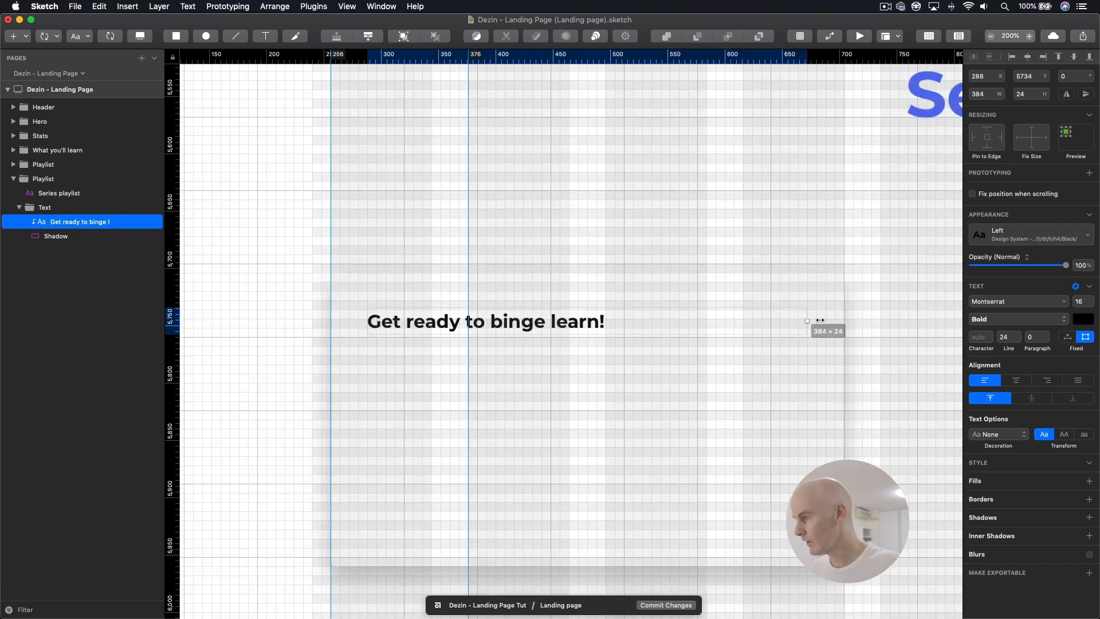
click(842, 316)
click(788, 319)
click(826, 320)
click(573, 321)
key(super+minus)
Step: Turn off the mask on the card's Shadow rectangle
click(393, 274)
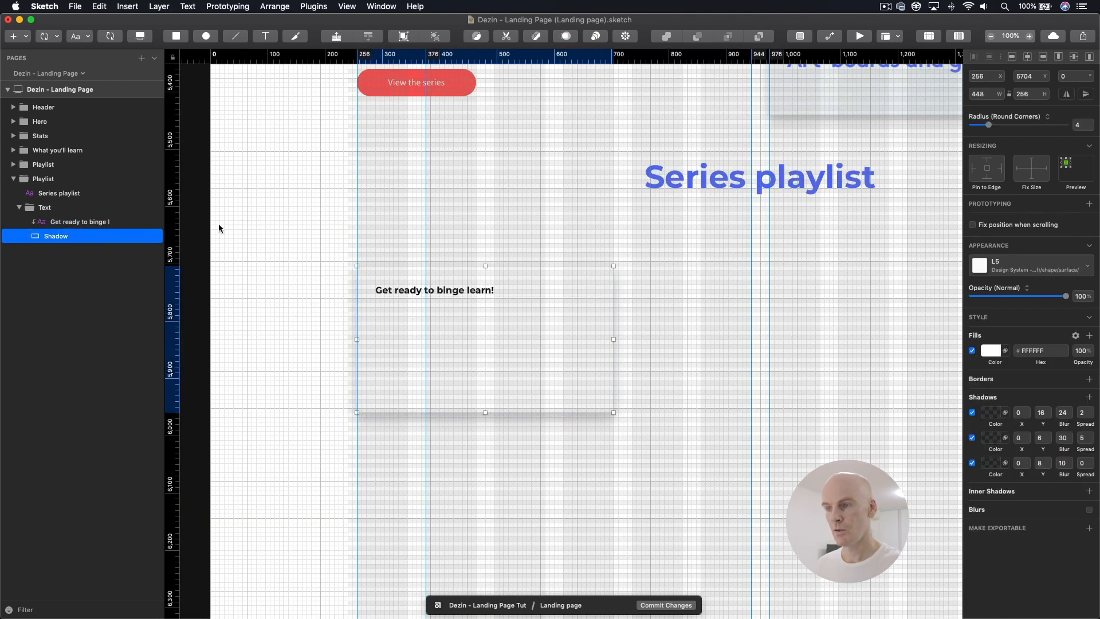
right_click(67, 236)
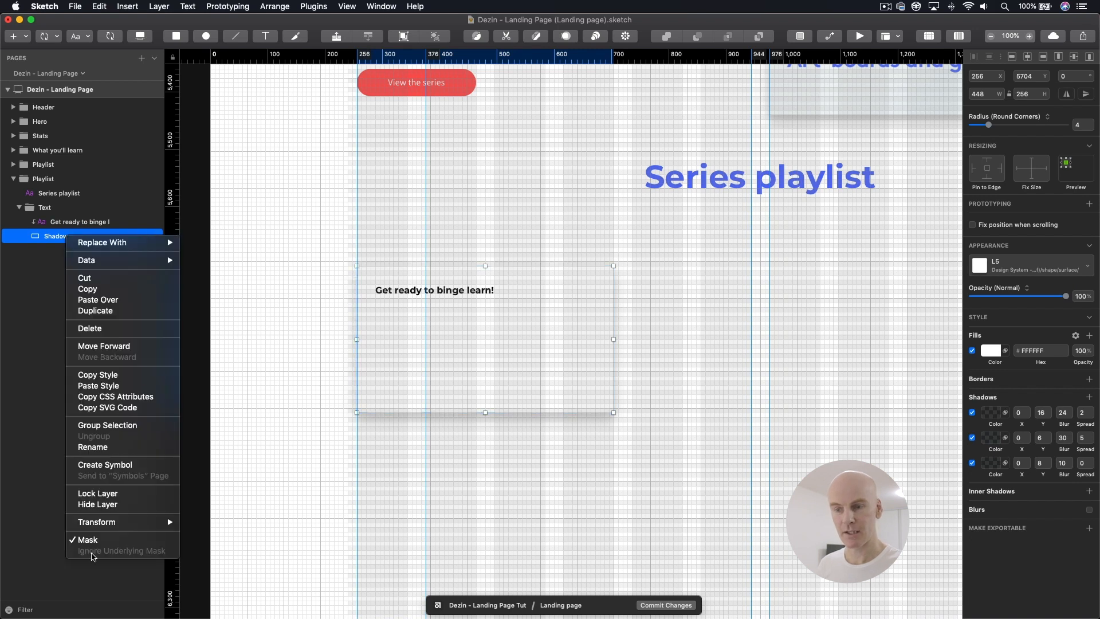
click(102, 504)
click(413, 290)
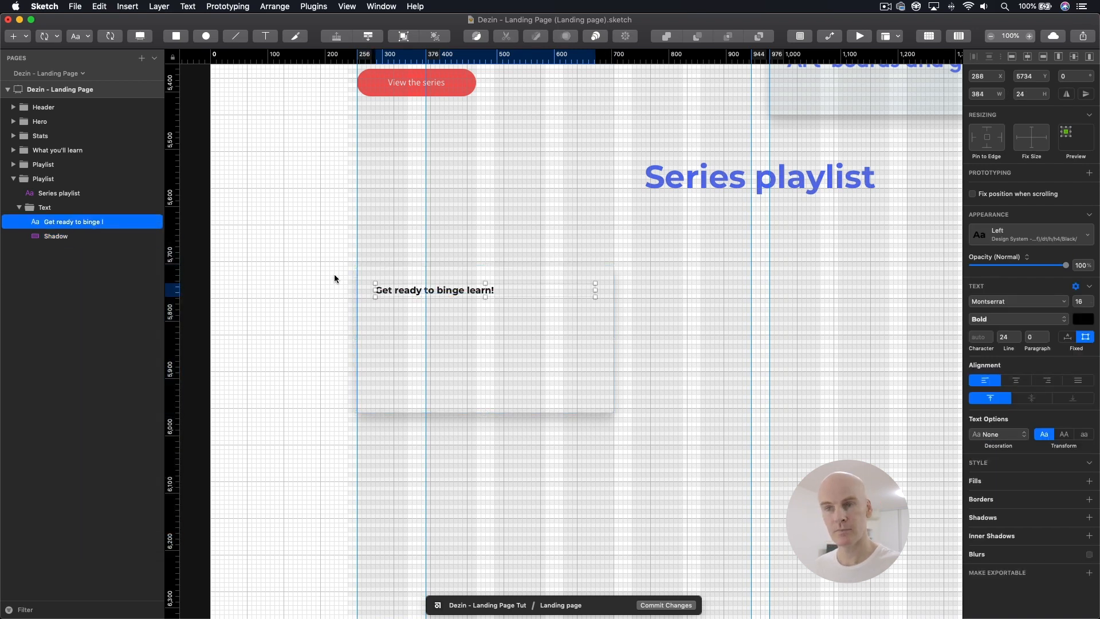
Step: Insert the imageAvatar symbol from the Design System - Global library onto the card at X 288, Y 5840
click(52, 237)
click(55, 38)
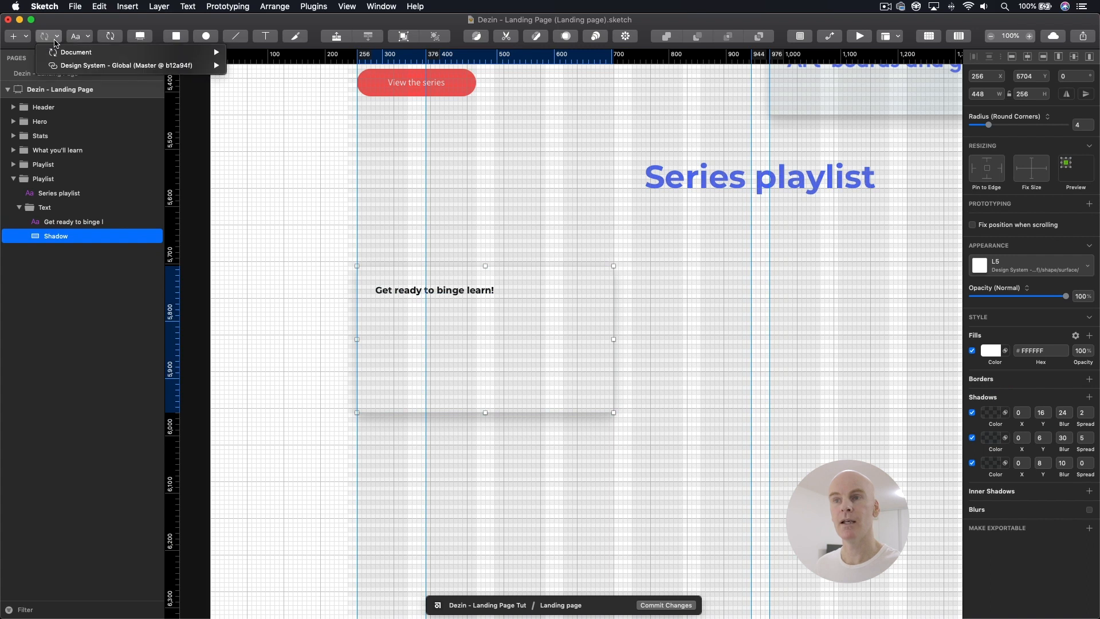
mouse_move(67, 71)
mouse_move(282, 244)
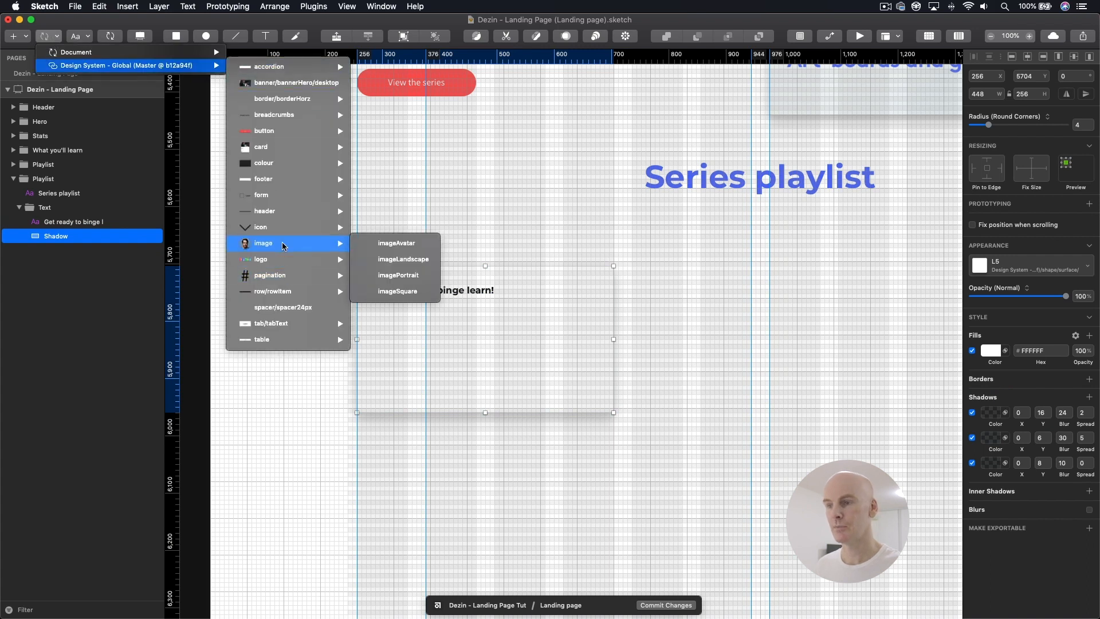
click(397, 243)
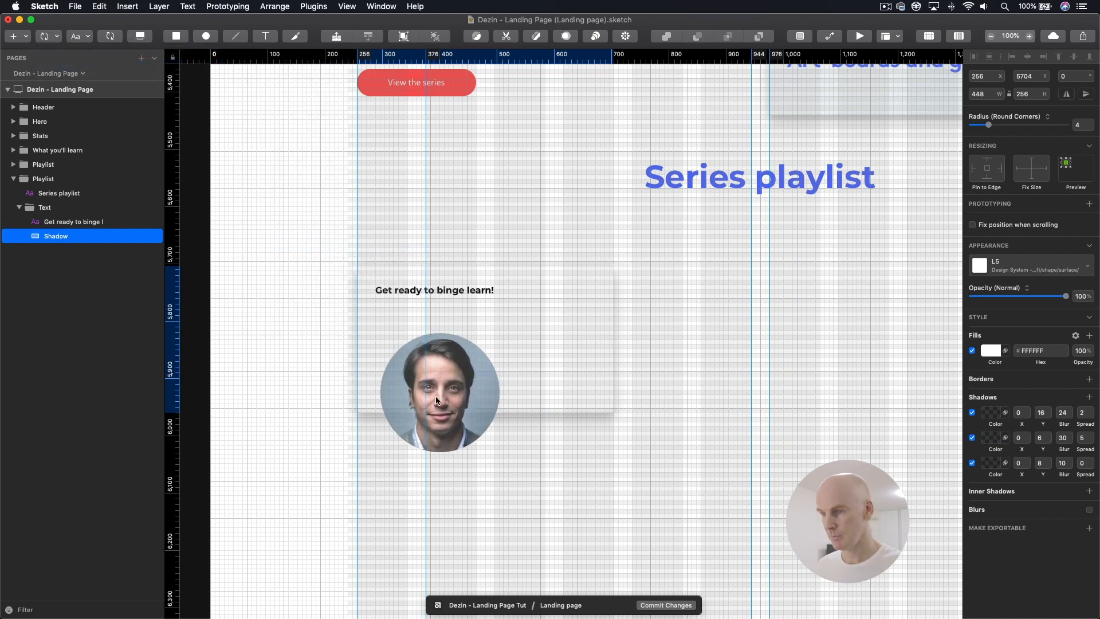
click(428, 384)
drag(401, 380, 409, 405)
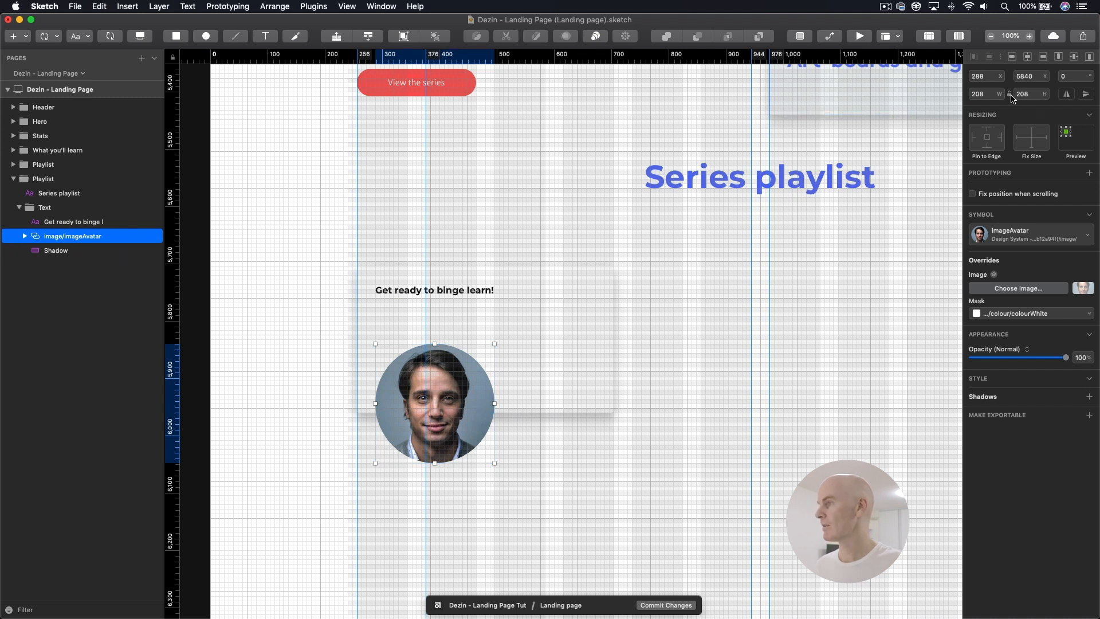
Step: Resize the avatar to 48 × 48 and move it within the card to X 288, Y 5880
click(983, 94)
text(48)
key(Return)
drag(388, 363, 400, 385)
Step: Group the avatar image and rename the group "Byline"
click(24, 236)
key(super+alt+b)
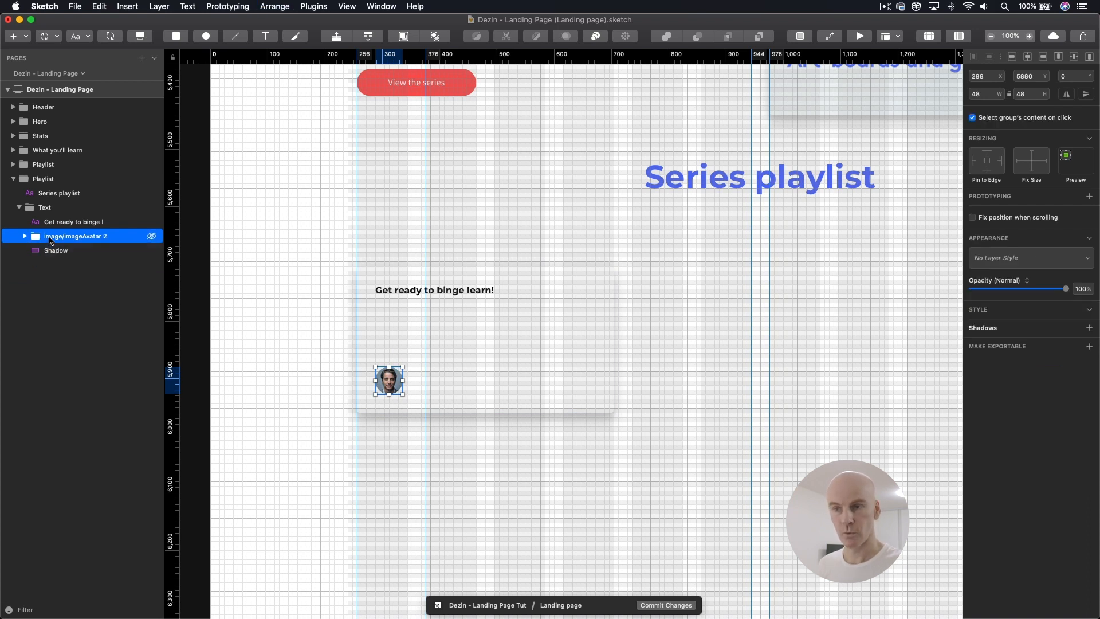
double_click(82, 235)
text(By)
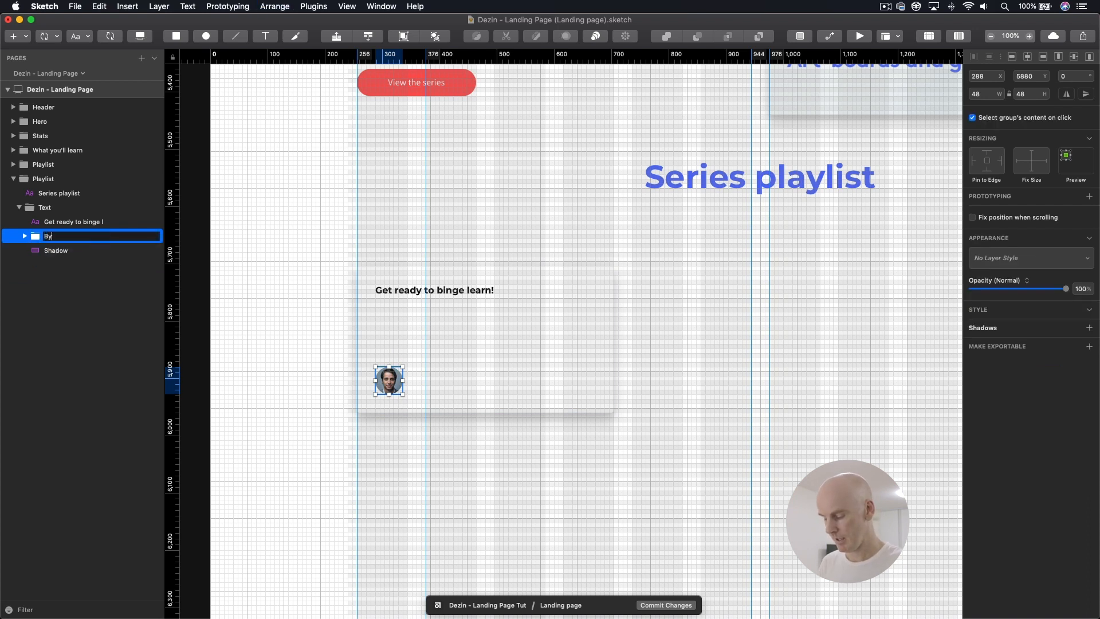
key(Return)
click(549, 391)
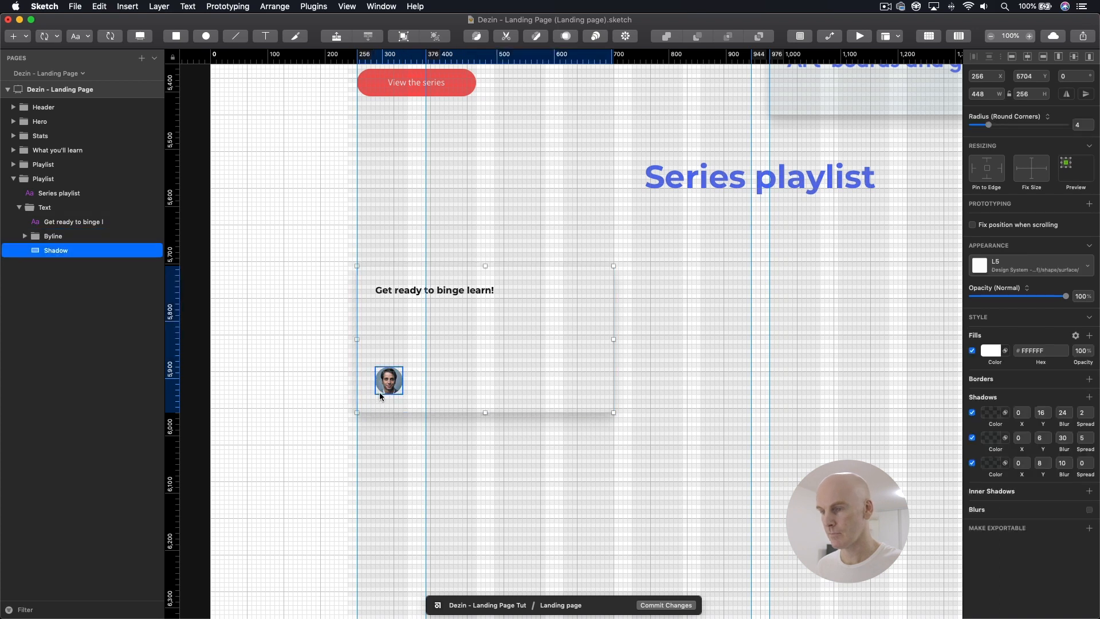
Step: Copy the card heading "Get ready to binge learn!" into the Byline group and position the copy beside the avatar at X 352, Y 5886
click(447, 292)
super+click(389, 380)
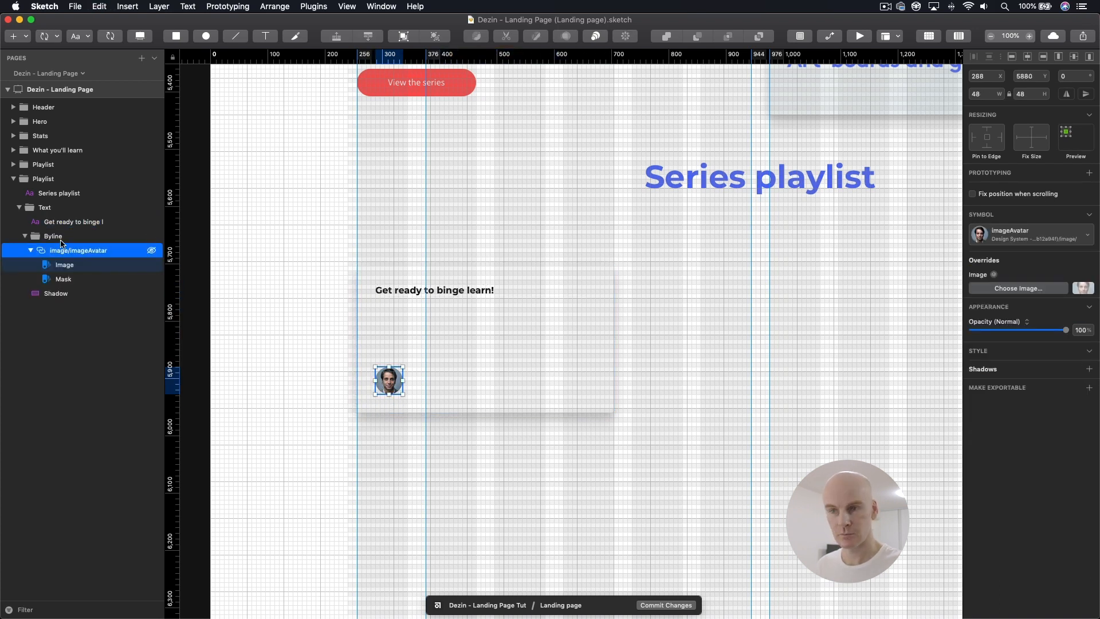
key(super+z)
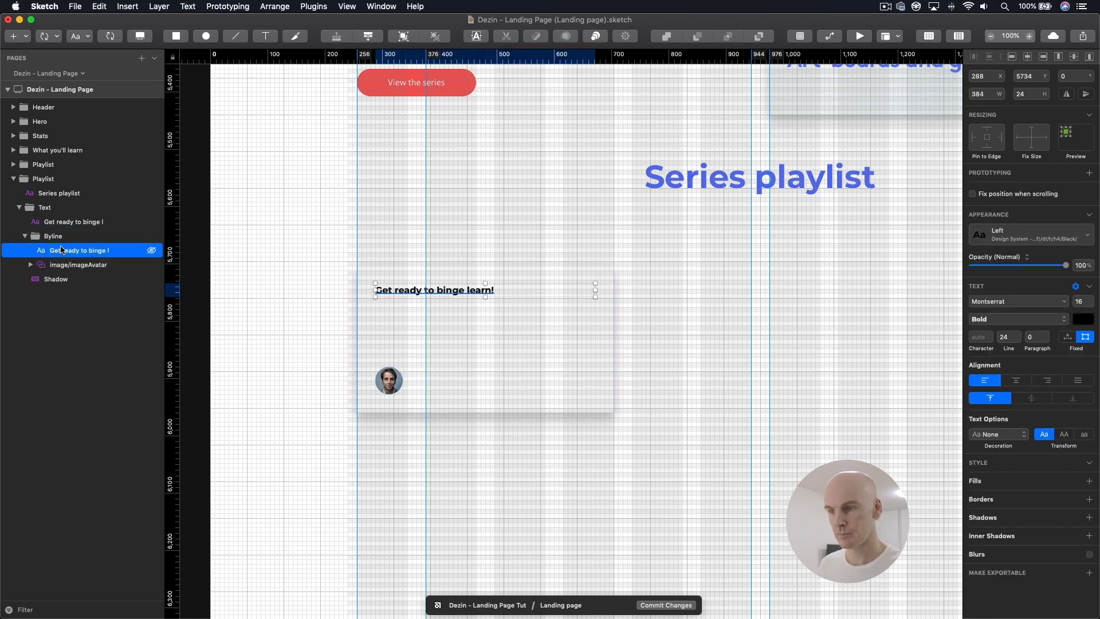
key(shift+Down)
key(shift+Down)
key(shift+Down)
key(shift+Down)
key(shift+Down)
key(shift+Down)
key(shift+Down)
key(shift+Down)
key(shift+Down)
key(shift+Down)
key(shift+Down)
key(shift+Down)
key(shift+Down)
key(shift+Down)
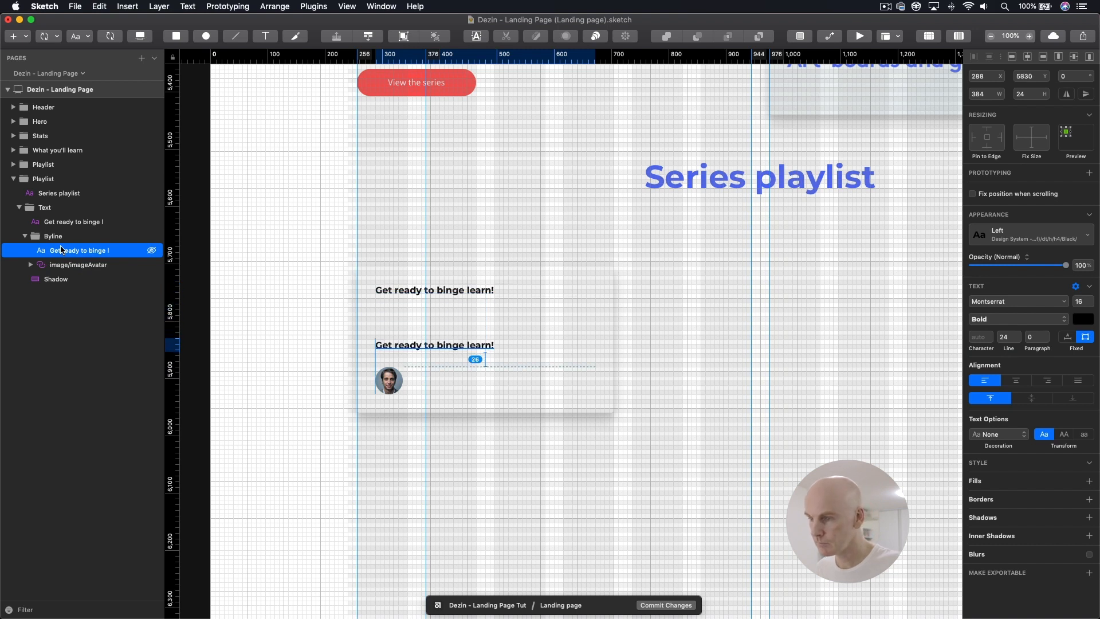
key(shift+Down)
key(Down)
key(Down)
key(Down)
key(Down)
key(Down)
key(Down)
key(shift+Right)
key(shift+Right)
key(shift+Right)
key(shift+Right)
key(shift+Right)
key(shift+Right)
key(Right)
key(Right)
key(Right)
key(Right)
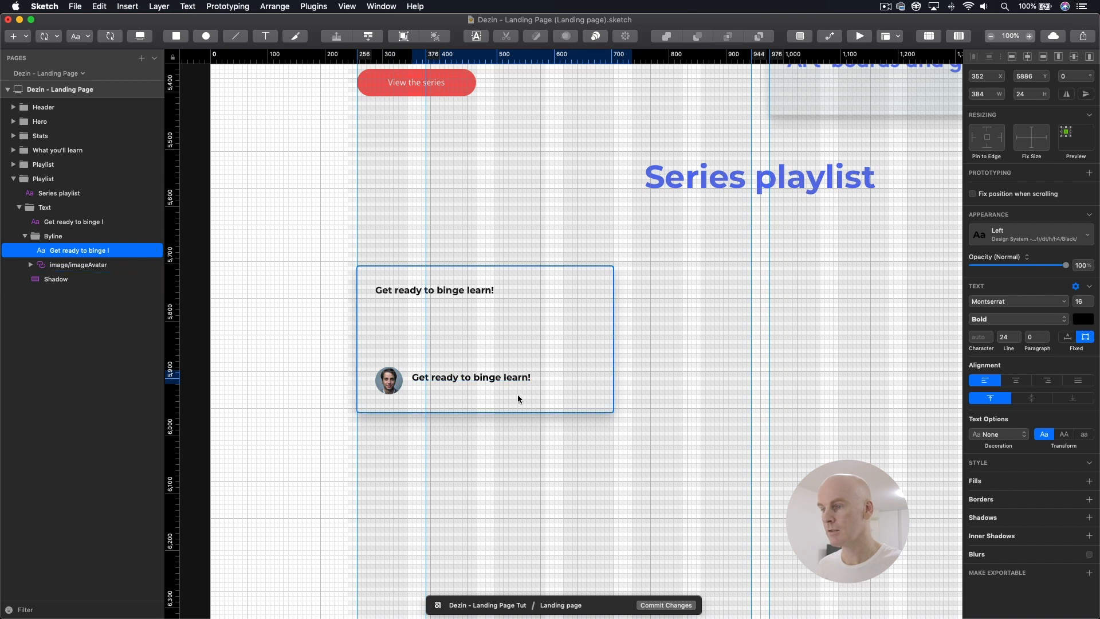
Step: Replace the copied text beside the avatar with "Name"
double_click(463, 377)
key(super+a)
text(Name)
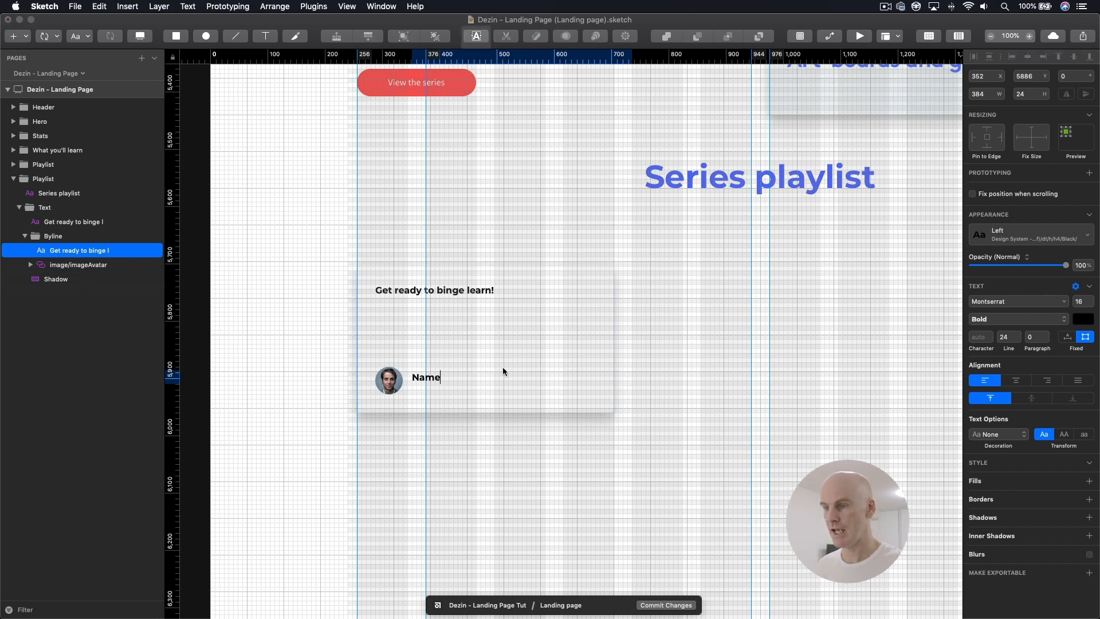
key(Escape)
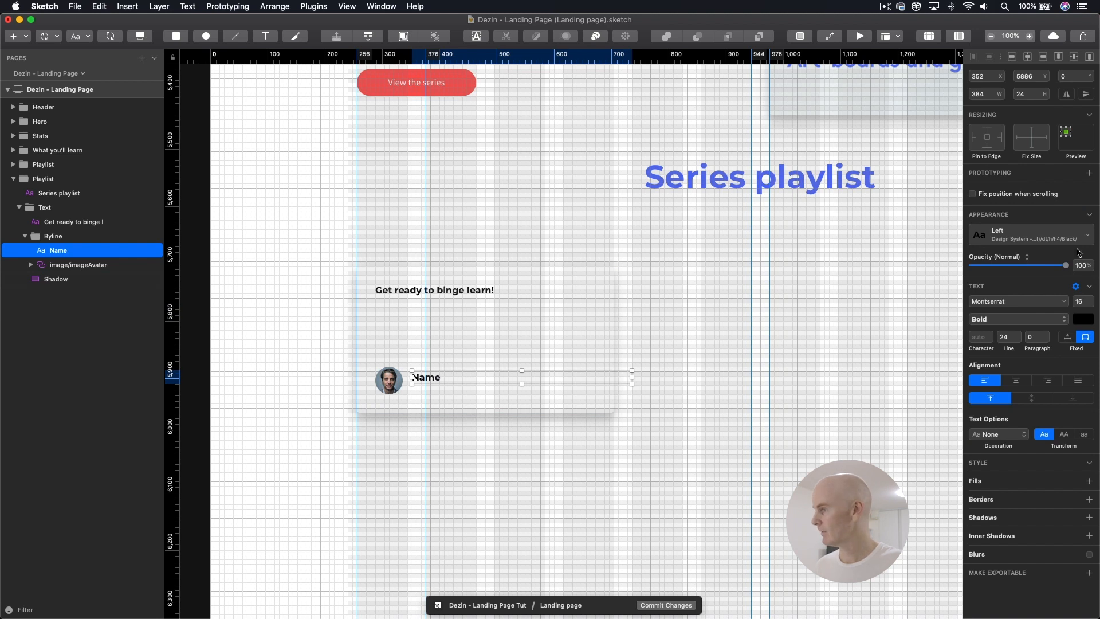
Step: Set the Name text to auto width and move it up to Y 5878
click(1068, 338)
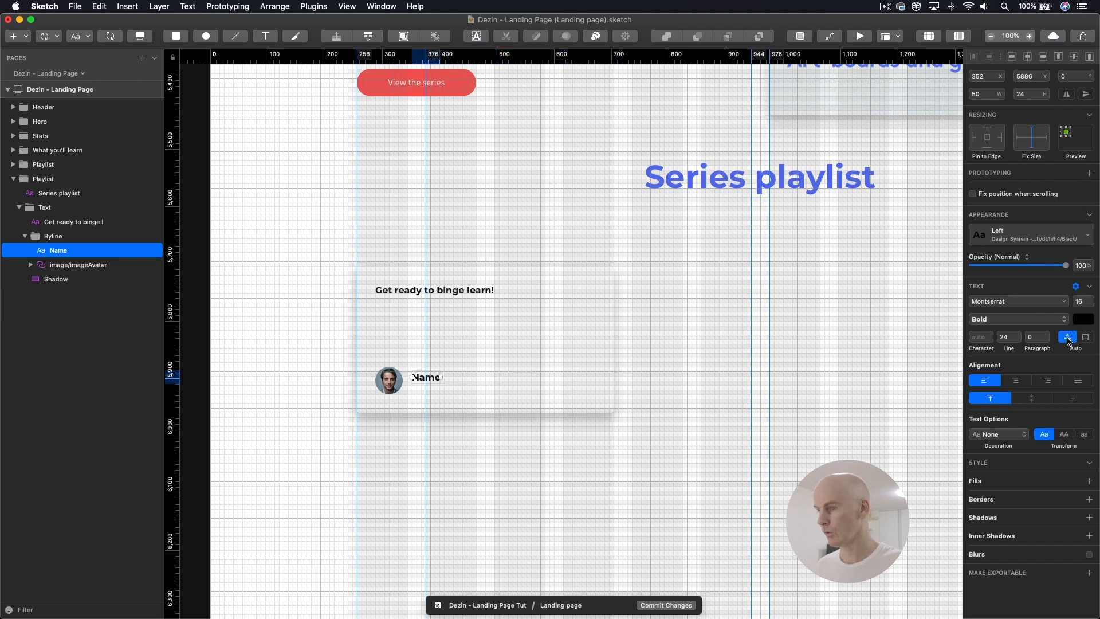
key(Up)
key(Up)
key(Up)
key(Up)
key(Up)
key(Up)
key(Up)
key(Up)
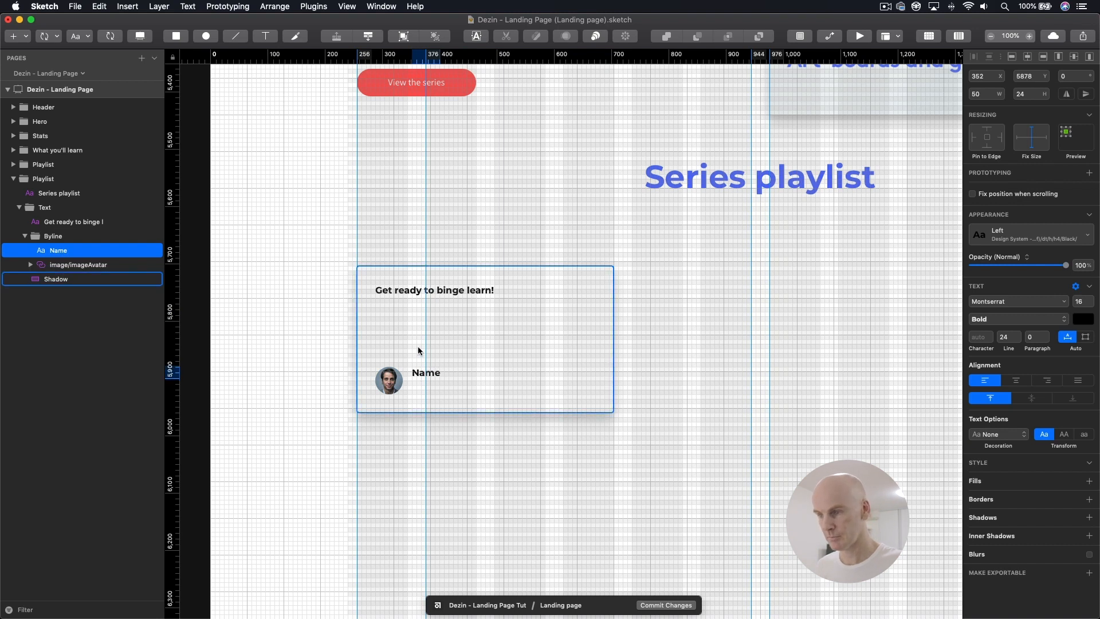
Step: Duplicate the Name text and move the lower layer of the pair down to Y 5902
key(super+d)
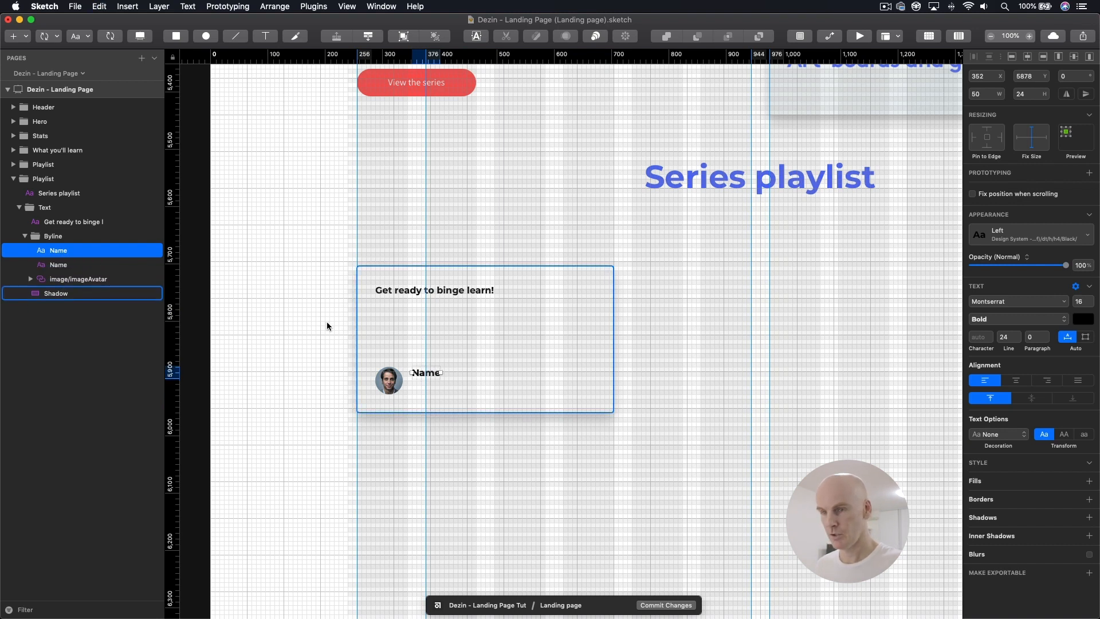
click(73, 265)
key(shift+Down)
key(shift+Down)
key(shift+Down)
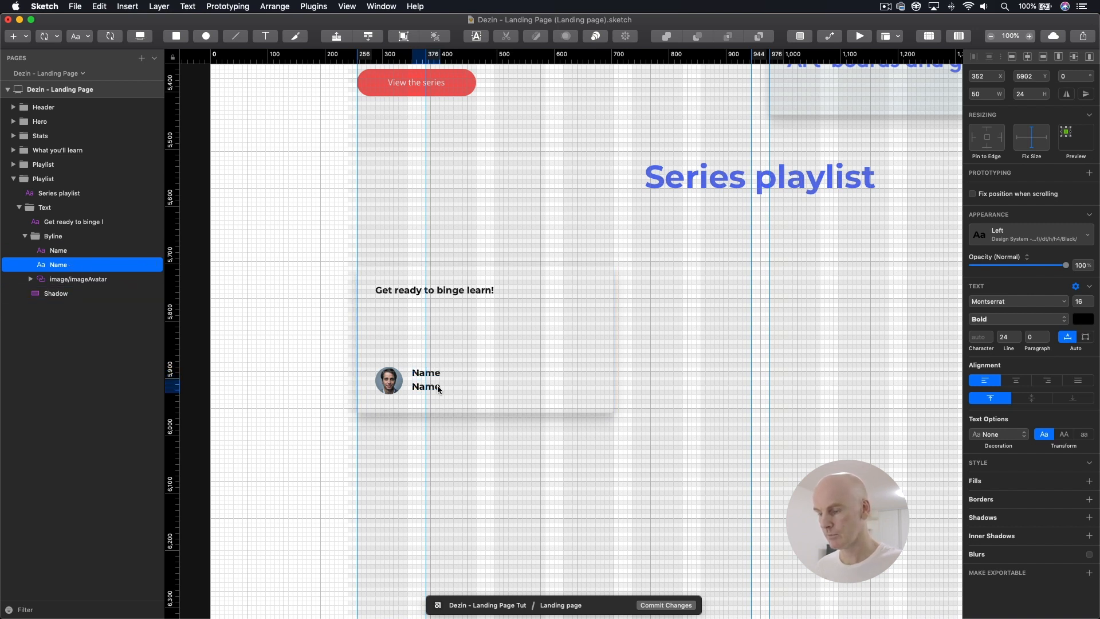
Step: Apply the dt/p/p/Grey2/Left text style from the Design System - Global library to the lower Name text
click(1027, 240)
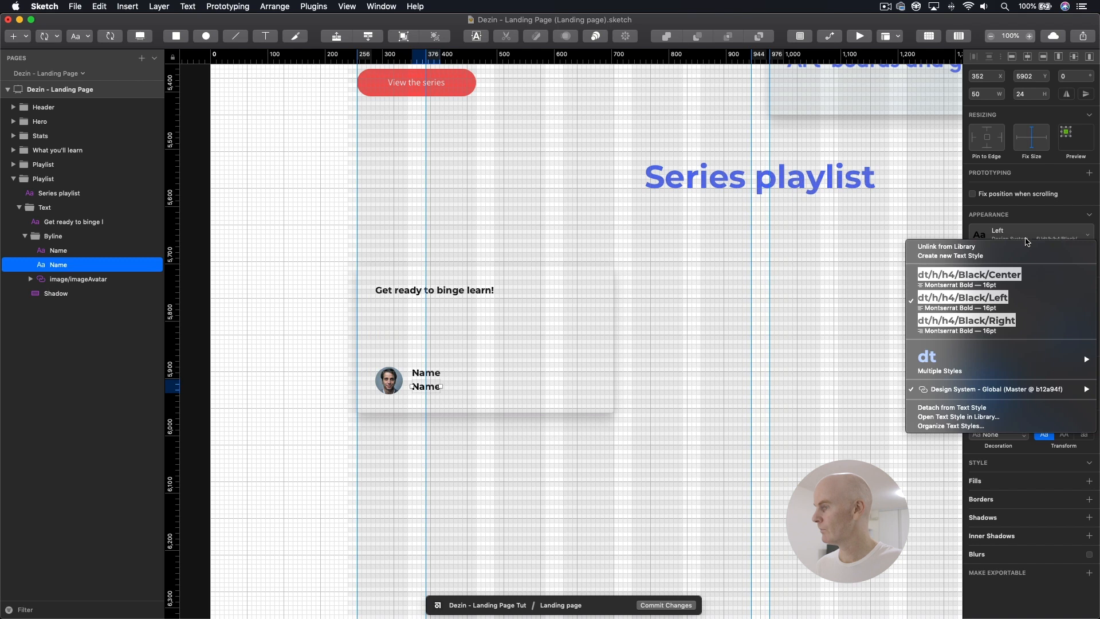
mouse_move(961, 392)
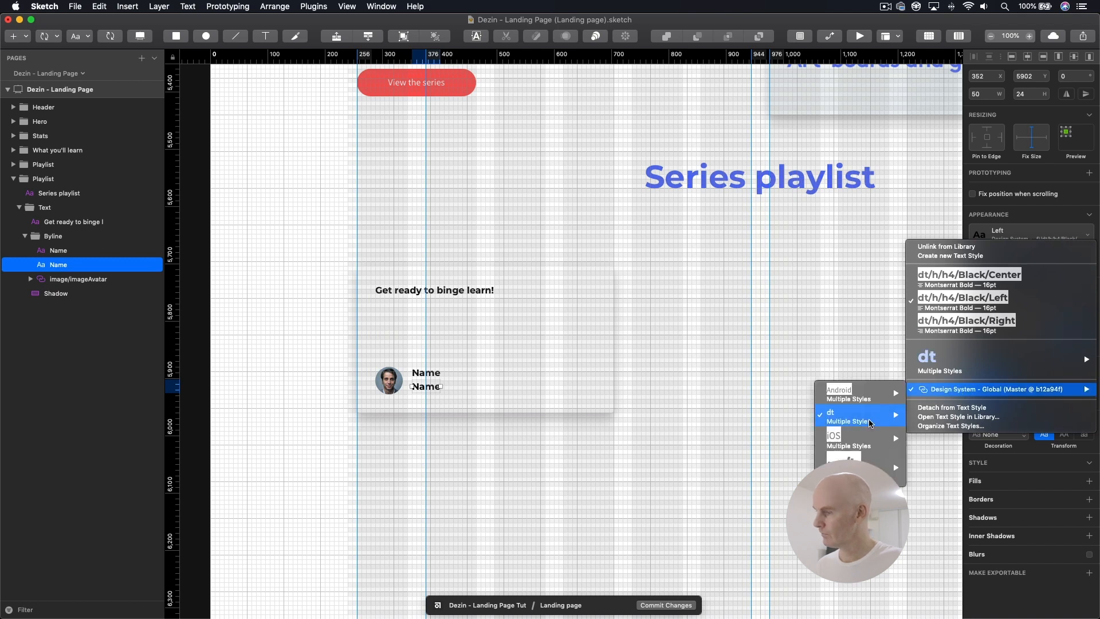
mouse_move(865, 421)
mouse_move(784, 495)
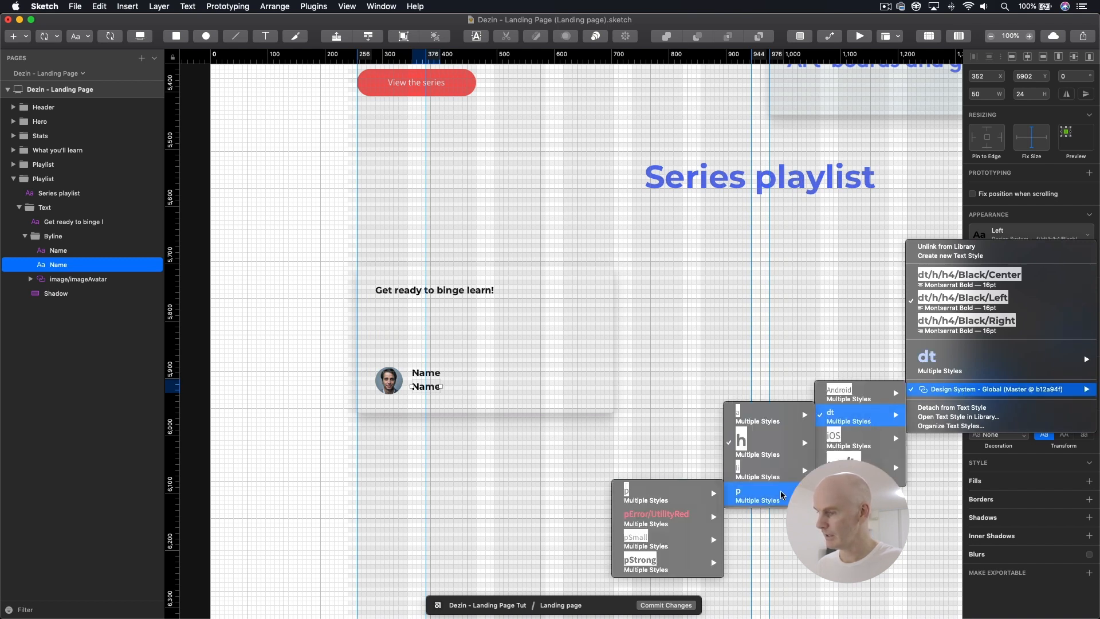
mouse_move(657, 496)
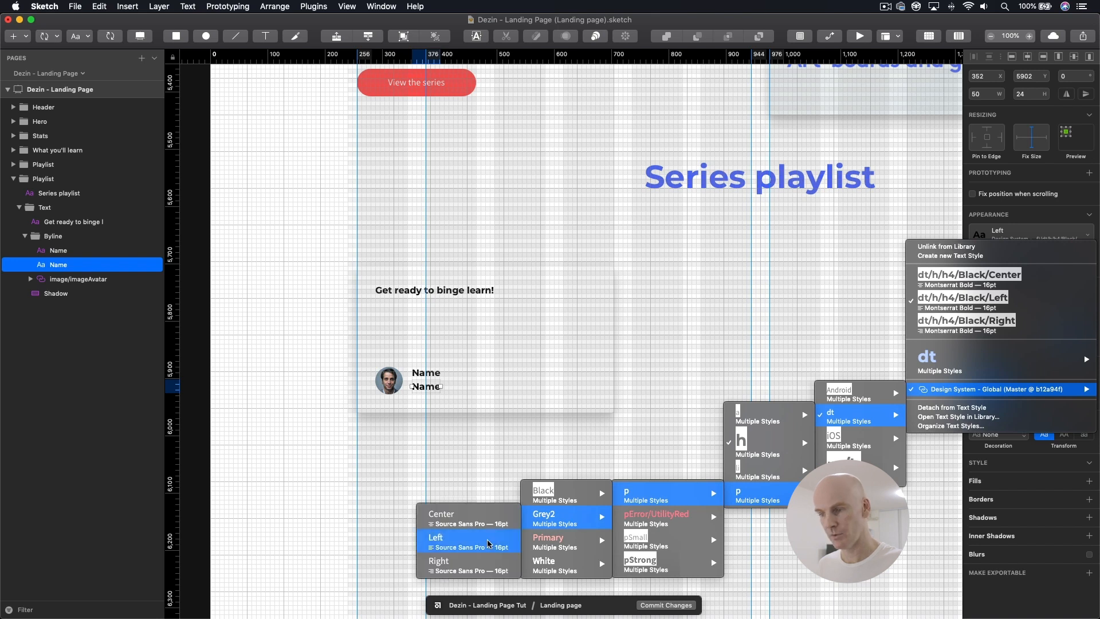
click(489, 533)
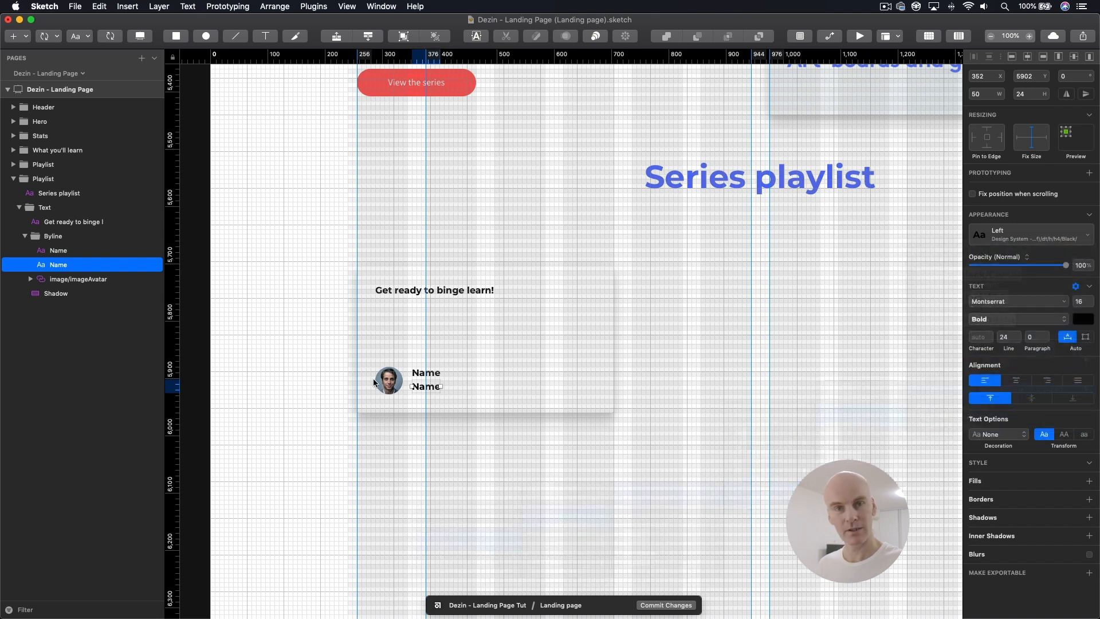
Step: Change the grey text under the name to "Title"
double_click(419, 390)
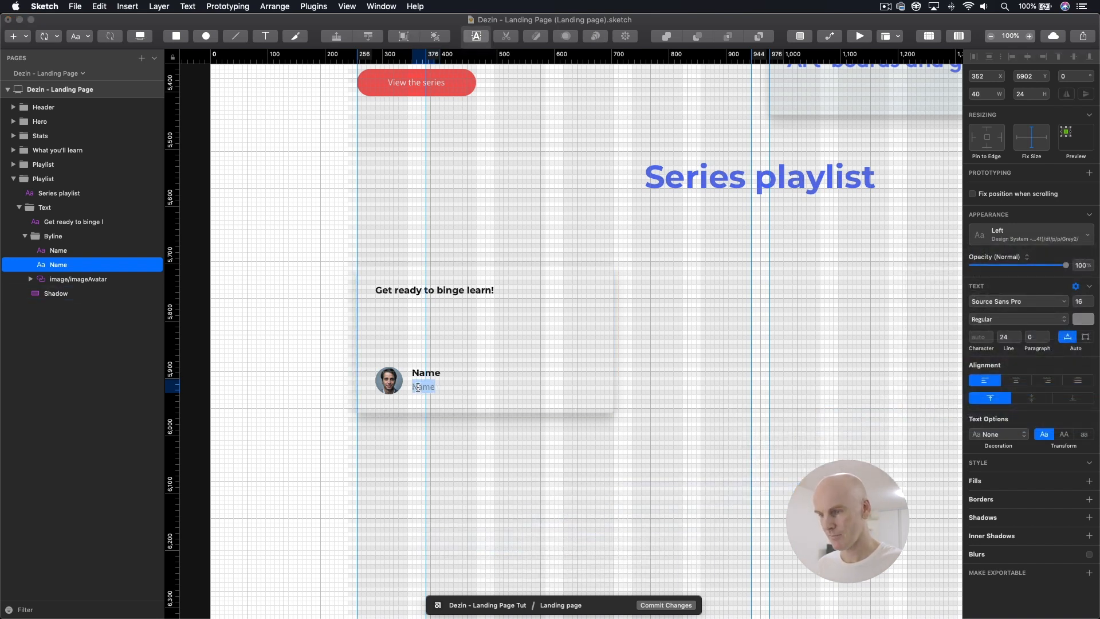
key(BackSpace)
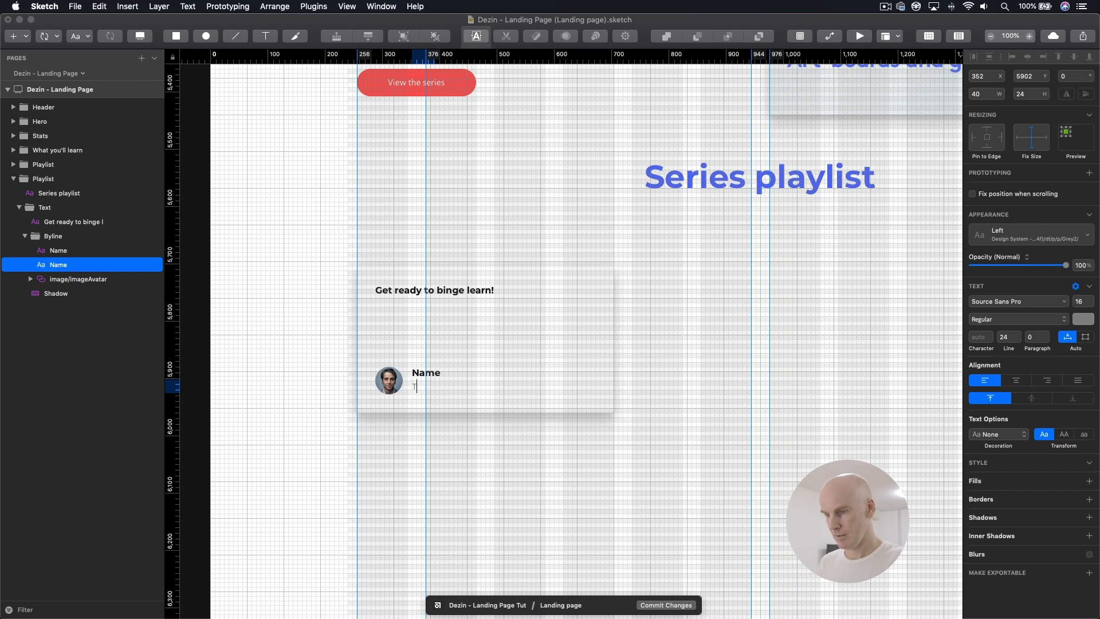
click(537, 355)
click(500, 341)
double_click(431, 371)
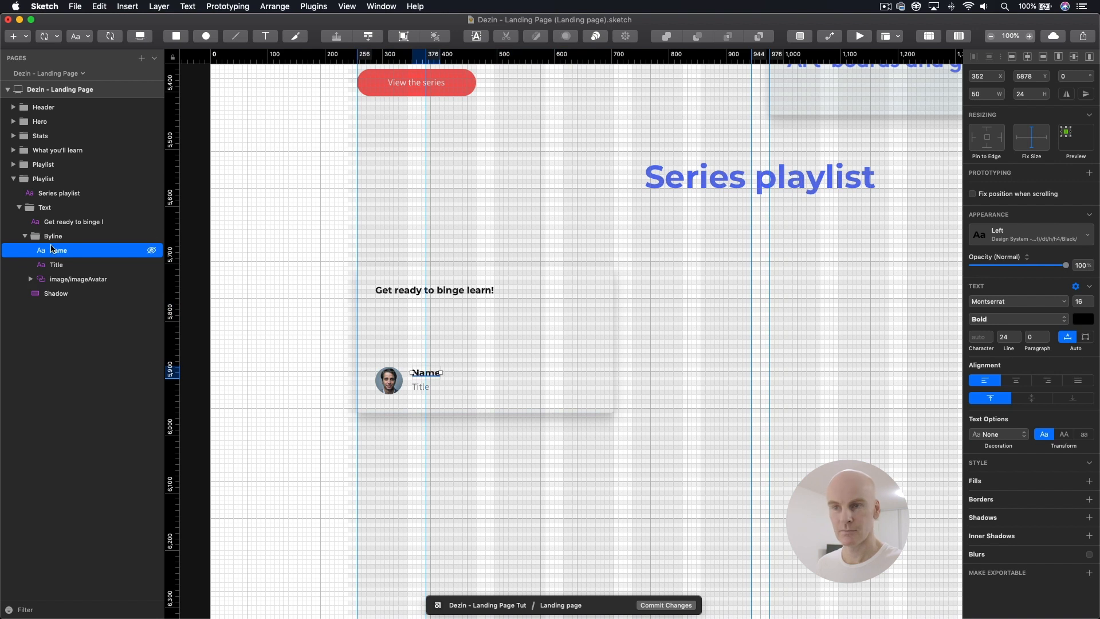
Step: Pin the Byline group to the left and bottom edges with fixed width and height, and fix the avatar's size too
click(103, 236)
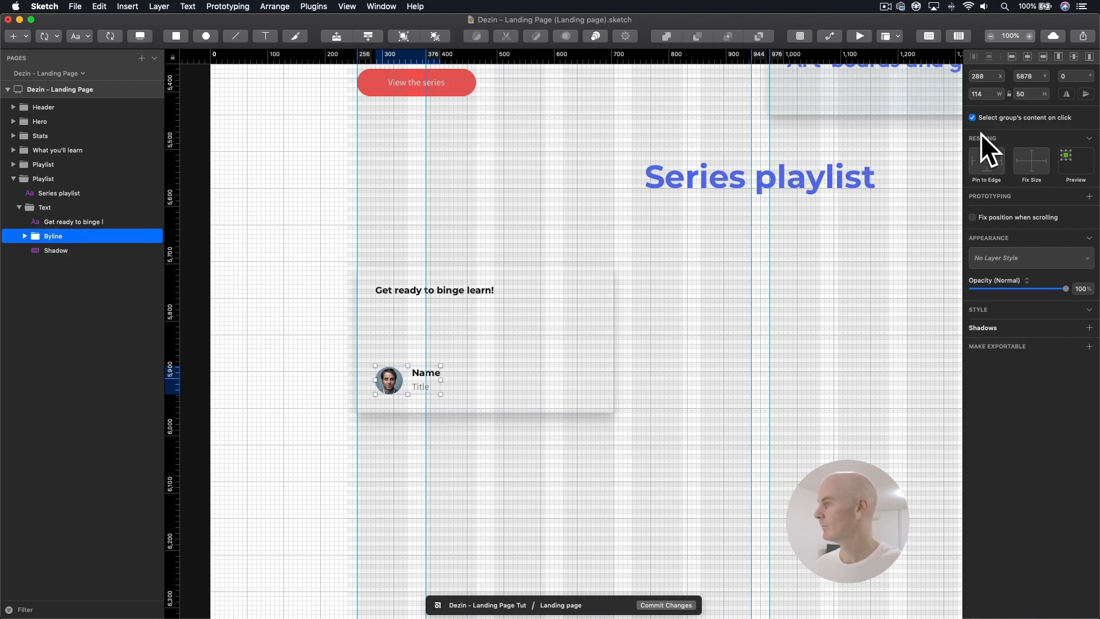
click(977, 164)
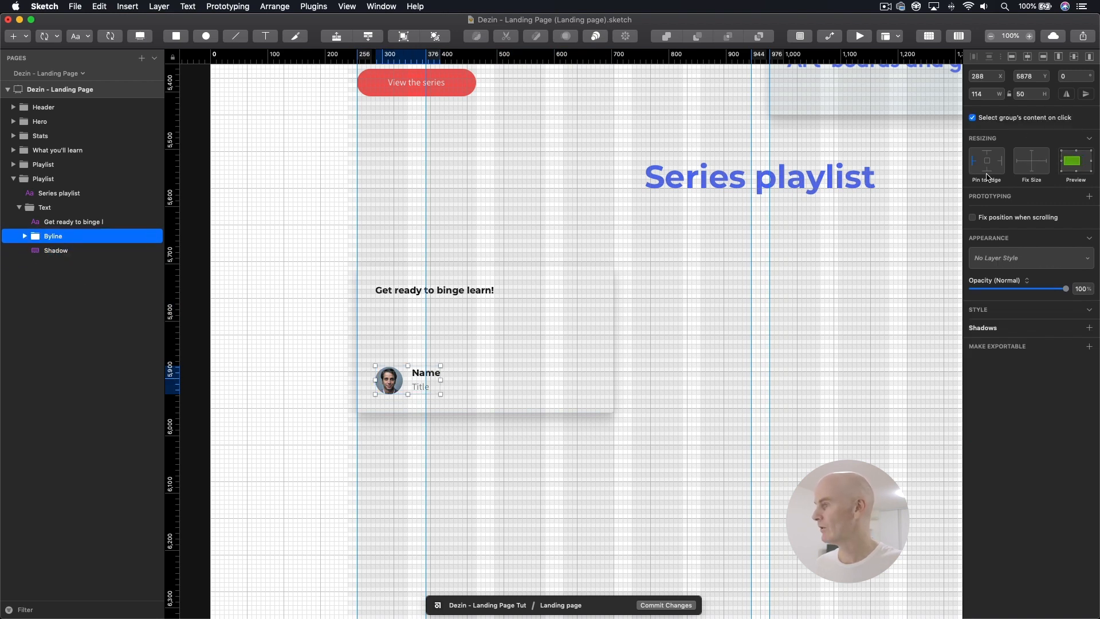
click(986, 170)
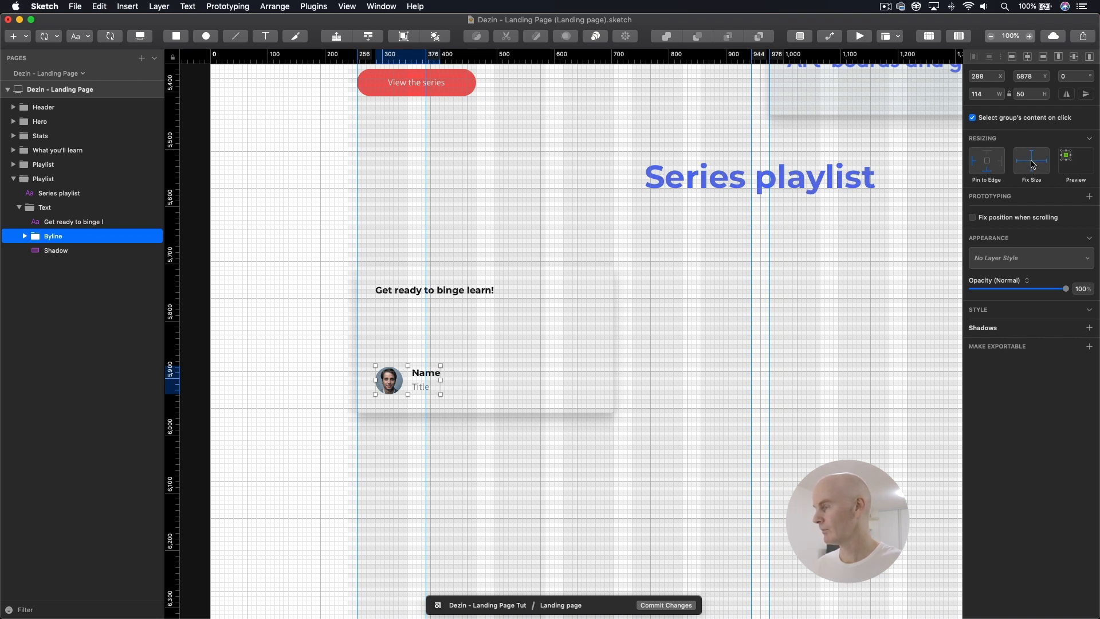
key(super+Tab)
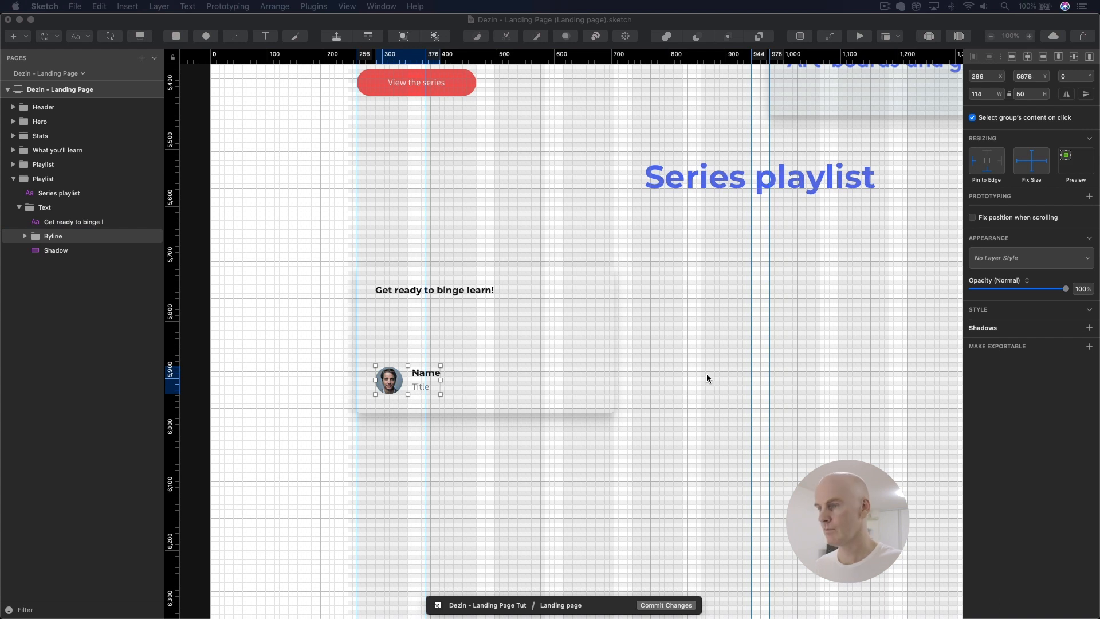
click(389, 380)
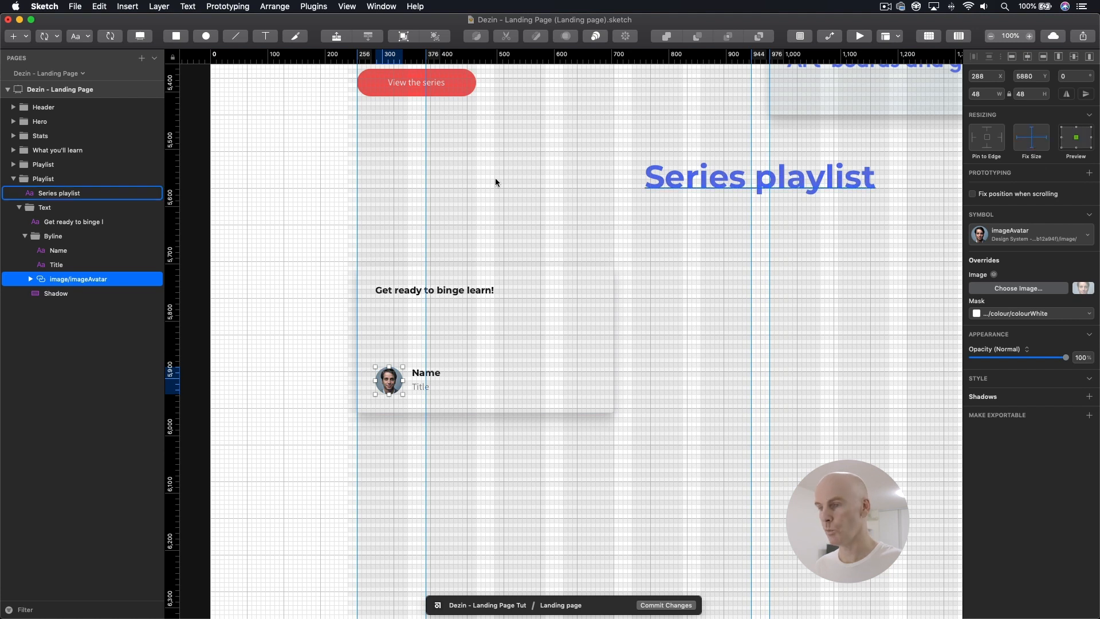
click(371, 218)
Step: Apply the dt/h/h3/Black/Left text style from the Design System - Global library to the card heading
click(383, 290)
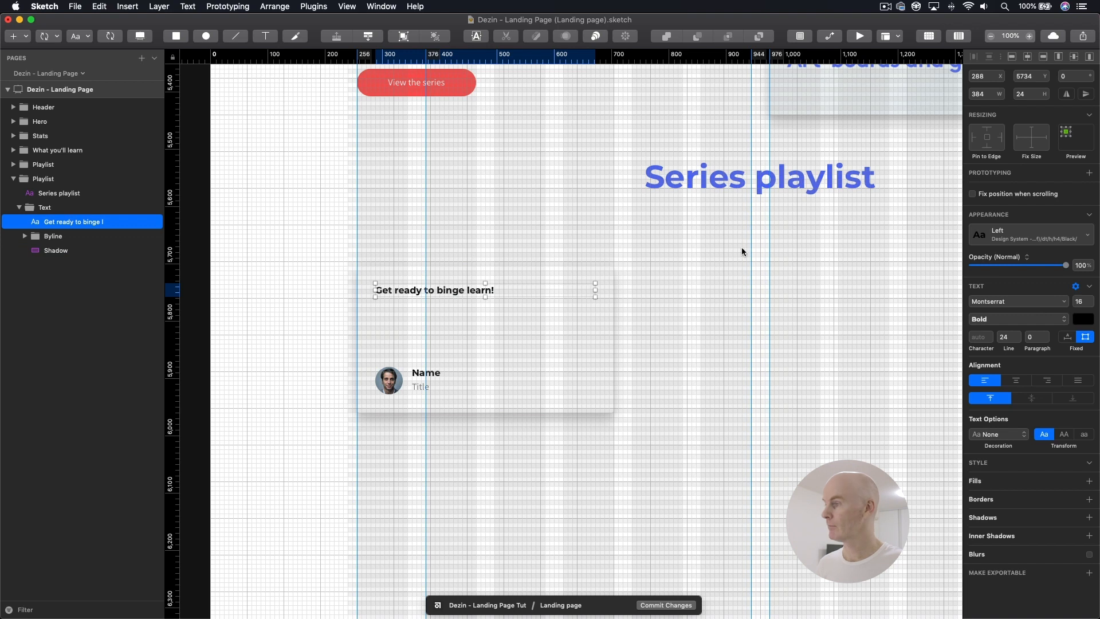
click(1003, 240)
mouse_move(939, 389)
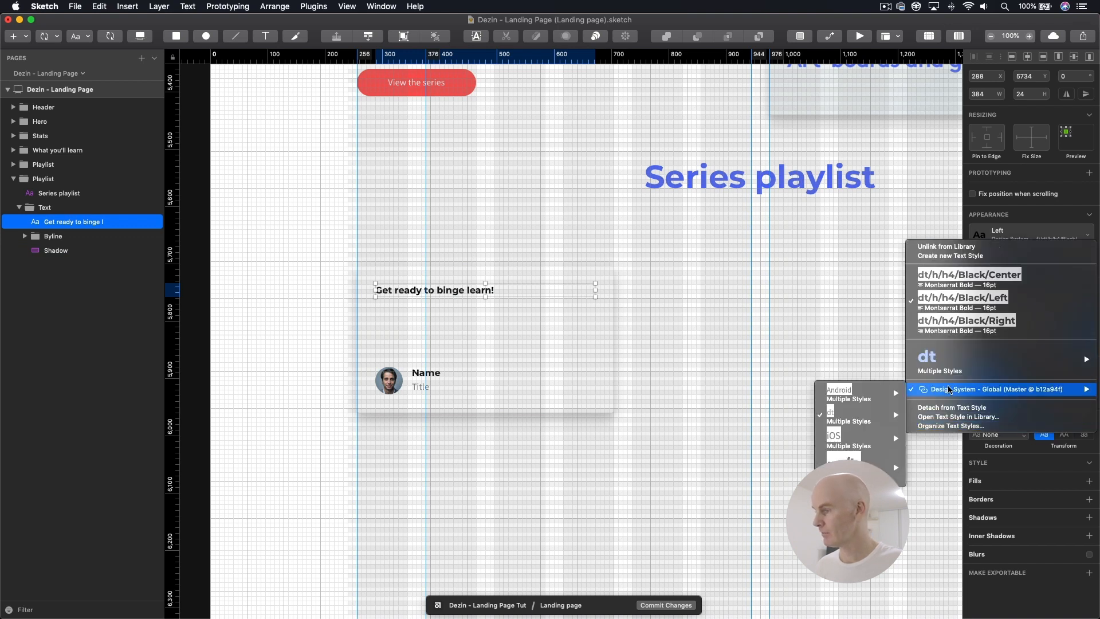
mouse_move(848, 421)
mouse_move(755, 452)
mouse_move(667, 545)
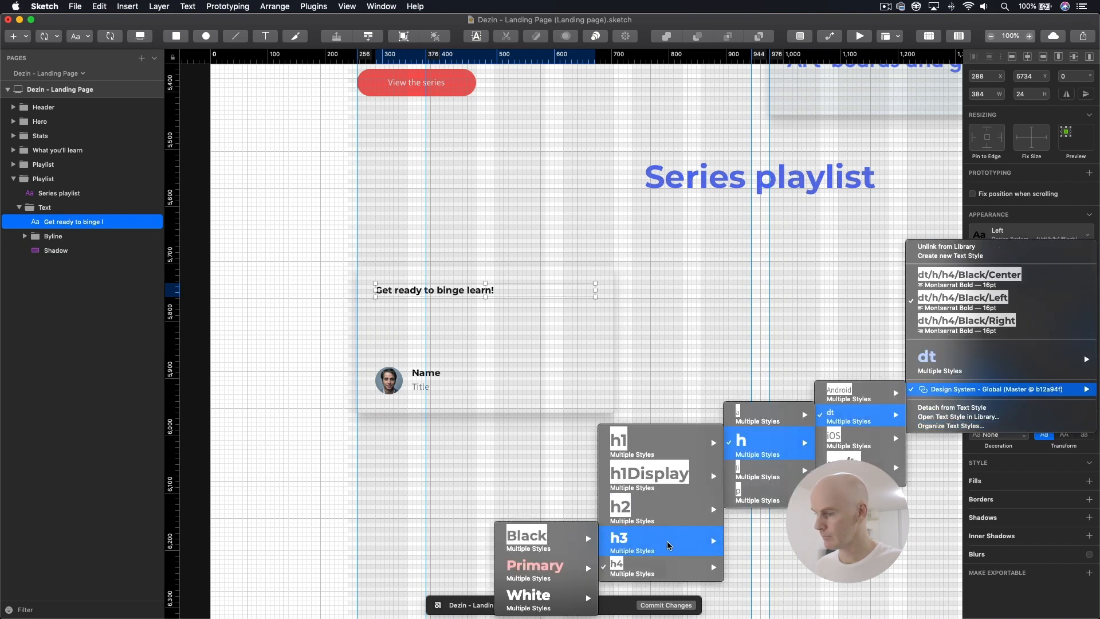
mouse_move(533, 542)
click(436, 565)
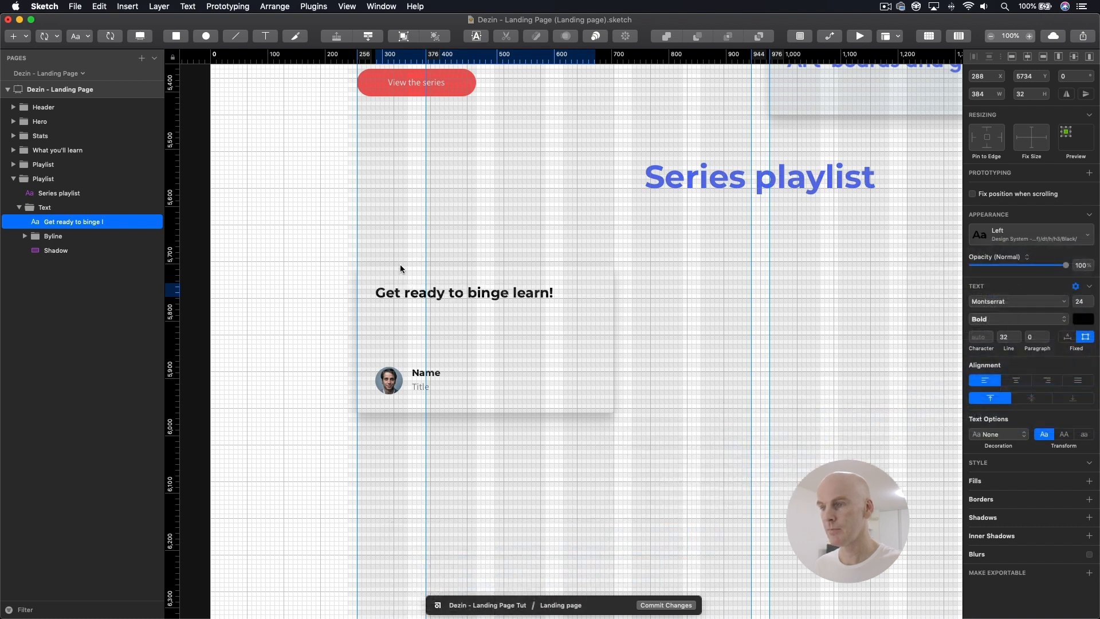
Step: Move the card heading up to Y 5728
click(388, 295)
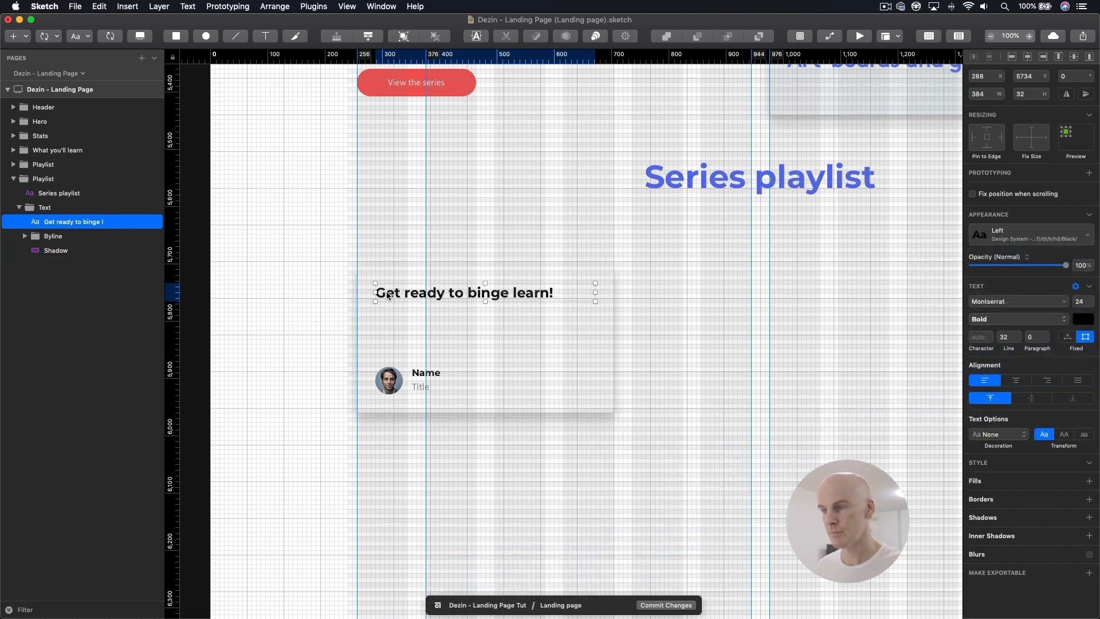
key(Up)
key(Up)
key(Up)
key(Up)
key(Up)
key(Up)
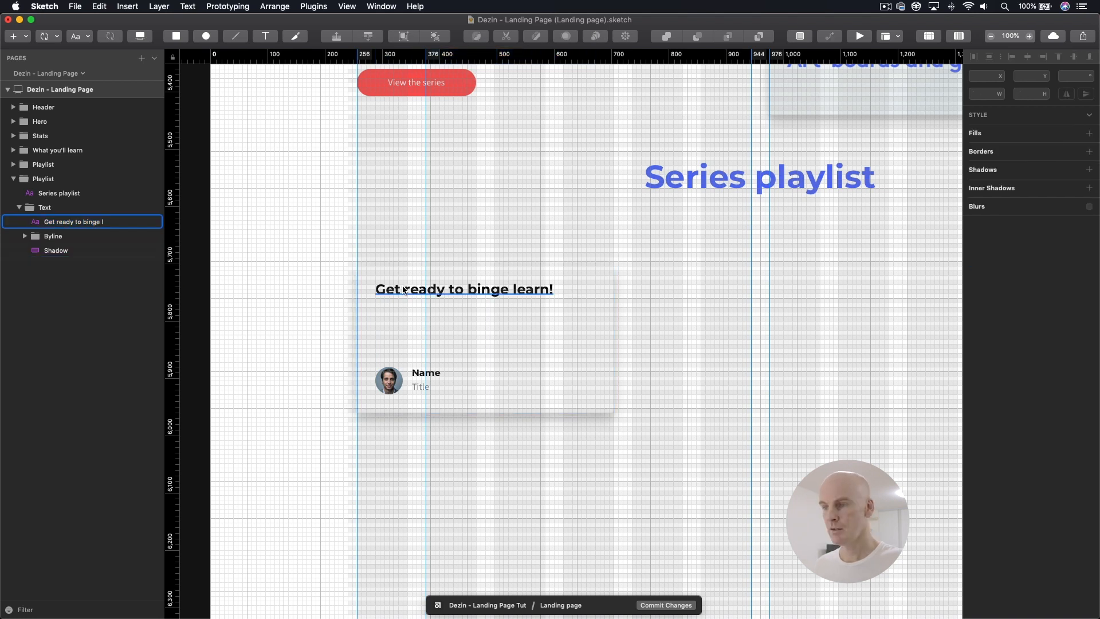
click(973, 138)
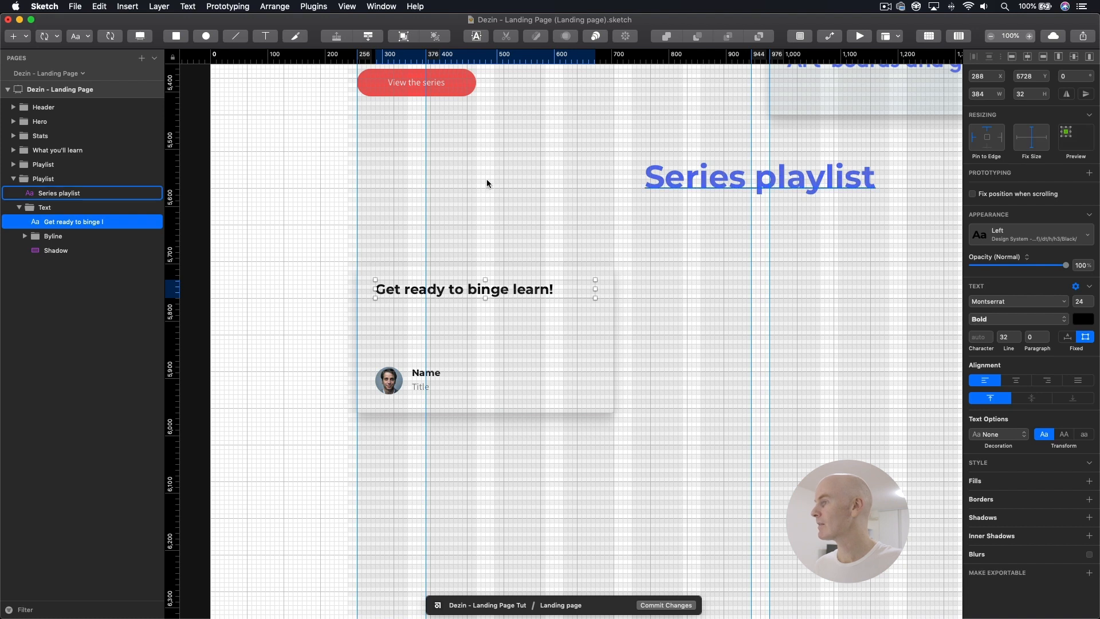
Step: Rename the Text group "card/cardTestimonial/4col" and turn it into a symbol of that name, sent to the Symbols page
click(41, 209)
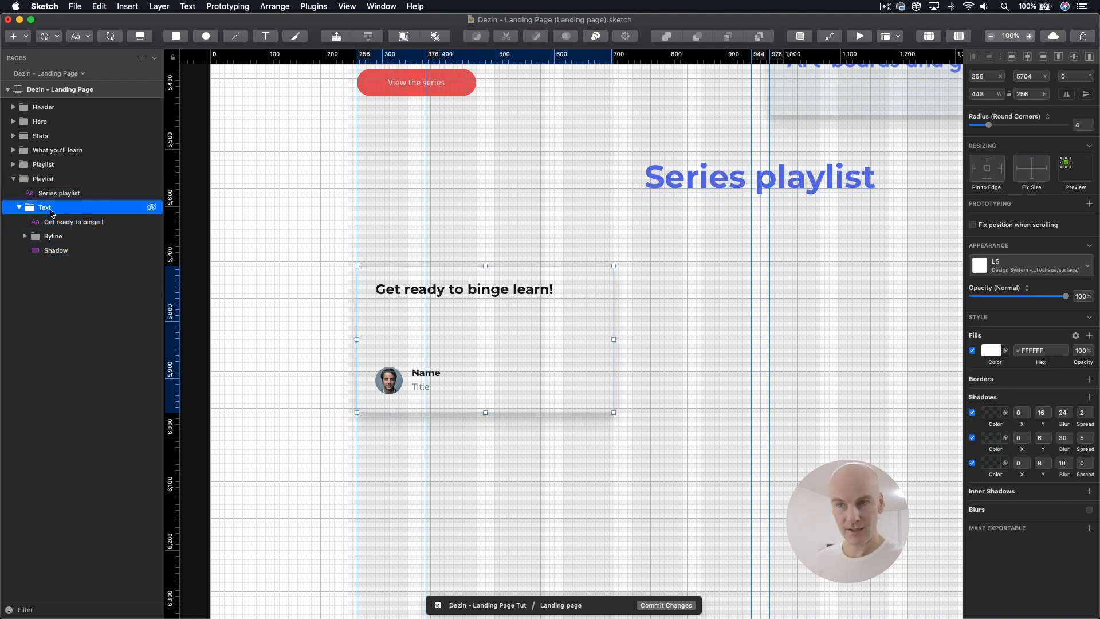
double_click(82, 207)
text(card/cardTestimon)
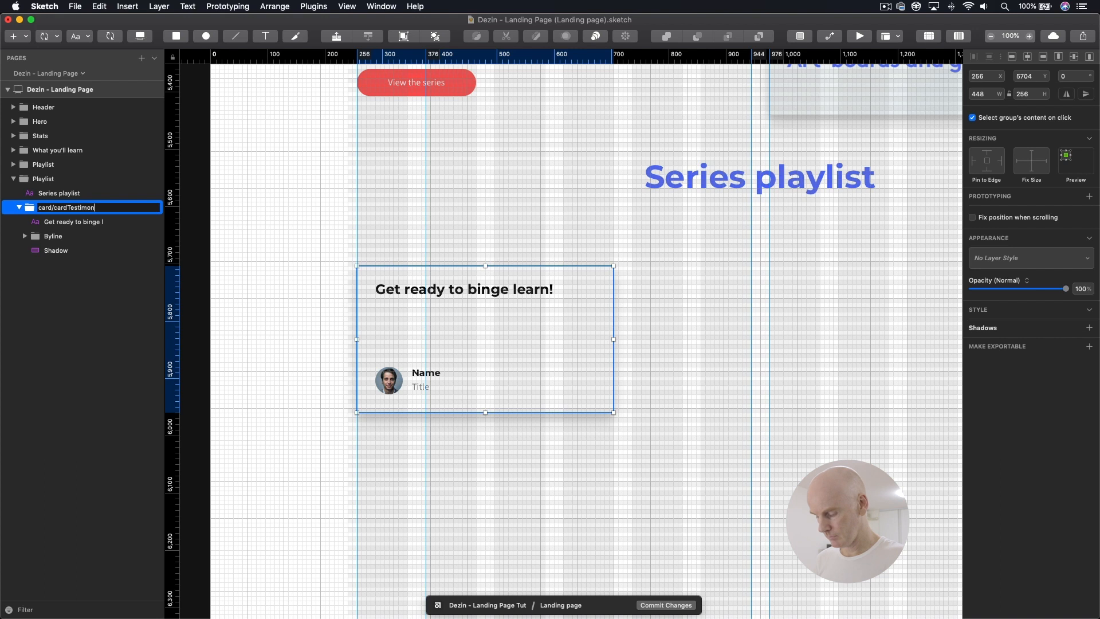
text(ial/4col)
key(Return)
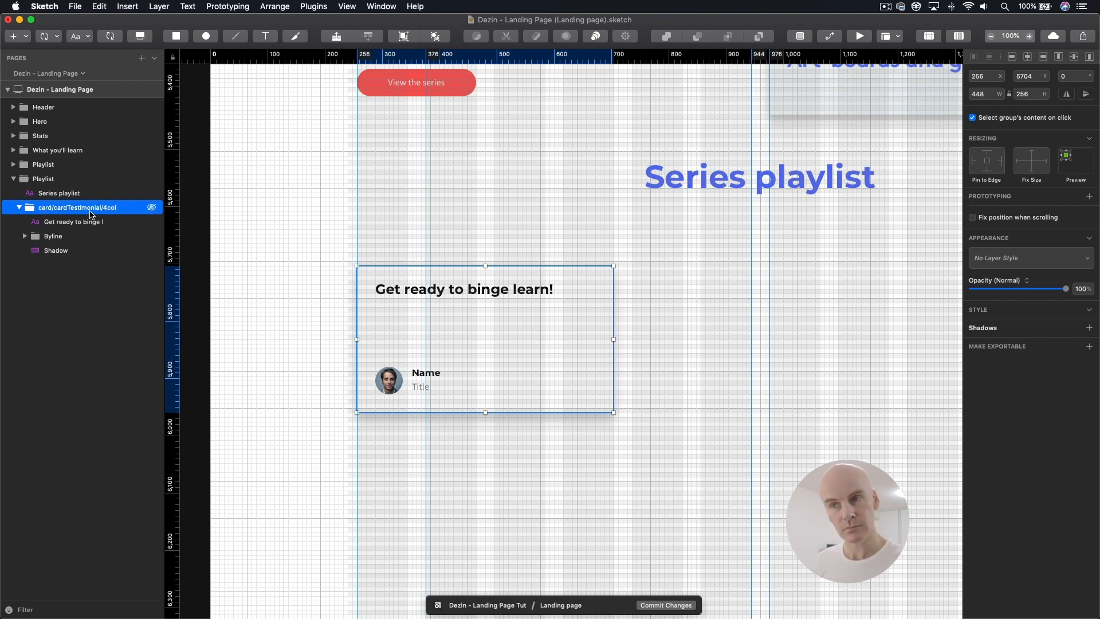
click(110, 37)
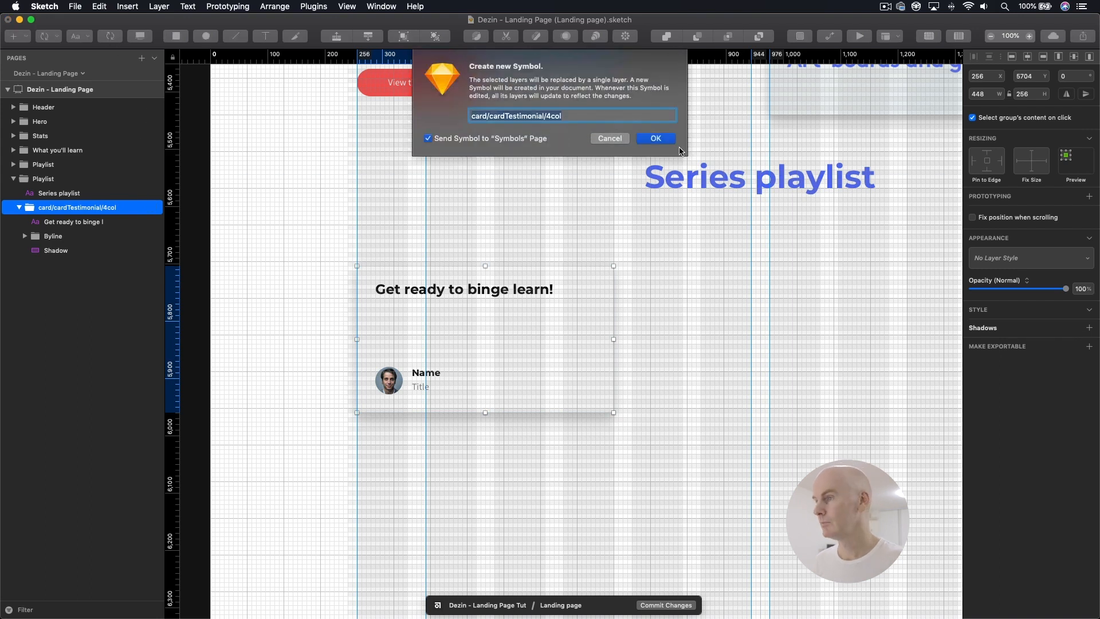
click(664, 141)
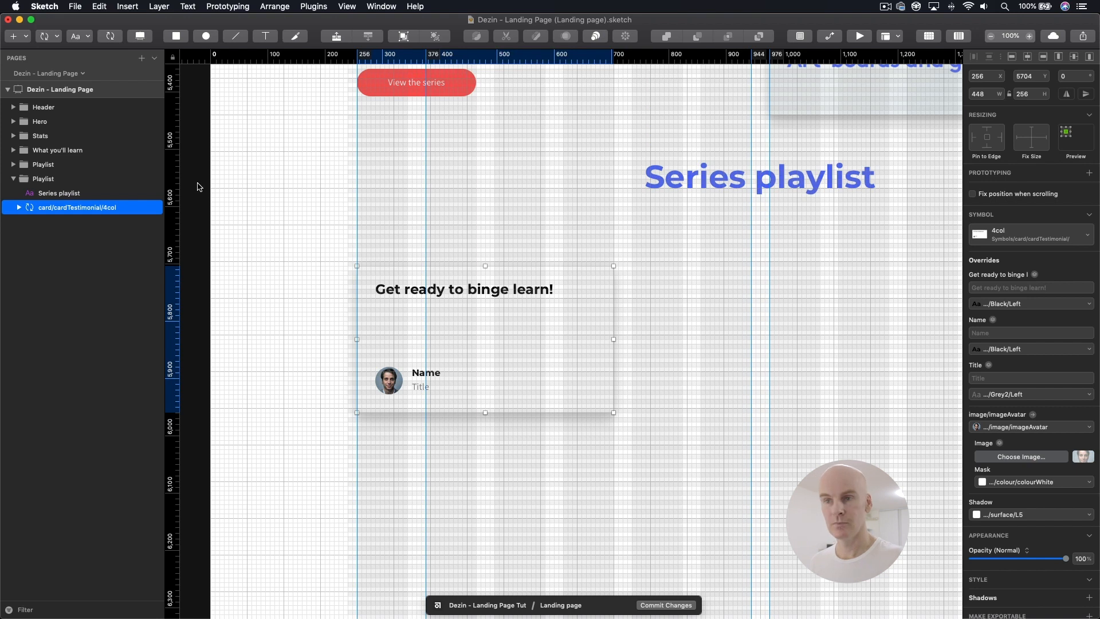
Step: Try resizing the testimonial card instance to test how its contents respond, then restore its size
click(489, 374)
drag(609, 417, 607, 394)
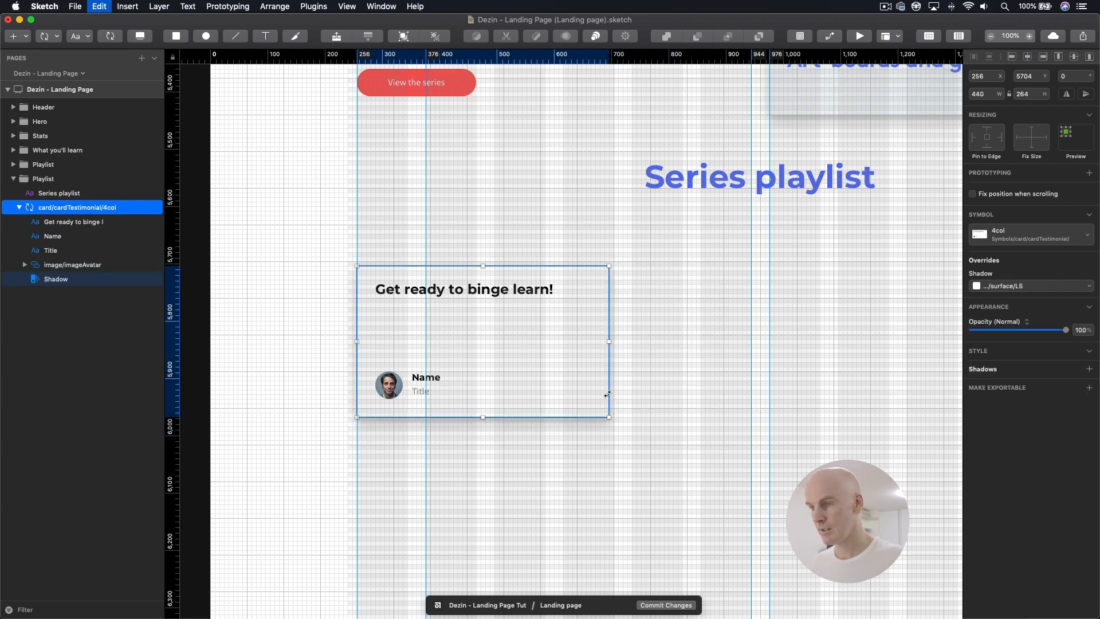
key(super+z)
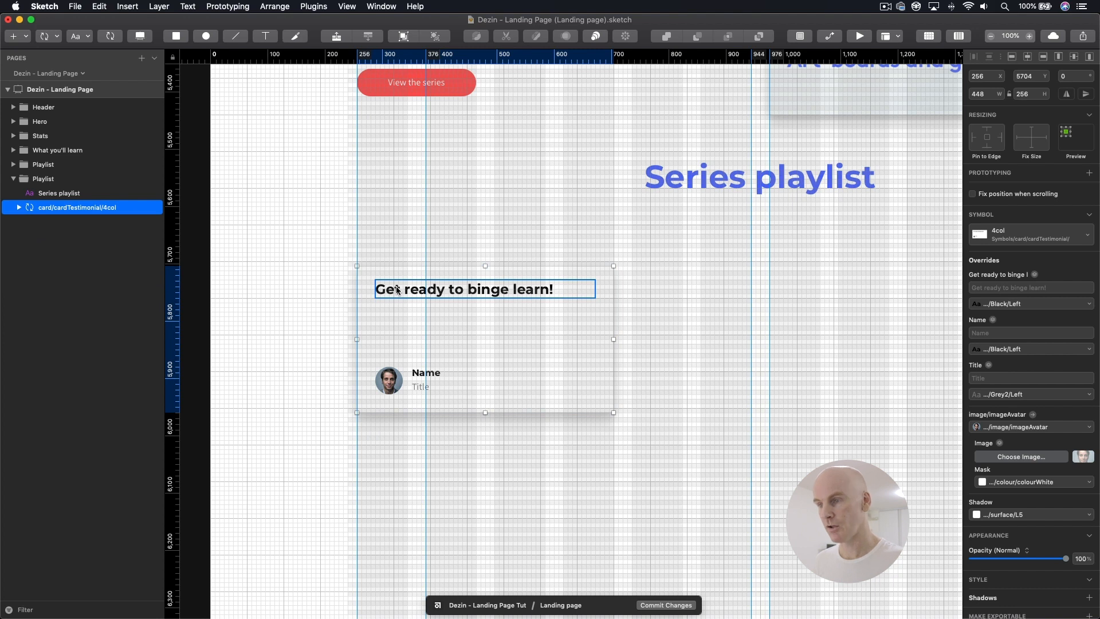
Step: In the card/cardTestimonial/4col symbol source, move the heading, Byline and Shadow out of the inner group and delete that group
double_click(398, 290)
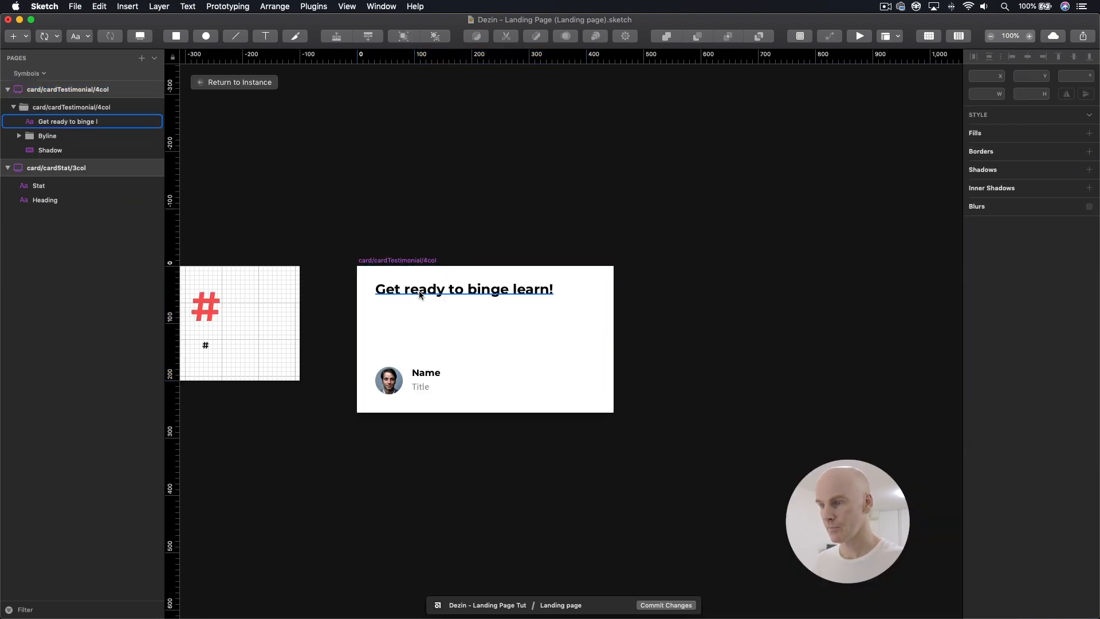
click(50, 150)
shift+click(51, 122)
drag(52, 122, 54, 103)
click(75, 150)
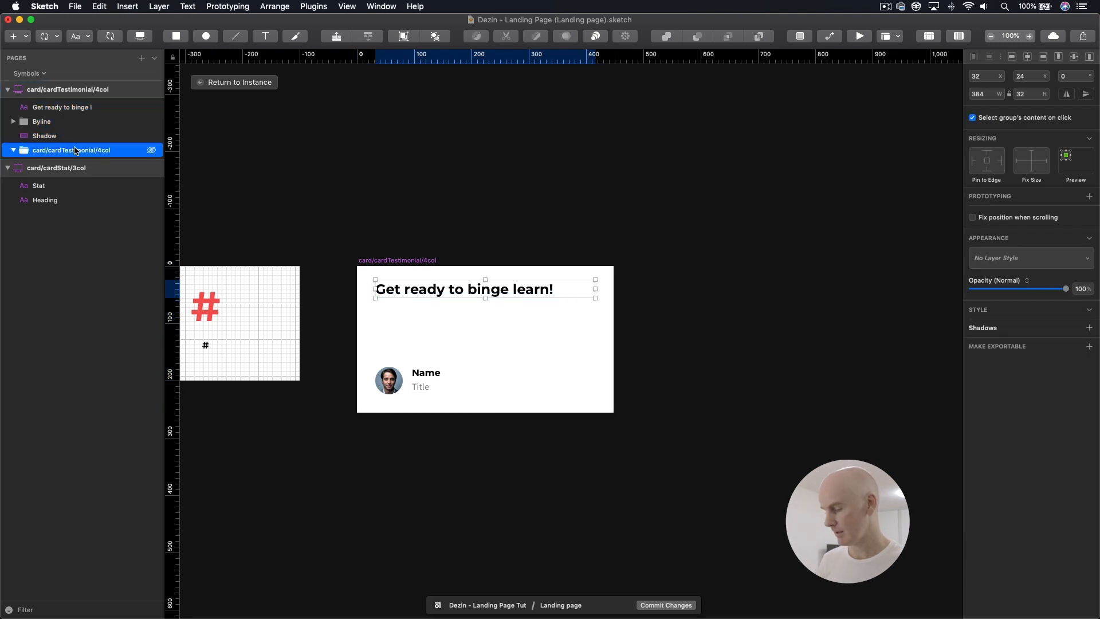
key(BackSpace)
click(148, 136)
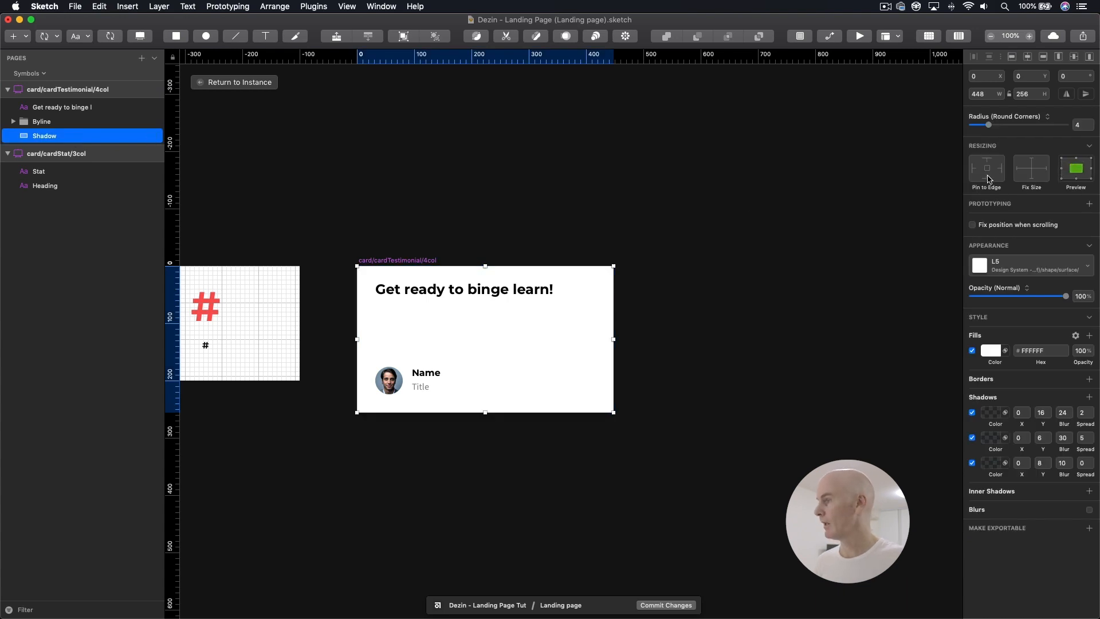
click(297, 167)
Step: Replace the heading's placeholder in the symbol source with "Text" and return to the card instance on the landing page
scroll(304, 206, down, 2)
scroll(303, 206, right, 5)
double_click(309, 243)
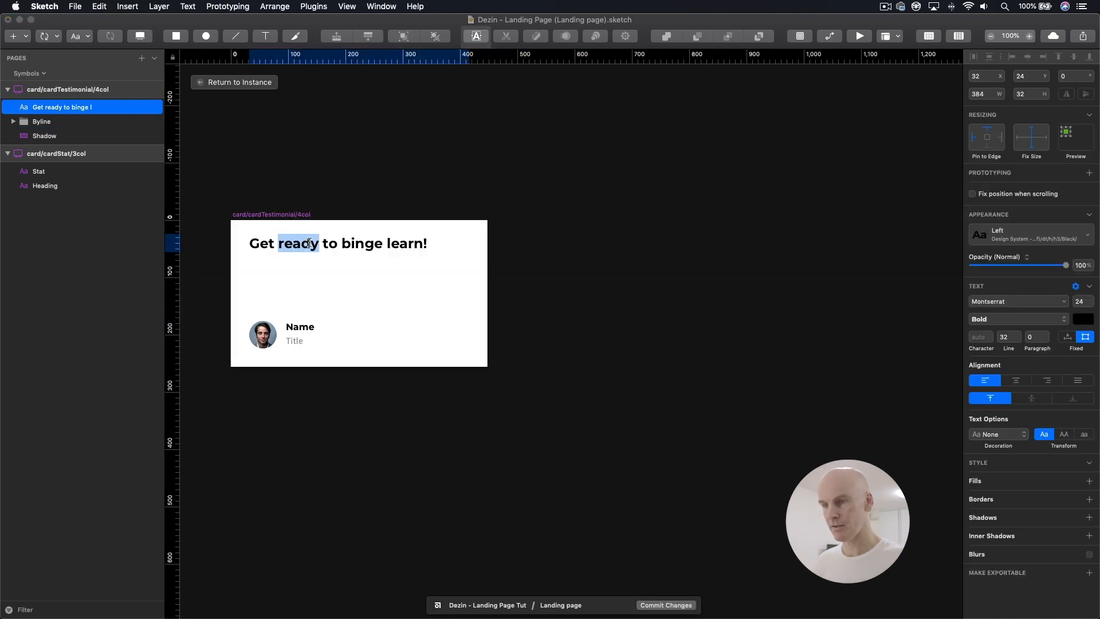
key(super+a)
text(Text)
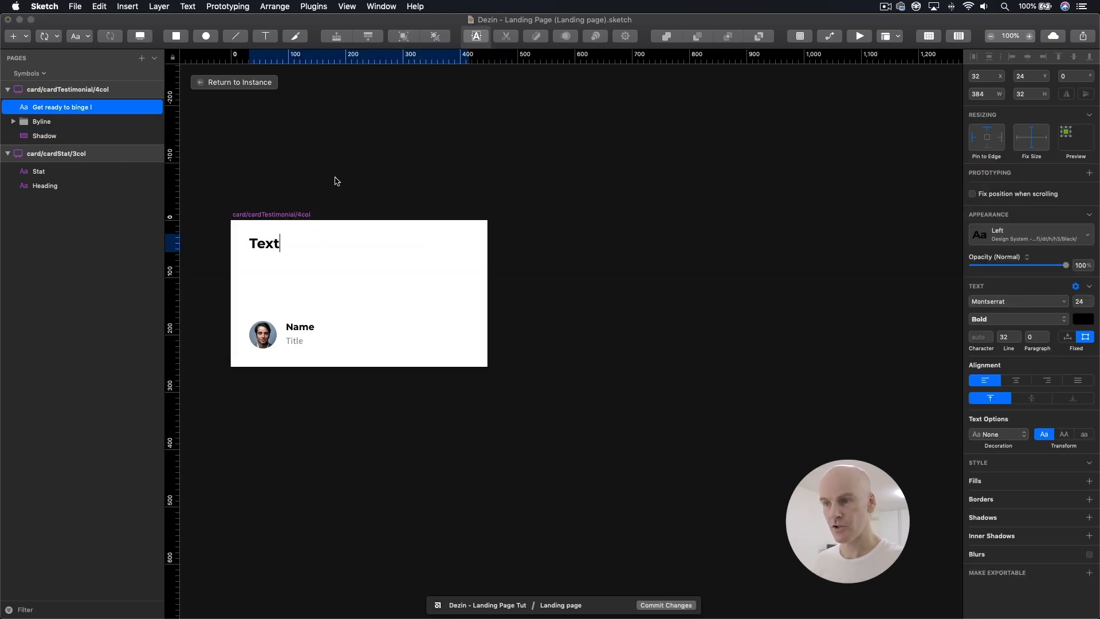
key(Escape)
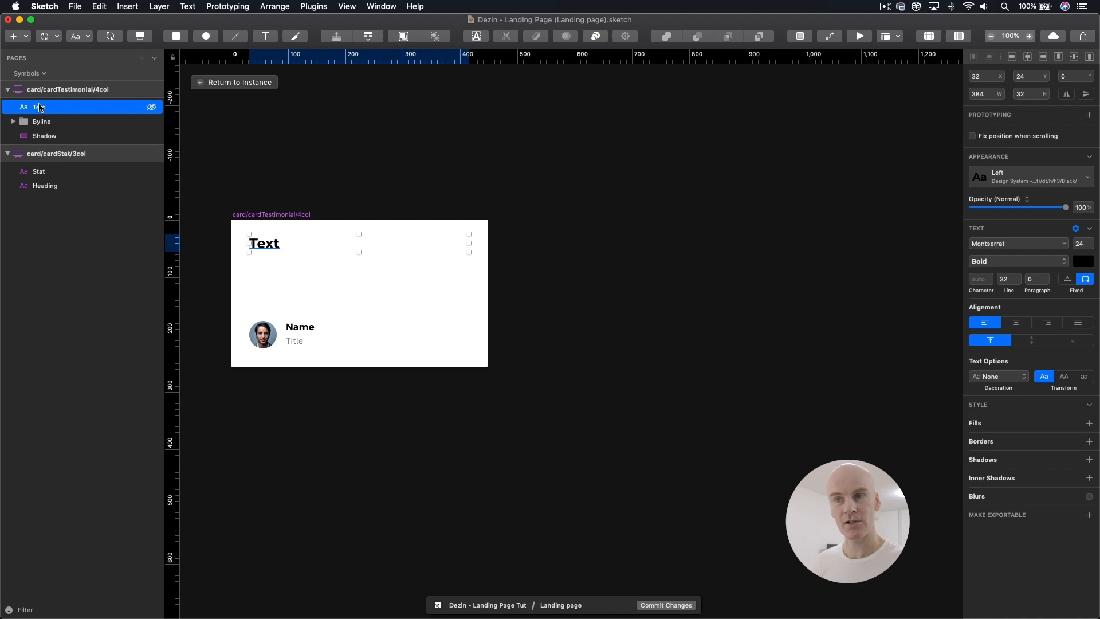
click(321, 113)
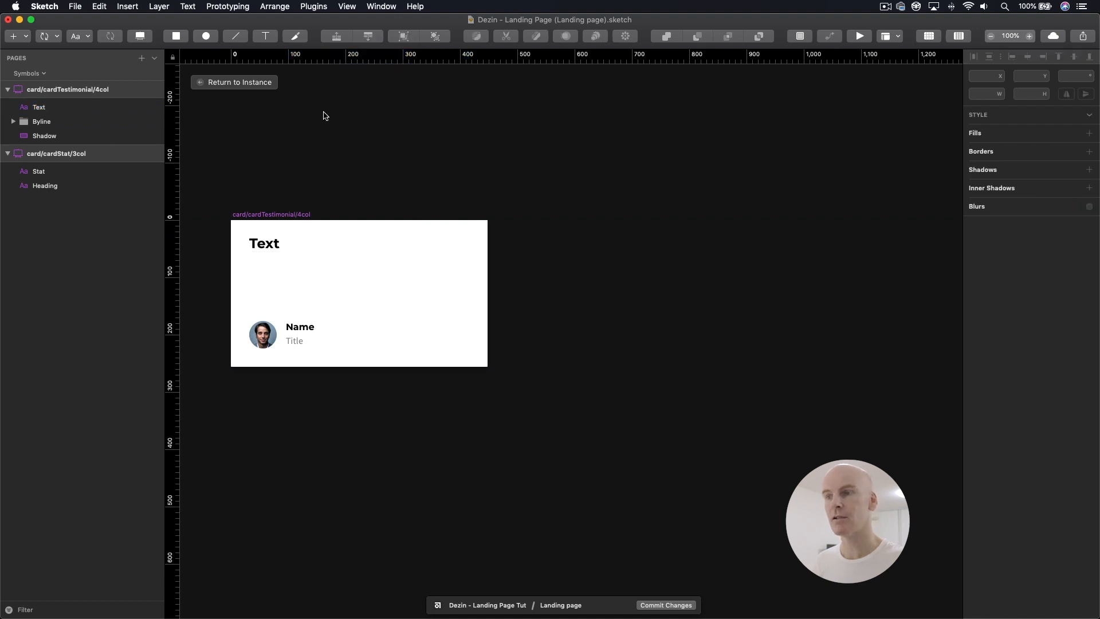
click(234, 82)
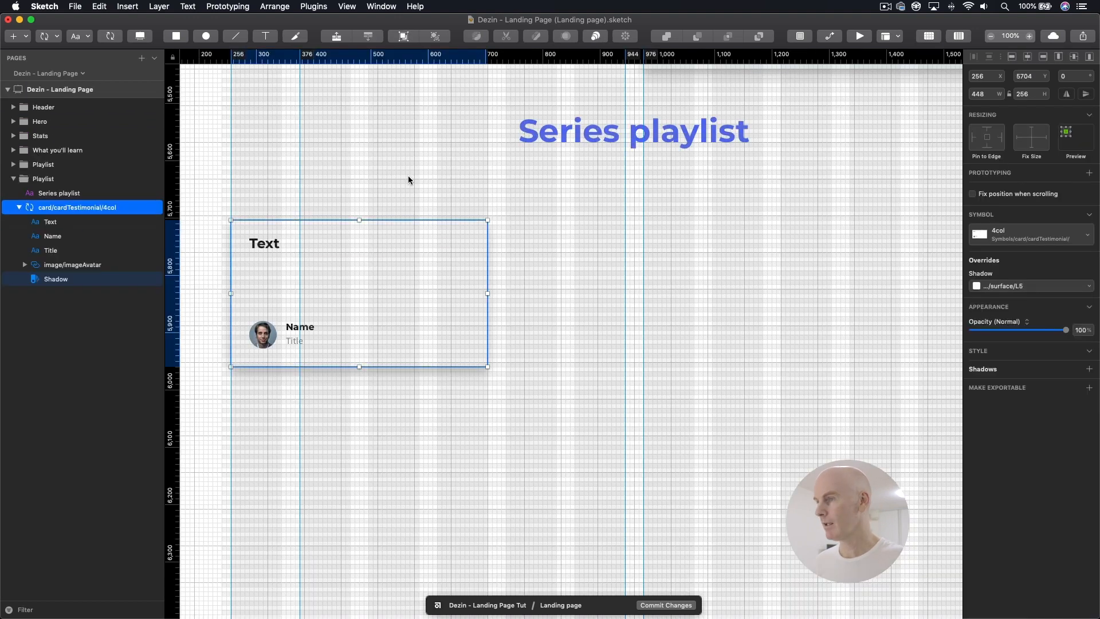
Step: Duplicate the testimonial card twice and place the copies in the same row at X 736 and X 1216
key(super+d)
drag(404, 297, 675, 287)
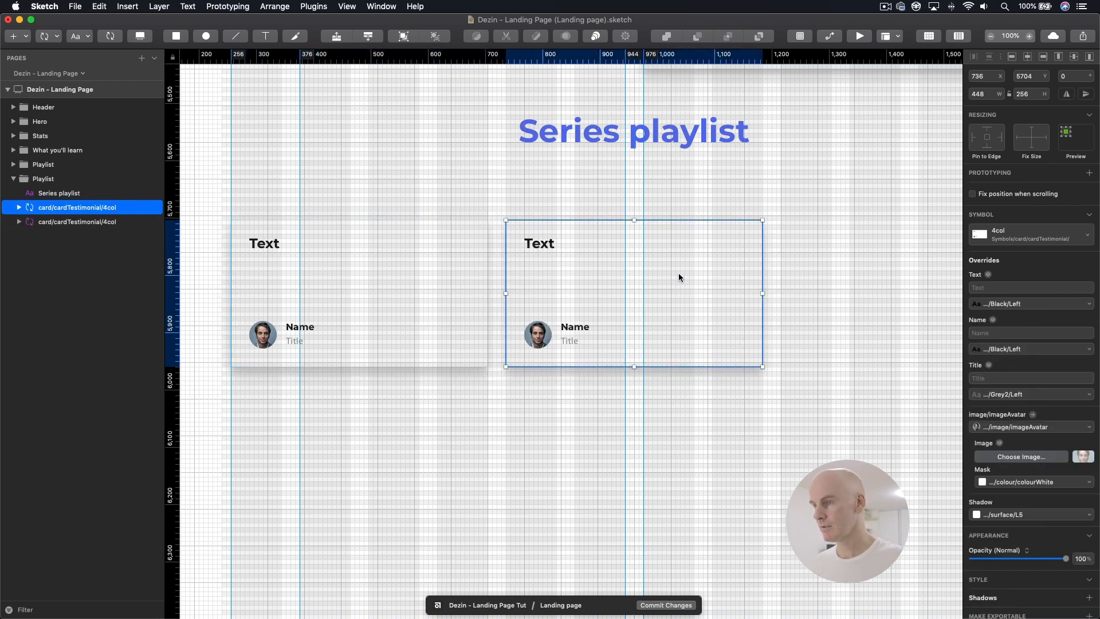
key(super+d)
drag(578, 275, 853, 265)
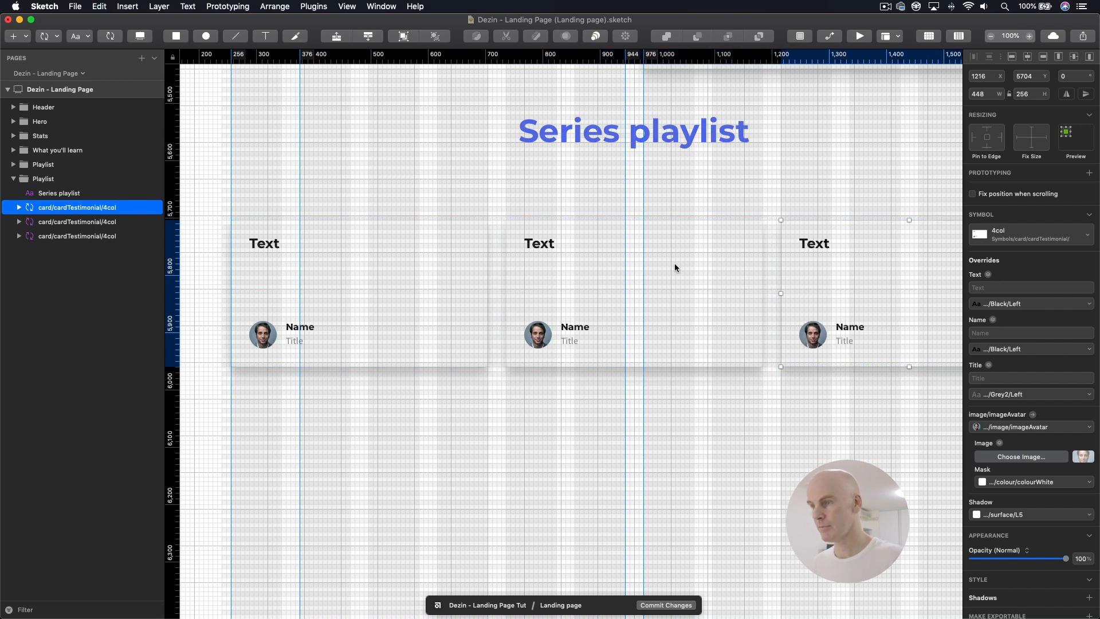
Step: Group the three testimonial cards and name the group "Cards"
shift+click(73, 211)
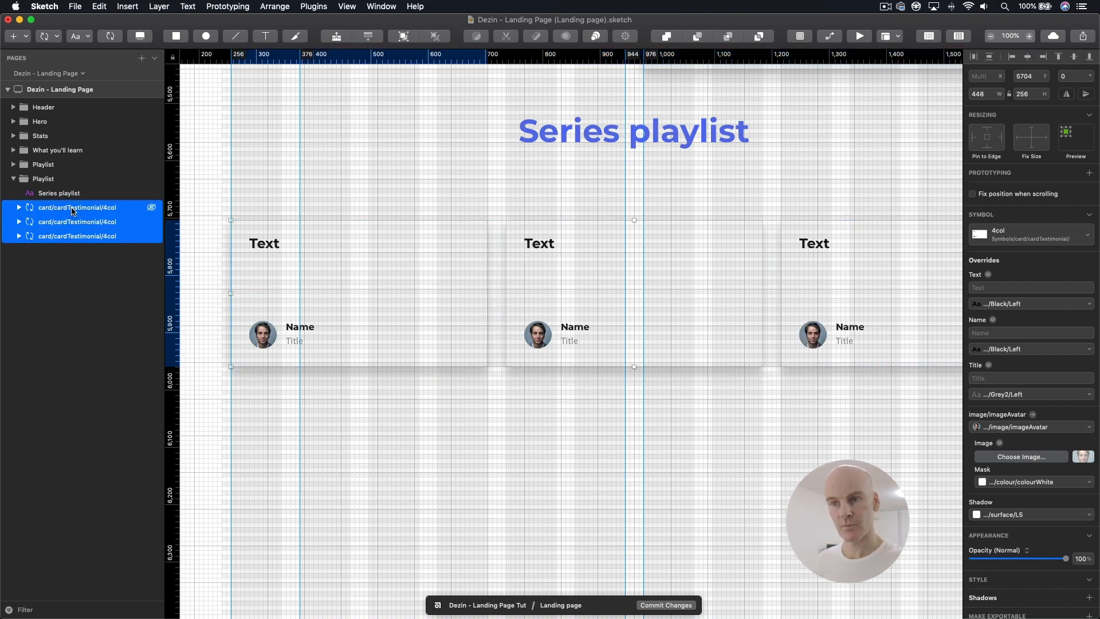
key(super+g)
double_click(72, 209)
text(Cards)
key(Return)
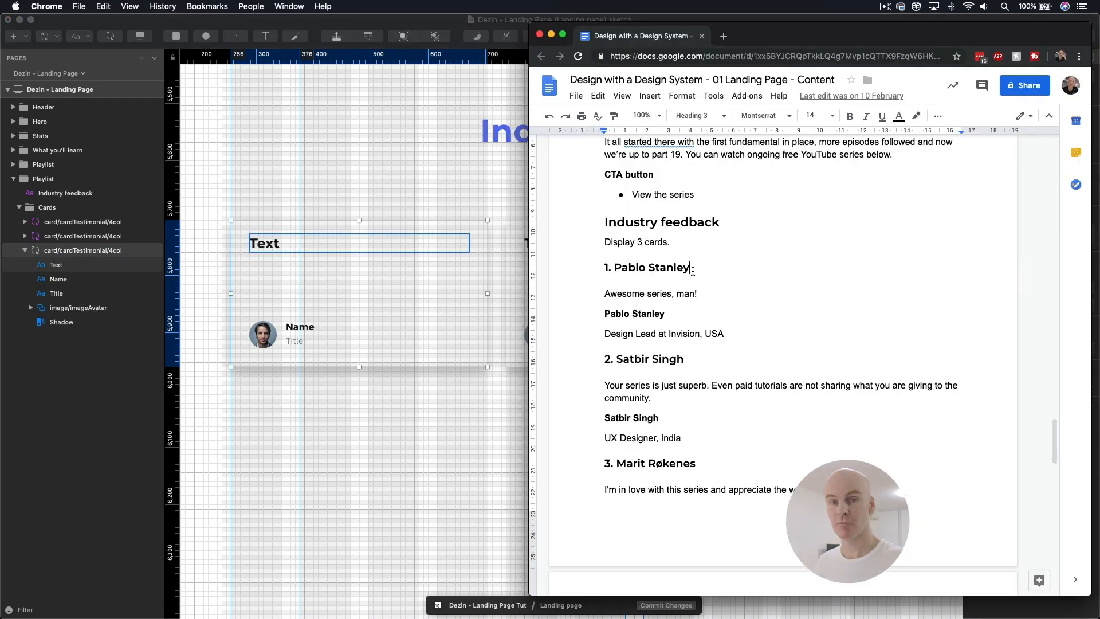
Step: Copy "Awesome series, man!" from the Google Docs content and set it as the first card's text override in Sketch
click(697, 293)
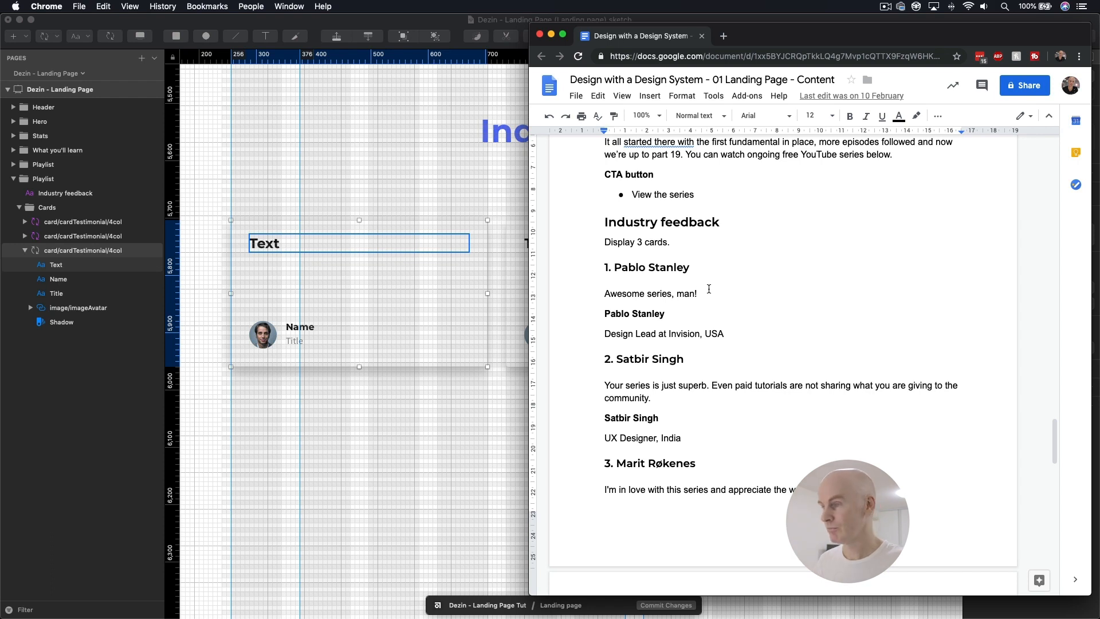
drag(706, 291, 603, 292)
key(super+c)
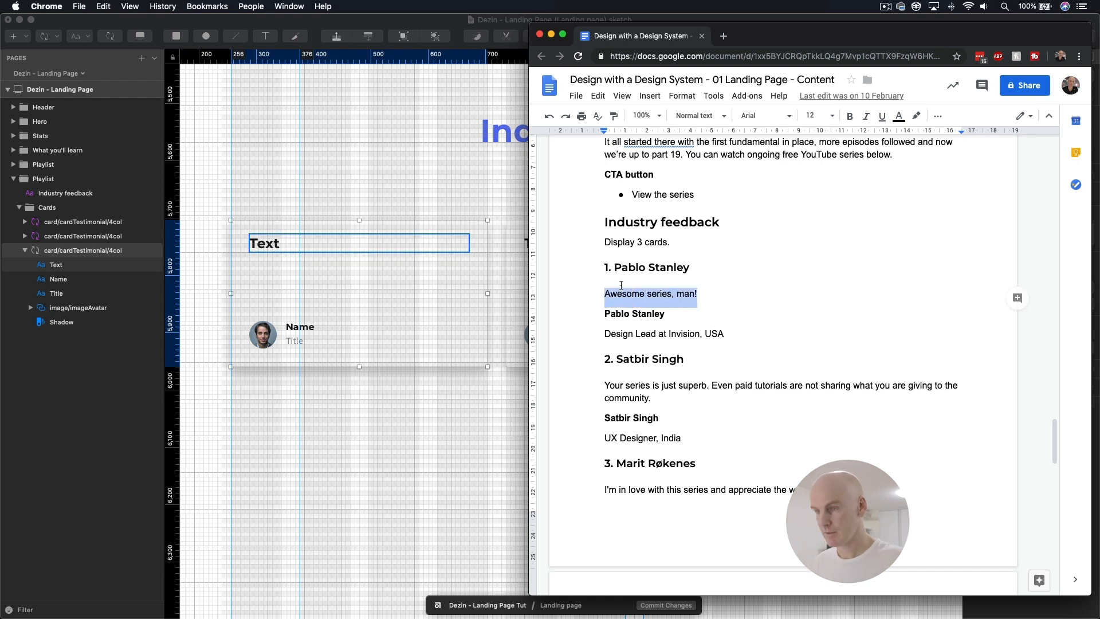
click(417, 261)
click(1002, 291)
key(super+v)
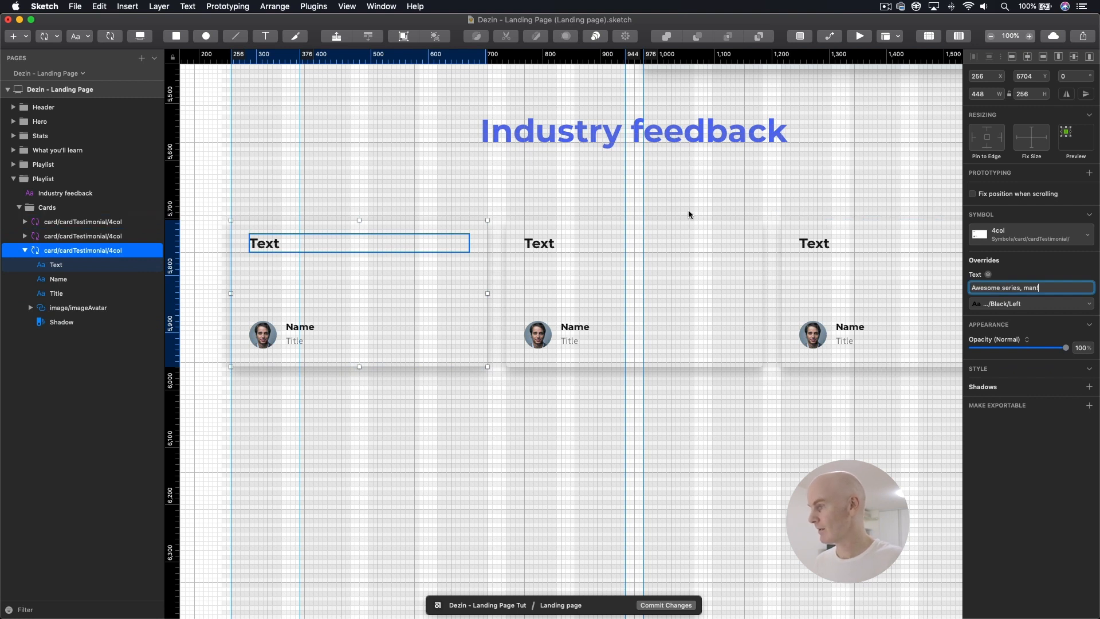
click(600, 215)
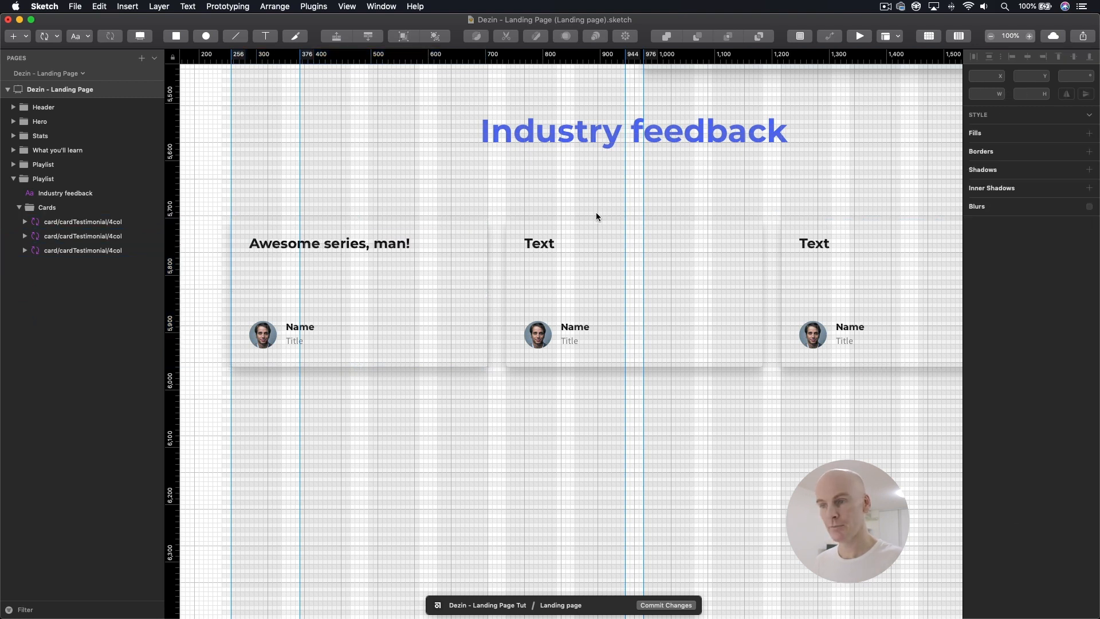
Step: Set the first card's Name override to the first testimonial author's name from the content document
double_click(306, 329)
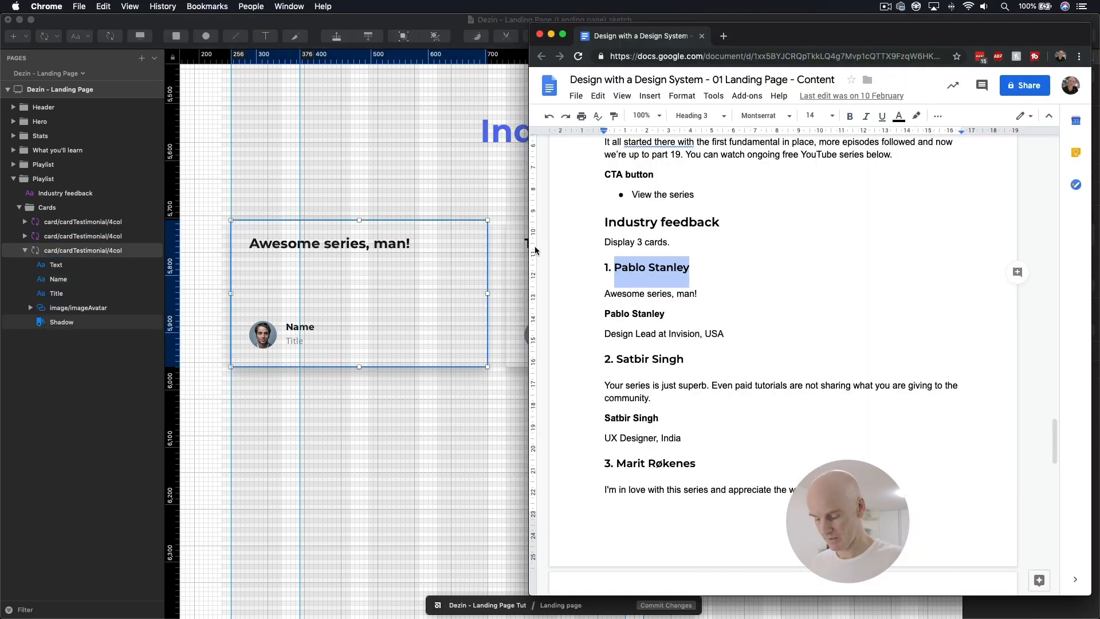
key(super+c)
key(super+Tab)
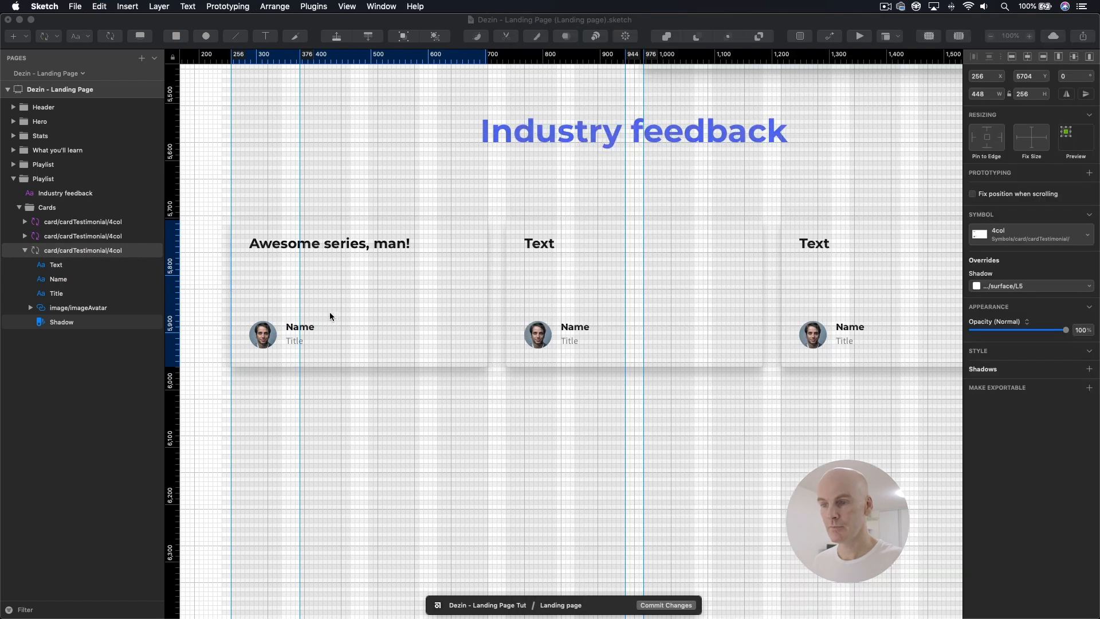
click(303, 331)
double_click(304, 332)
key(super+v)
click(370, 178)
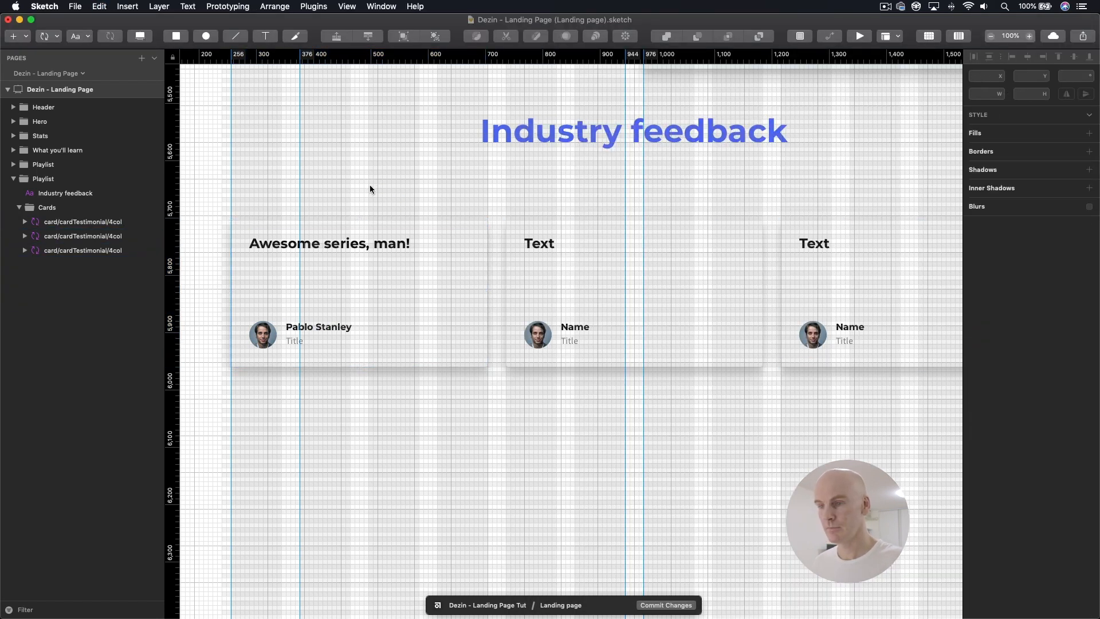
Step: Copy "Design Lead at Invision, USA" from the content document into the first card's Title override
key(super+Tab)
drag(726, 334, 602, 336)
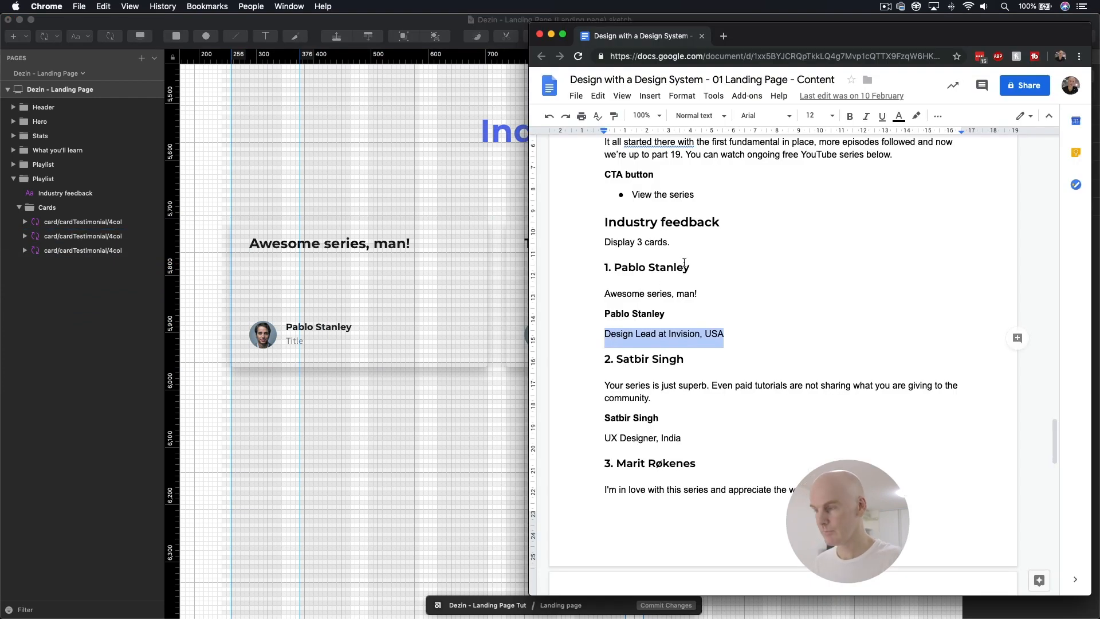
click(377, 331)
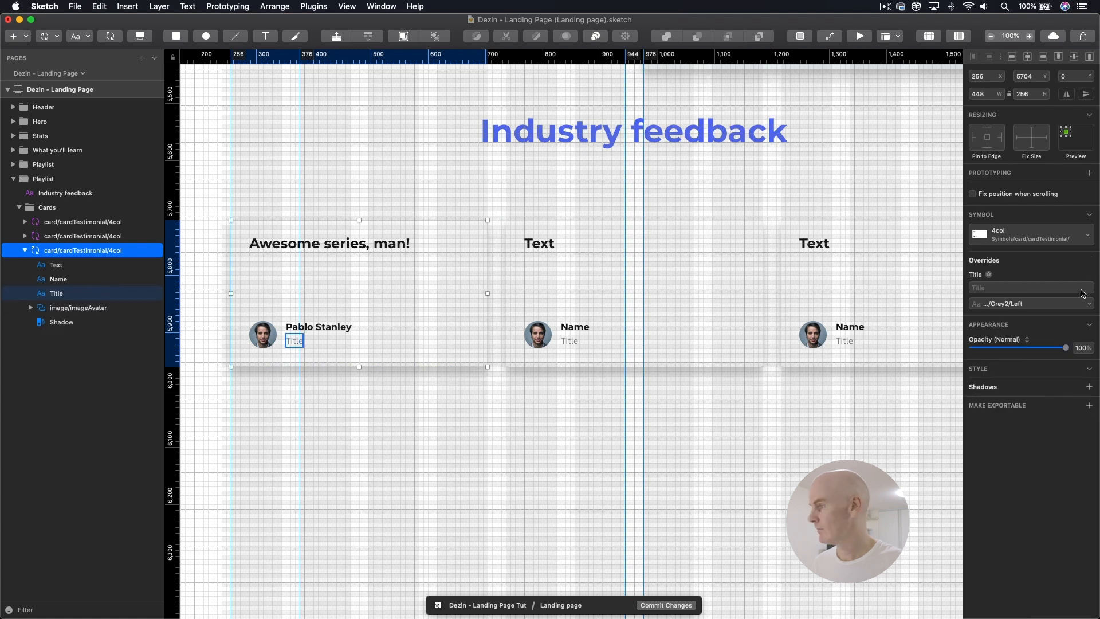
click(1008, 288)
key(super+v)
click(408, 214)
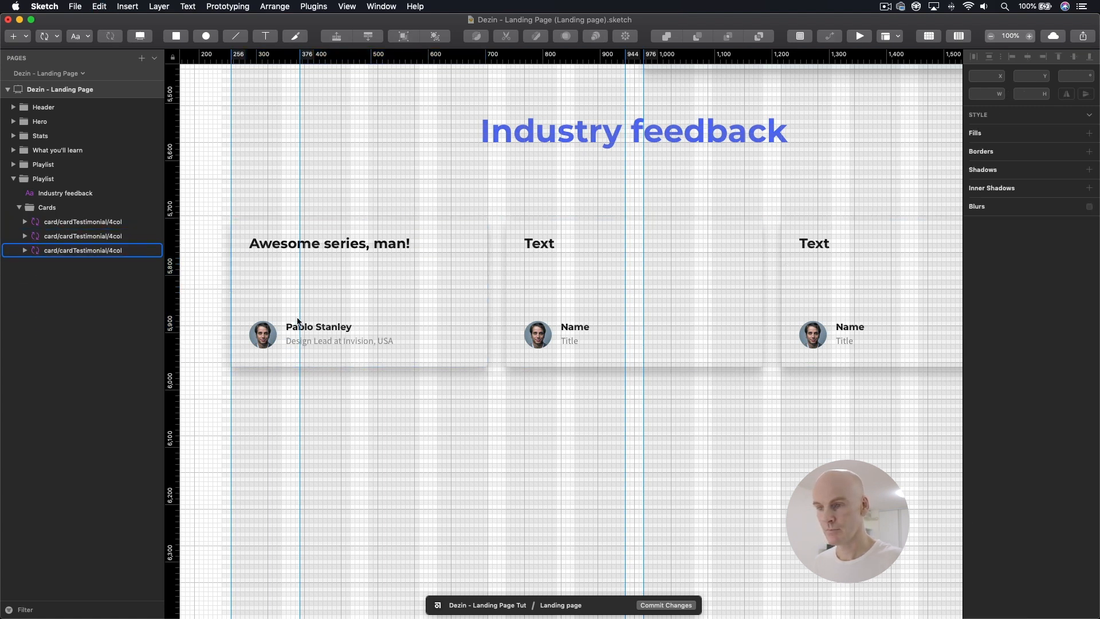
click(264, 339)
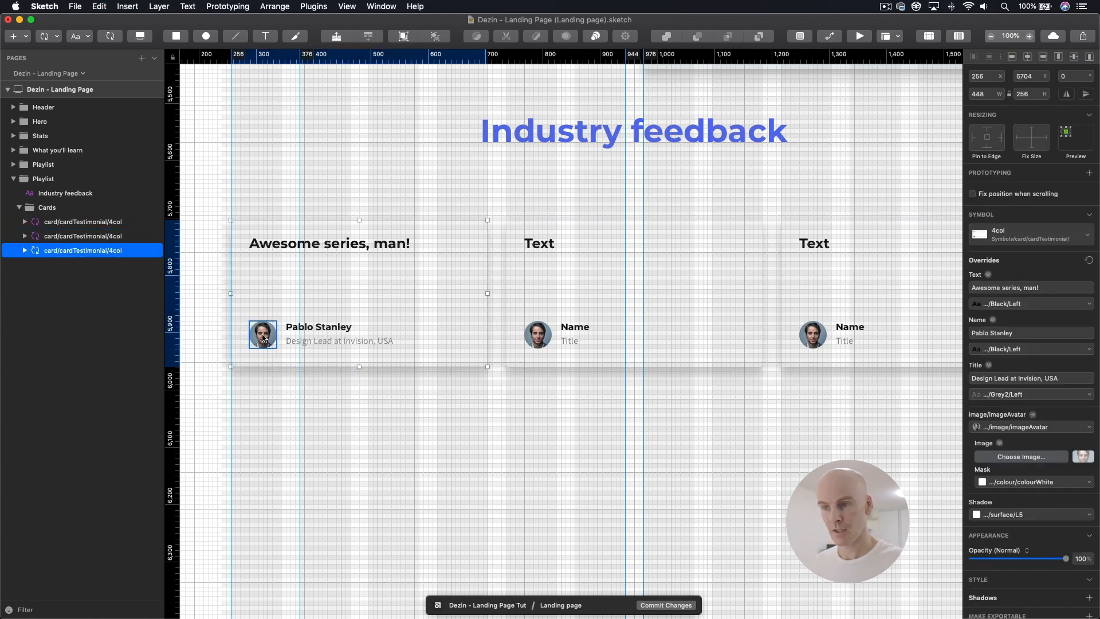
double_click(282, 276)
Step: Override the second card's text with the document's second quote, beginning "Your series is just superb. Even paid tutorials"
scroll(280, 215, right, 5)
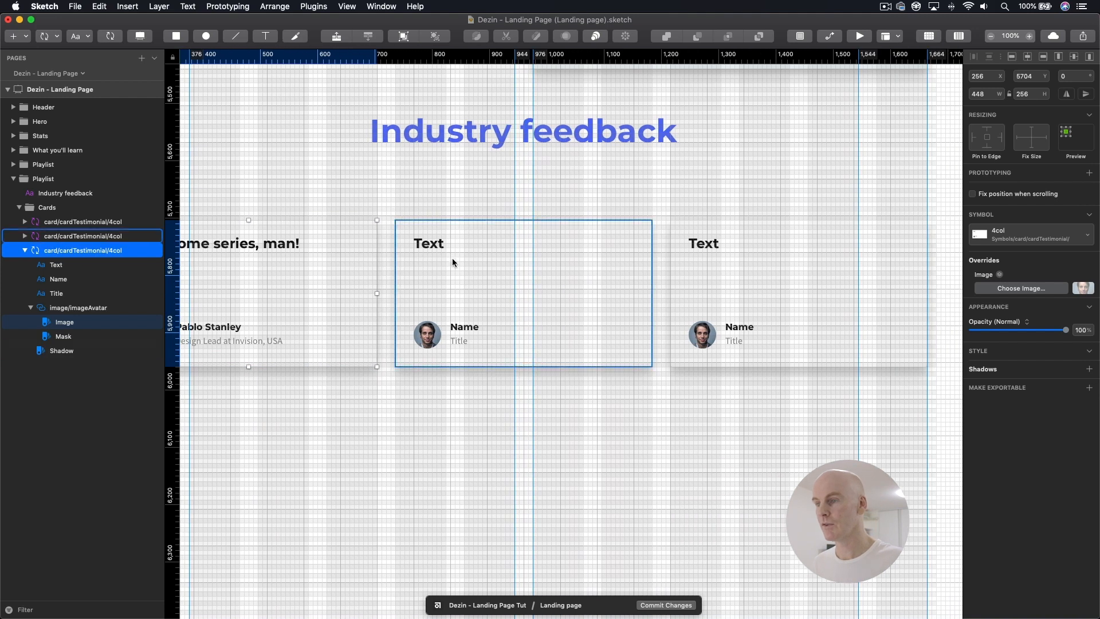
click(452, 258)
key(super+Tab)
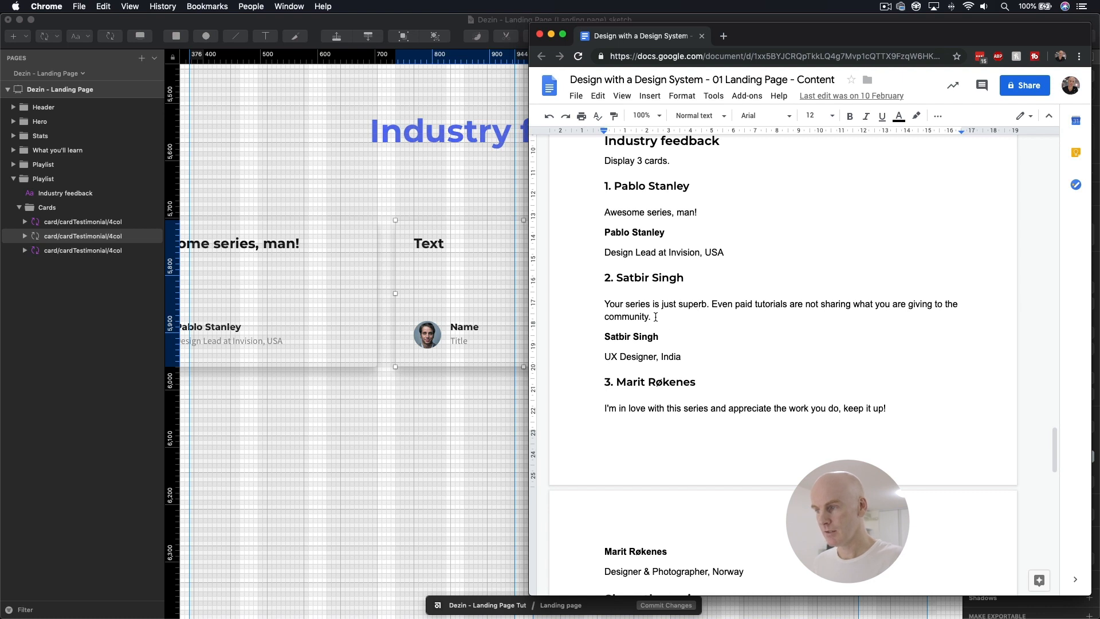
drag(689, 277, 617, 278)
drag(653, 316, 600, 309)
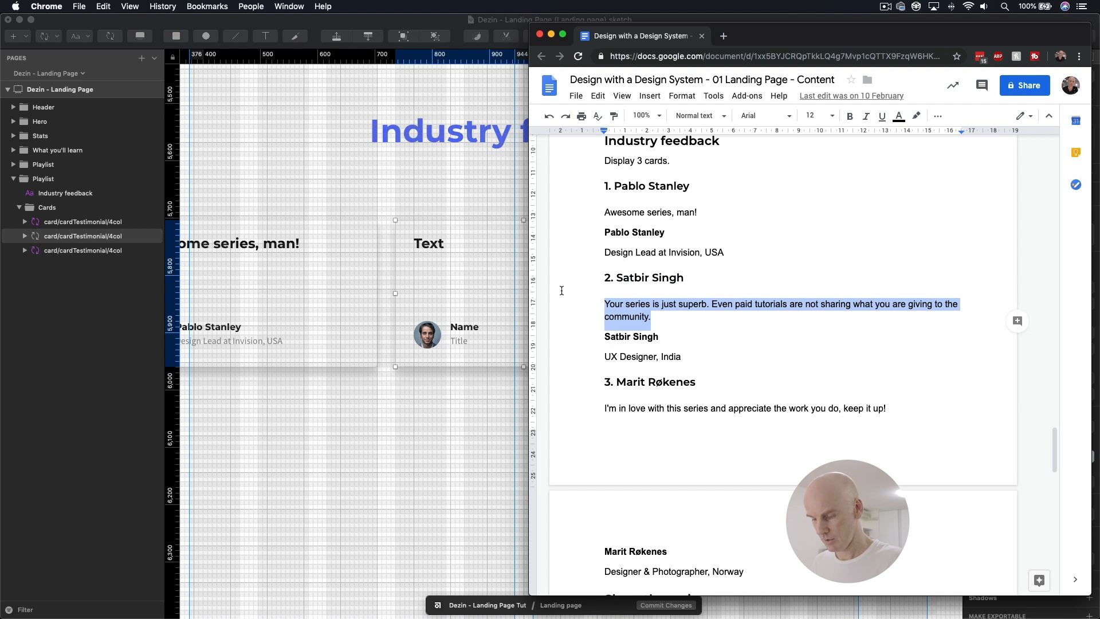
click(444, 247)
click(1017, 294)
key(cmd+v)
key(Return)
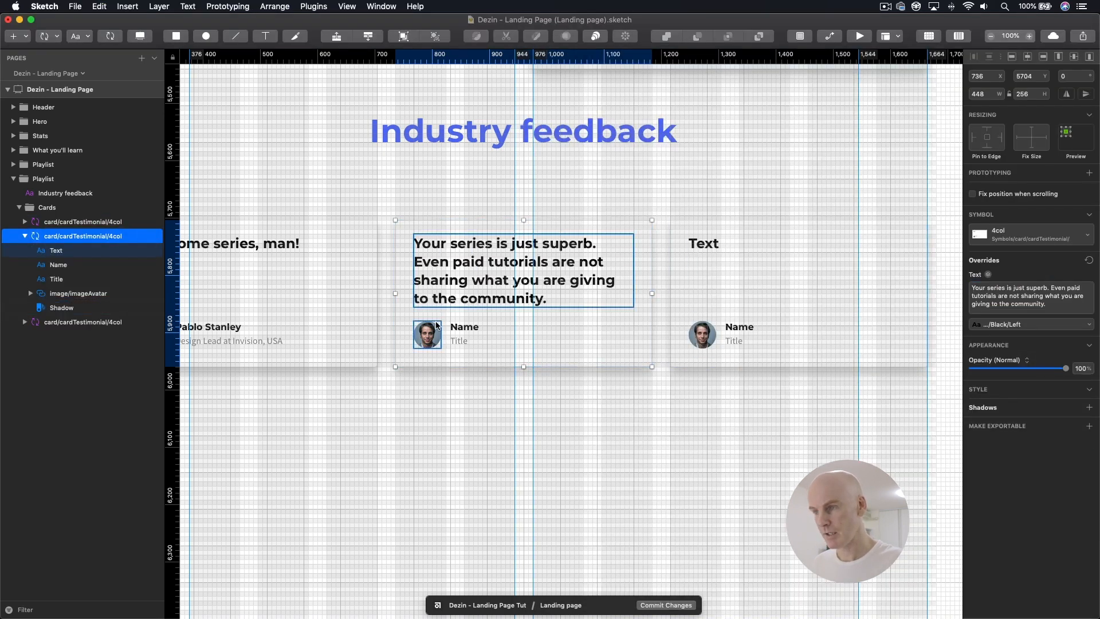
Step: Set the second card's Name override to the second testimonial author's name from the content document
click(464, 326)
key(cmd+Tab)
mouse_move(690, 278)
mouse_down()
mouse_move(607, 279)
mouse_move(617, 279)
mouse_up()
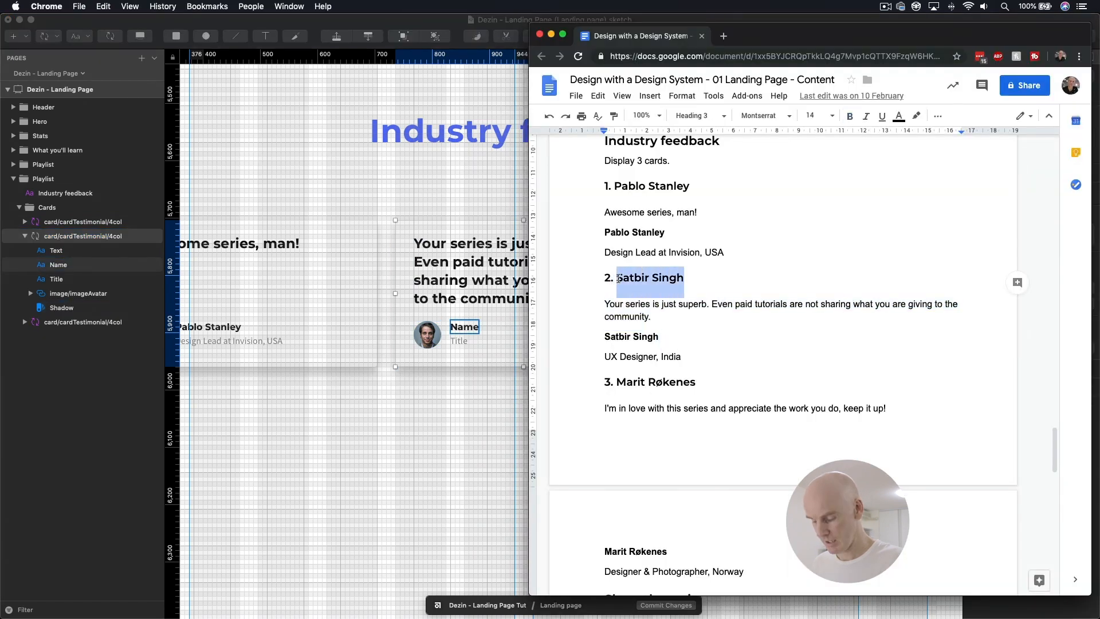
click(475, 306)
click(1020, 287)
key(super+v)
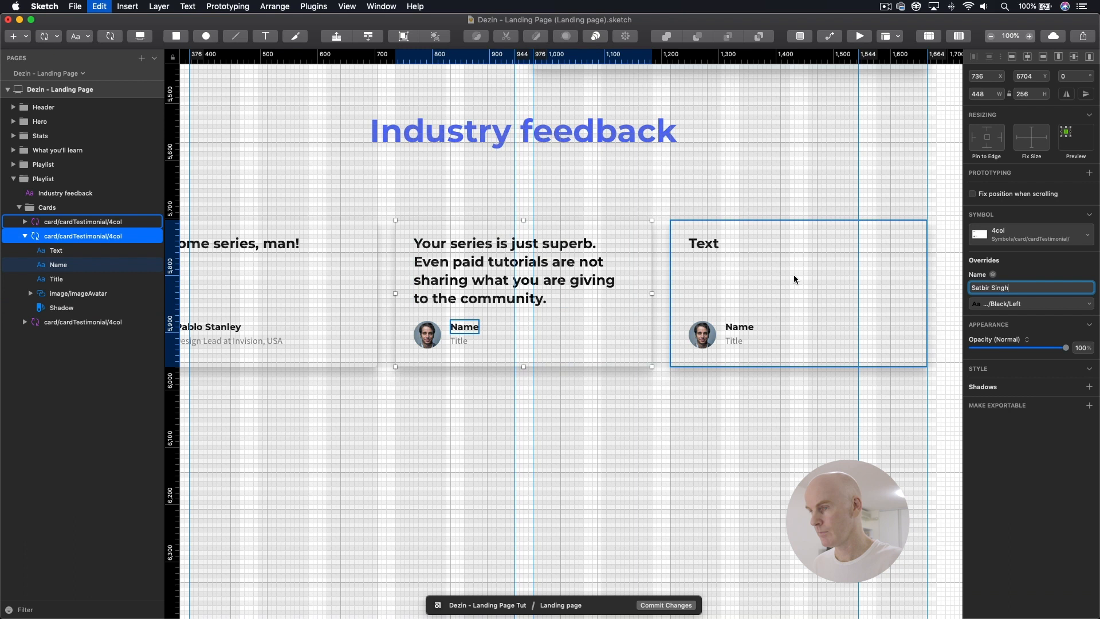
click(577, 279)
Step: Copy "UX Designer, India" from the content document into the second card's Title override
key(super+Tab)
drag(682, 357, 586, 336)
key(super+c)
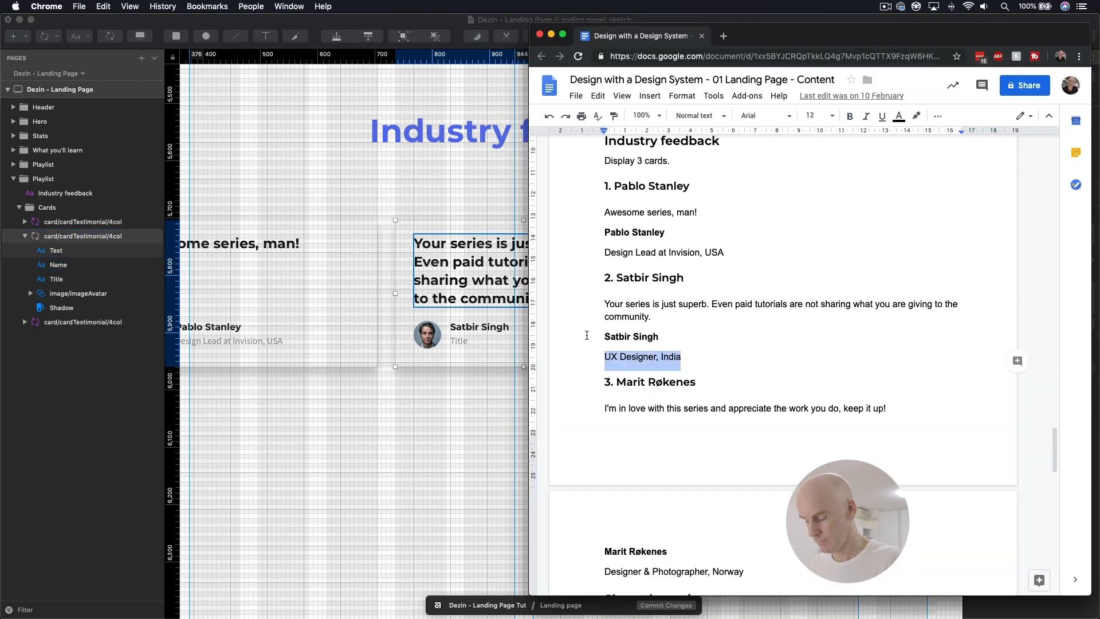
click(493, 329)
click(464, 343)
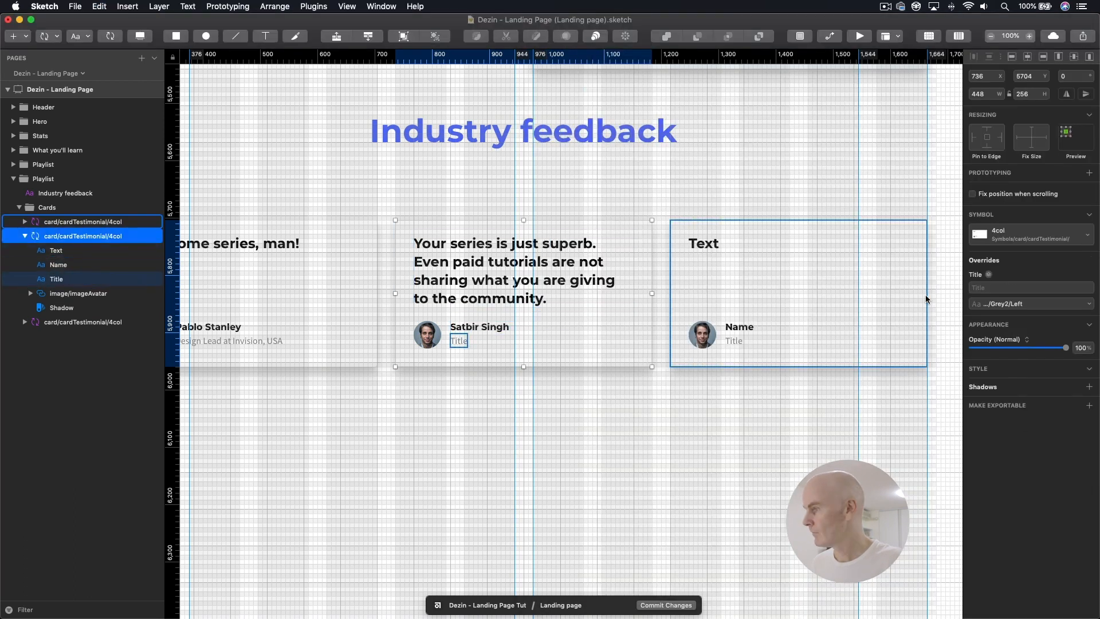
click(979, 287)
key(super+v)
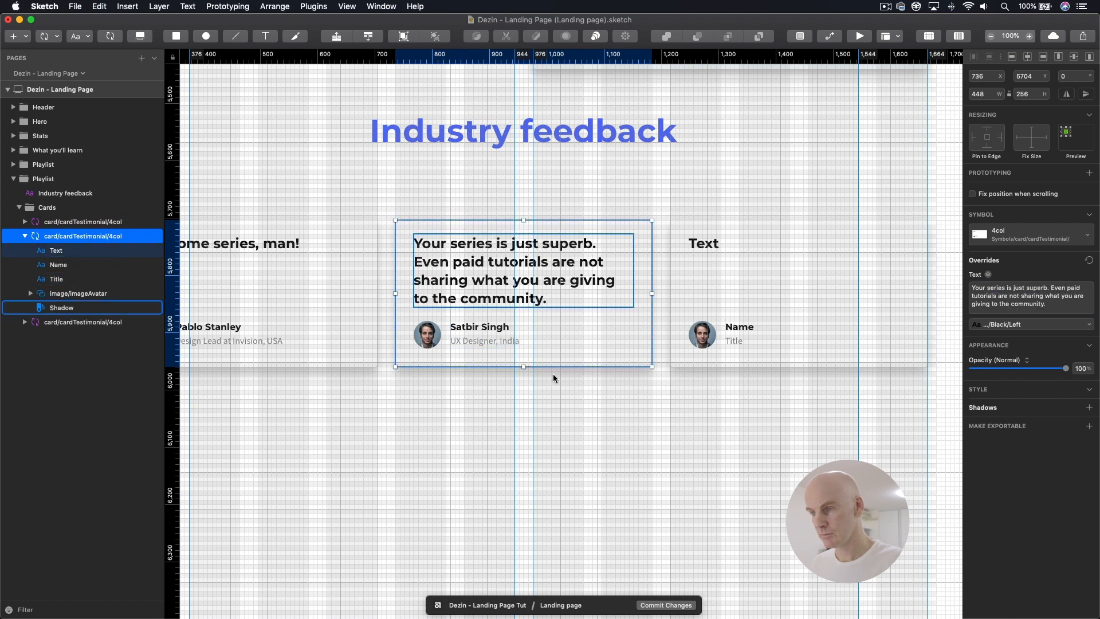
click(553, 373)
Step: Override the third card's text with the document's third quote, "I'm in love with this series and appreciate the work you do, keep it up!"
scroll(553, 334, right, 4)
click(597, 243)
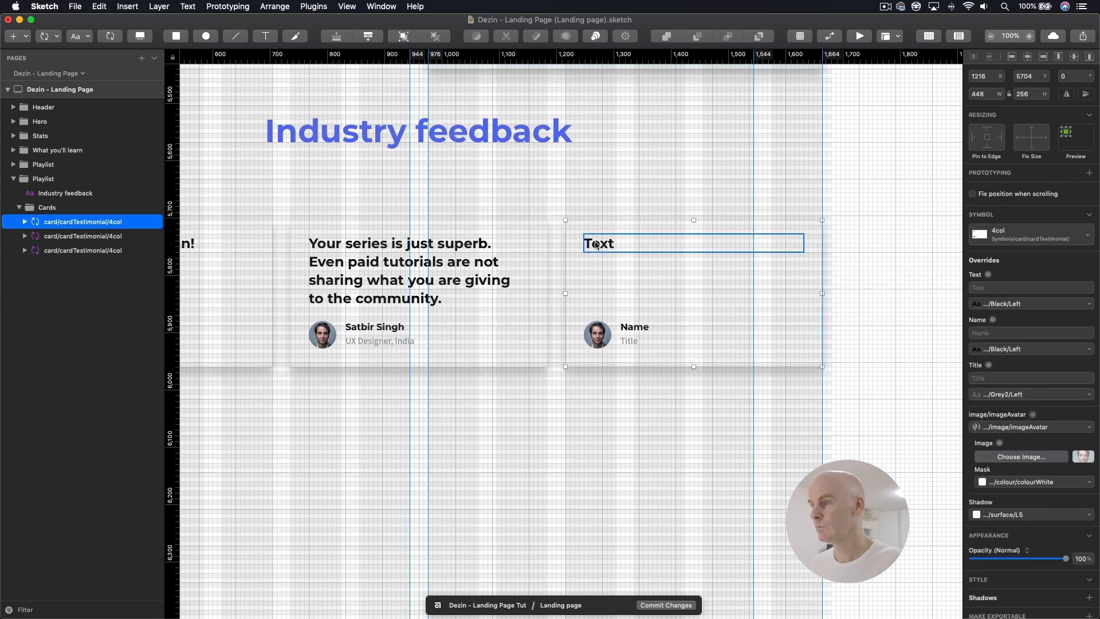
key(super+Tab)
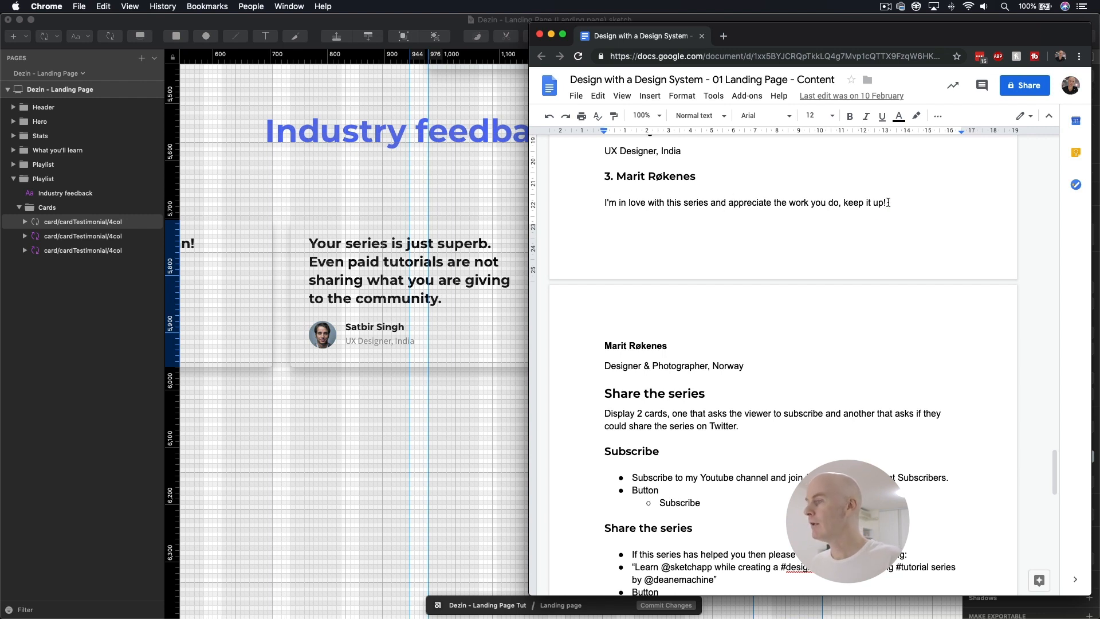
drag(888, 202, 593, 203)
key(super+c)
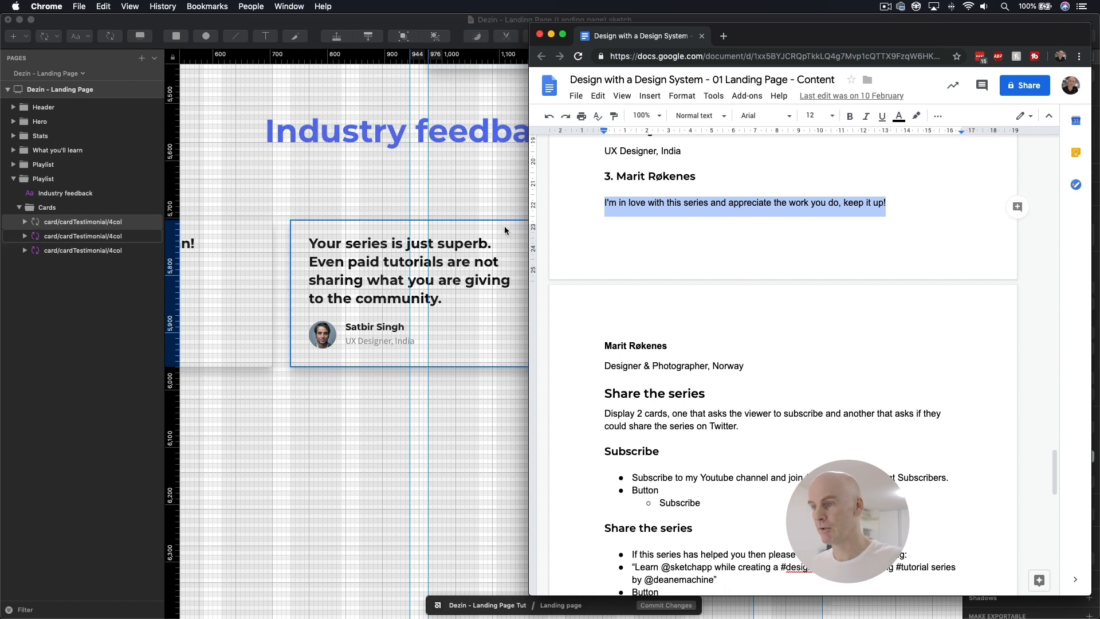
key(super+Tab)
click(606, 244)
double_click(606, 244)
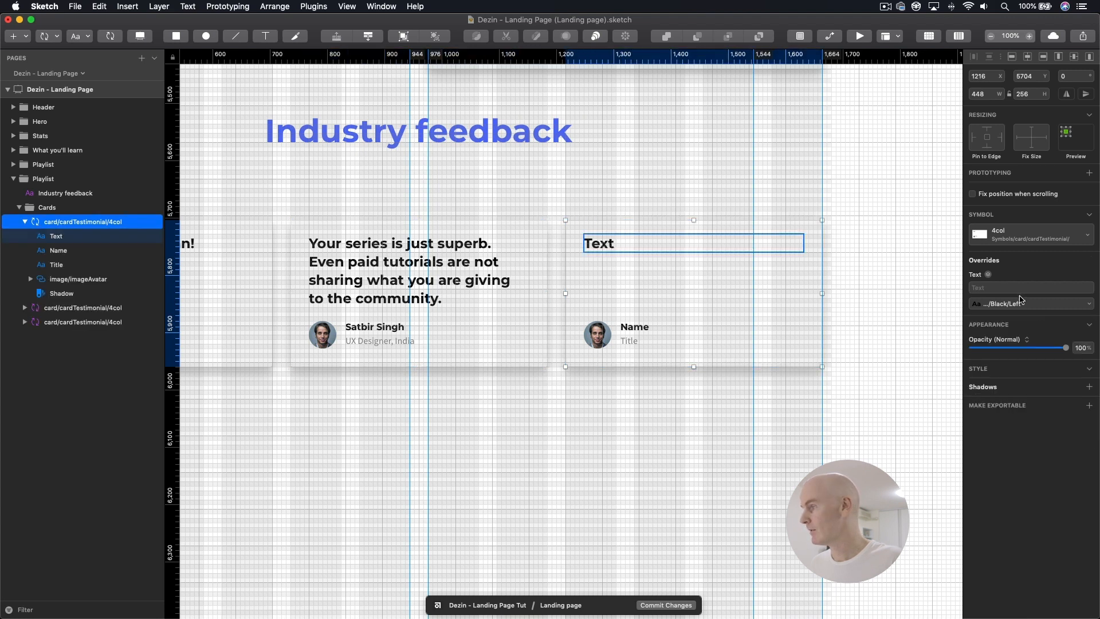
key(super+v)
key(Return)
Step: Set the third card's Name override to the third testimonial author's name from the content document
key(super+Tab)
mouse_move(697, 176)
mouse_down()
mouse_move(602, 177)
mouse_move(616, 176)
mouse_up()
key(super+c)
key(super+Tab)
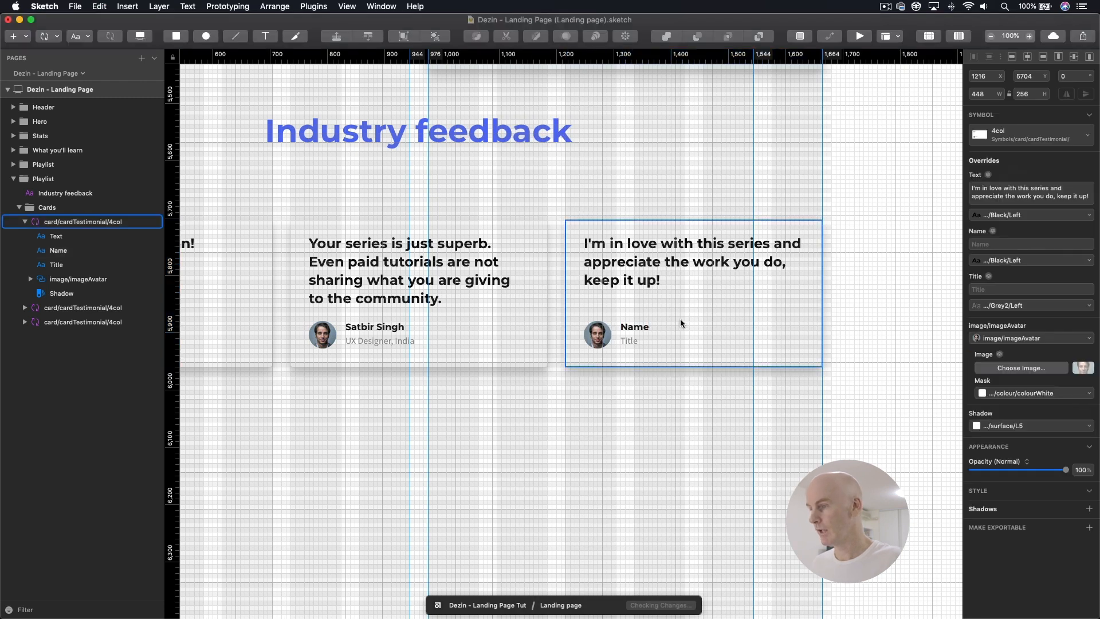
double_click(635, 326)
click(1025, 287)
key(super+v)
key(Return)
Step: Copy "Designer & Photographer, Norway" from the content document into the third card's Title override
key(super+Tab)
drag(679, 347, 677, 347)
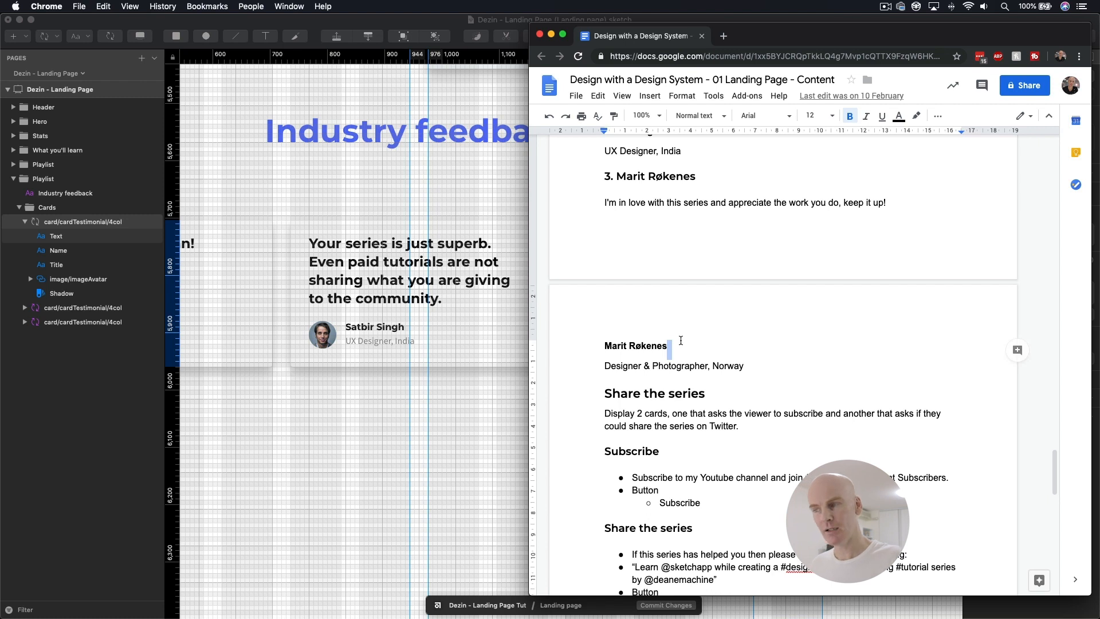
drag(744, 367, 604, 363)
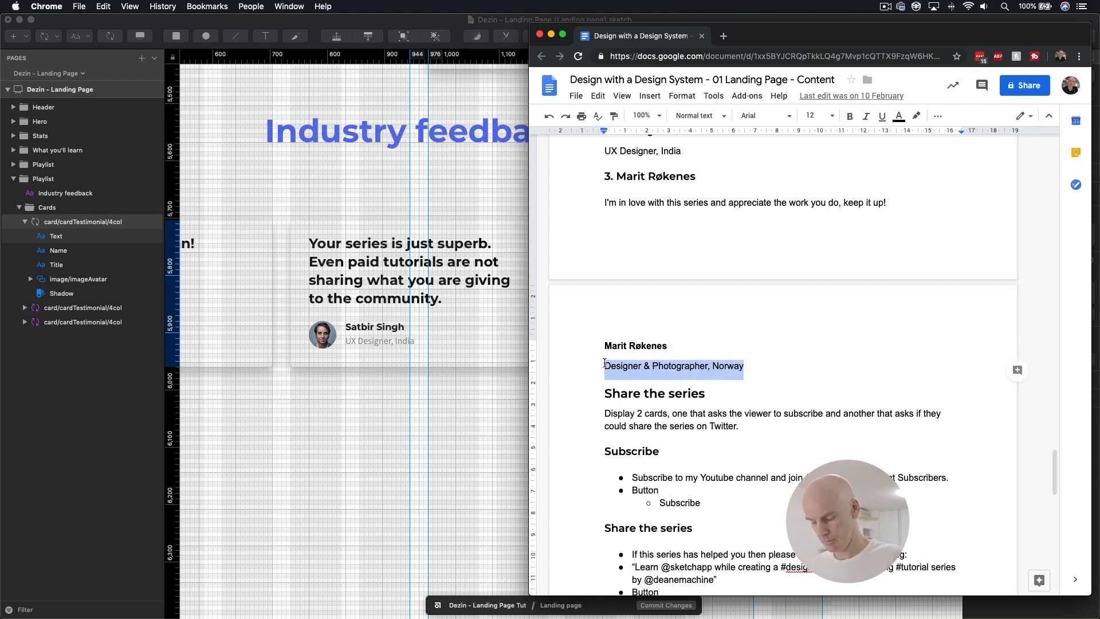
click(443, 286)
click(630, 339)
double_click(629, 345)
key(super+v)
click(630, 325)
click(645, 448)
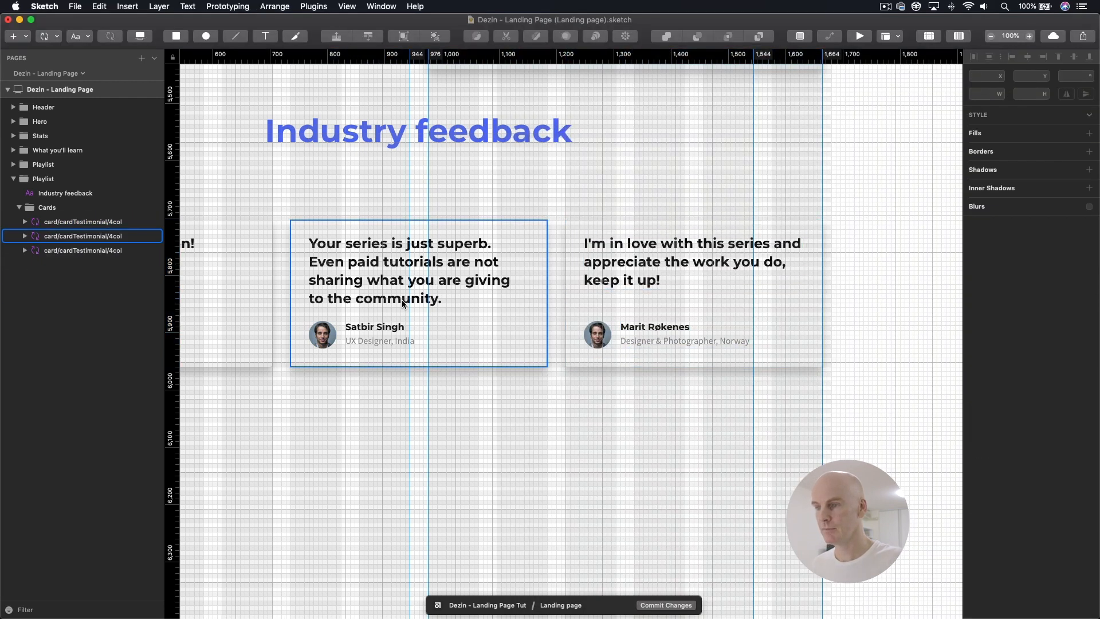
Step: Replace the first card's avatar image override with the first testimonial author's picture from the Avatars folder
scroll(401, 301, left, 6)
click(370, 337)
double_click(371, 337)
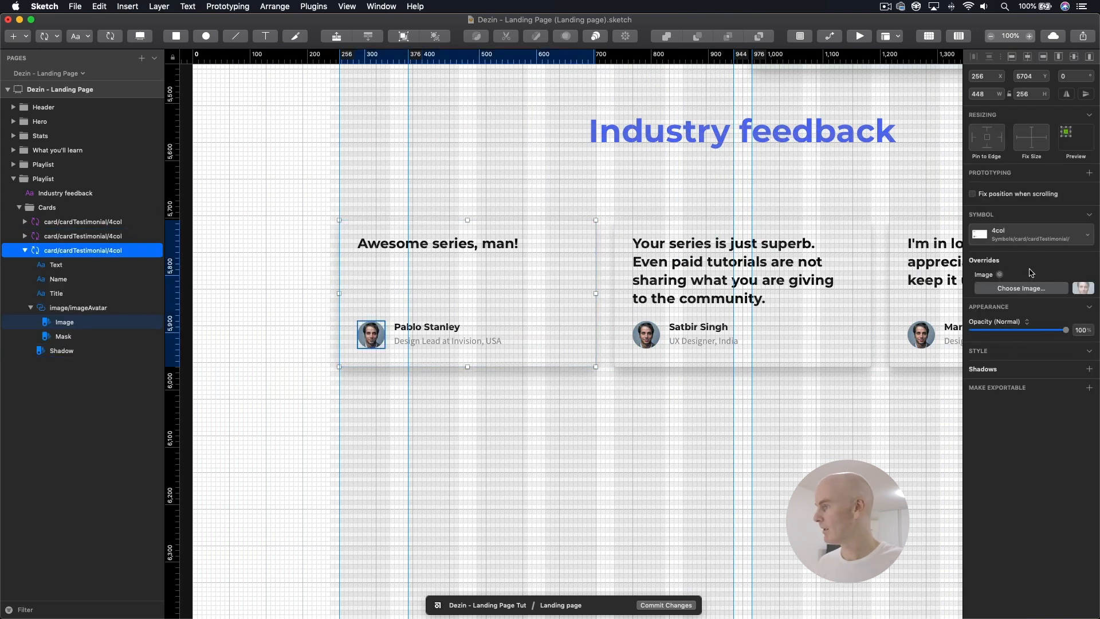
key(super+Tab)
click(803, 165)
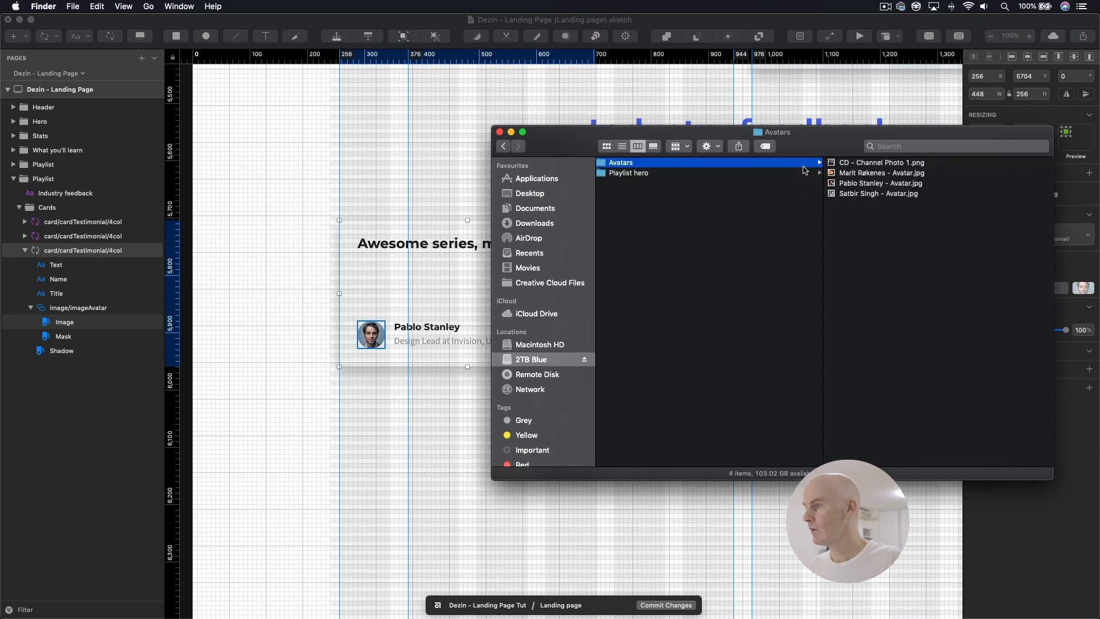
click(859, 185)
mouse_move(760, 182)
mouse_down()
mouse_move(421, 293)
mouse_move(1098, 312)
mouse_move(1089, 277)
mouse_move(1083, 288)
mouse_up()
key(super+Tab)
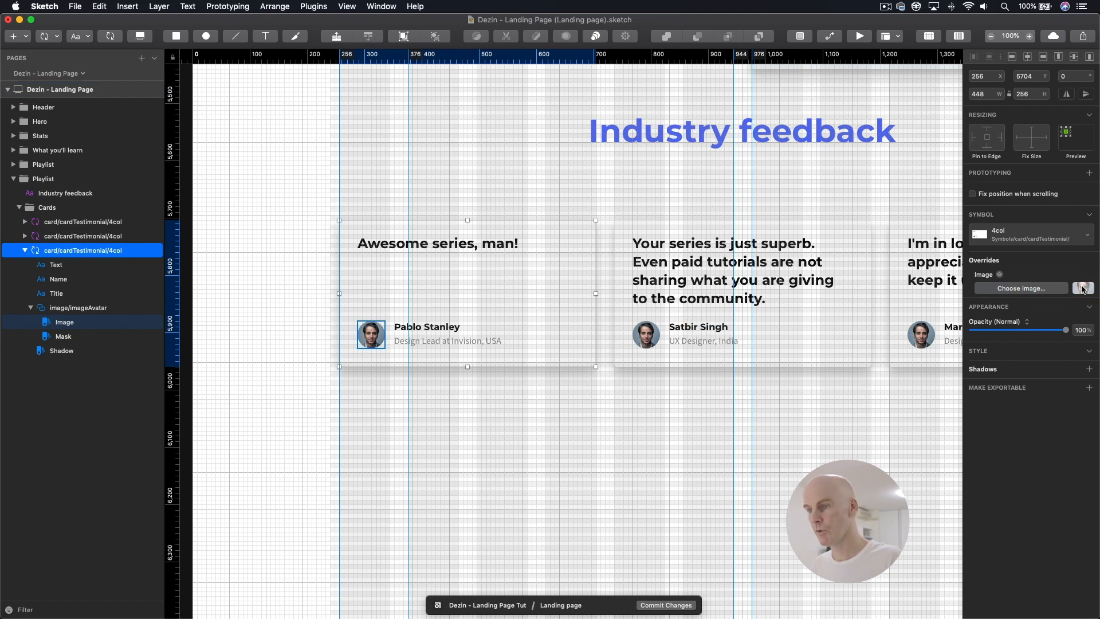
Step: Replace the second card's avatar image override with the second testimonial author's picture from the Avatars folder
click(459, 340)
scroll(448, 278, right, 4)
scroll(449, 282, right, 3)
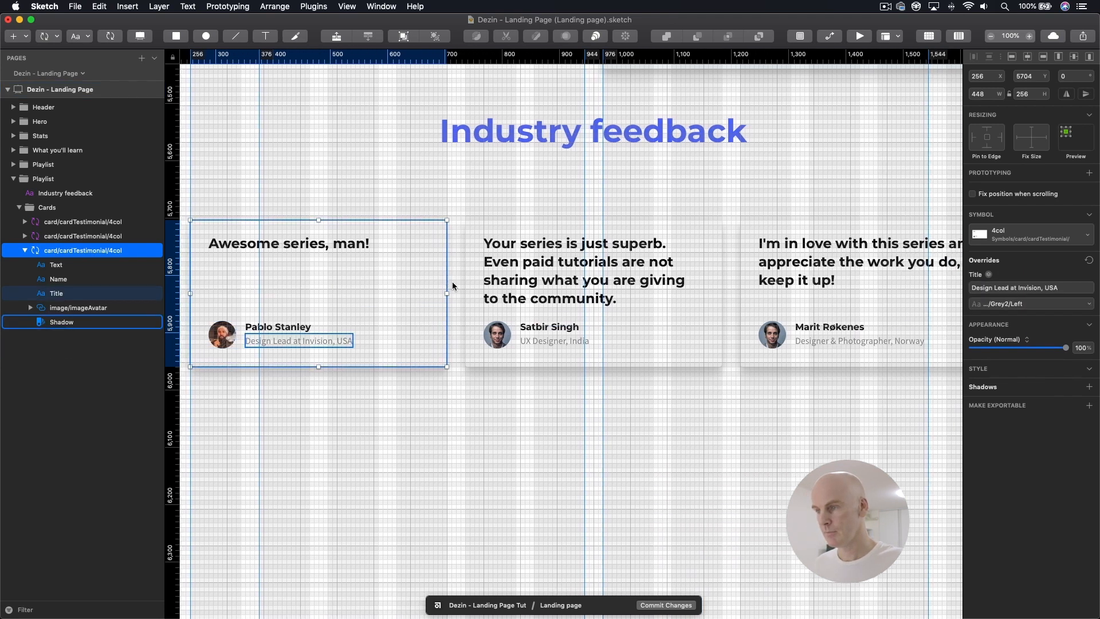
click(499, 337)
double_click(499, 337)
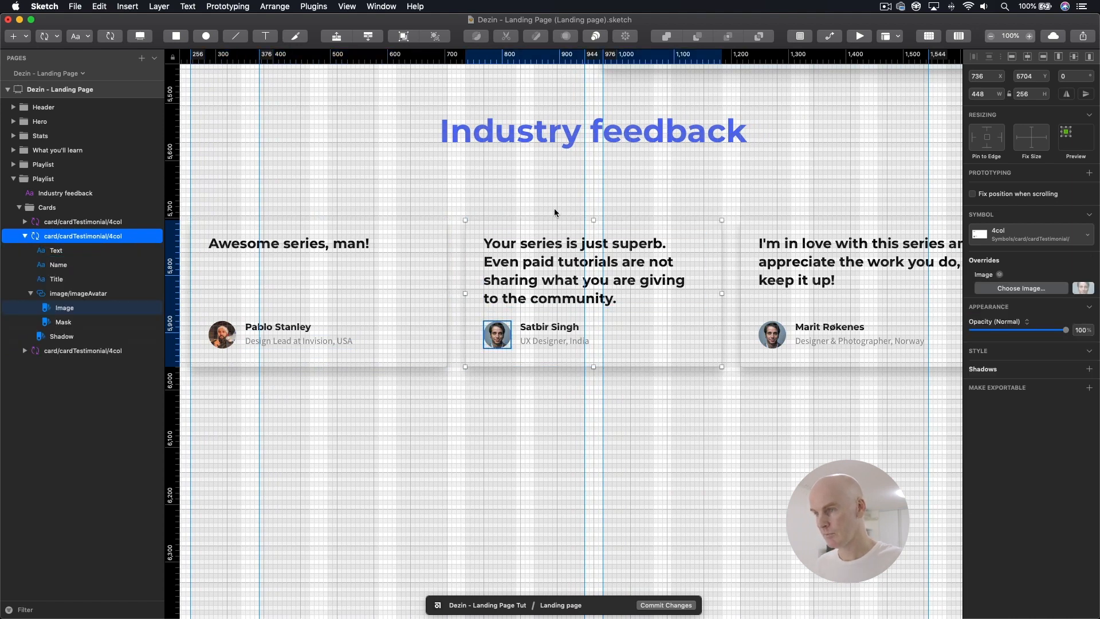
key(ctrl+Up)
click(823, 173)
mouse_move(725, 194)
mouse_down()
mouse_move(380, 269)
mouse_move(487, 337)
mouse_move(1081, 290)
mouse_up()
Step: Replace the third card's avatar image override with the third testimonial author's picture from the Avatars folder
scroll(620, 308, right, 8)
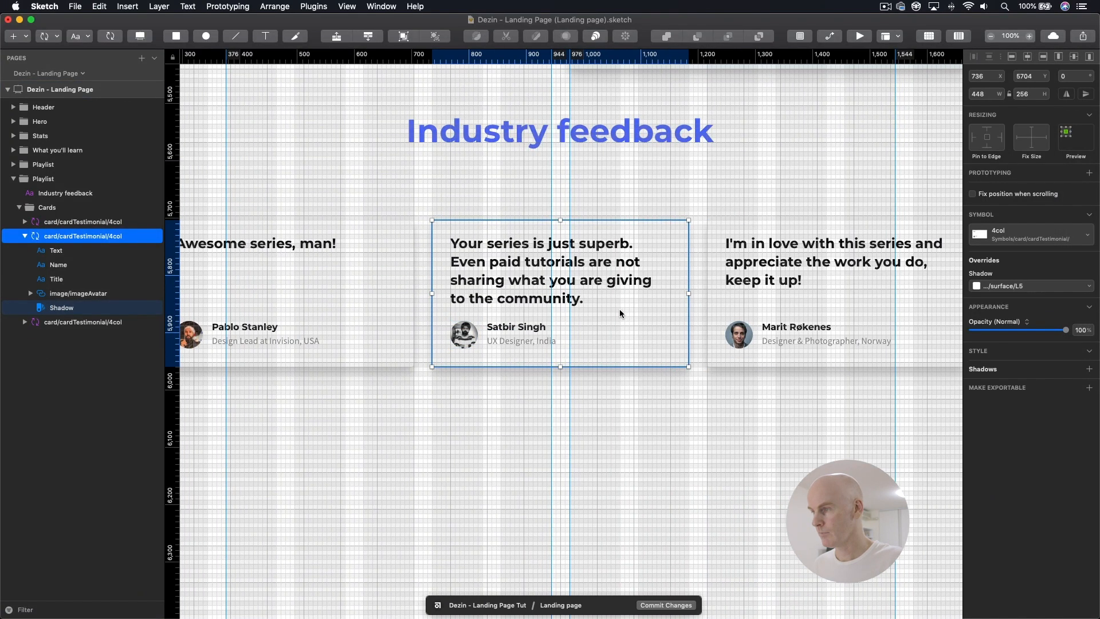
click(540, 327)
double_click(480, 333)
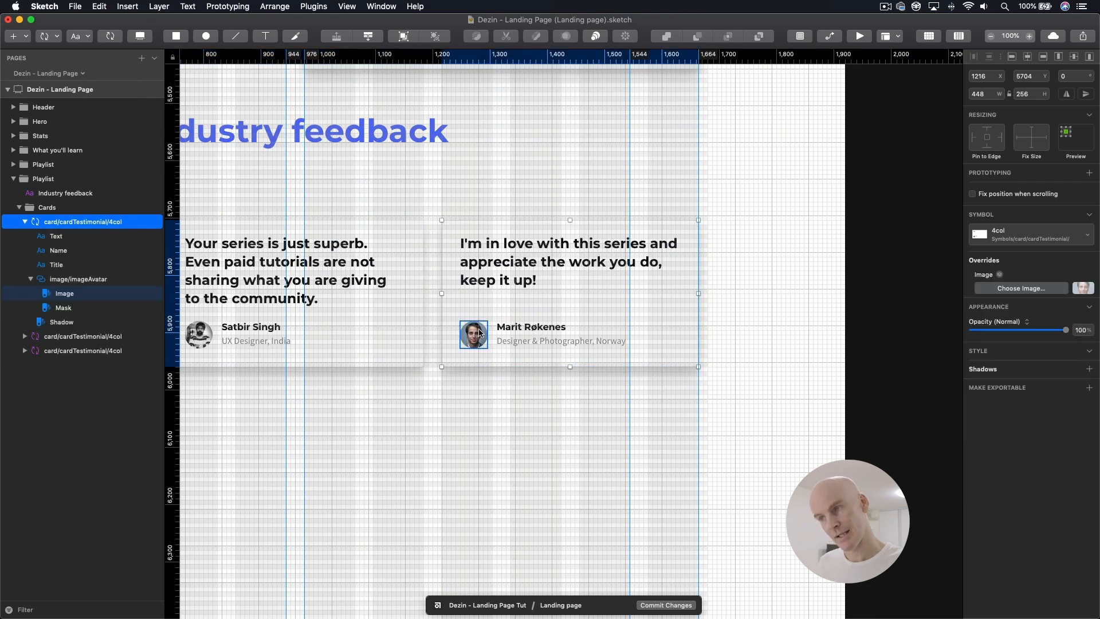
key(super+Tab)
mouse_move(760, 175)
mouse_down()
mouse_move(396, 298)
mouse_move(464, 335)
mouse_move(1054, 320)
mouse_move(1043, 299)
mouse_up()
click(513, 370)
click(505, 280)
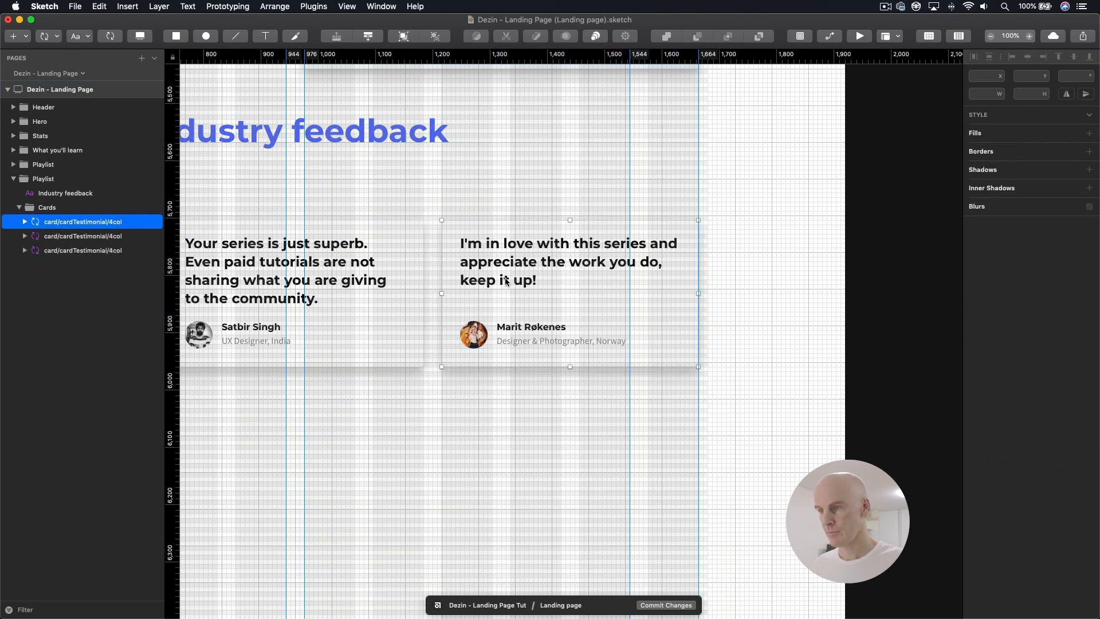
Step: Hide the layout columns and grid, and remove all vertical guides from the landing page artboard
key(super+minus)
scroll(505, 281, left, 5)
scroll(505, 281, down, 3)
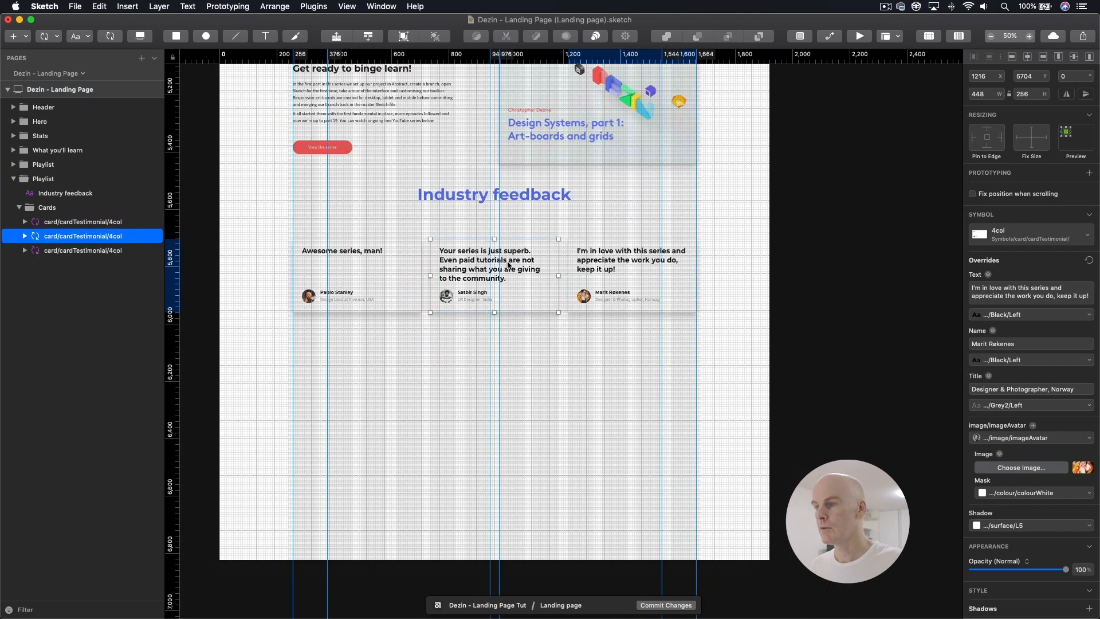
click(505, 281)
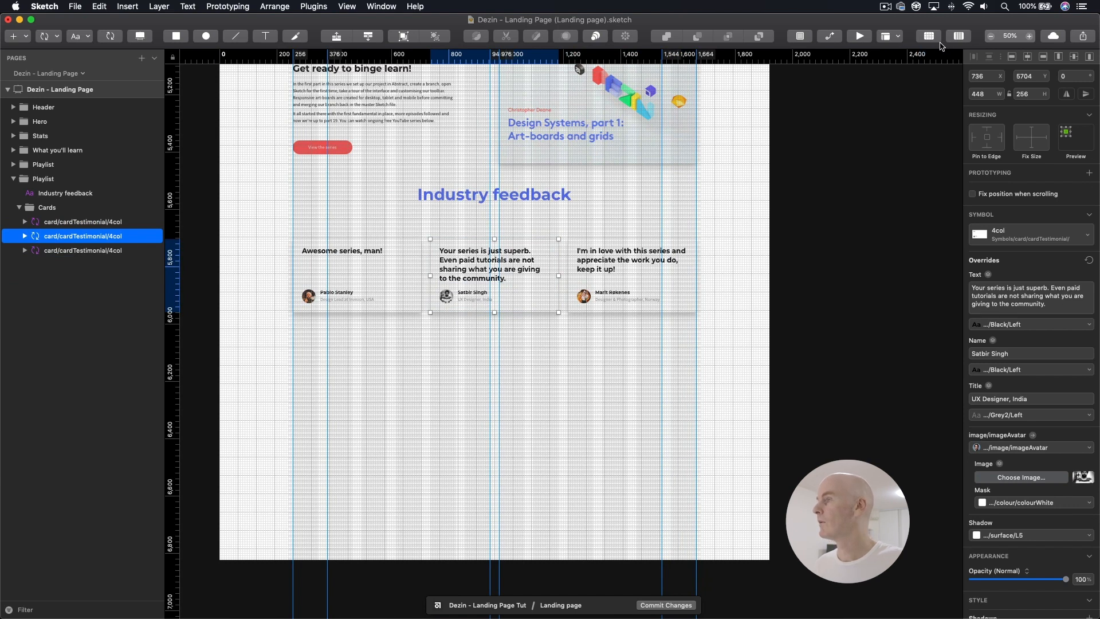
key(ctrl+l)
double_click(531, 269)
key(ctrl+g)
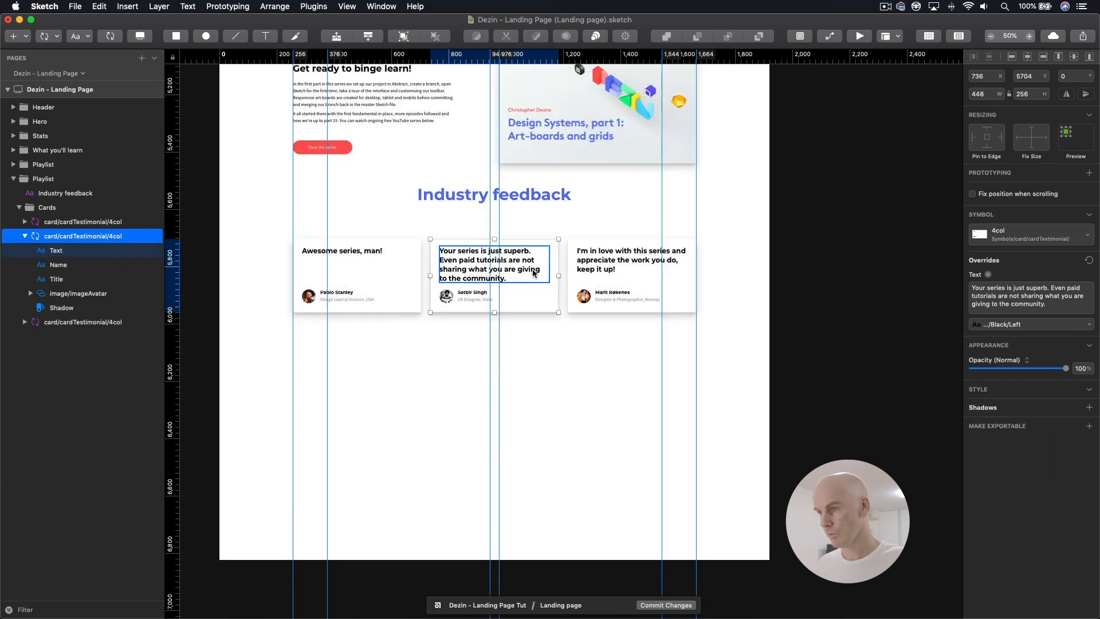
right_click(481, 62)
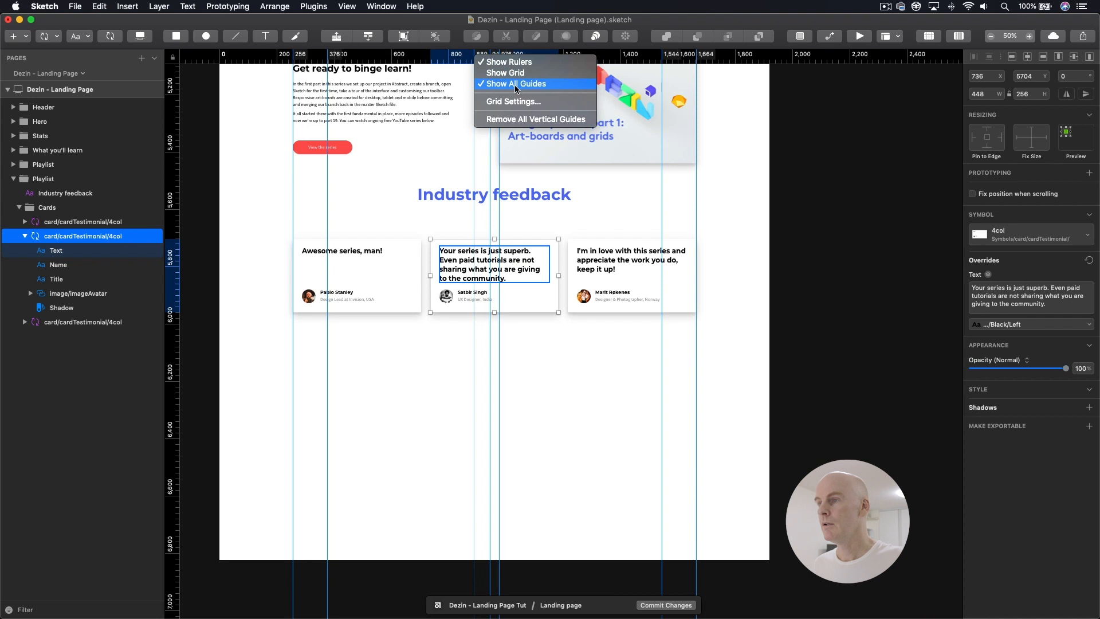
click(516, 115)
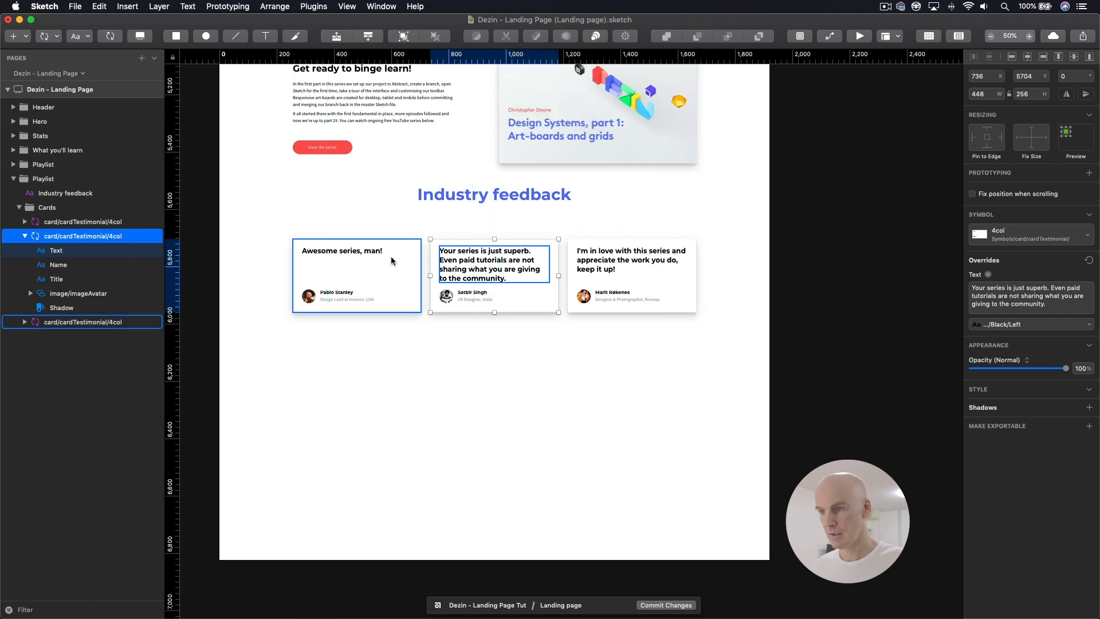
Step: Move the Cards group up closer to the "Industry feedback" heading, to Y 5648
click(358, 287)
click(55, 208)
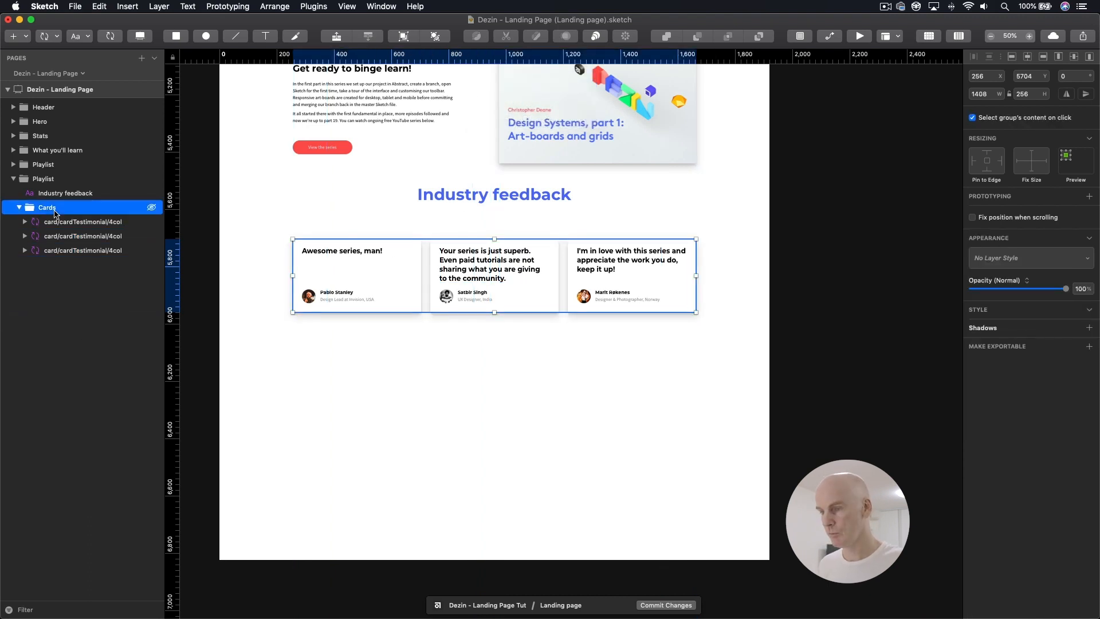
key(Up)
key(Up)
key(Up)
key(Up)
key(Up)
key(Up)
key(Up)
key(Up)
key(Up)
key(Up)
key(Up)
key(Up)
key(Up)
key(Up)
key(Up)
key(Up)
key(Up)
key(Up)
key(Up)
key(Up)
key(Up)
key(Up)
key(Up)
key(Up)
key(Up)
key(Up)
key(Up)
key(Up)
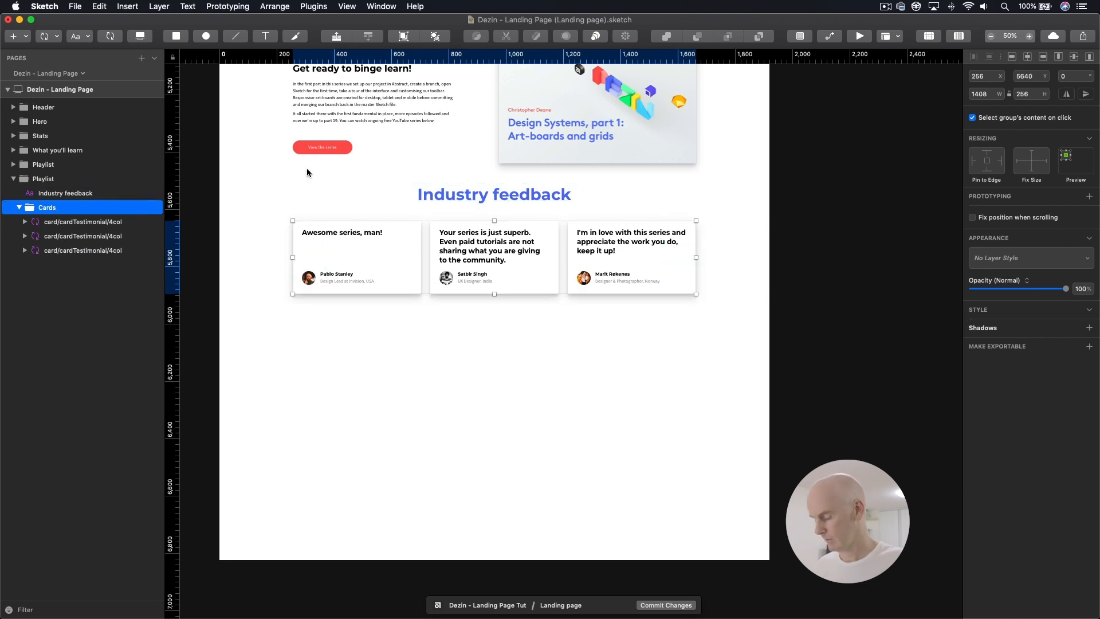
key(Down)
key(Down)
key(Down)
key(Down)
key(Down)
key(Down)
key(Down)
key(Down)
click(493, 195)
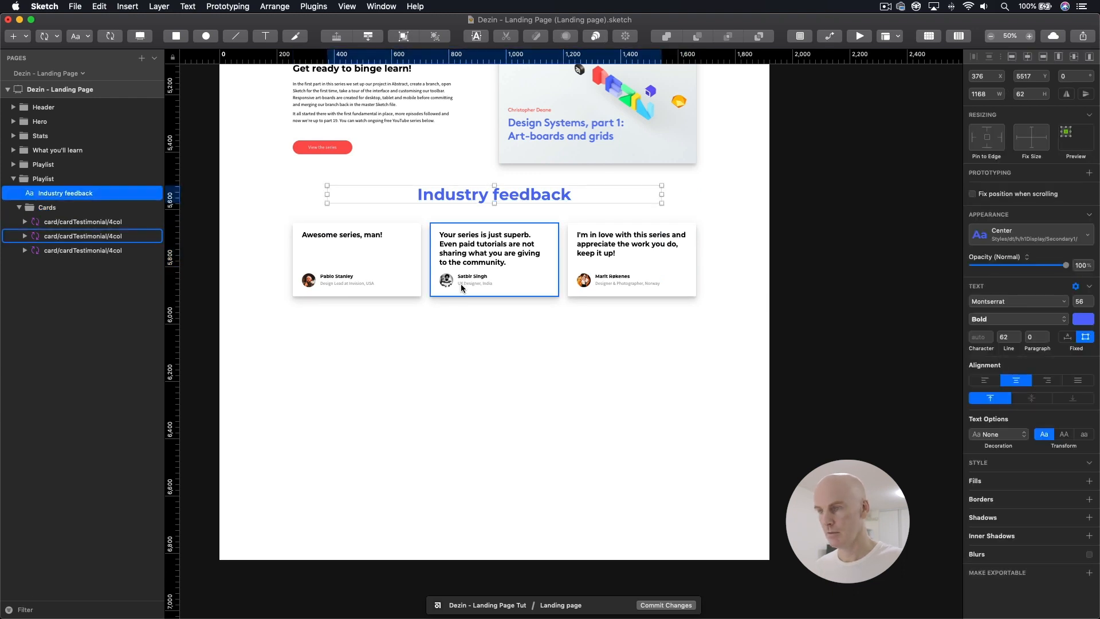
click(380, 267)
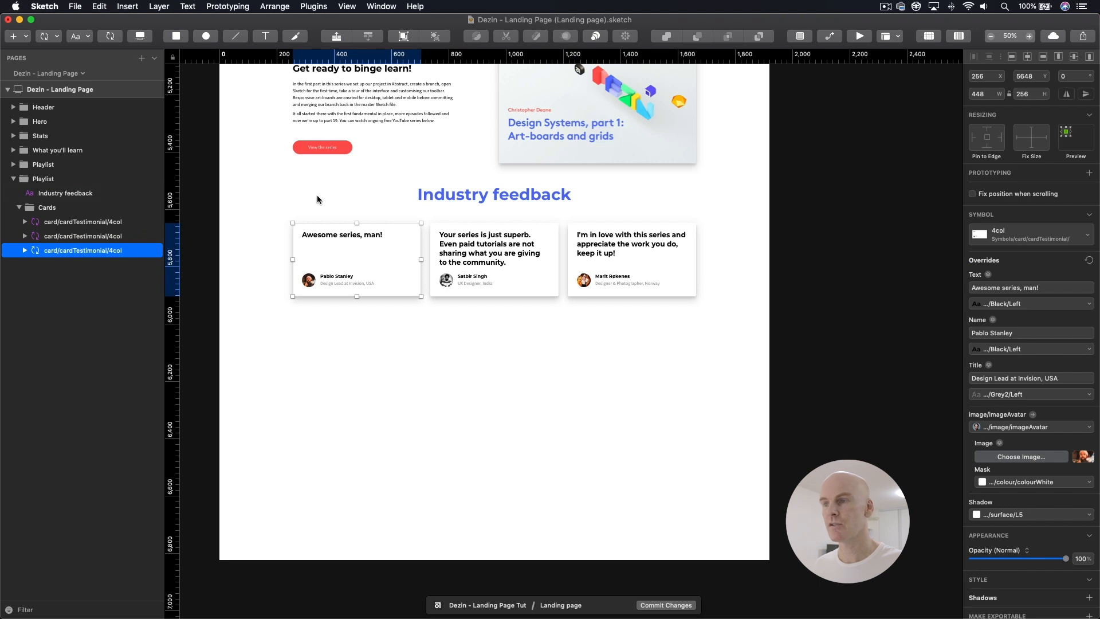
Step: Copy the border/borderHorz/LightGrey1/1px symbol from the 06 Plugins group and paste it beneath the Cards group in the Industry feedback section
scroll(317, 198, up, 5)
click(370, 178)
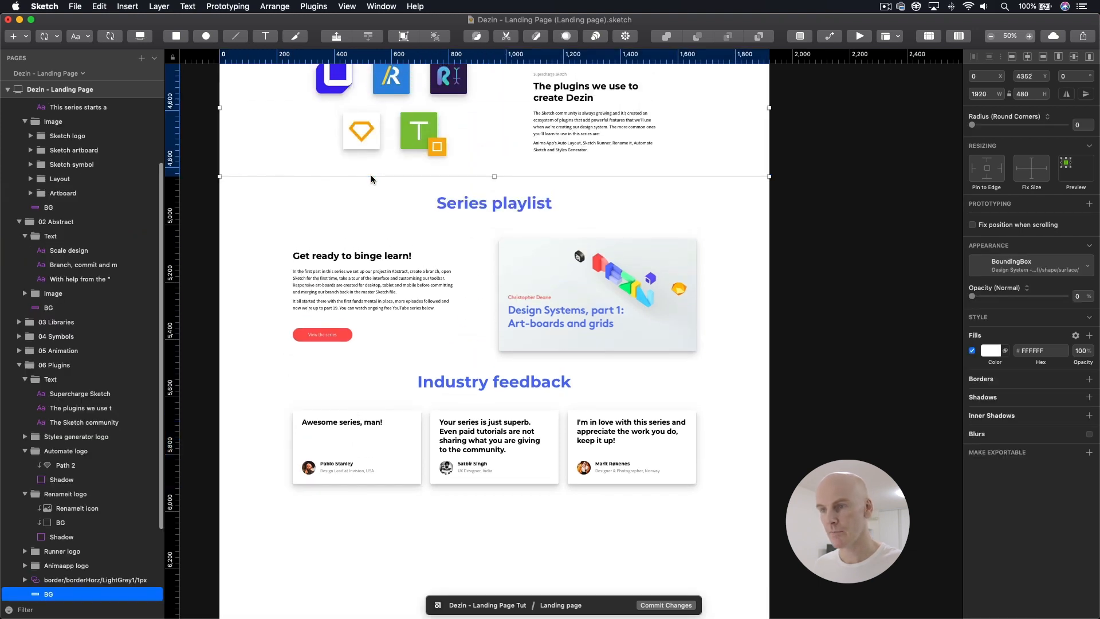
scroll(87, 487, down, 3)
click(86, 479)
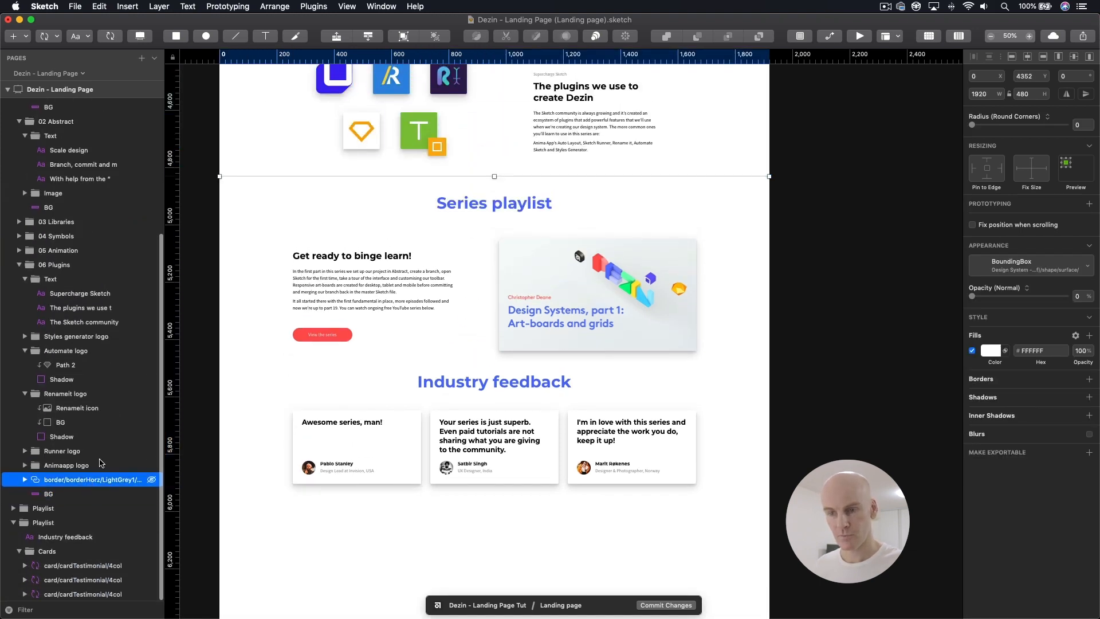
scroll(336, 210, down, 2)
scroll(349, 204, down, 5)
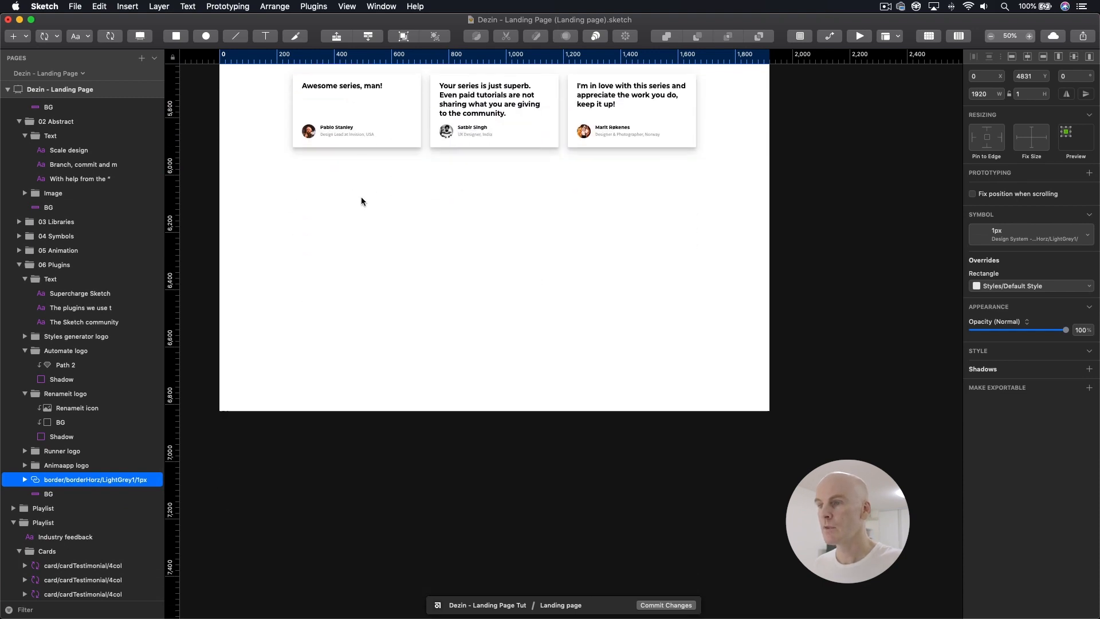
scroll(372, 240, up, 3)
click(390, 282)
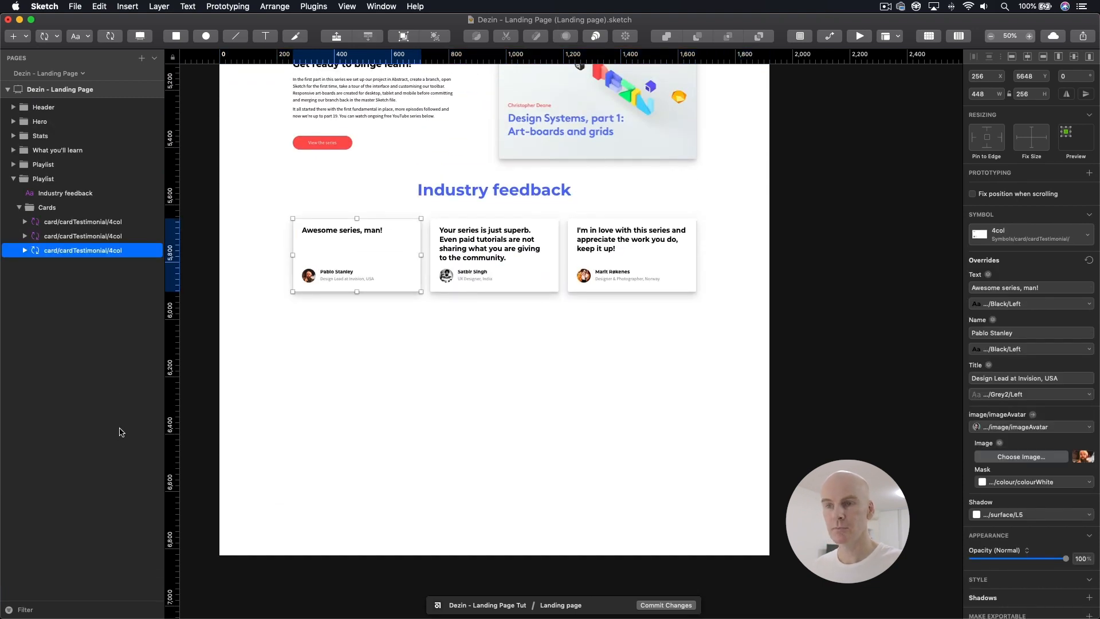
click(56, 209)
click(19, 207)
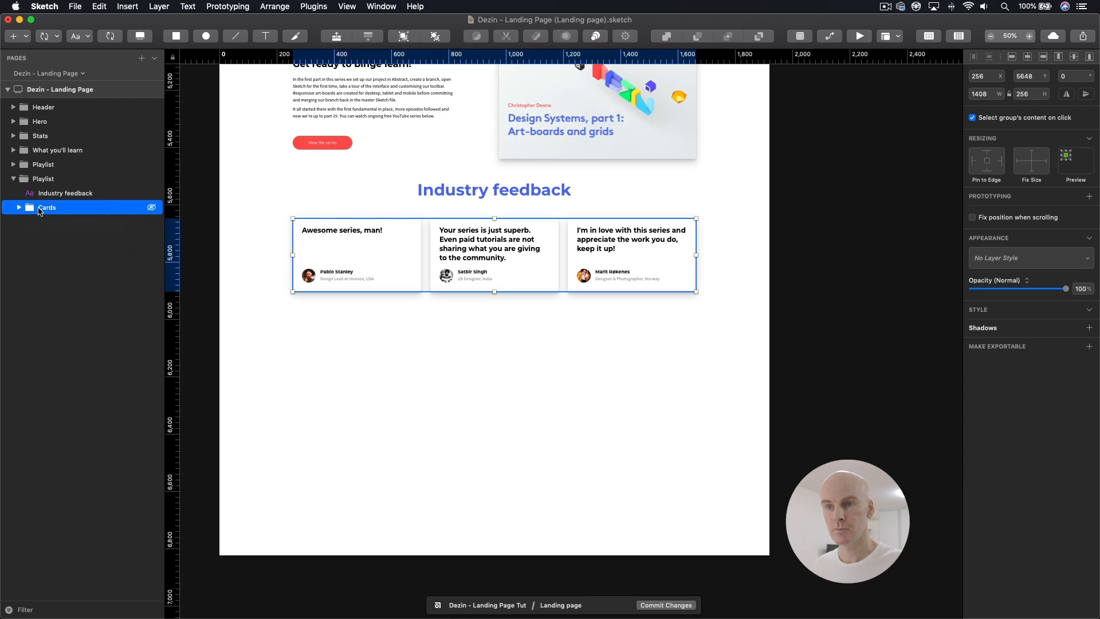
key(super+v)
drag(48, 211, 51, 229)
Step: Position the pasted horizontal border line below the testimonial cards at Y 5983
key(Up)
key(Up)
key(Up)
key(Up)
key(Up)
key(Up)
key(Up)
key(Up)
key(Up)
key(Up)
key(Up)
key(Up)
key(Up)
key(Up)
key(Up)
key(Up)
key(Up)
key(Up)
key(Up)
key(Up)
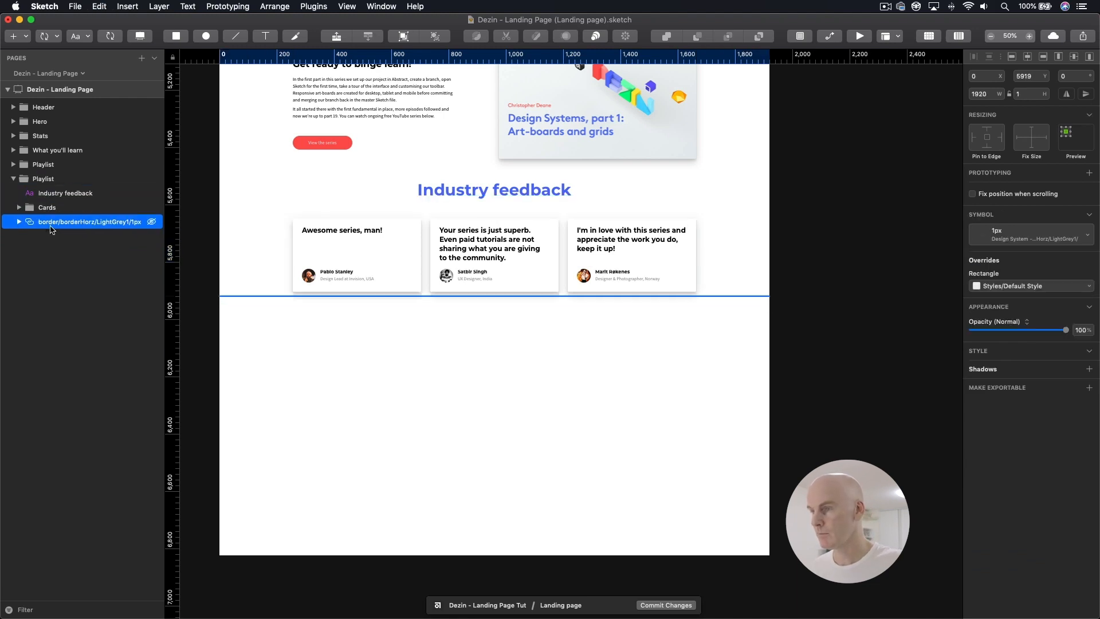
key(Down)
key(Down)
key(Down)
key(Down)
key(Down)
key(Down)
key(Down)
key(Down)
key(Down)
key(Down)
key(Down)
key(Down)
key(Down)
key(Down)
key(Down)
key(Down)
key(Down)
key(Down)
key(Down)
key(Down)
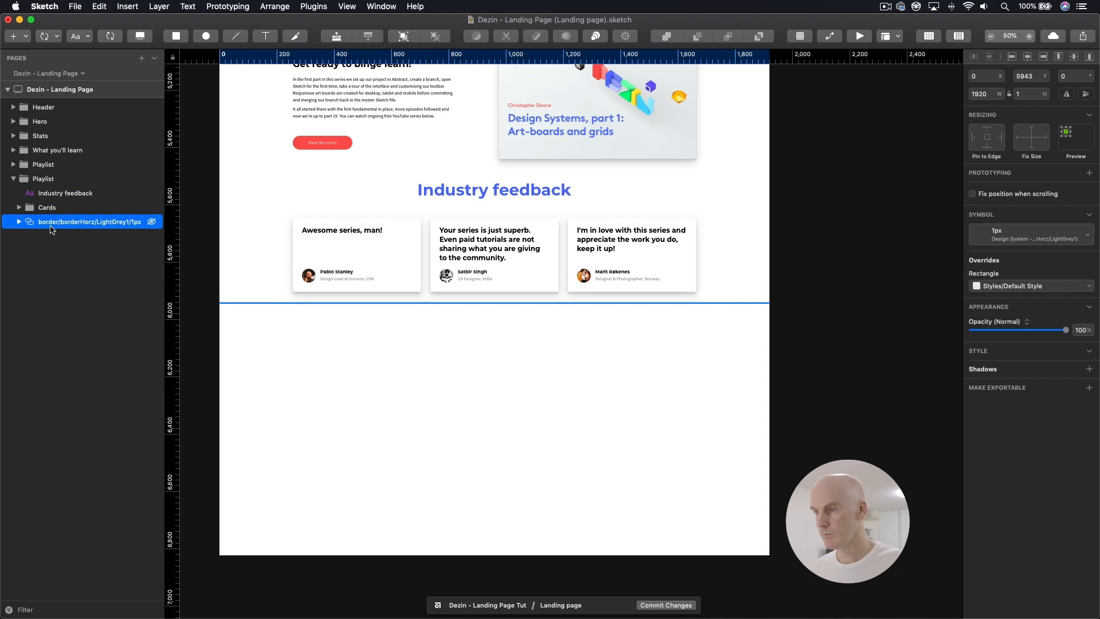
key(Down)
key(Down)
key(Down)
key(Down)
key(Down)
key(Down)
key(Down)
key(Down)
key(alt)
key(alt)
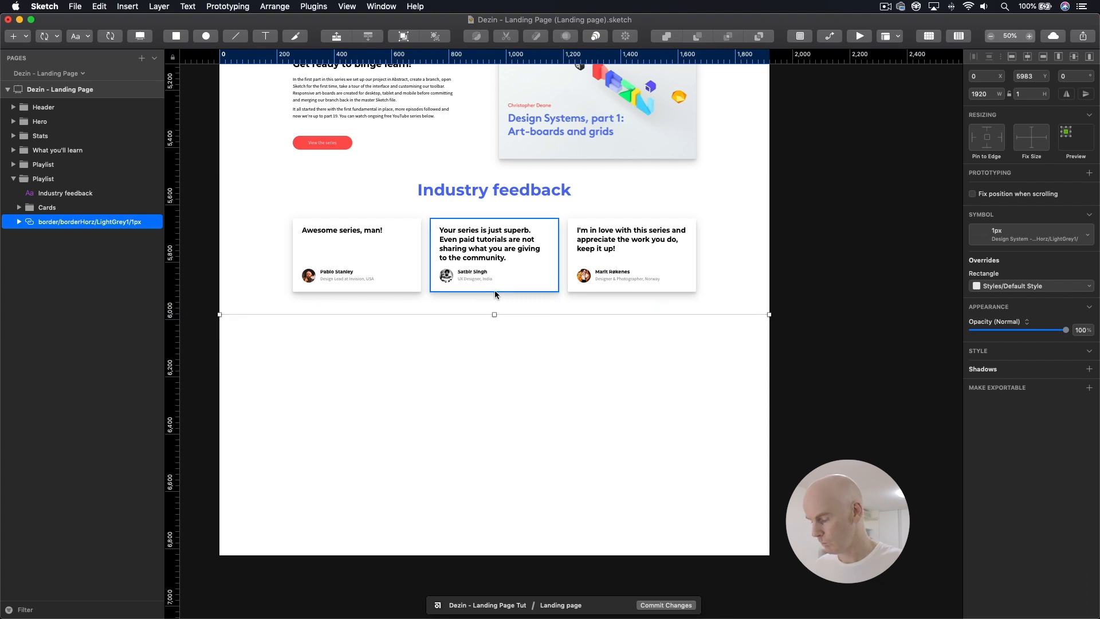
key(super+equal)
key(super+equal)
key(Down)
key(Up)
key(super+minus)
key(super+minus)
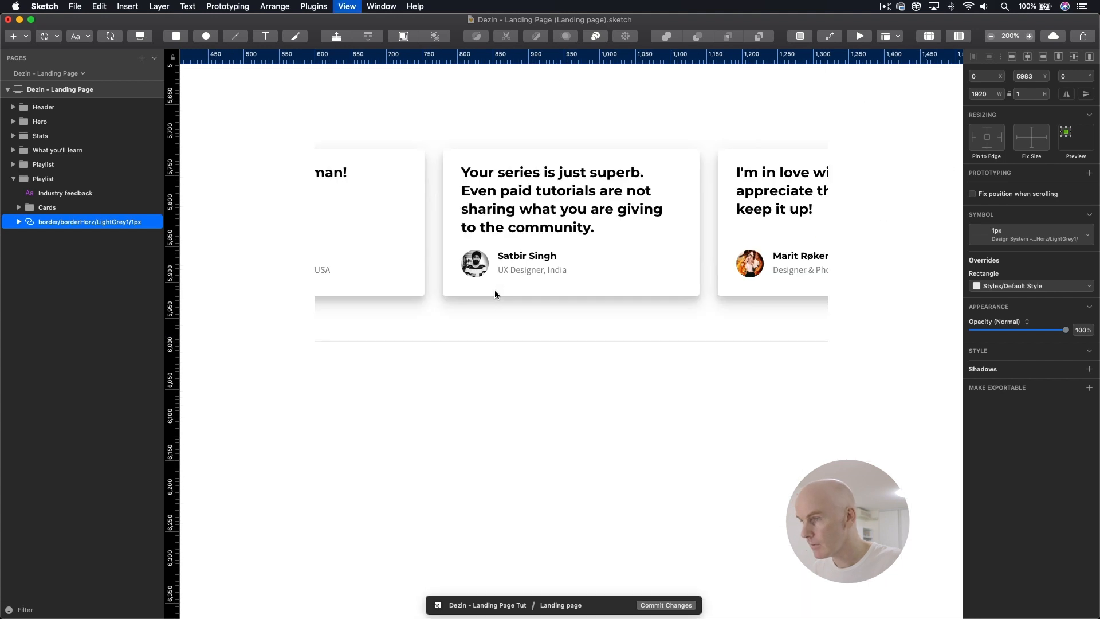
click(881, 258)
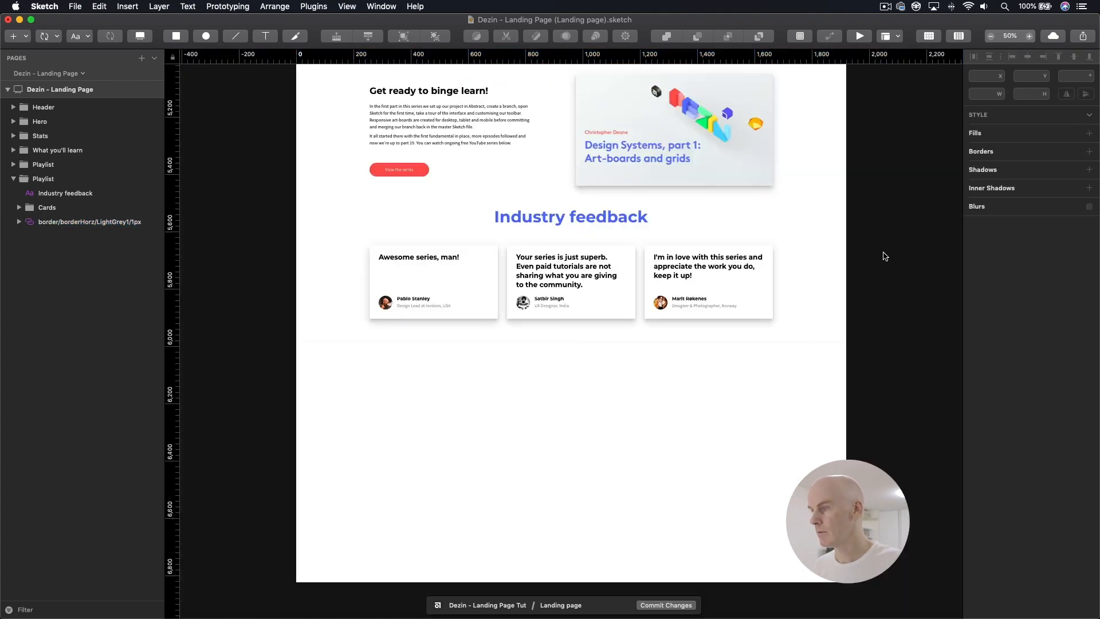
Step: Save the document and rename the second Playlist group, which holds the testimonial cards, as "Industry feedback"
drag(888, 243, 833, 287)
key(super+s)
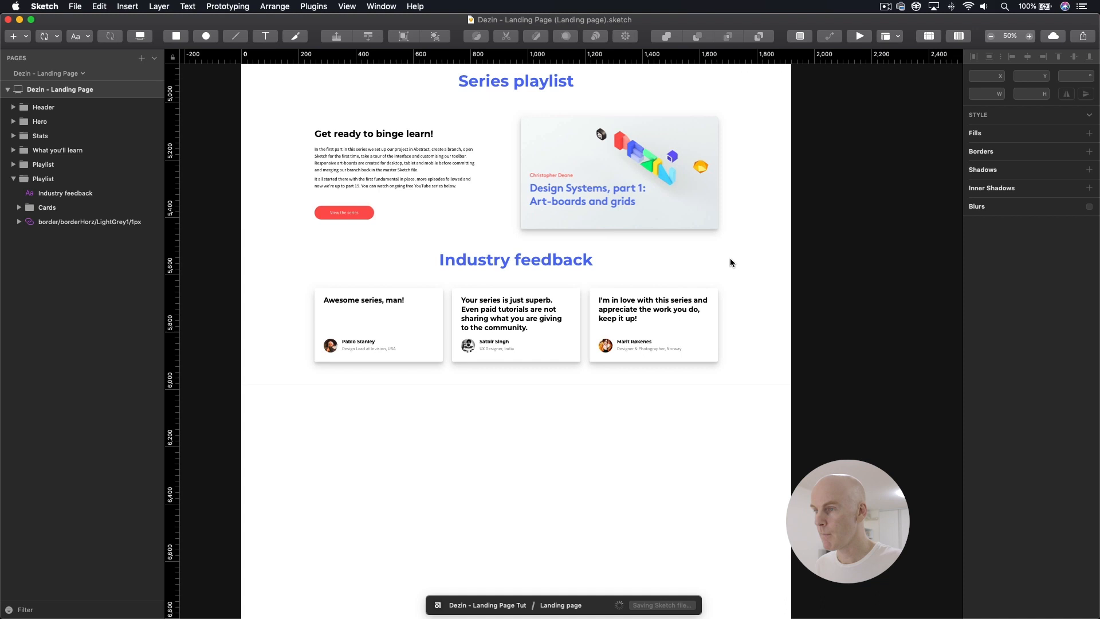
click(118, 192)
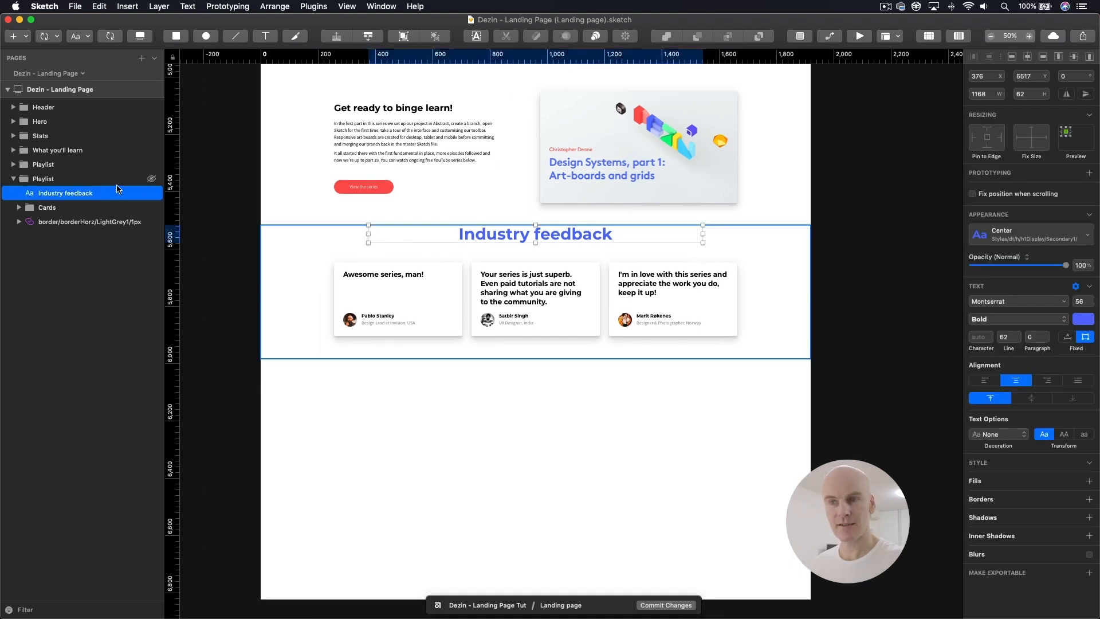
double_click(60, 194)
key(super+c)
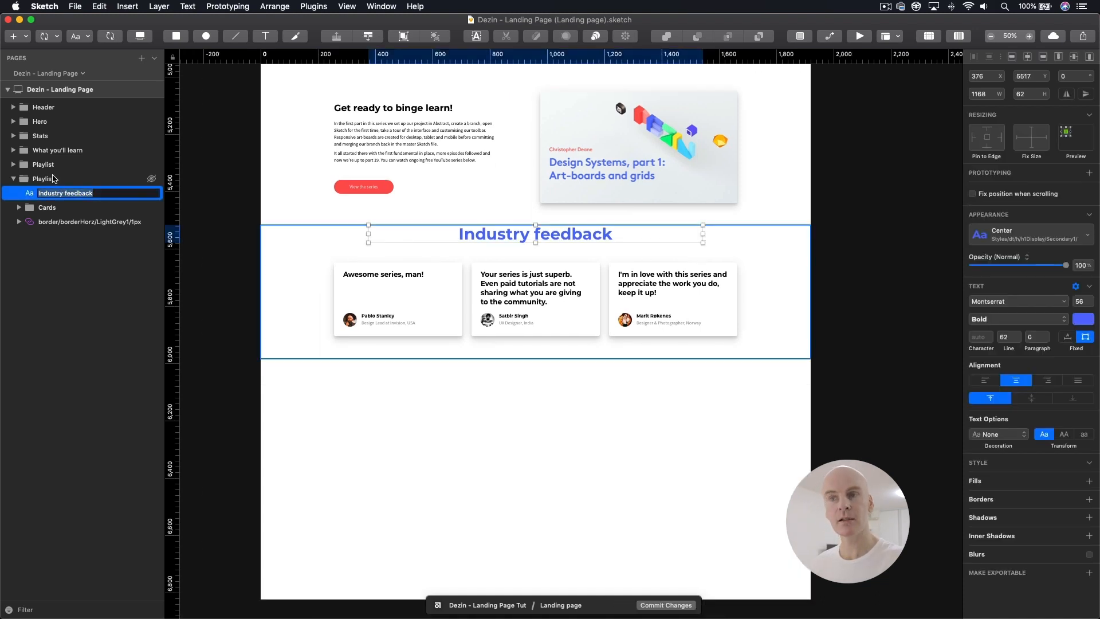
click(41, 178)
double_click(52, 178)
key(super+v)
click(71, 165)
click(61, 180)
click(12, 179)
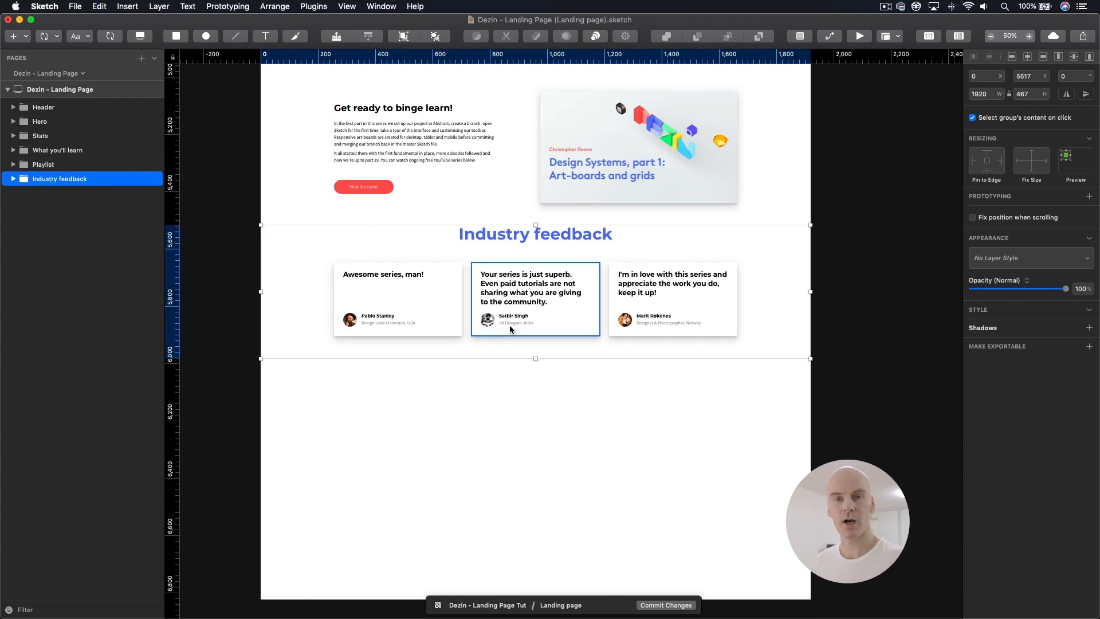
Step: Show the layout grid and draw a rectangle about 688 × 361 px below the Industry feedback section, at X 256, Y 6048
scroll(505, 330, down, 2)
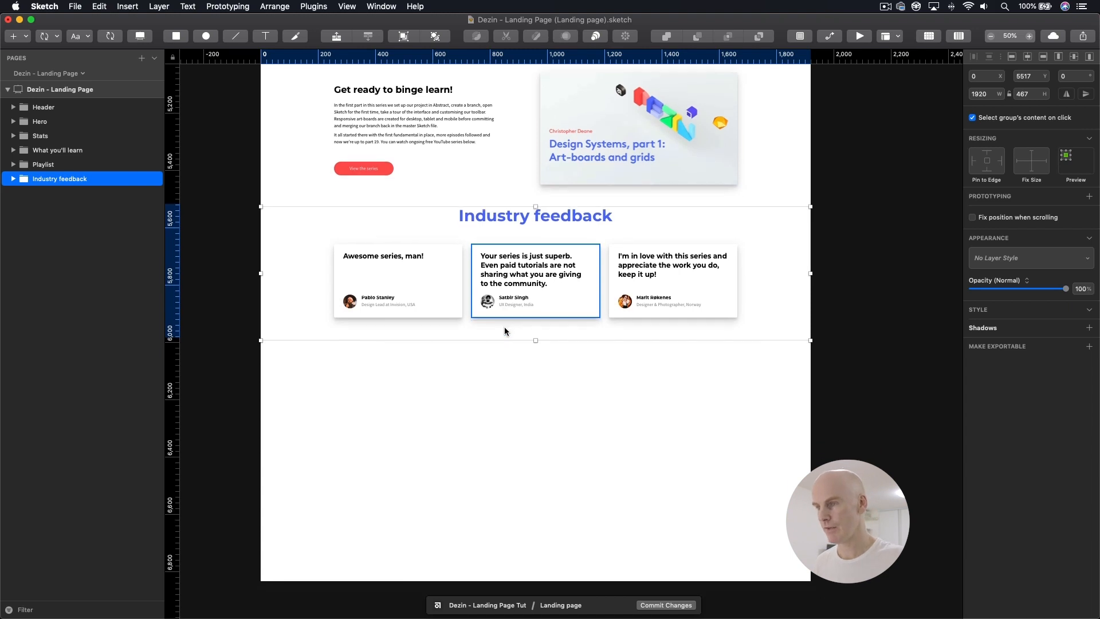
click(130, 208)
click(958, 36)
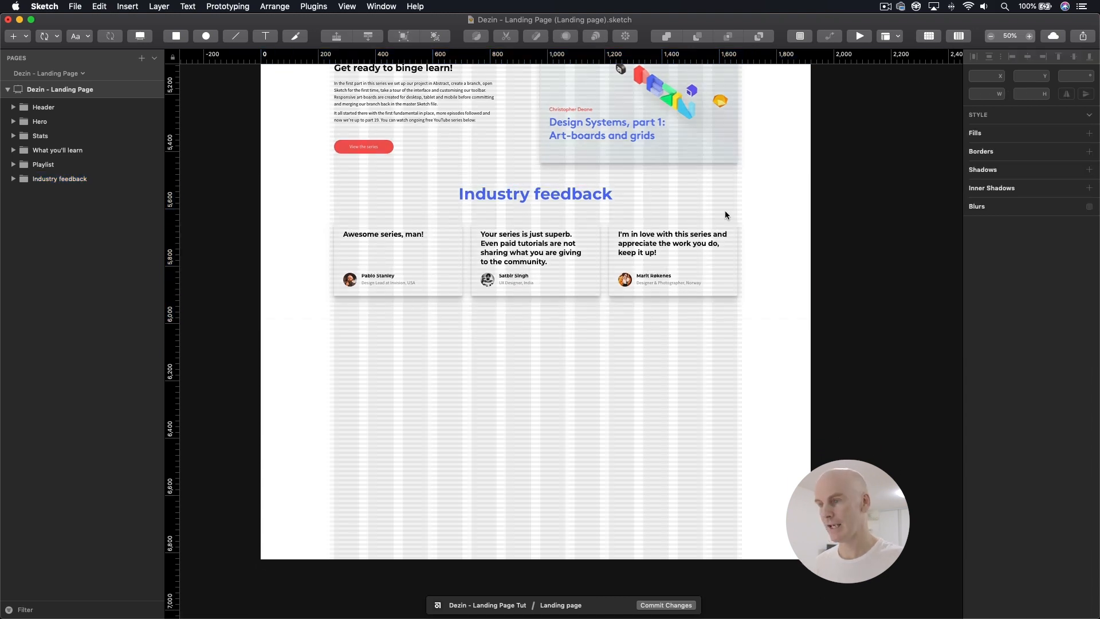
key(super+0)
drag(426, 307, 621, 227)
click(183, 35)
mouse_move(293, 253)
mouse_down()
mouse_move(612, 351)
mouse_move(690, 406)
mouse_move(694, 469)
mouse_up()
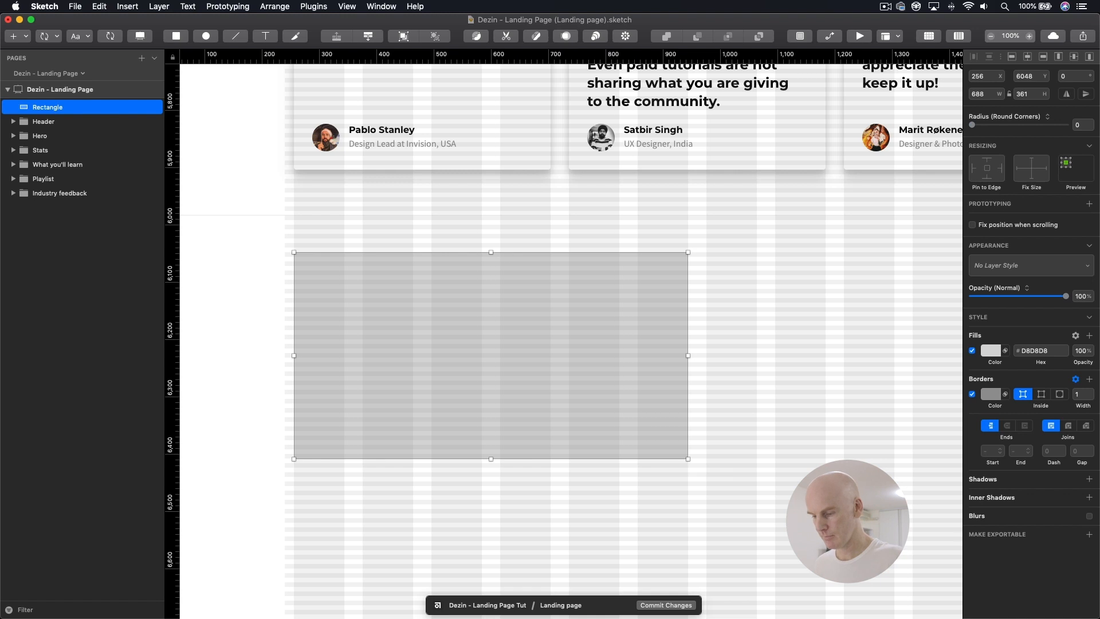
Step: Set the new rectangle's height to 352 px and move it down to Y 6064
key(super+Tab)
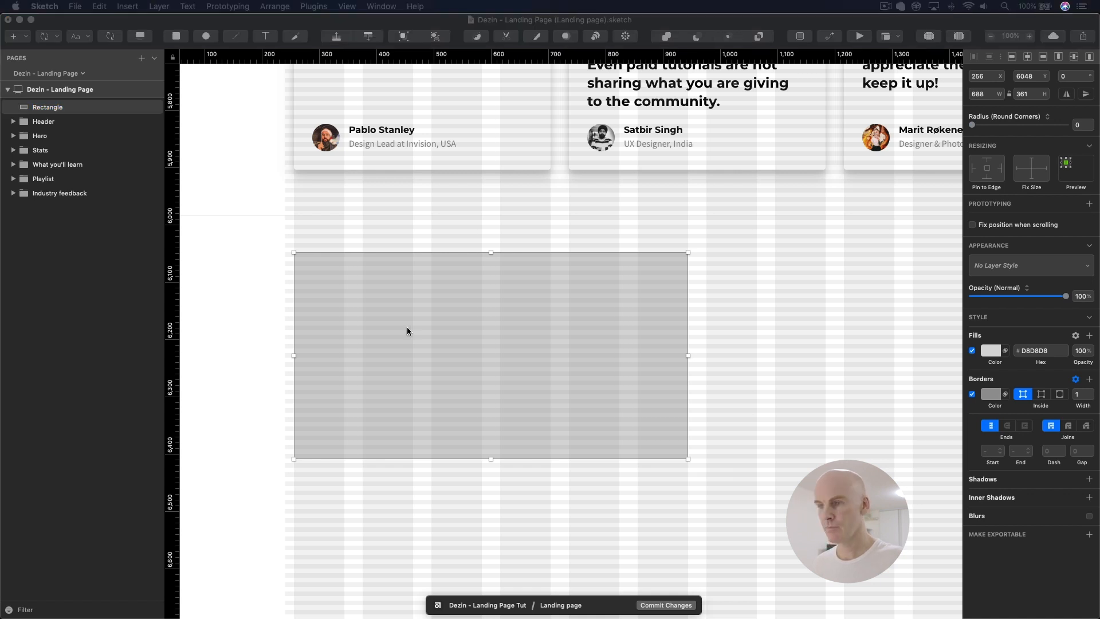
click(422, 296)
click(1033, 94)
text(356)
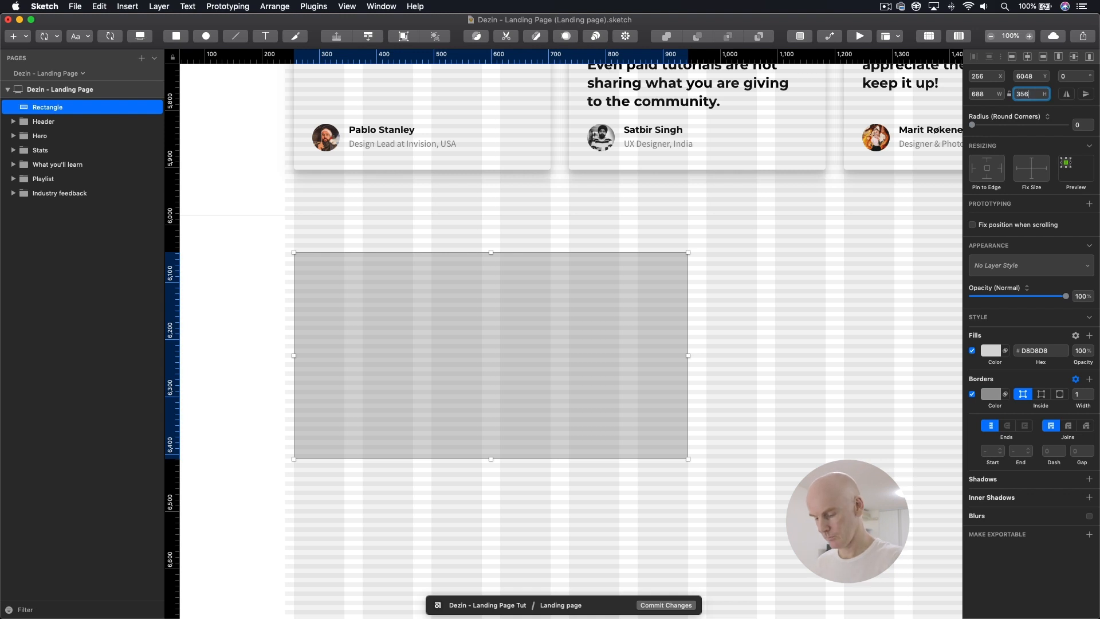
key(Return)
scroll(492, 295, left, 3)
key(Down)
key(Down)
key(Down)
key(Down)
key(Down)
key(Down)
key(Down)
key(Down)
key(Down)
key(Down)
key(Down)
key(Down)
key(Down)
key(Down)
key(Down)
key(Down)
key(alt)
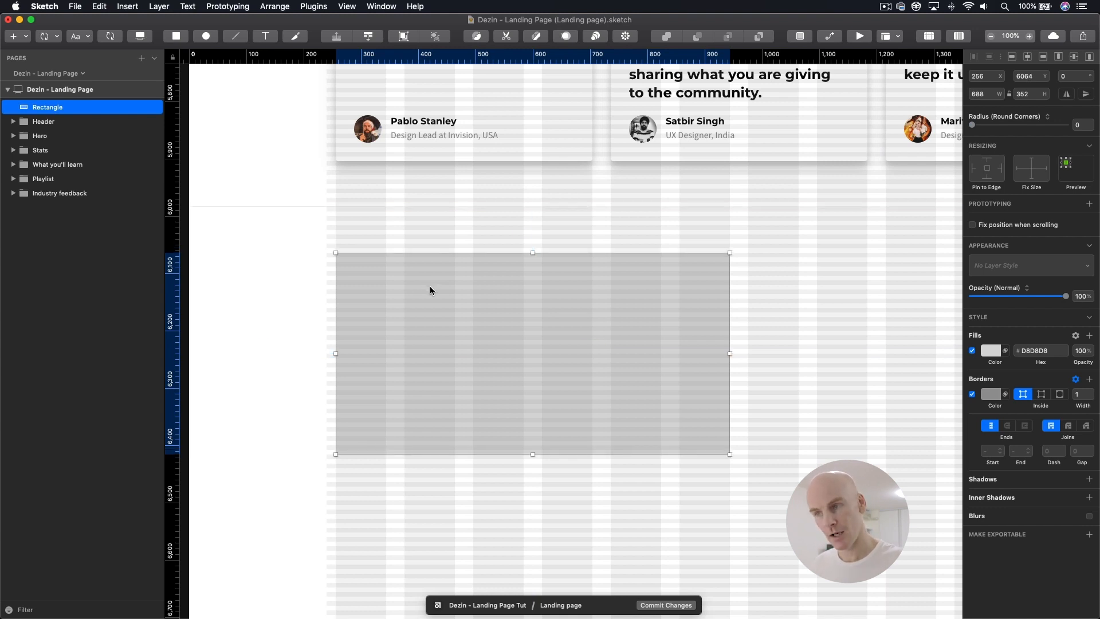
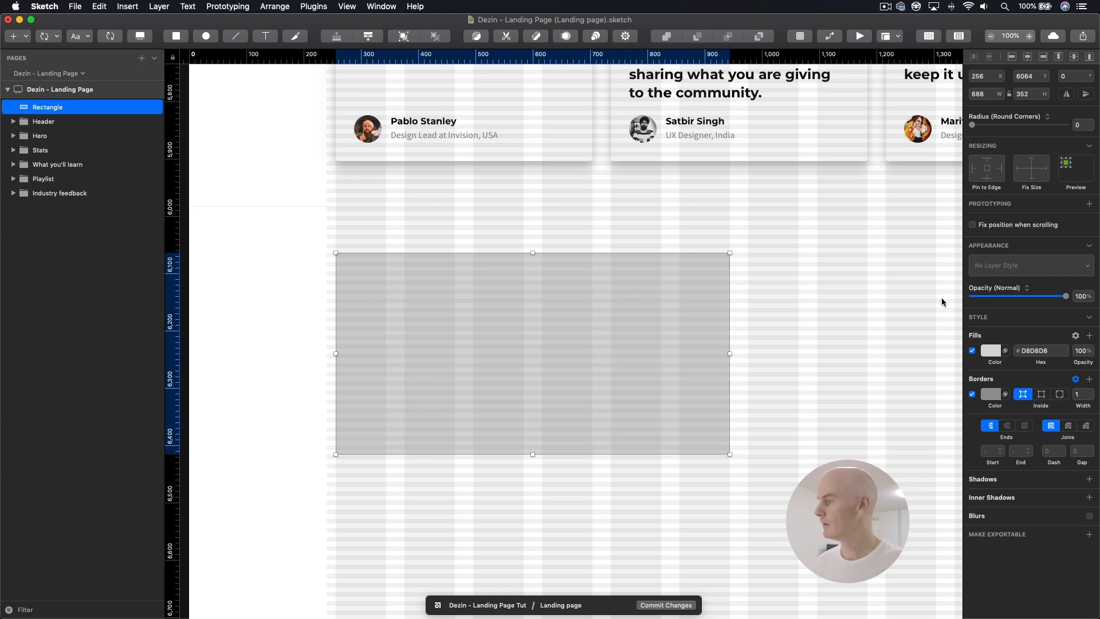
Step: Apply the Design System shape style lineLightGrey1, 1px, Inside to the new rectangle and set its corner radius to 4
click(1035, 273)
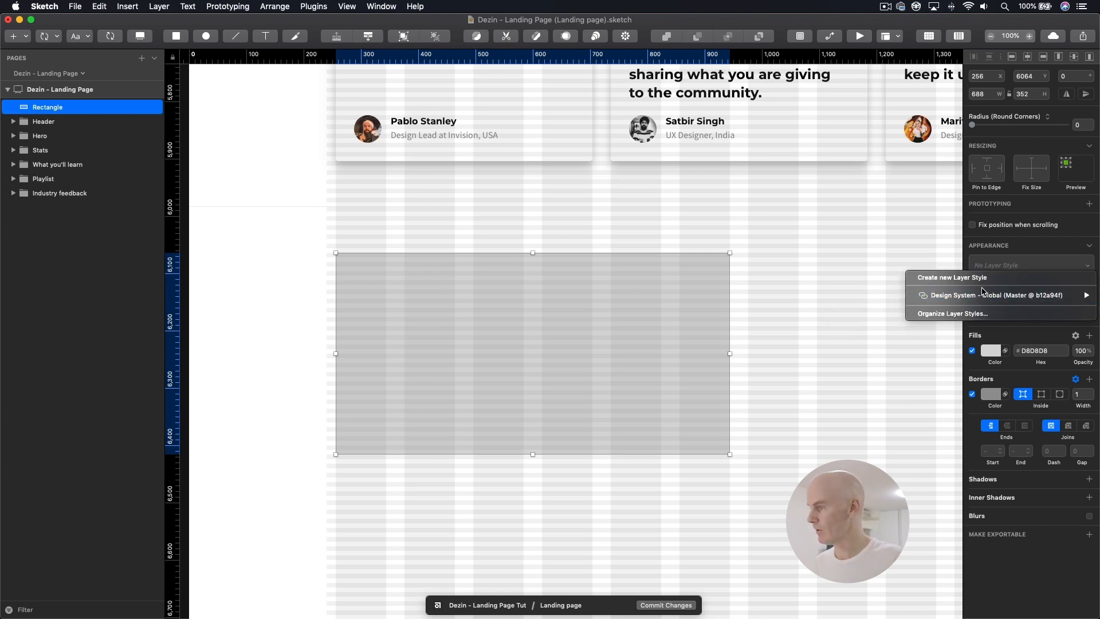
mouse_move(978, 295)
mouse_move(896, 315)
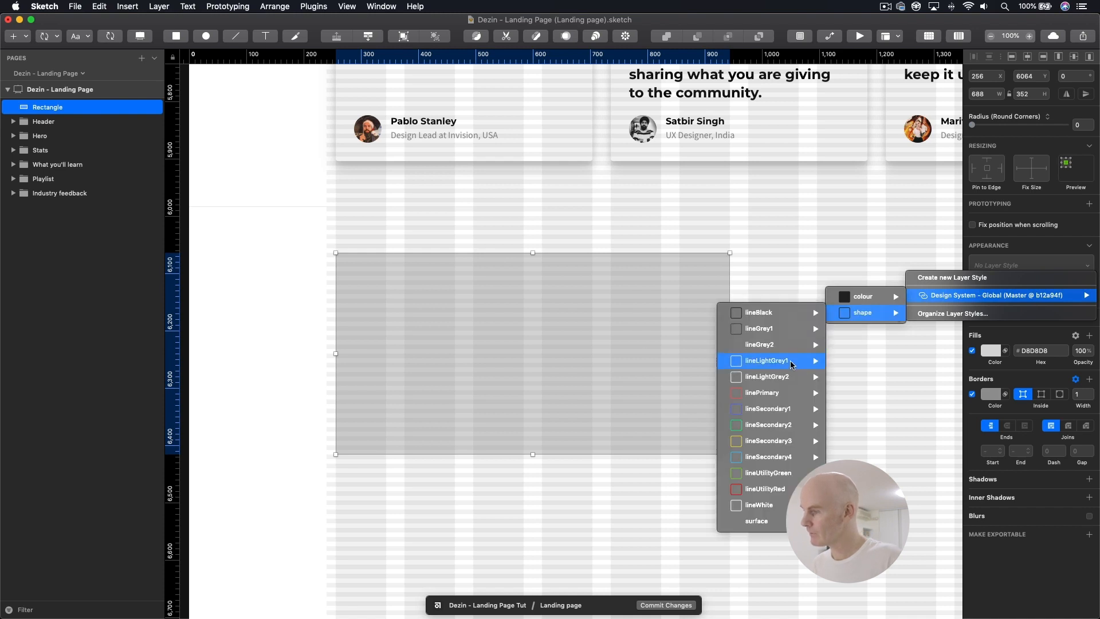
mouse_move(793, 364)
mouse_move(687, 365)
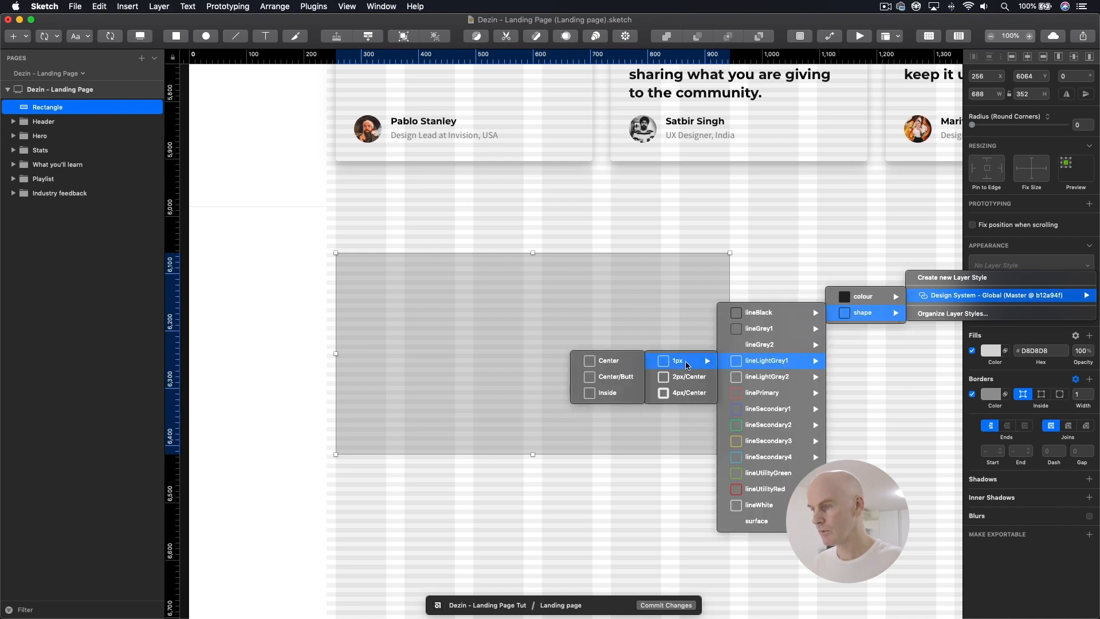
click(607, 392)
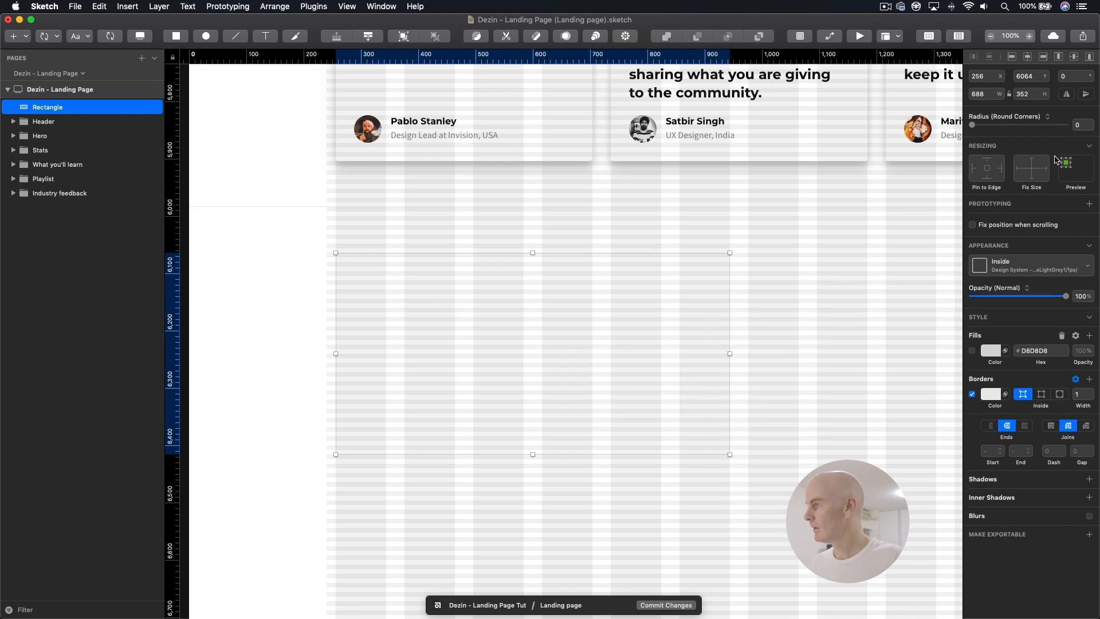
click(1080, 125)
key(Return)
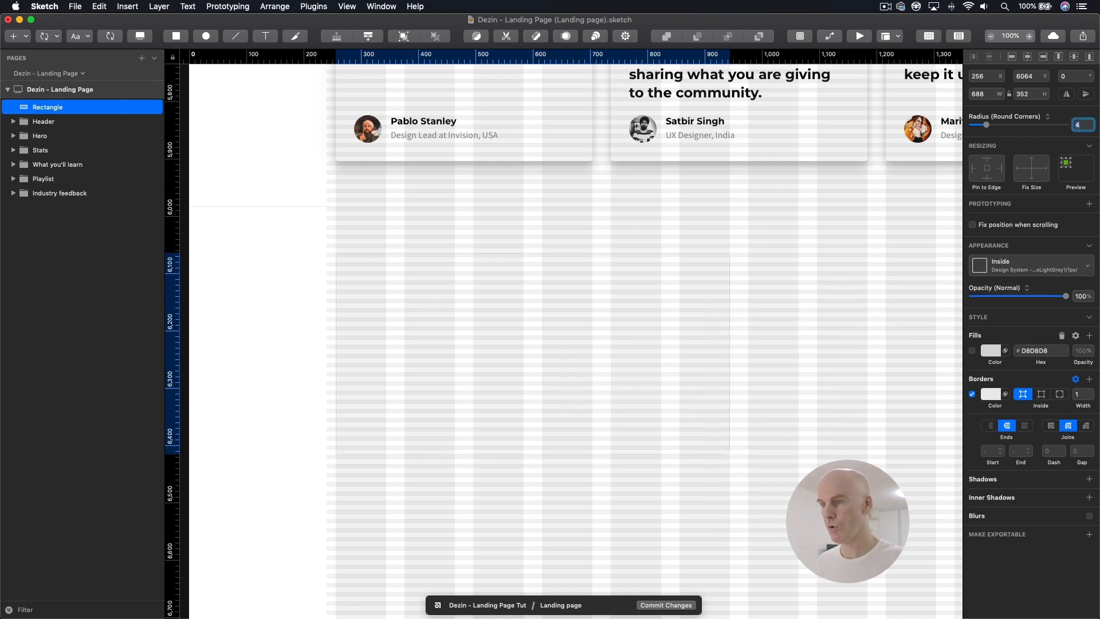
Step: Group the rectangle as "Subscribe" and place the group below Industry feedback in the layer order
scroll(424, 262, up, 1)
key(super+g)
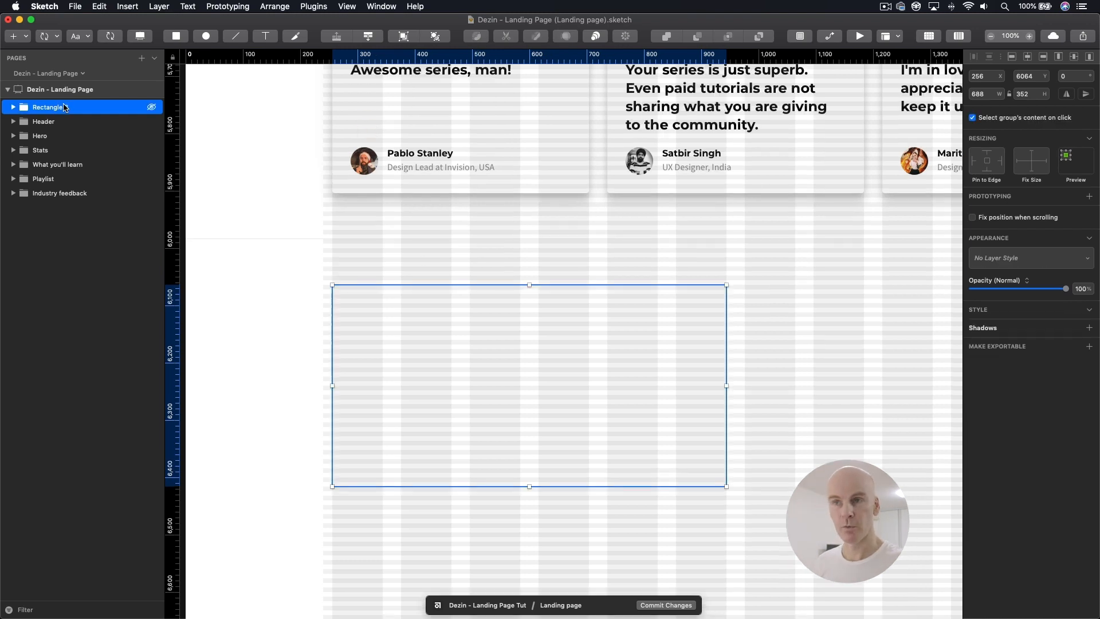
double_click(107, 106)
text(Subscribe)
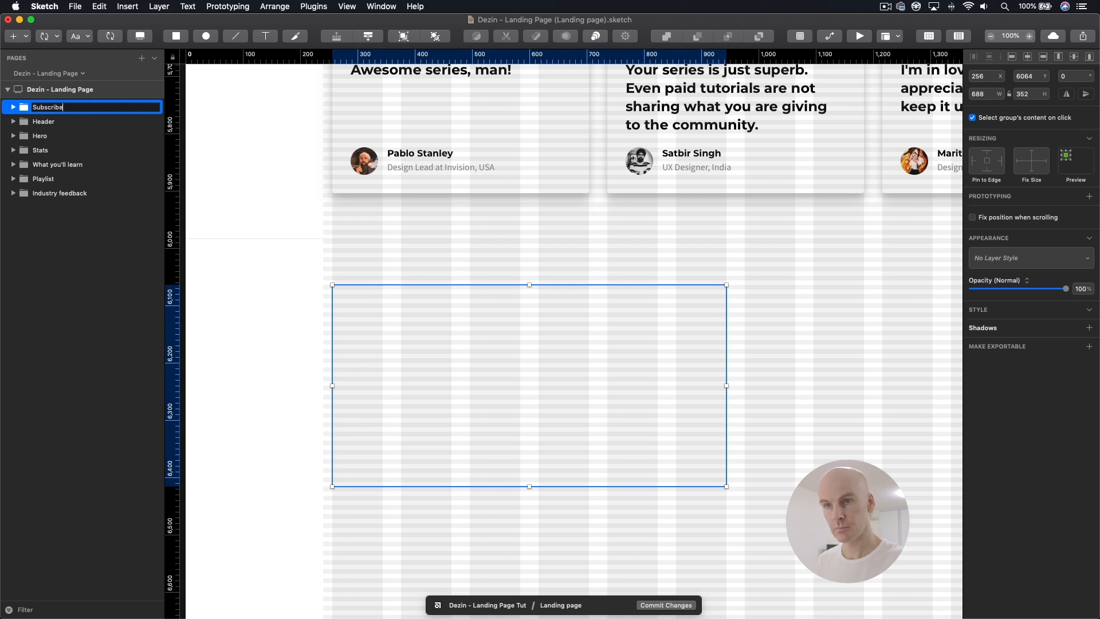
key(Return)
drag(80, 110, 47, 199)
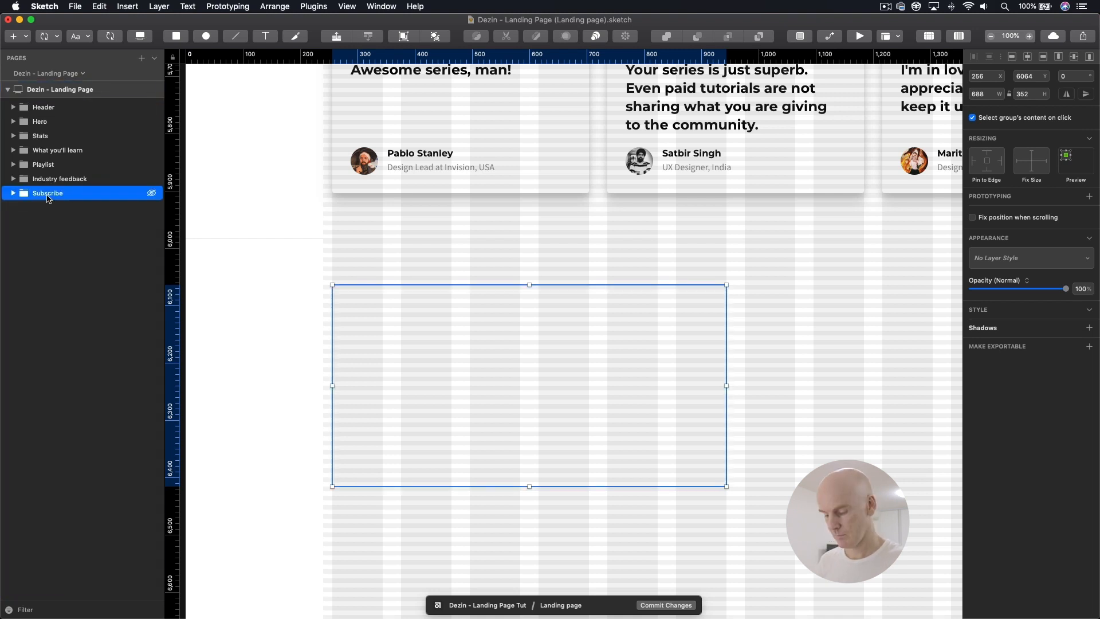
Step: Wrap the Subscribe group in a parent group named "Subscribe and Share"
double_click(57, 196)
click(82, 193)
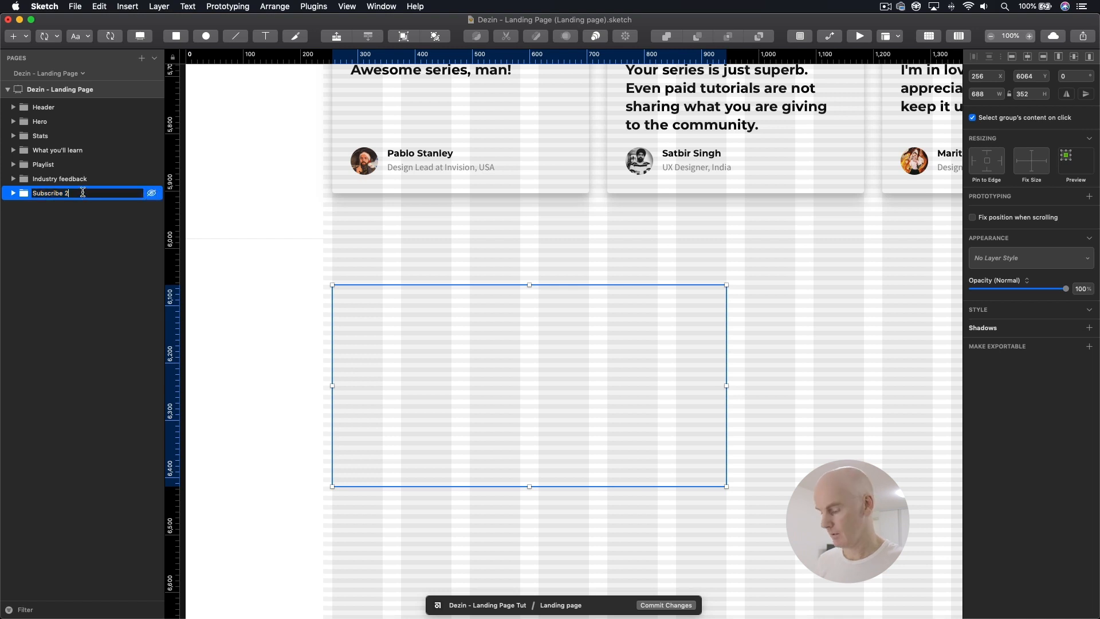
text(and Share)
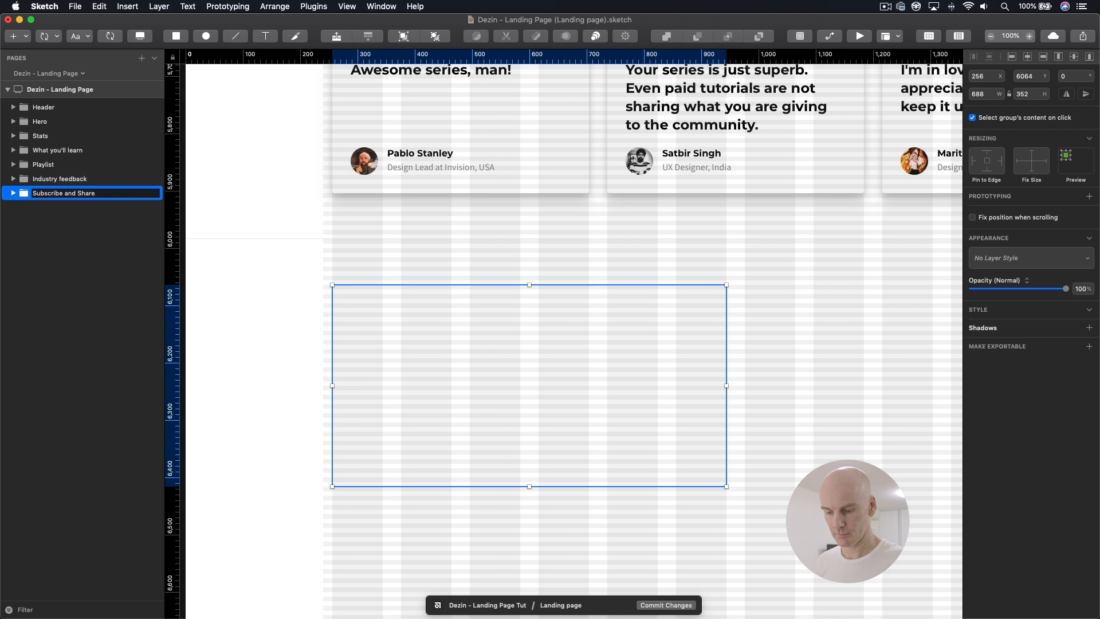
Step: Insert a text layer in the Design System desktop style h2, Black, Left inside the Subscribe rectangle at X 296, Y 6089
click(435, 331)
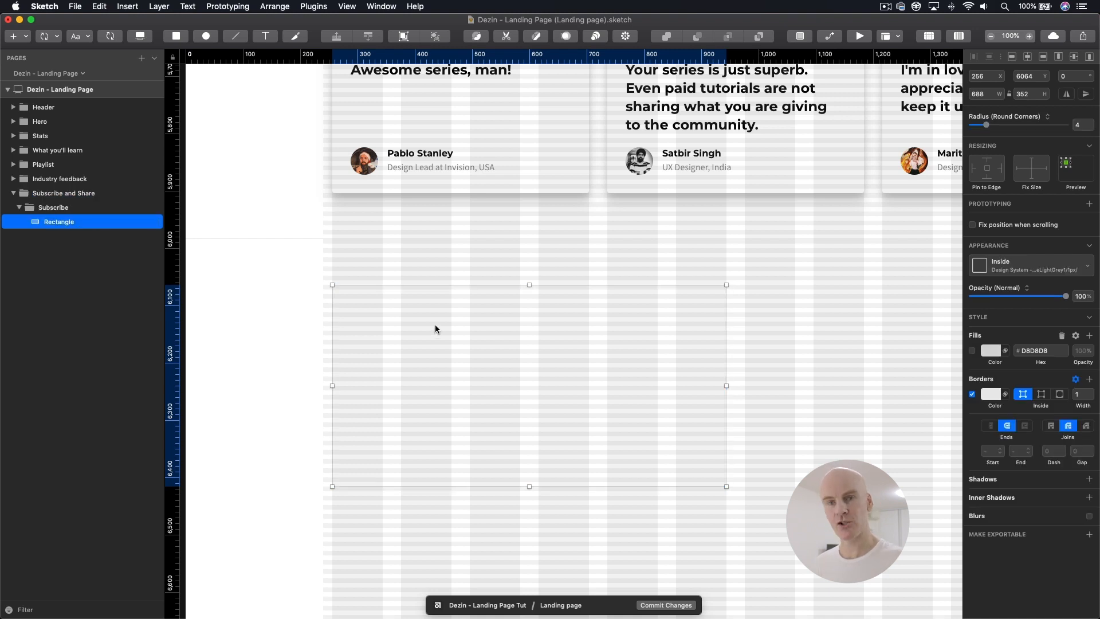
click(79, 37)
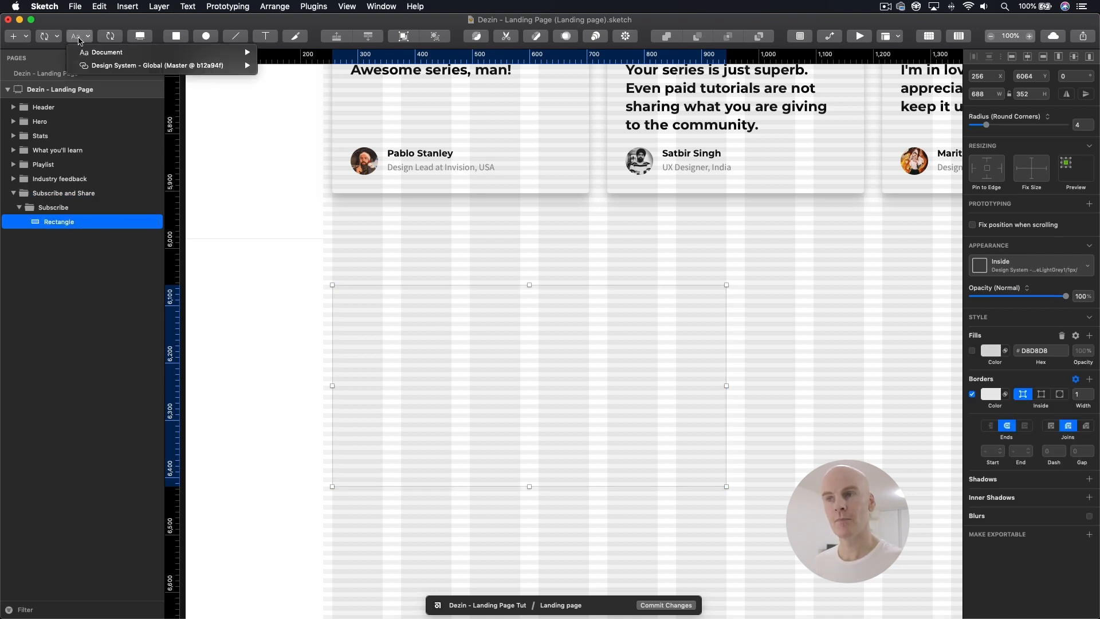
mouse_move(229, 65)
mouse_move(296, 91)
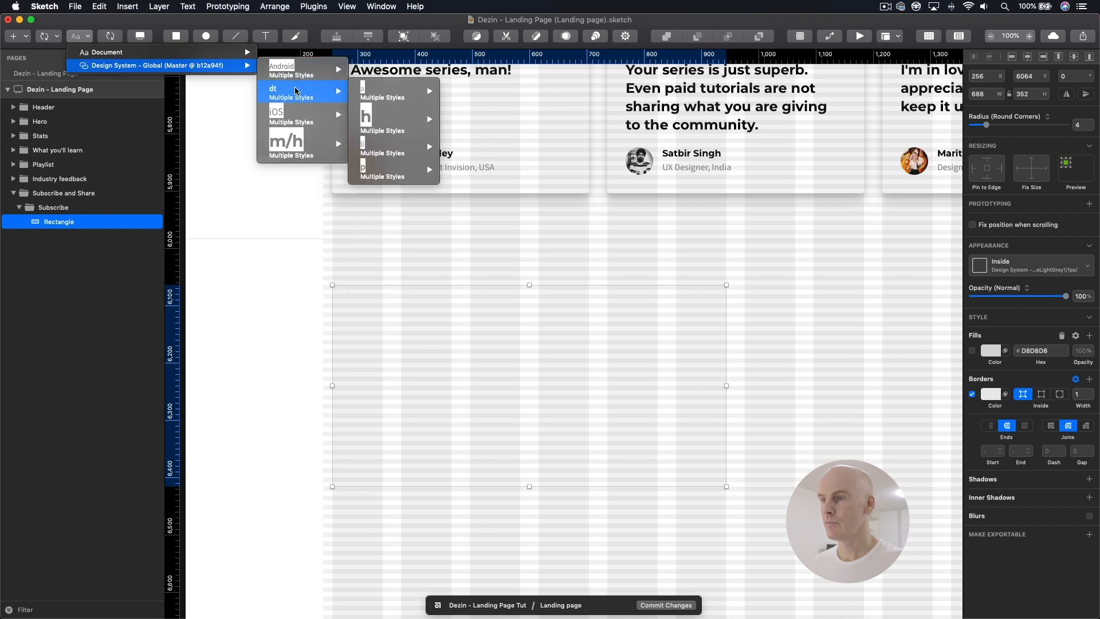
mouse_move(395, 117)
mouse_move(499, 184)
mouse_move(672, 189)
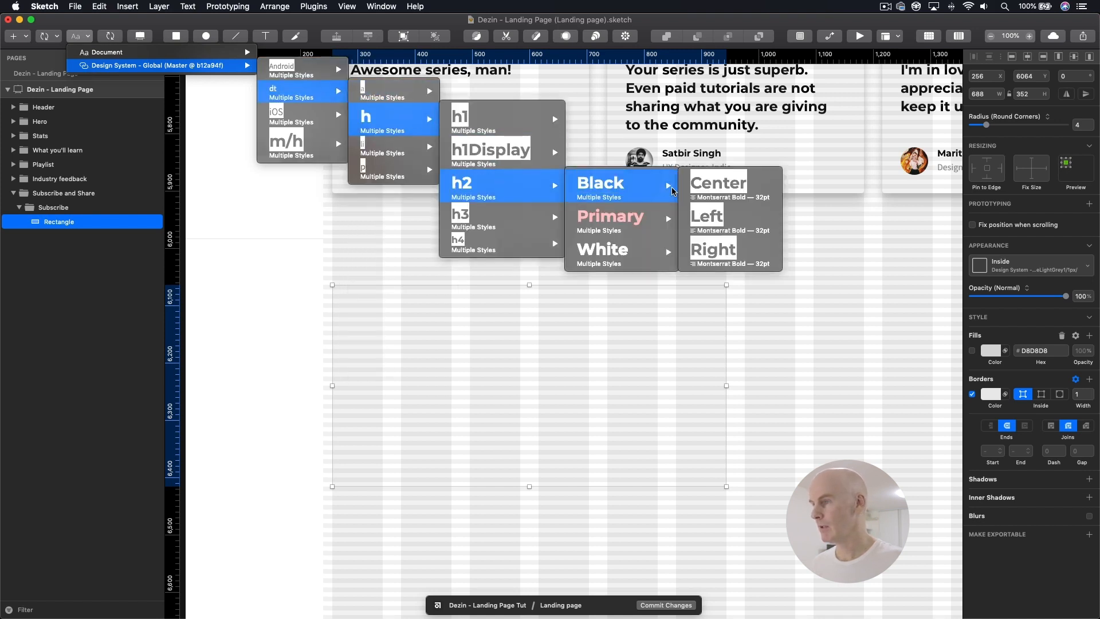
click(710, 219)
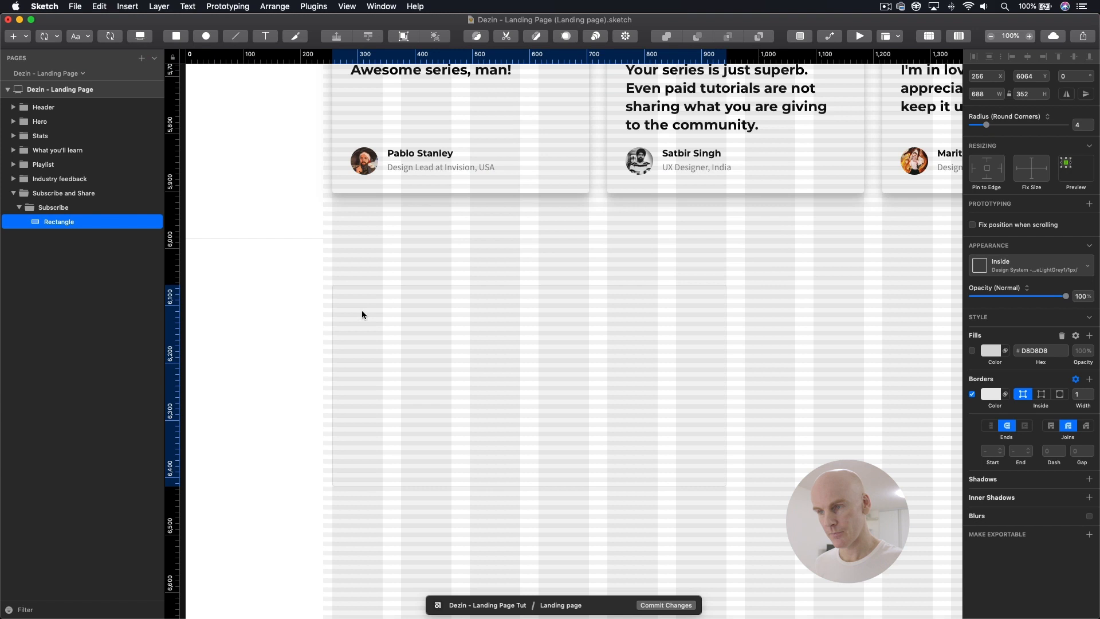
click(392, 304)
key(Escape)
drag(253, 307, 391, 310)
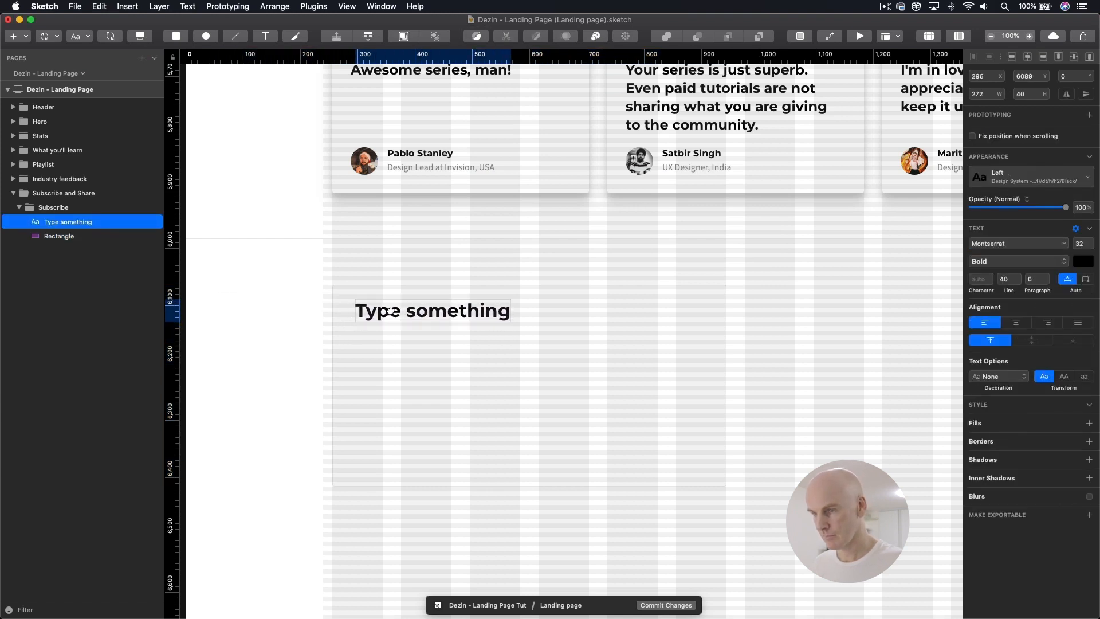
Step: Align the heading text to the grid at X 288, Y 6097 and widen its text box to 624 px
key(ctrl+g)
key(super+plus)
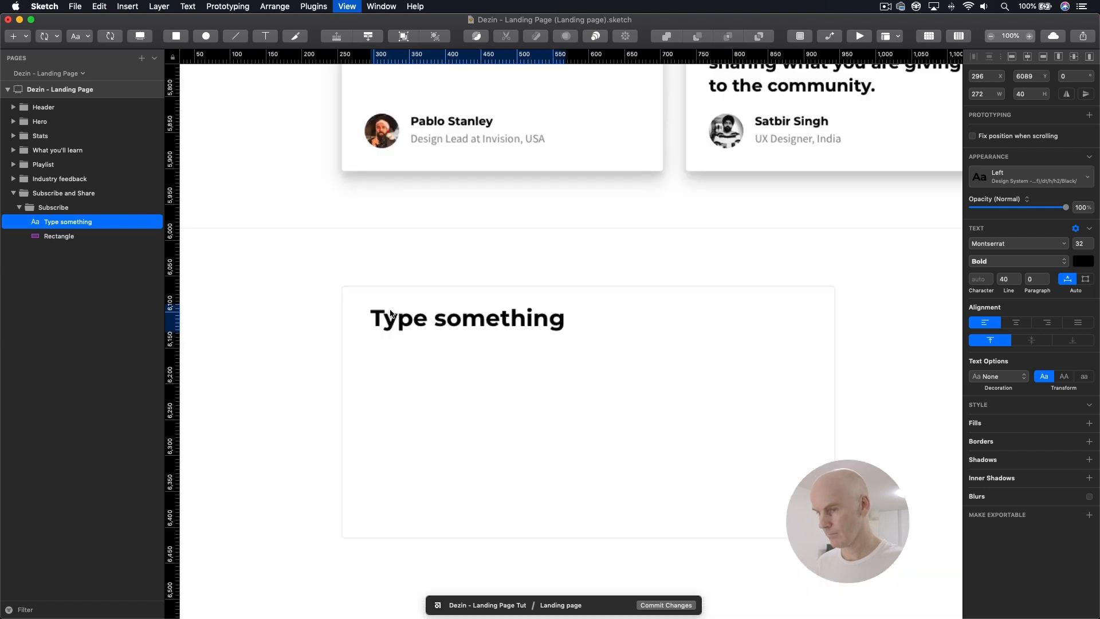
key(shift+Left)
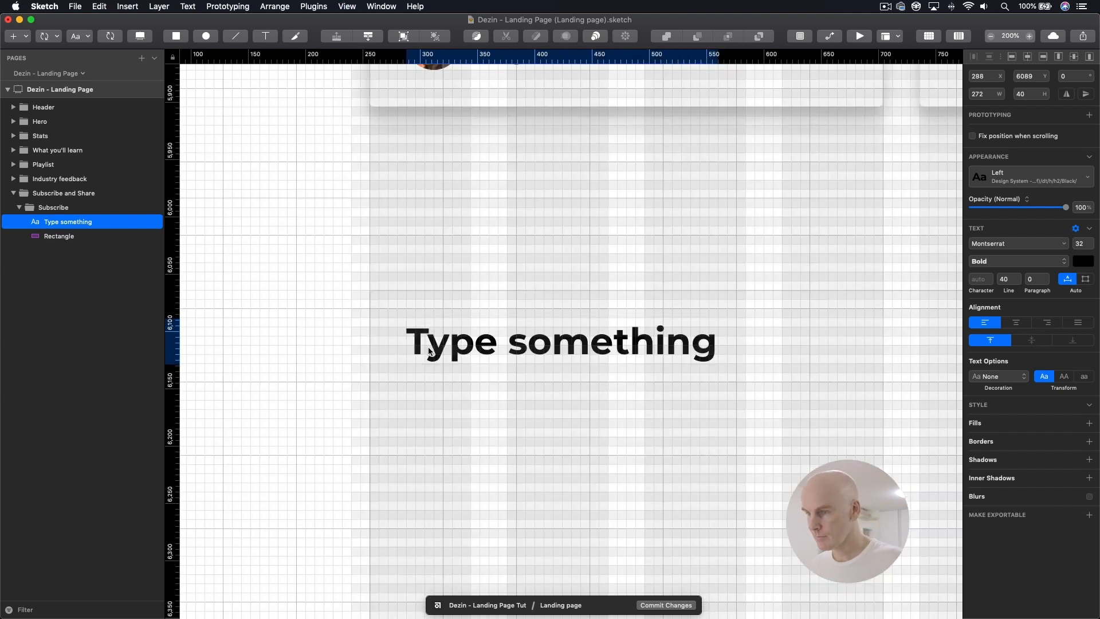
drag(429, 350, 429, 355)
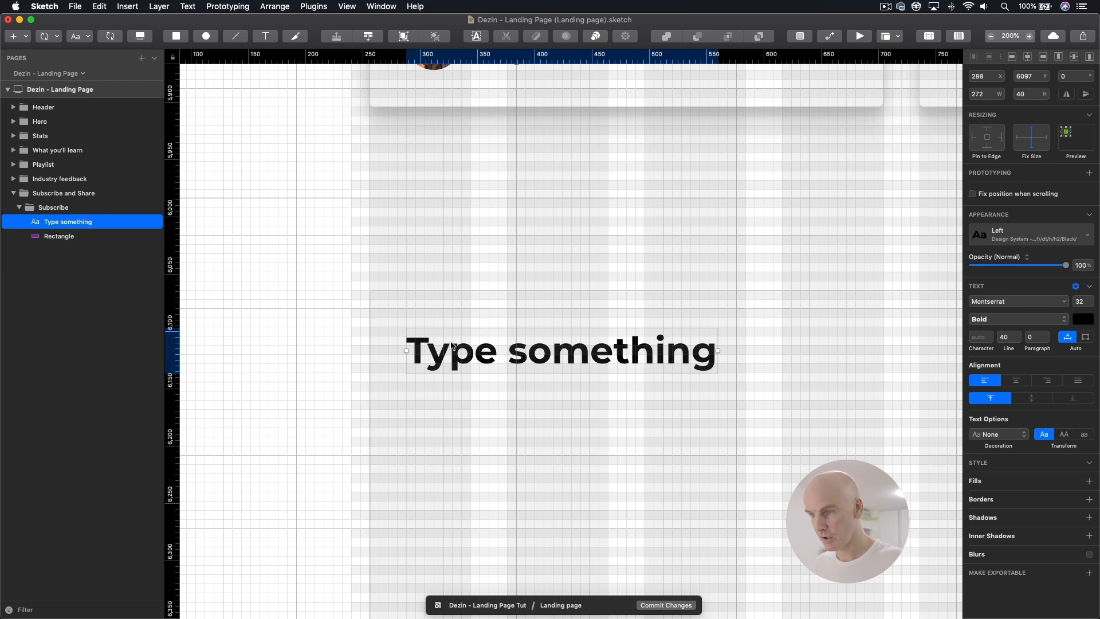
key(super+0)
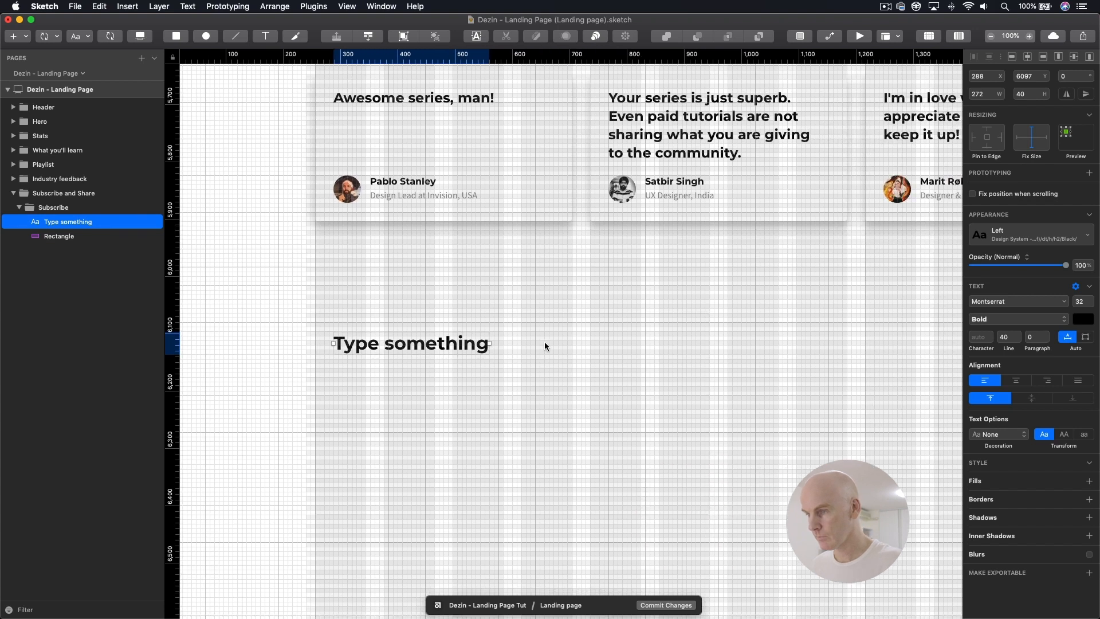
drag(488, 343, 760, 357)
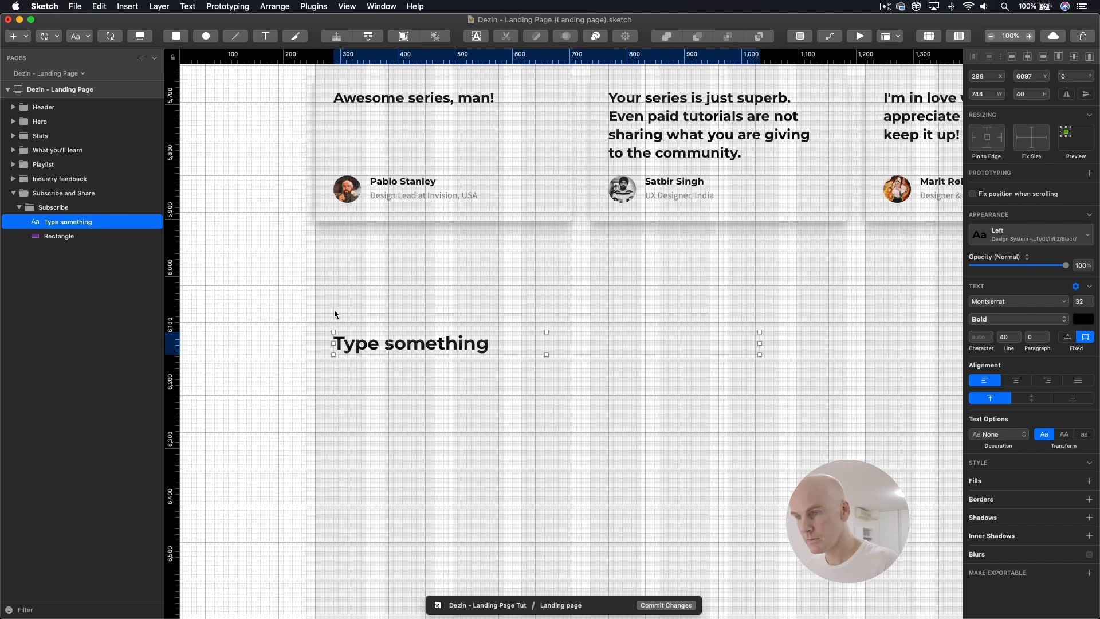
drag(760, 343, 690, 347)
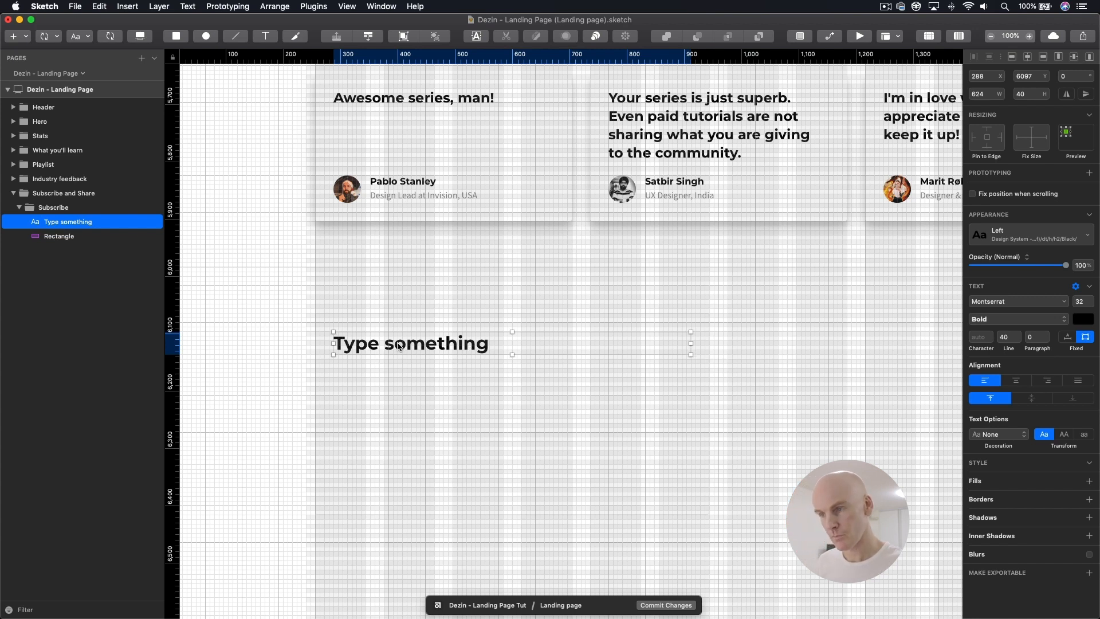
Step: Duplicate the Subscribe heading text and move the lower copy down to Y 6145
key(super+d)
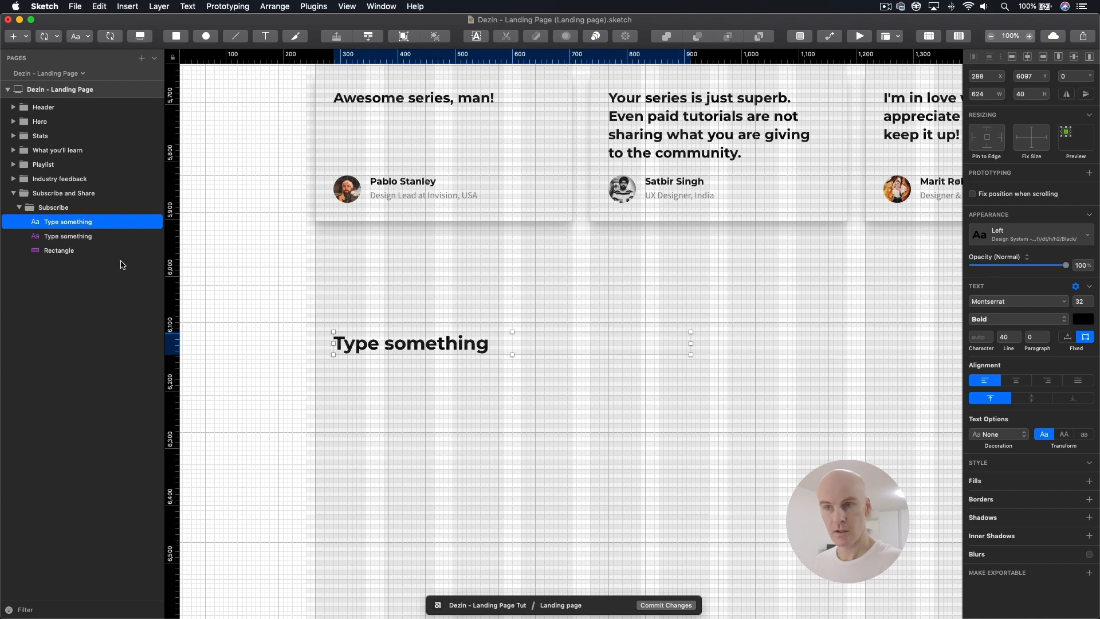
click(67, 236)
key(shift+Down)
key(shift+Down)
key(shift+Down)
key(shift+Down)
key(shift+Down)
key(shift+Down)
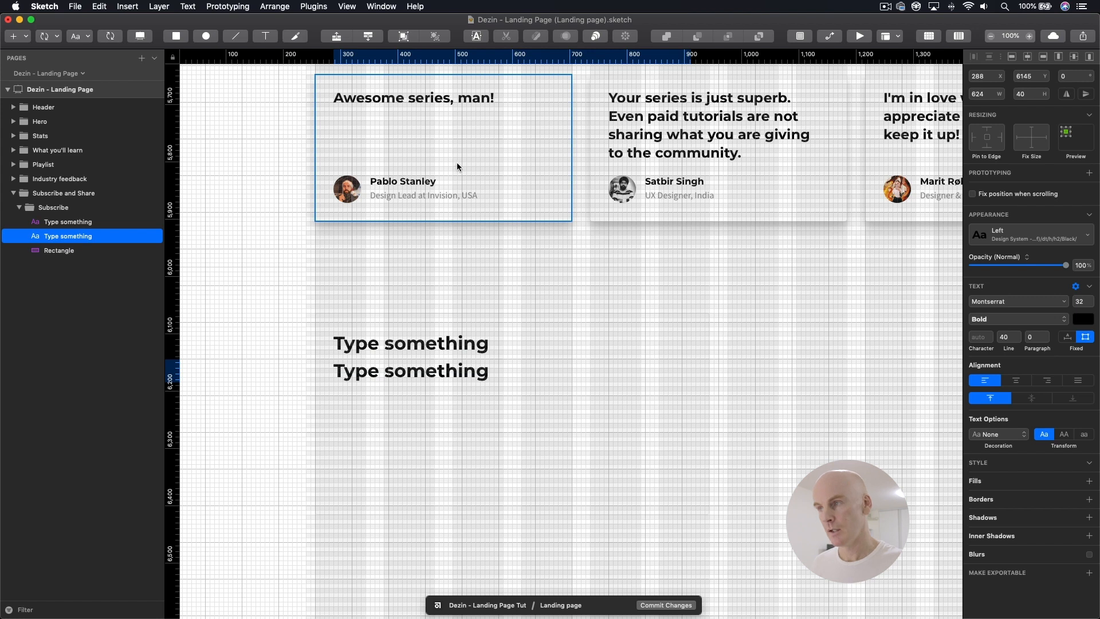
Step: Copy the style of the paragraph under "Get ready to binge learn!" and paste it onto the duplicated Subscribe text
drag(473, 135, 460, 354)
scroll(461, 265, up, 5)
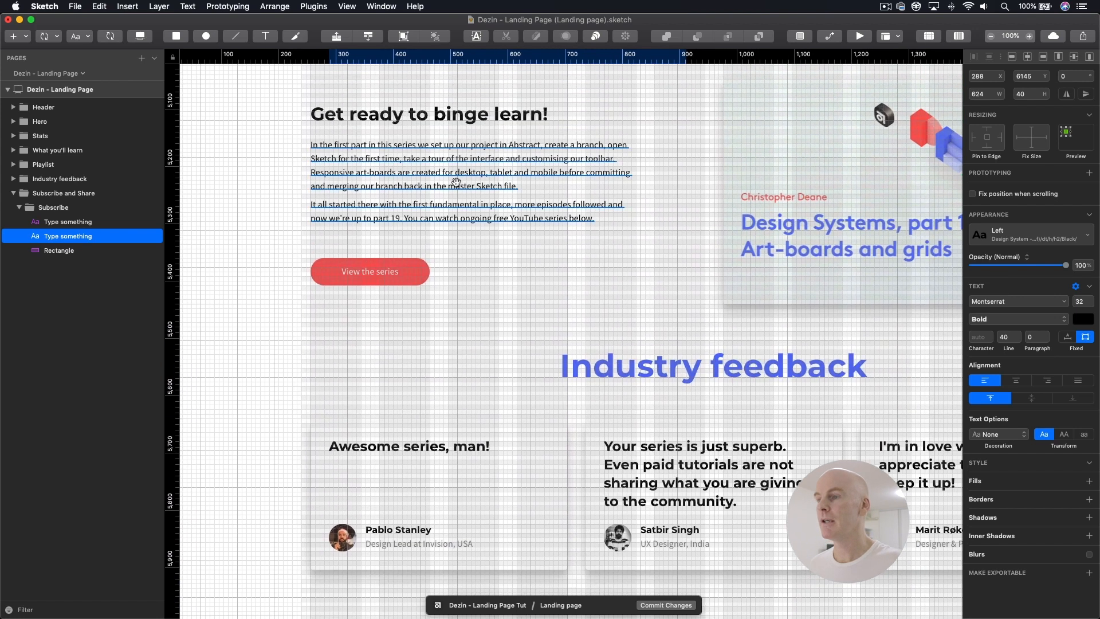
click(468, 158)
right_click(467, 160)
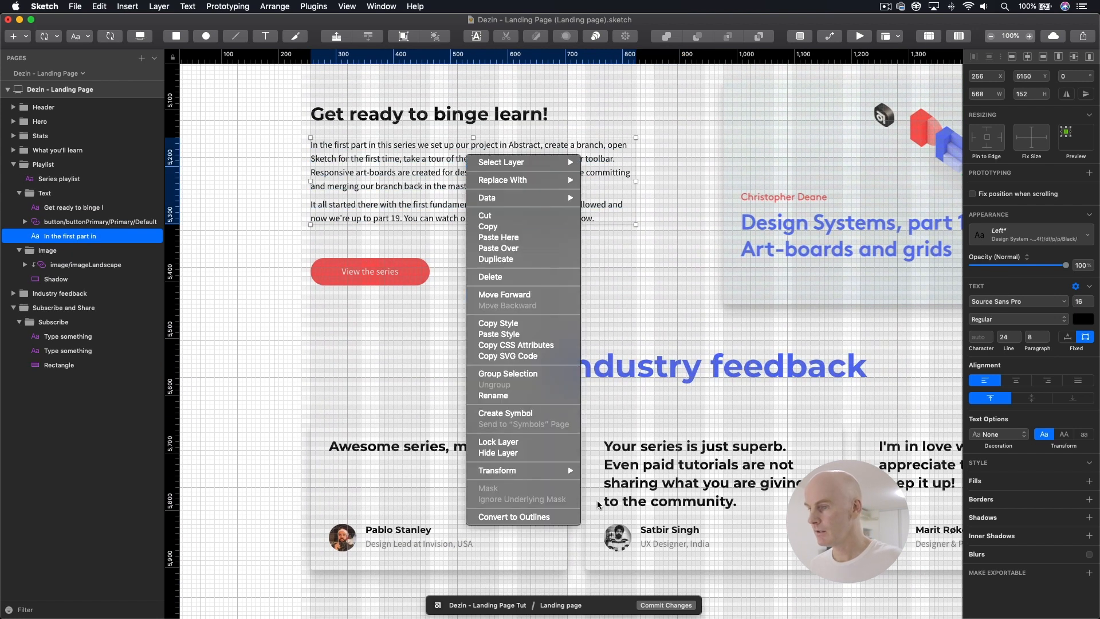
click(525, 325)
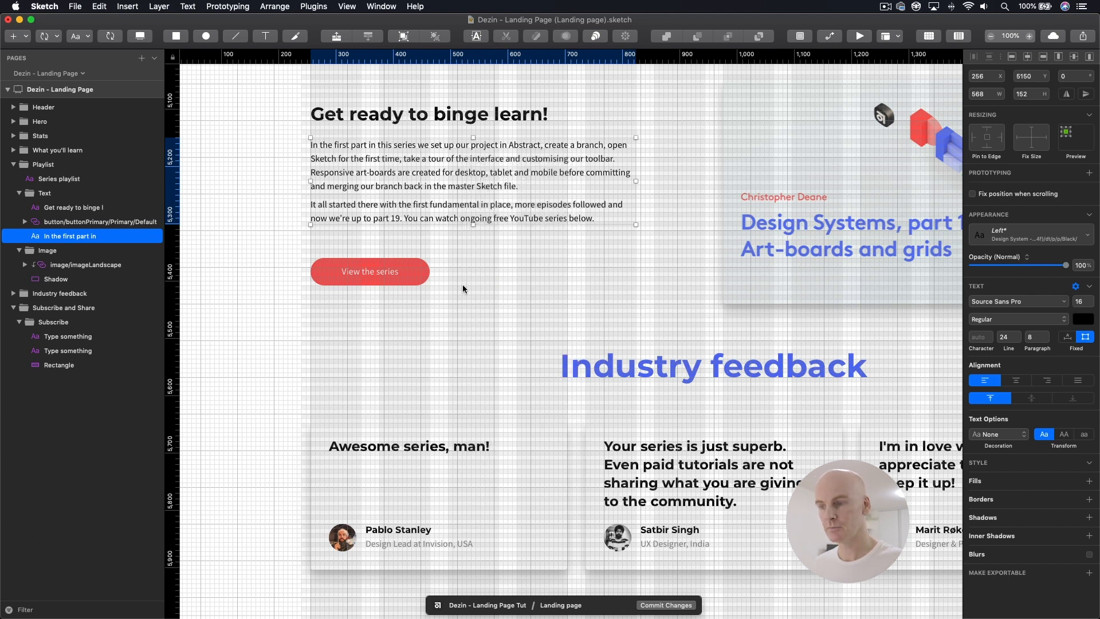
scroll(462, 284, down, 10)
click(442, 334)
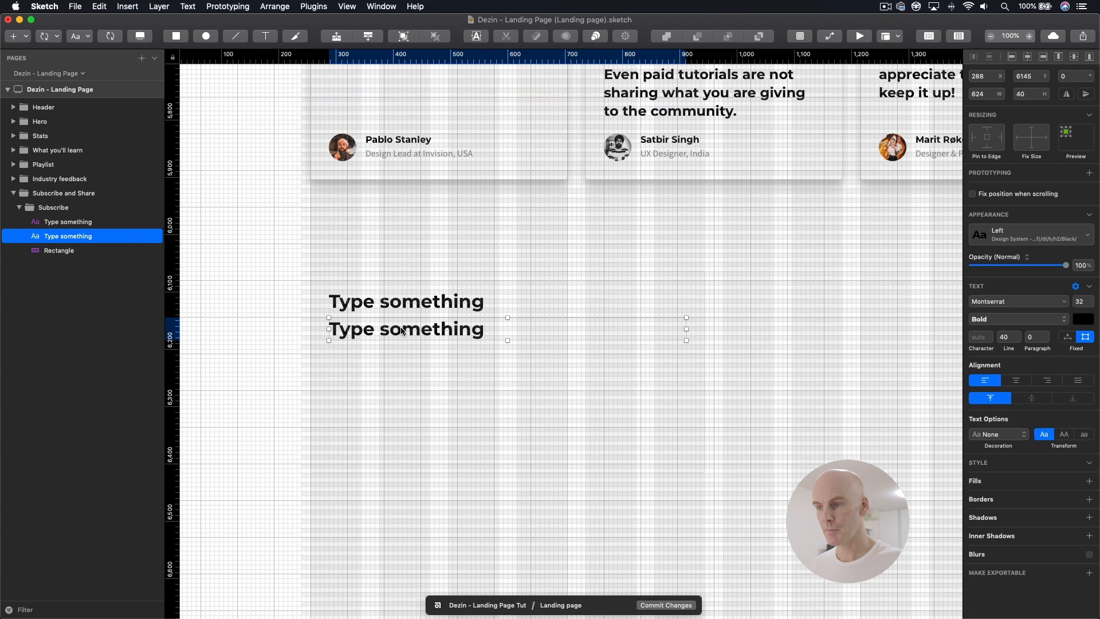
right_click(403, 331)
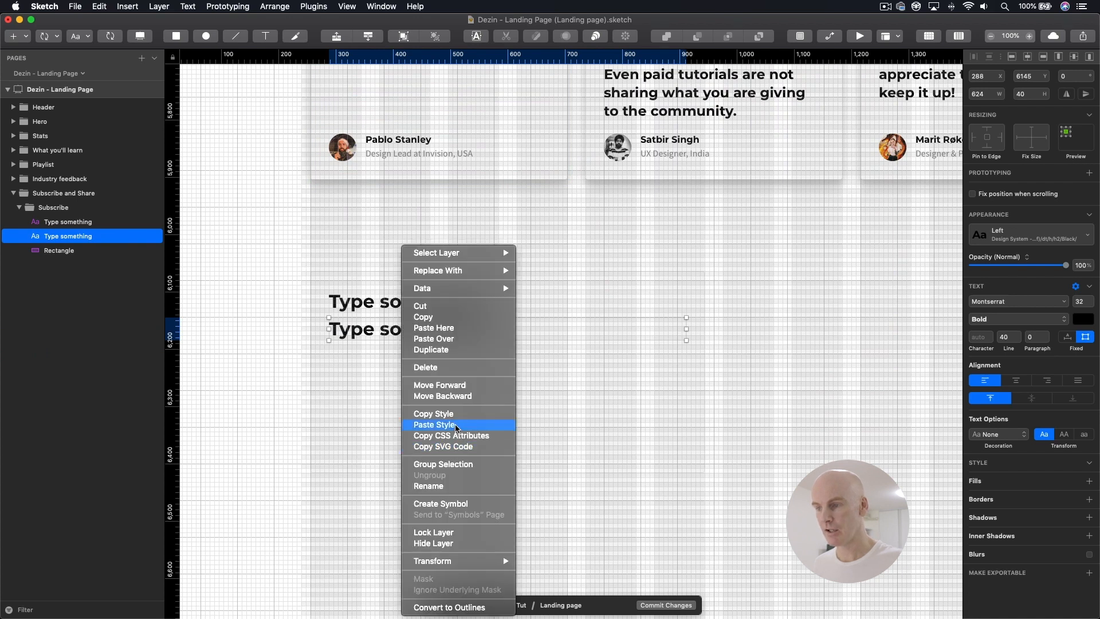
click(446, 420)
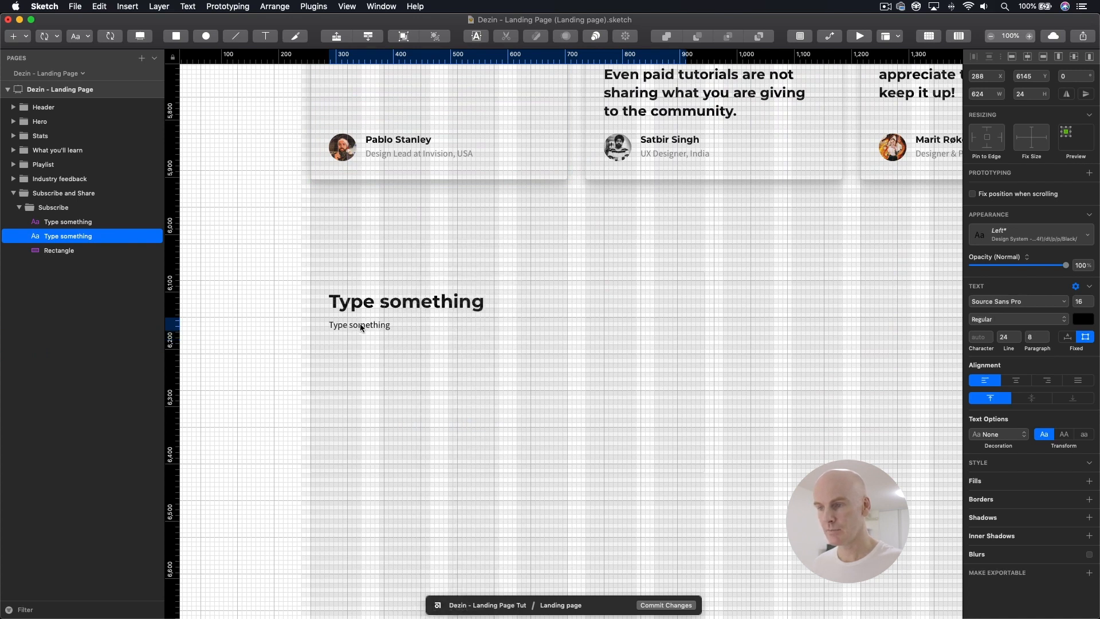
Step: Move the Subscribe body text down to Y 6158 and narrow its text box to 296 px
key(shift+Down)
key(shift+Down)
key(shift+Up)
key(Up)
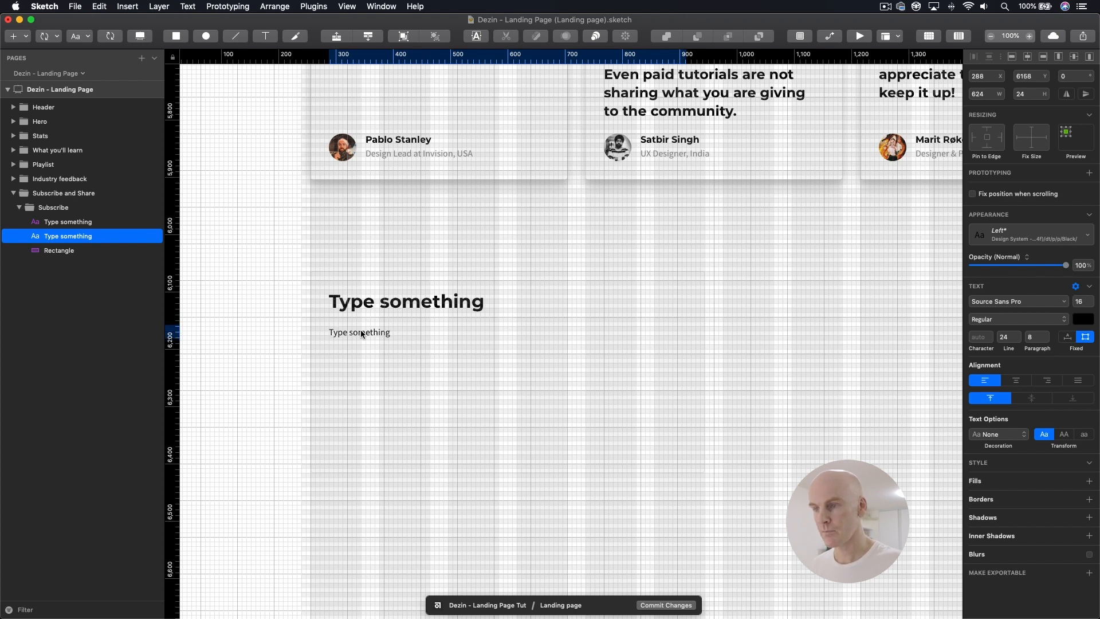
drag(686, 344, 497, 344)
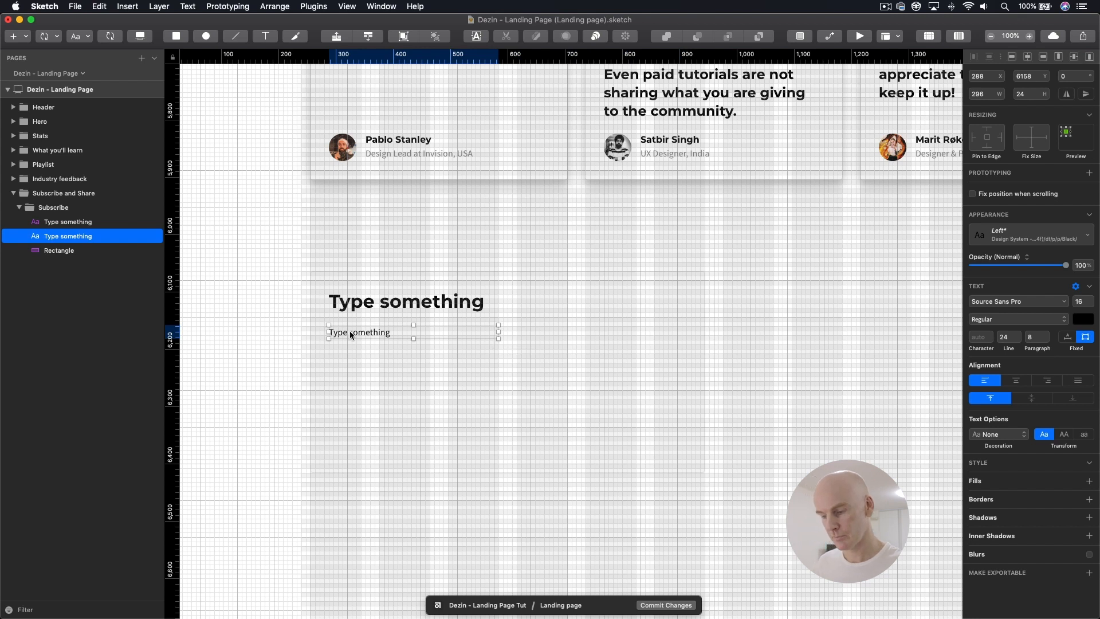
Step: Duplicate the Subscribe body text and move the copy down to Y 6206
key(super+d)
click(64, 248)
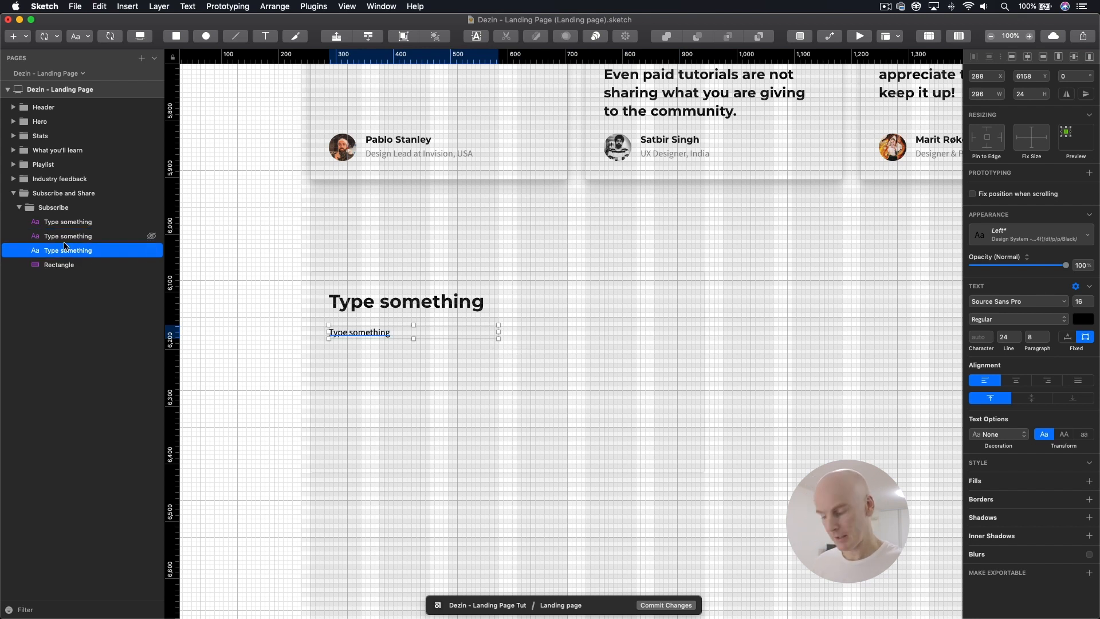
key(Down)
key(Down)
key(Down)
key(Down)
key(Down)
key(Down)
key(Down)
key(Down)
key(Down)
key(Down)
key(Down)
key(Down)
key(Down)
key(Down)
key(Down)
key(Down)
key(Down)
key(Down)
key(Down)
key(Down)
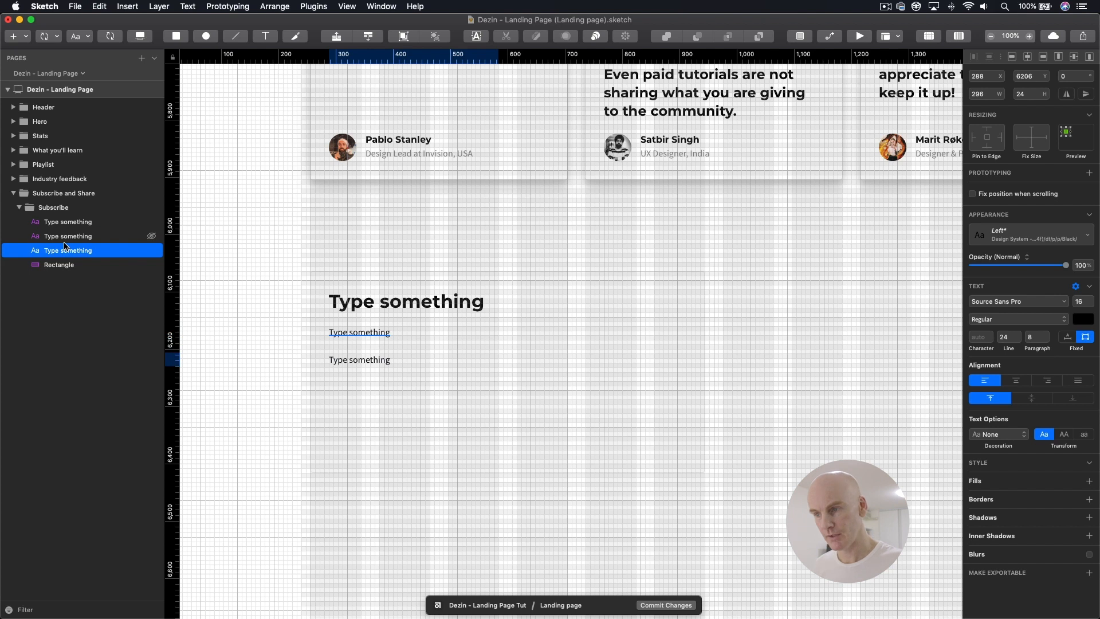
click(365, 361)
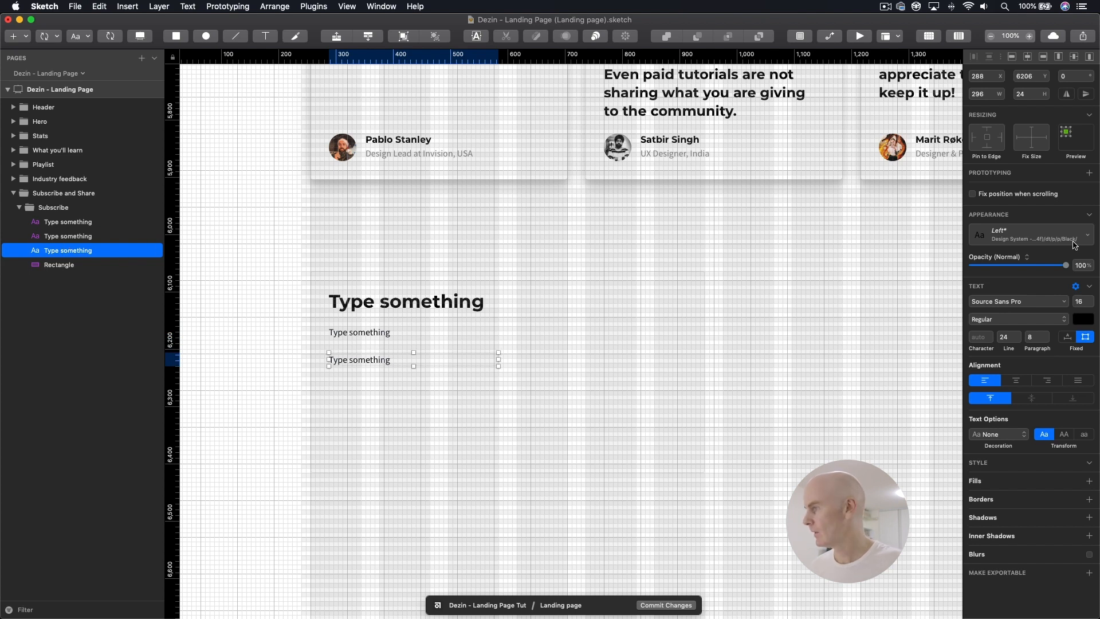
Step: Apply the dt/h/h1Title/Primary/Center text style to the lowest Subscribe text
click(1048, 236)
mouse_move(974, 371)
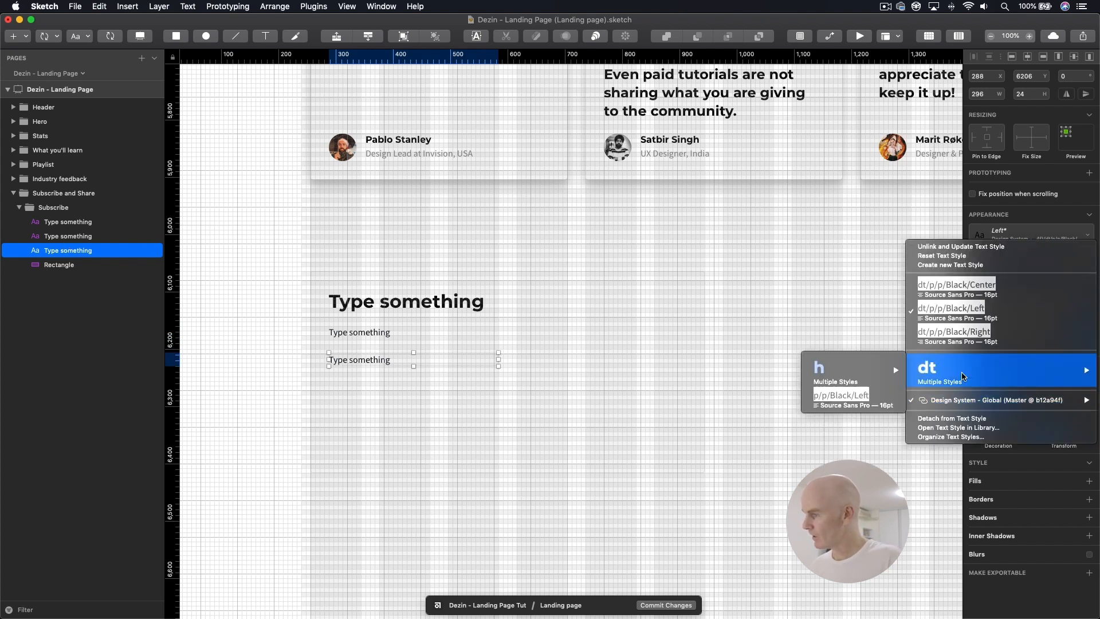
mouse_move(842, 374)
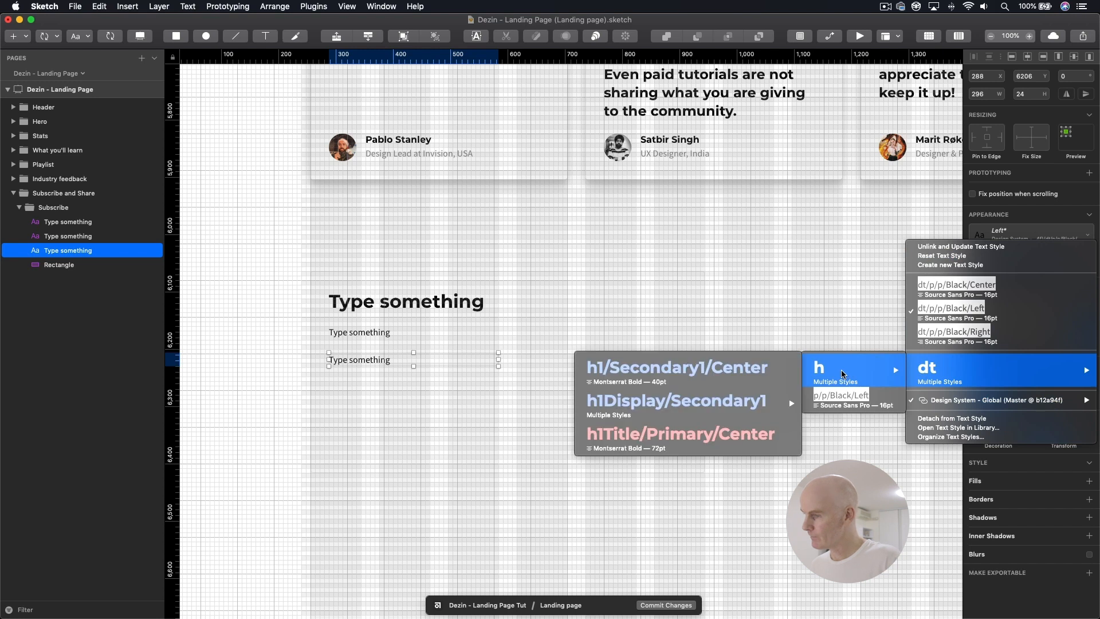
click(611, 444)
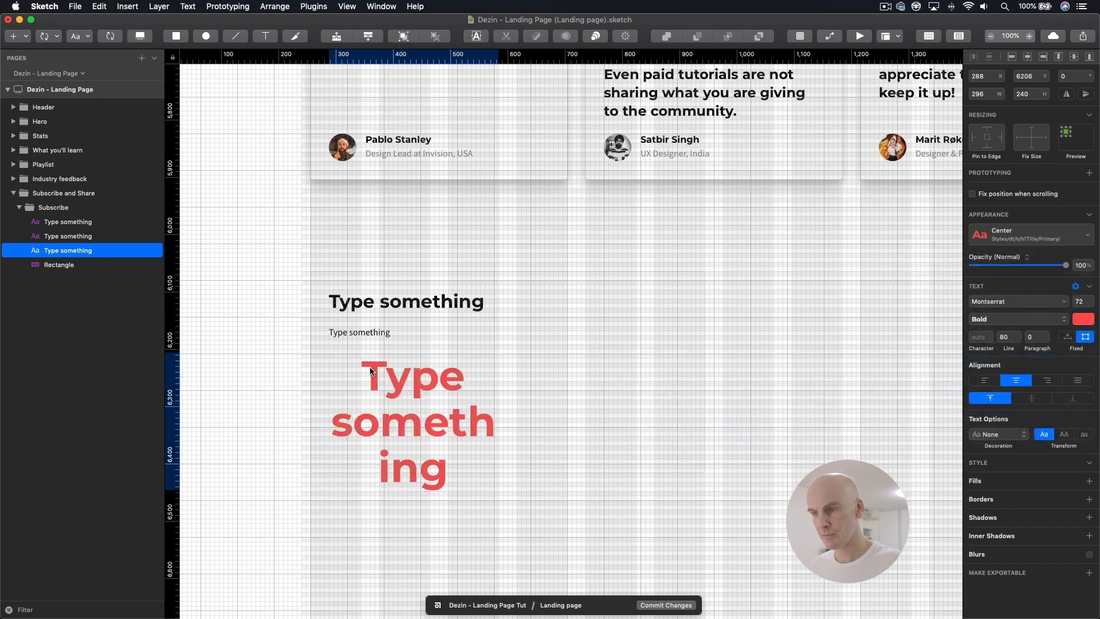
key(Escape)
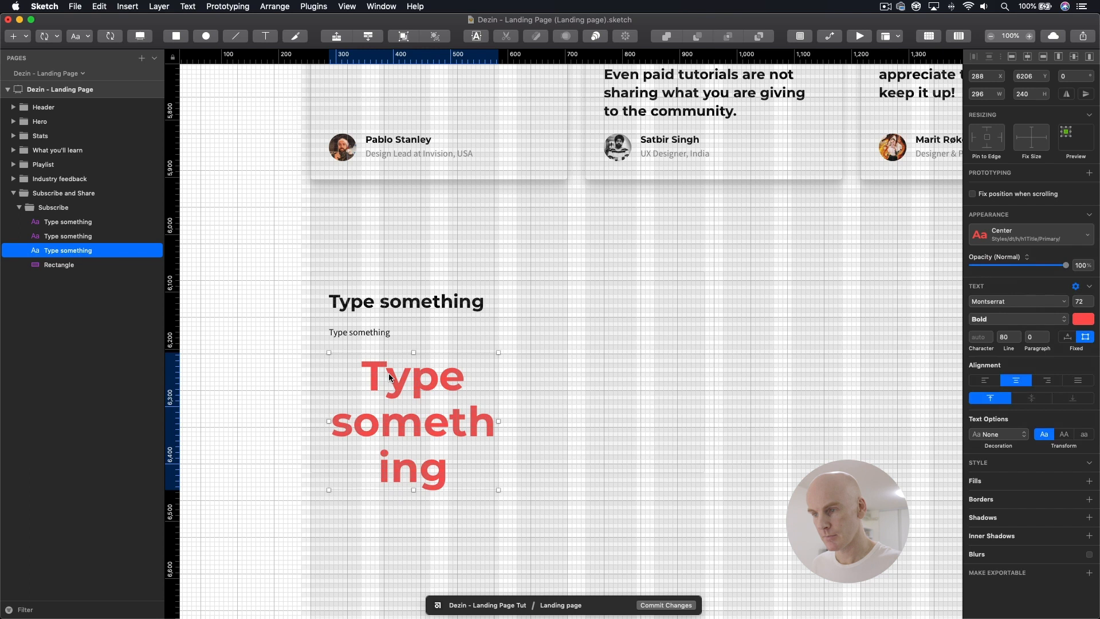
Step: Left-align the large red Subscribe text and save it as a new text style named dt/h/h1Title/Primary/Left
click(987, 380)
click(1031, 234)
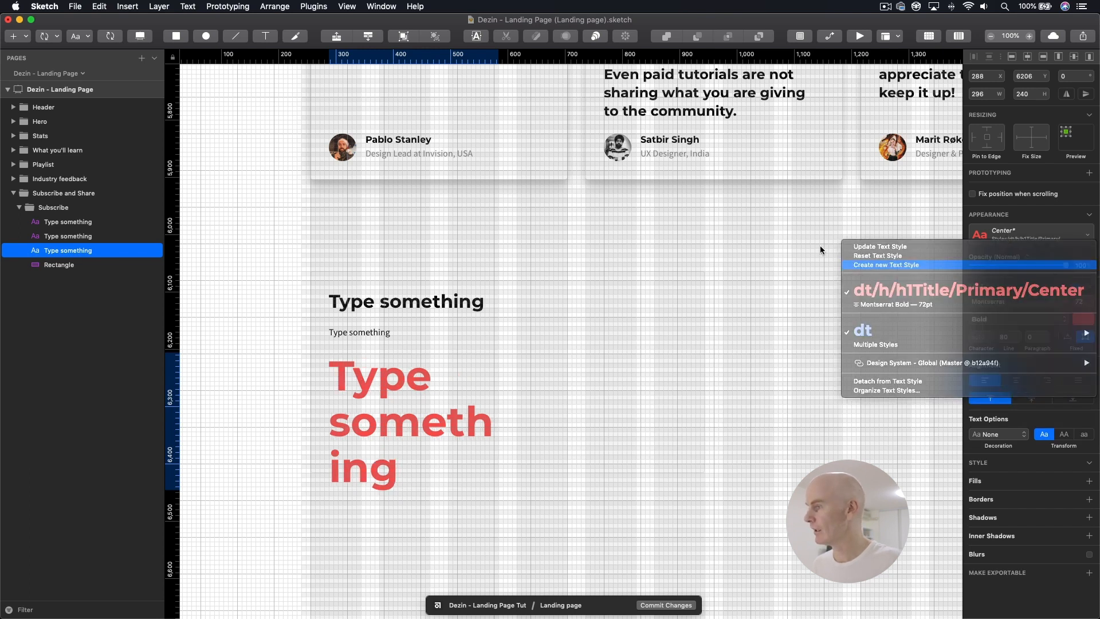
click(886, 265)
click(1075, 235)
key(BackSpace)
key(BackSpace)
key(BackSpace)
key(BackSpace)
key(BackSpace)
key(BackSpace)
key(BackSpace)
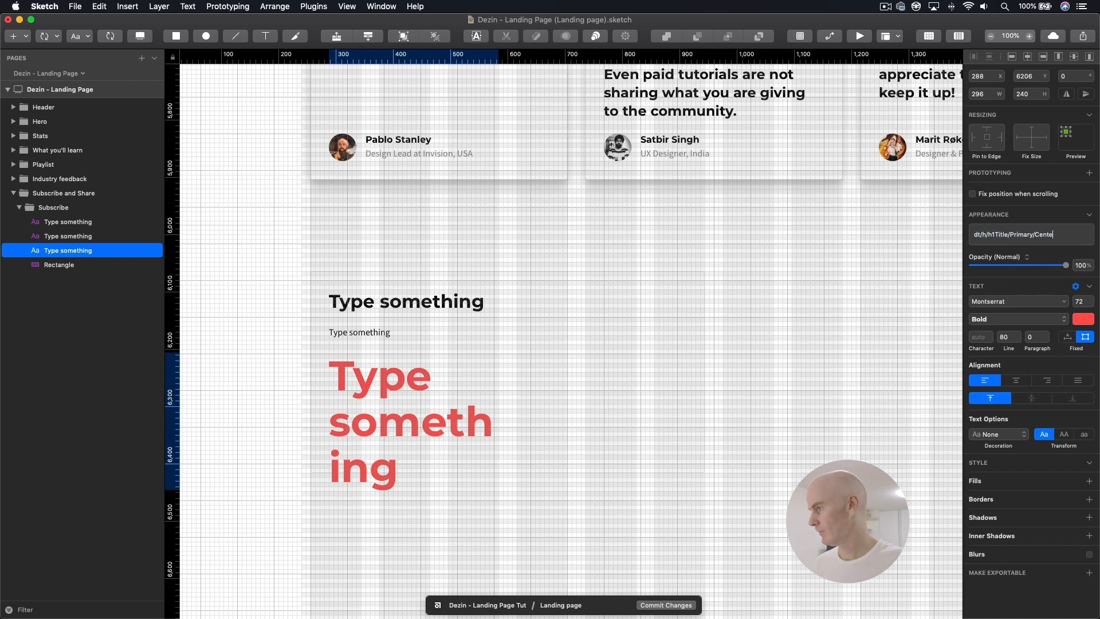
text(Left)
key(Return)
Step: Replace the large red Subscribe text's content with 0000
double_click(390, 373)
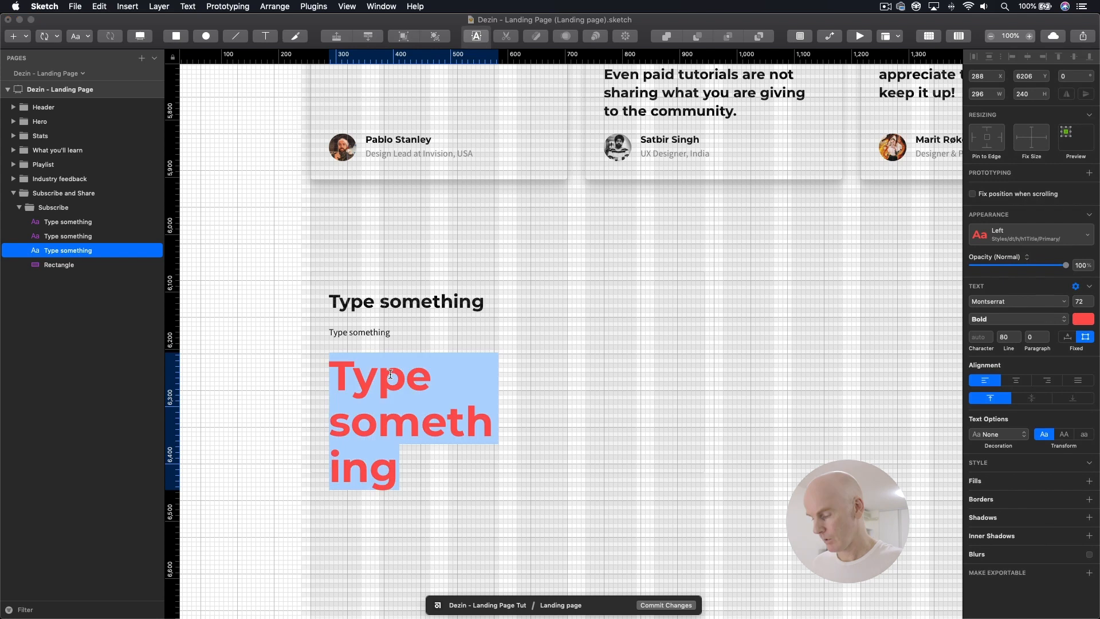
text(0000)
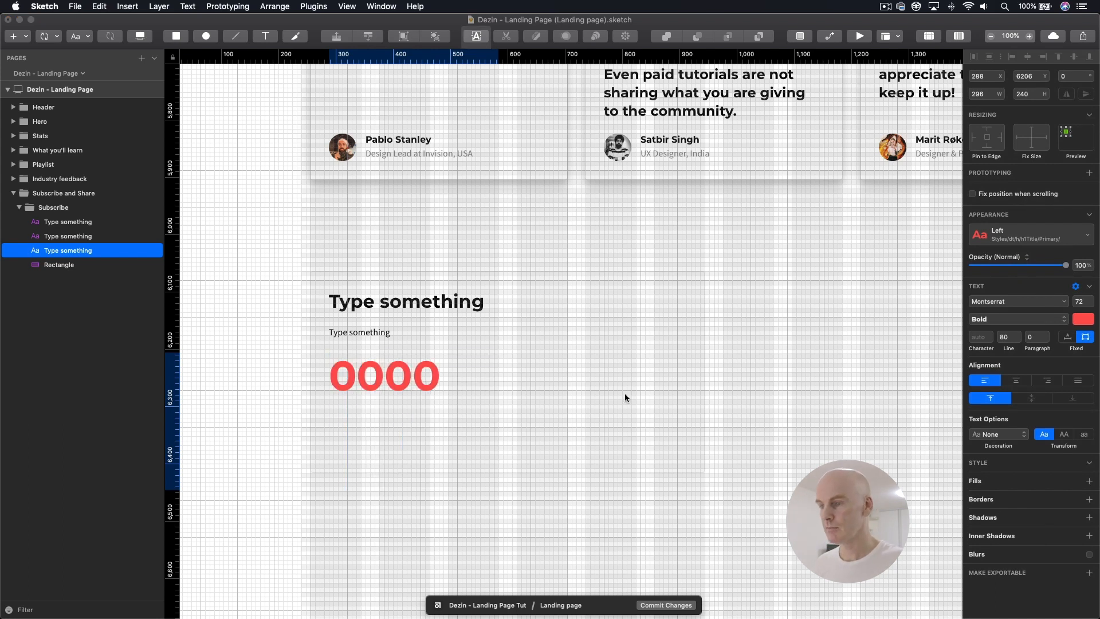
click(601, 375)
Step: Copy and paste the Subscribe body text, order the copy beneath the 0000 layer and move it down below the red number
click(372, 332)
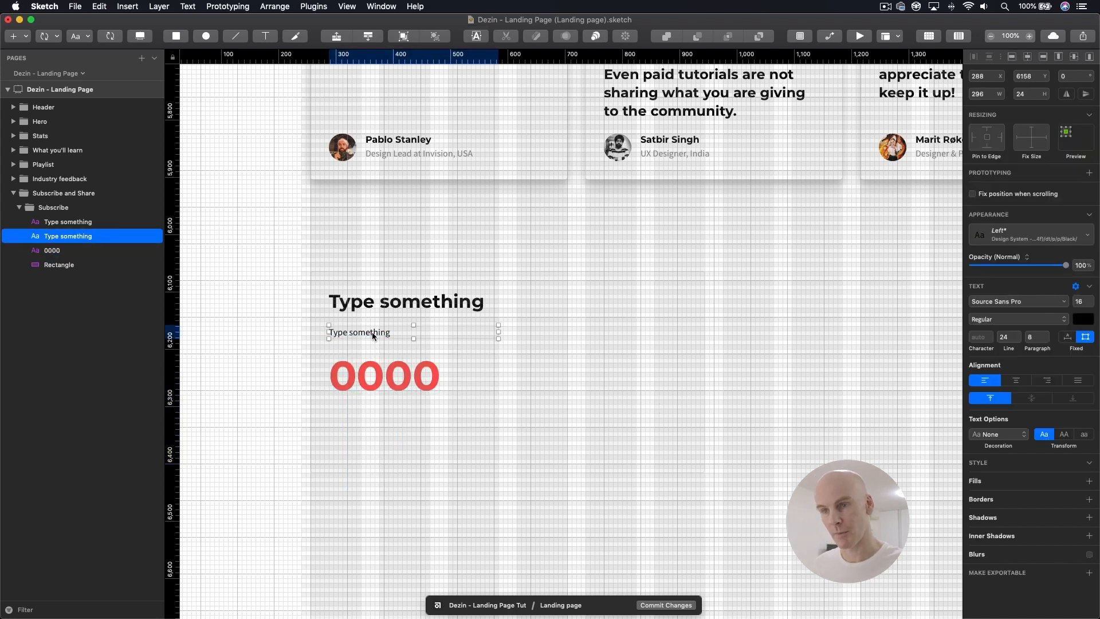
key(super+c)
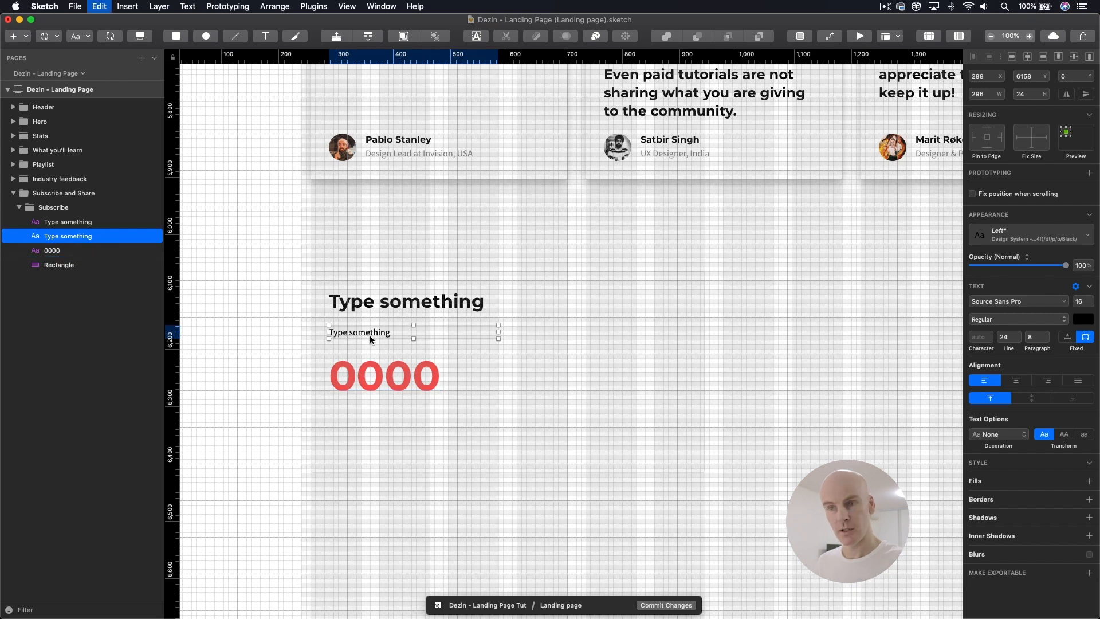
key(super+v)
drag(53, 252, 52, 269)
key(shift+Down)
key(shift+Down)
key(shift+Down)
key(shift+Down)
key(shift+Down)
key(shift+Down)
key(shift+Down)
key(shift+Down)
key(shift+Down)
key(shift+Down)
key(shift+Down)
key(shift+Down)
key(shift+Down)
key(shift+Down)
key(shift+Down)
key(shift+Down)
Step: Move the 0000 text and the text below it up together so the lower one sits at Y 6270, and save
shift+click(356, 374)
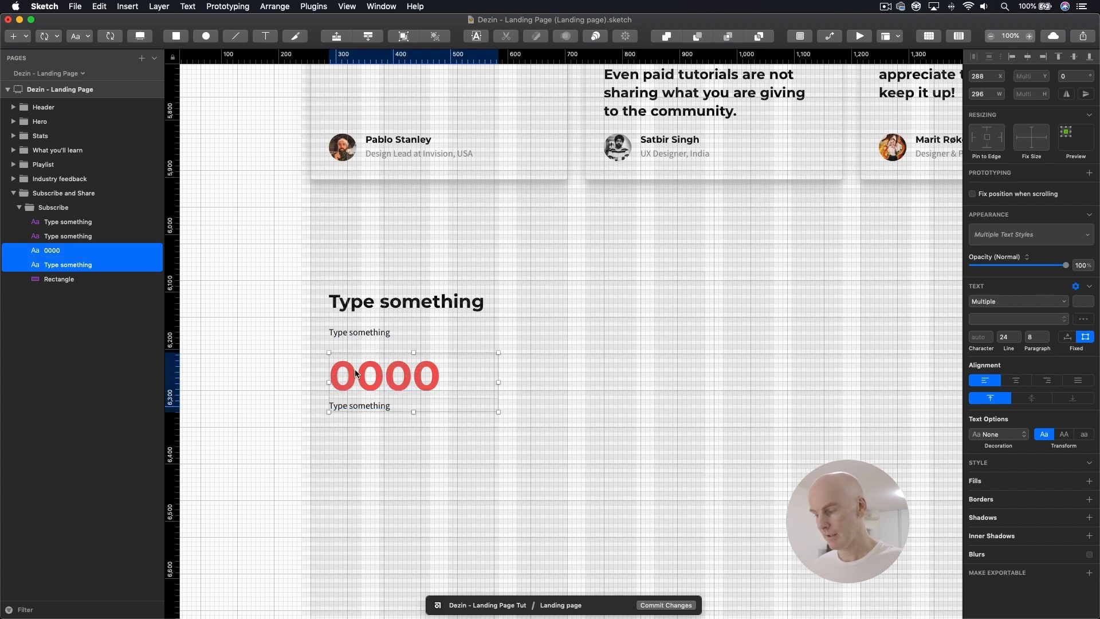
key(shift+Up)
key(shift+Up)
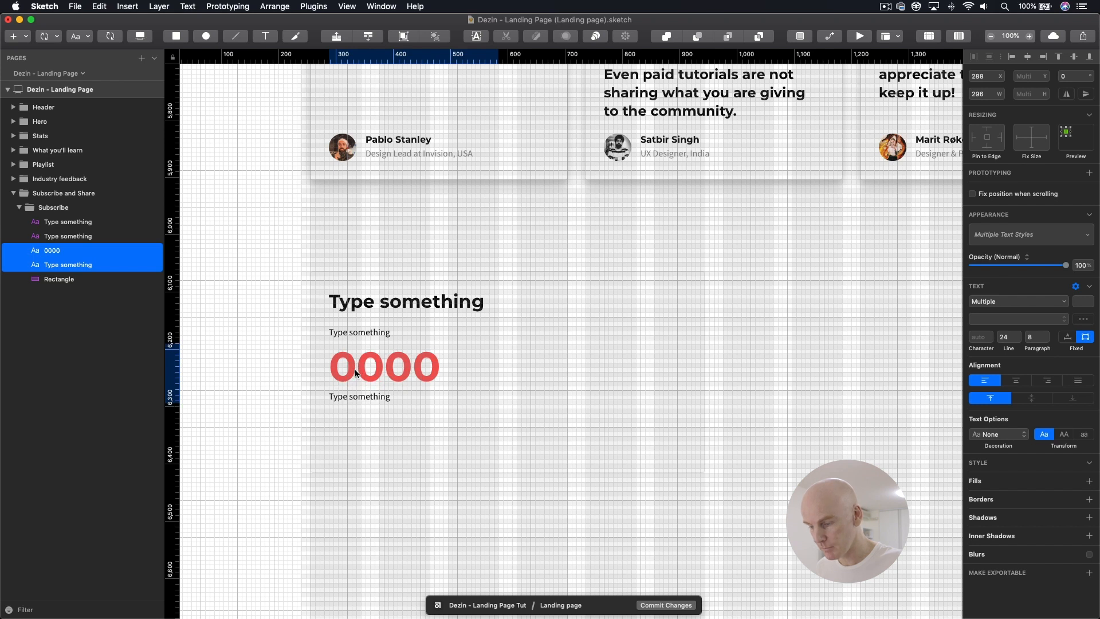
click(368, 397)
key(super+s)
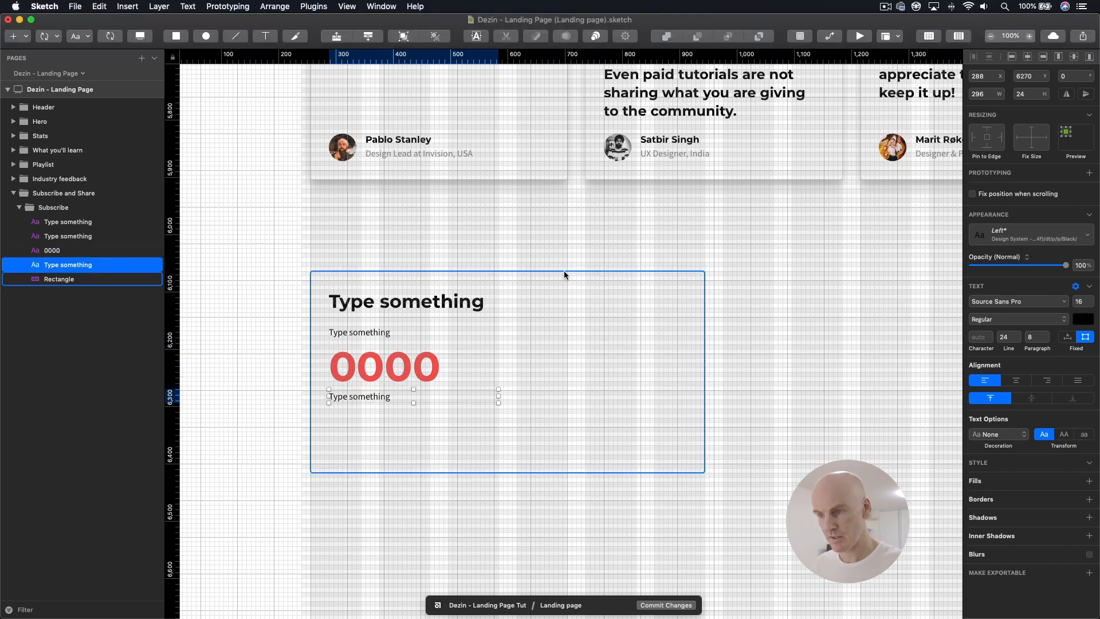
Step: Open the testimonial card symbol from Industry feedback and copy the style of its Name text
scroll(515, 221, up, 5)
click(437, 229)
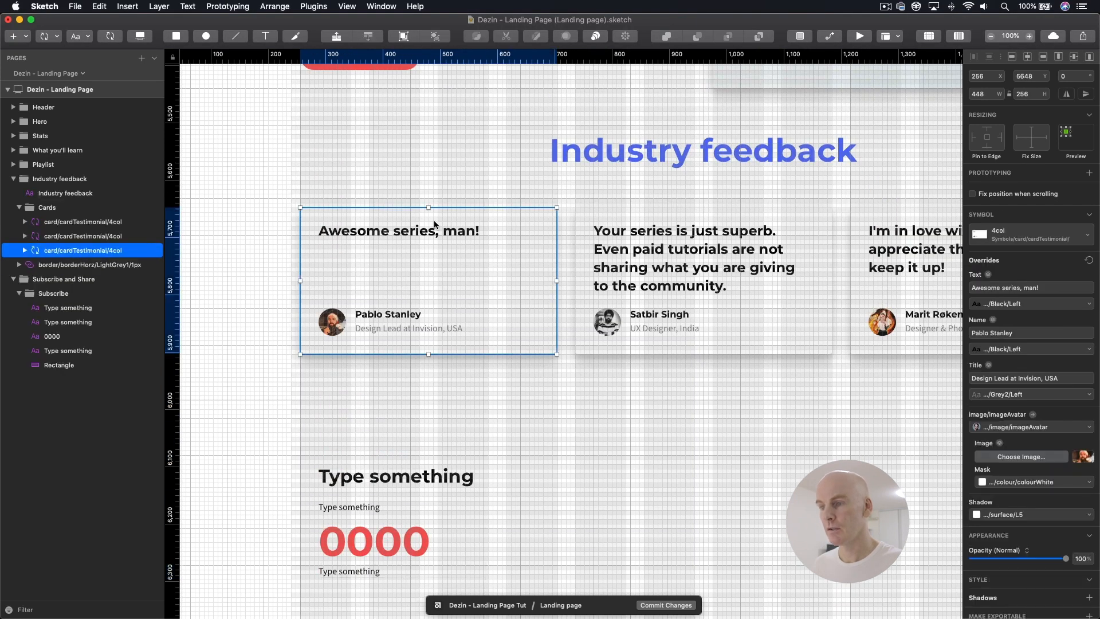
double_click(385, 290)
double_click(372, 317)
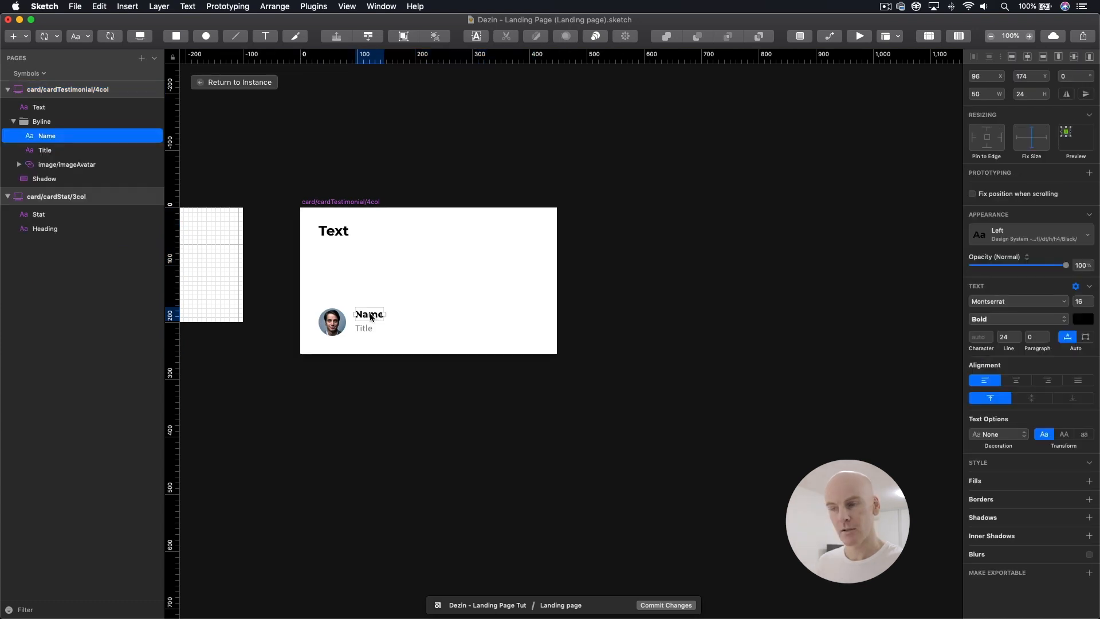
right_click(371, 317)
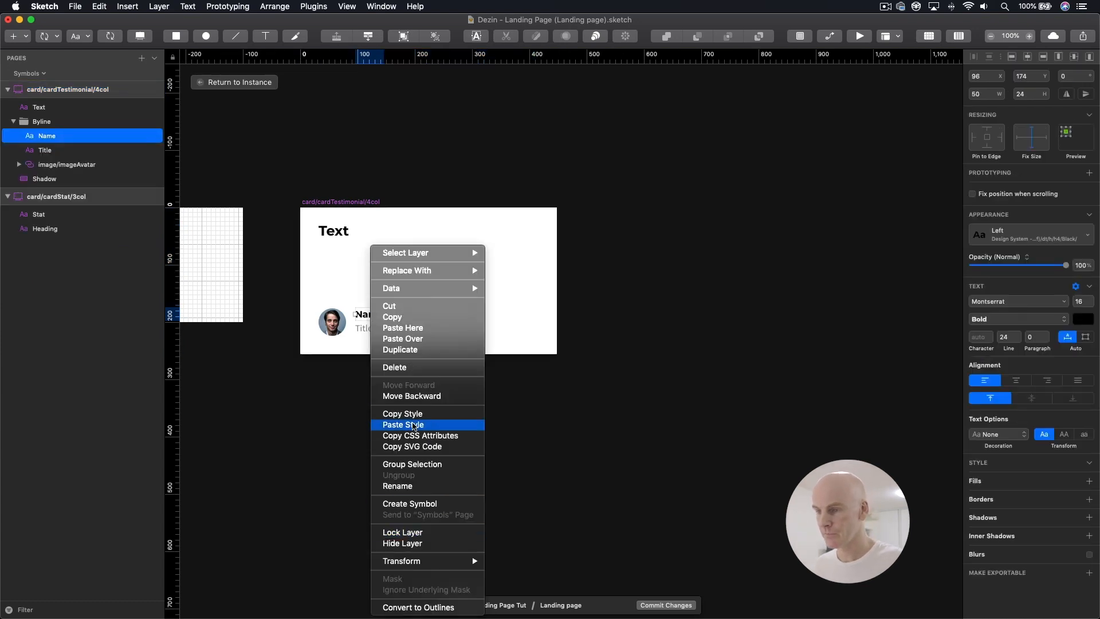
click(414, 419)
Step: Return to the landing page and paste the copied style onto the text below 0000
click(210, 82)
scroll(537, 297, down, 3)
scroll(537, 297, down, 3)
click(372, 357)
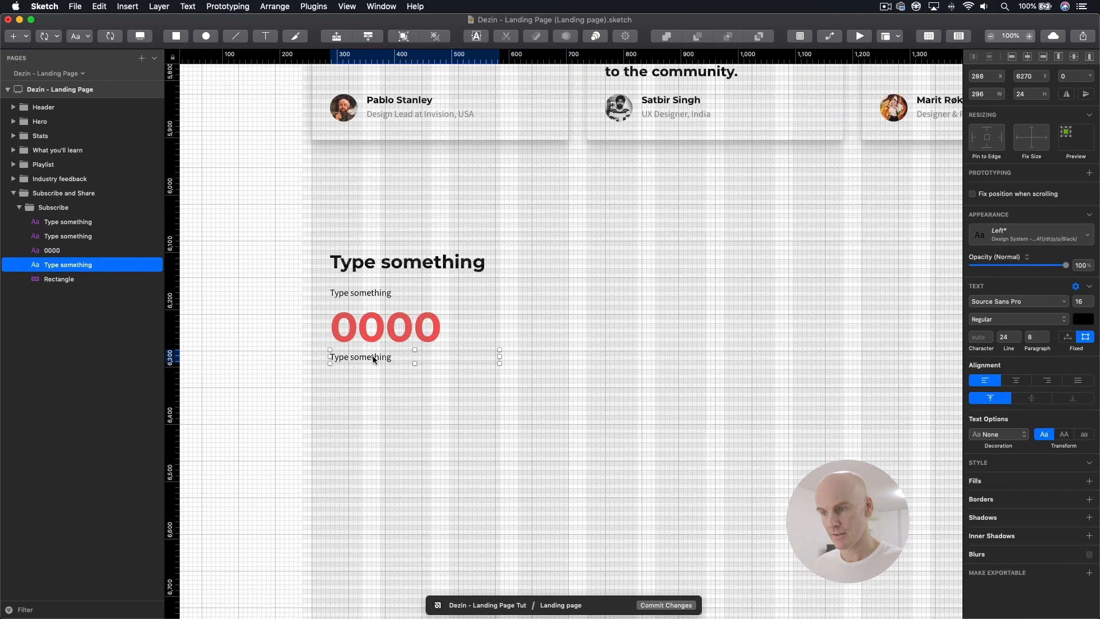
right_click(373, 358)
click(407, 425)
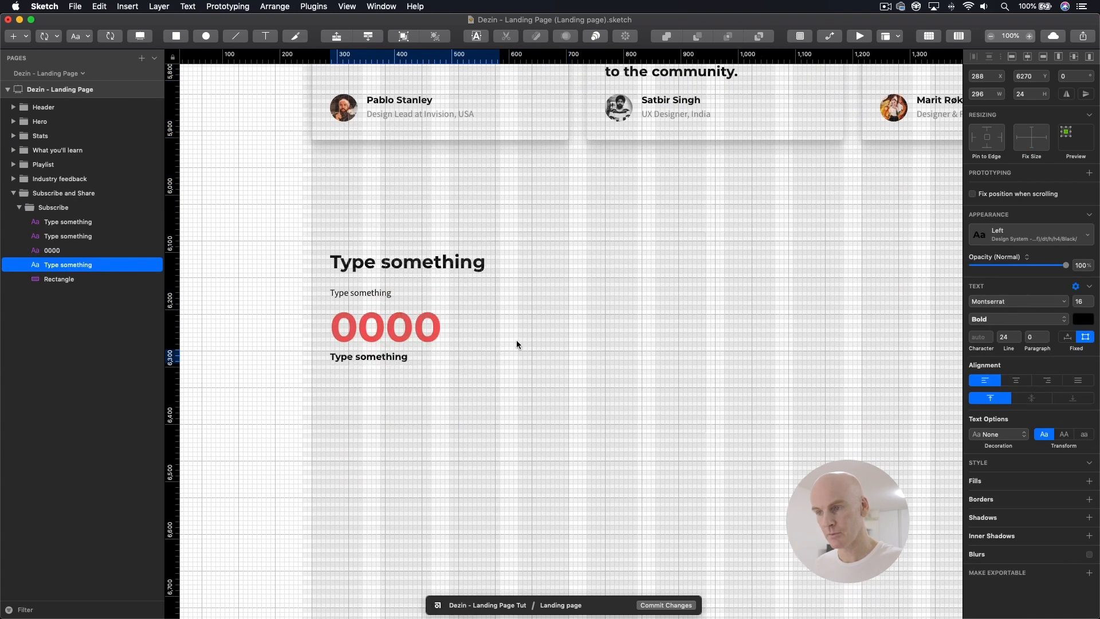
click(516, 339)
click(415, 350)
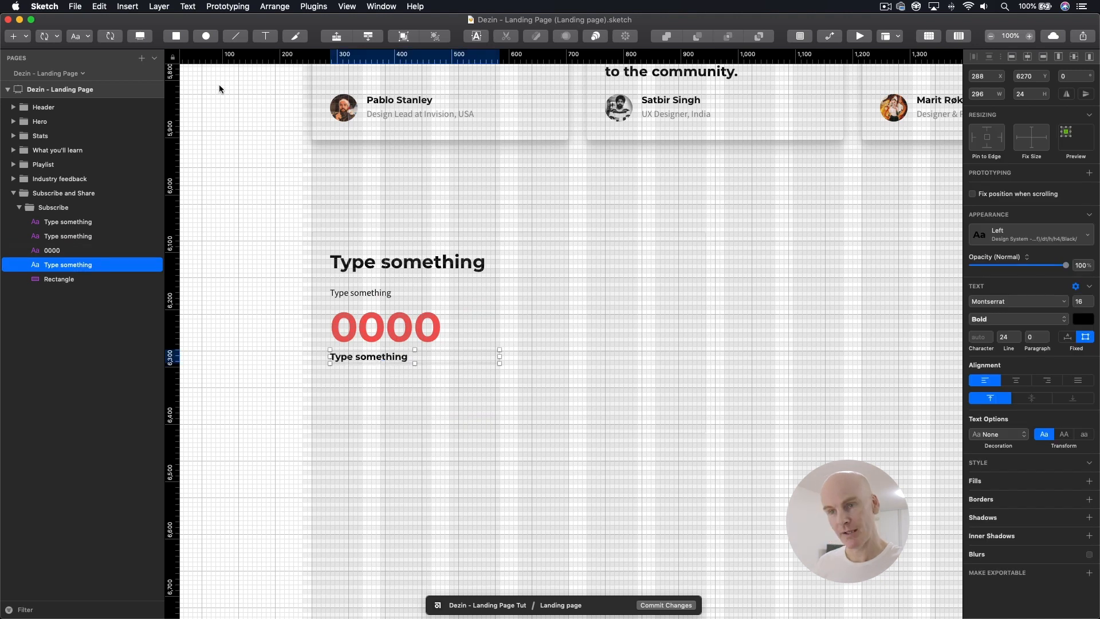
Step: Insert the design system's button/buttonSecondary/Black/Default symbol below the last Subscribe text, at about X 289, Y 6328
click(54, 39)
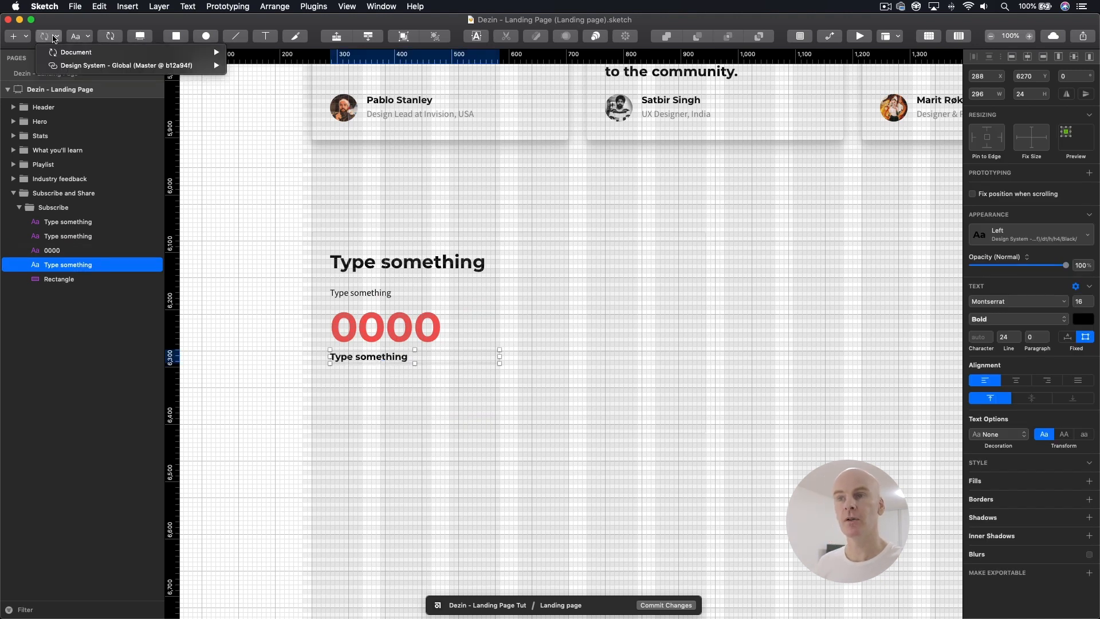
mouse_move(74, 65)
mouse_move(276, 130)
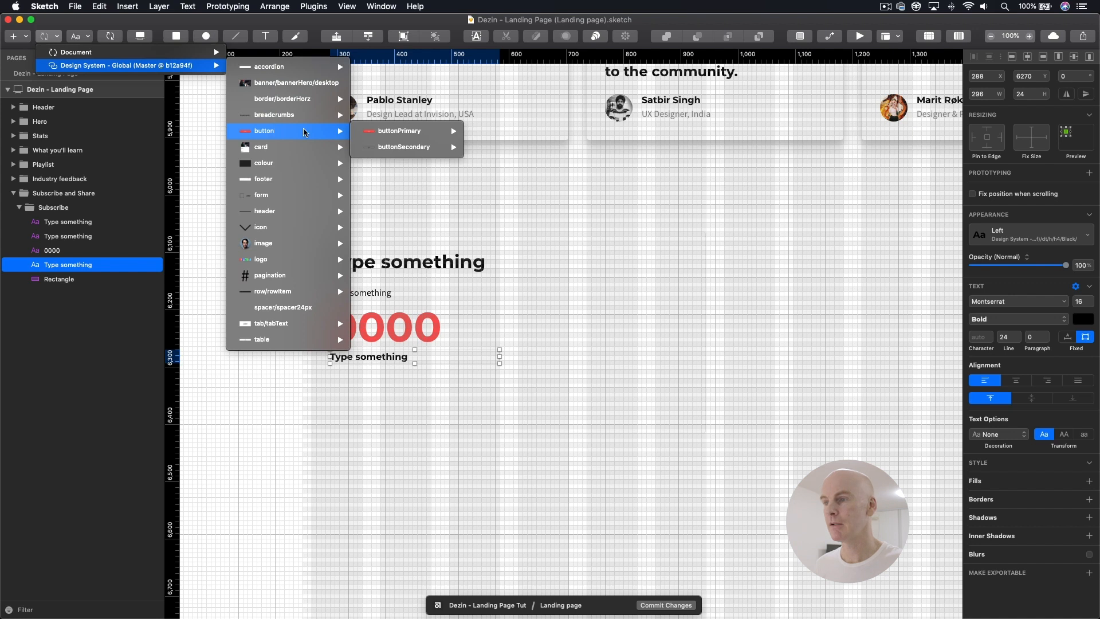
mouse_move(413, 146)
mouse_move(501, 147)
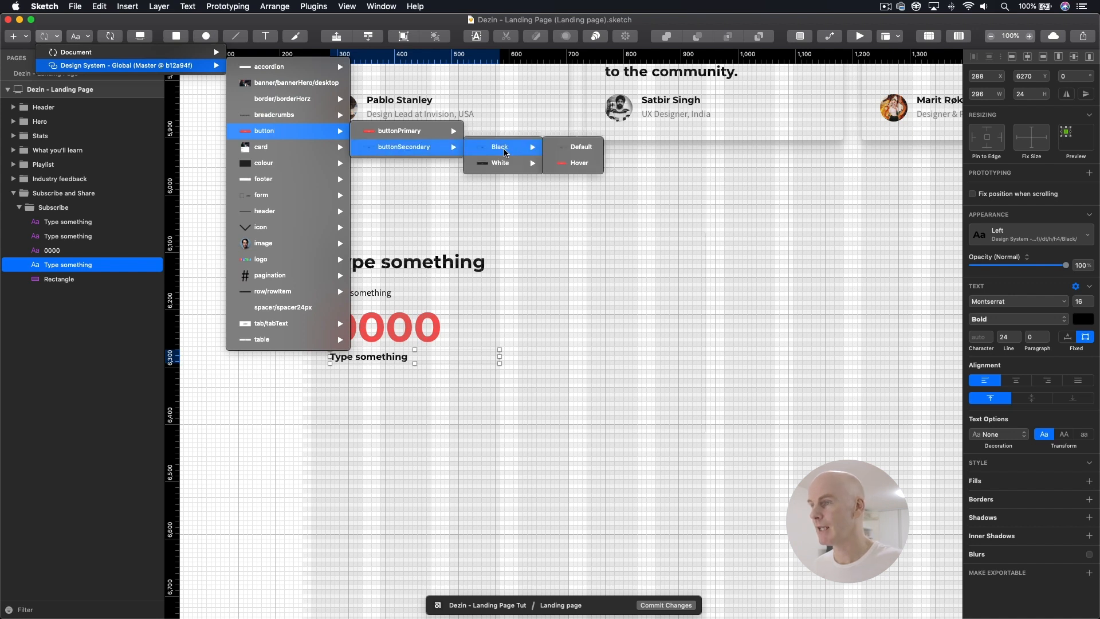
click(591, 151)
click(395, 399)
drag(392, 399, 386, 394)
key(shift+Down)
Step: Order the button layer beneath the four text layers, directly above the Rectangle in the Subscribe group
drag(50, 266, 49, 288)
click(60, 266)
click(415, 400)
Step: Group the four Subscribe texts and the button, and name the group Text
click(84, 222)
shift+click(77, 277)
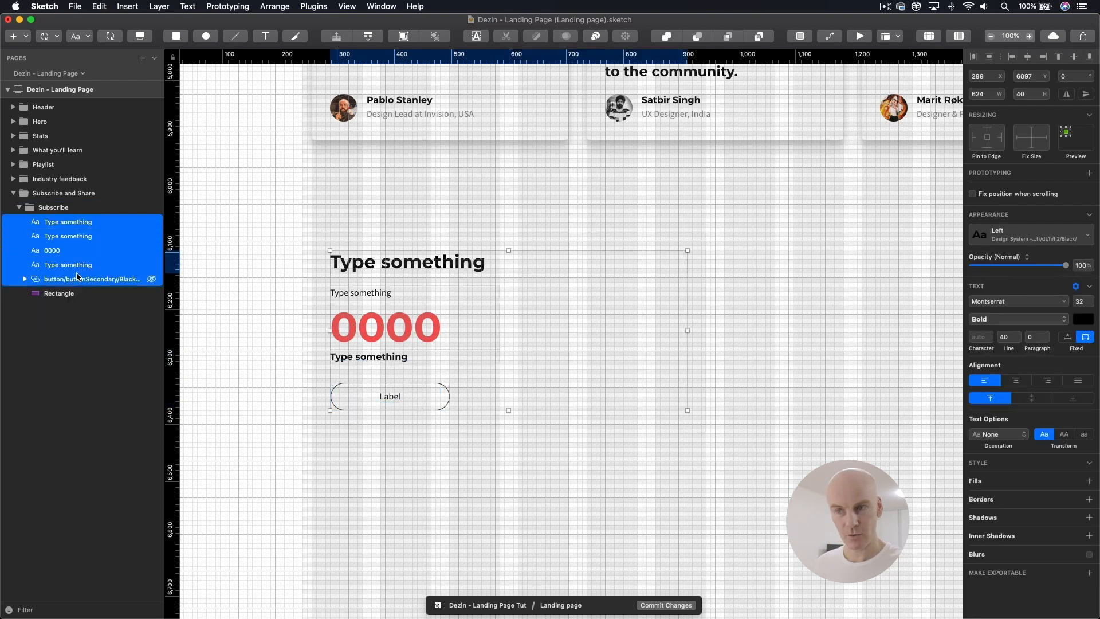
key(super+g)
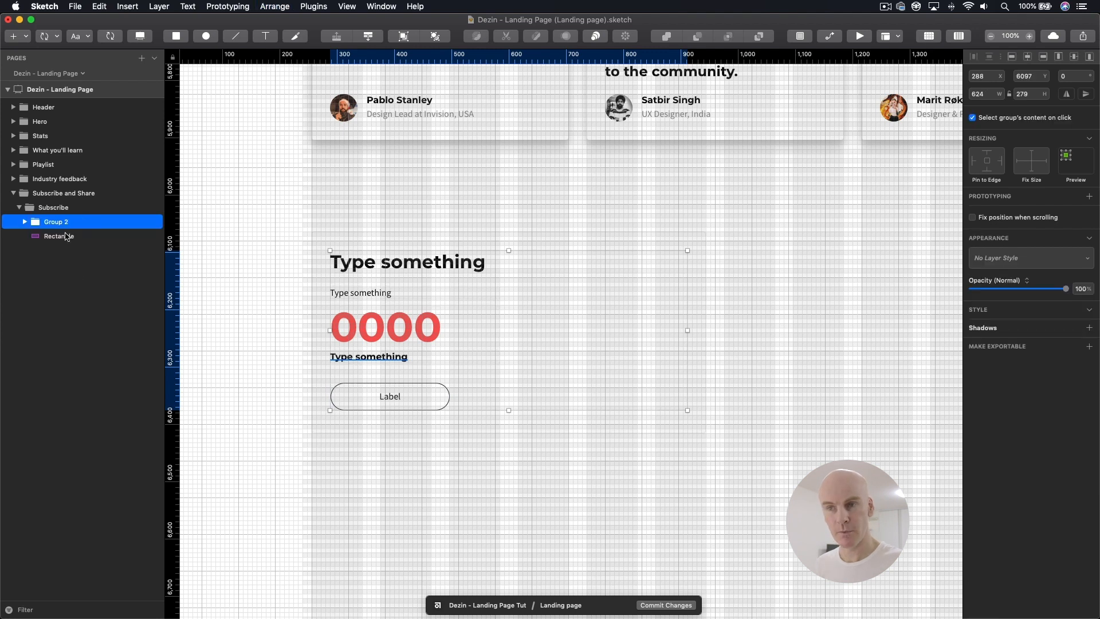
double_click(105, 226)
text(Te)
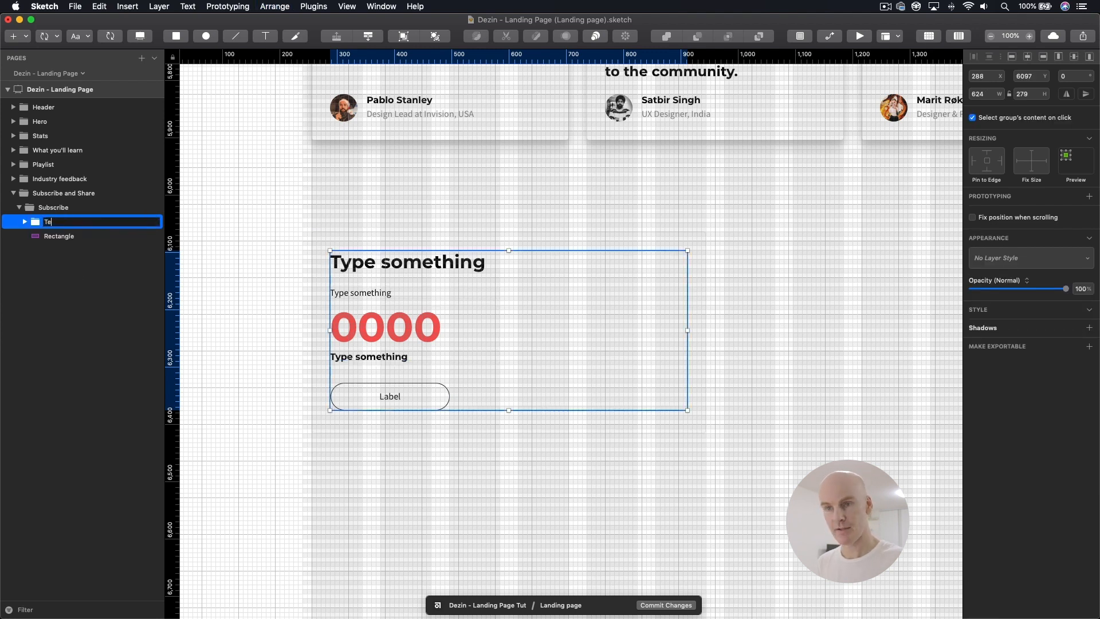
text(xt)
key(Return)
click(24, 221)
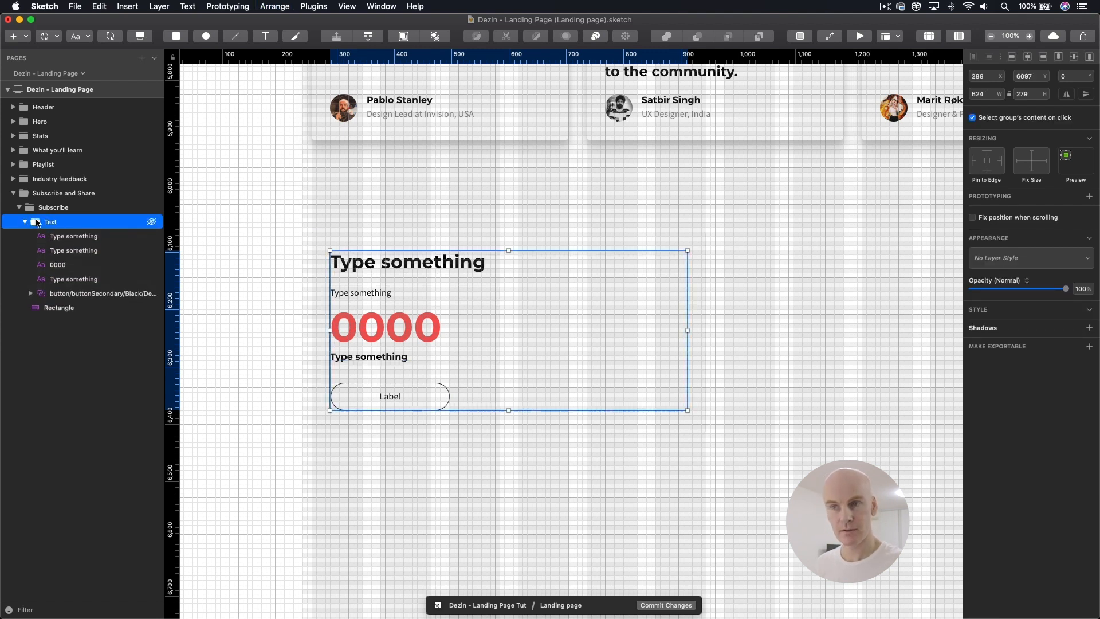
click(24, 221)
click(326, 200)
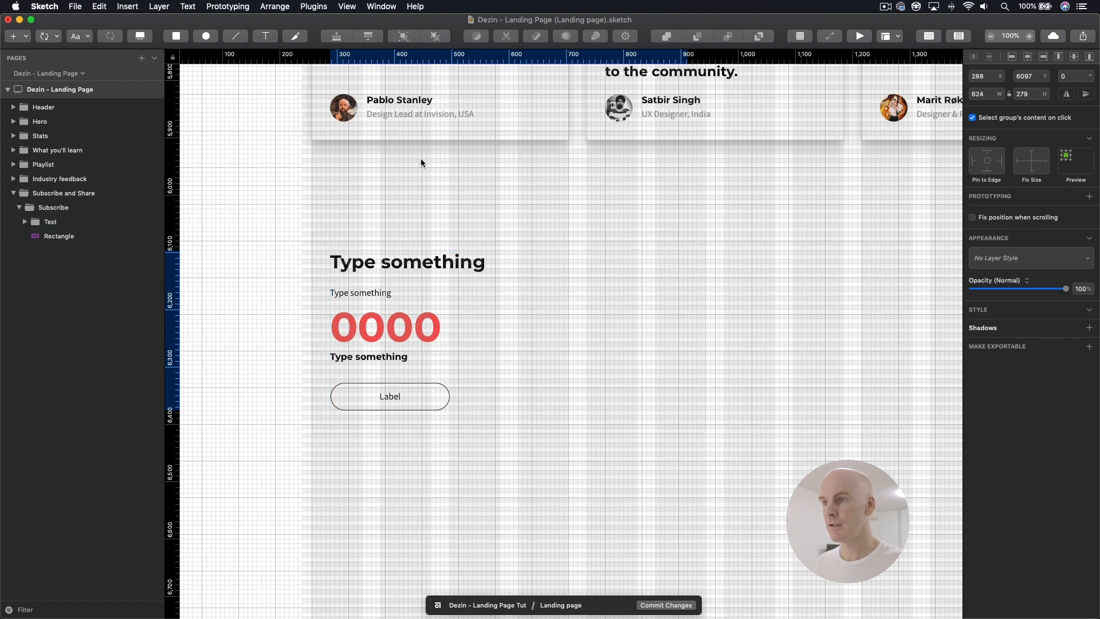
Step: Open the testimonial card symbol and copy its image/imageAvatar symbol
click(351, 110)
double_click(348, 108)
double_click(349, 108)
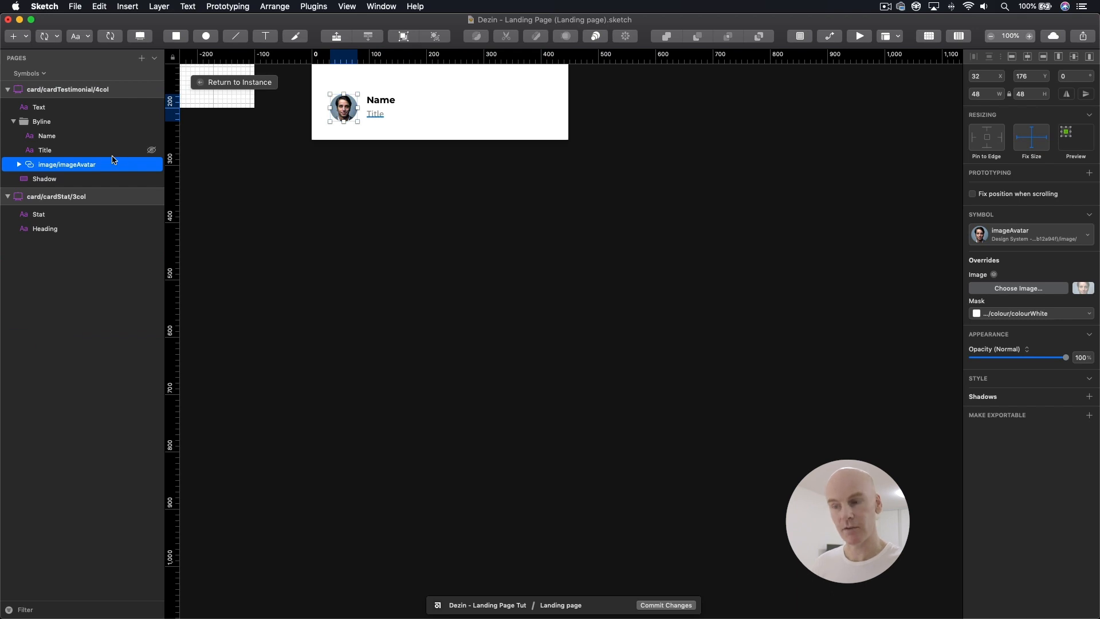
Step: Return to the landing page and paste the avatar into the Subscribe group, ordered beneath the Text group
click(214, 83)
click(376, 398)
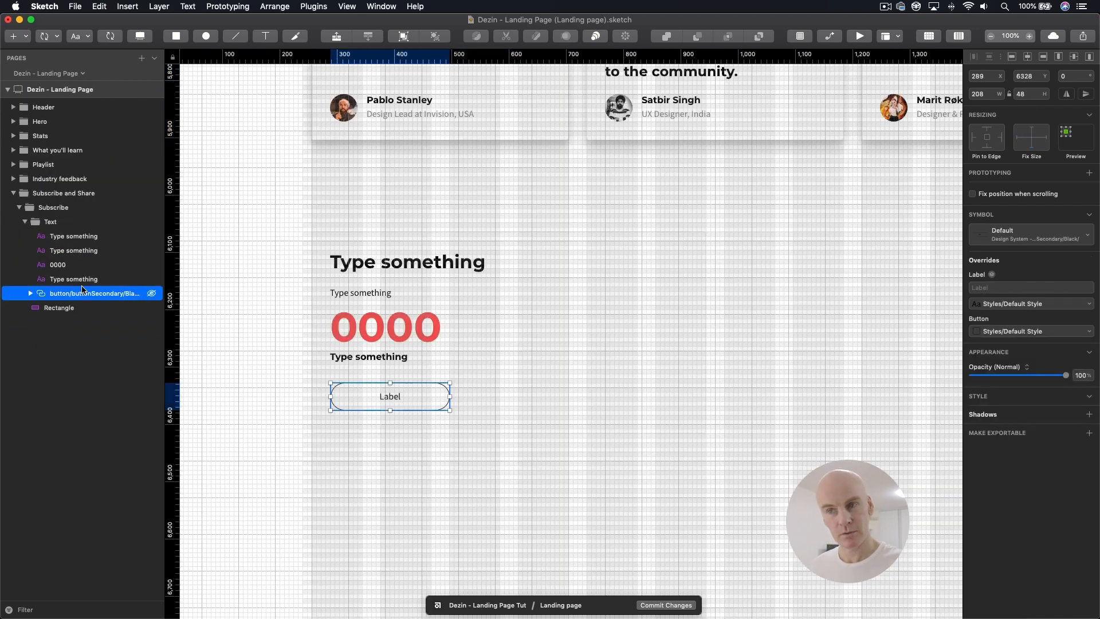
click(60, 236)
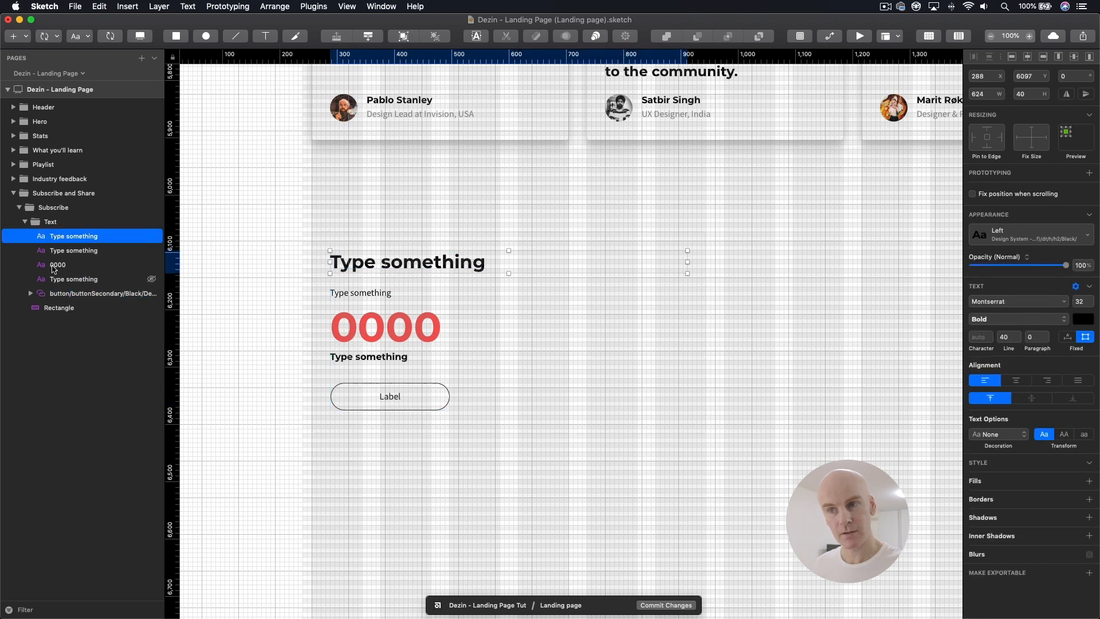
click(63, 222)
key(super+v)
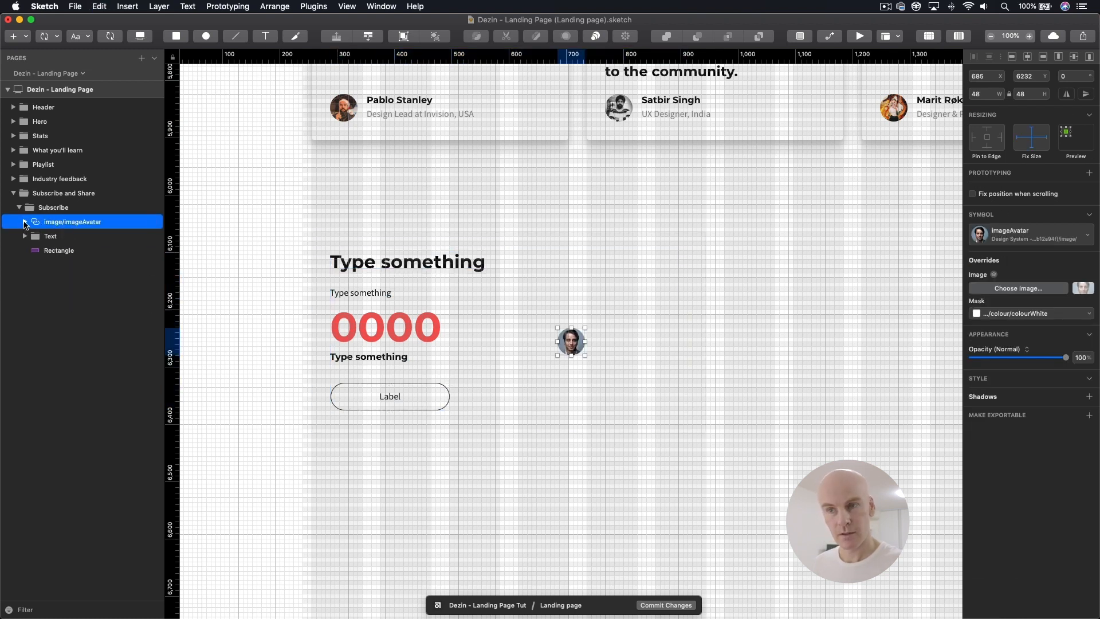
drag(50, 224, 53, 245)
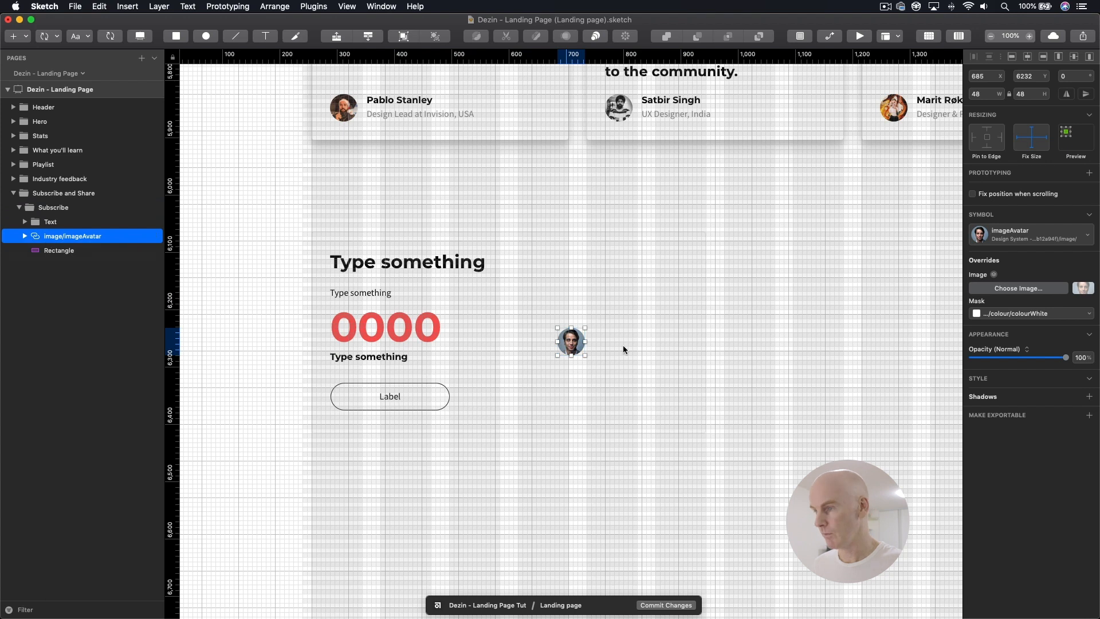
Step: Move the avatar up beside the Subscribe texts and enlarge it proportionally to 208 × 208
drag(574, 340, 573, 316)
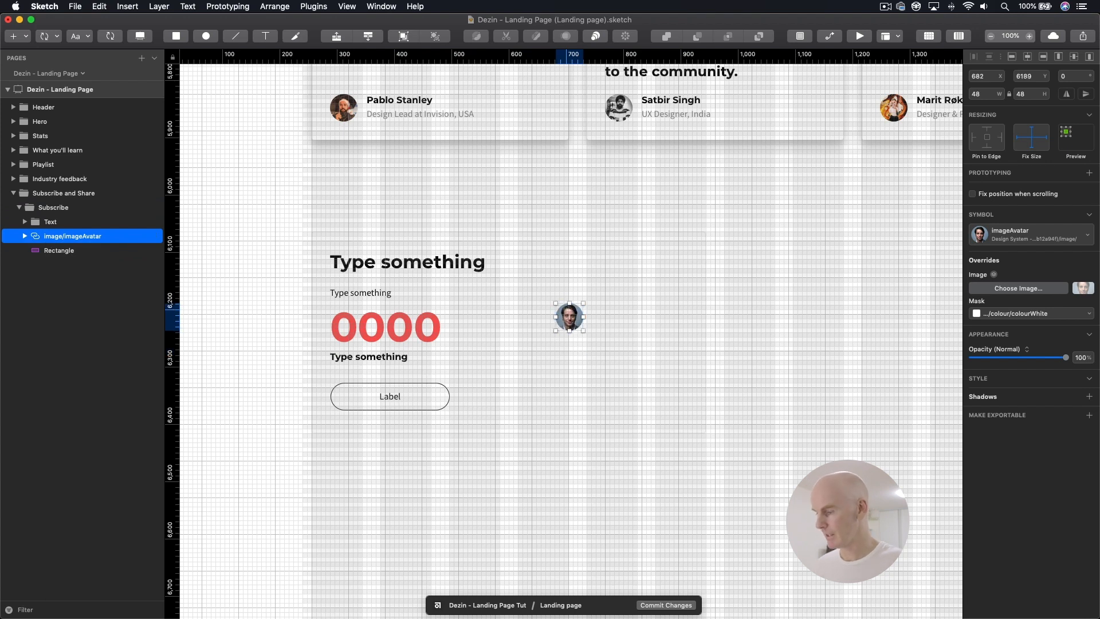
double_click(586, 324)
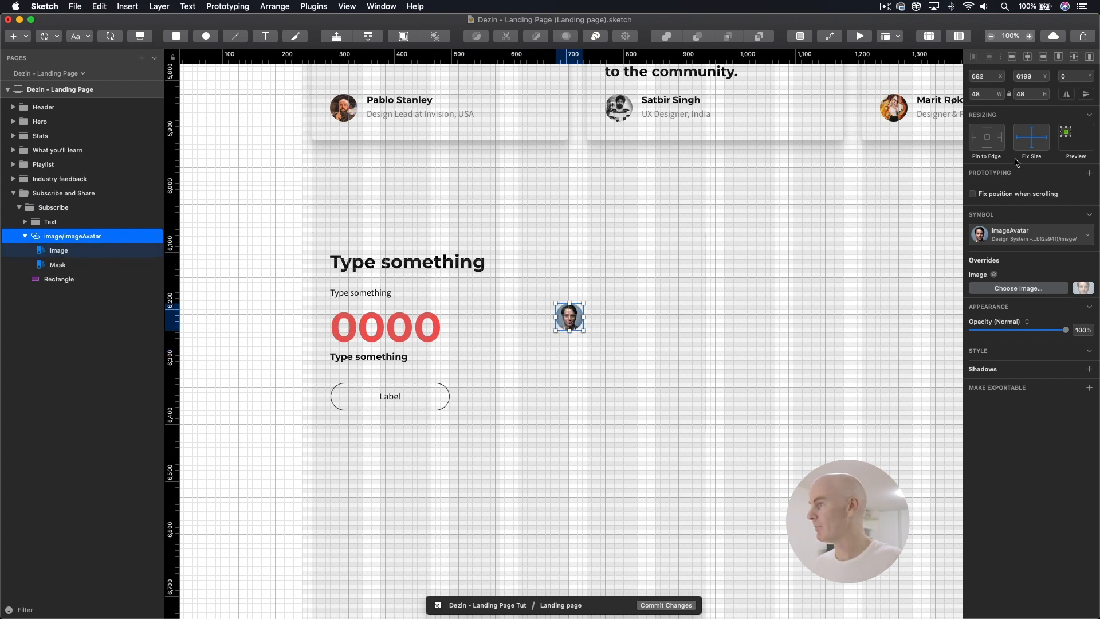
click(987, 94)
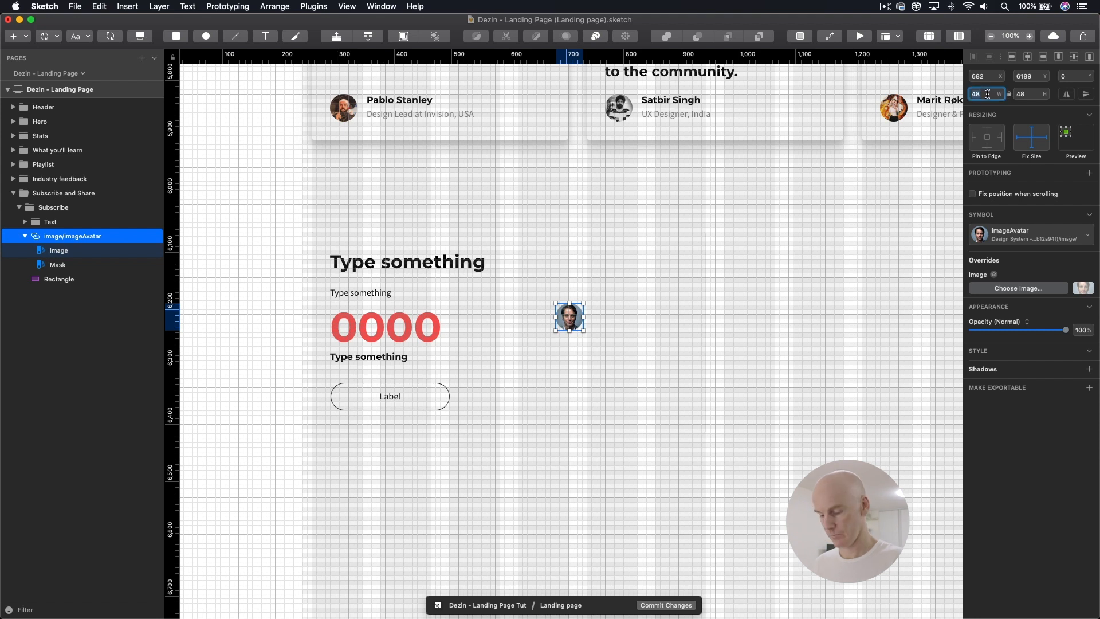
text(208)
key(Return)
Step: Position the enlarged avatar beside the texts at X 688, Y 6144, lining it up with the grid
drag(611, 373, 612, 366)
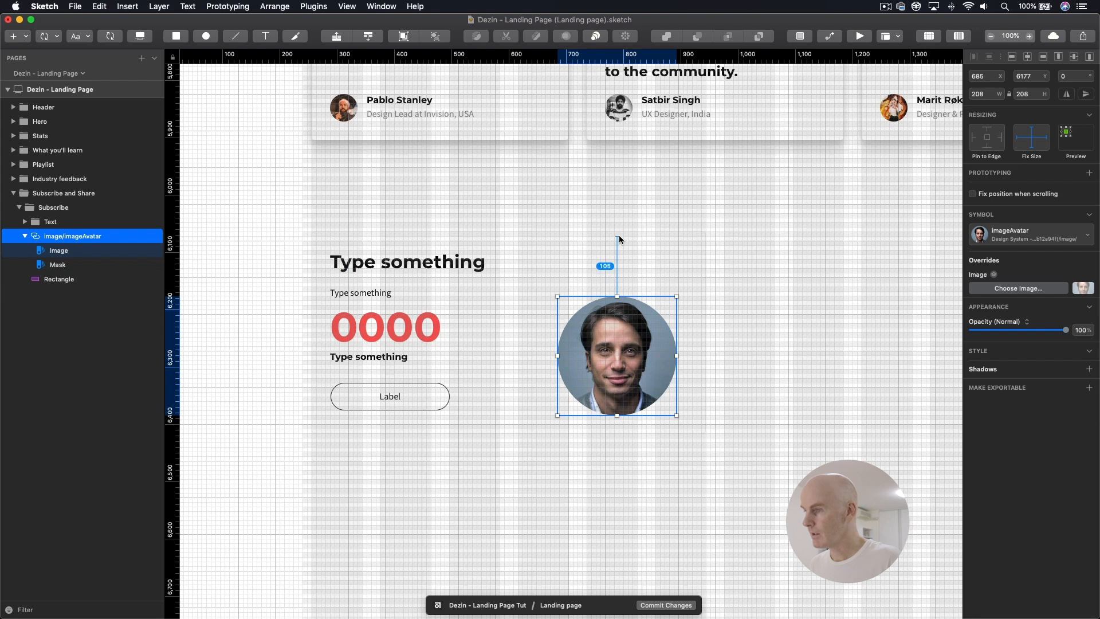
drag(622, 312, 625, 292)
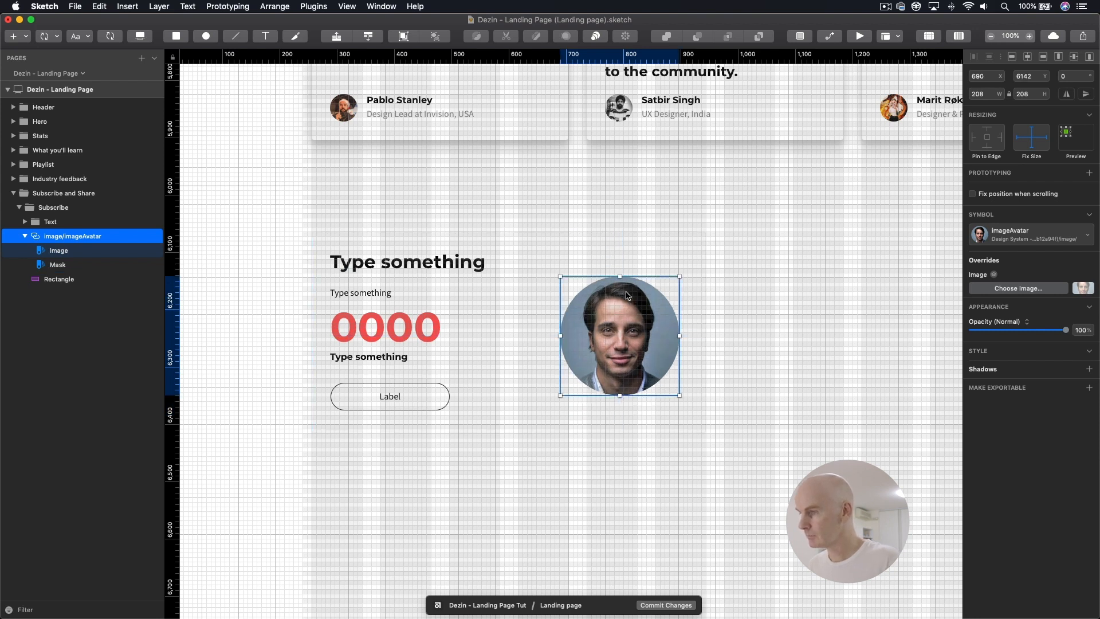
key(shift+Down)
key(super+plus)
drag(587, 268, 587, 262)
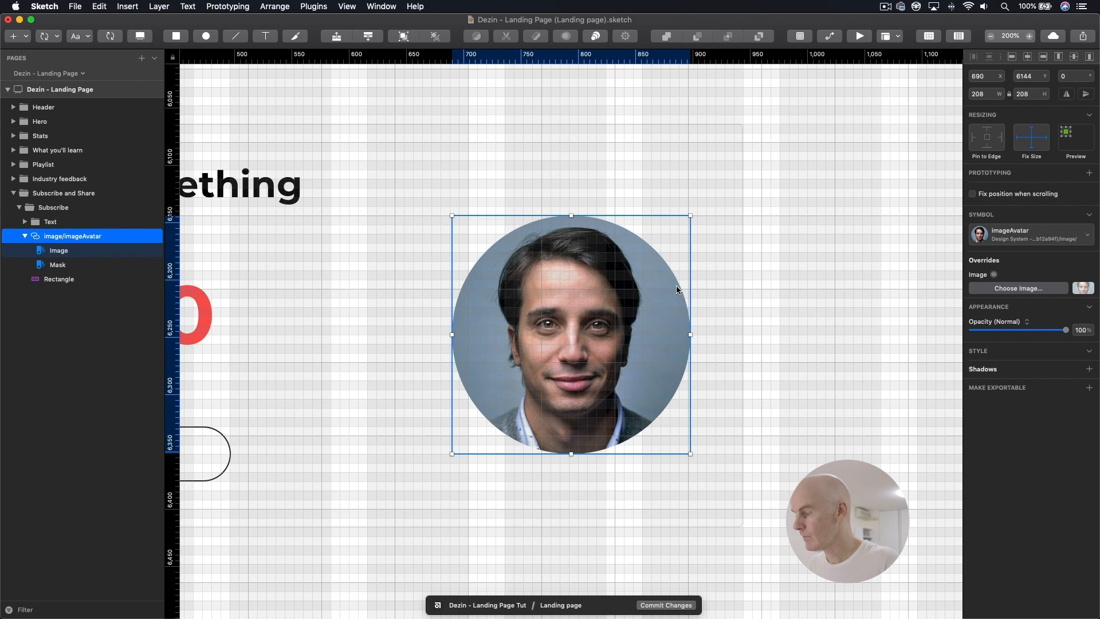
key(Left)
key(Left)
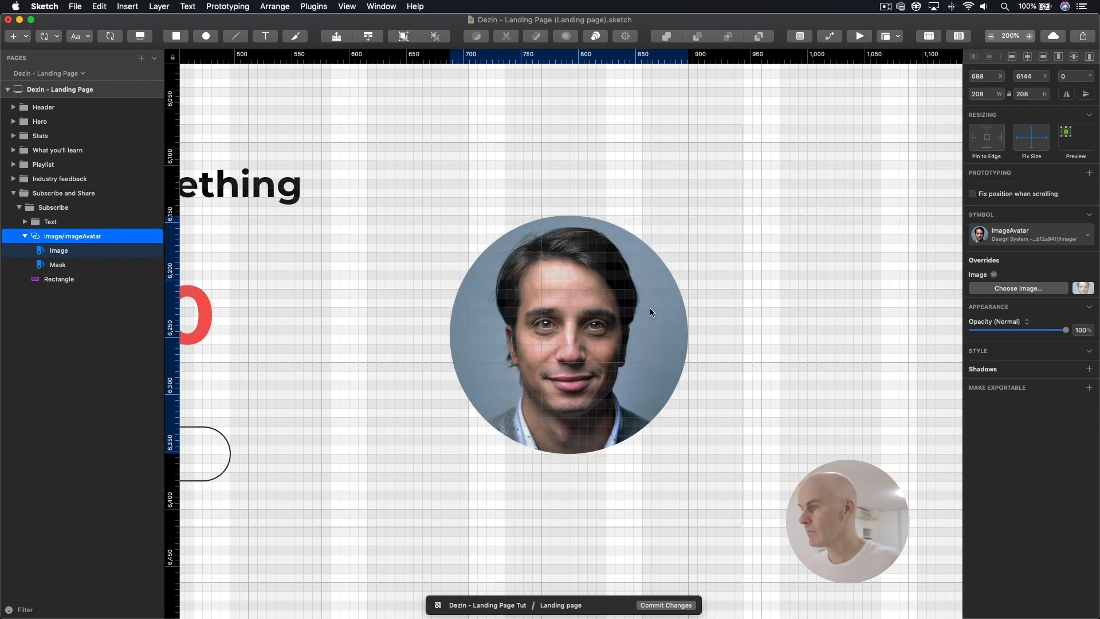
Step: Check the avatar's spacing to the card edges and nudge it to X 680, Y 6136
key(alt)
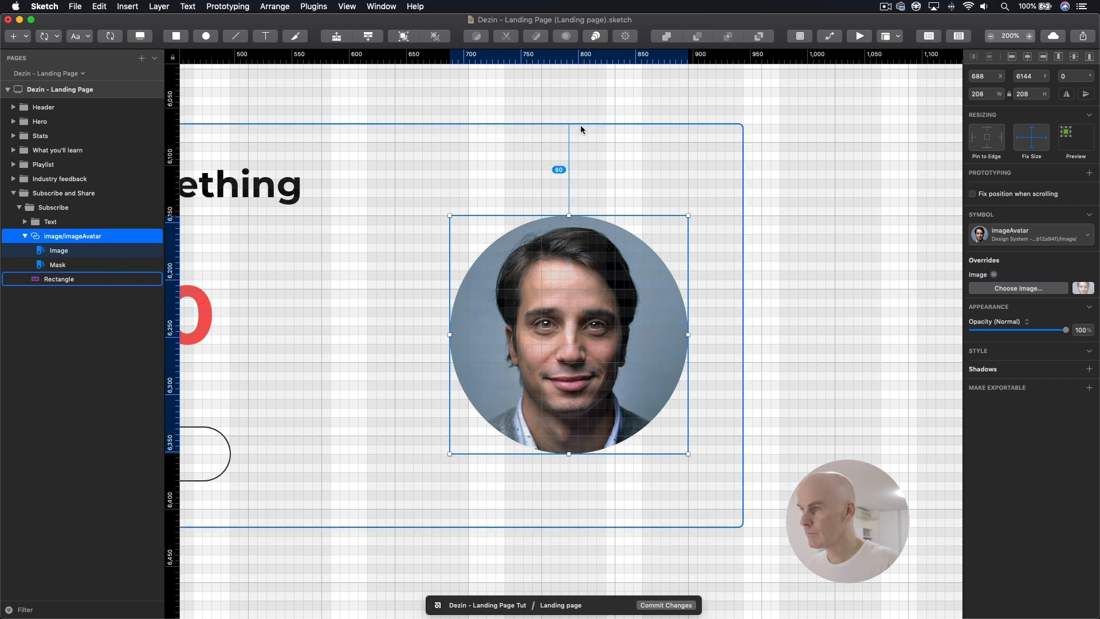
key(Up)
key(Up)
key(Up)
key(Up)
key(Up)
key(Up)
key(Up)
key(Up)
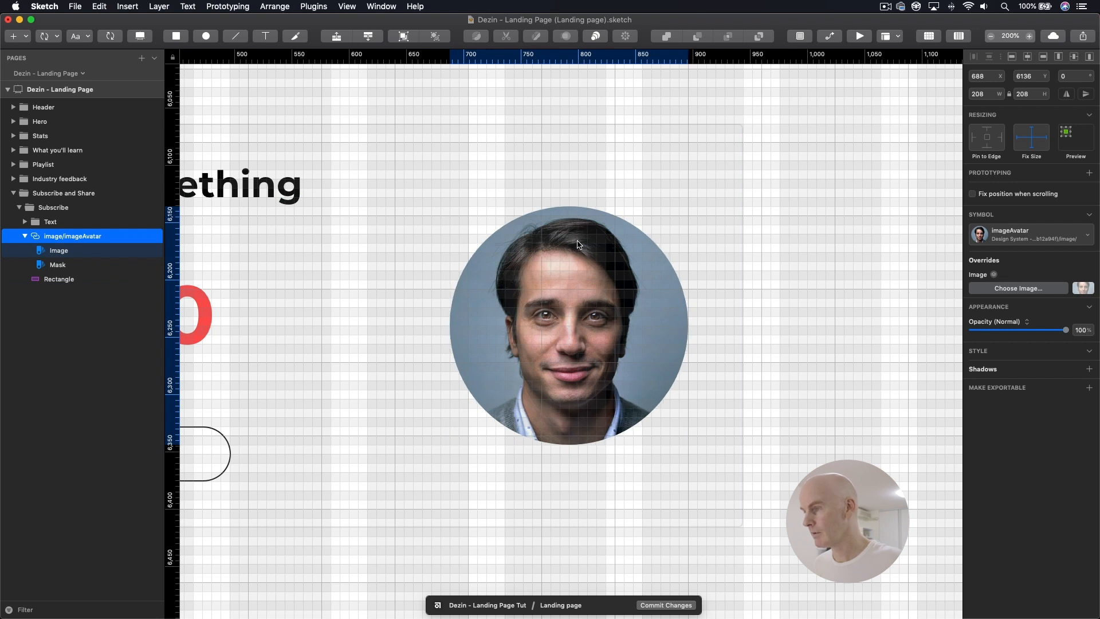
key(Right)
key(Right)
key(Right)
key(Right)
key(Right)
key(Right)
key(Right)
key(Right)
key(alt)
key(Left)
key(Left)
key(Left)
key(Left)
key(Left)
key(Left)
key(Left)
key(Left)
key(Left)
key(Left)
key(Left)
key(Left)
key(Left)
key(Left)
key(Left)
key(Left)
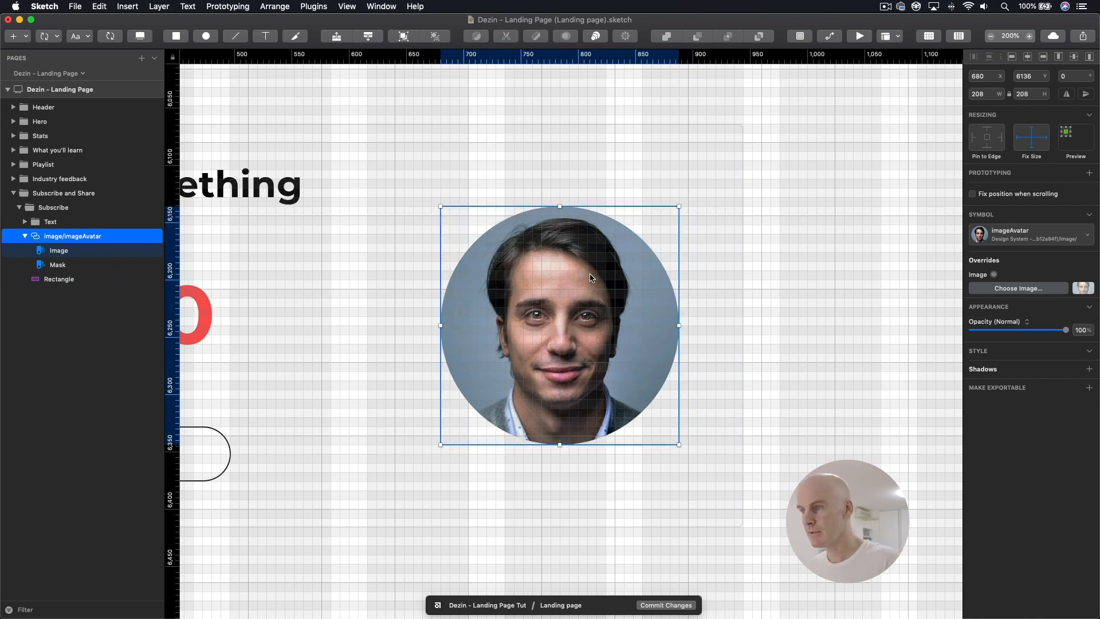
Step: Put the avatar in its own group within the Subscribe group and name that group Image
key(super+minus)
drag(587, 321, 672, 255)
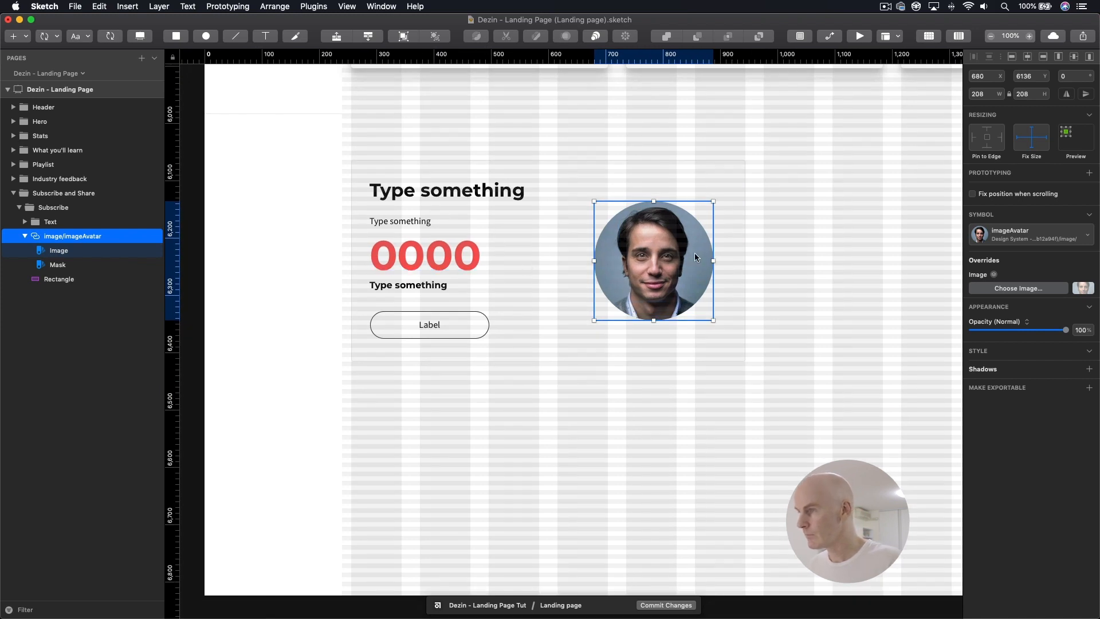
key(alt+super+b)
double_click(53, 236)
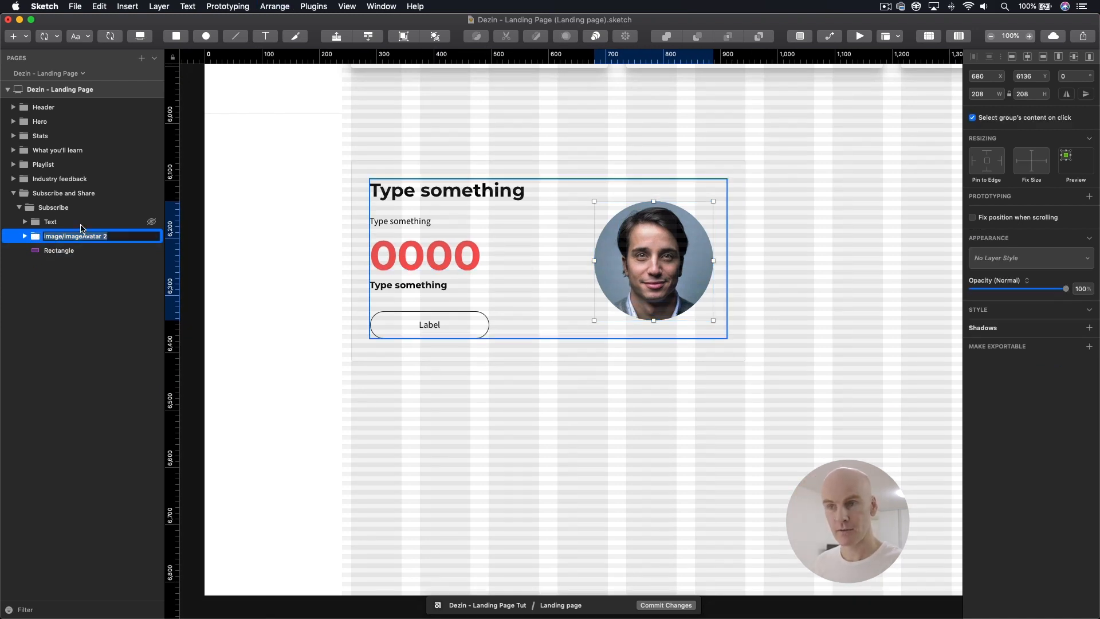
text(Image)
key(Return)
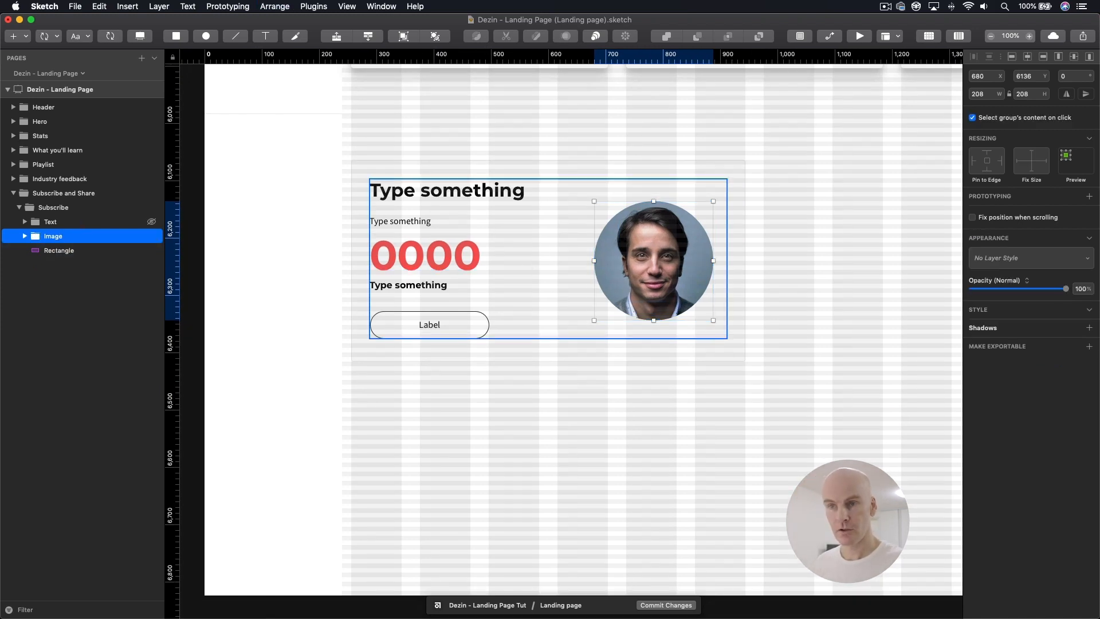
Step: Draw a 208 × 208 circle exactly over the avatar, inside the Image group
click(23, 236)
click(661, 259)
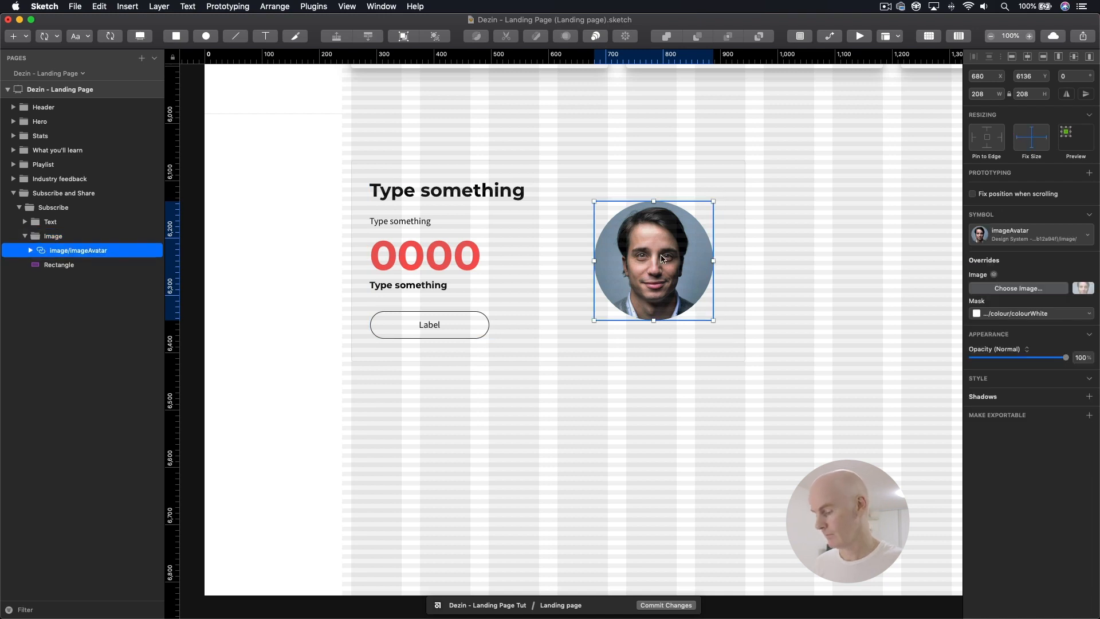
key(super+plus)
key(ctrl+l)
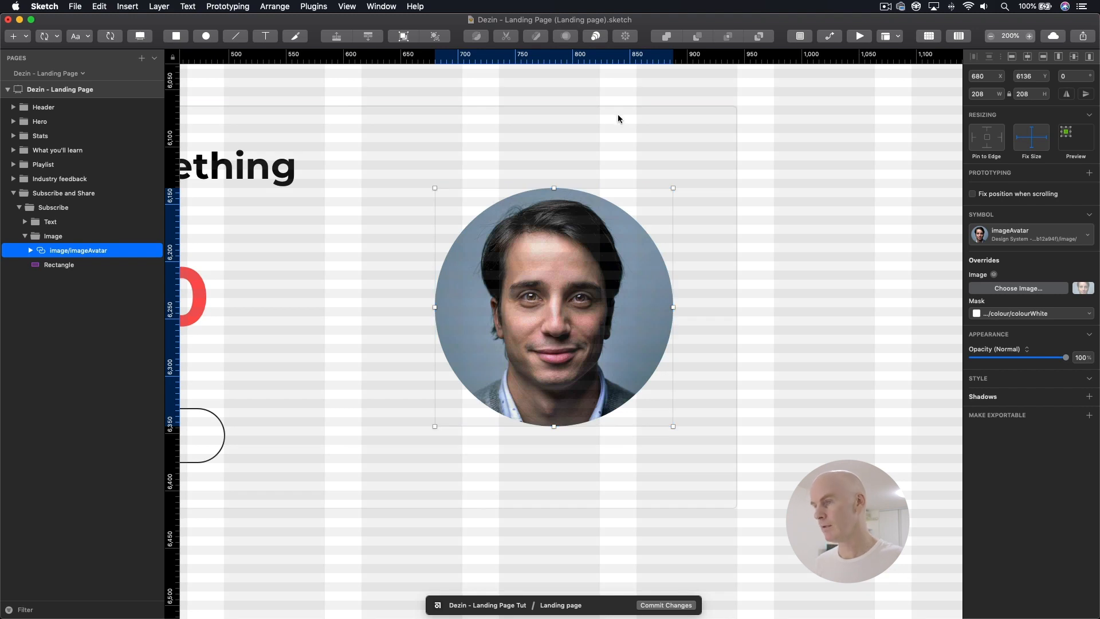
click(929, 37)
double_click(579, 256)
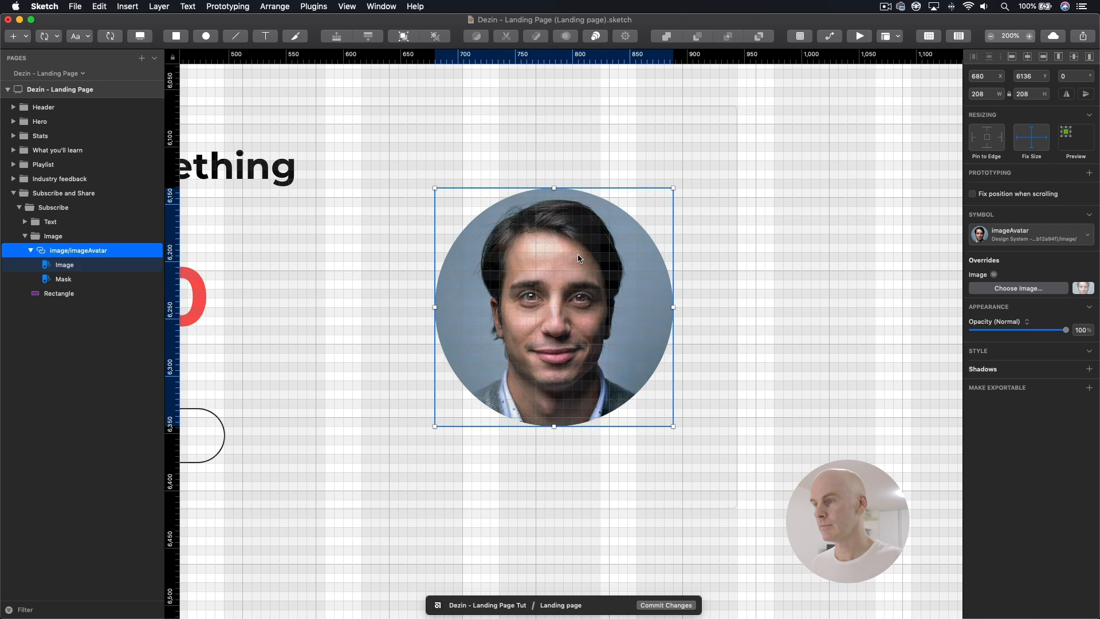
click(206, 38)
drag(438, 199, 677, 437)
Step: Order the circle beneath the avatar in the Image group and name it Shadow
drag(55, 251, 64, 270)
double_click(64, 266)
text(Shad)
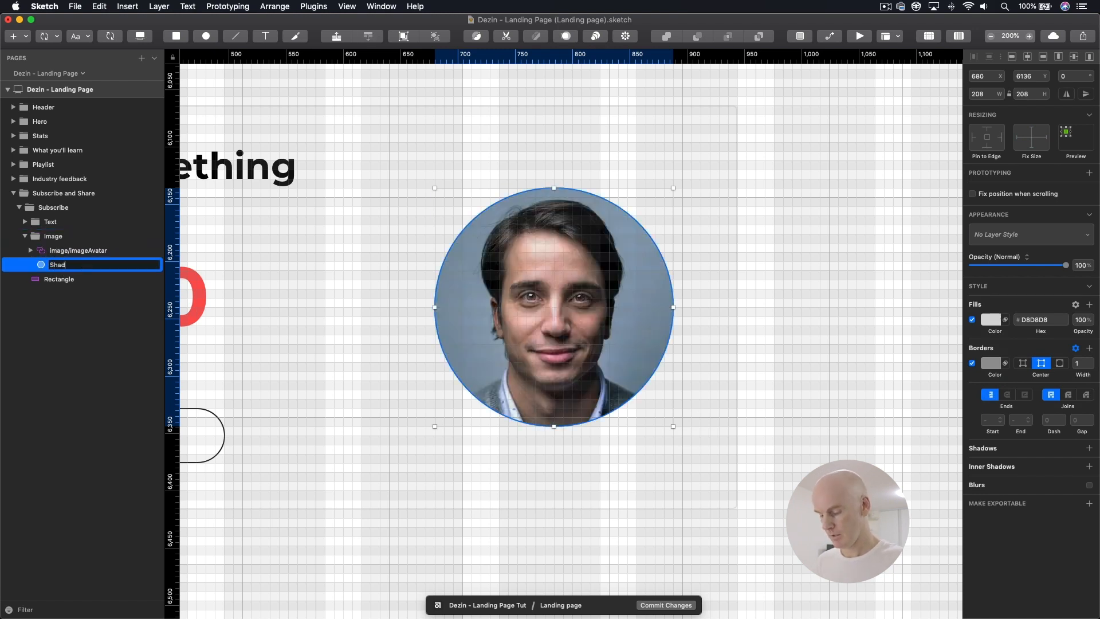
key(Return)
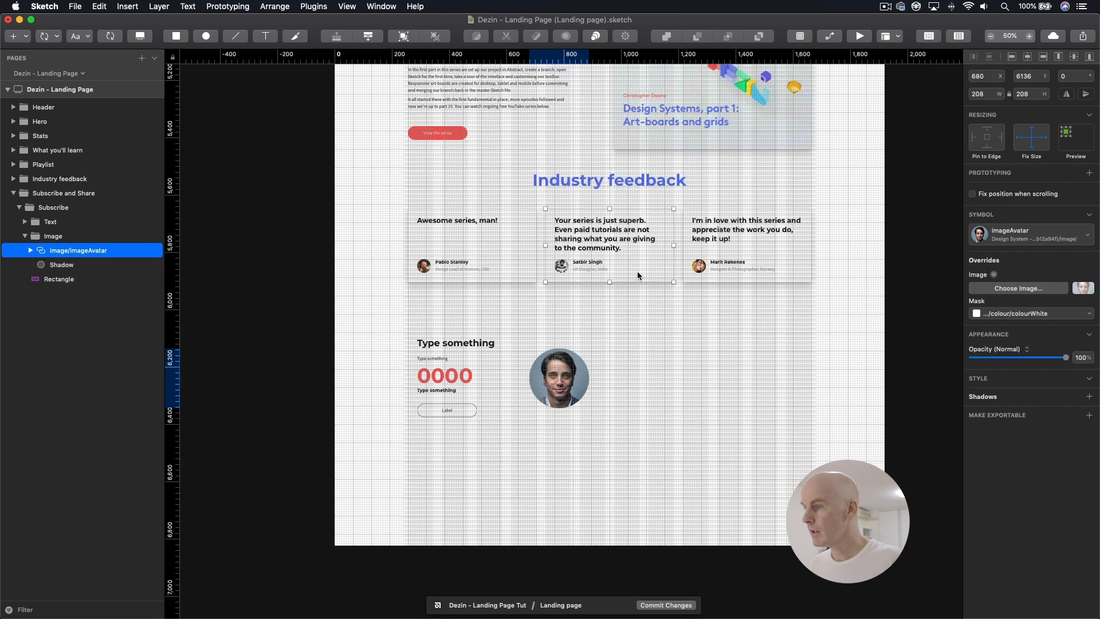
Step: Copy the layer style of the Shadow rectangle in the Playlist section's Image group
super+click(634, 272)
super+click(638, 138)
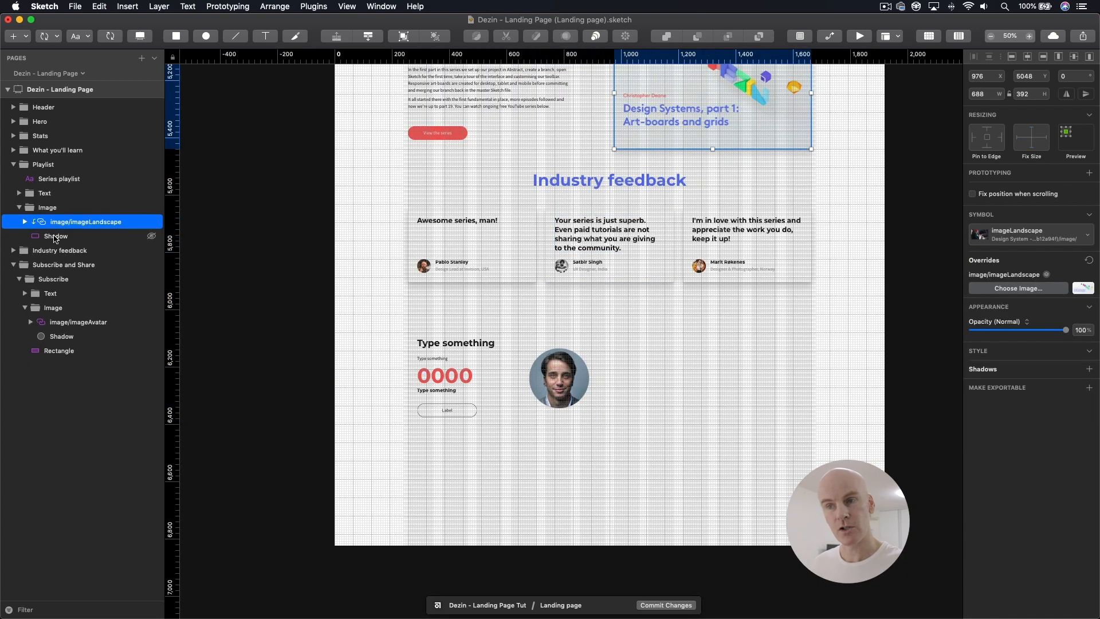
click(59, 237)
right_click(61, 240)
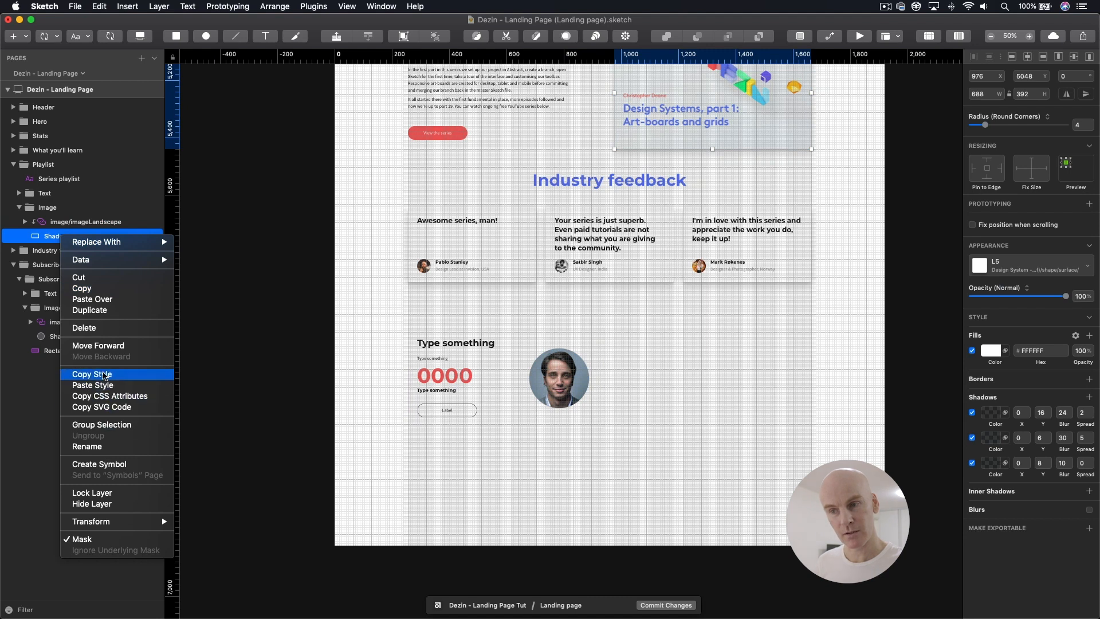
click(92, 374)
Step: Paste the copied style onto the Shadow circle beneath the Subscribe card's avatar
super+click(551, 361)
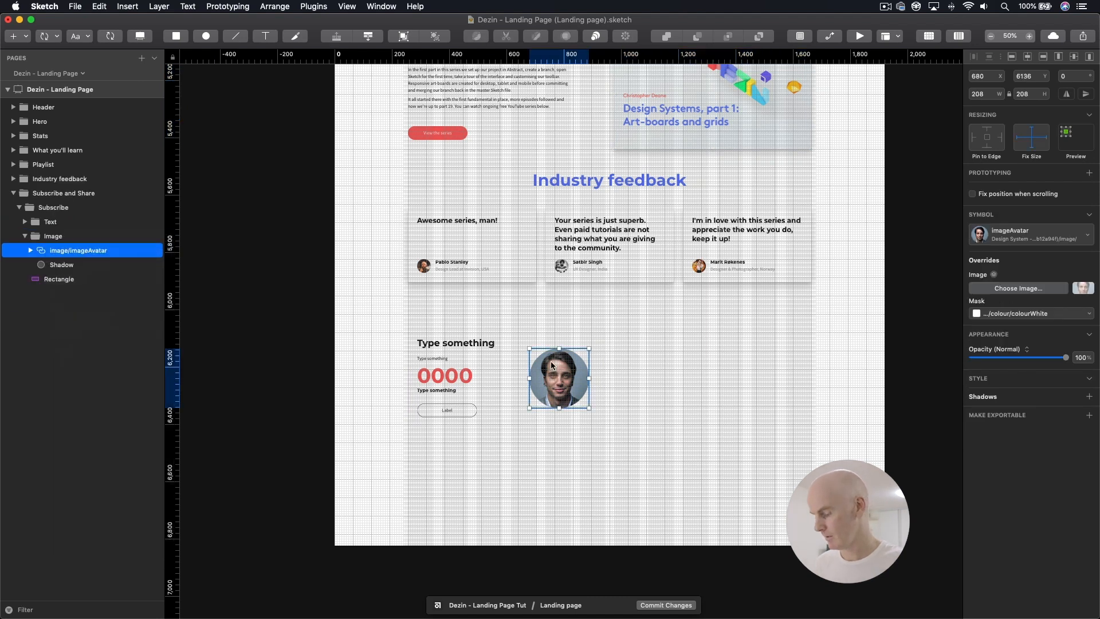
key(super+plus)
key(super+plus)
drag(550, 362, 521, 346)
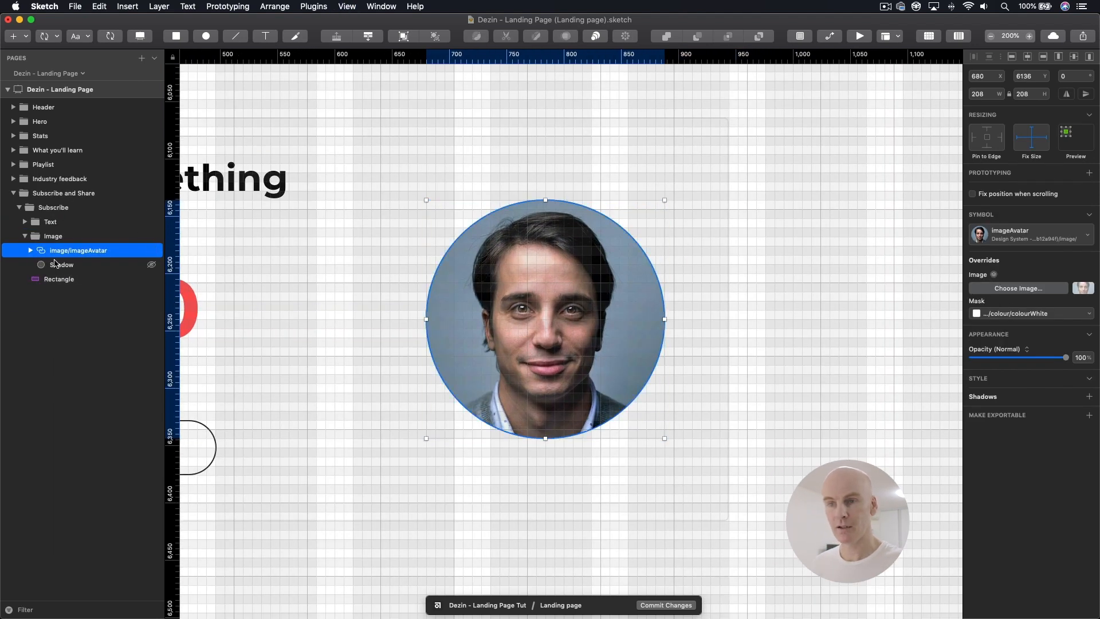
right_click(53, 264)
click(84, 412)
click(558, 248)
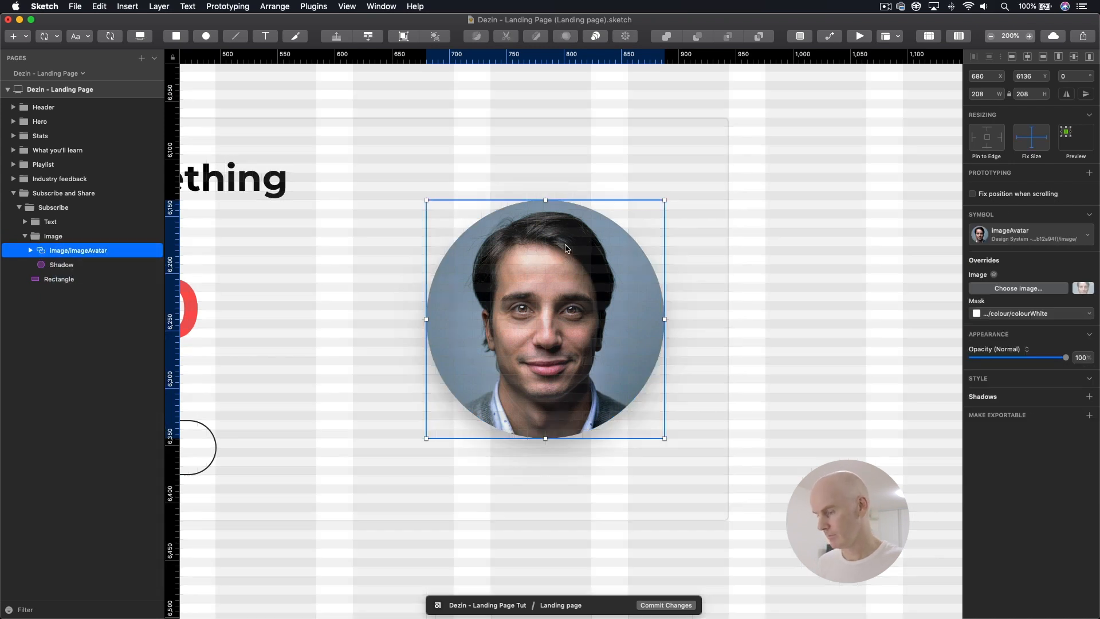
Step: Replace the card's heading placeholder with "Subscribe", copied from the landing page content document in Google Docs
key(super+minus)
drag(564, 247, 633, 237)
click(411, 213)
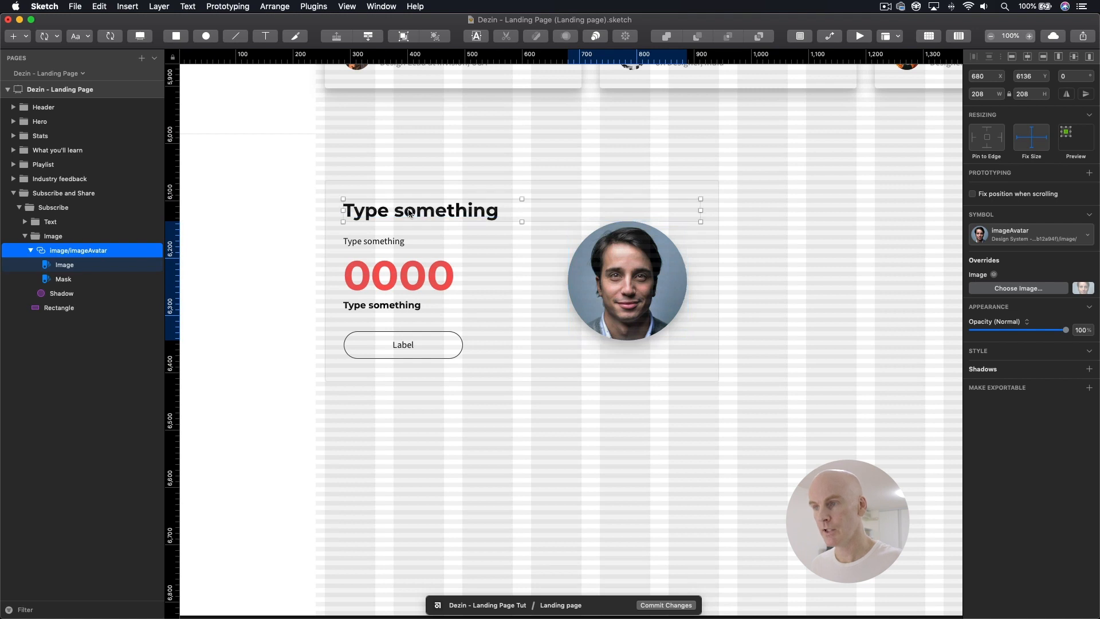
key(Tab)
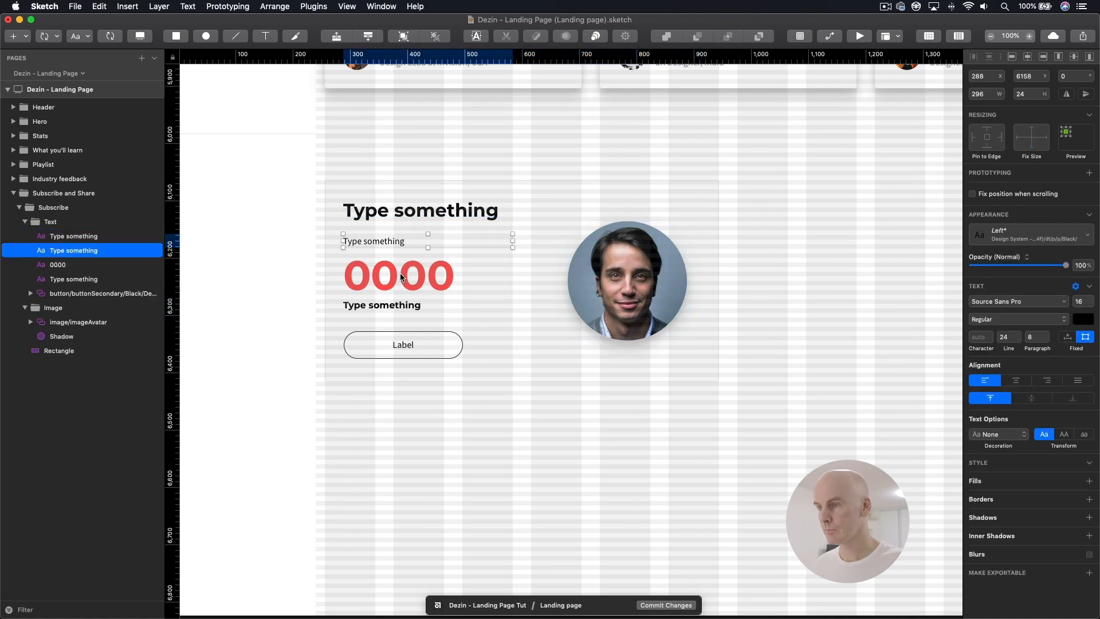
key(Tab)
key(super+Tab)
drag(660, 241, 603, 241)
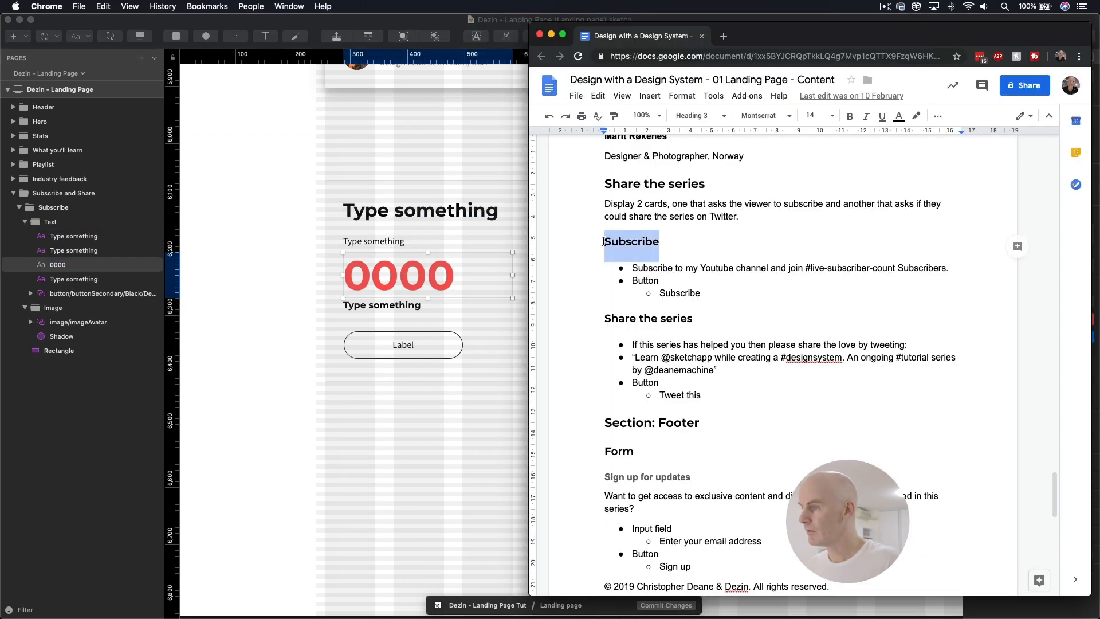
click(422, 214)
double_click(422, 214)
key(super+v)
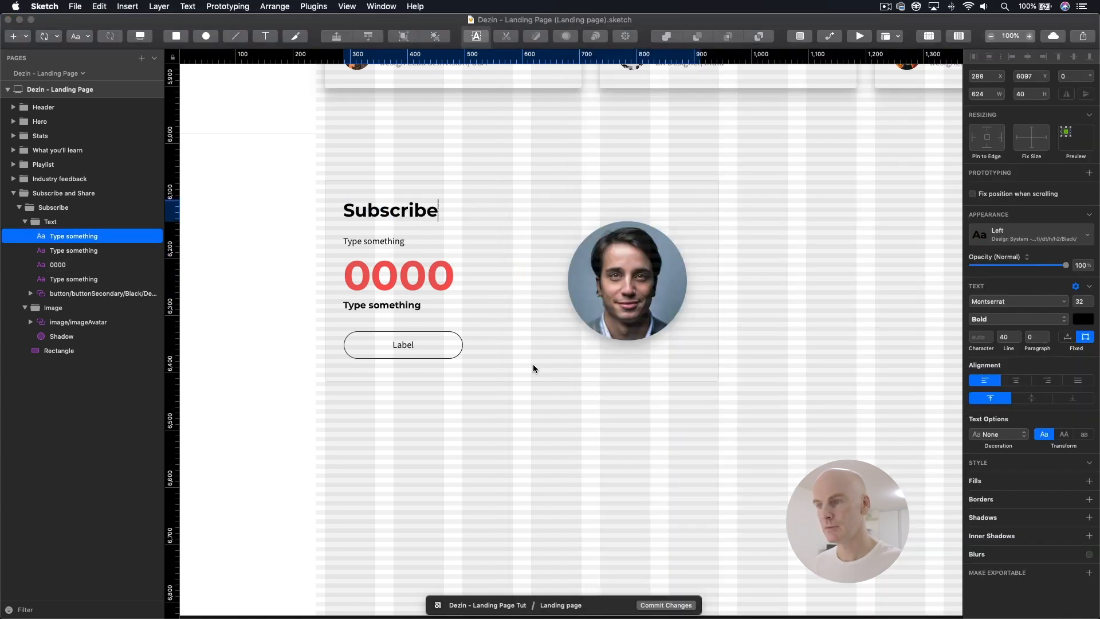
Step: Narrow the Subscribe heading's text box to a width of 296
key(Escape)
drag(701, 210, 512, 217)
shift+click(407, 239)
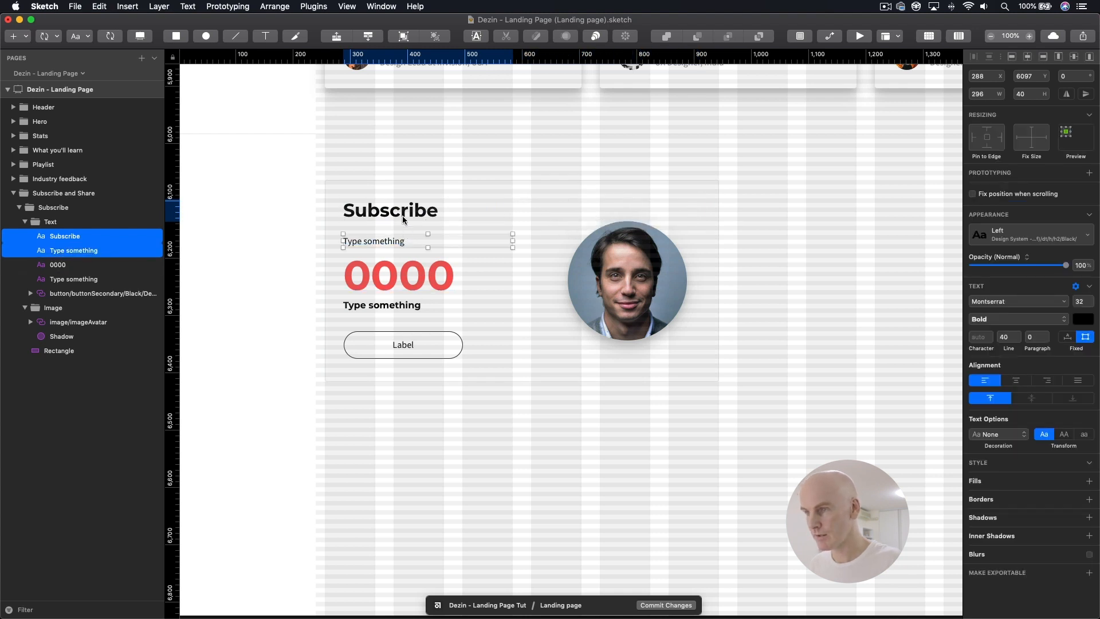
Step: Replace the placeholder beneath the heading with "Subscribe to my Youtube channel and join:", using the copy from the Google Docs content document
click(393, 242)
key(super+Tab)
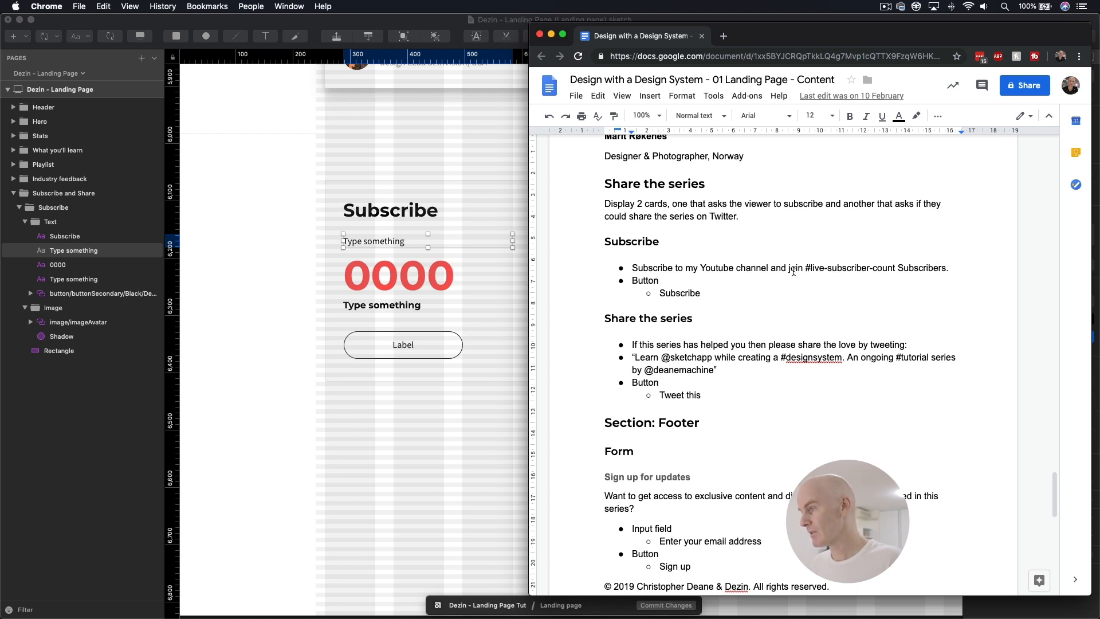
drag(802, 267, 633, 269)
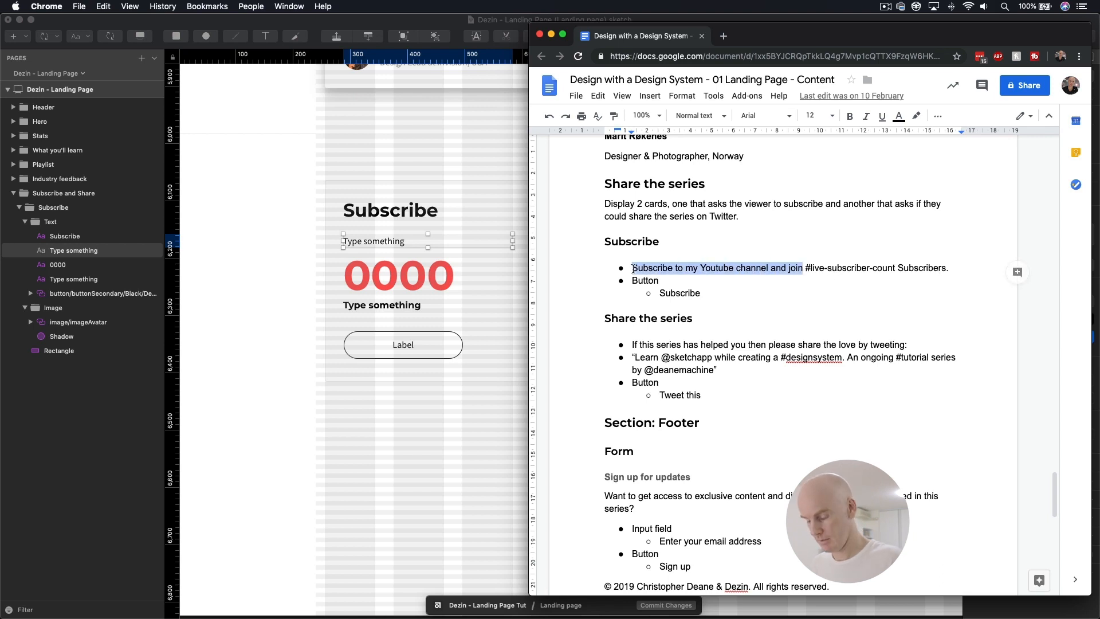
key(super+c)
click(494, 262)
double_click(387, 243)
triple_click(388, 243)
key(super+v)
Step: Replace the bold placeholder beneath the 0000 count with "Subscribers" from the content document
drag(946, 268, 904, 269)
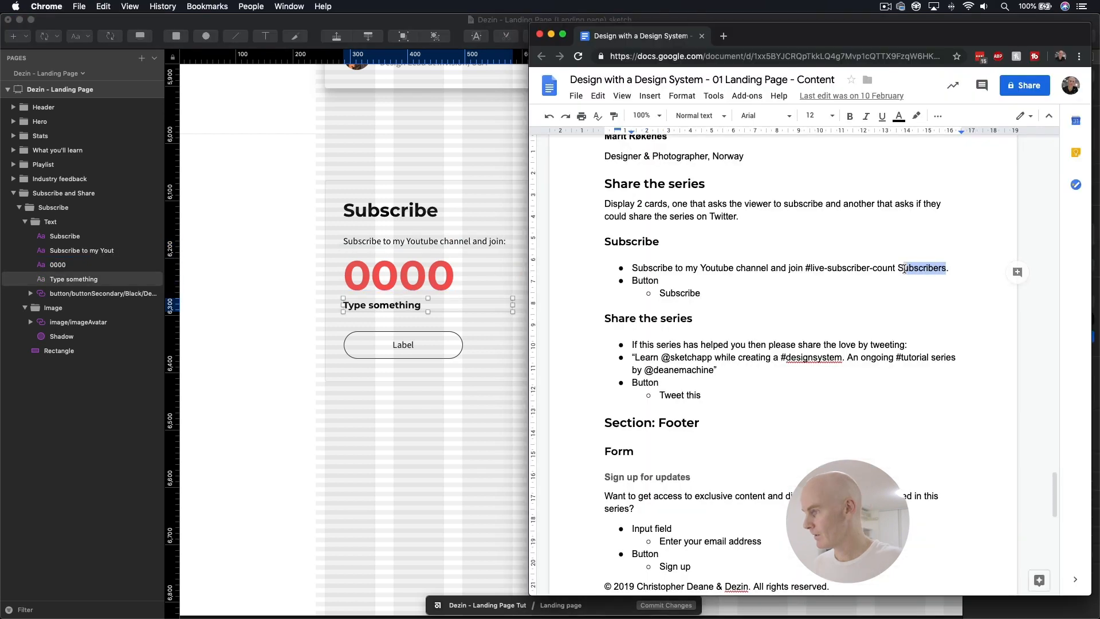
click(387, 309)
double_click(388, 305)
triple_click(388, 306)
key(super+v)
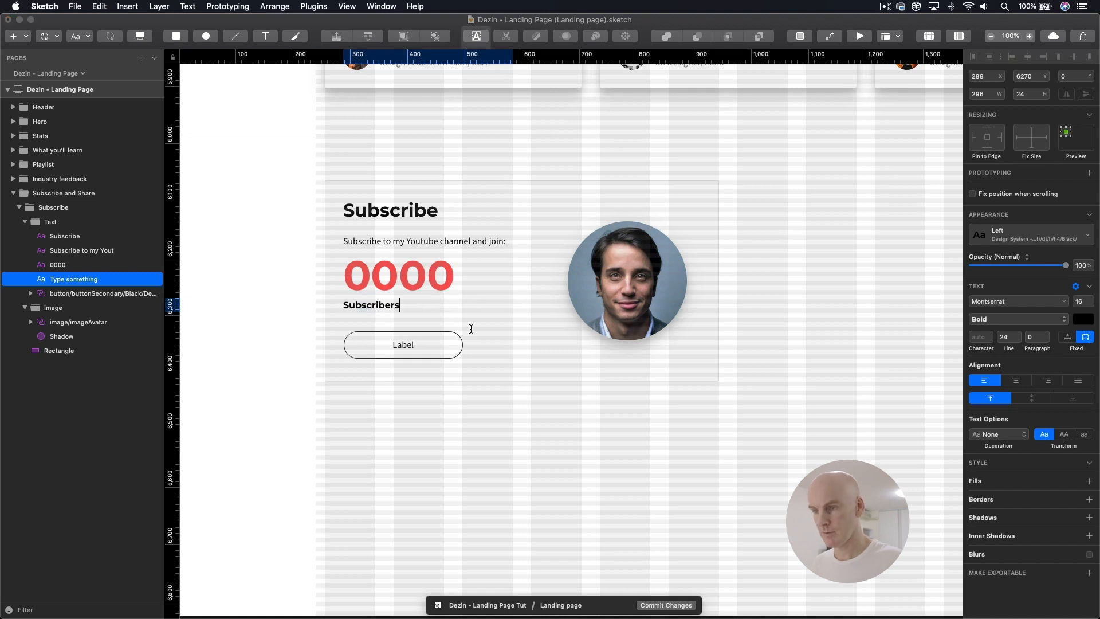
click(470, 319)
Step: Override the card button's label text with the copied word "Subscribe"
click(409, 281)
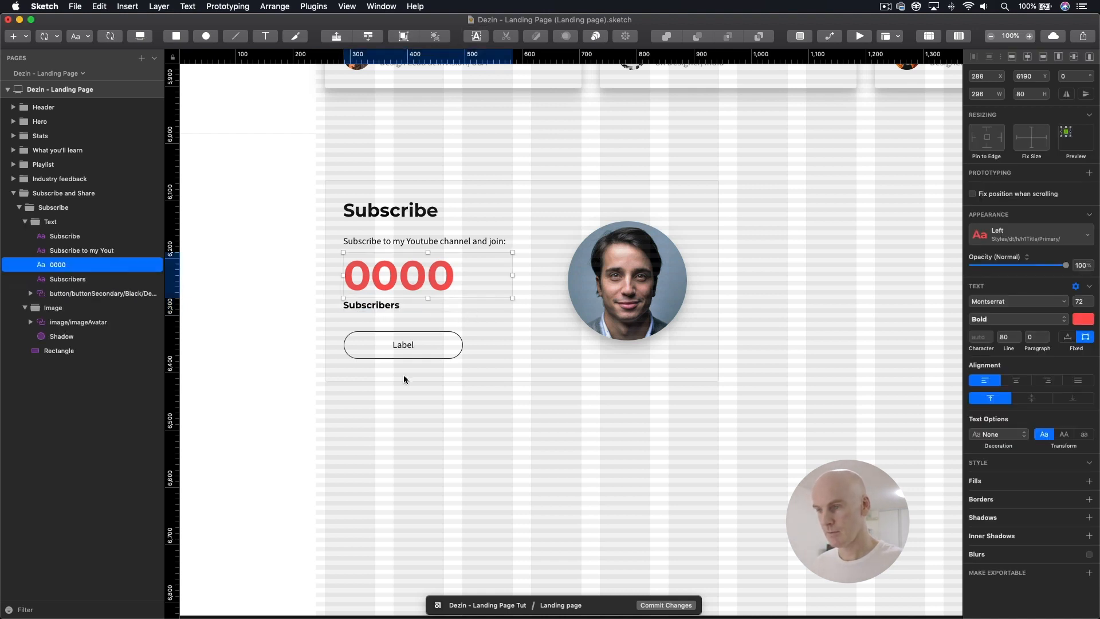
click(401, 345)
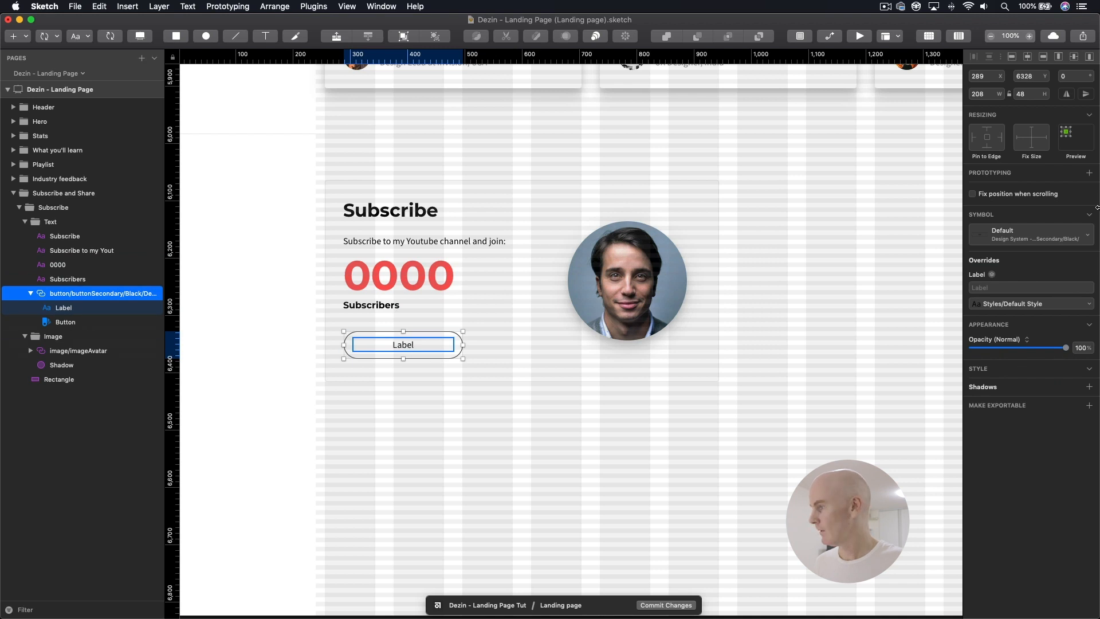
click(995, 288)
key(super+v)
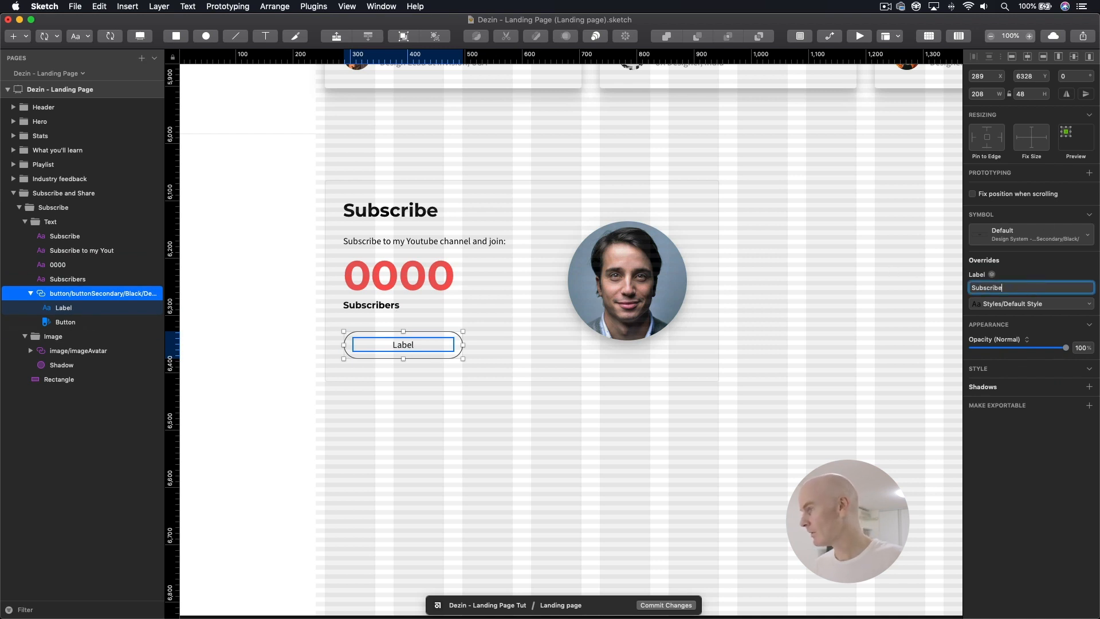
click(708, 409)
click(410, 345)
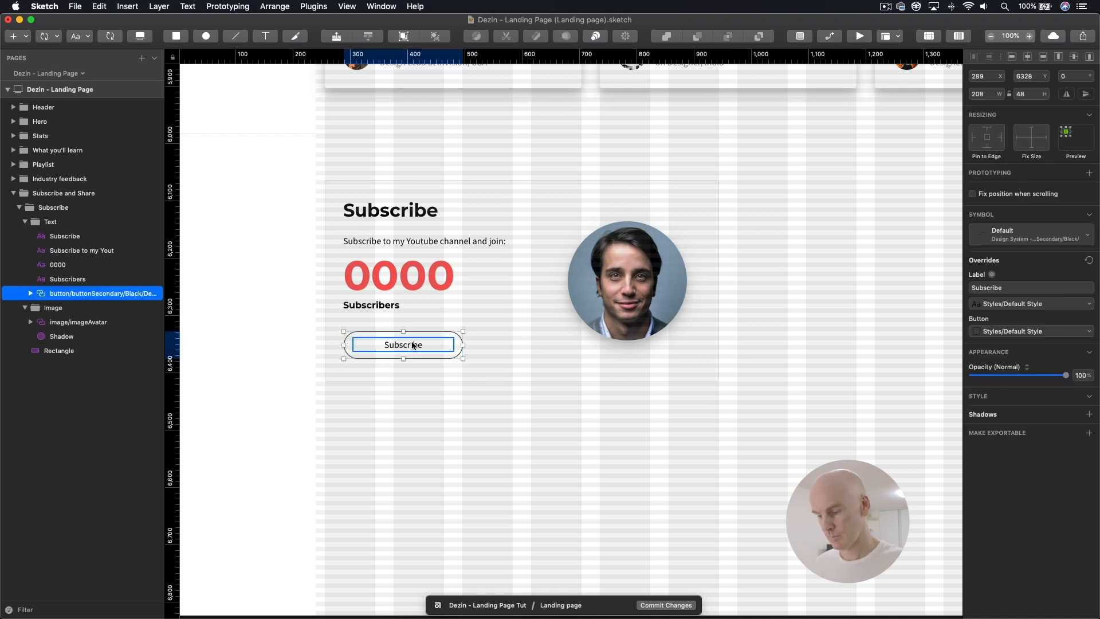
Step: Replace the Subscribe card's avatar image with "CD - Channel Photo 1.png" from the Avatars folder in Finder
click(627, 259)
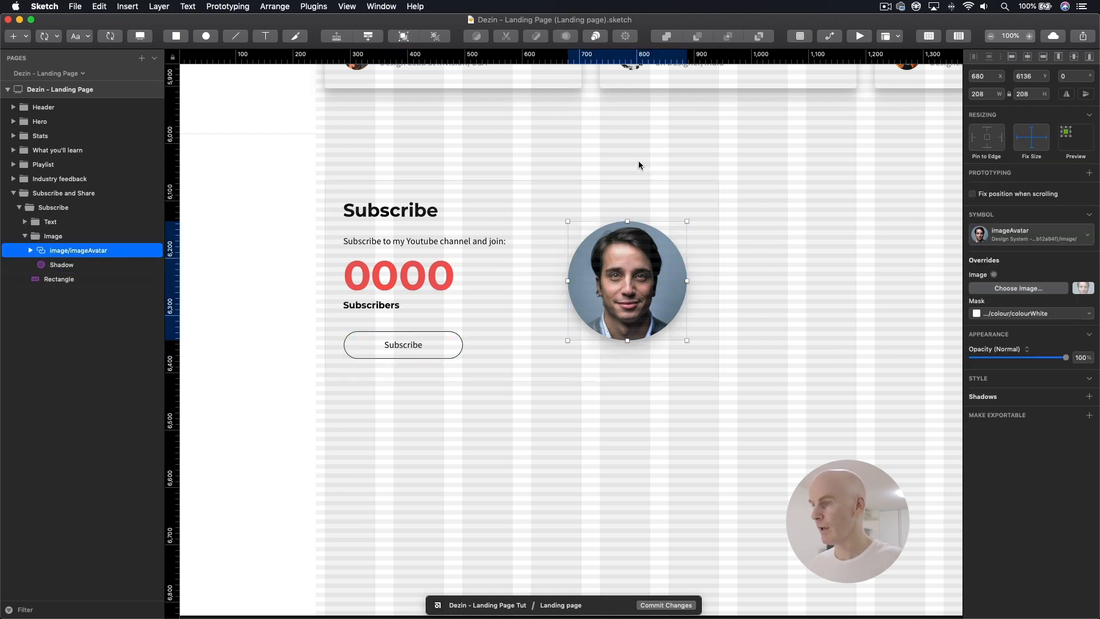
key(super+Tab)
mouse_move(758, 164)
mouse_down()
mouse_move(368, 229)
mouse_move(596, 293)
mouse_move(1090, 291)
mouse_up()
key(super+Tab)
click(731, 253)
click(625, 266)
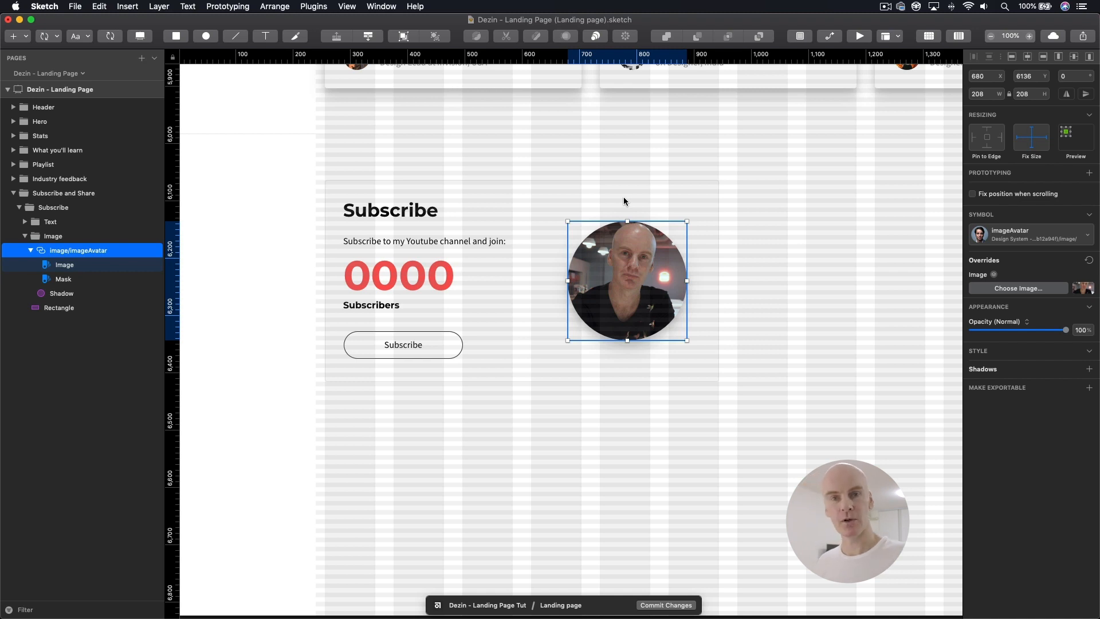
Step: Bring "Youtube logo.svg" from Finder's Logos folder into the Image group, overlapping the avatar's lower-left edge at about X 647, Y 6283
key(super+Tab)
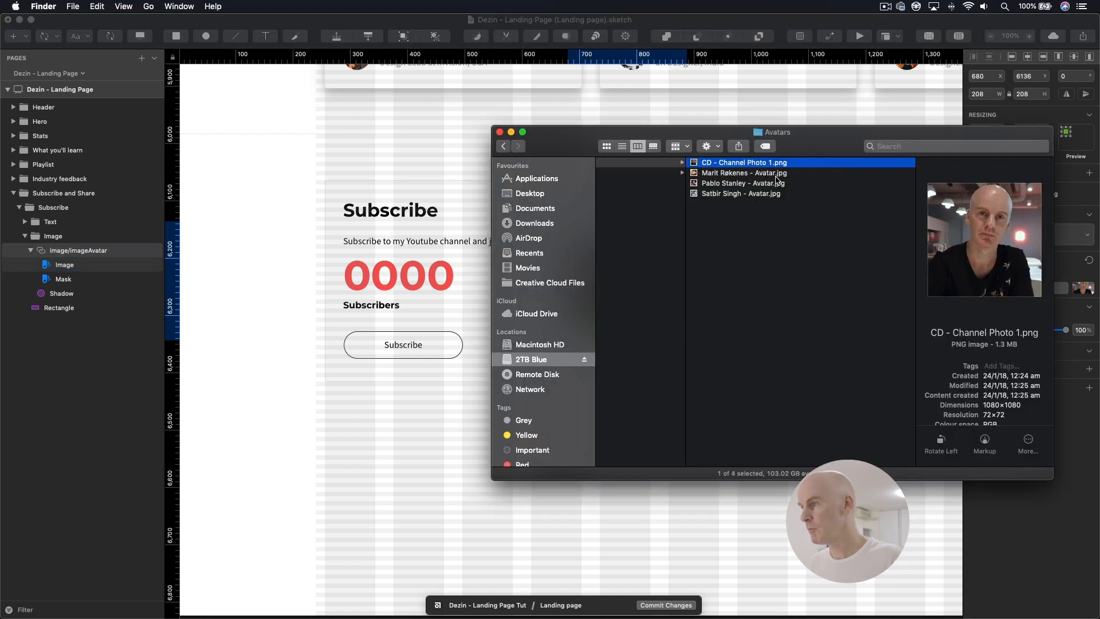
scroll(777, 181, left, 10)
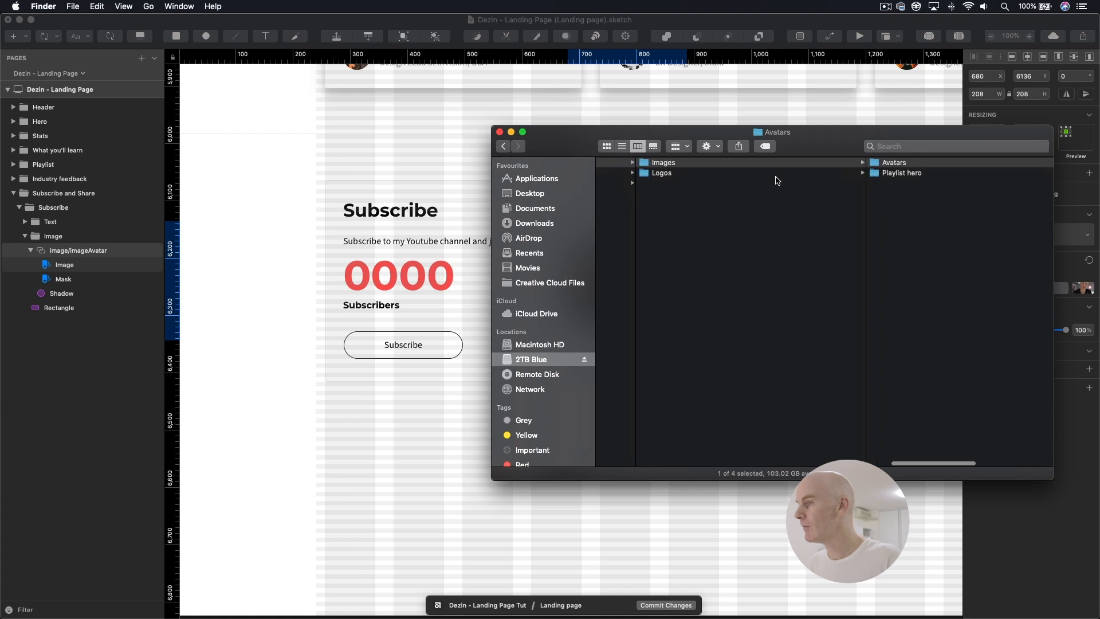
click(752, 177)
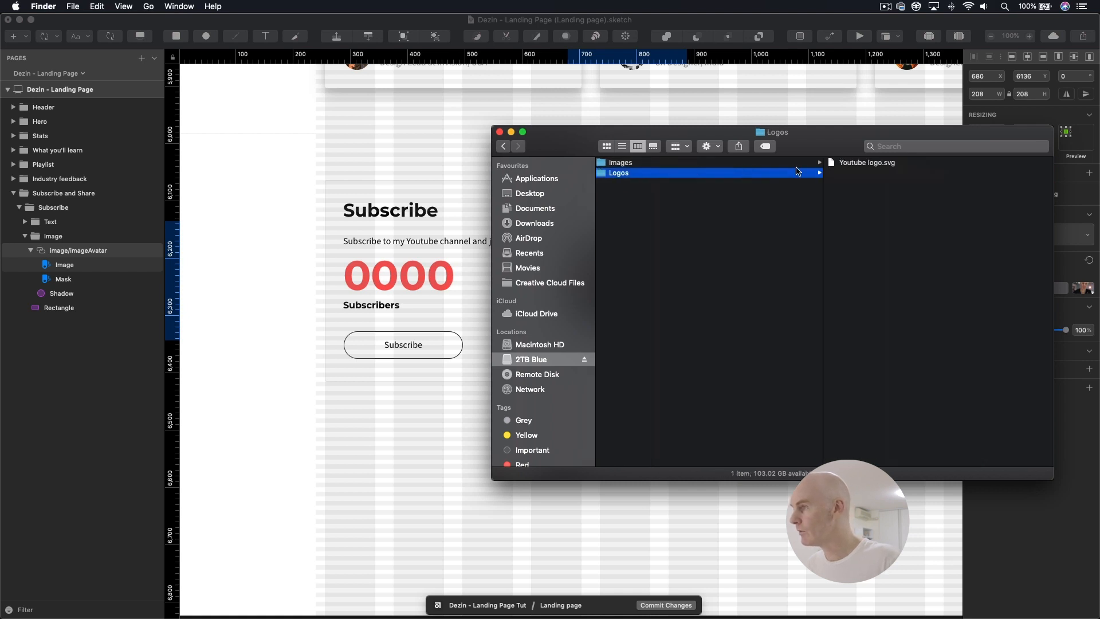
click(862, 166)
mouse_move(726, 165)
mouse_down()
mouse_move(421, 215)
mouse_move(625, 328)
mouse_move(578, 313)
mouse_up()
key(shift+Down)
key(shift+Down)
key(shift+Down)
key(shift+Down)
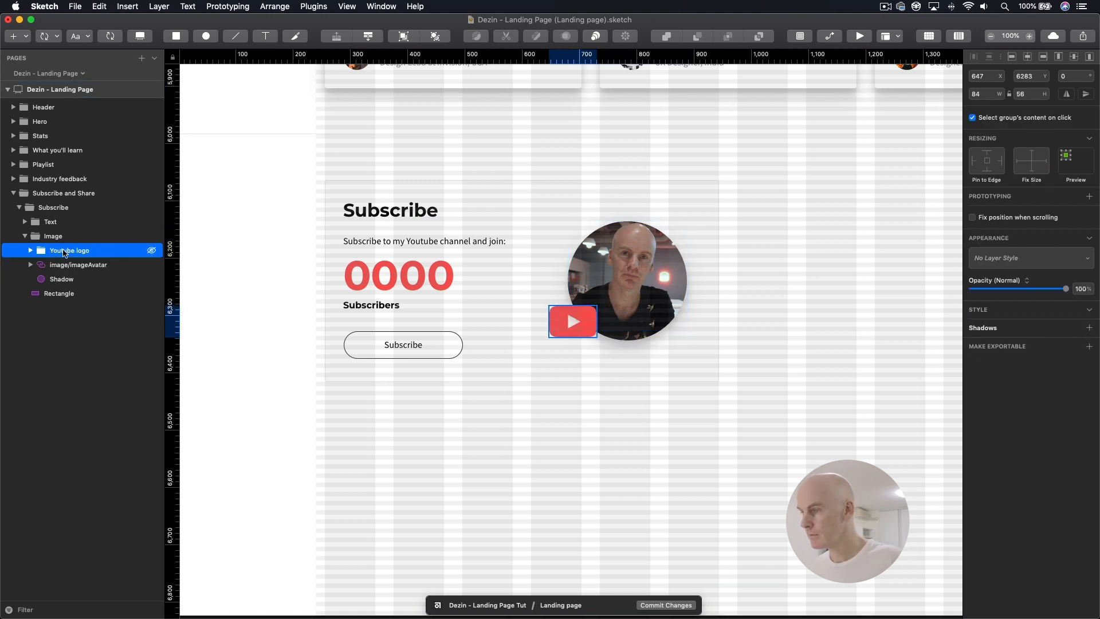
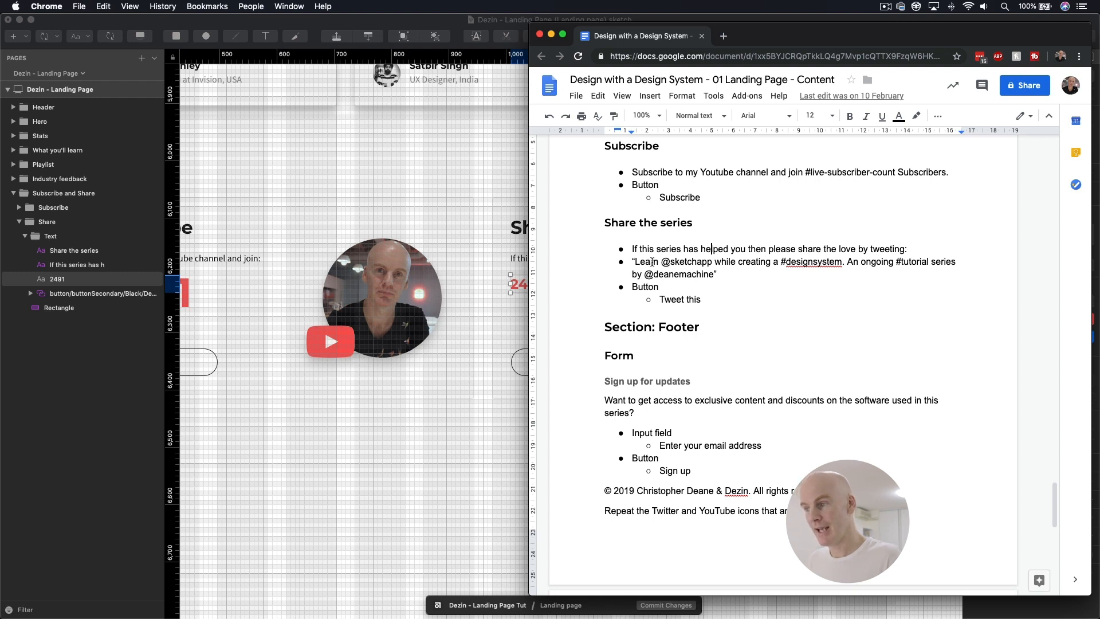
drag(716, 275, 637, 261)
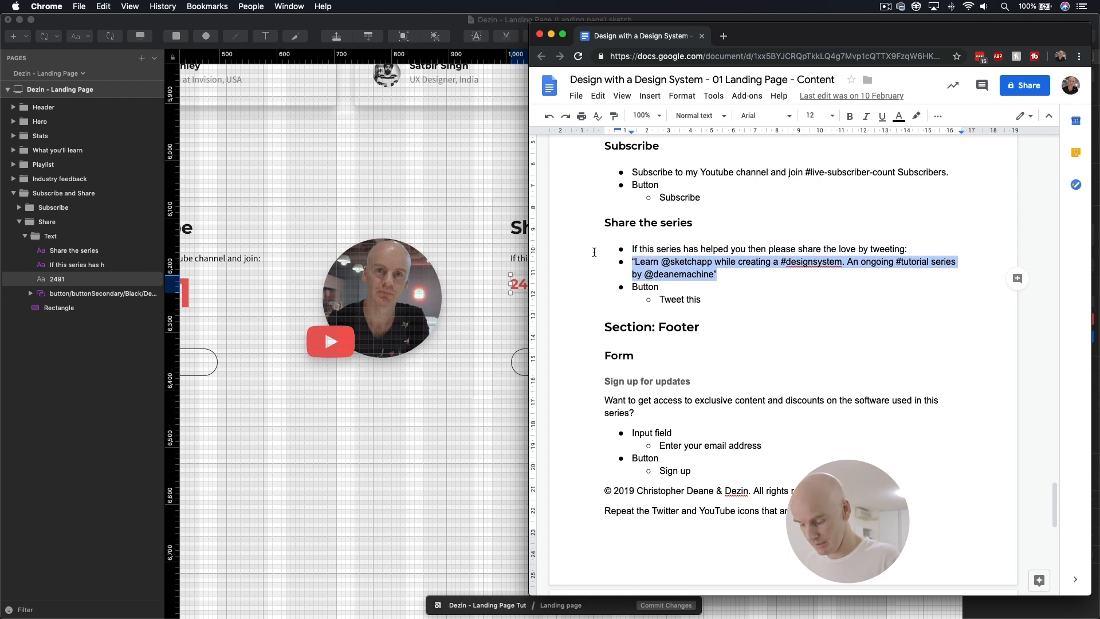
click(523, 259)
double_click(520, 283)
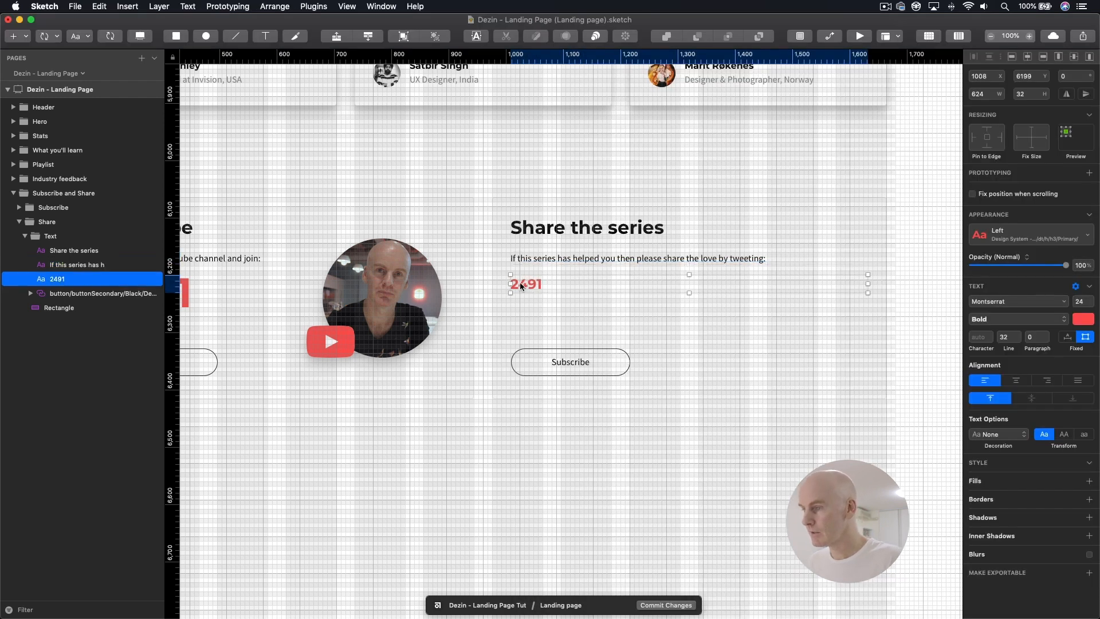
text("Learn @sketchapp while creating a #designsystem. An ongoing #tutorial series by @deanemachine")
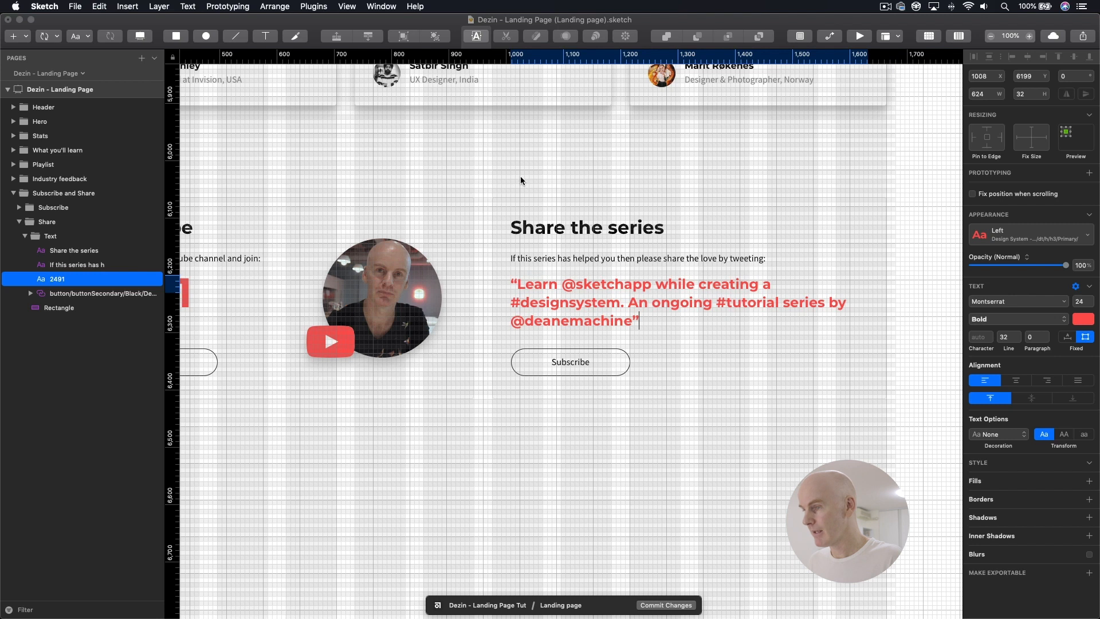
key(Escape)
Step: Override the Share card button's label text with "Tweet this"
click(574, 364)
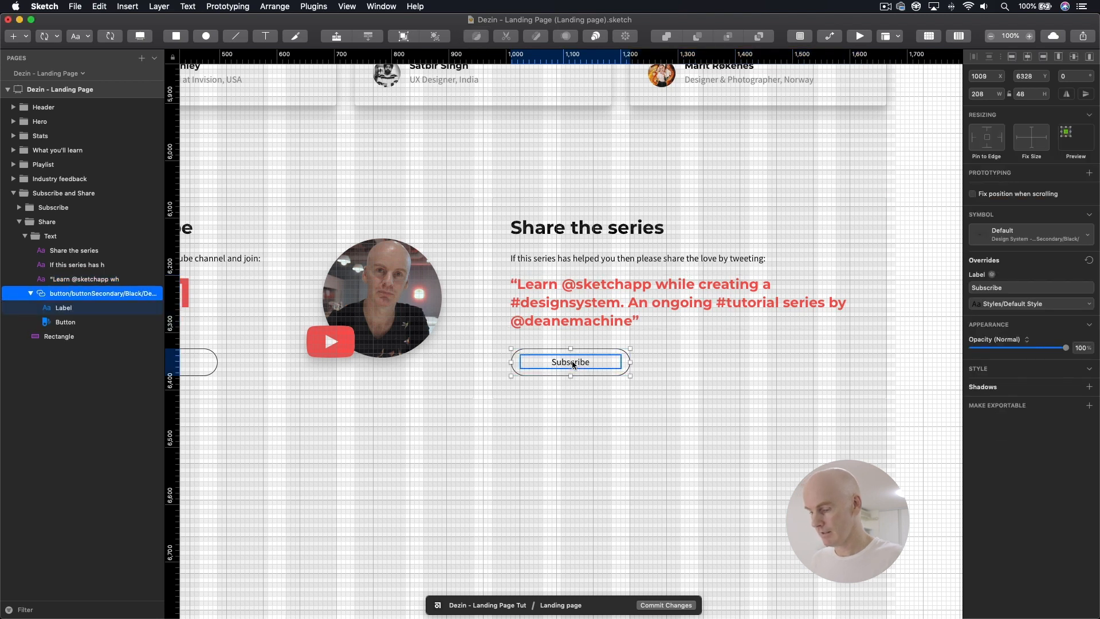
click(997, 286)
text(Tweet this)
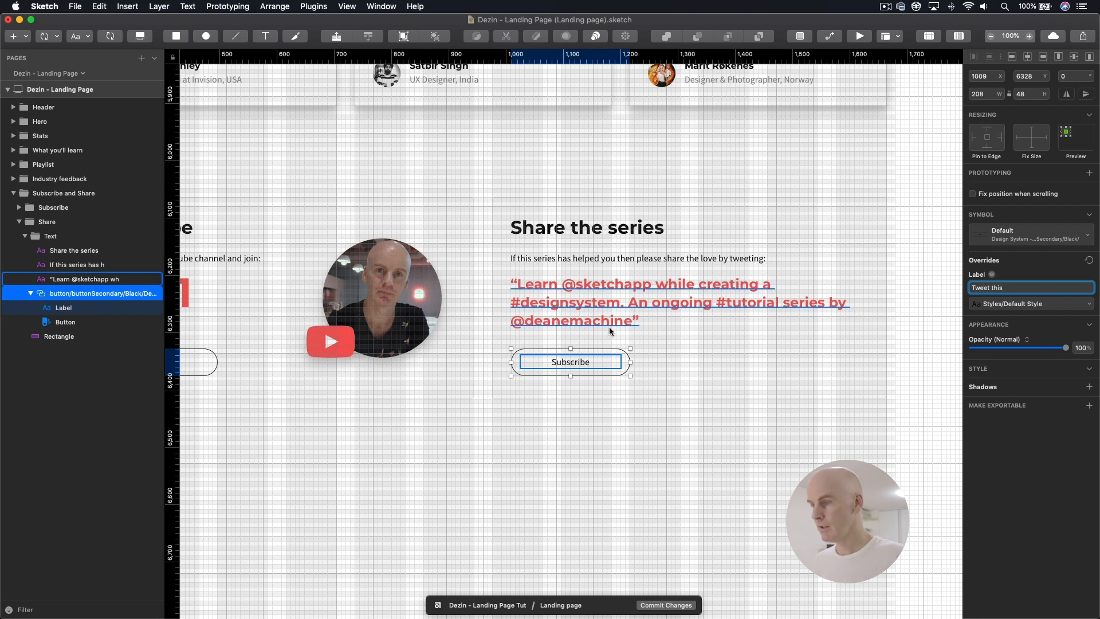
click(675, 348)
click(596, 358)
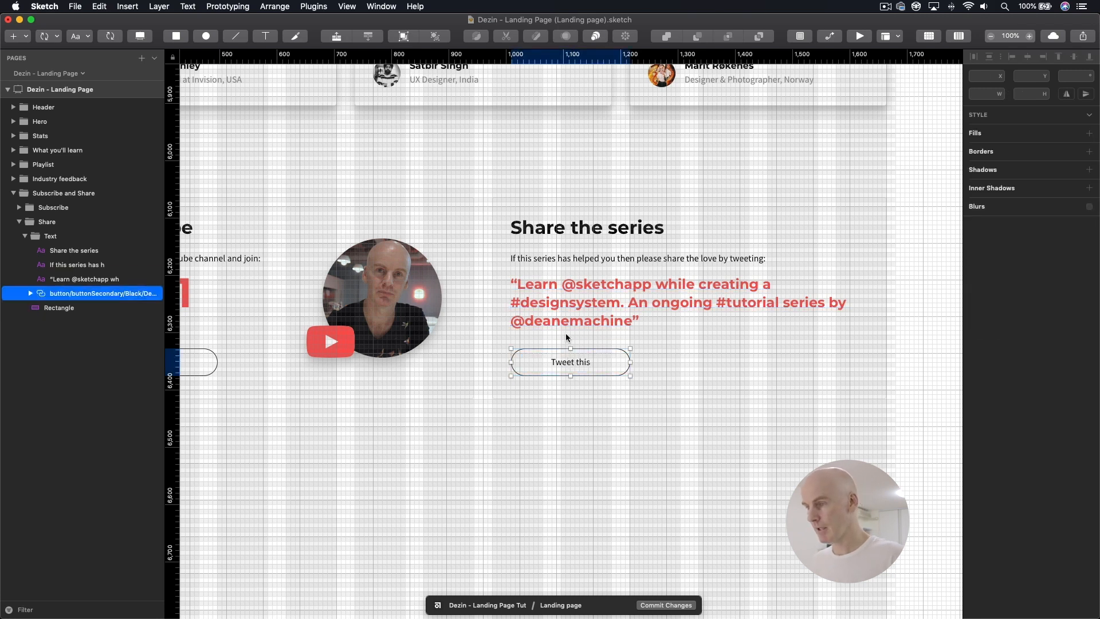
Step: Hide the grid and column layout and review the Subscribe card's avatar and the Share card's tweet text
key(super+minus)
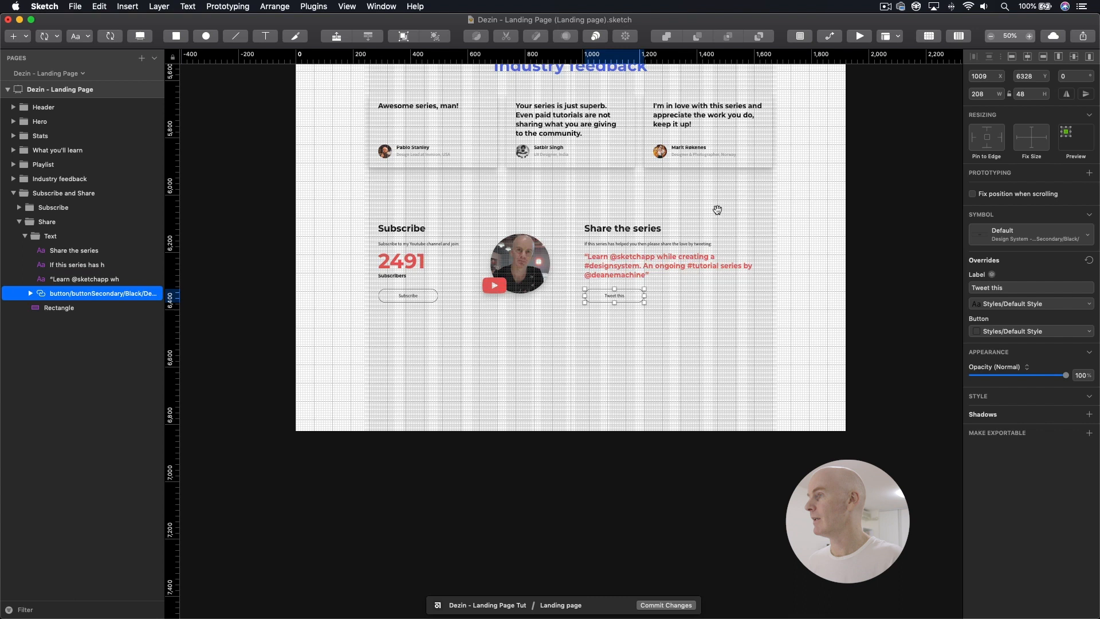
click(927, 38)
click(955, 37)
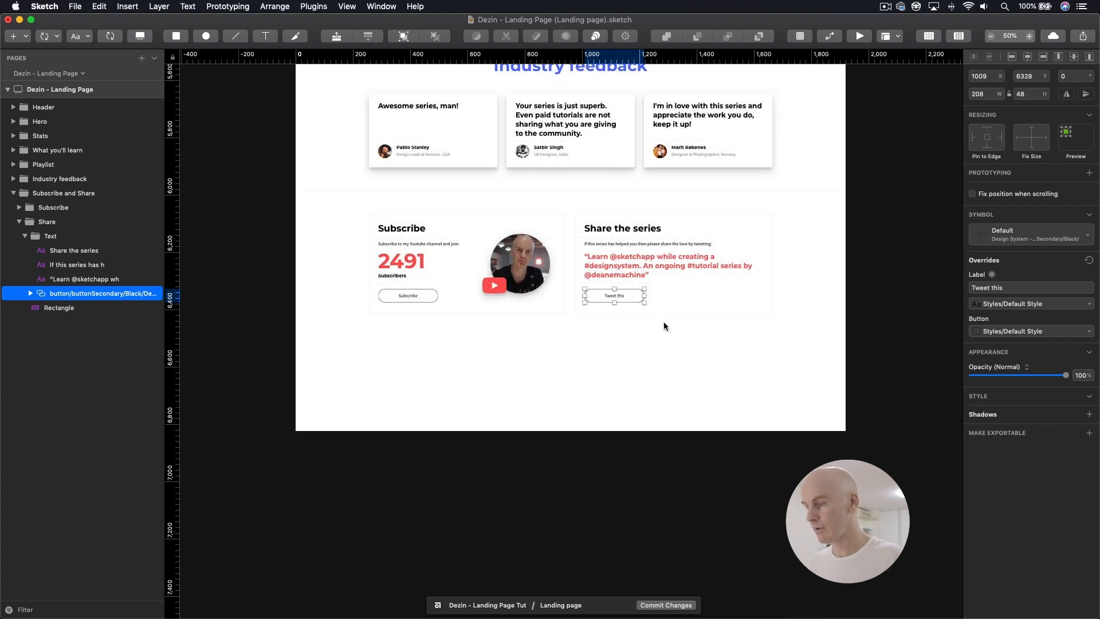
super+click(518, 260)
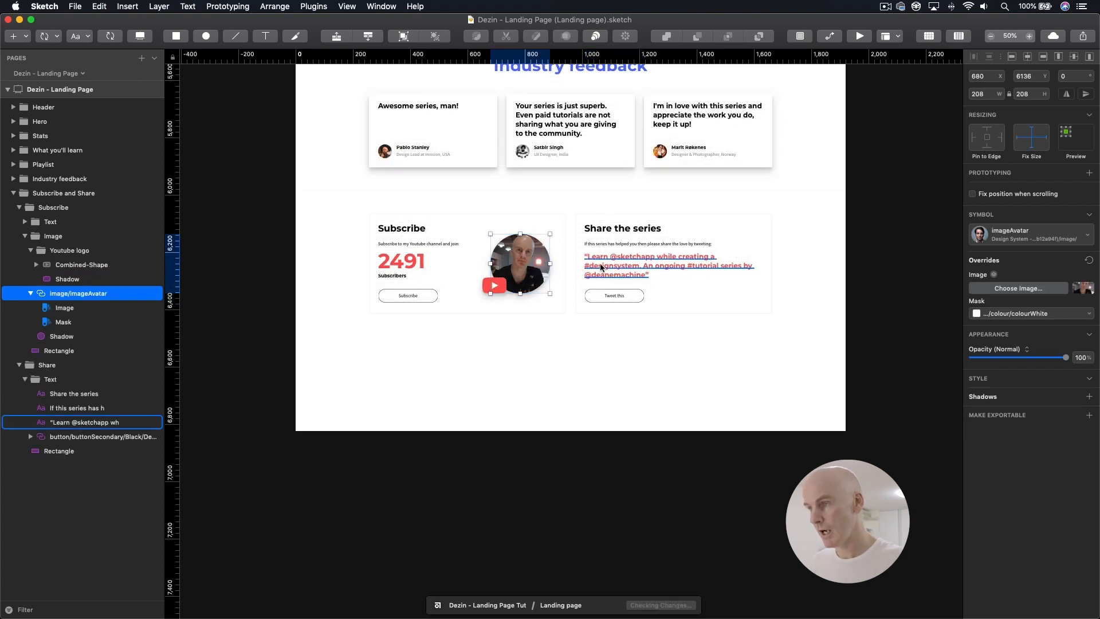
super+click(600, 265)
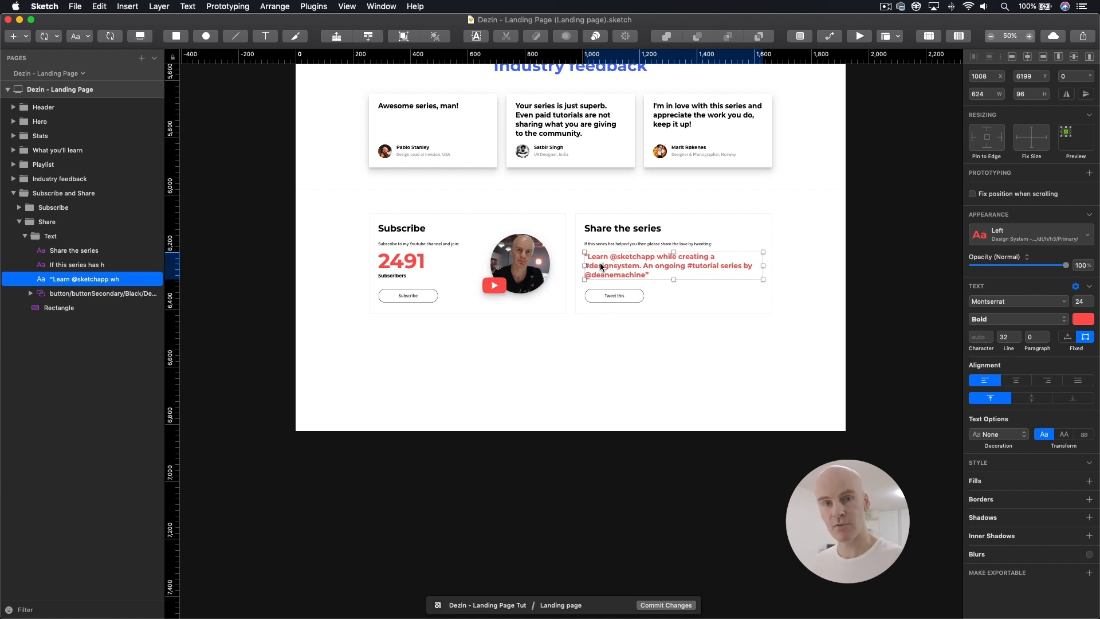
Step: Draw a full-width rectangle beneath the Subscribe and Share cards and set its size to 1920 by 256
click(40, 195)
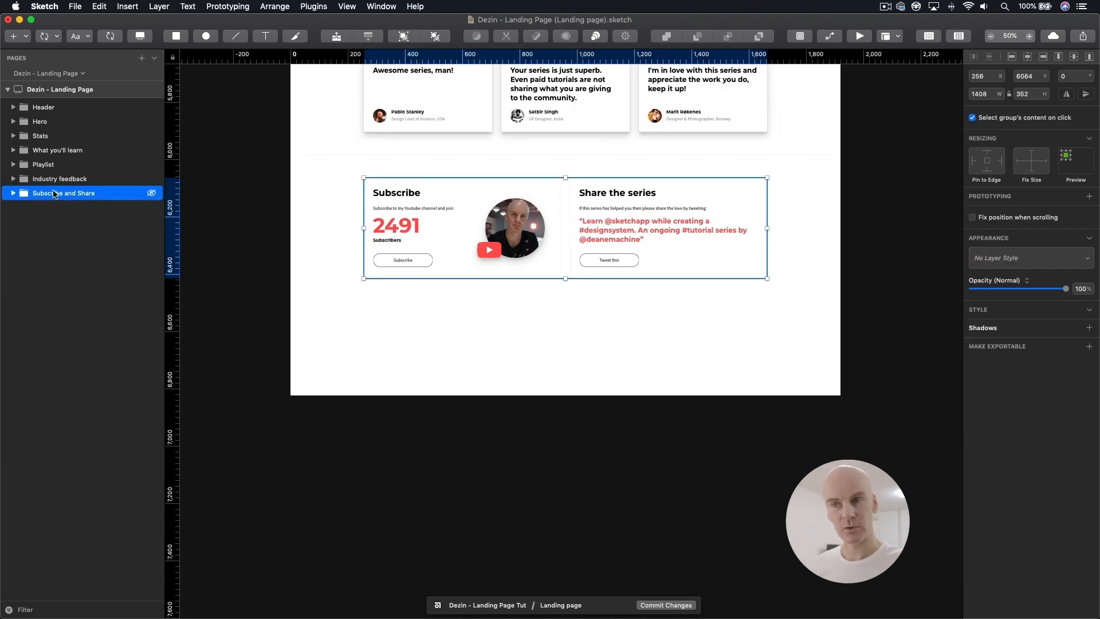
click(176, 36)
mouse_move(290, 299)
mouse_down()
mouse_move(916, 386)
mouse_move(840, 371)
mouse_up()
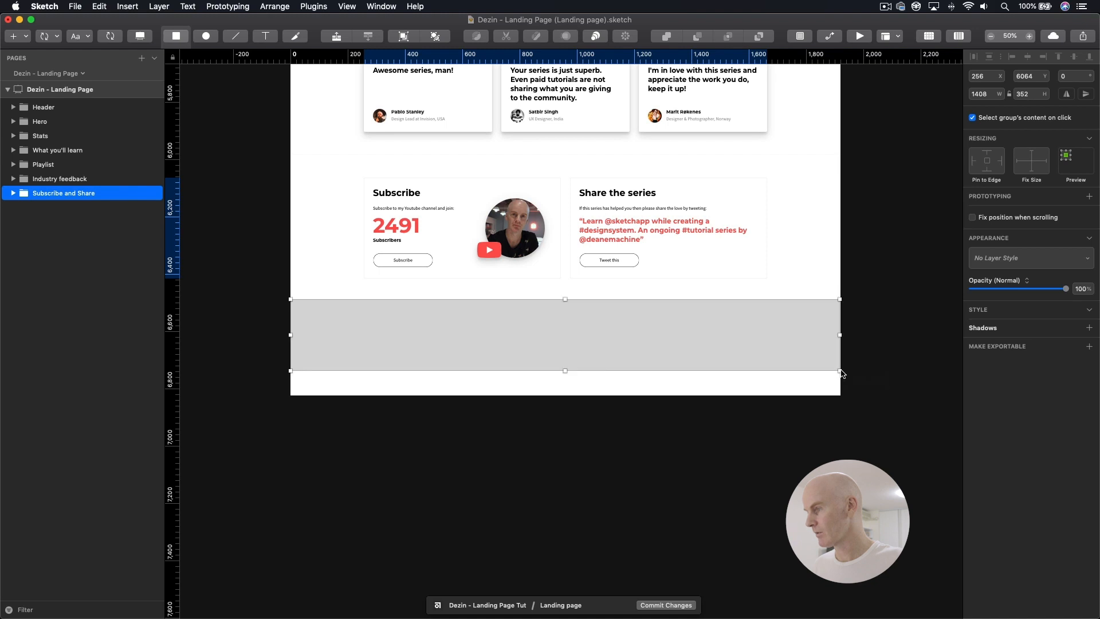
click(992, 94)
text(1)
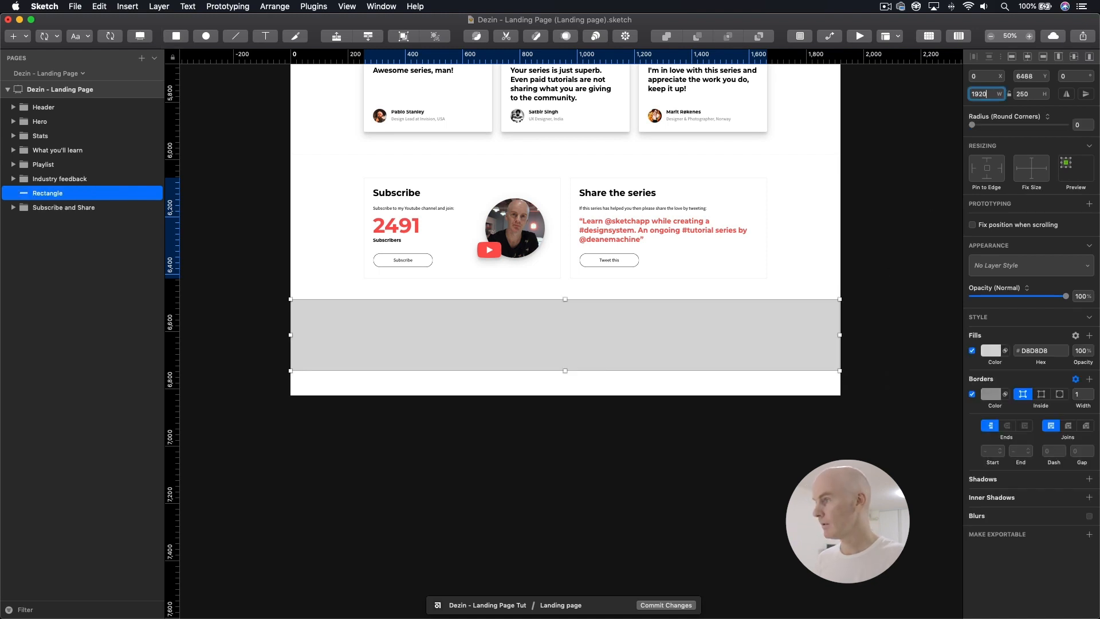
key(Tab)
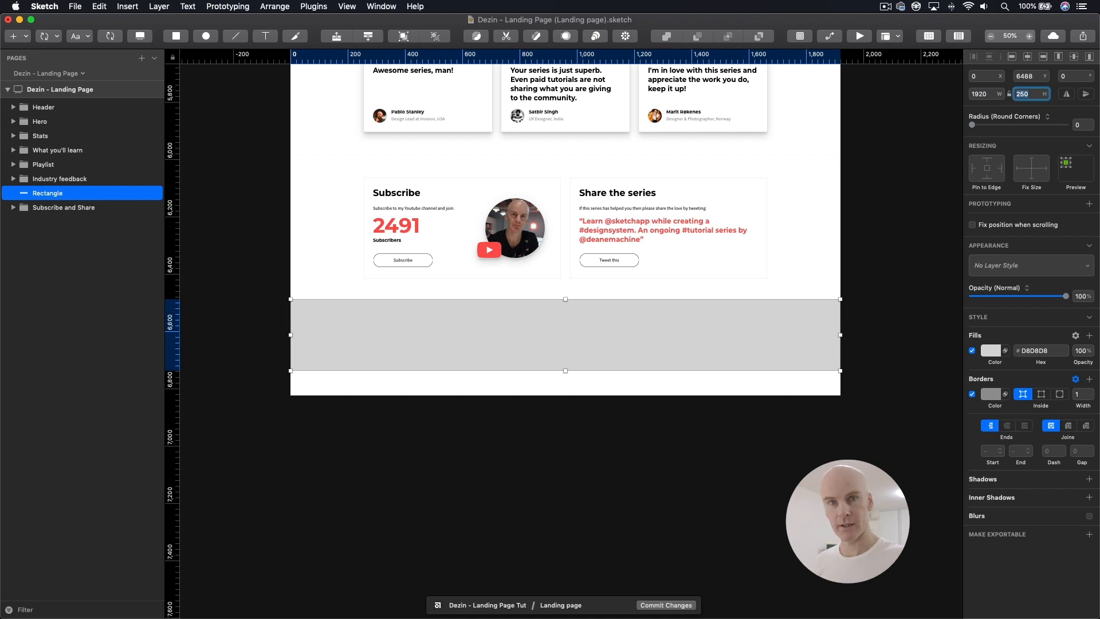
text(256)
key(Return)
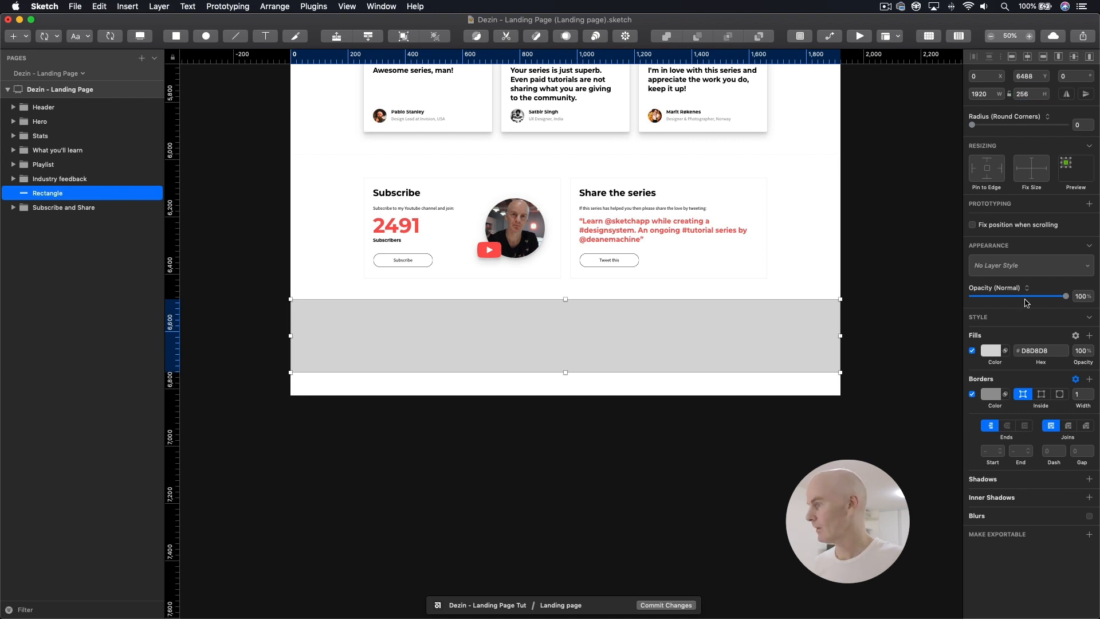
Step: Apply the design system's colourPrimary 100% layer style to the new rectangle
click(1028, 266)
mouse_move(987, 296)
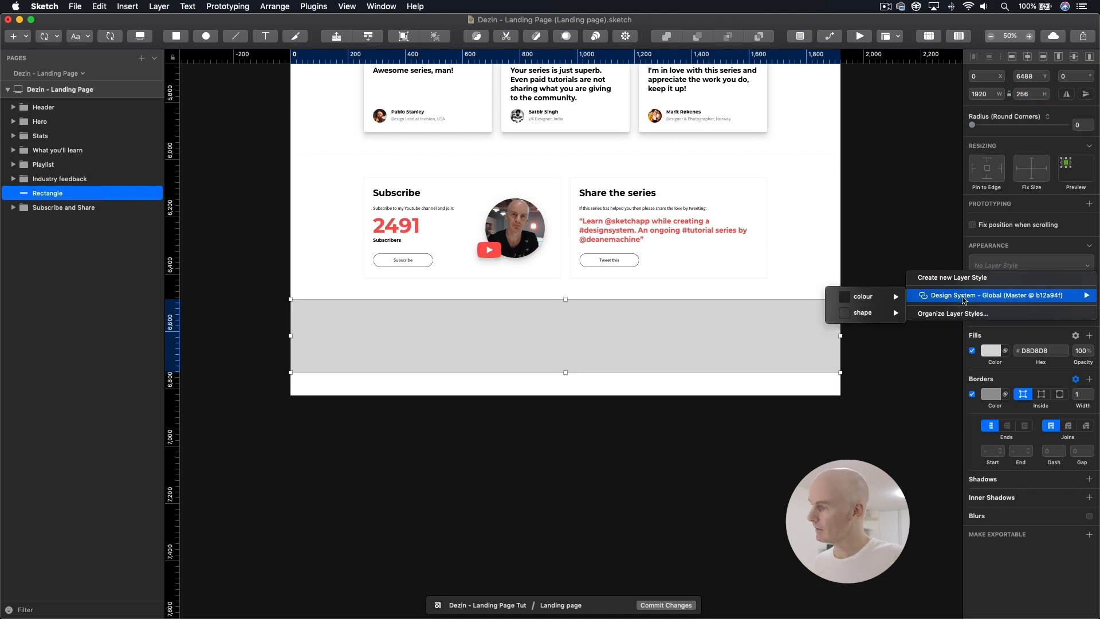
mouse_move(865, 300)
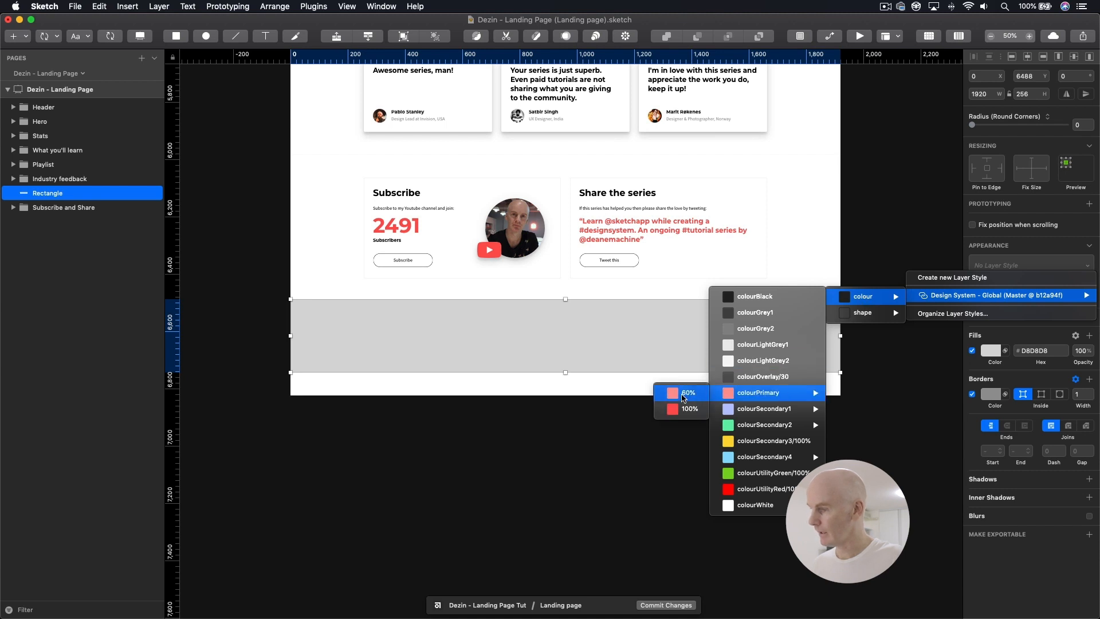
click(682, 393)
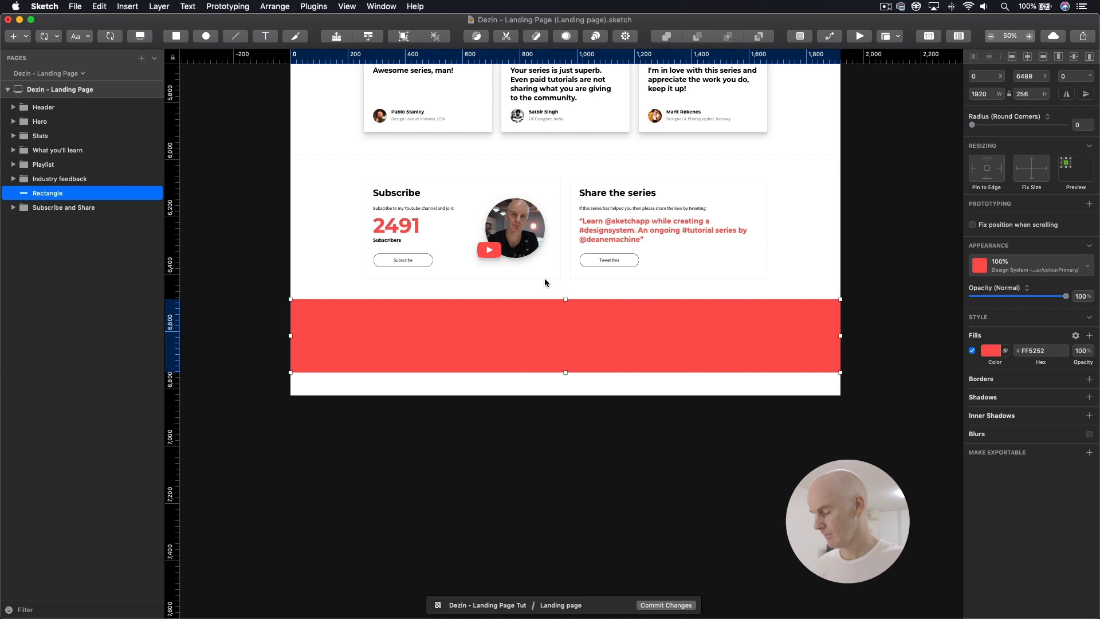
Step: Show the grid again and shift the red rectangle down below the cards to Y 6496
key(super+plus)
click(929, 36)
scroll(671, 253, up, 5)
click(616, 196)
super+click(616, 195)
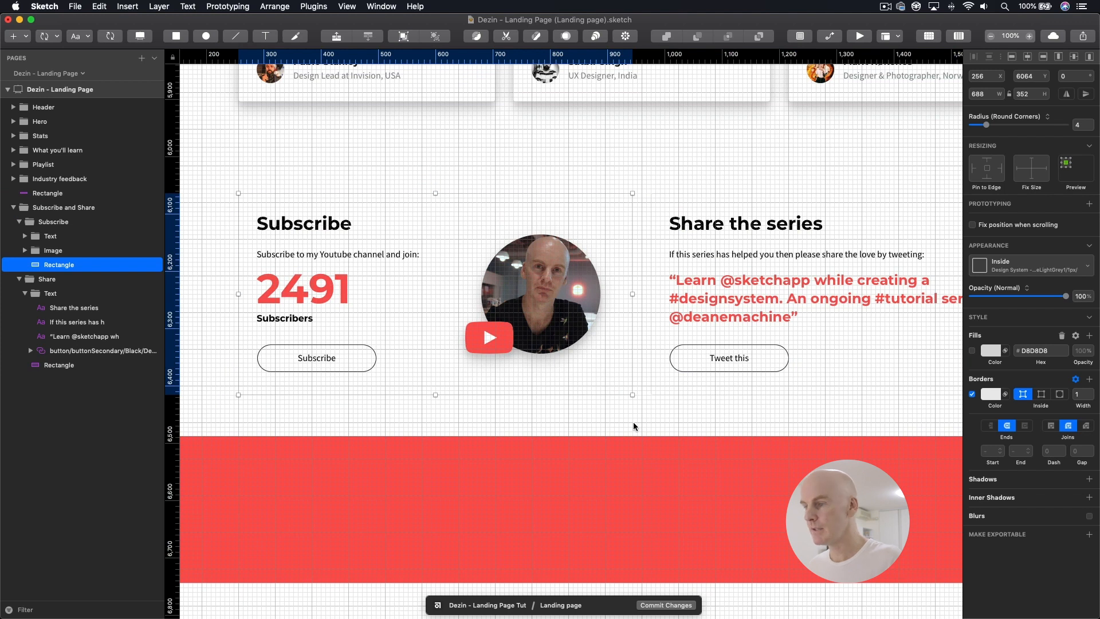
click(627, 448)
key(alt)
key(shift+Down)
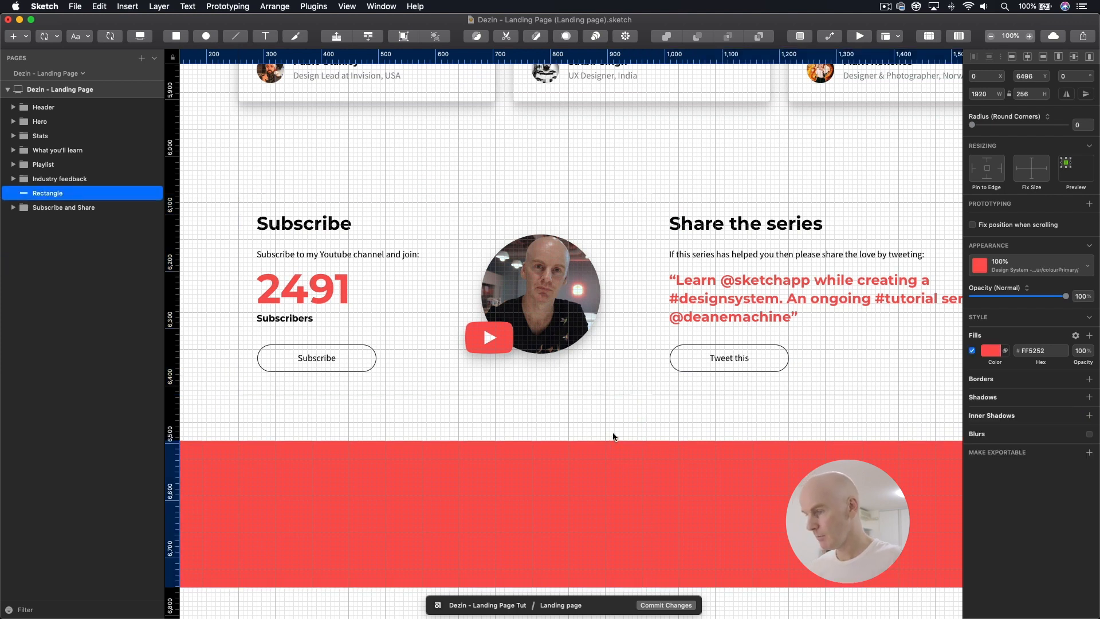
Step: Shorten the Dezin - Landing Page artboard to a height of 6752 so it ends at the red rectangle's lower edge
key(super+minus)
scroll(570, 452, up, 3)
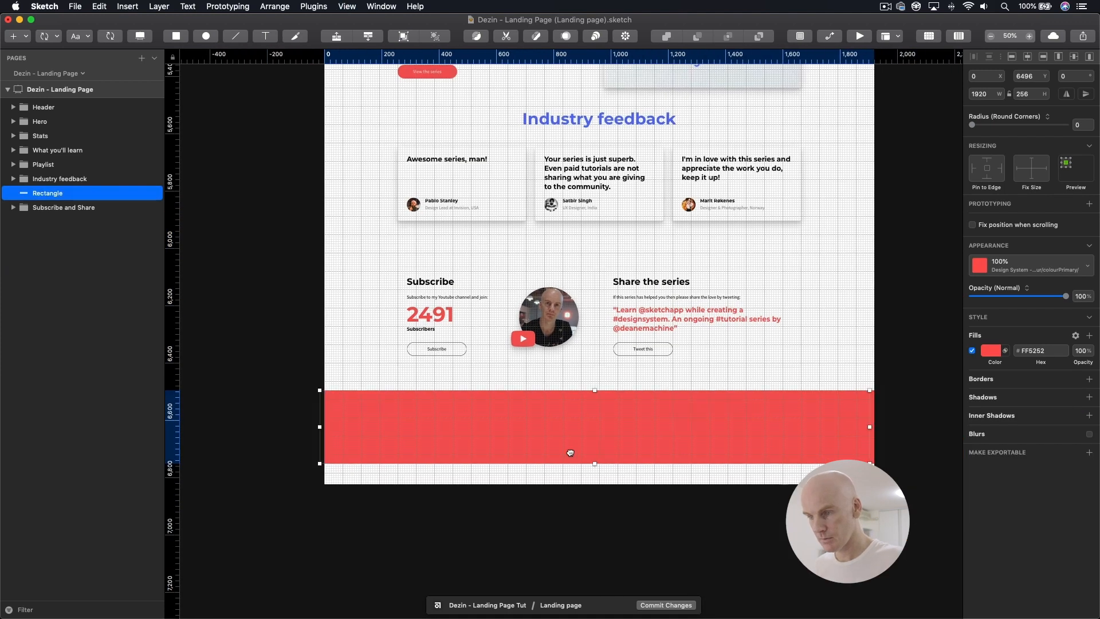
scroll(365, 346, down, 3)
scroll(366, 345, left, 1)
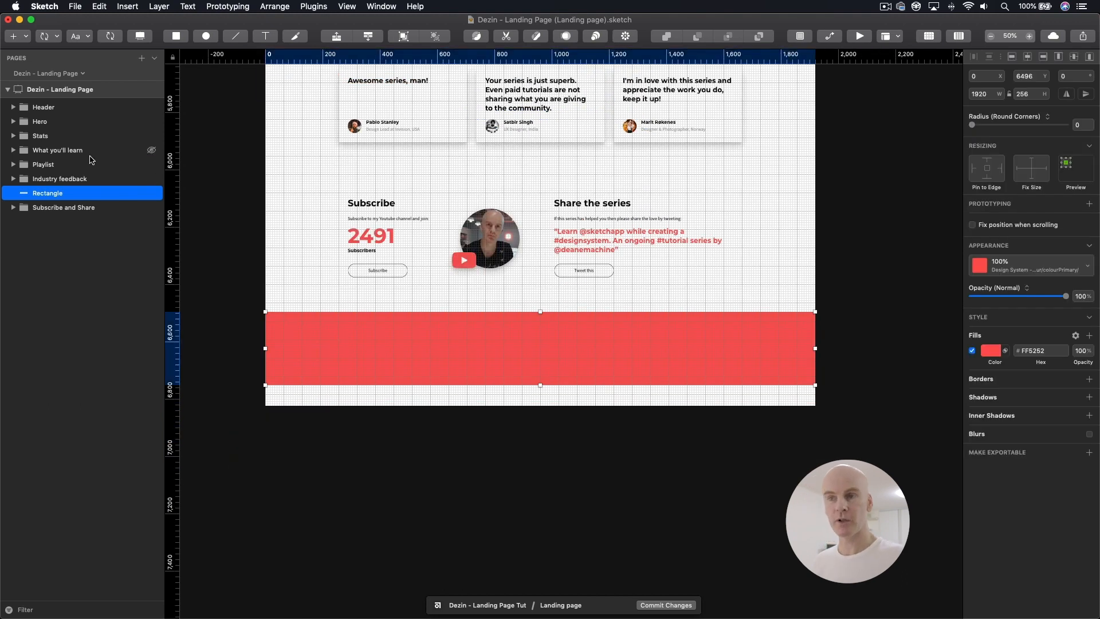
click(73, 91)
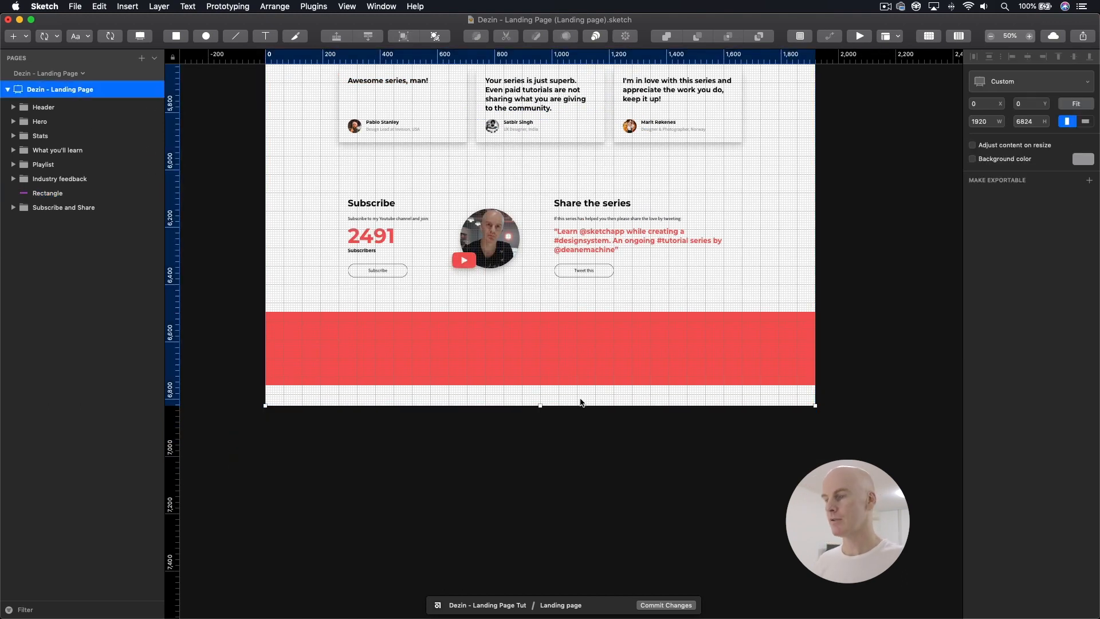
key(super+plus)
key(super+plus)
drag(582, 474, 592, 109)
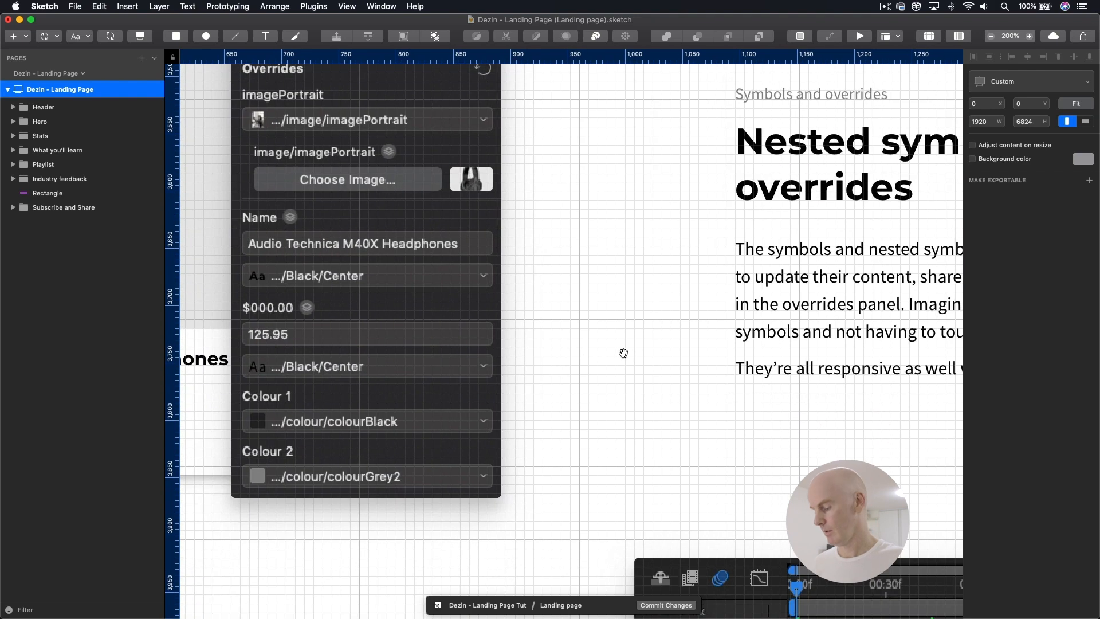
key(super+minus)
scroll(630, 333, down, 15)
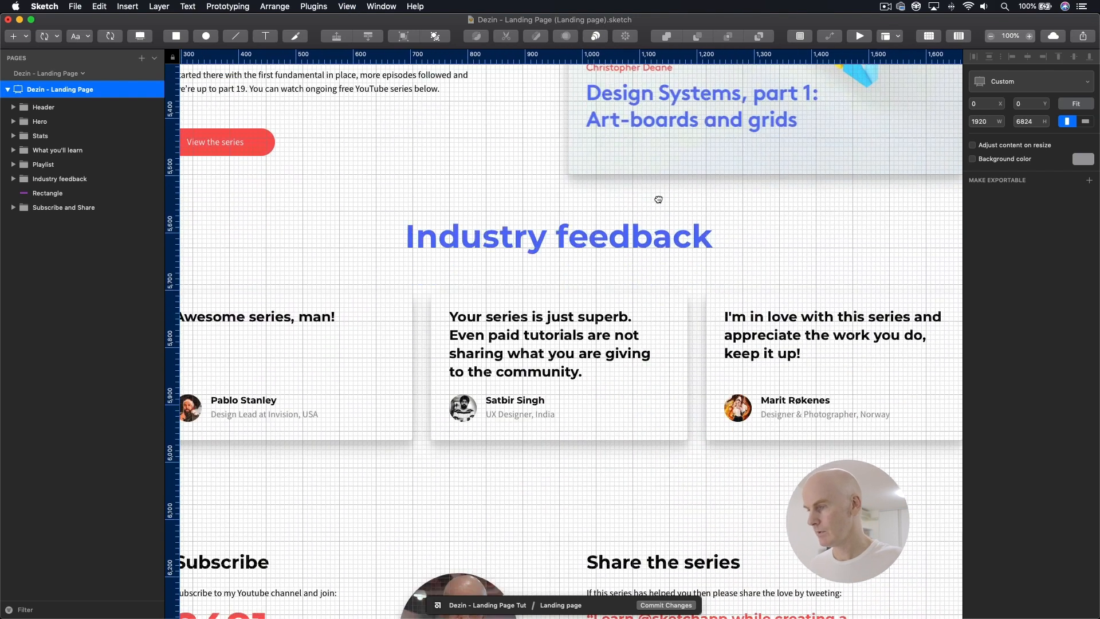
scroll(658, 199, down, 10)
drag(574, 353, 574, 310)
Step: Group the red rectangle, name the group "Footer" and place it below the Subscribe and Share group in the layer order
key(super+minus)
click(53, 193)
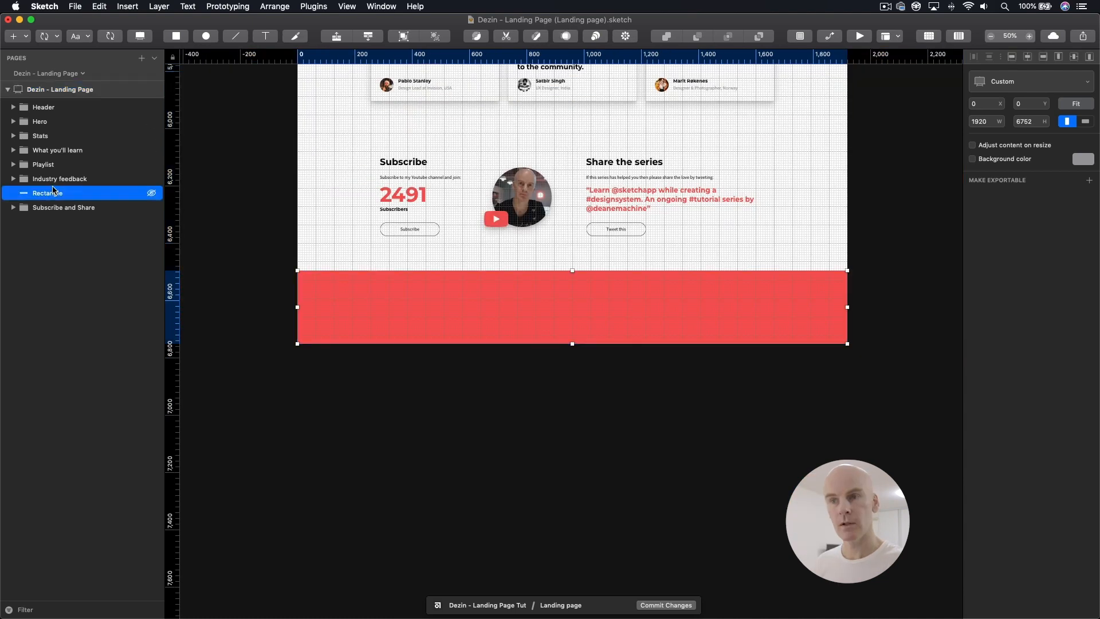
double_click(85, 191)
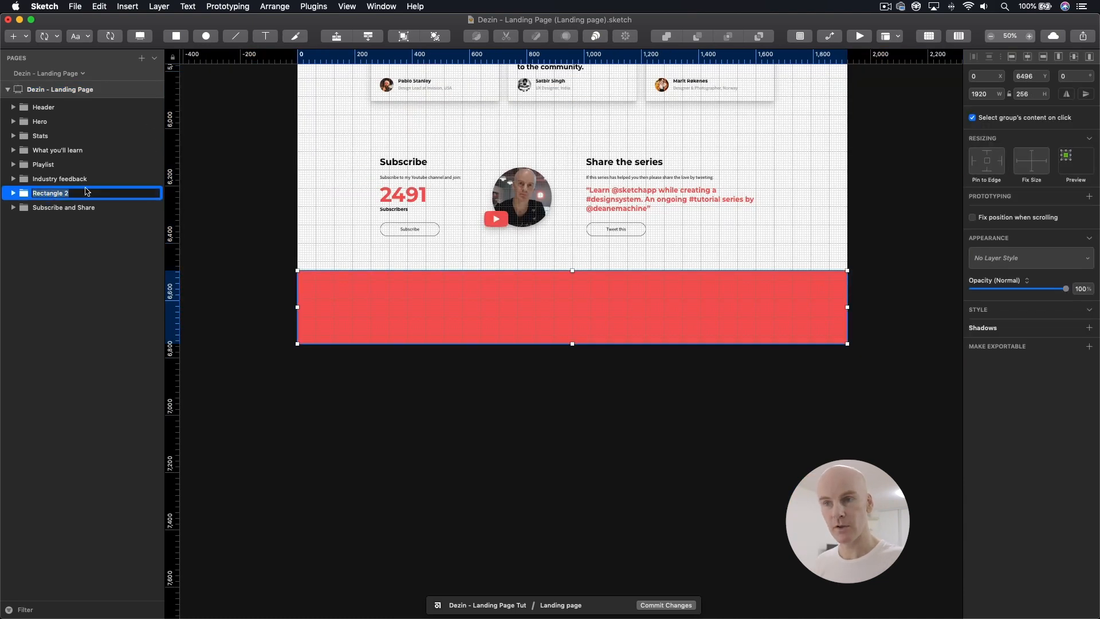
text(Footer)
key(Return)
drag(41, 201, 13, 211)
click(13, 208)
click(52, 221)
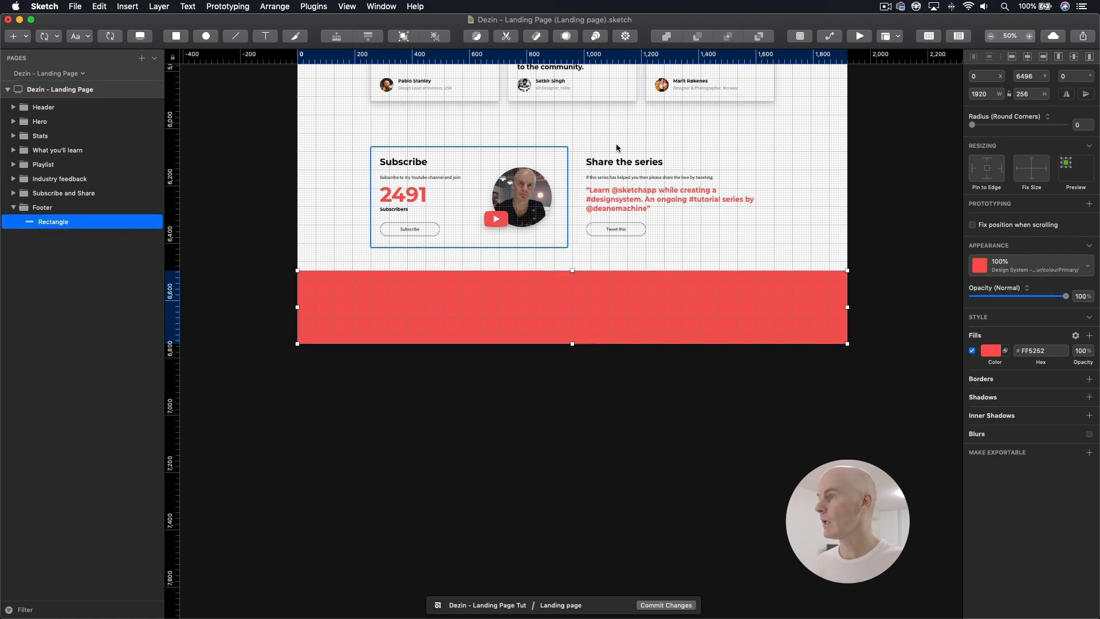
Step: Insert a text layer with the design system's dt/h/h2/White/Left style near the red footer's upper-left area, keeping the placeholder text
key(super+plus)
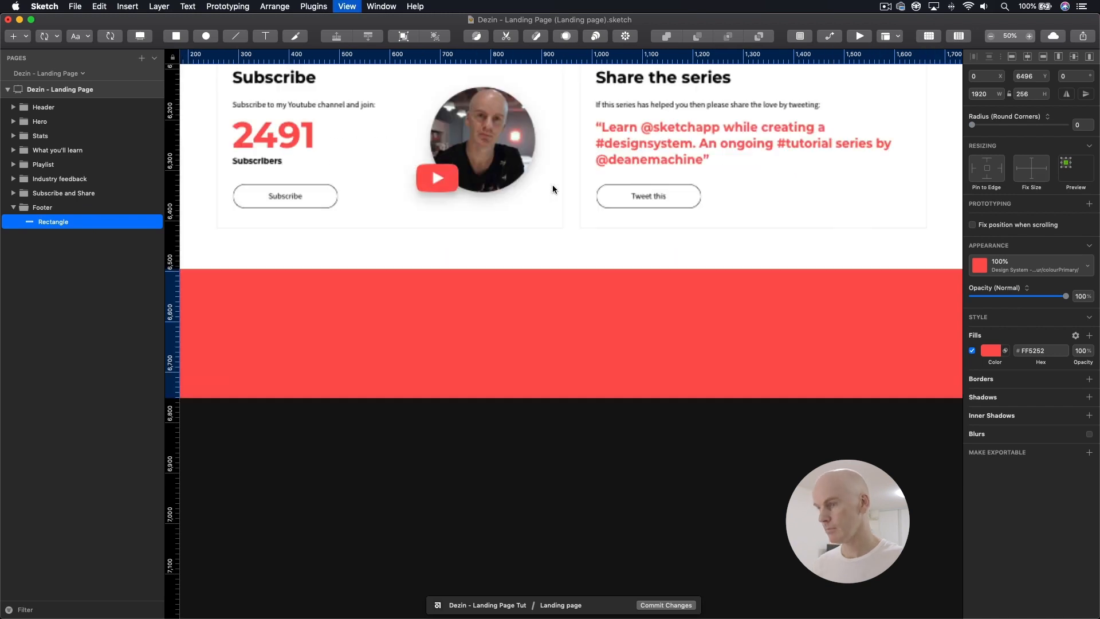
drag(481, 266, 623, 237)
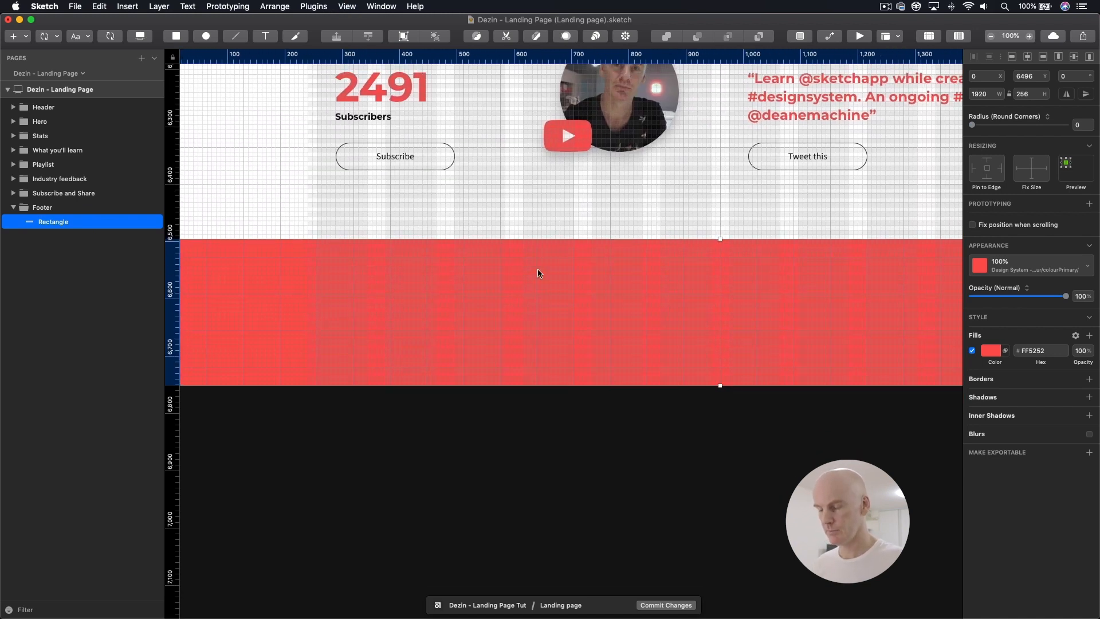
click(73, 36)
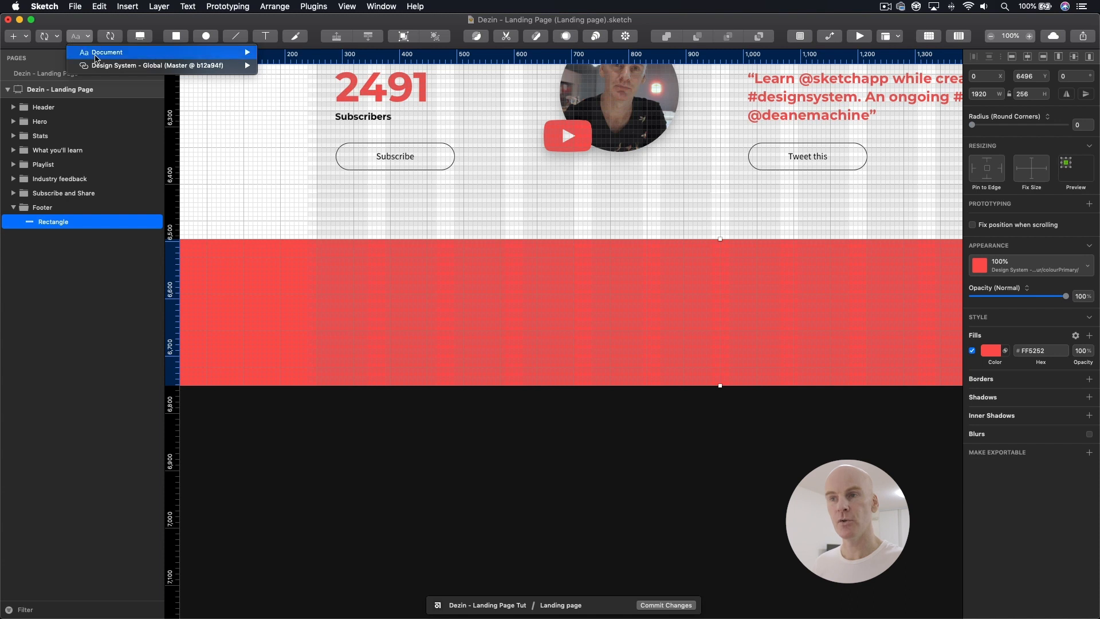
mouse_move(104, 70)
mouse_move(296, 90)
mouse_move(401, 123)
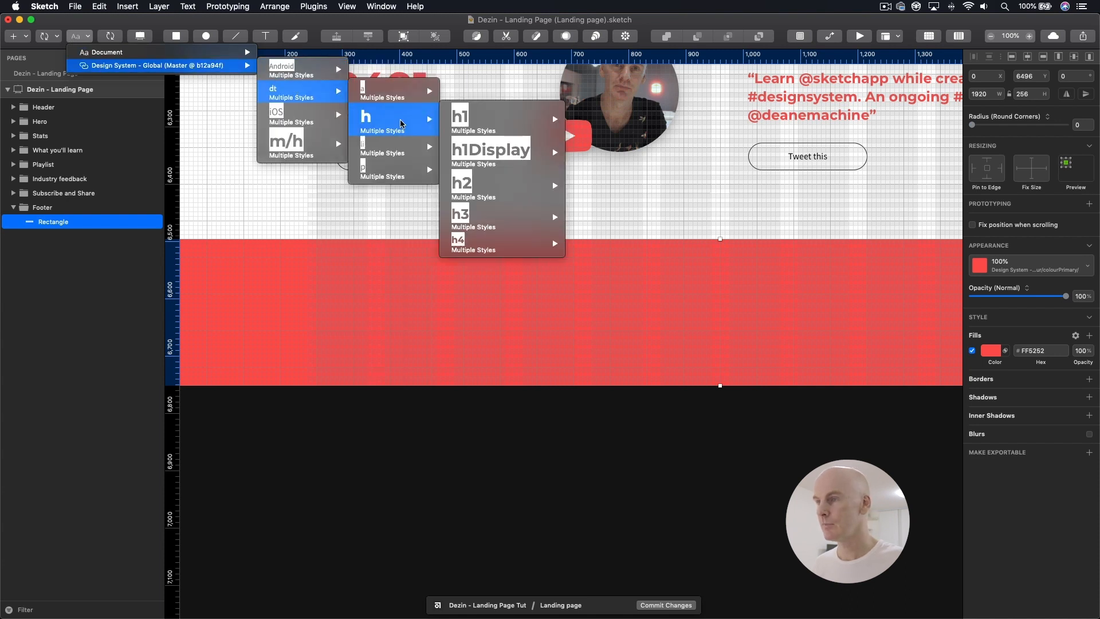
mouse_move(477, 188)
mouse_move(630, 258)
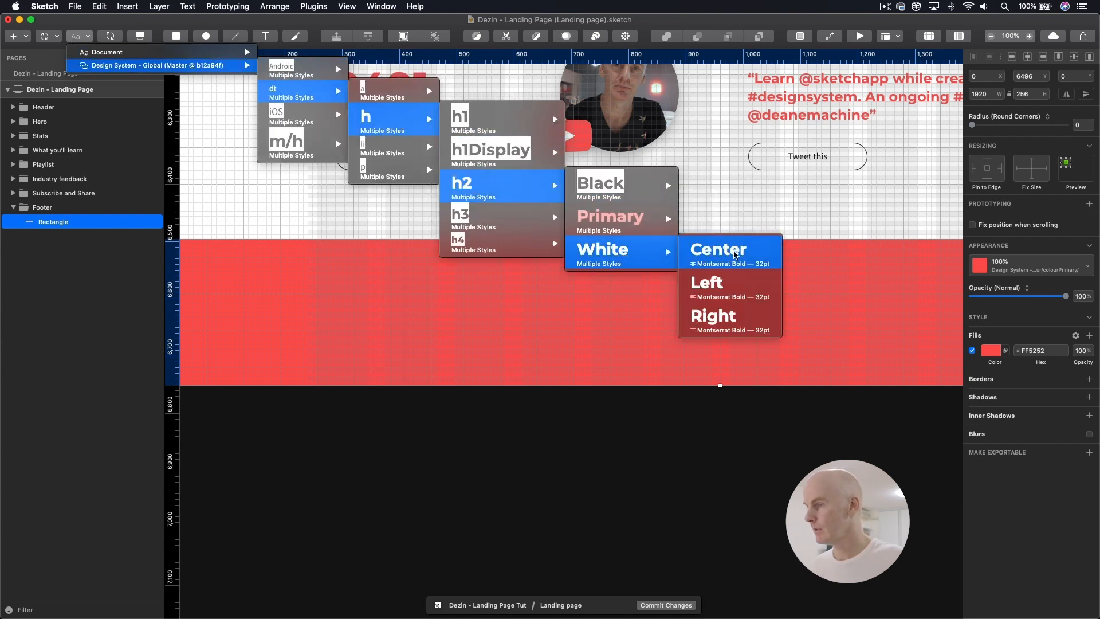
click(712, 285)
click(322, 261)
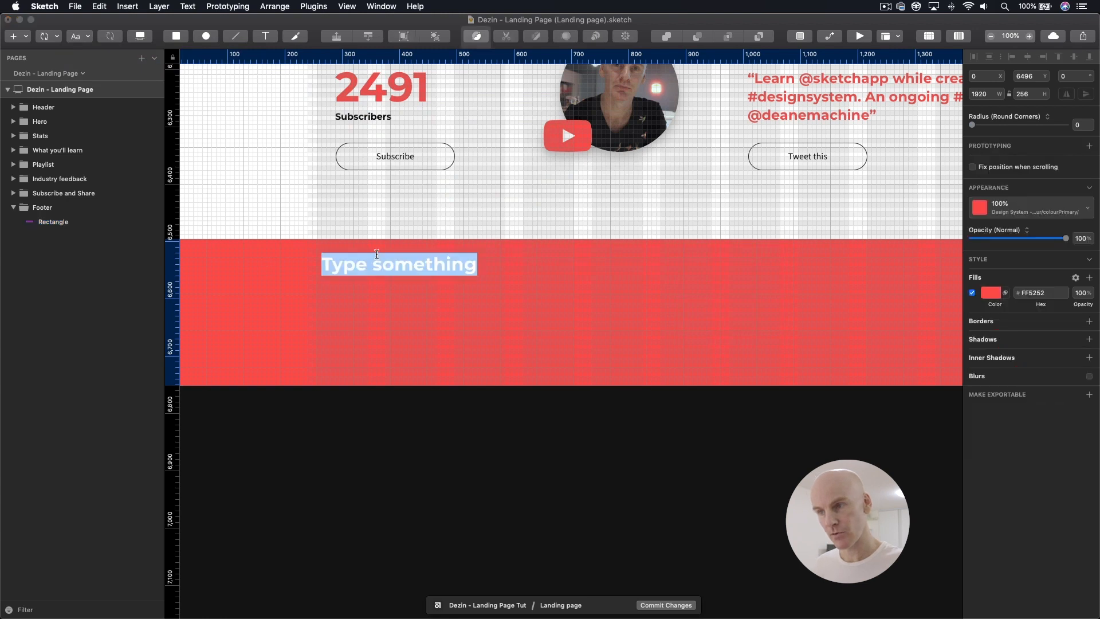
key(Escape)
Step: Align the footer heading with the grid's first column at X 256 and move it down to Y 6545
drag(339, 270, 336, 272)
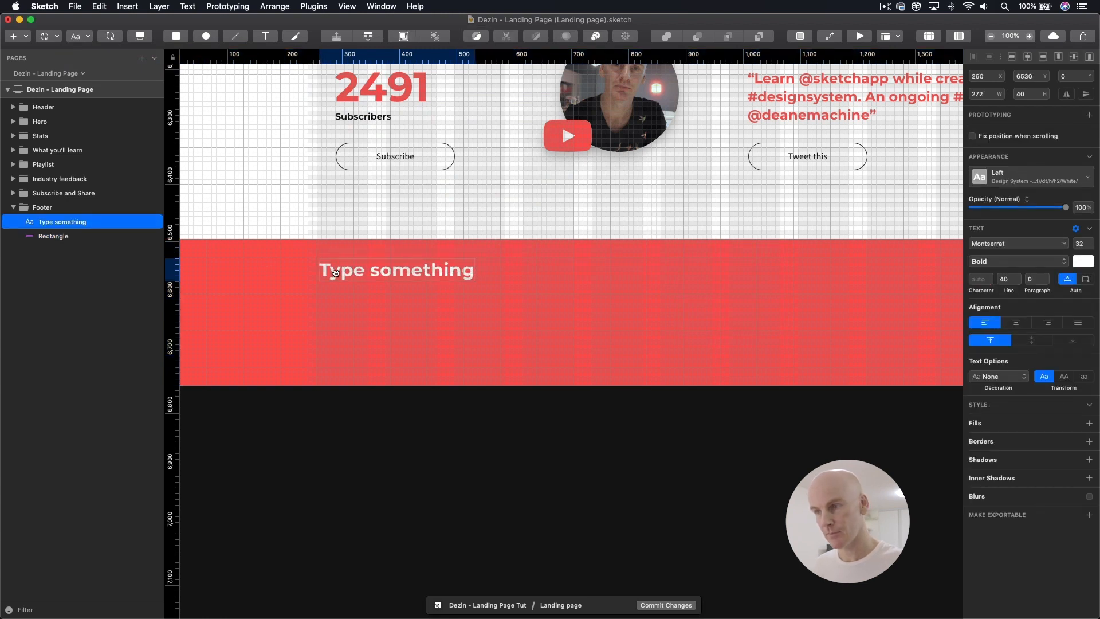
key(super+plus)
drag(482, 331, 476, 330)
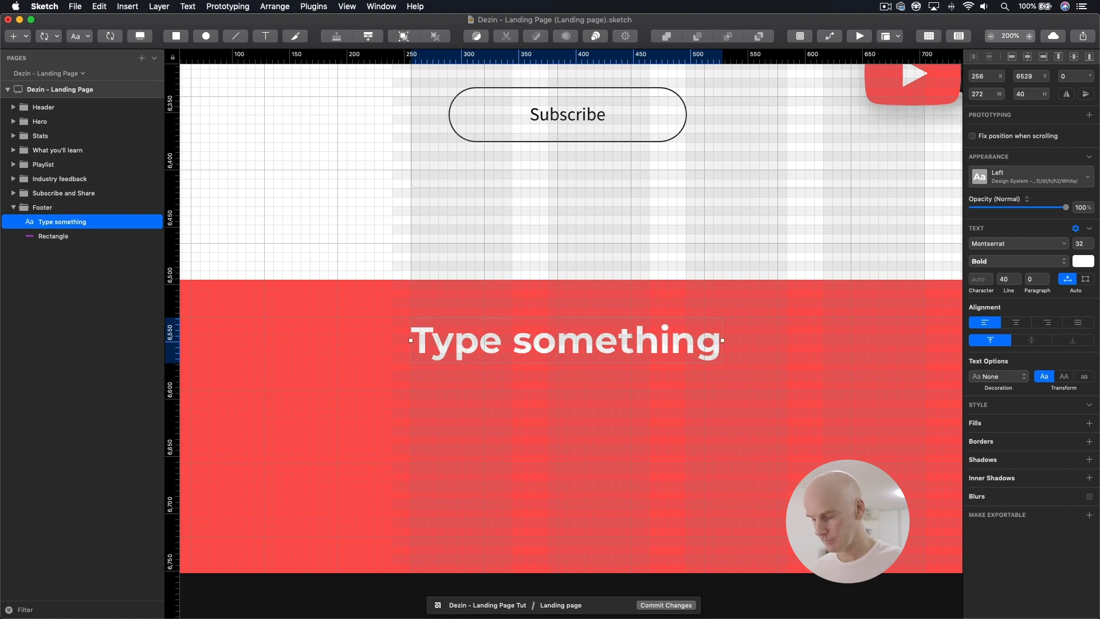
key(super+Tab)
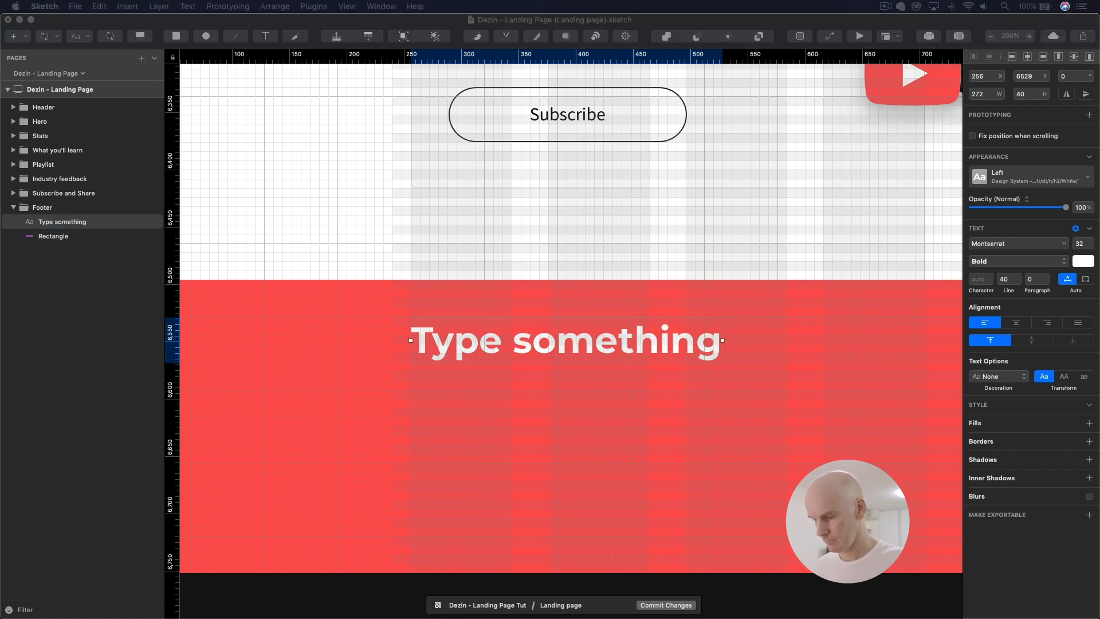
drag(573, 343, 574, 351)
key(alt)
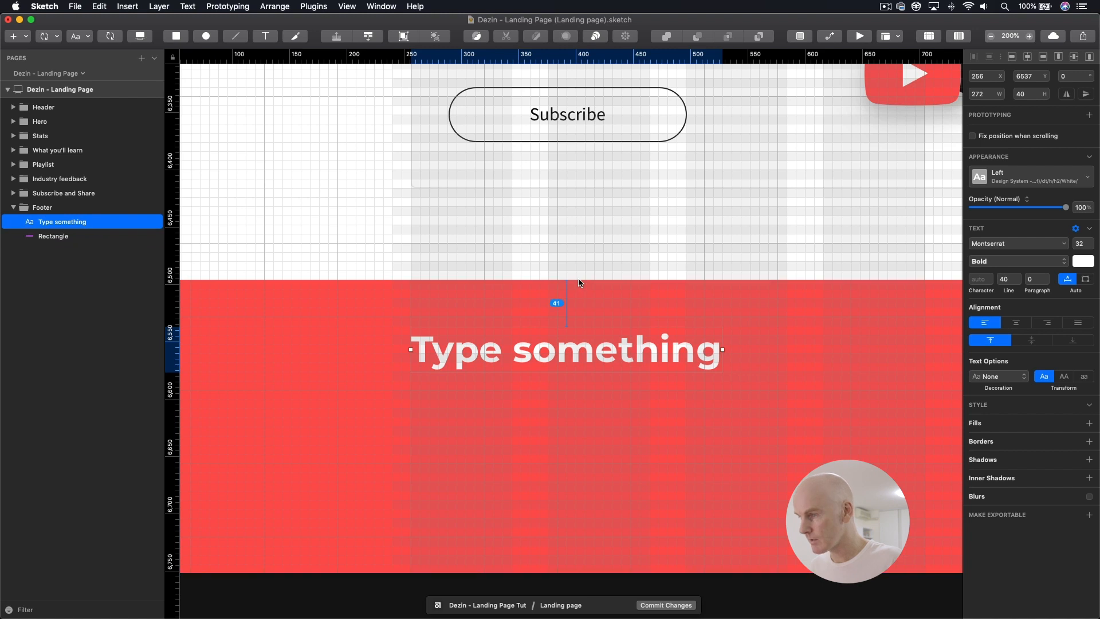
drag(567, 355, 566, 364)
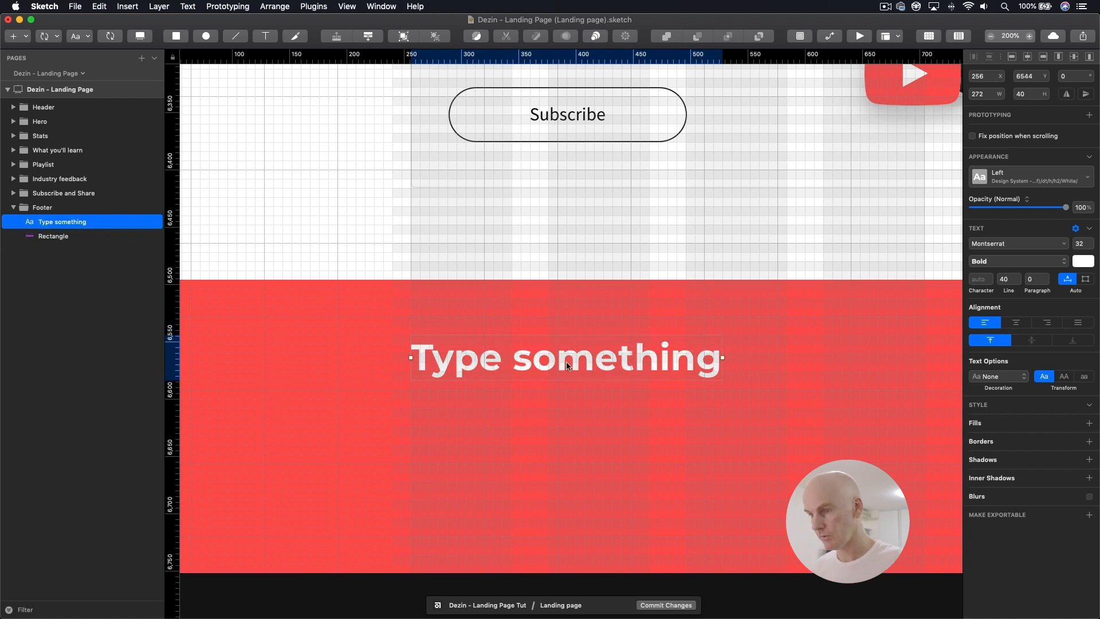
key(Down)
key(alt)
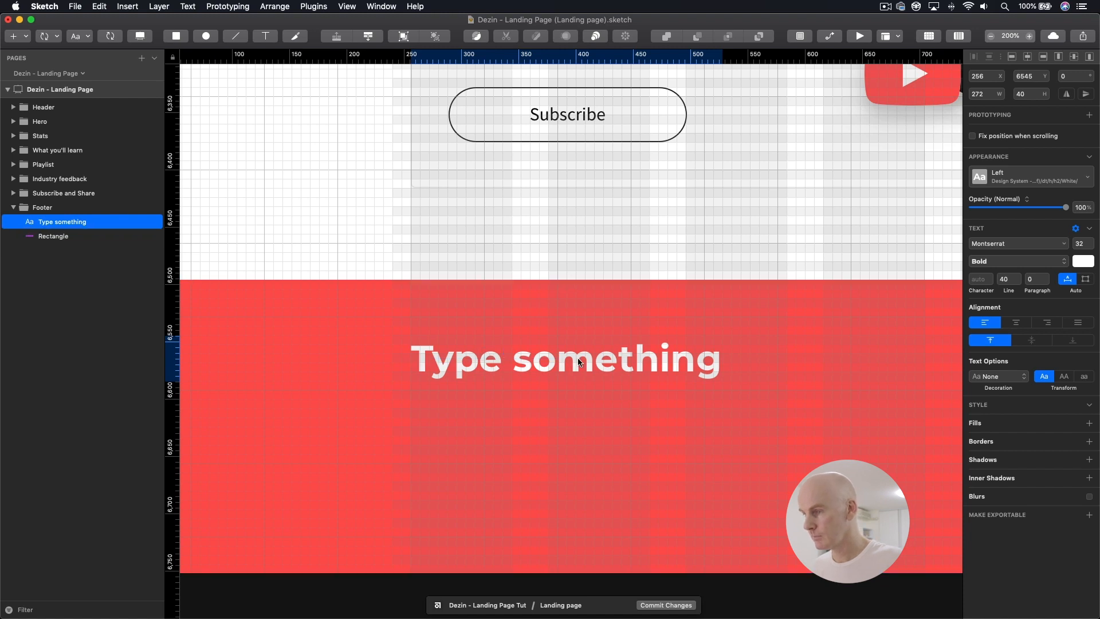
Step: Widen the footer heading's text box to 688 so it spans the left half of the grid
key(super+minus)
drag(619, 449, 387, 410)
drag(421, 309, 659, 318)
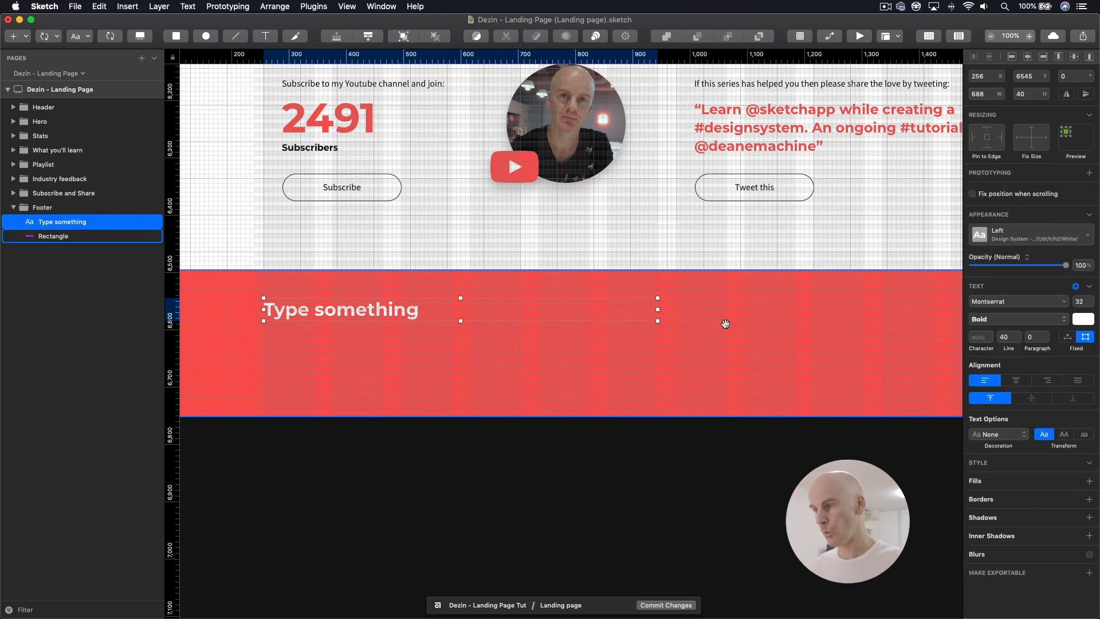
Step: Group the footer heading and name the group "Text"
drag(725, 324, 676, 322)
key(super+g)
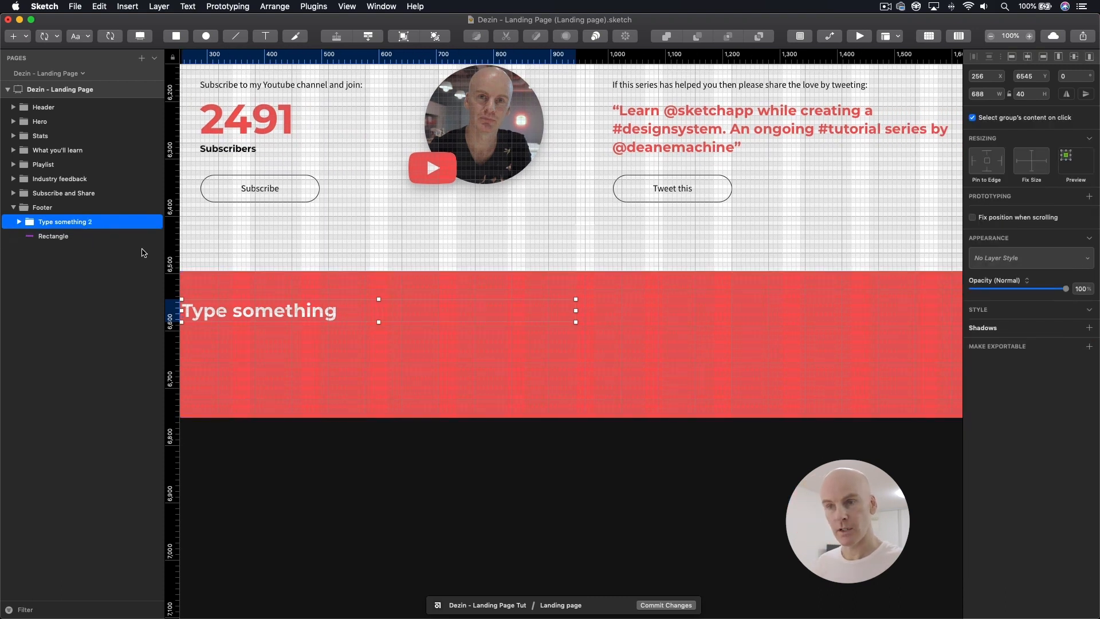
double_click(70, 224)
text(Text)
key(Return)
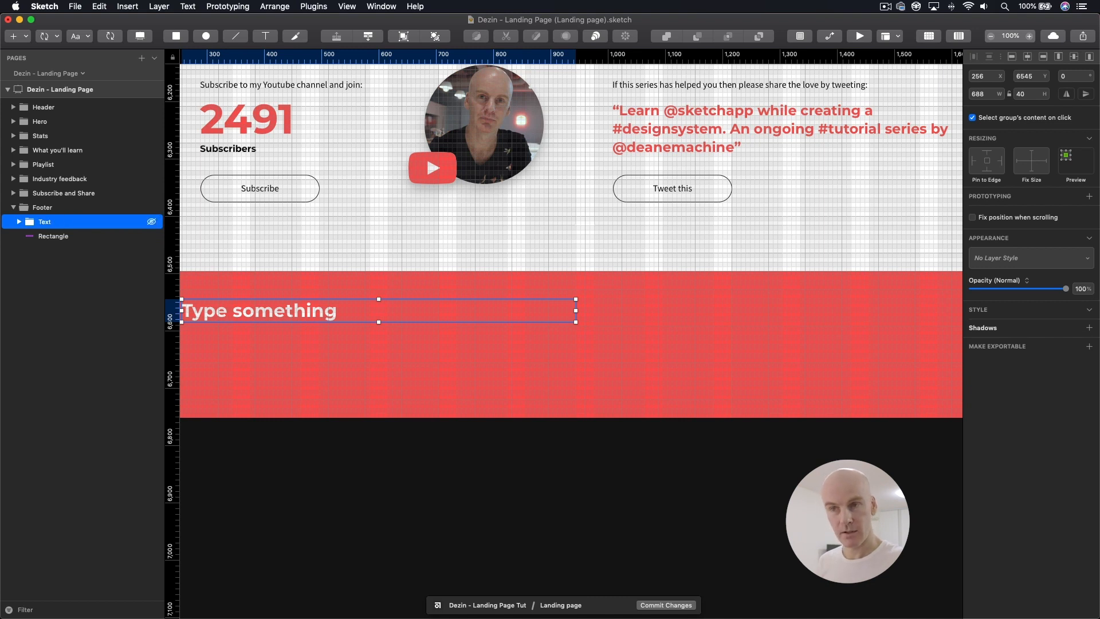
Step: Duplicate the heading inside the Text group and move the copy below the original to Y 6593
click(19, 222)
click(19, 222)
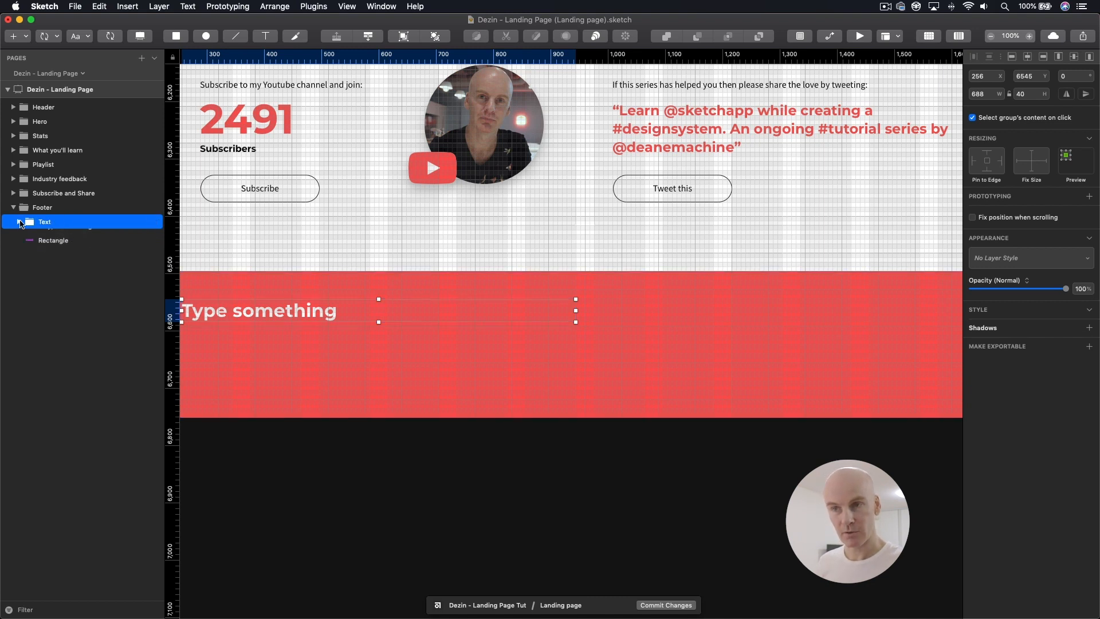
double_click(302, 304)
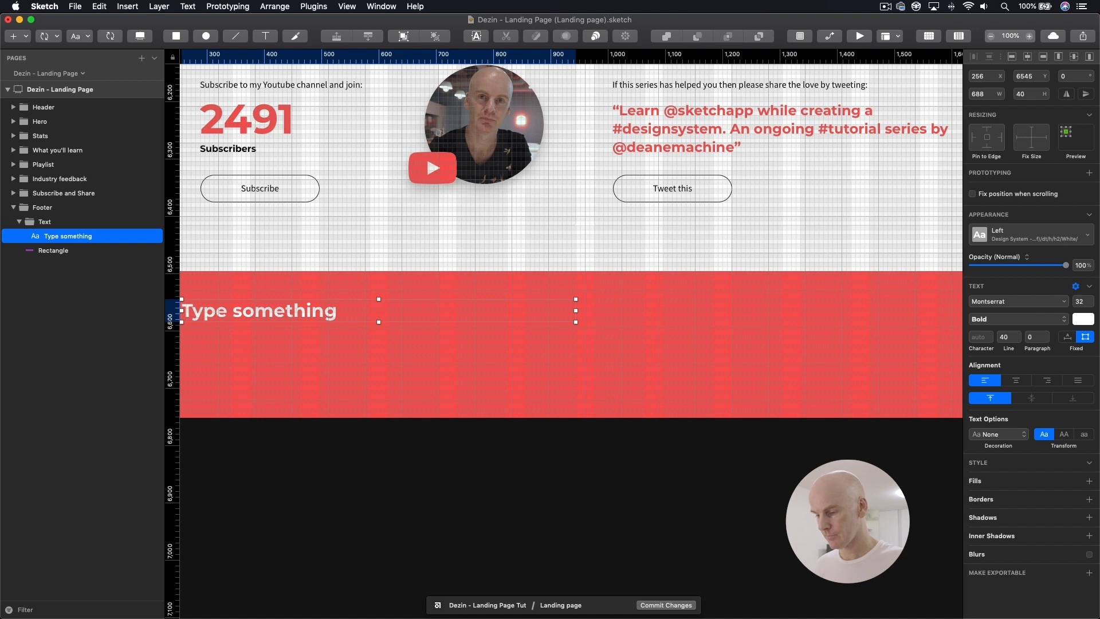
scroll(351, 346, left, 3)
key(cmd+d)
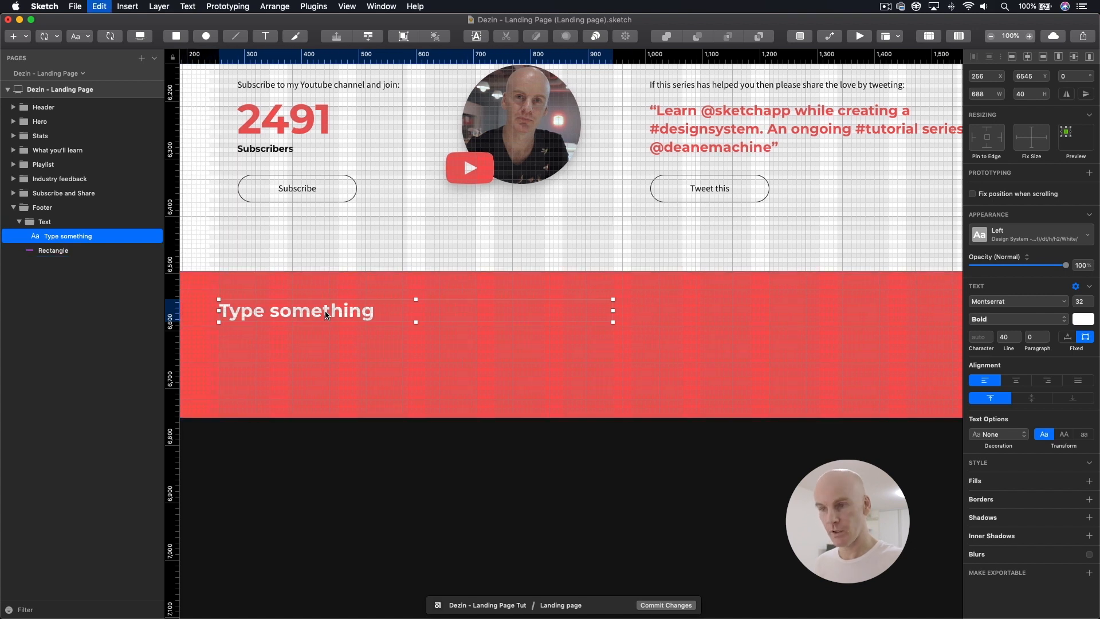
key(shift+Down)
key(shift+Down)
key(shift+Down)
key(shift+Down)
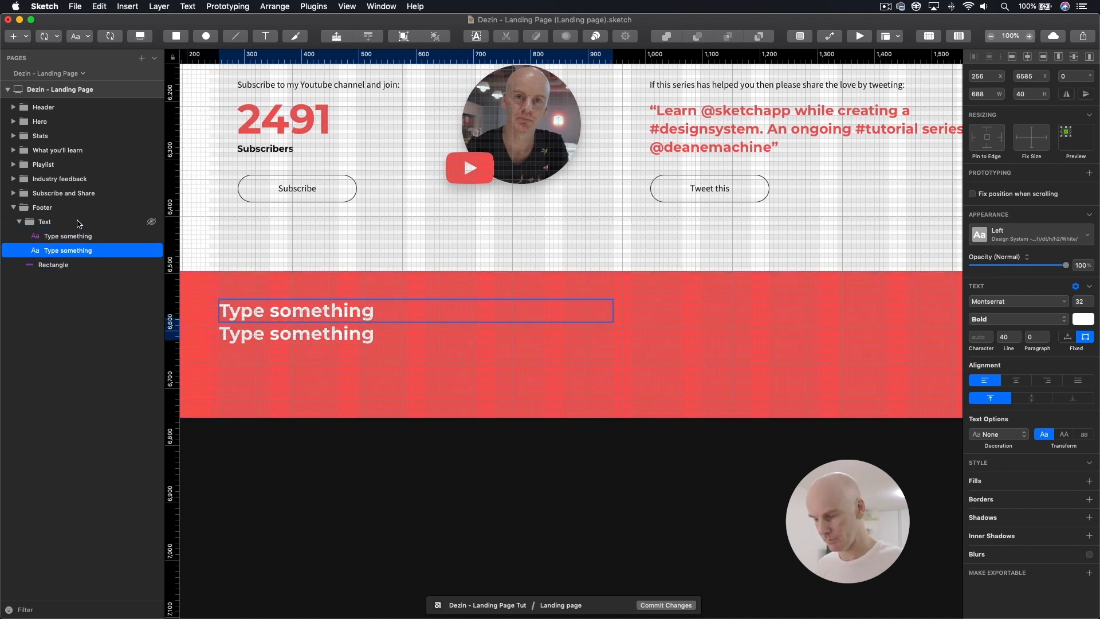
Step: Apply the design system's dt/p/p/White/Left text style to the lower text layer
click(1054, 236)
mouse_move(911, 421)
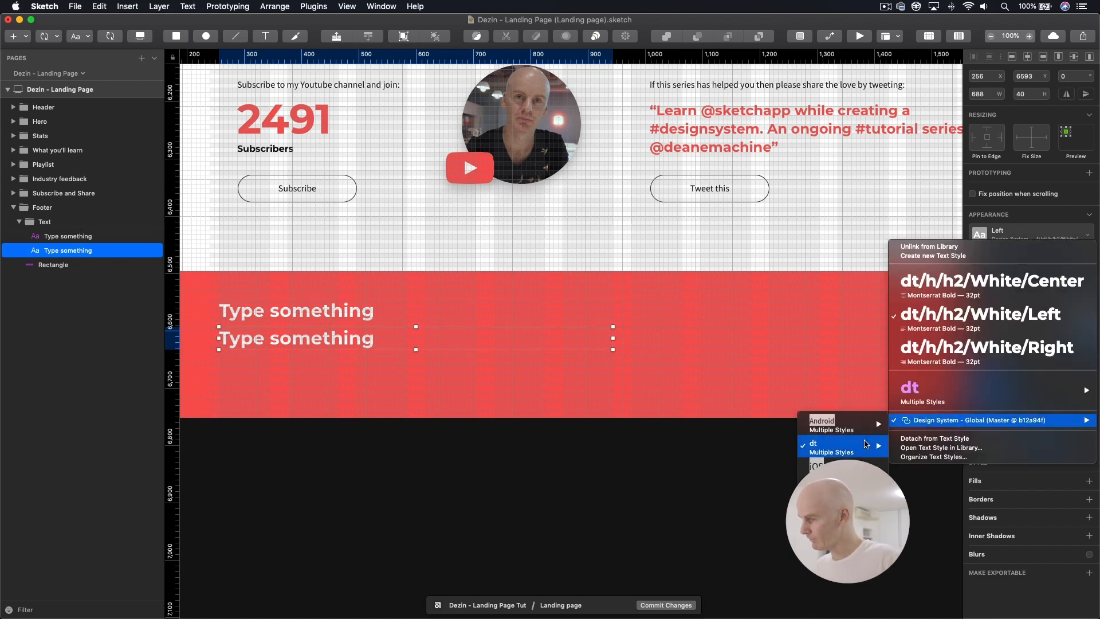
mouse_move(860, 446)
mouse_move(746, 524)
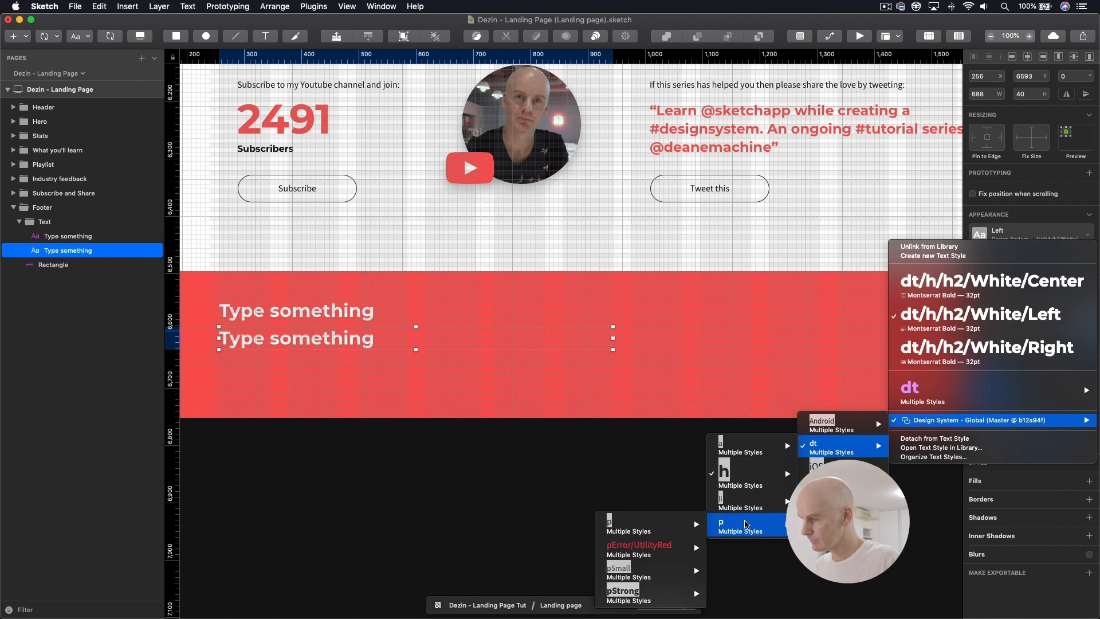
mouse_move(630, 525)
mouse_move(539, 596)
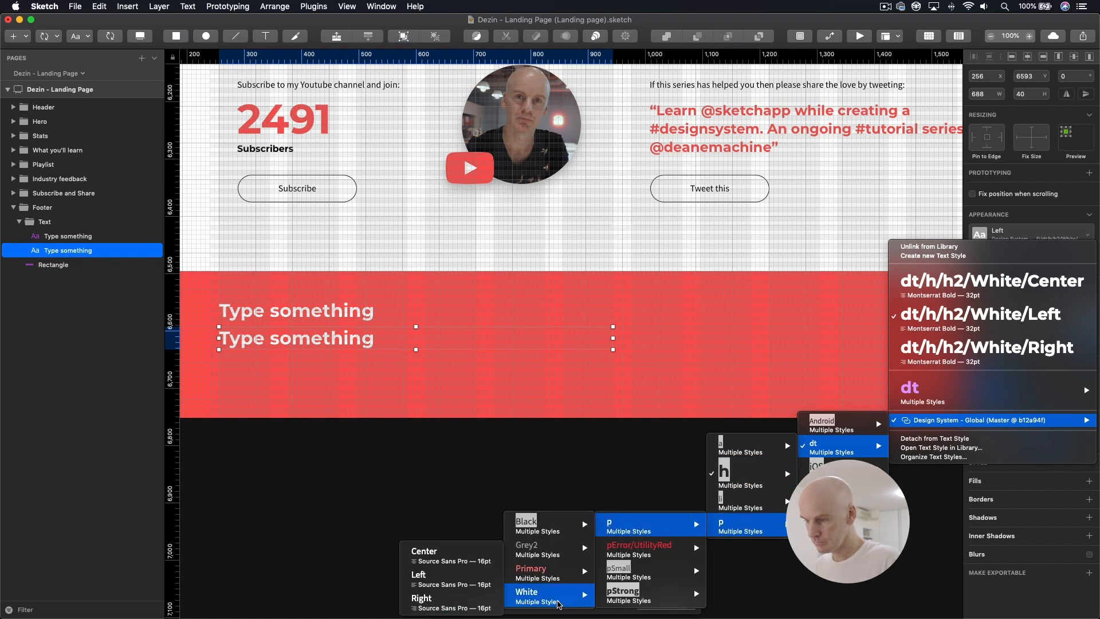
click(461, 575)
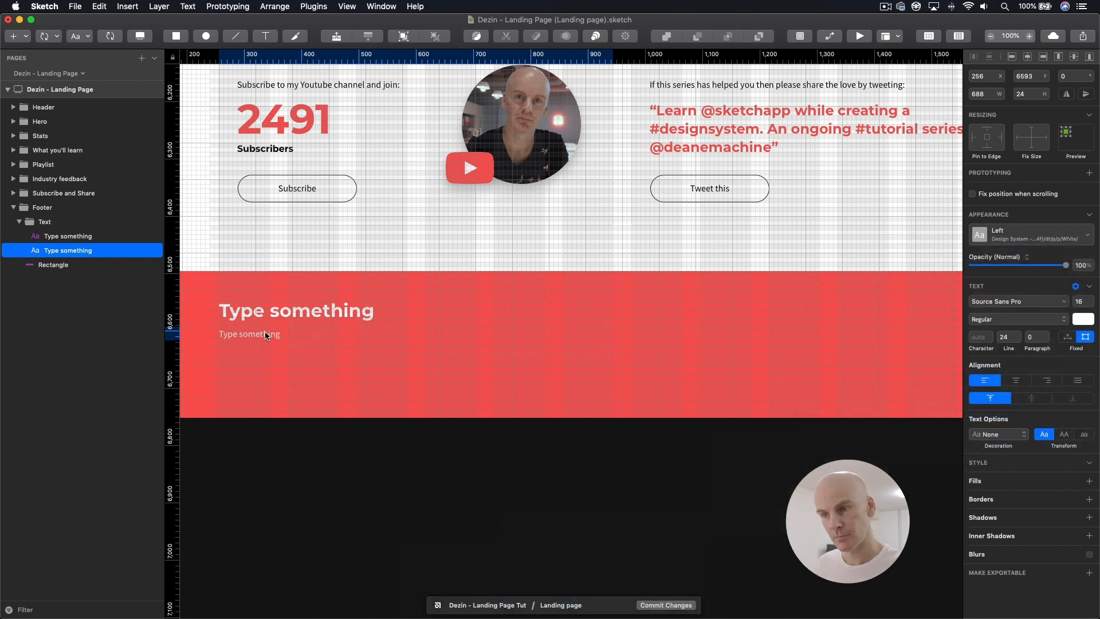
Step: Adjust the paragraph's spacing beneath the footer heading, placing it at Y 6590
key(super+plus)
drag(410, 368, 568, 387)
key(Down)
key(Down)
key(Down)
key(Down)
key(Down)
key(Down)
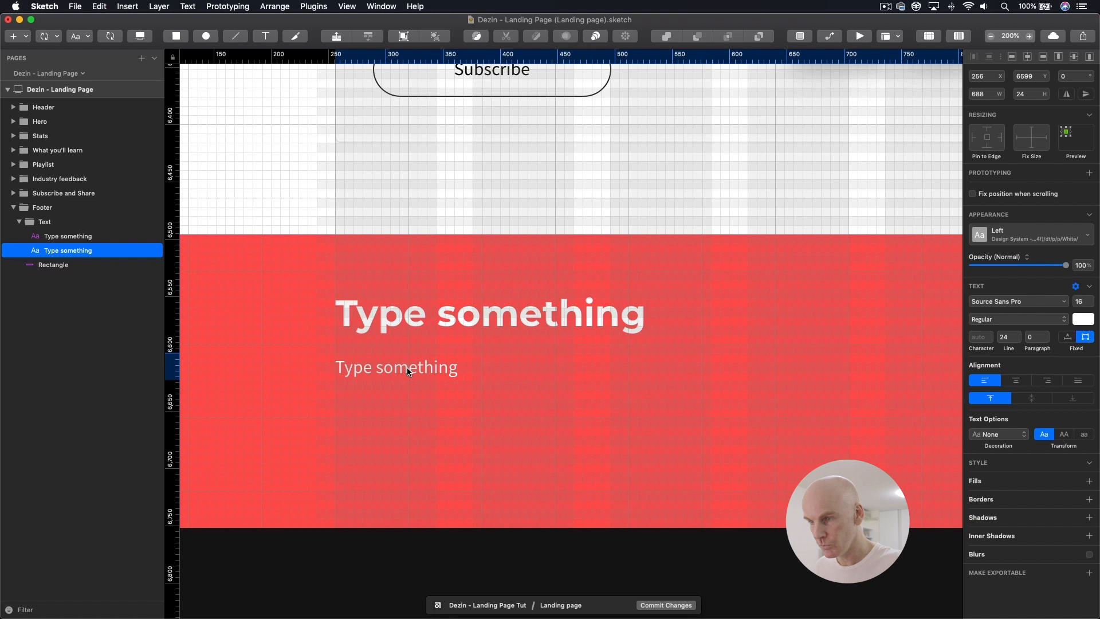
key(Up)
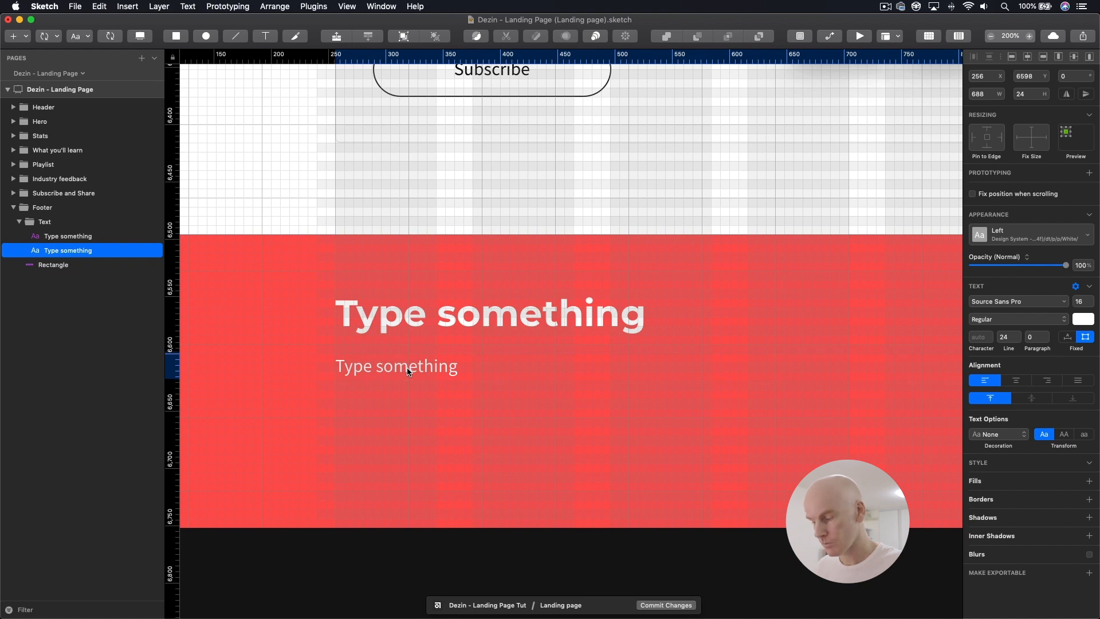
key(super+minus)
drag(660, 385, 428, 379)
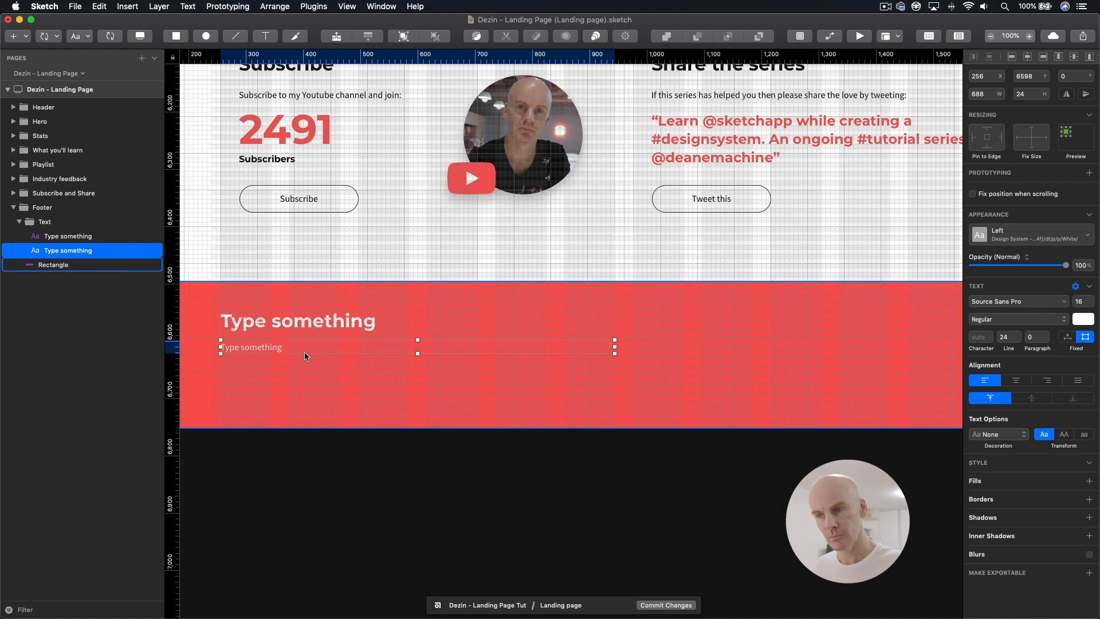
key(Up)
key(Up)
key(Up)
key(Up)
key(Up)
key(Up)
key(Up)
key(Up)
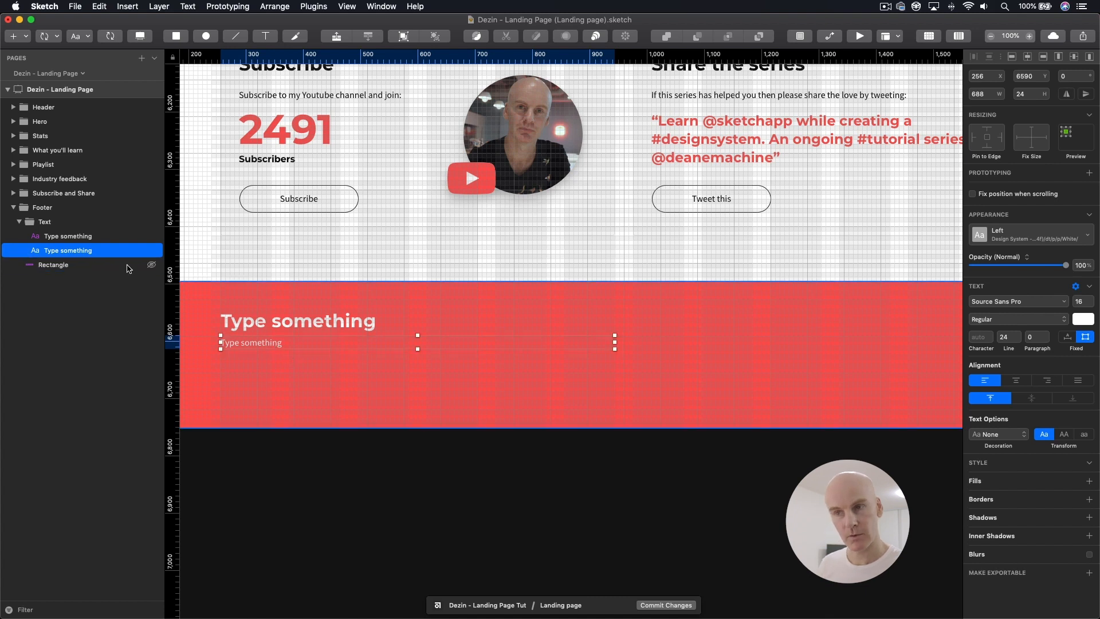
Step: Collapse the Text group and insert the design system's form/inputText/Default symbol above it, in the footer's right half at X 976, Y 6547
scroll(541, 338, right, 3)
click(51, 223)
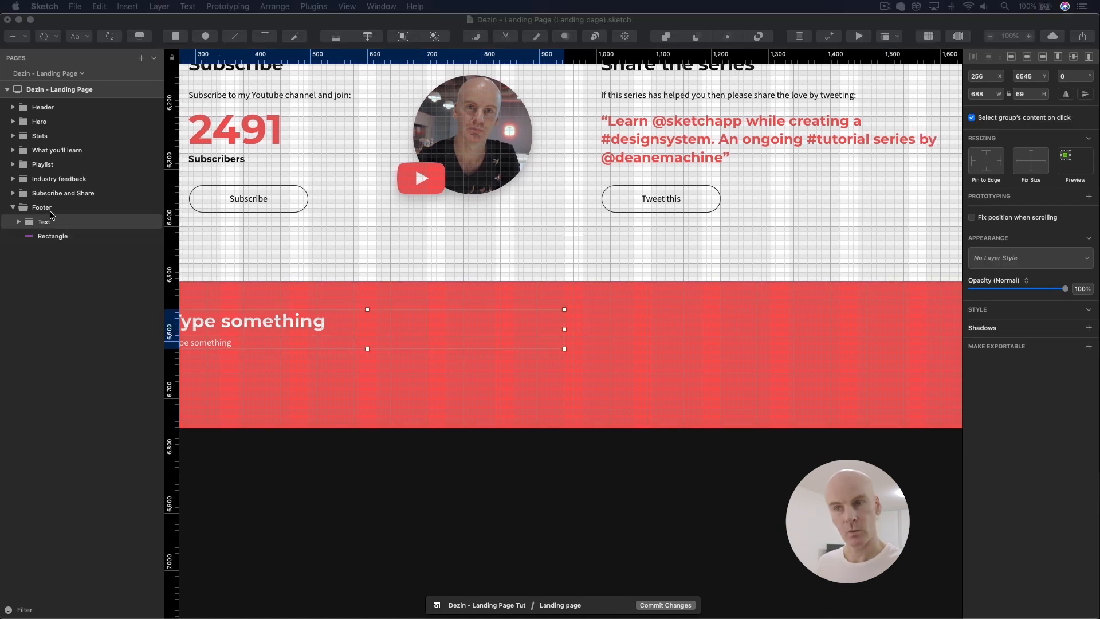
click(49, 209)
click(47, 222)
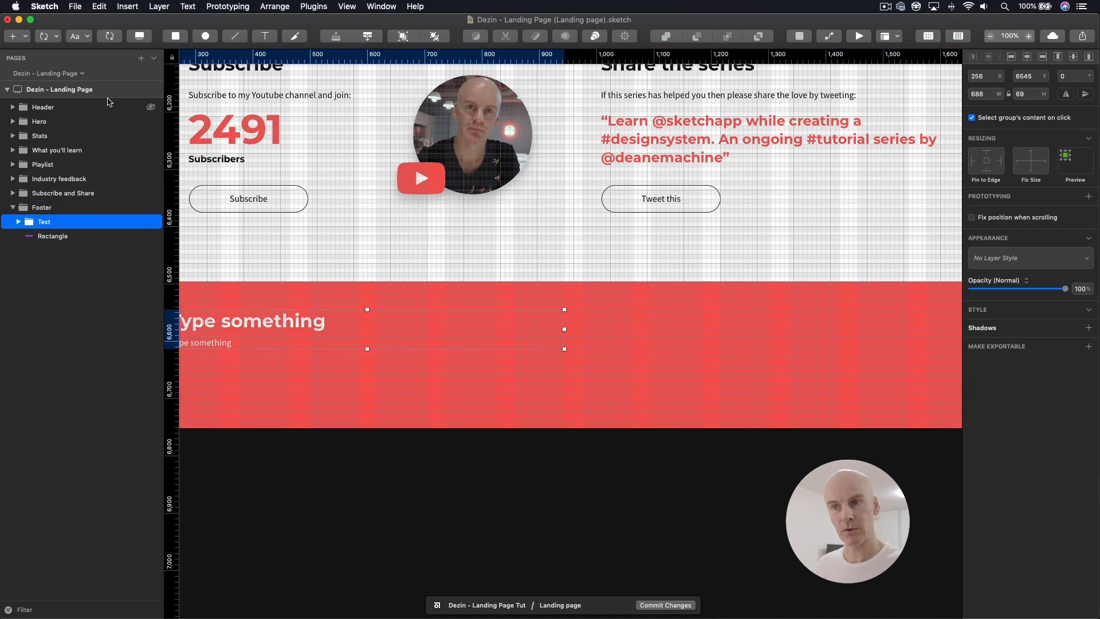
click(55, 42)
mouse_move(86, 65)
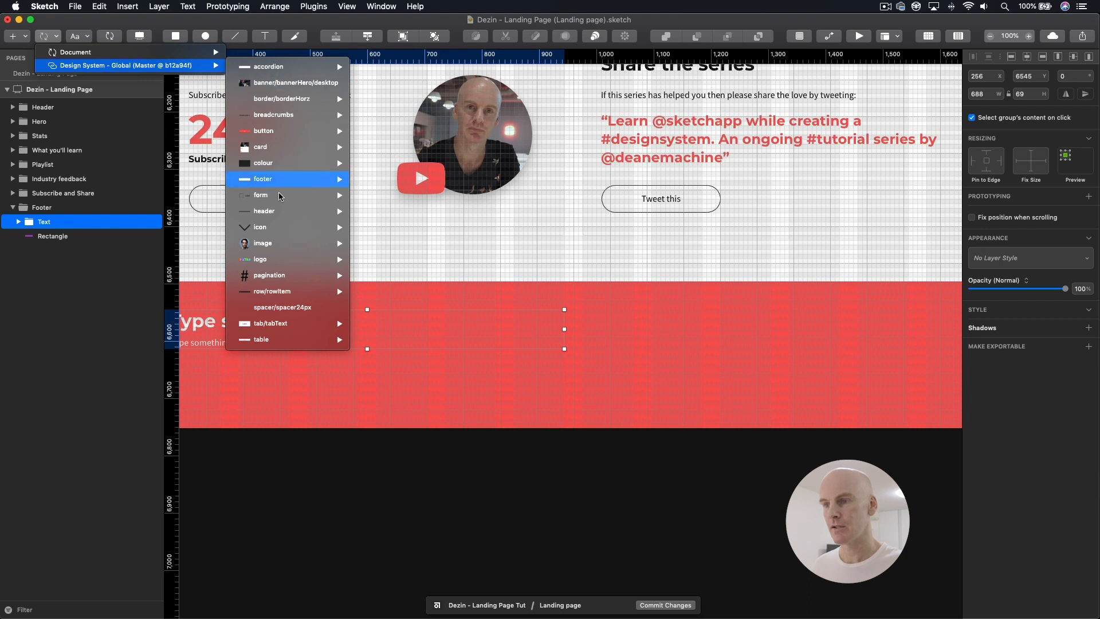
mouse_move(284, 193)
mouse_move(420, 217)
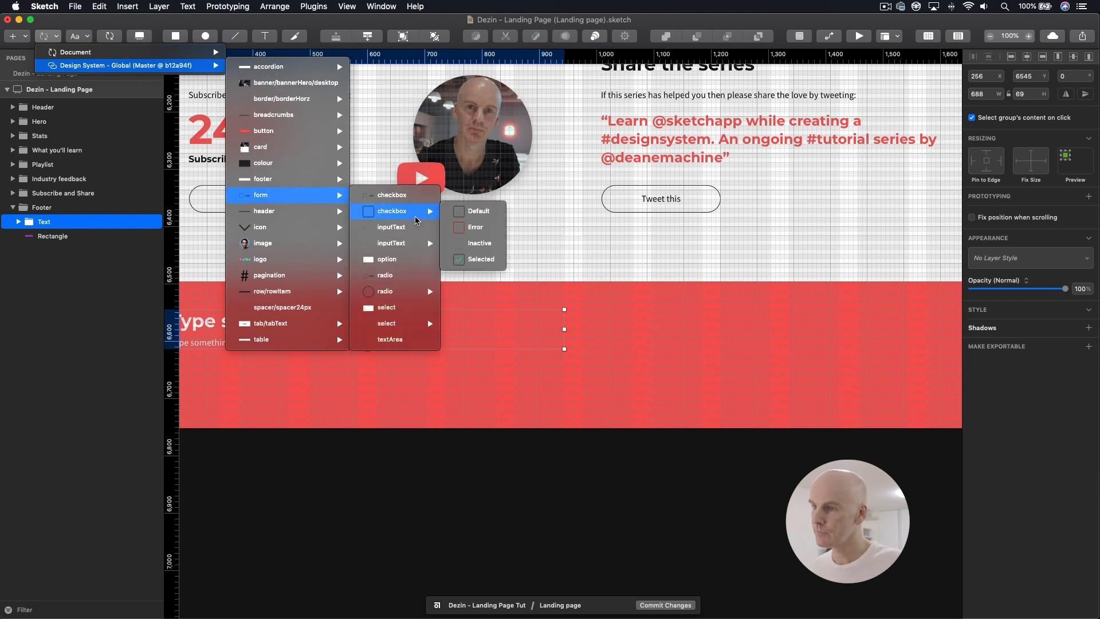
mouse_move(395, 246)
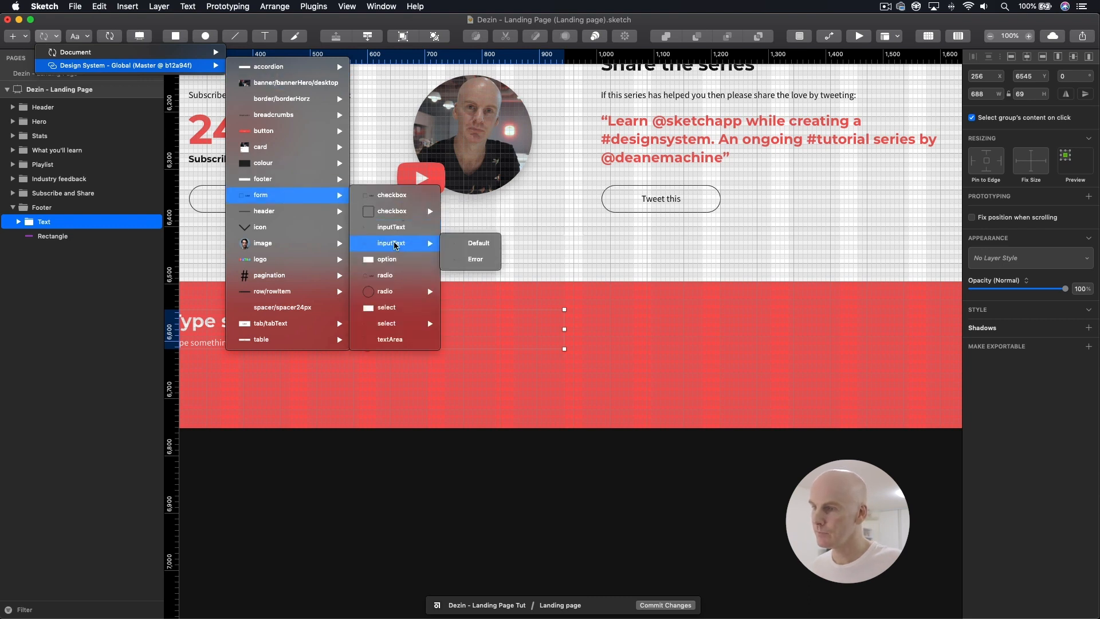
click(476, 243)
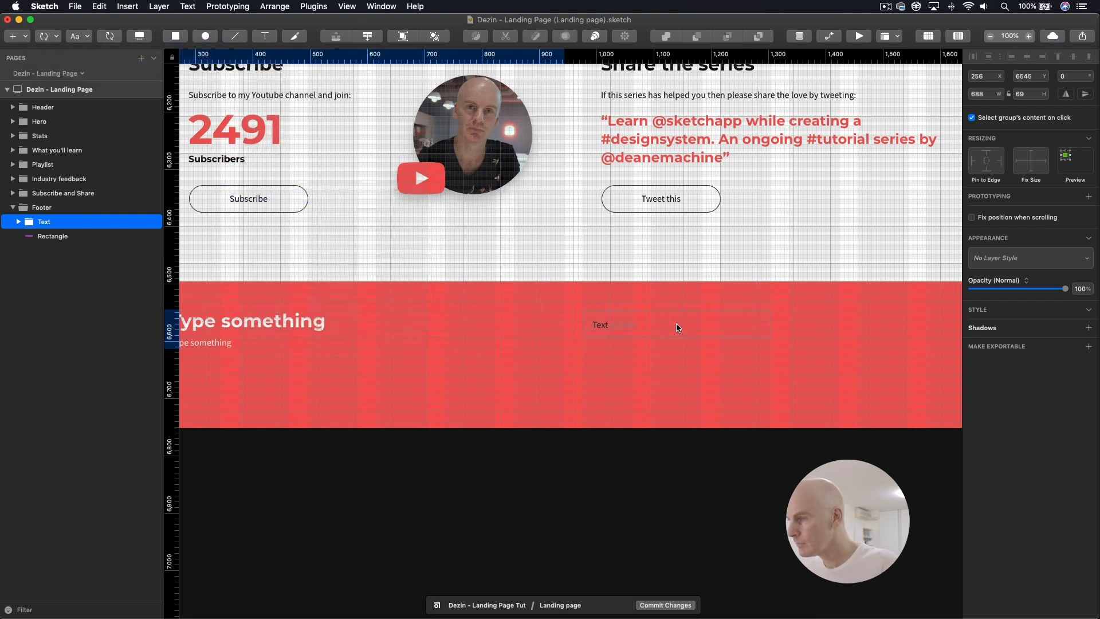
click(677, 328)
Step: Nudge the input field symbol vertically to Y 6544, near the top of the footer heading
key(super+plus)
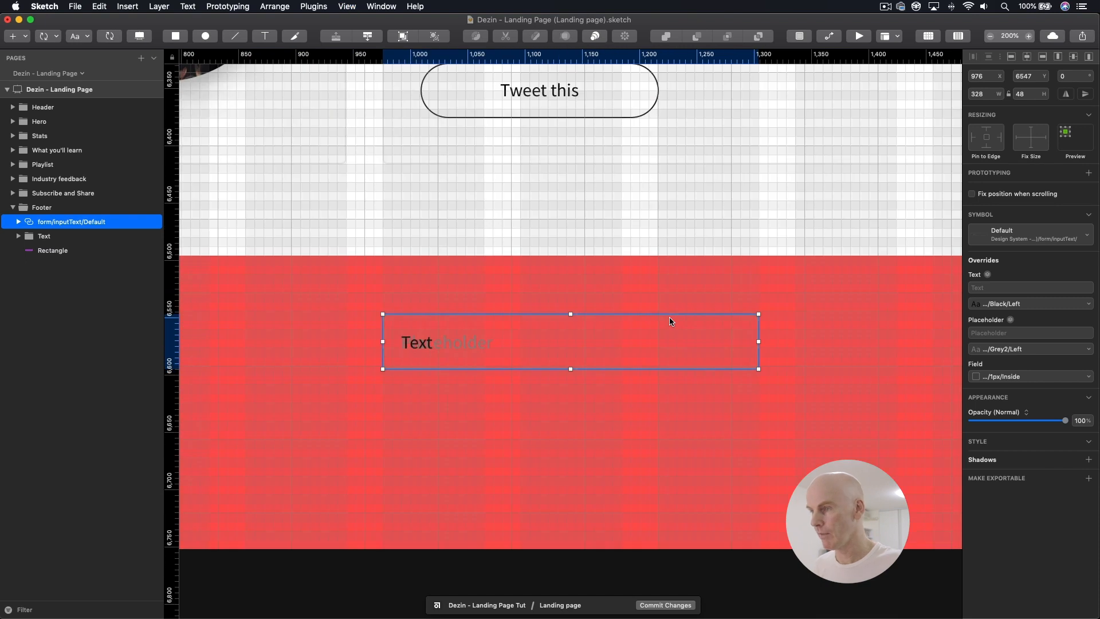
key(Up)
key(Up)
key(Up)
key(Up)
key(Up)
key(Up)
key(Up)
key(Up)
key(Down)
key(Down)
key(Down)
key(Down)
key(Down)
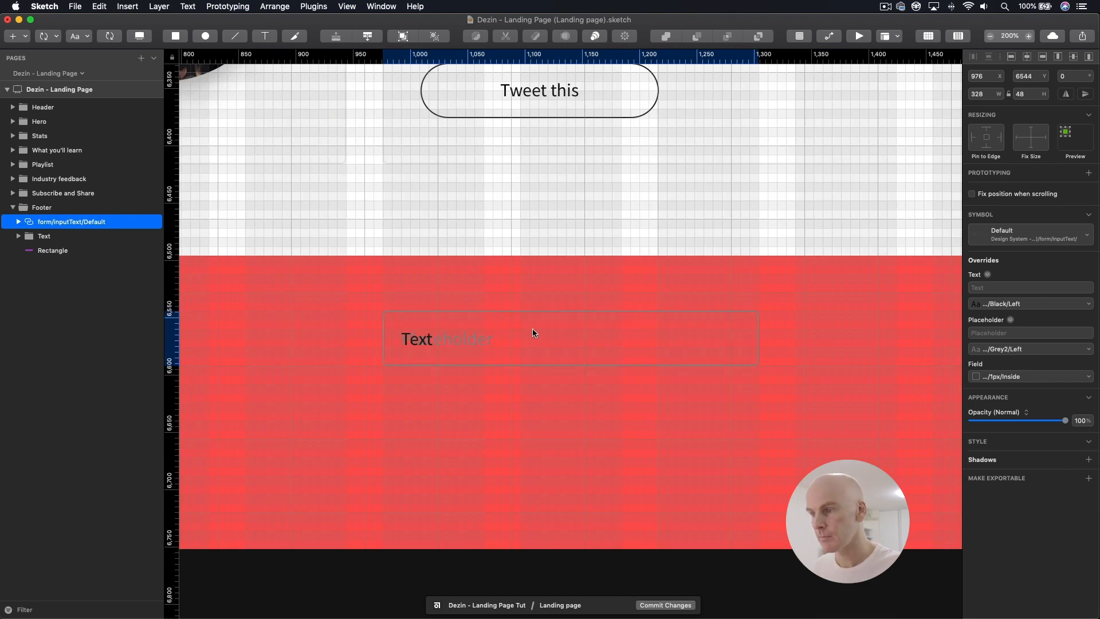
Step: Move the footer's input field down to Y 6560 and measure its 64 px gap to the footer's top edge
double_click(533, 332)
key(super+minus)
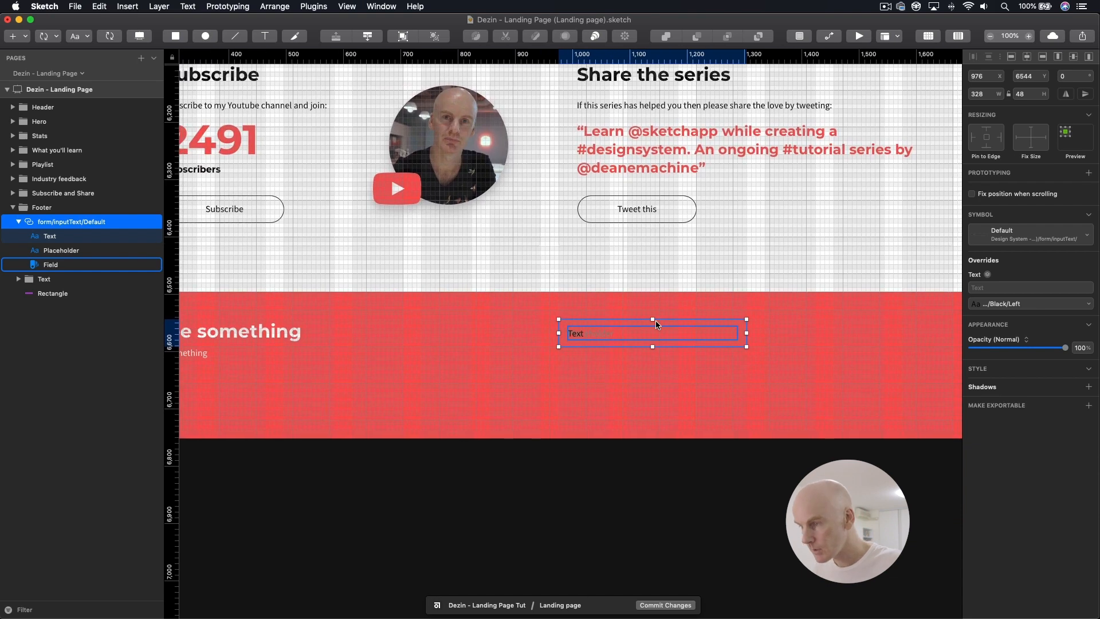
scroll(657, 325, left, 5)
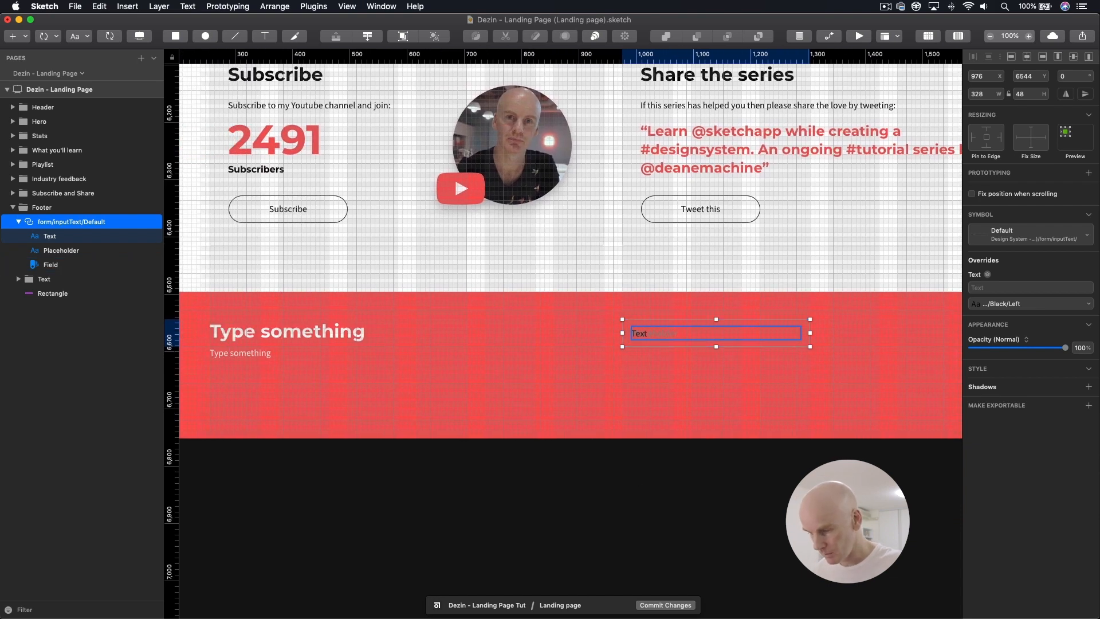
key(Down)
key(Down)
key(Down)
key(Down)
key(Down)
key(Down)
key(Down)
key(Down)
key(Down)
key(Down)
key(Down)
key(Down)
key(Down)
key(Down)
key(Down)
key(Down)
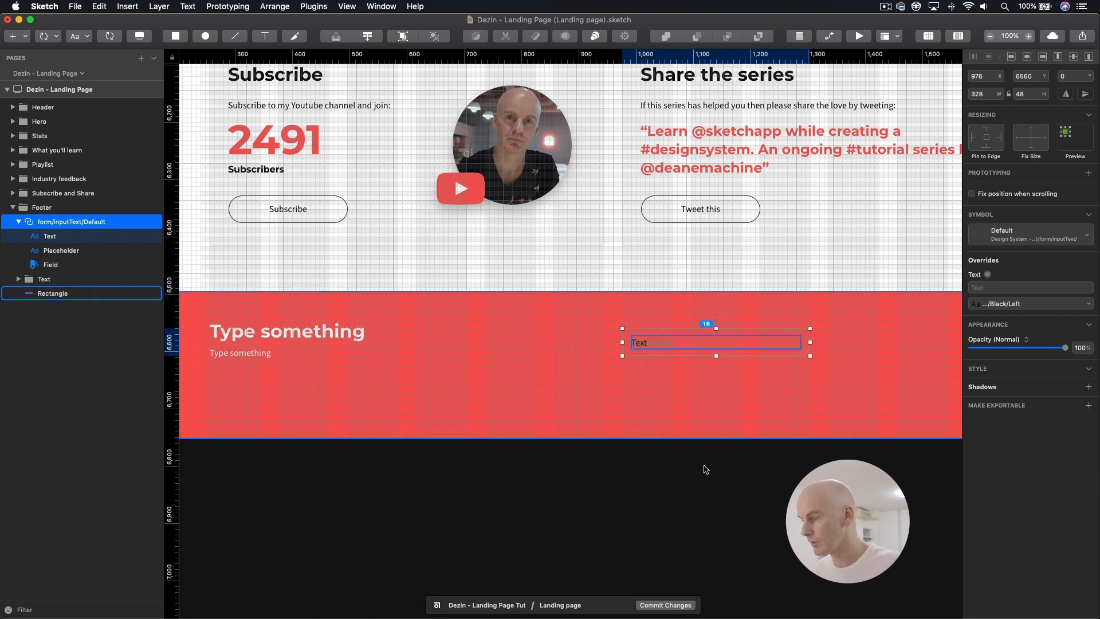
key(super+Tab)
key(alt)
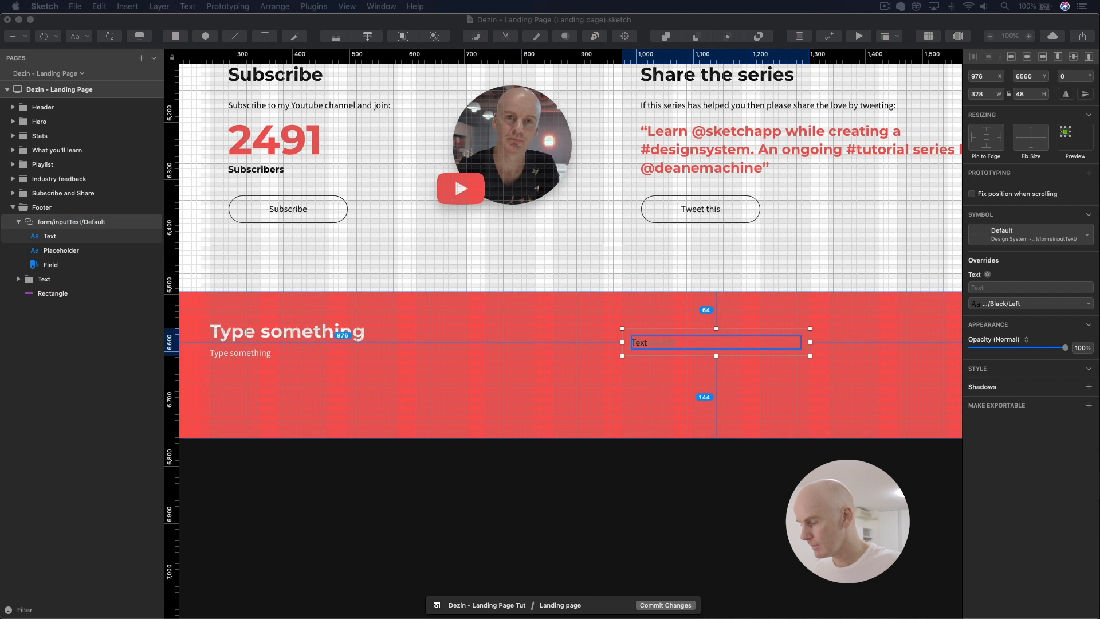
click(697, 332)
key(alt)
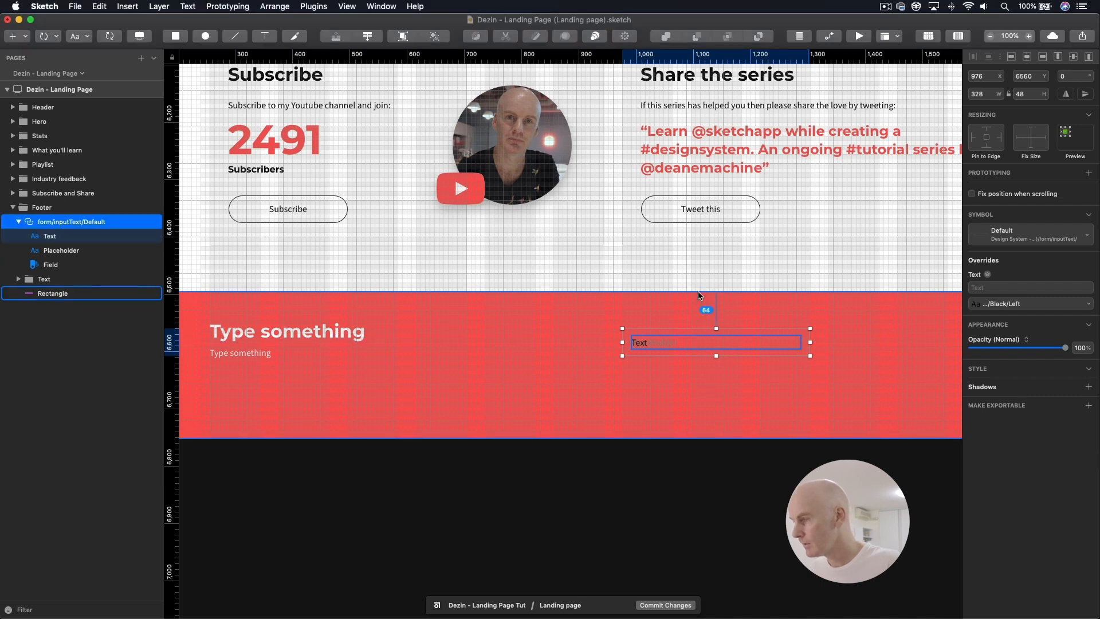
Step: Widen the footer's input field to 448 px by extending its right edge along the layout columns
scroll(669, 342, right, 2)
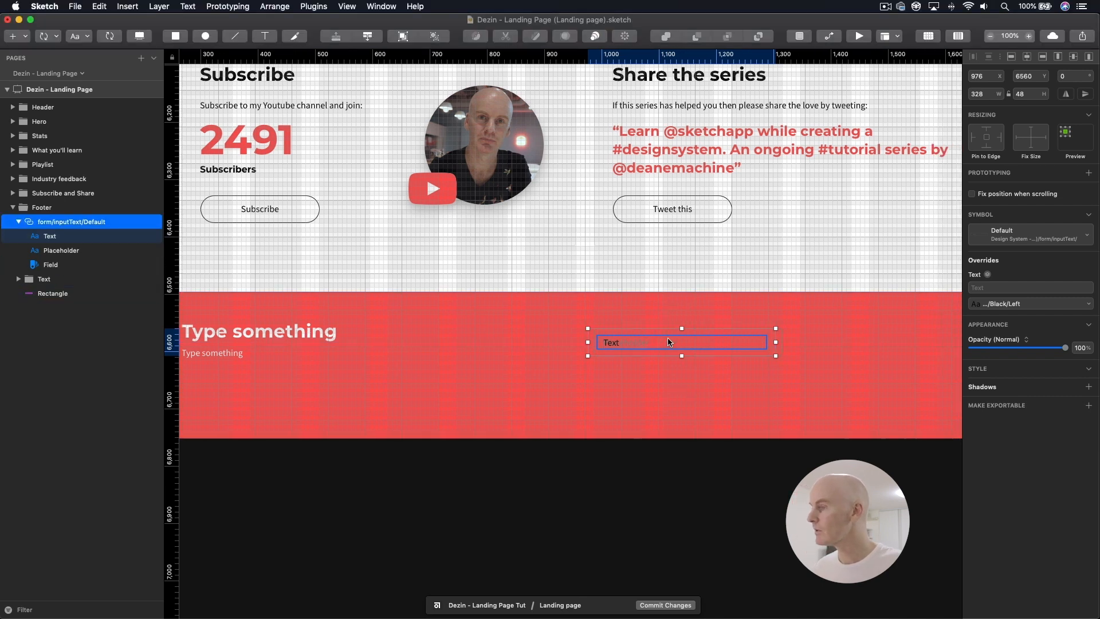
scroll(669, 342, right, 10)
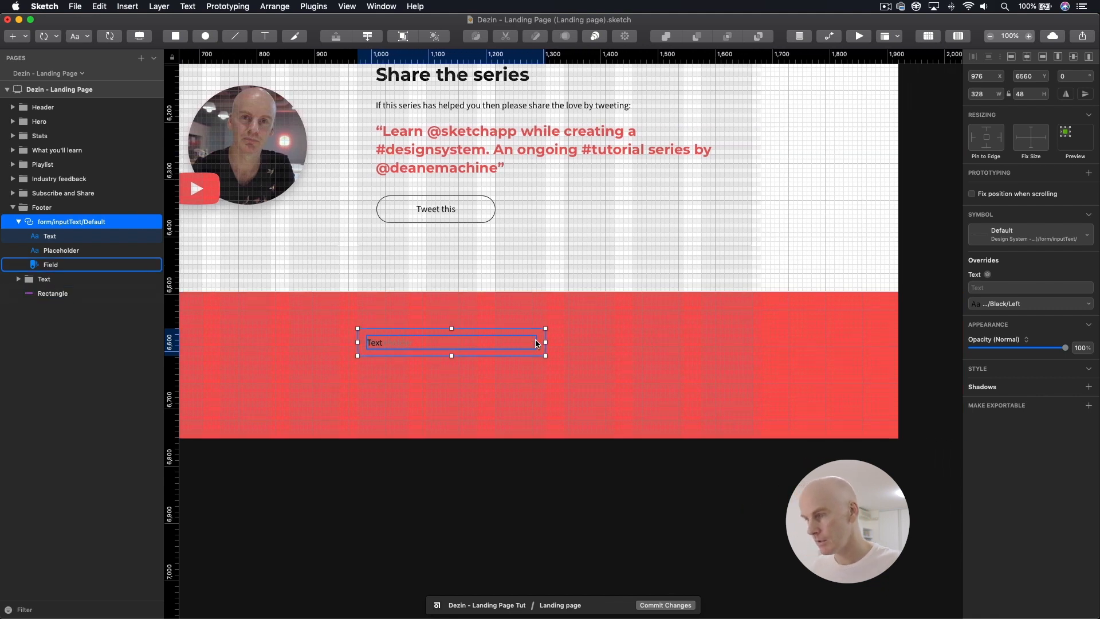
drag(545, 342, 615, 342)
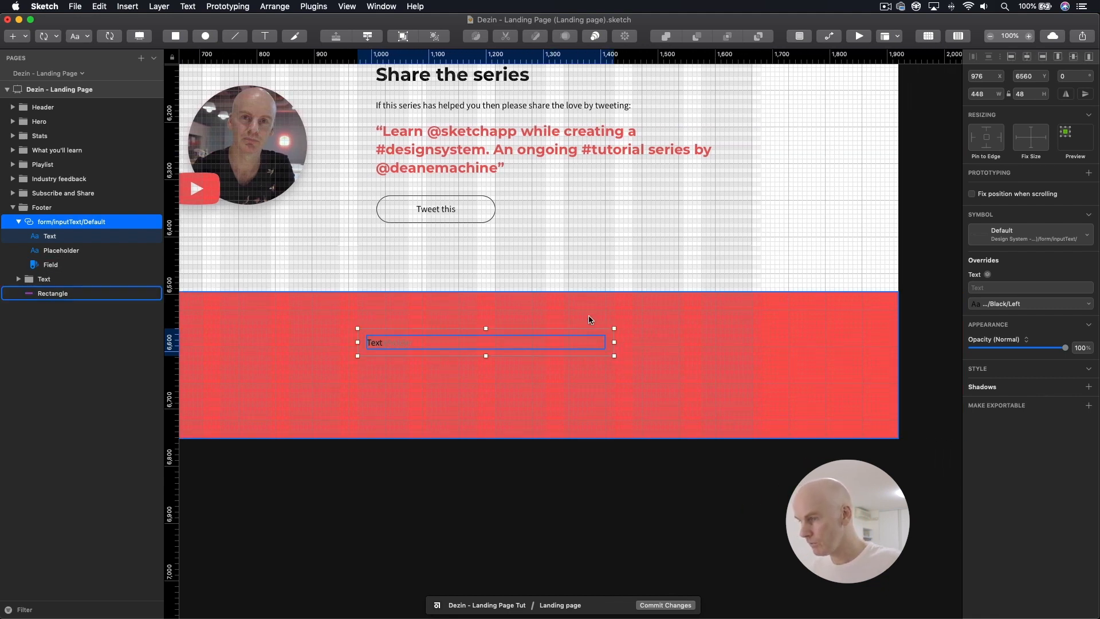
Step: Hide the canvas grid overlay and set the input field symbol's Field override to the design system's colour/colourWhite
click(369, 325)
click(929, 36)
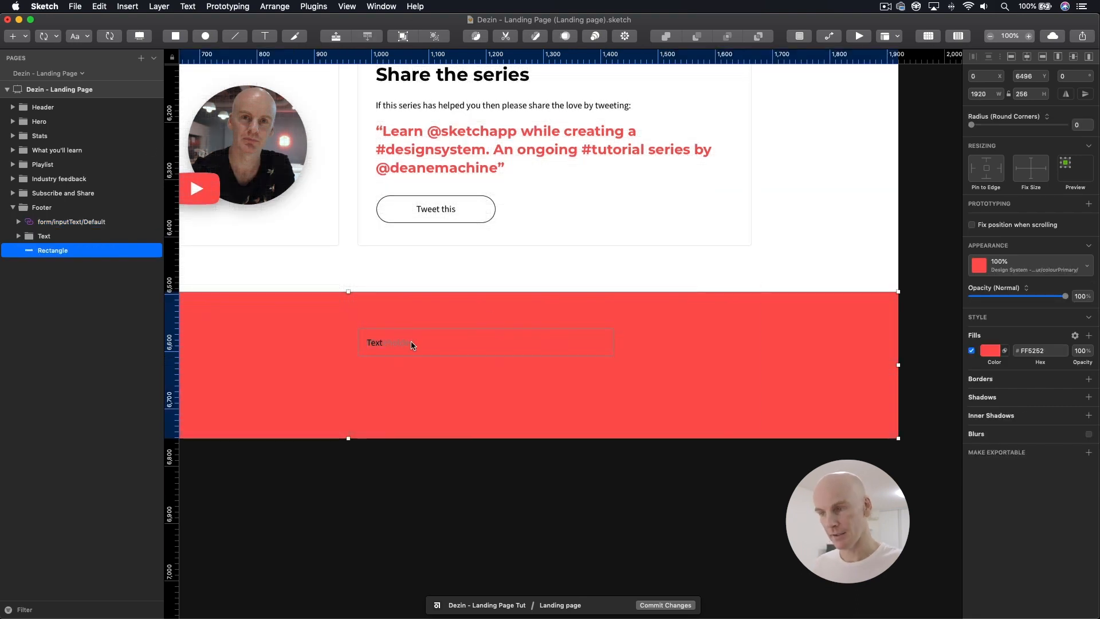
click(412, 344)
click(395, 331)
click(396, 333)
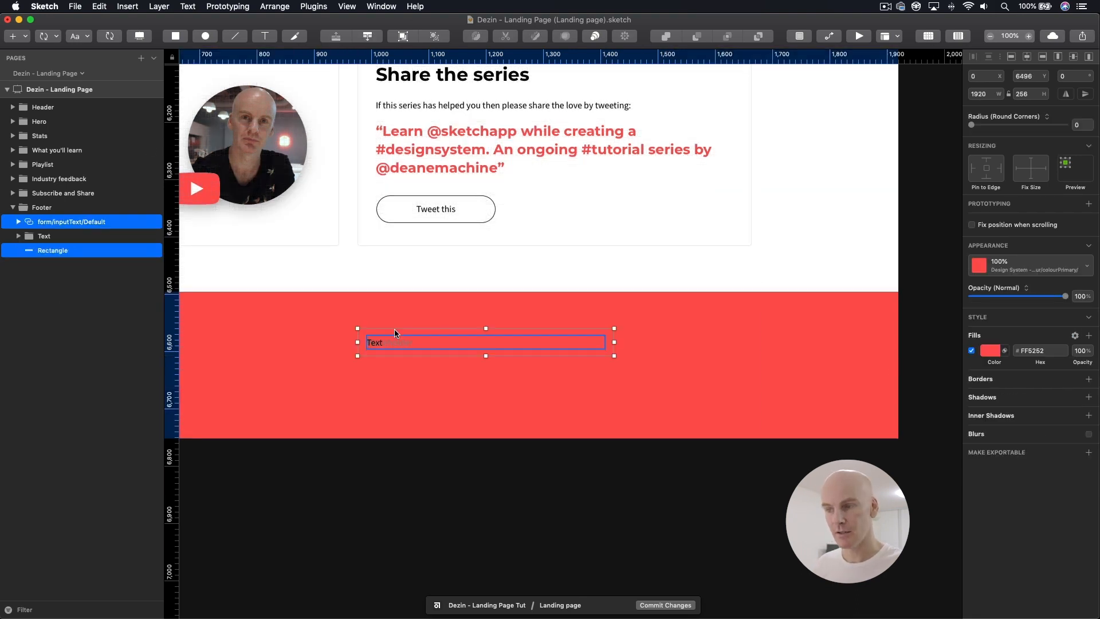
click(49, 210)
click(48, 220)
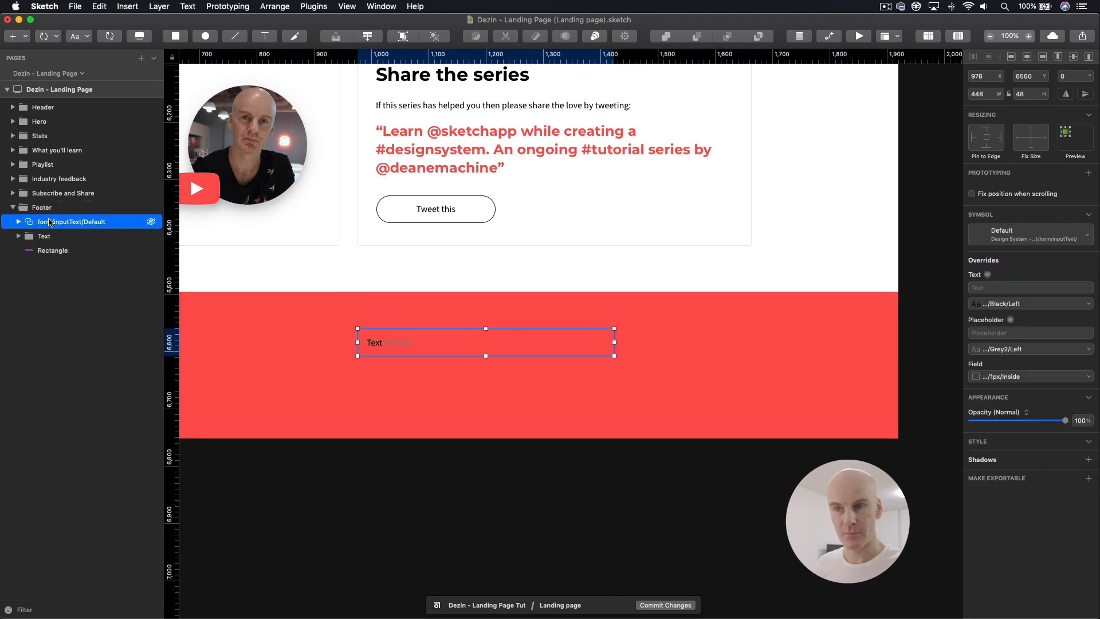
click(1005, 377)
mouse_move(1000, 391)
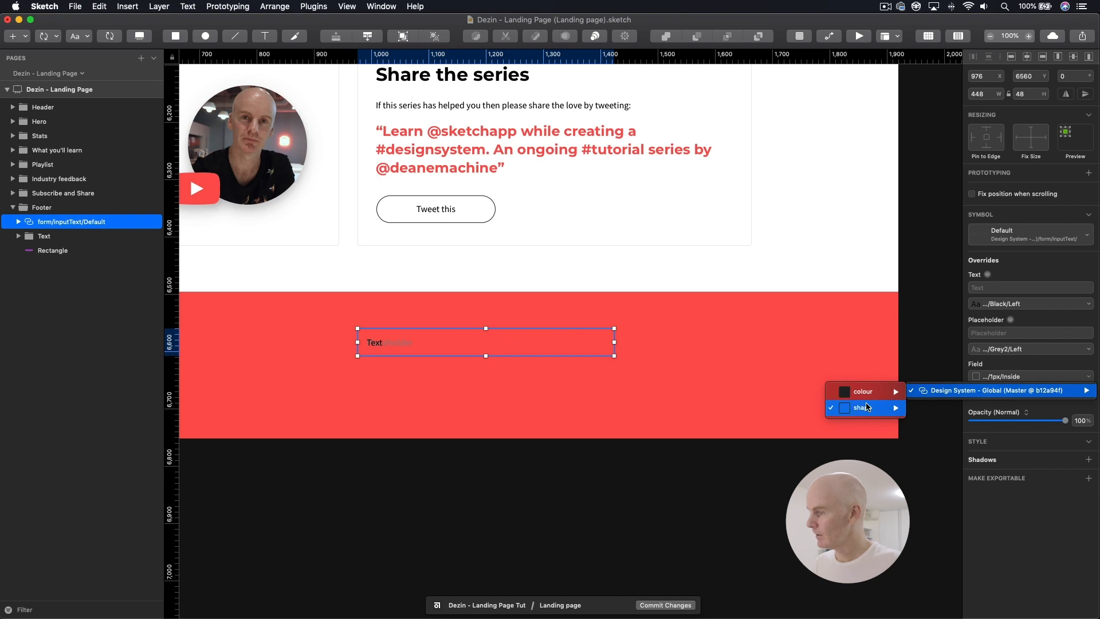
mouse_move(865, 394)
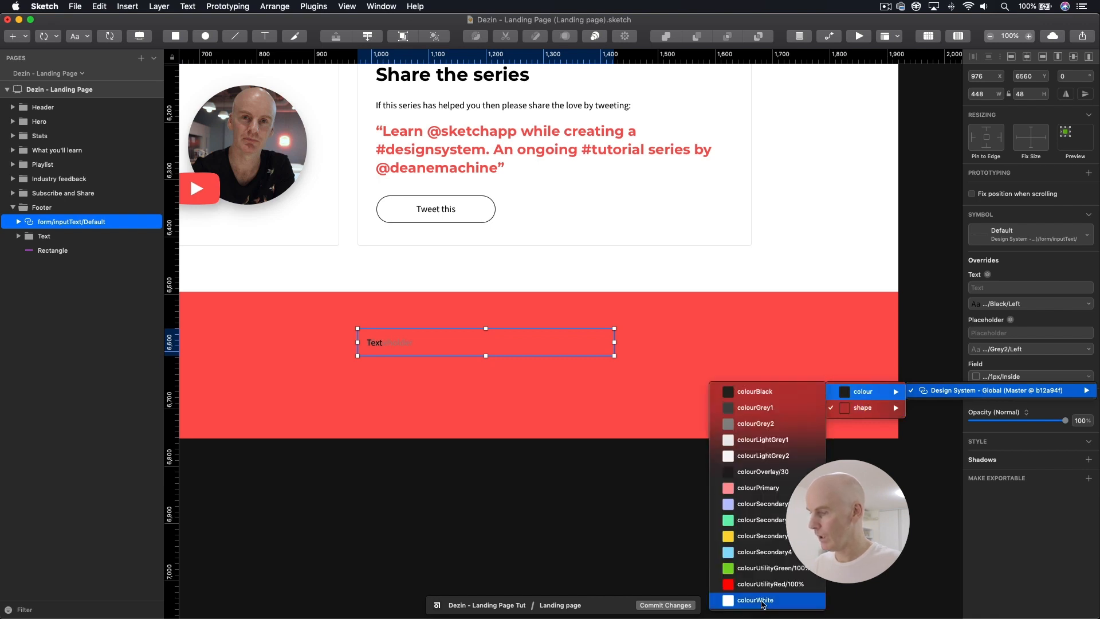
click(757, 601)
click(479, 311)
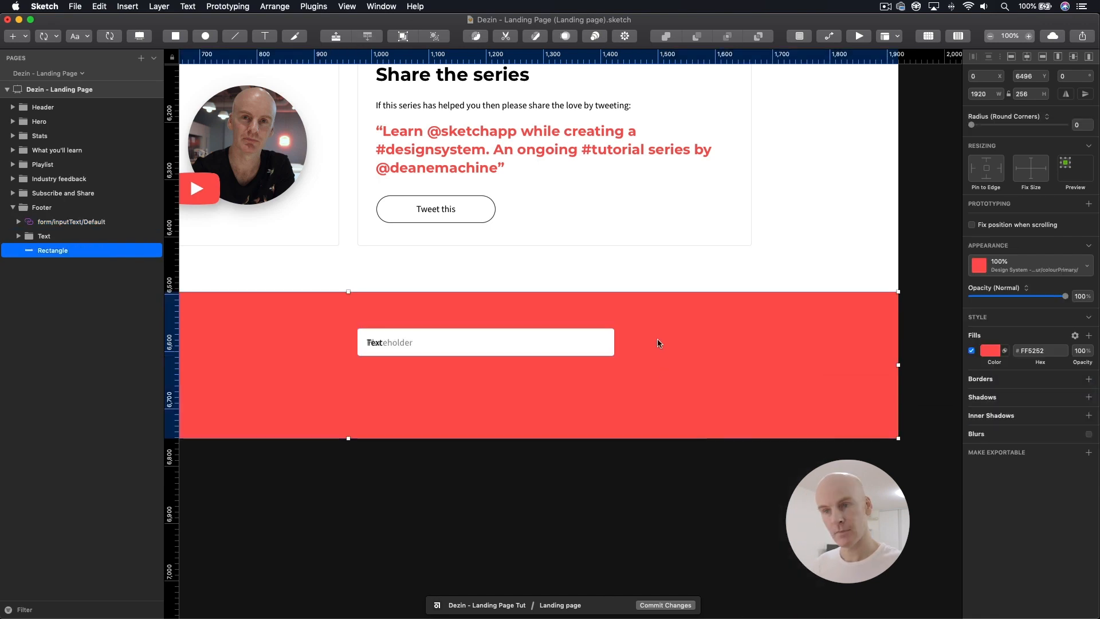
Step: Show the layout columns and insert the design system's button/buttonSecondary/White/Default symbol to the right of the footer's input field
click(542, 342)
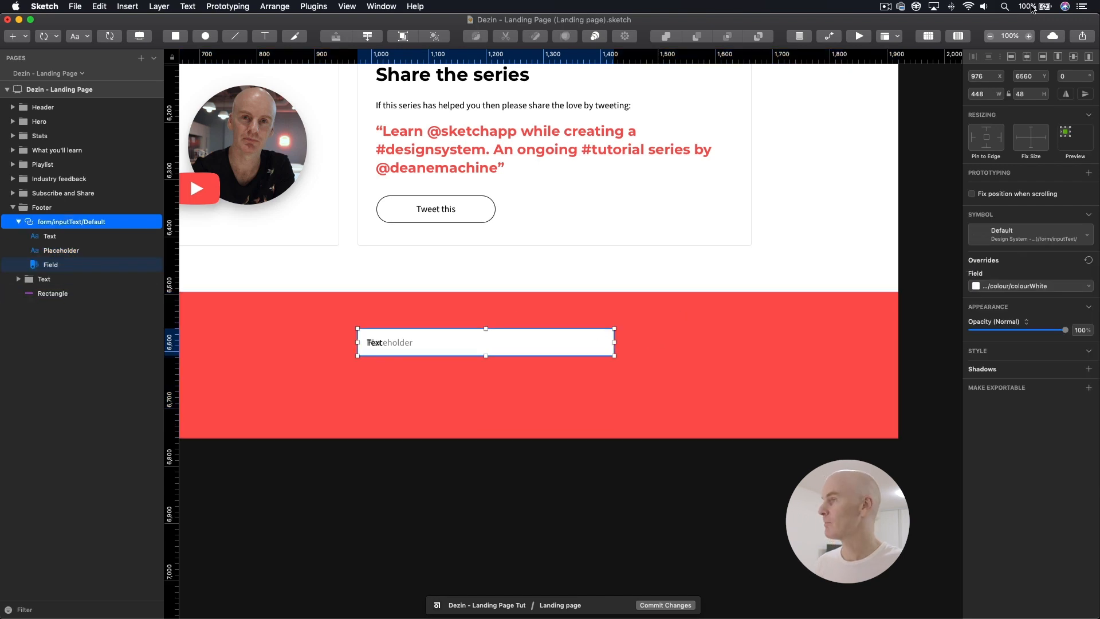
click(967, 36)
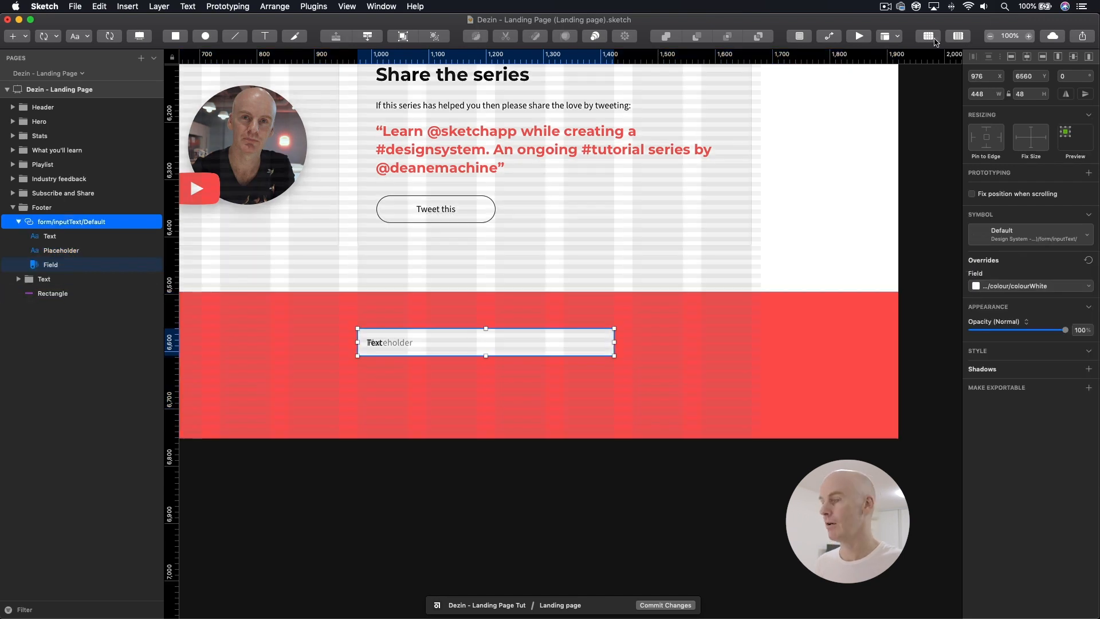
click(47, 36)
mouse_move(109, 65)
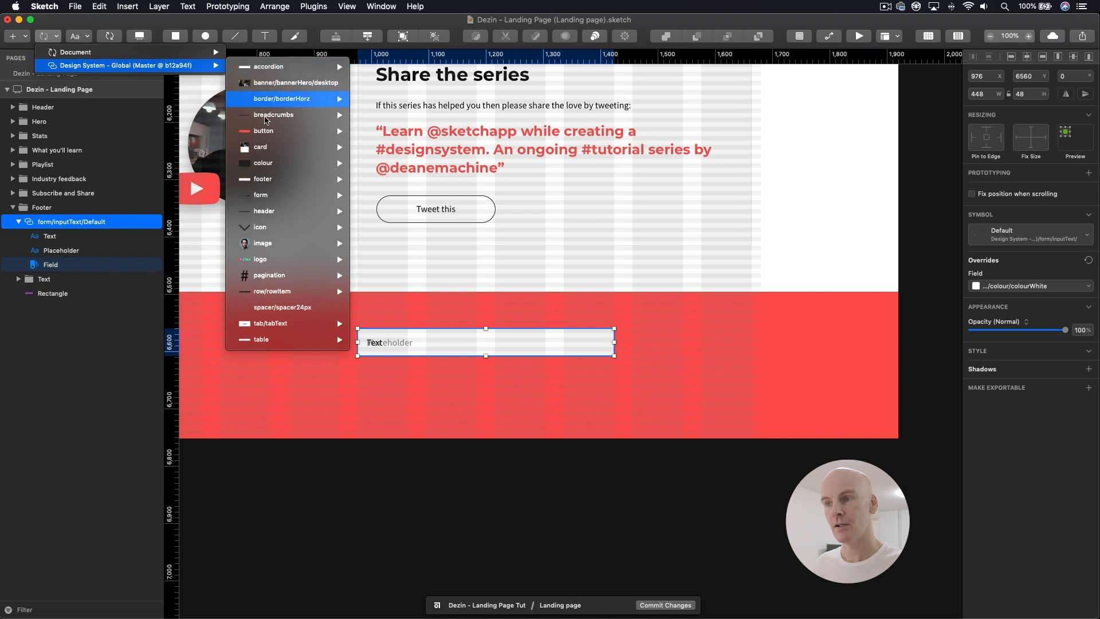
mouse_move(278, 131)
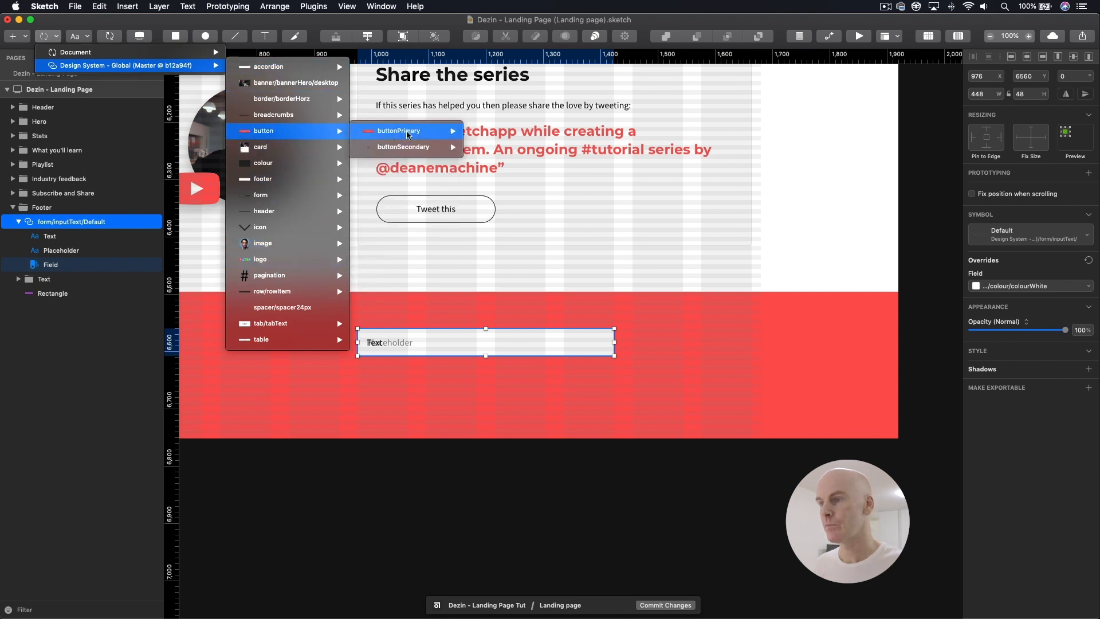
mouse_move(397, 151)
mouse_move(503, 164)
click(583, 163)
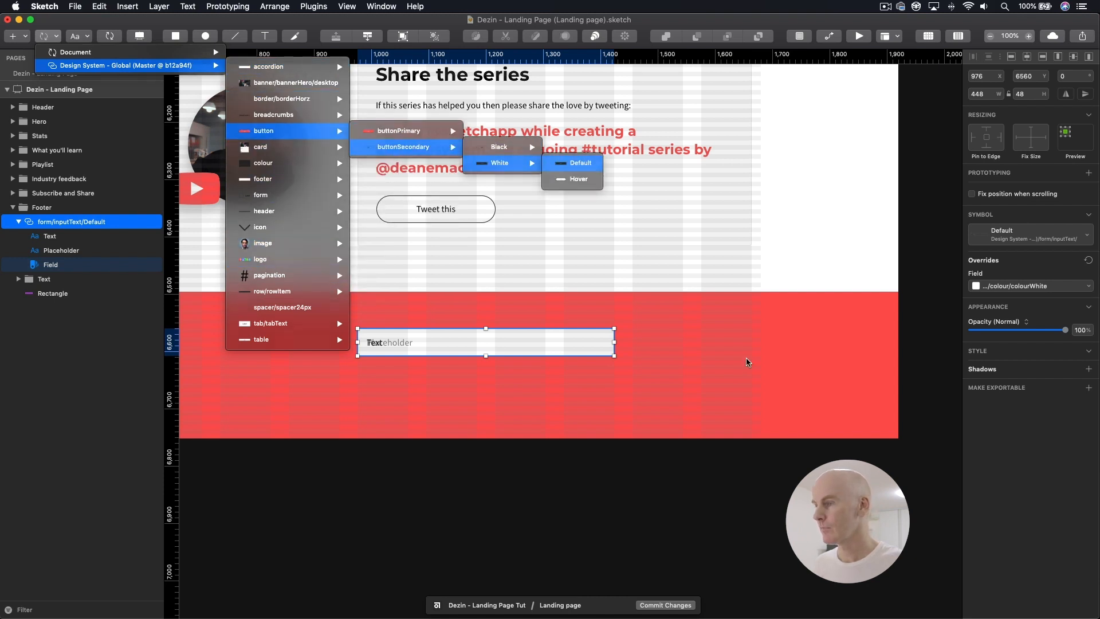
click(696, 328)
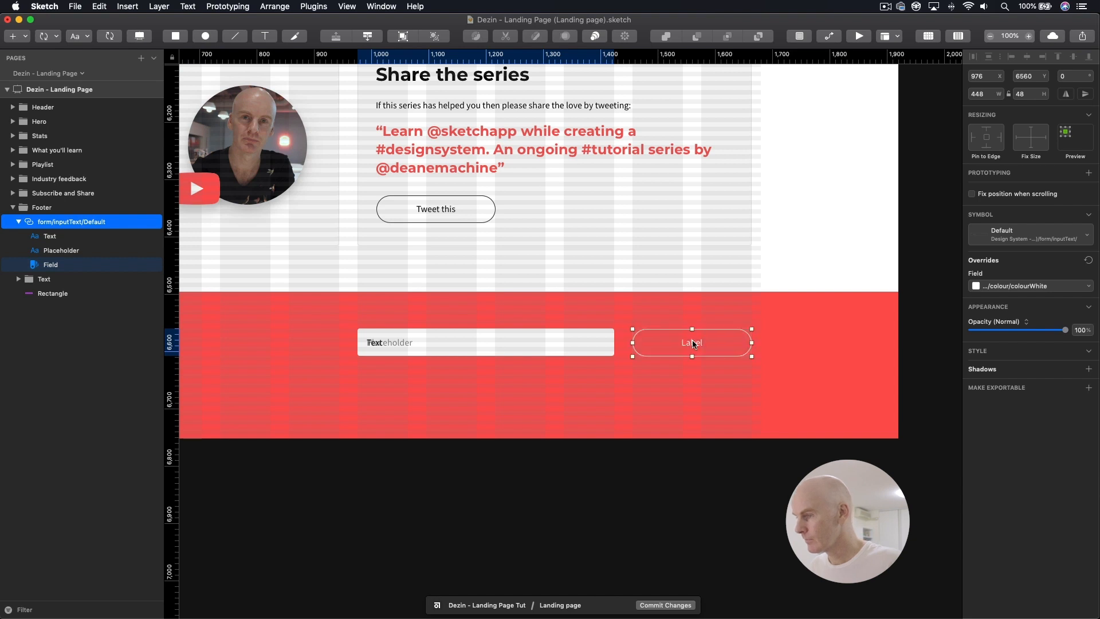
Step: Nudge the white secondary button up to Y 6560 so it lines up with the input field
key(super+plus)
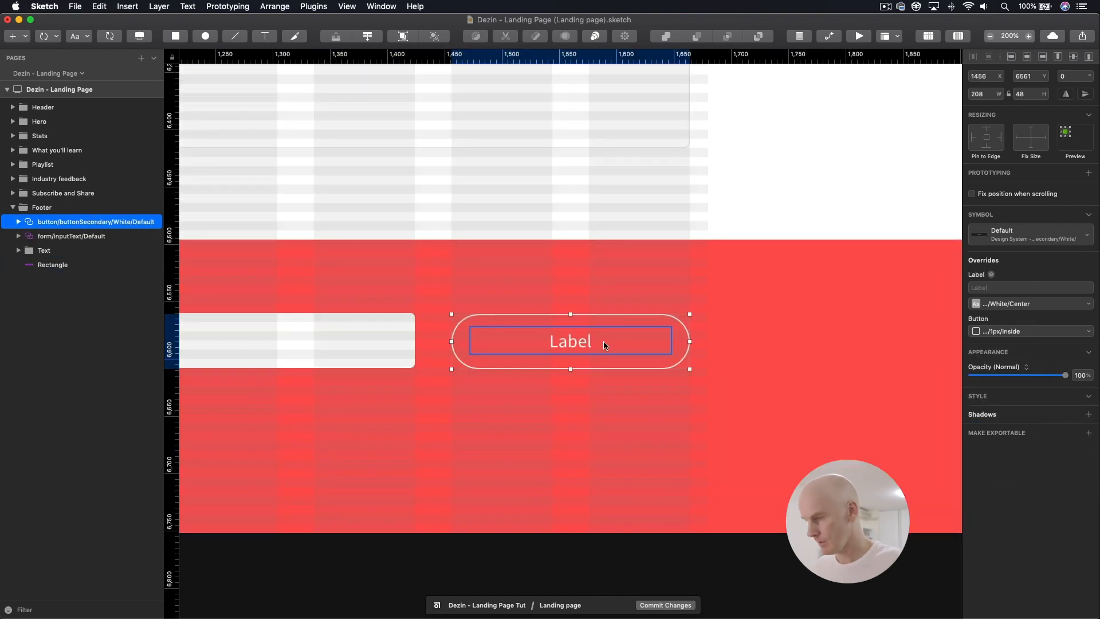
key(Up)
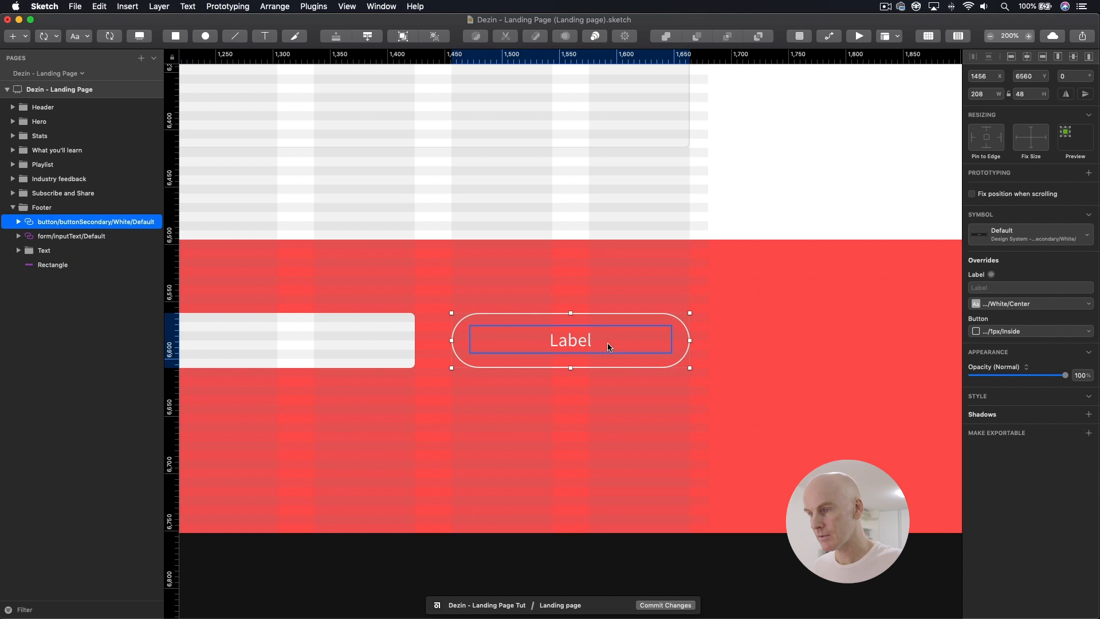
click(607, 346)
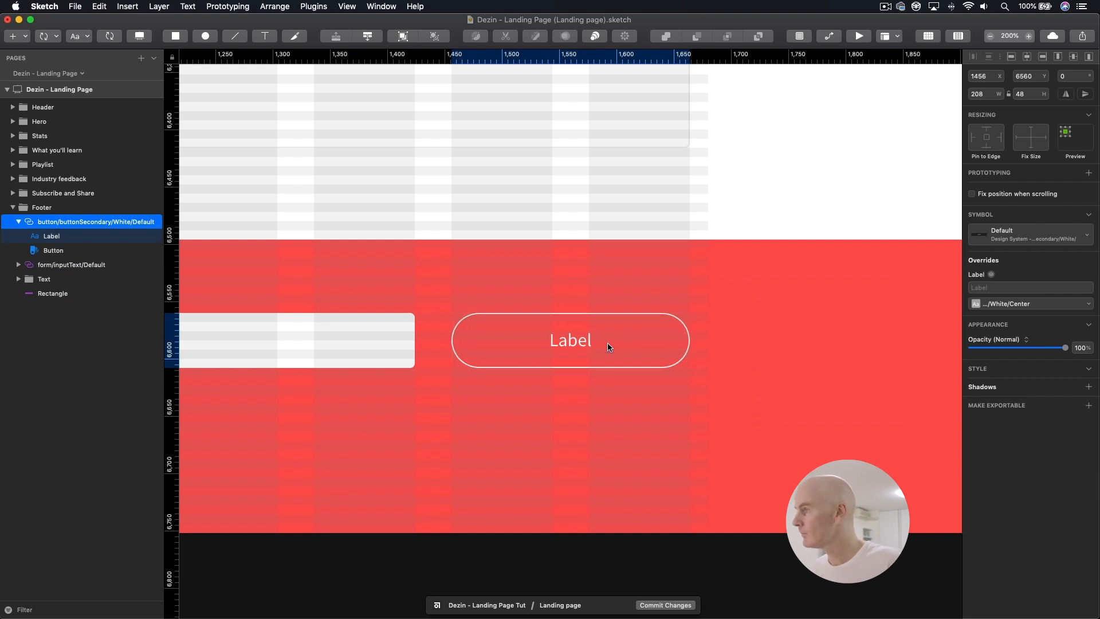
key(super+minus)
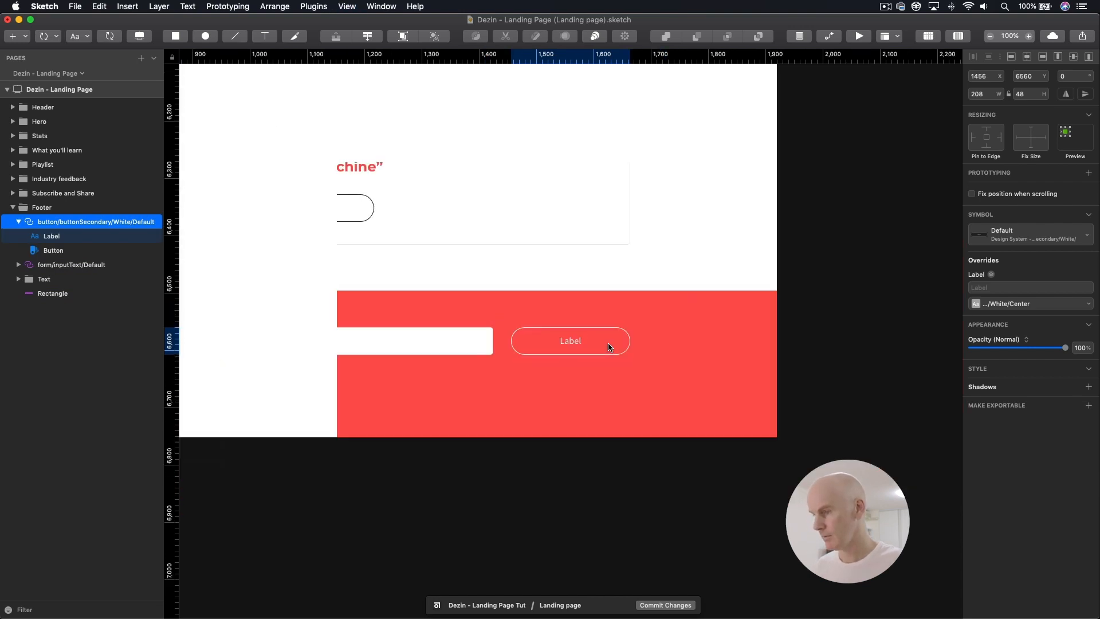
Step: Copy "Sign up for updates" from the Google Docs content document in Chrome and replace the footer's placeholder heading in Sketch with it
drag(745, 301, 747, 302)
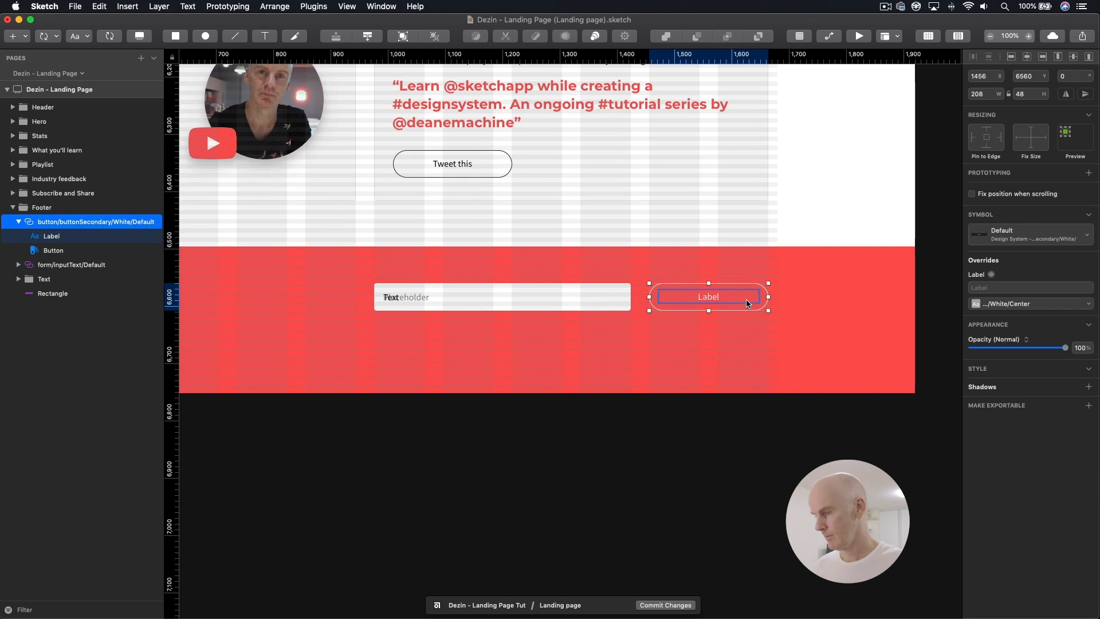
drag(382, 339, 684, 315)
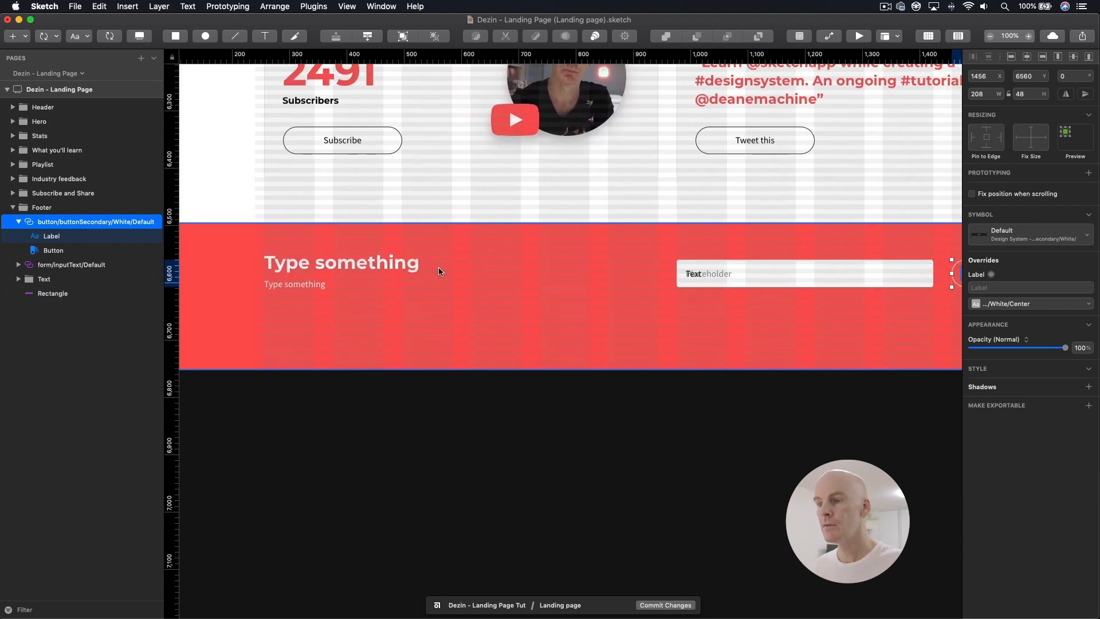
click(333, 256)
drag(427, 252, 370, 246)
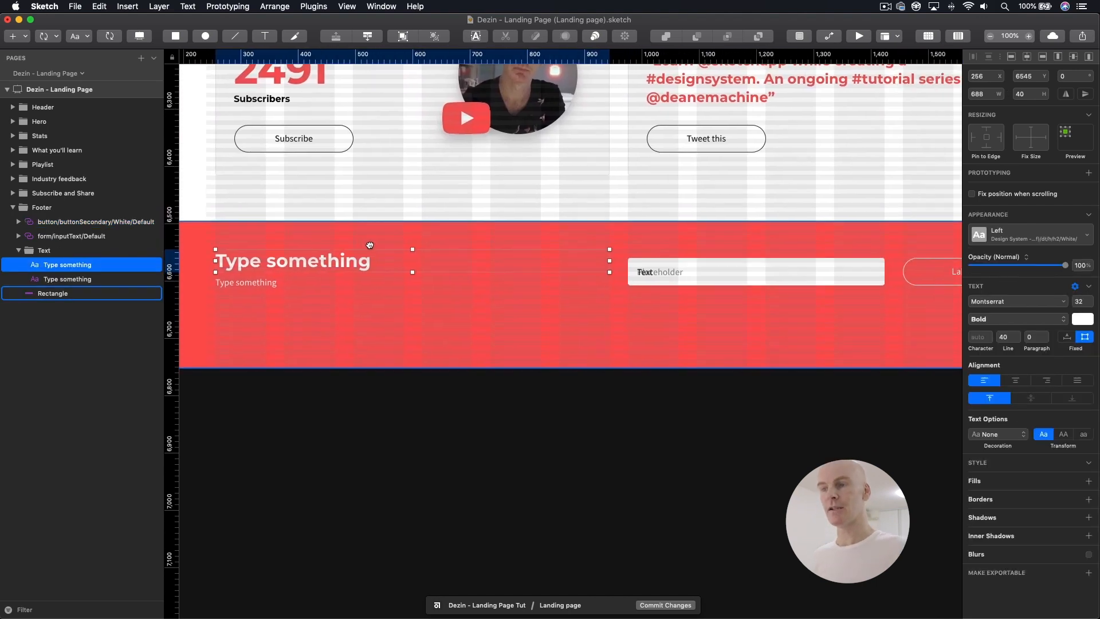
click(391, 247)
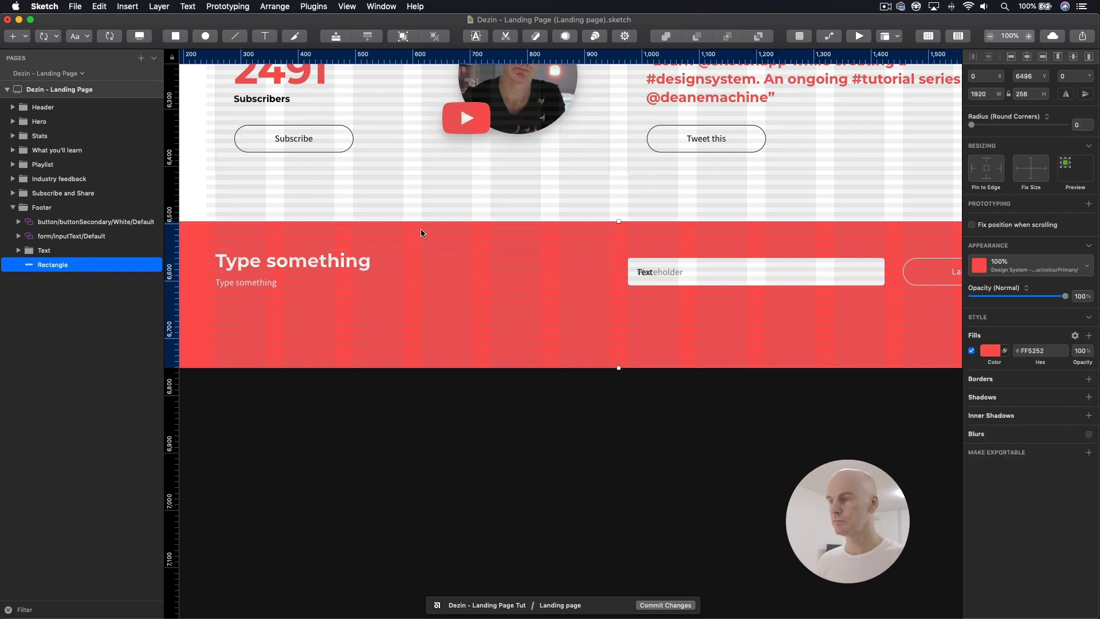
key(super+Tab)
drag(693, 211, 601, 208)
key(super+c)
key(super+Tab)
double_click(312, 263)
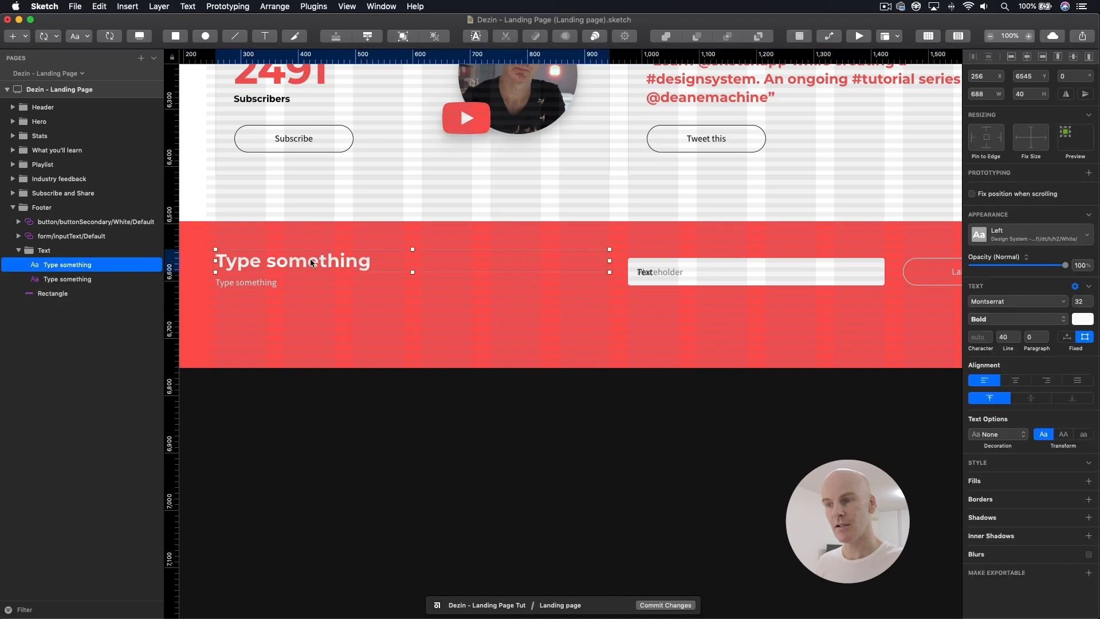
triple_click(309, 264)
key(super+v)
click(484, 299)
Step: Replace the footer paragraph with "Want to get access to exclusive content and discounts on the software used in this series?" from the Google Docs content
double_click(275, 285)
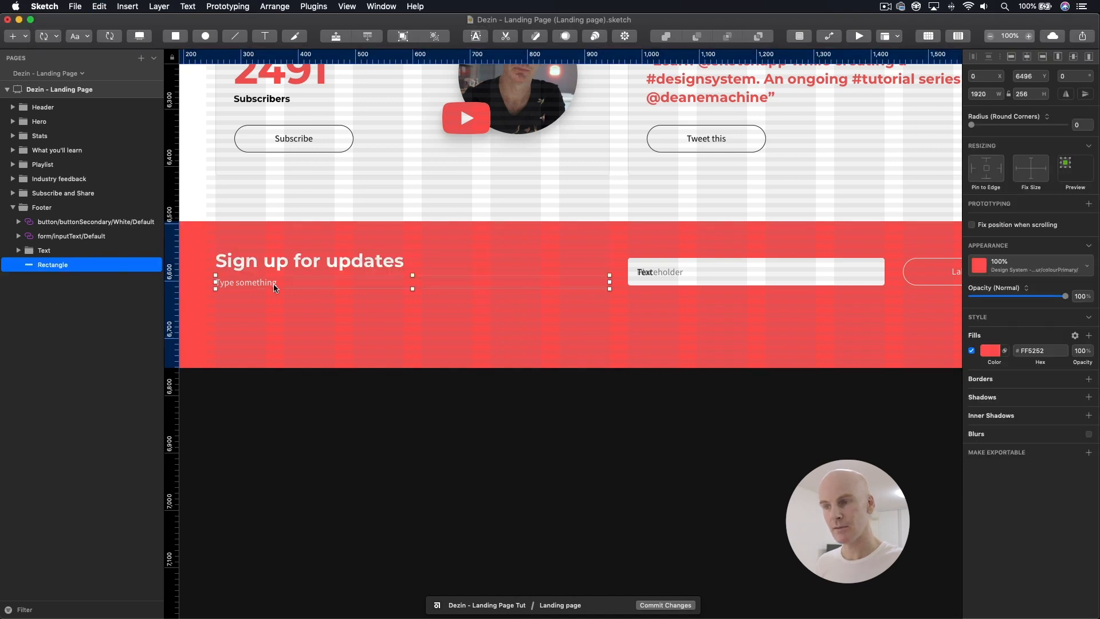
key(super+Tab)
click(675, 238)
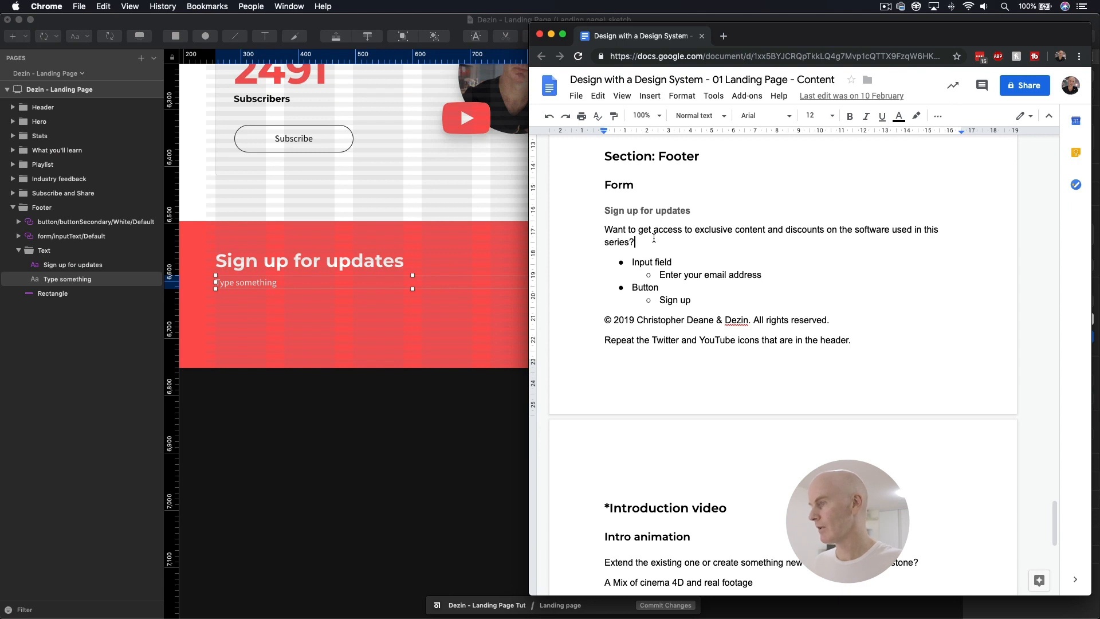
triple_click(654, 237)
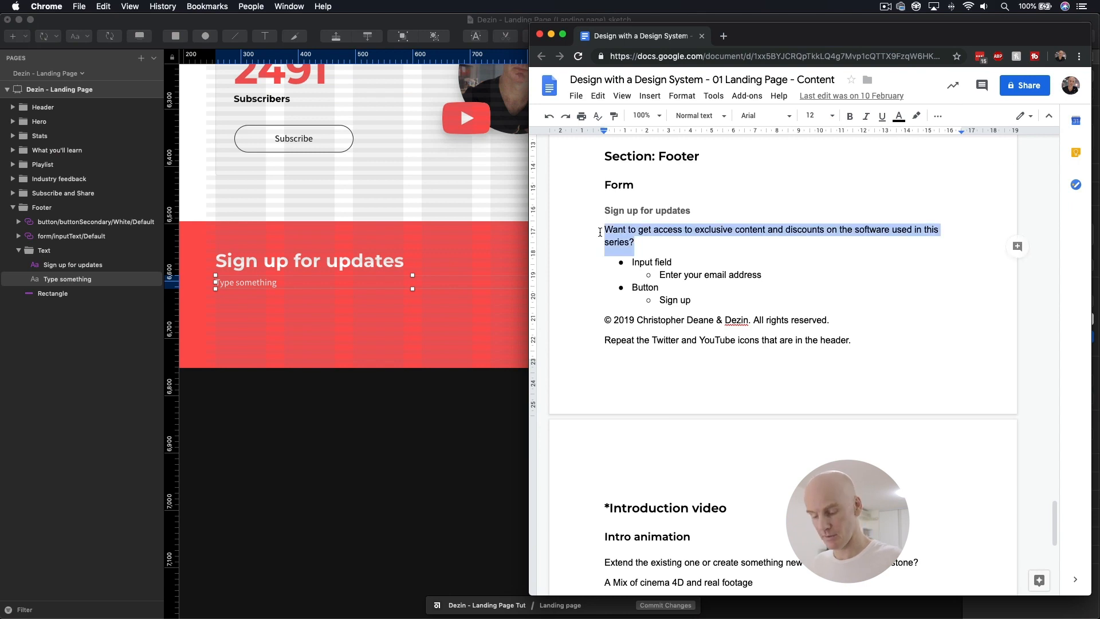
key(super+c)
key(super+Tab)
click(302, 282)
double_click(275, 282)
key(super+v)
click(410, 339)
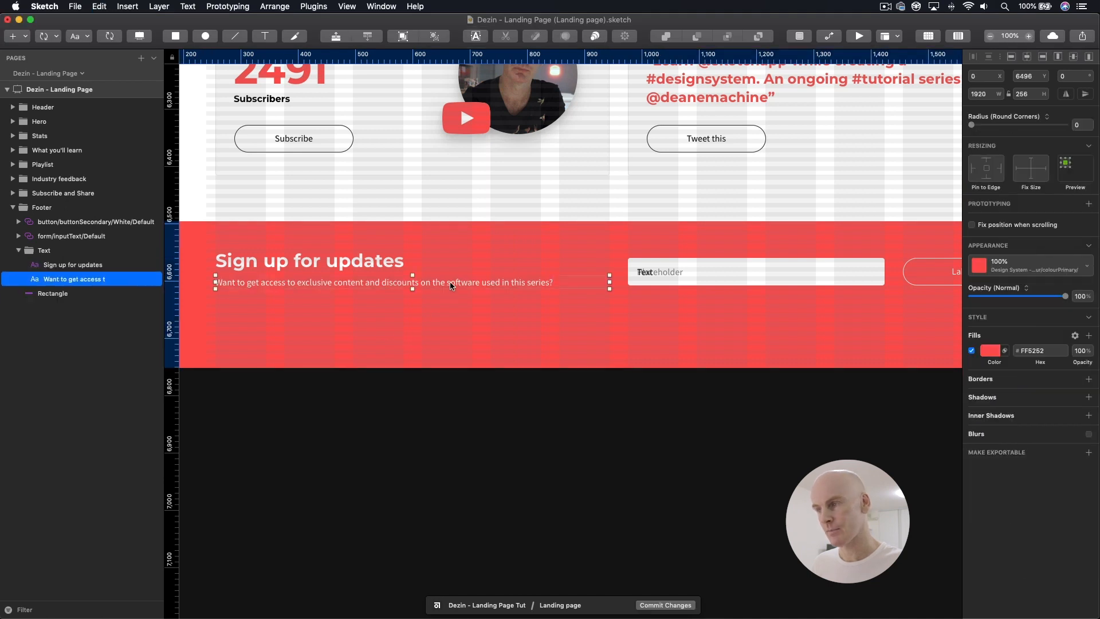
Step: Blank out the Text override of the footer's email input field symbol so only its placeholder text remains
scroll(424, 252, right, 10)
click(431, 260)
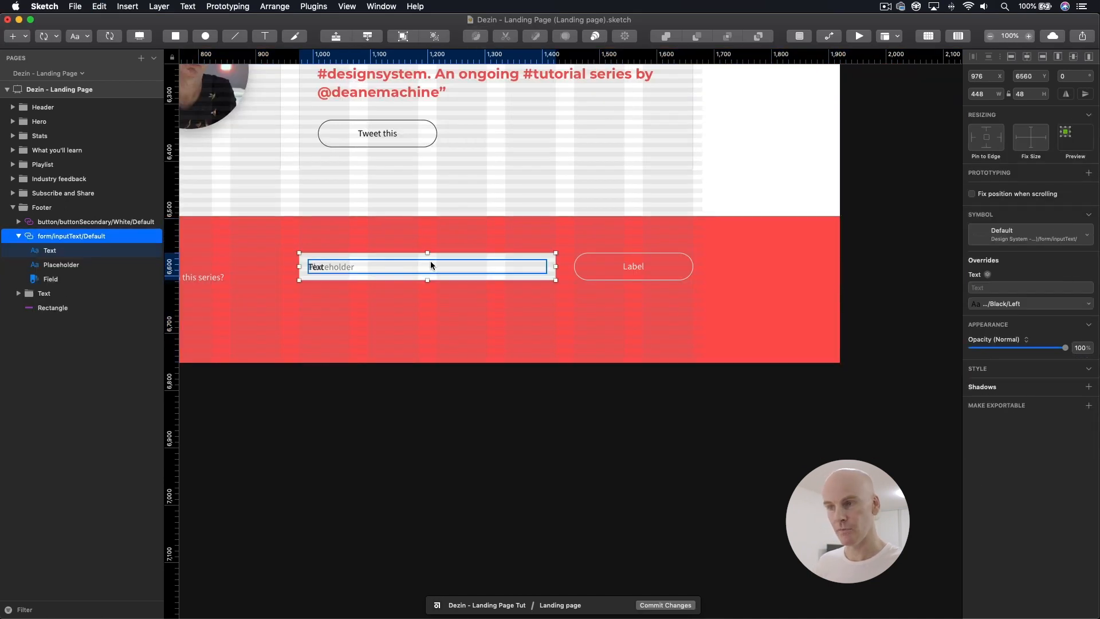
click(362, 248)
click(351, 265)
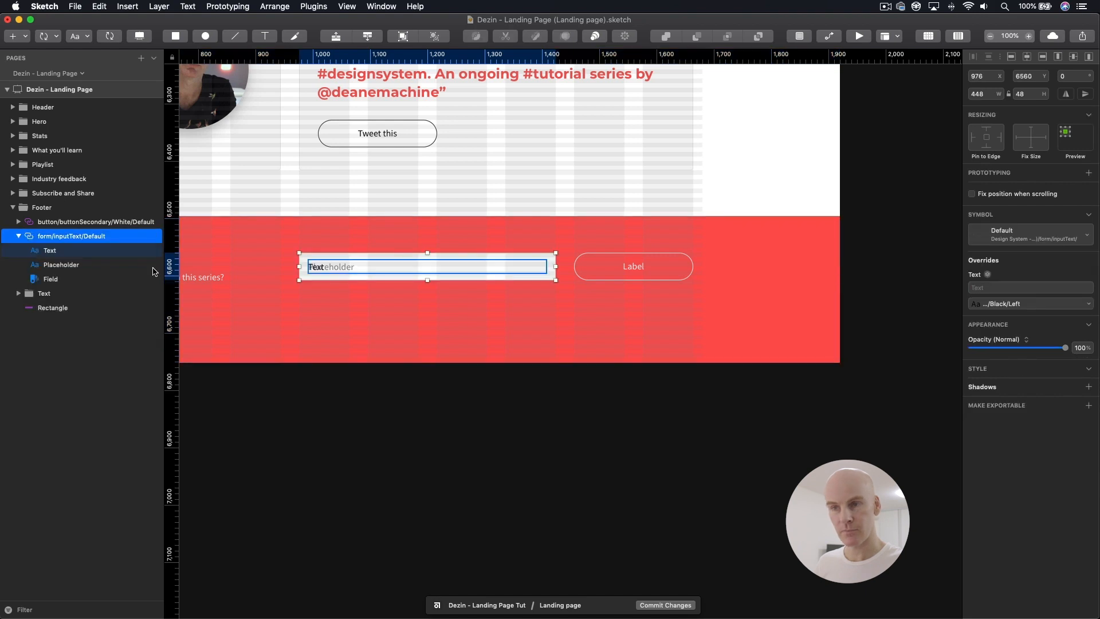
click(90, 238)
click(63, 251)
click(63, 237)
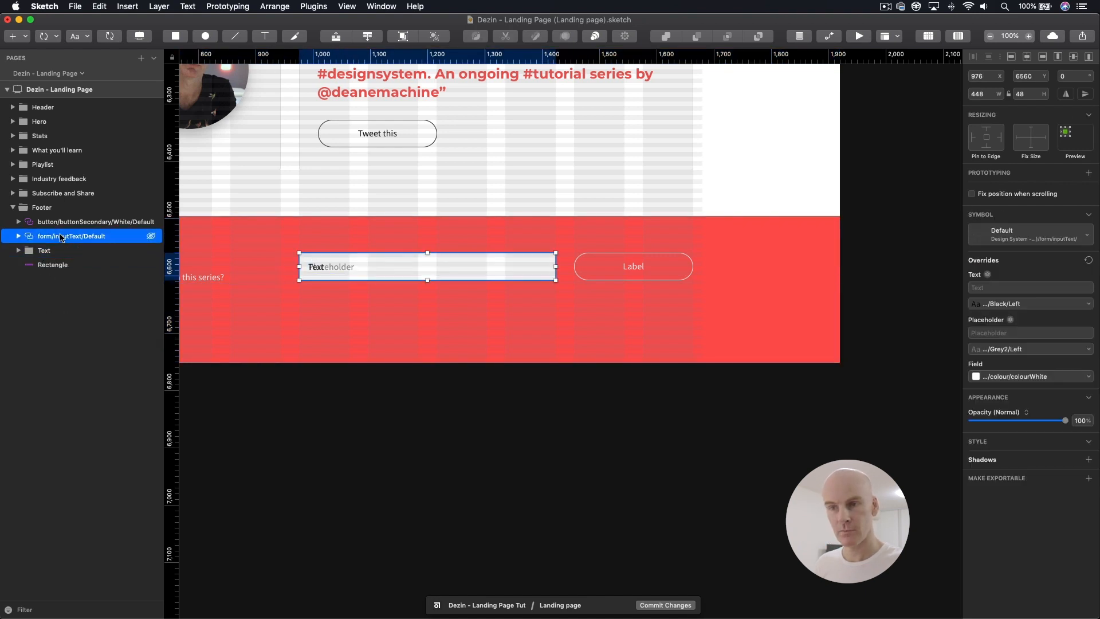
click(994, 288)
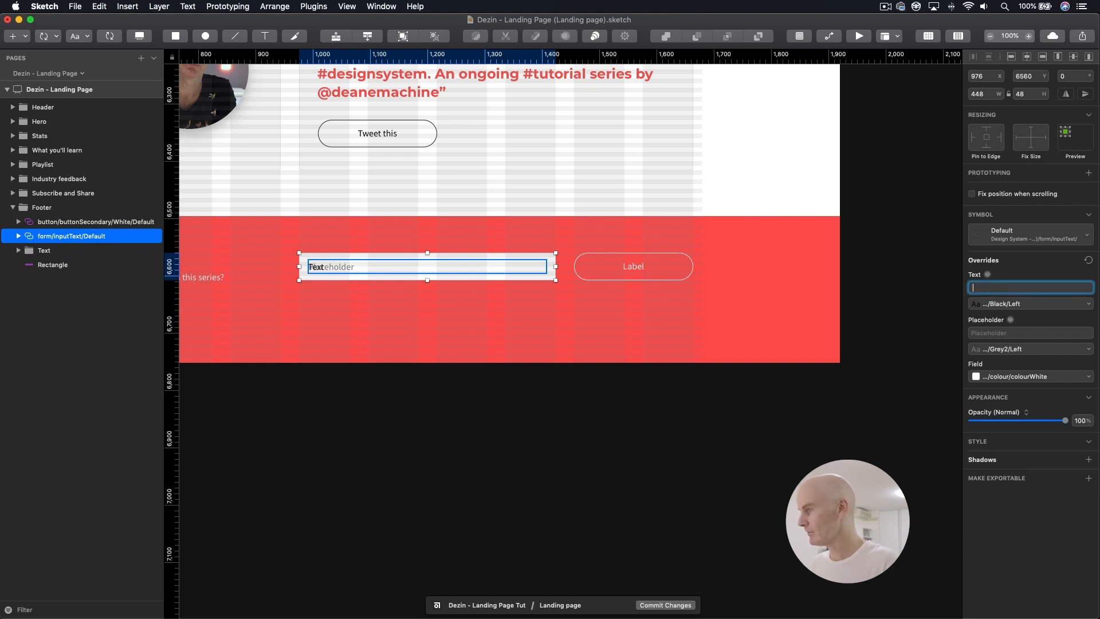
key(Return)
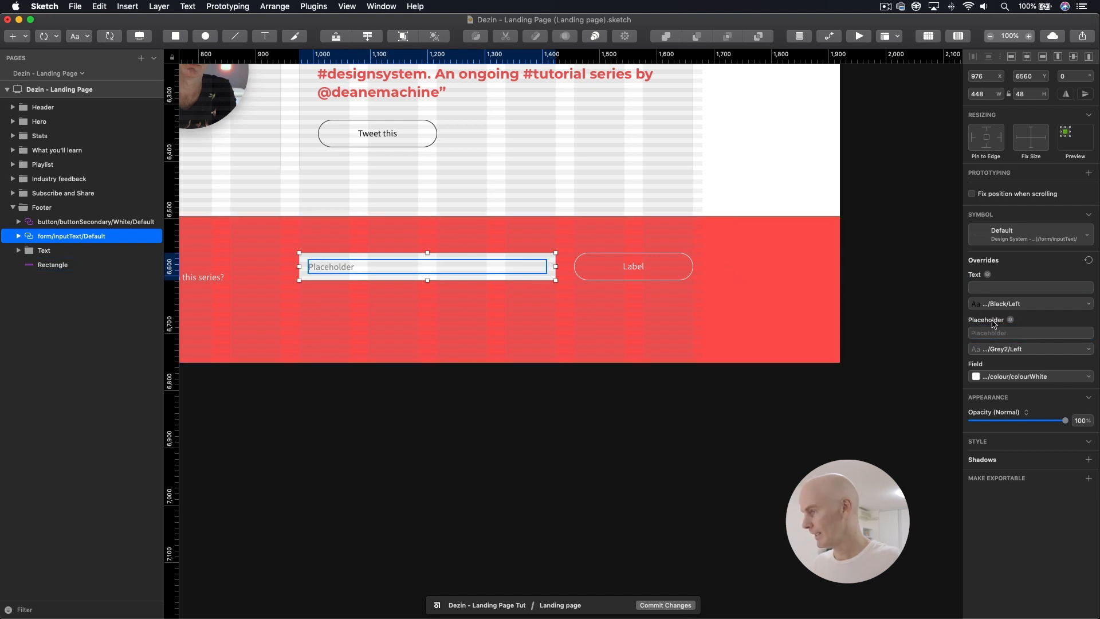
Step: Copy "Enter your email address" from the Google Docs content in Chrome and set it as the input field's Placeholder override in Sketch
key(super+Tab)
drag(761, 275, 660, 275)
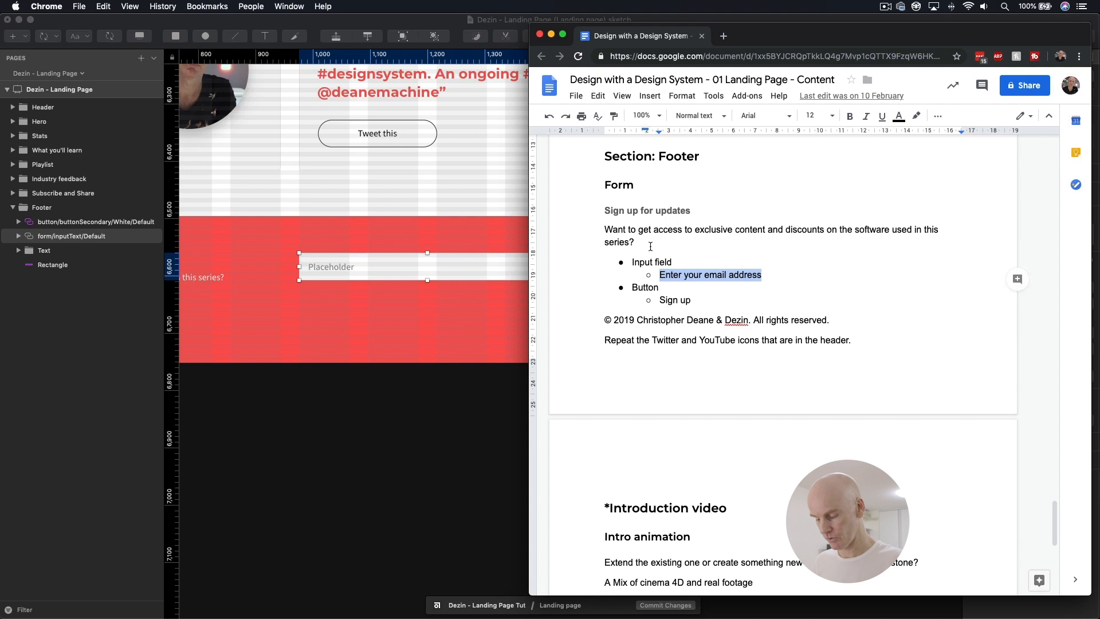
click(348, 256)
click(1011, 332)
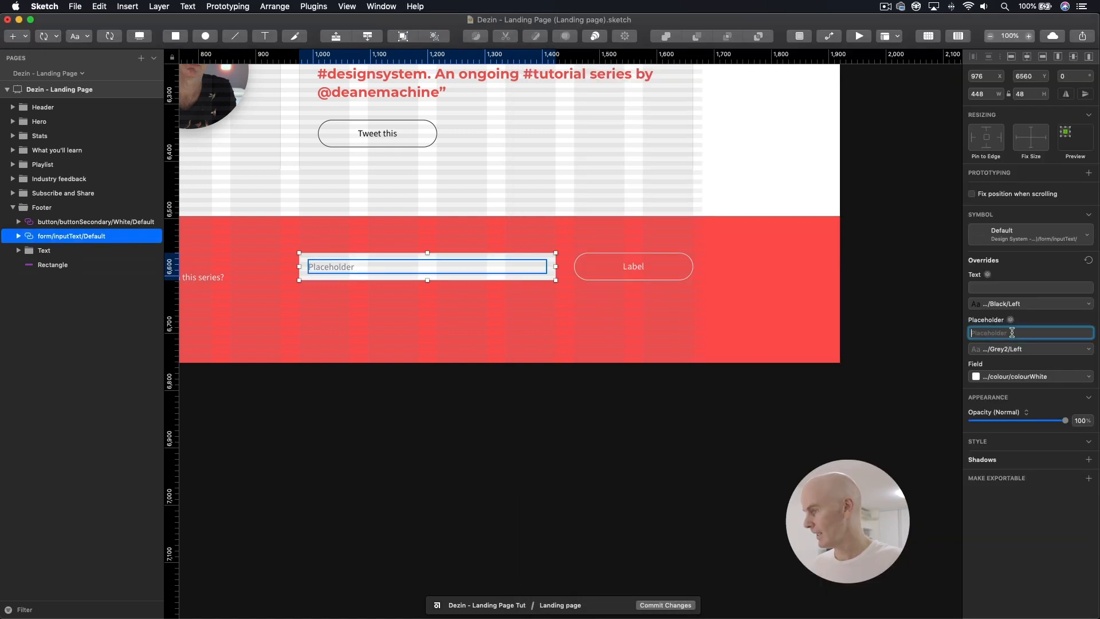
key(cmd+v)
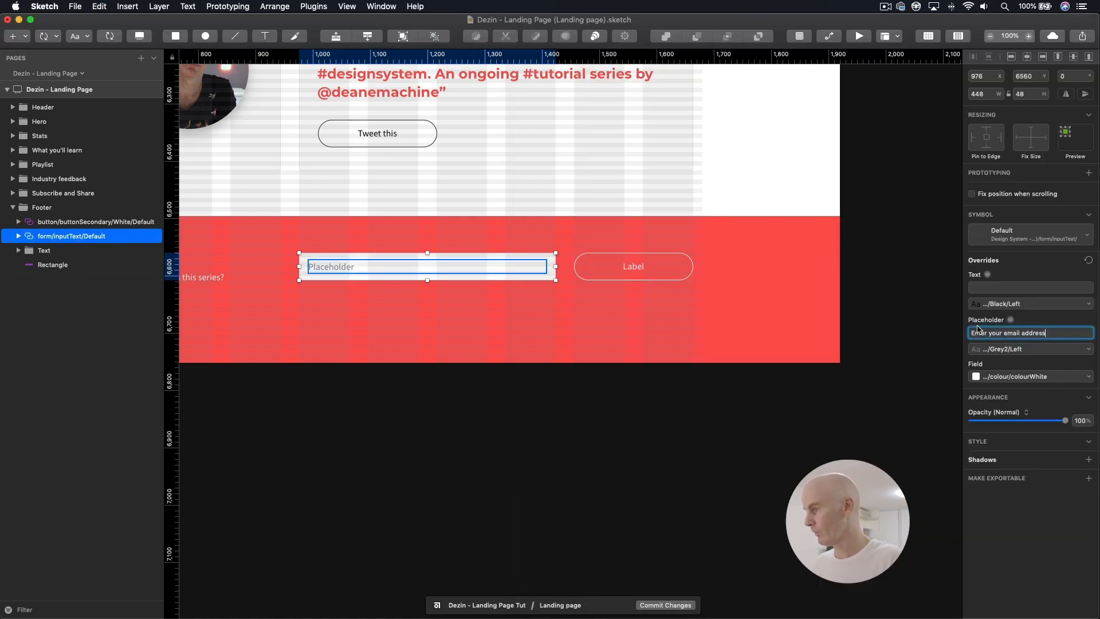
click(687, 312)
Step: Copy "Sign up" from the Google Docs content in Chrome and set it as the white secondary button's Label override in Sketch
key(super+Tab)
drag(691, 300, 658, 300)
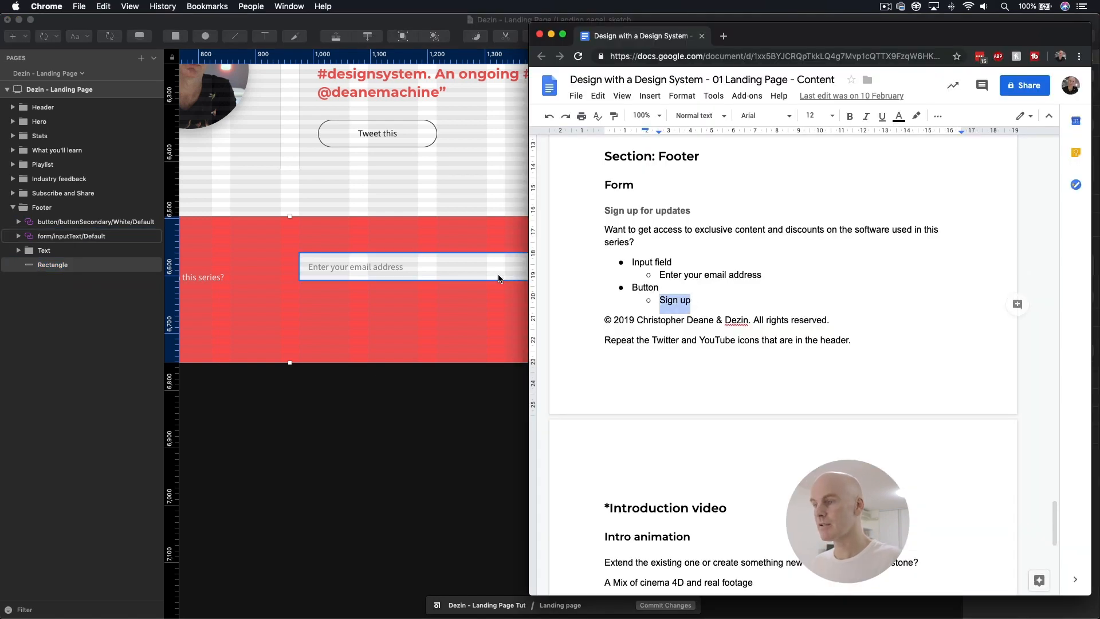
key(super+Tab)
click(637, 268)
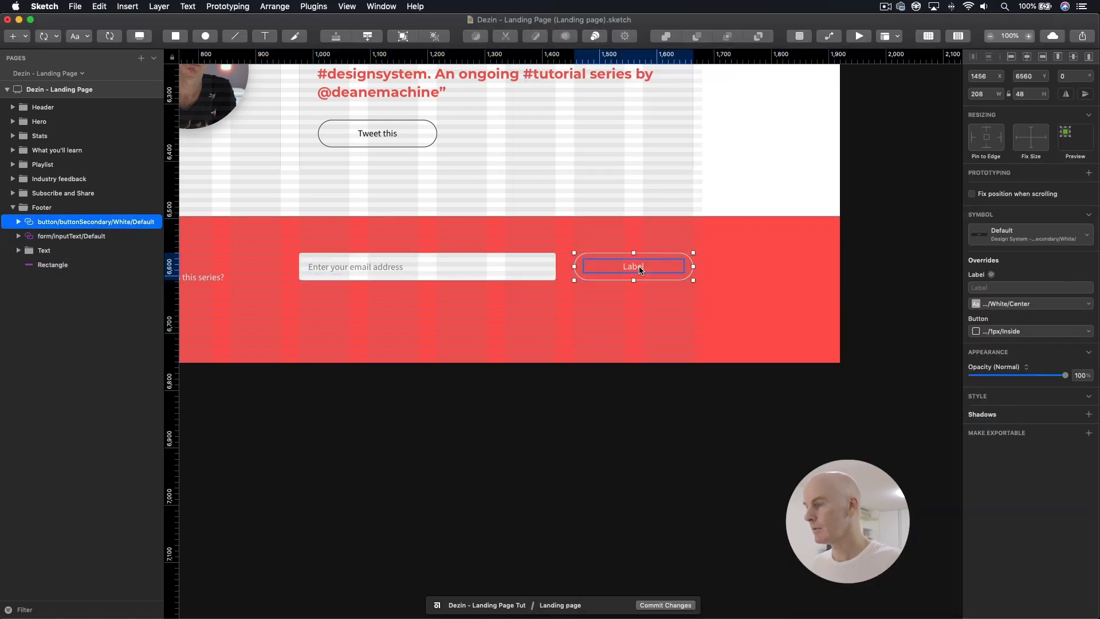
double_click(640, 271)
click(999, 289)
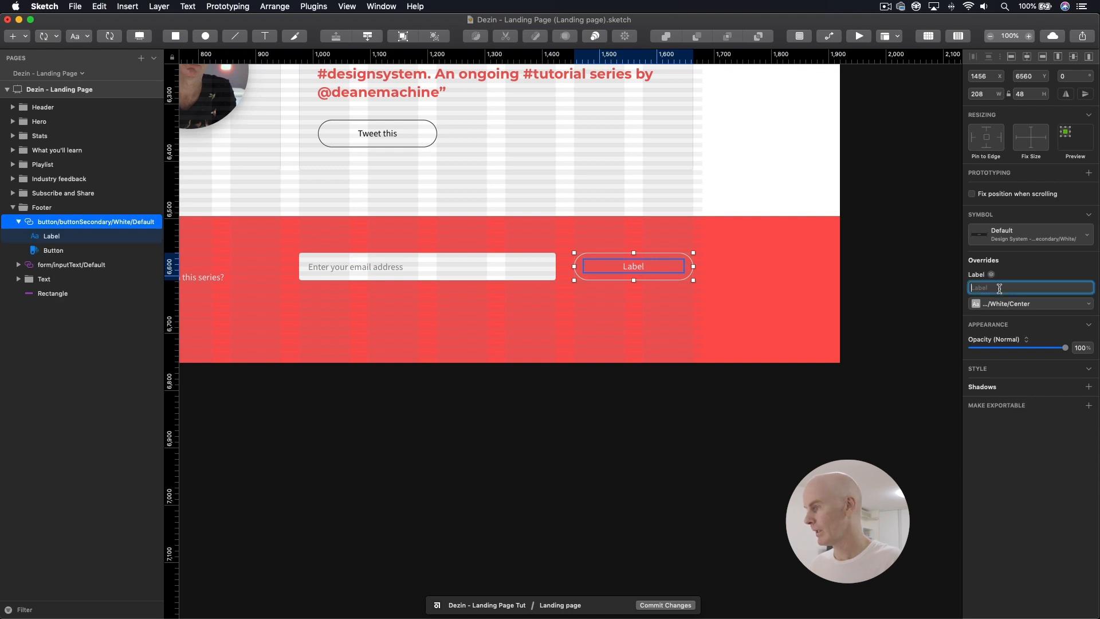
key(super+v)
click(744, 284)
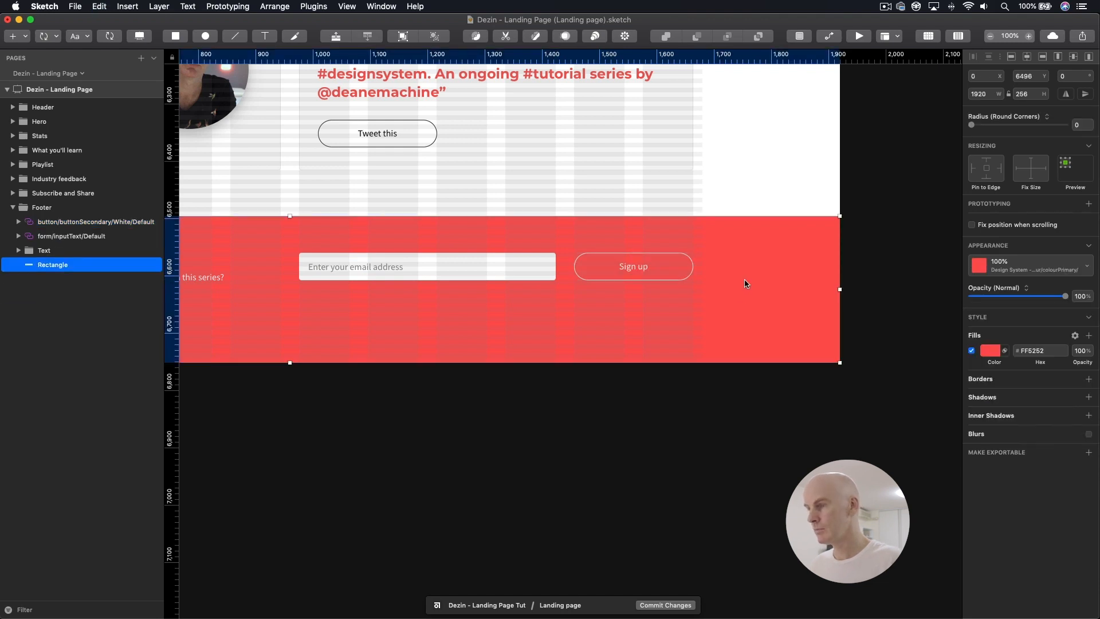
Step: Group the footer's input field and white secondary button symbols together
drag(416, 290, 773, 293)
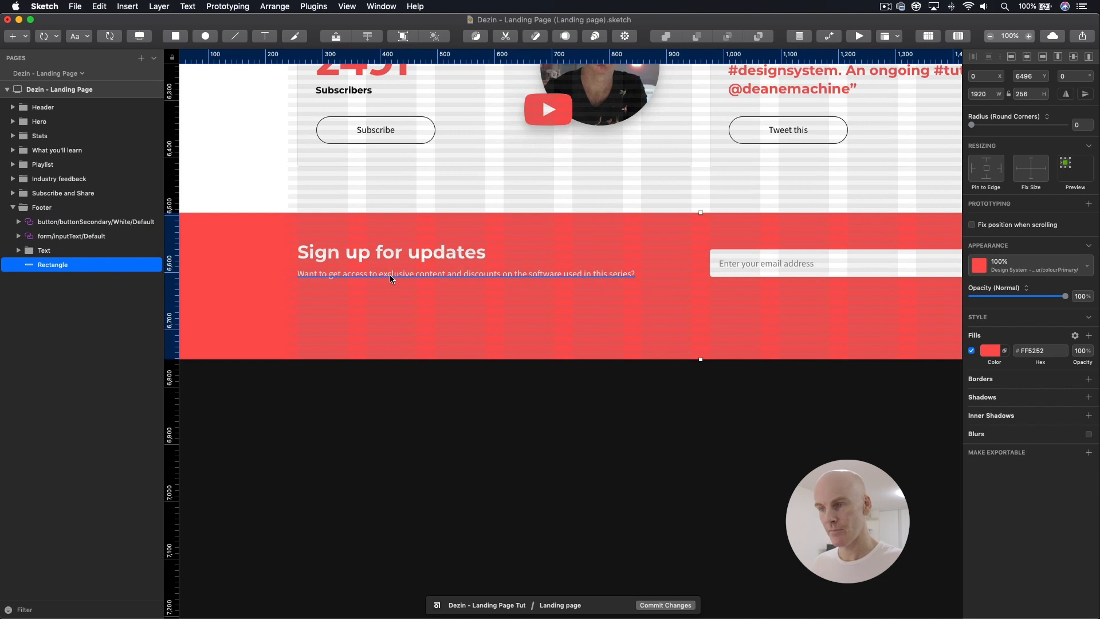
click(72, 236)
shift+click(71, 223)
key(super+g)
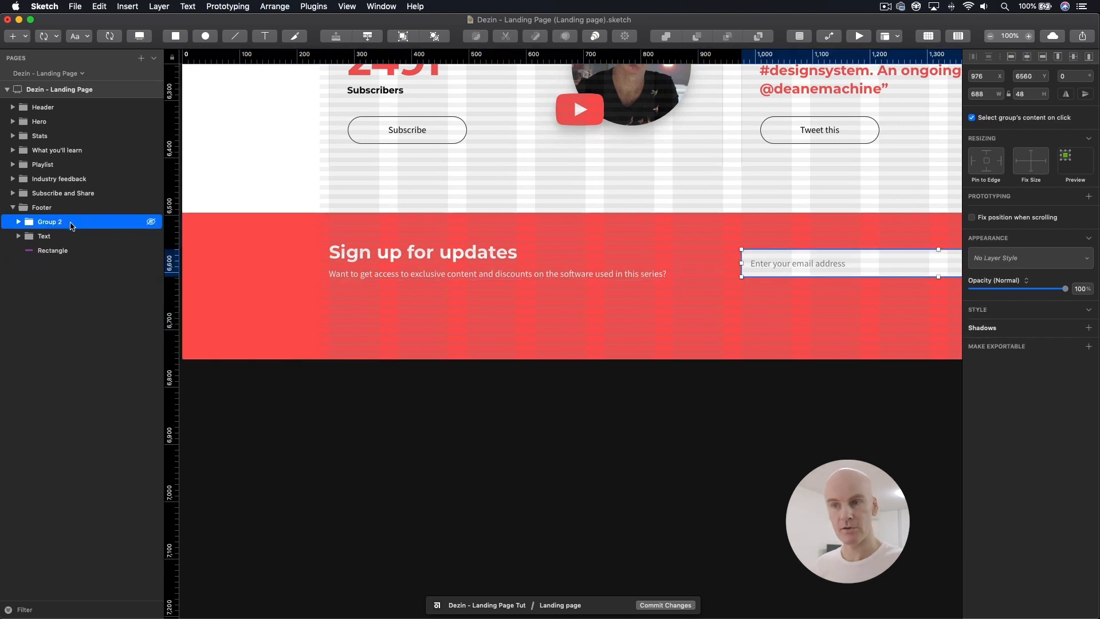
Step: Rename the new footer group Form, move it below the Text group in the layer order and expand it
double_click(50, 222)
text(For)
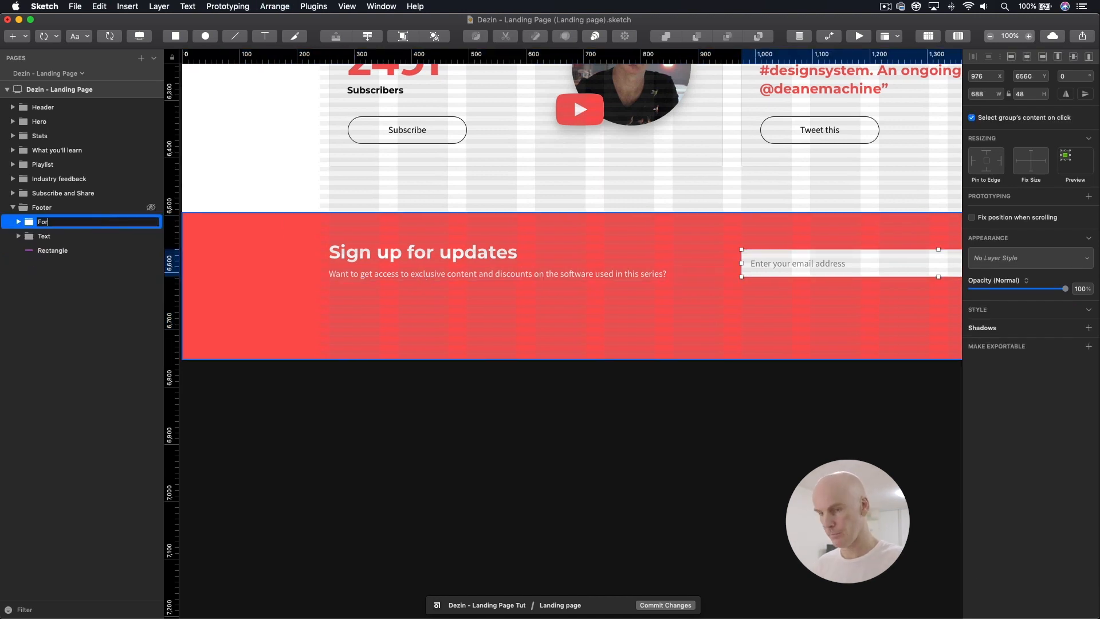
text(m)
key(Return)
drag(63, 223, 64, 246)
click(19, 235)
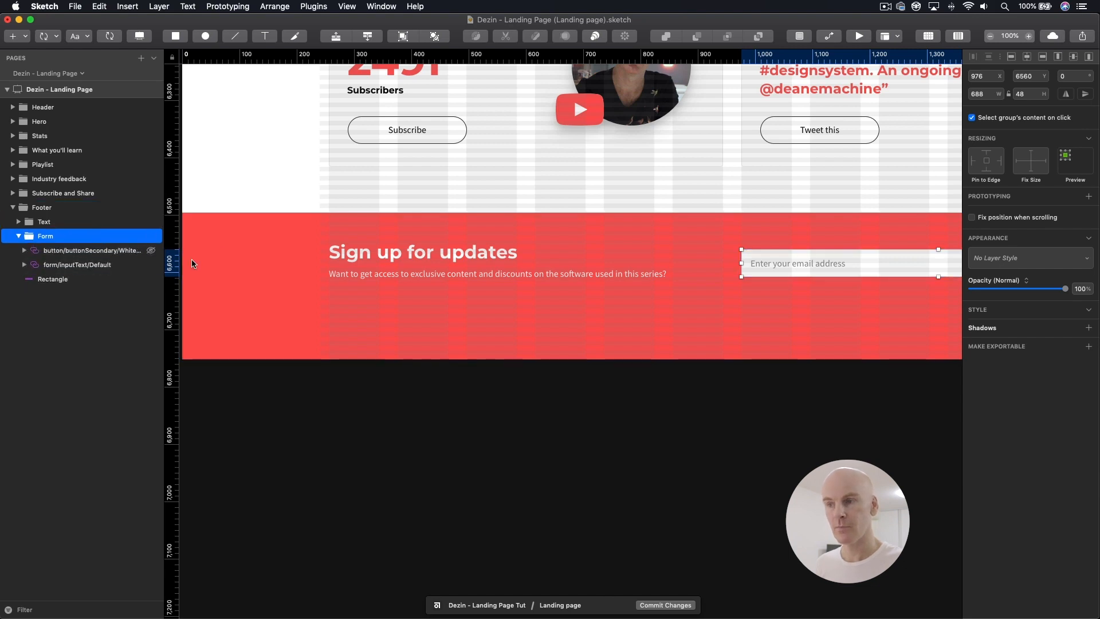
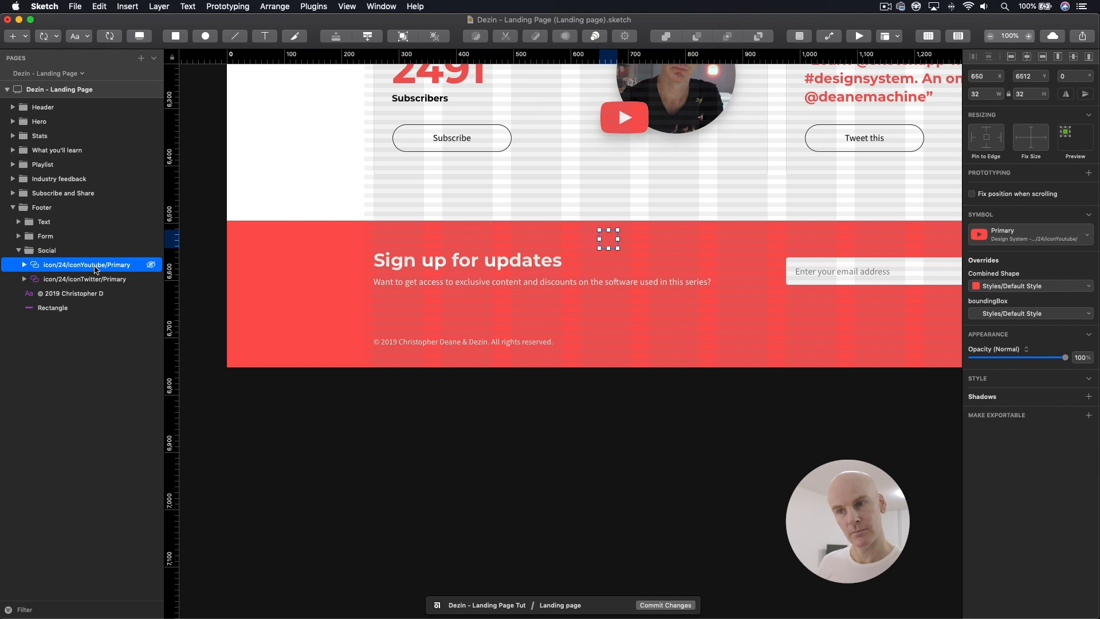
Step: Rename the footer's two social icon layers to icon/24/iconYoutube and icon/24/iconTwitter
double_click(105, 265)
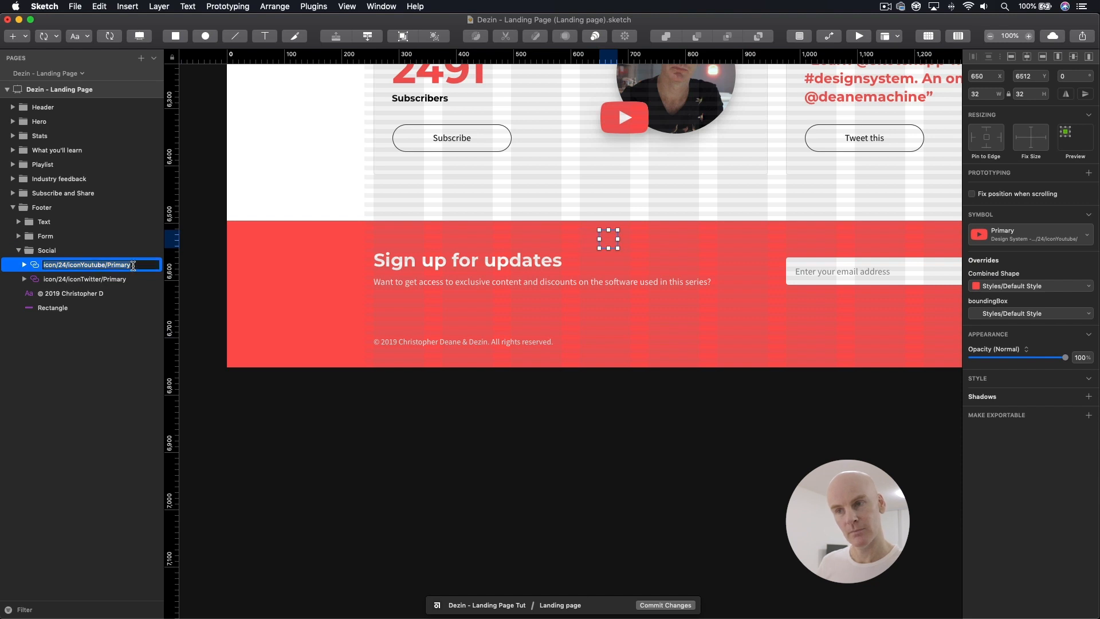
click(133, 265)
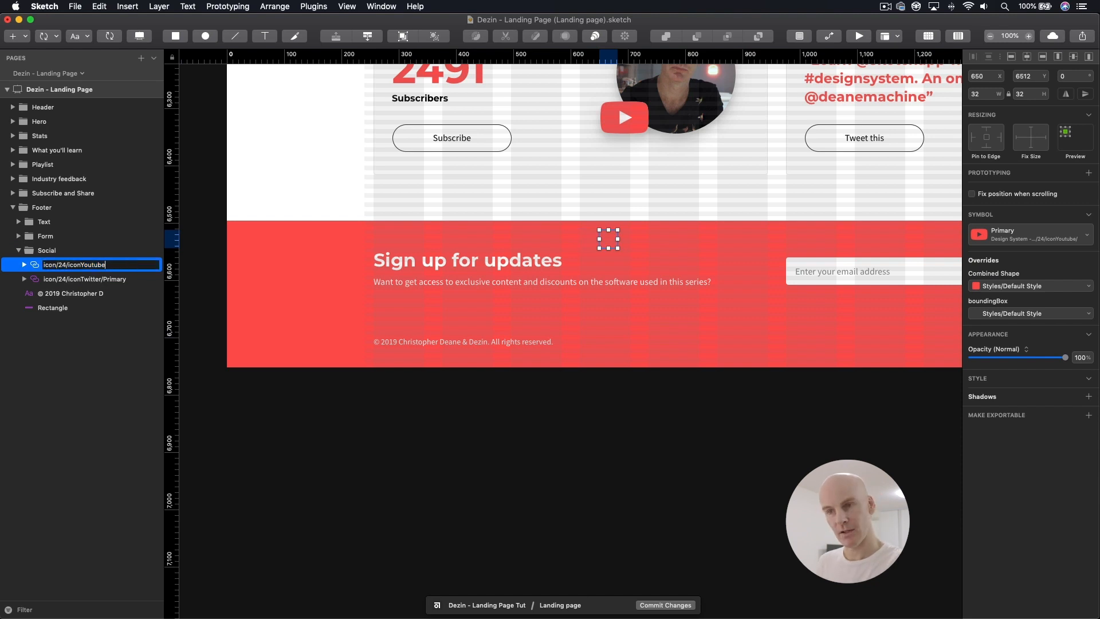
double_click(133, 279)
click(133, 279)
key(BackSpace)
key(BackSpace)
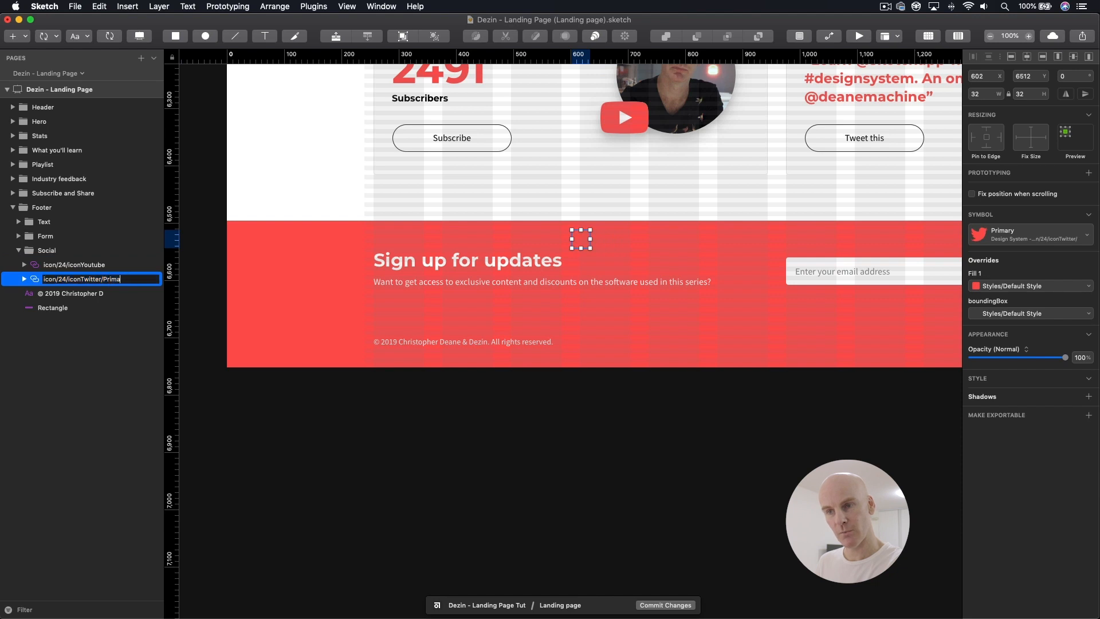
Step: Switch the footer's YouTube and Twitter icon symbols to their White variants
click(86, 268)
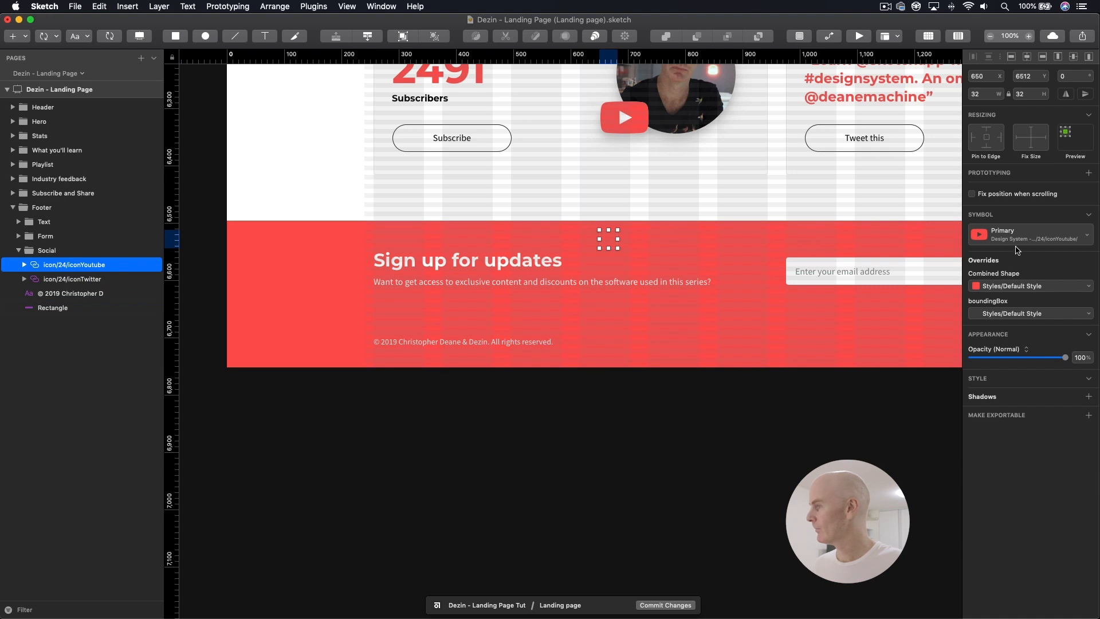
click(1050, 236)
click(974, 297)
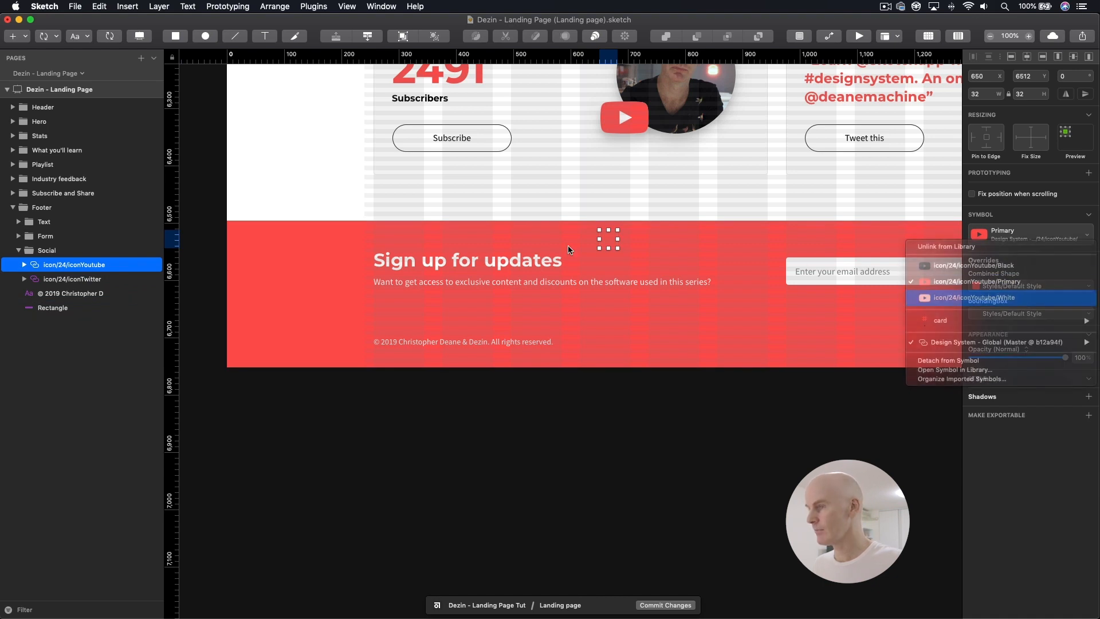
click(116, 281)
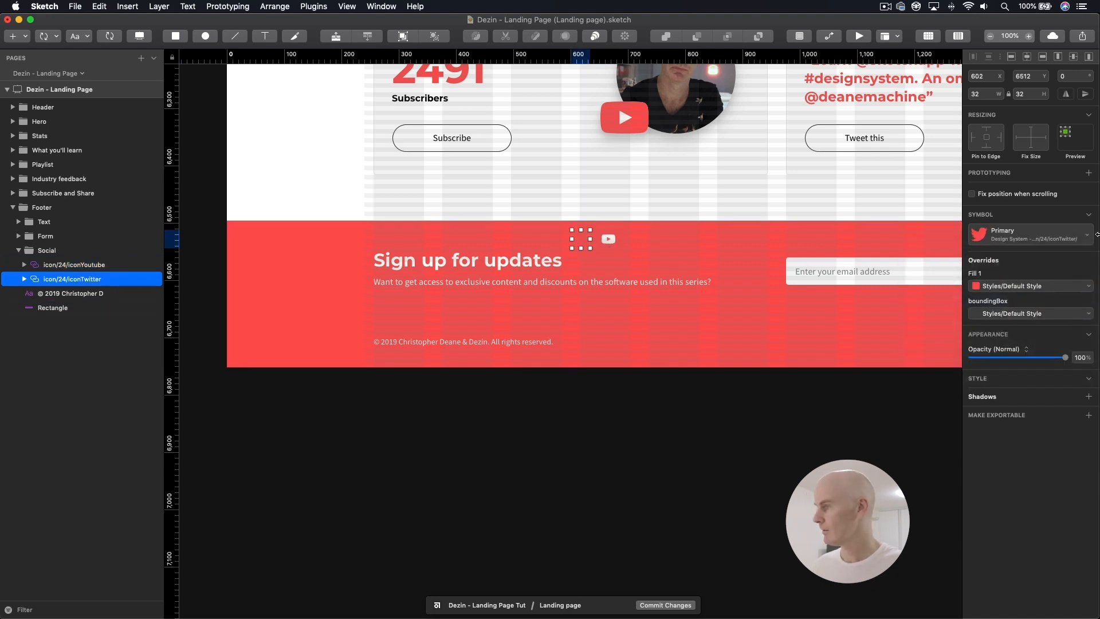
click(1027, 240)
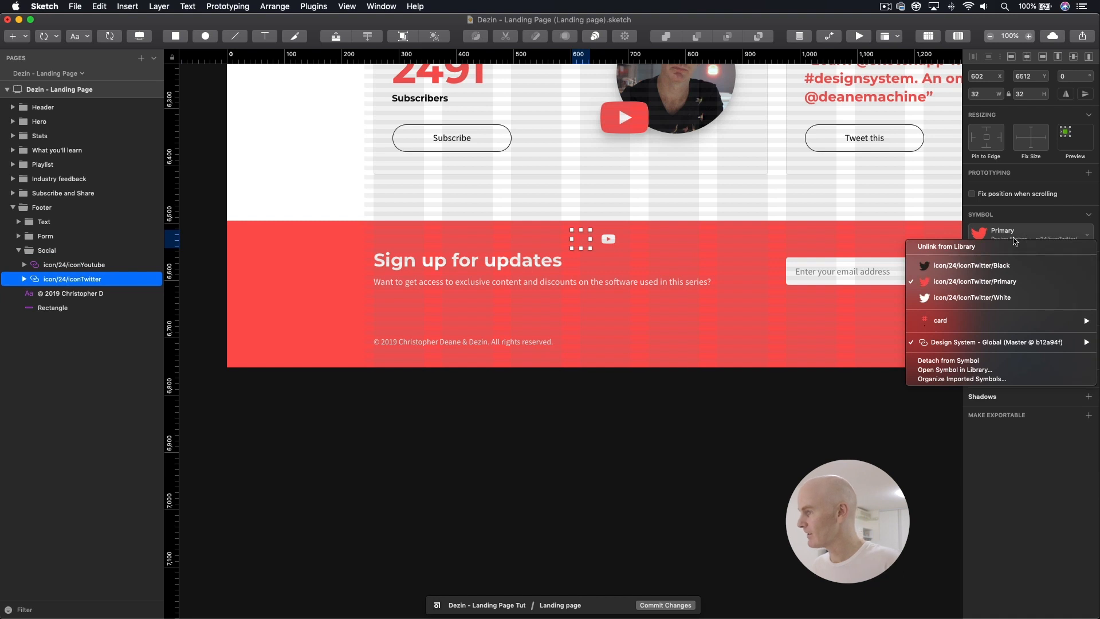
click(946, 297)
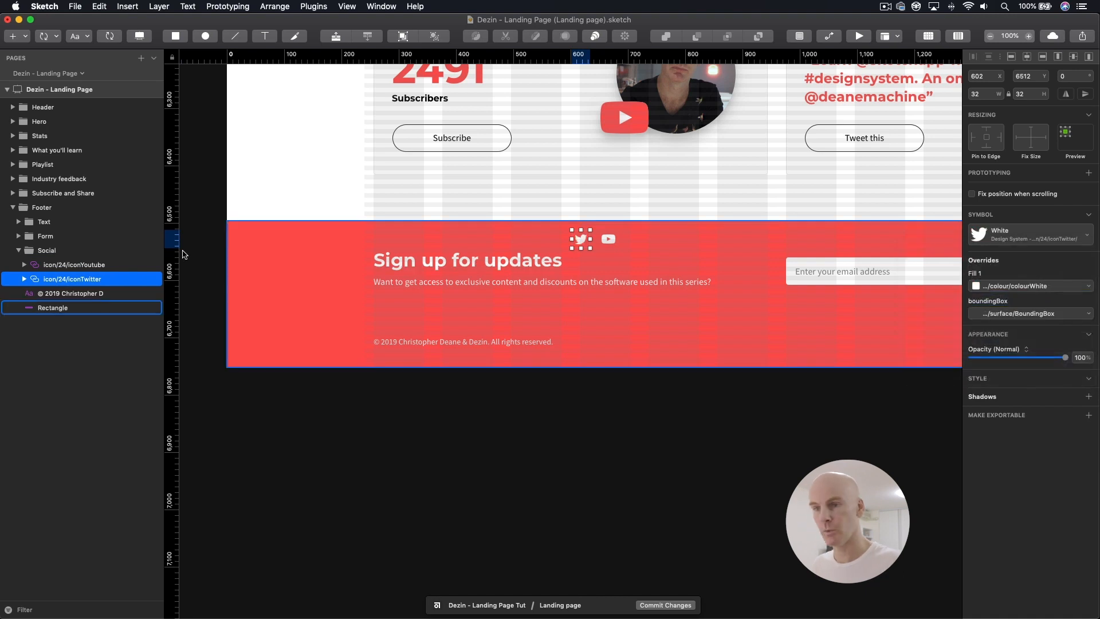
Step: Move the Social group down to Y 6688 so its icons line up with the footer's copyright text
click(53, 252)
key(shift+Down)
key(shift+Down)
key(shift+Down)
key(shift+Down)
key(shift+Down)
key(shift+Down)
key(shift+Down)
key(shift+Down)
key(shift+Down)
key(shift+Down)
key(shift+Down)
key(shift+Down)
key(shift+Down)
key(shift+Down)
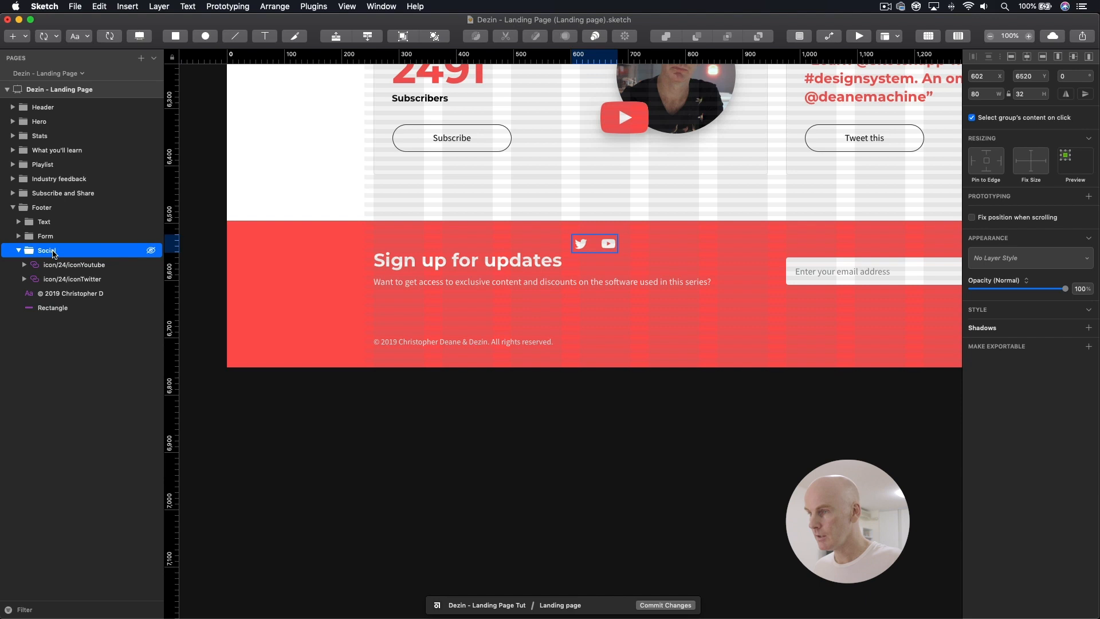
key(shift+Down)
key(shift+Down)
key(shift+Down)
key(shift+Down)
key(Up)
key(Up)
key(Up)
key(Up)
key(Up)
key(Up)
key(super+plus)
key(ctrl+l)
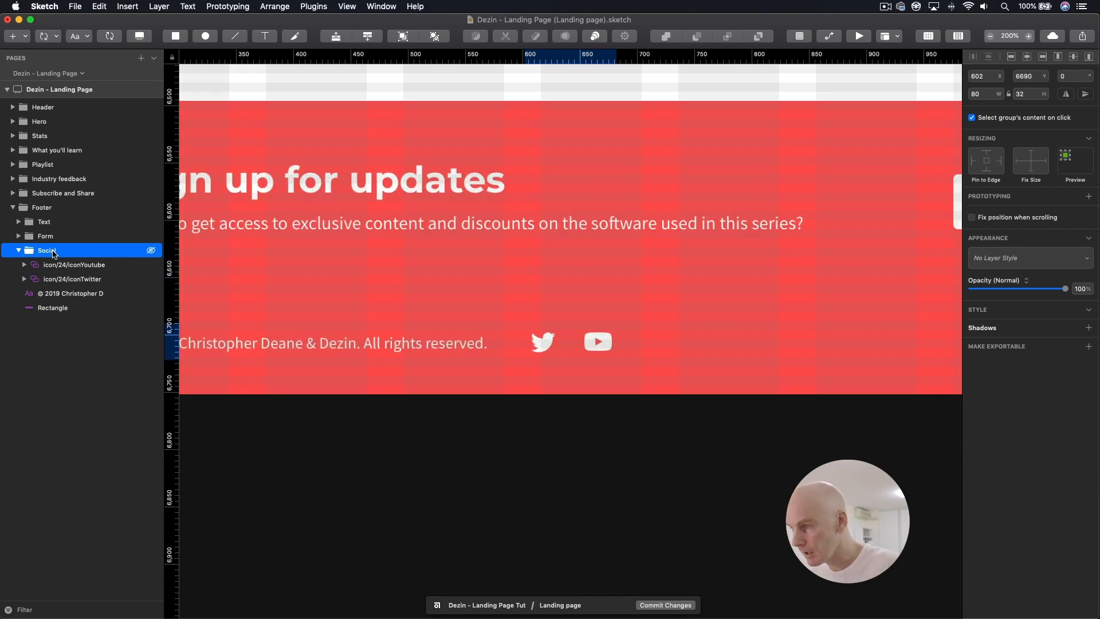
key(Up)
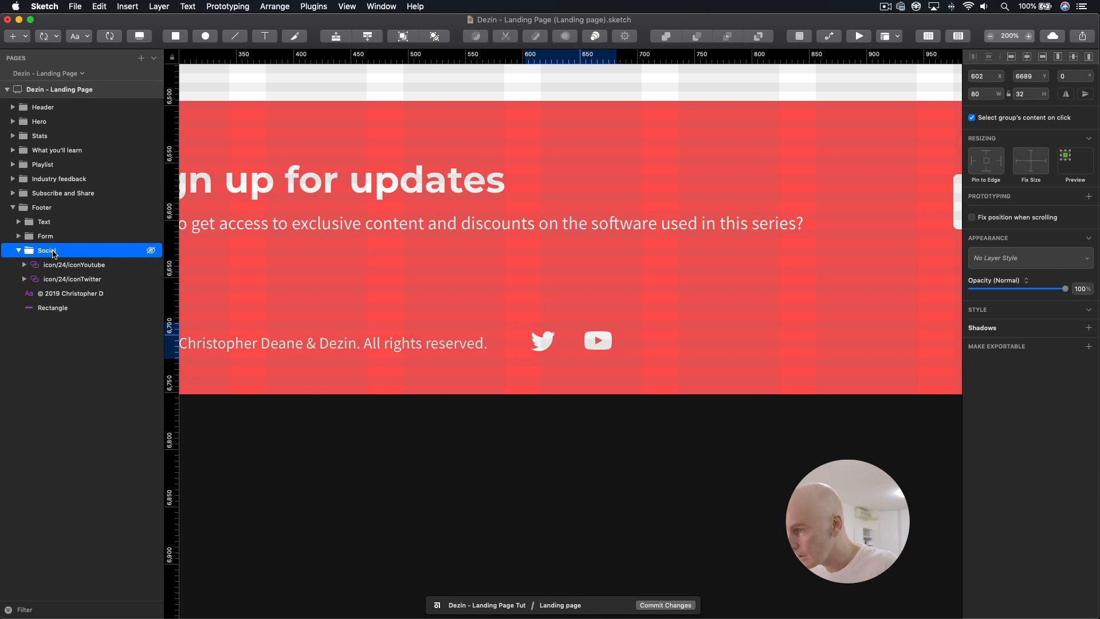
key(Up)
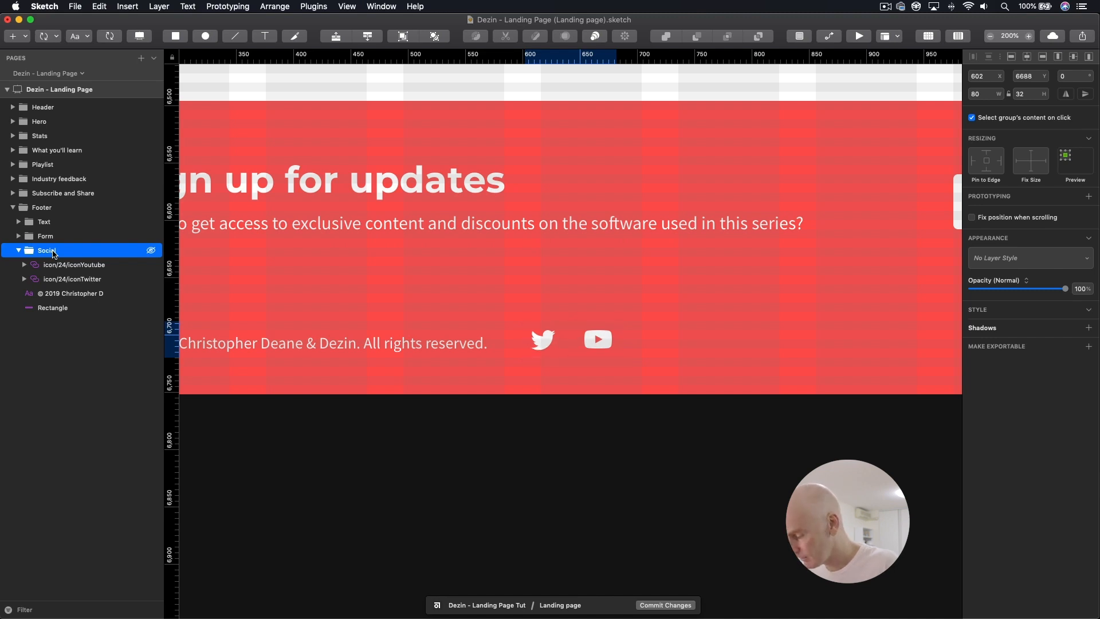
key(super+minus)
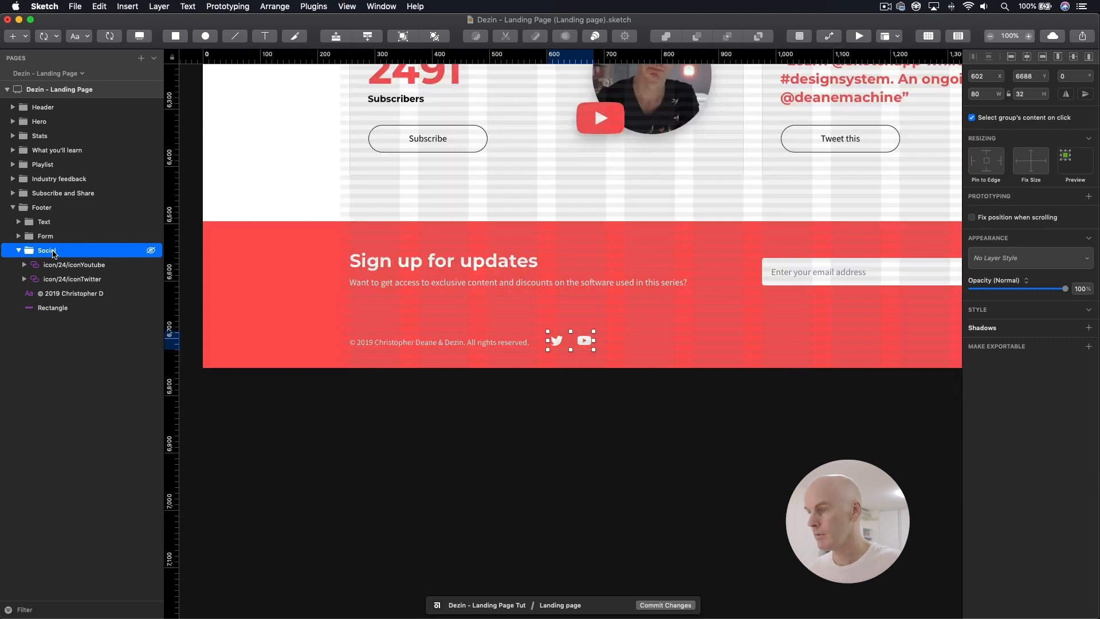
Step: Move the Social group across the footer so the YouTube icon's edge lines up with the right edge of the Sign up button
scroll(594, 289, right, 3)
drag(387, 341, 942, 324)
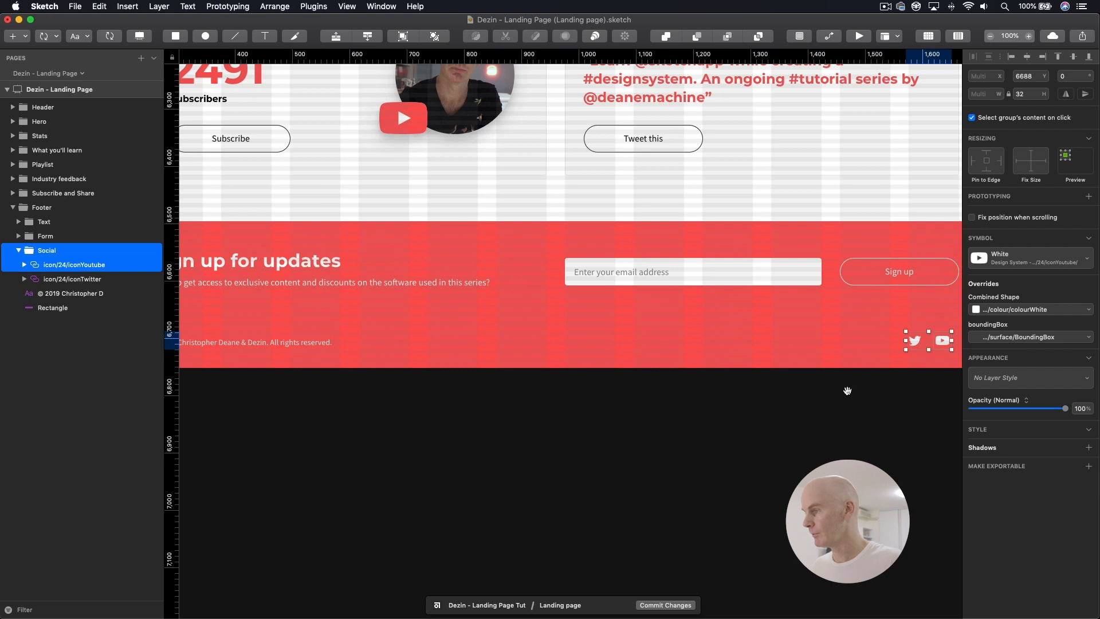
scroll(648, 358, right, 10)
key(super+plus)
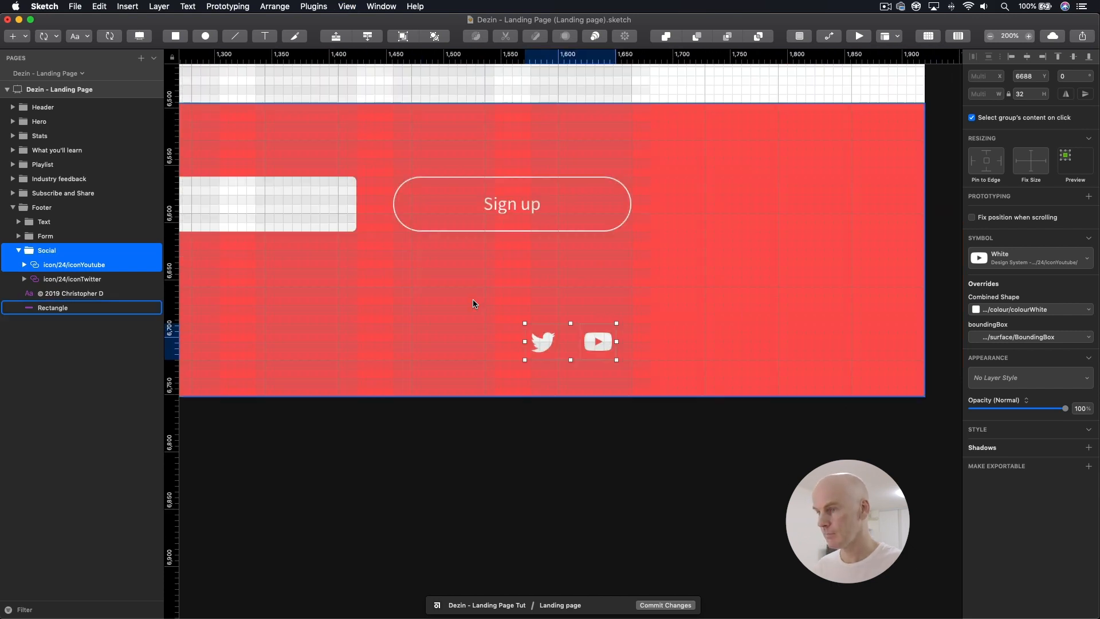
key(shift+Right)
key(shift+Right)
key(Left)
key(Left)
key(Left)
key(Left)
key(Left)
key(Left)
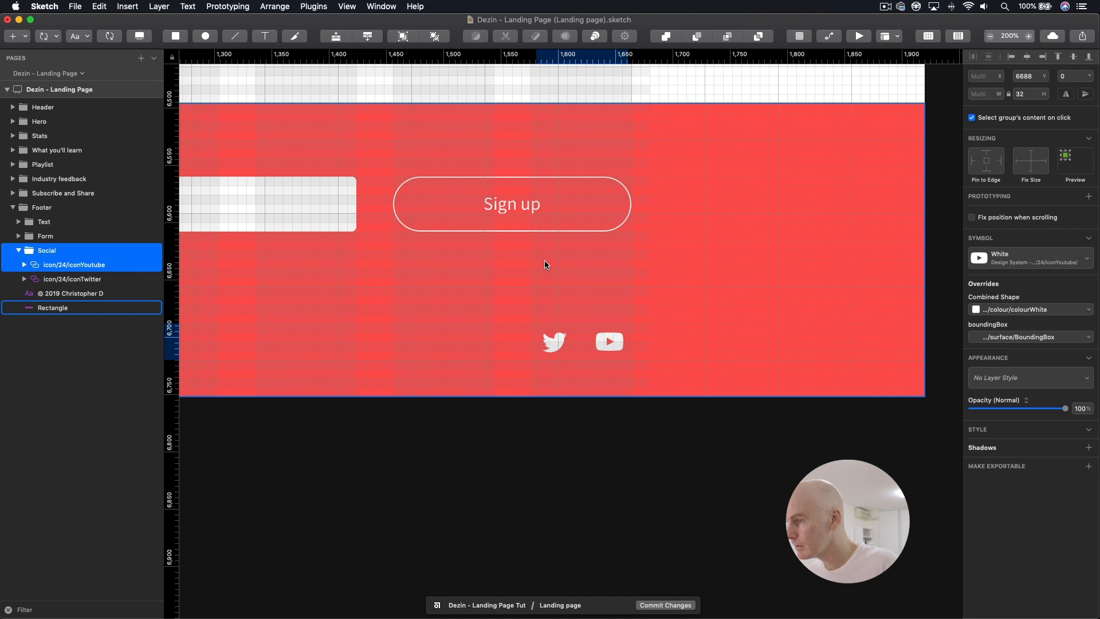
key(Right)
key(Right)
key(Right)
key(Right)
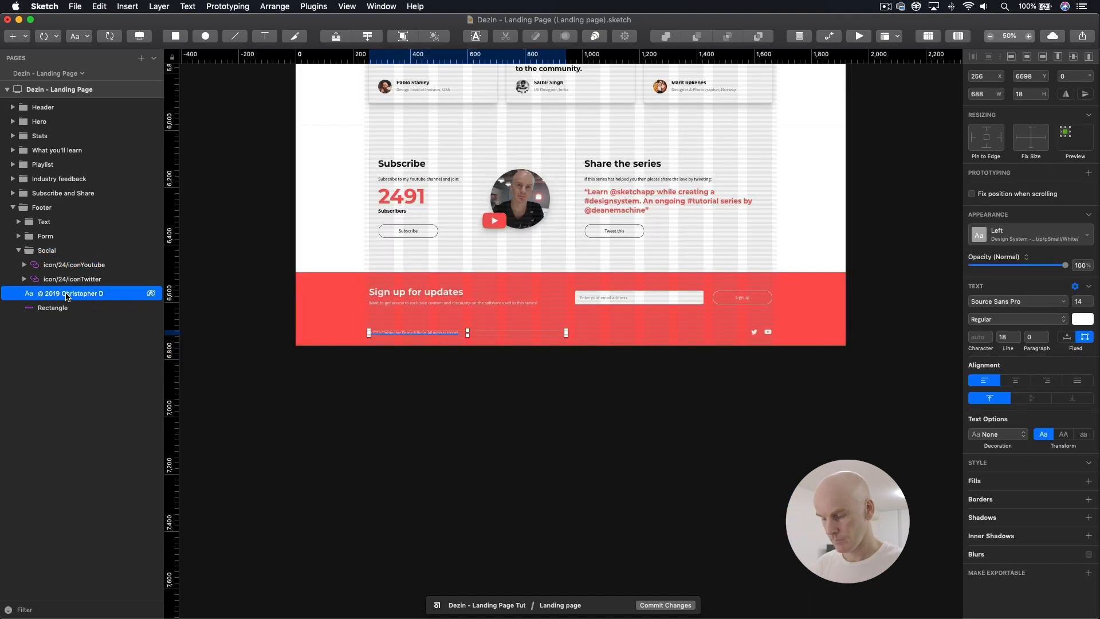
Step: Group the footer's copyright text as Disclaimer, place it above the Social group in the layer order and collapse Social
key(super+g)
double_click(67, 294)
text(Dis)
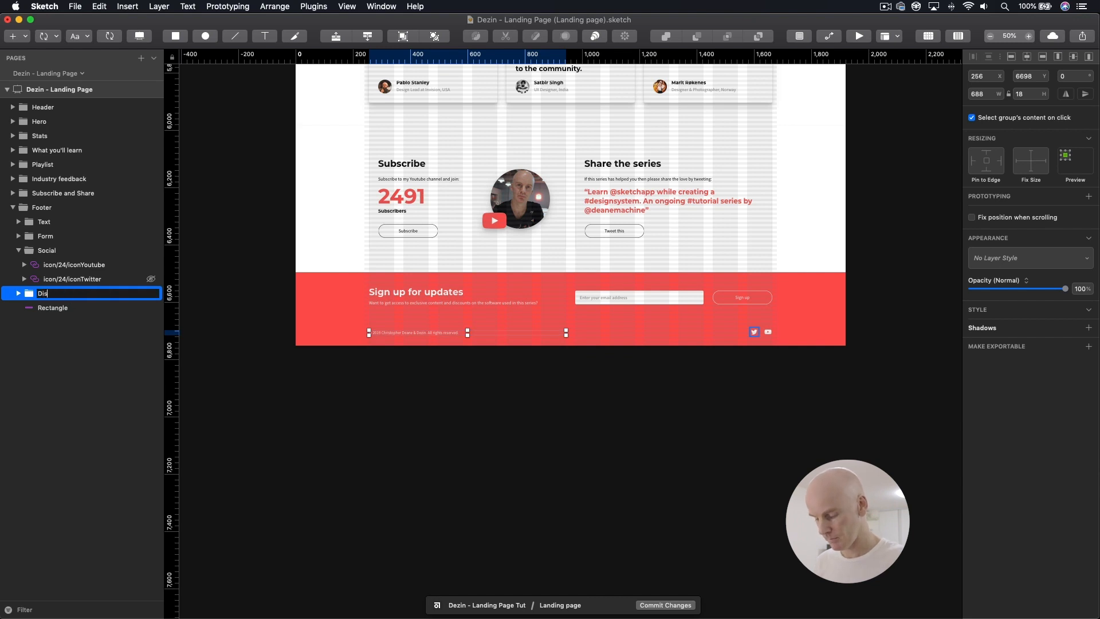
key(Return)
drag(57, 295, 42, 244)
click(15, 265)
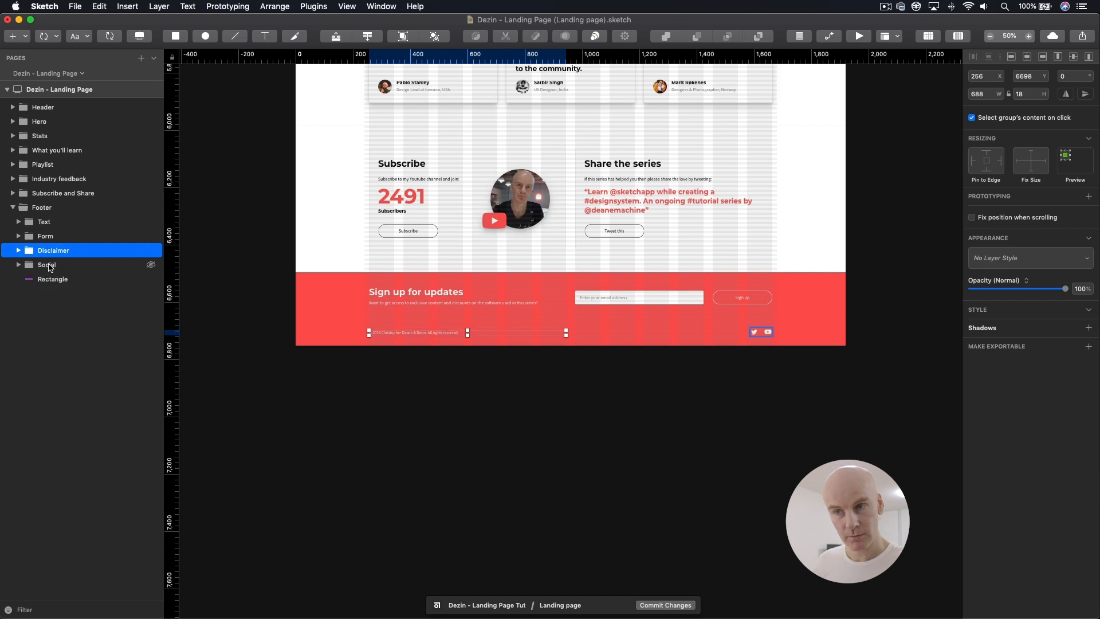
Step: Hide the layout overlay on the Dezin - Landing Page artboard
click(52, 279)
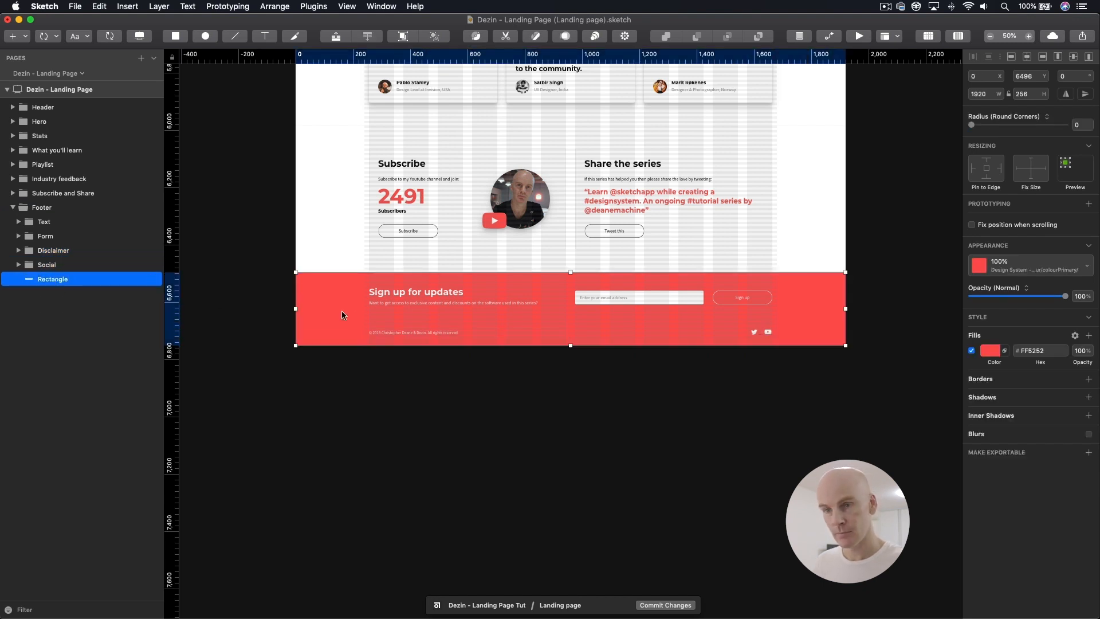
click(381, 291)
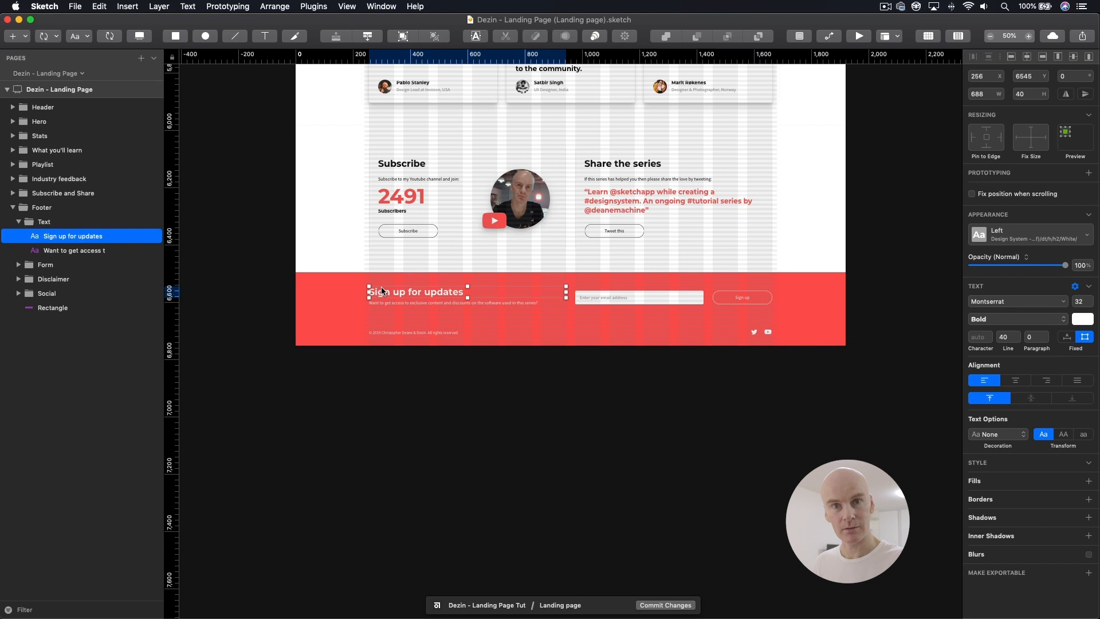
key(super+minus)
drag(801, 197, 673, 538)
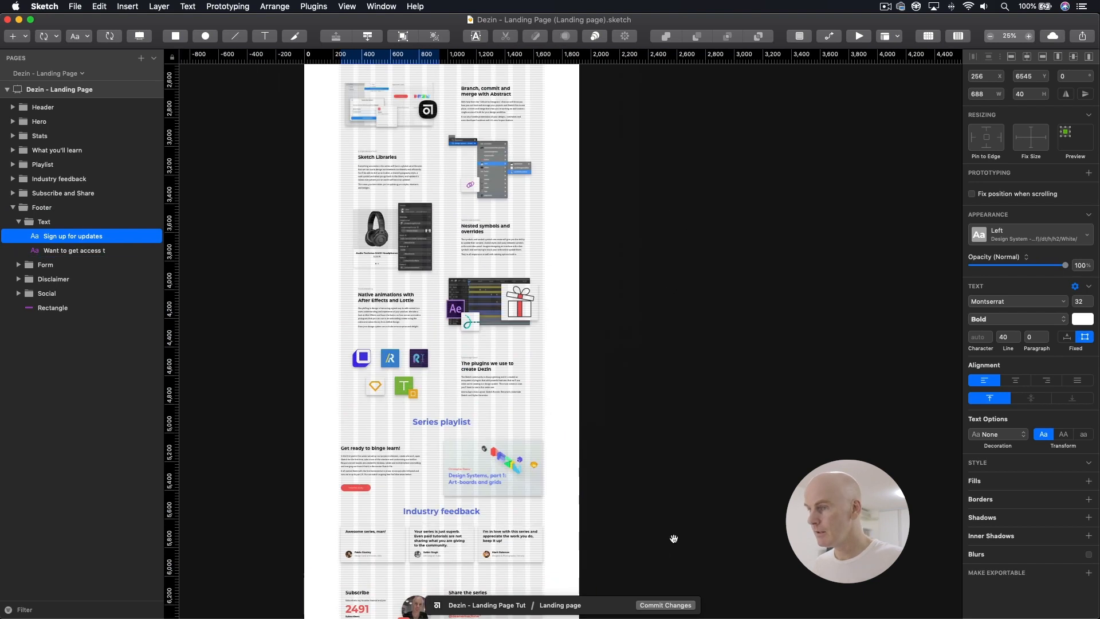
drag(659, 161, 685, 432)
drag(698, 121, 699, 307)
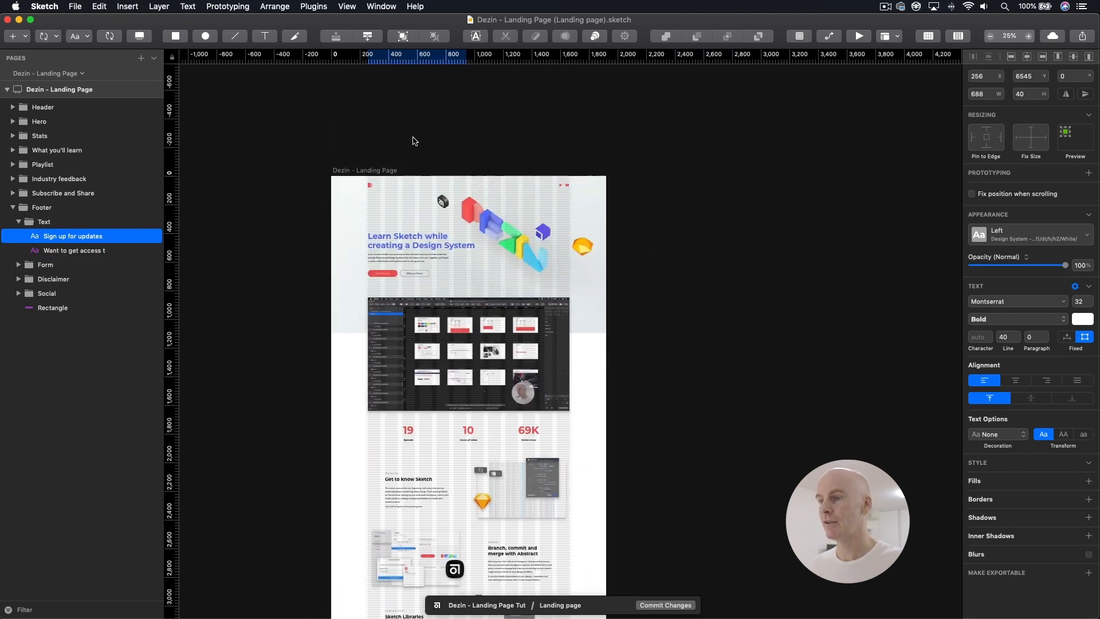
click(380, 170)
click(958, 37)
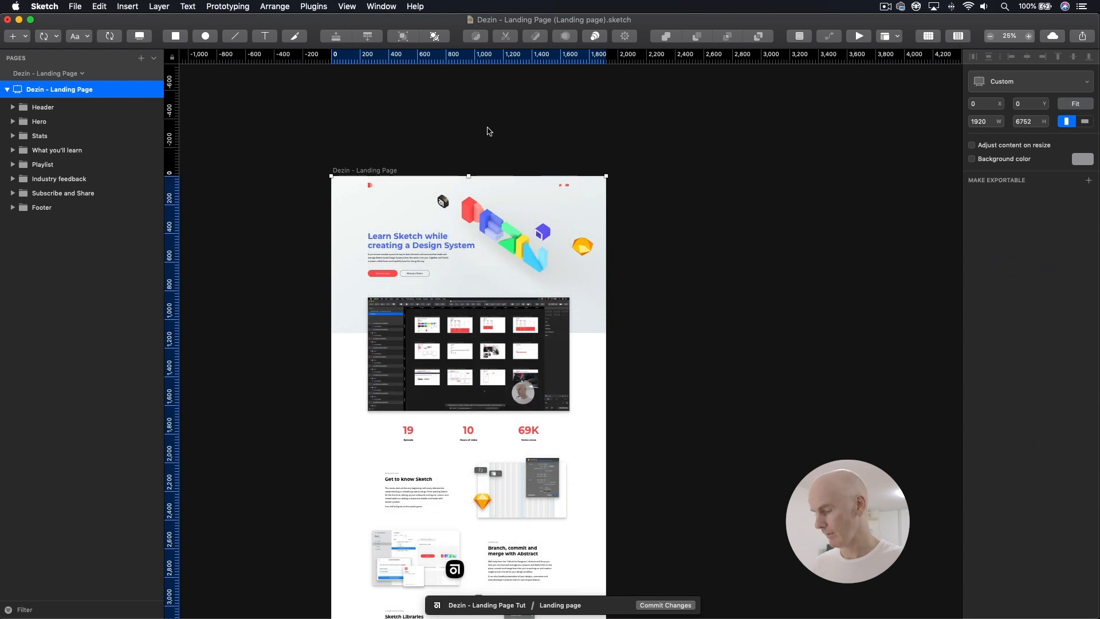
Step: Review the landing page without its layout overlay, from the hero down through the stats and What you'll learn sections
key(super+plus)
drag(537, 143, 490, 480)
drag(575, 87, 631, 431)
drag(631, 94, 559, 327)
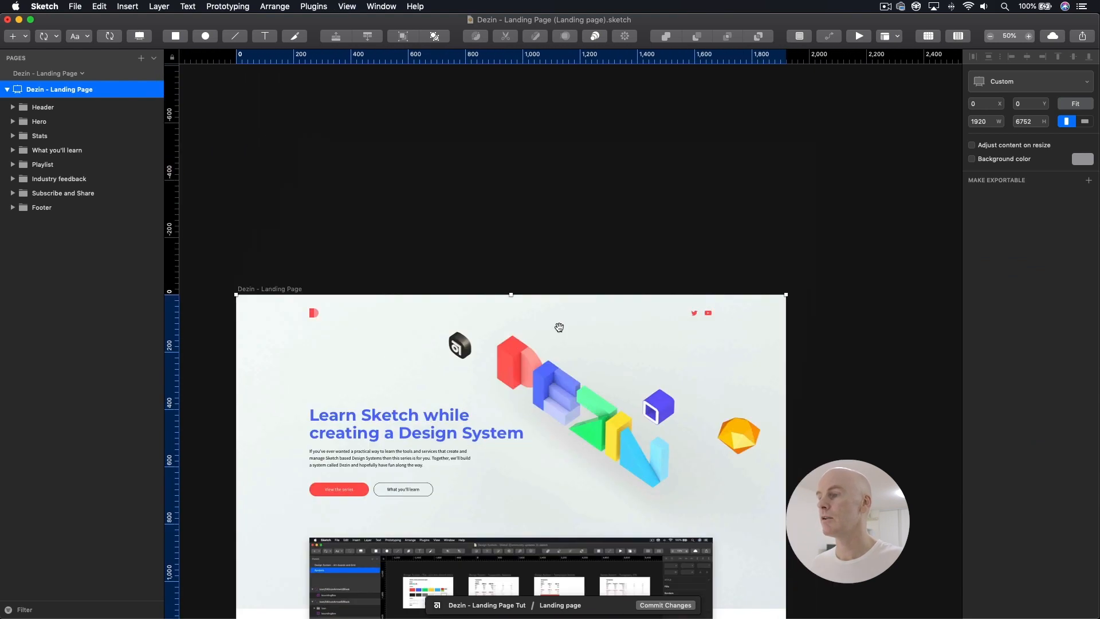
scroll(559, 327, down, 5)
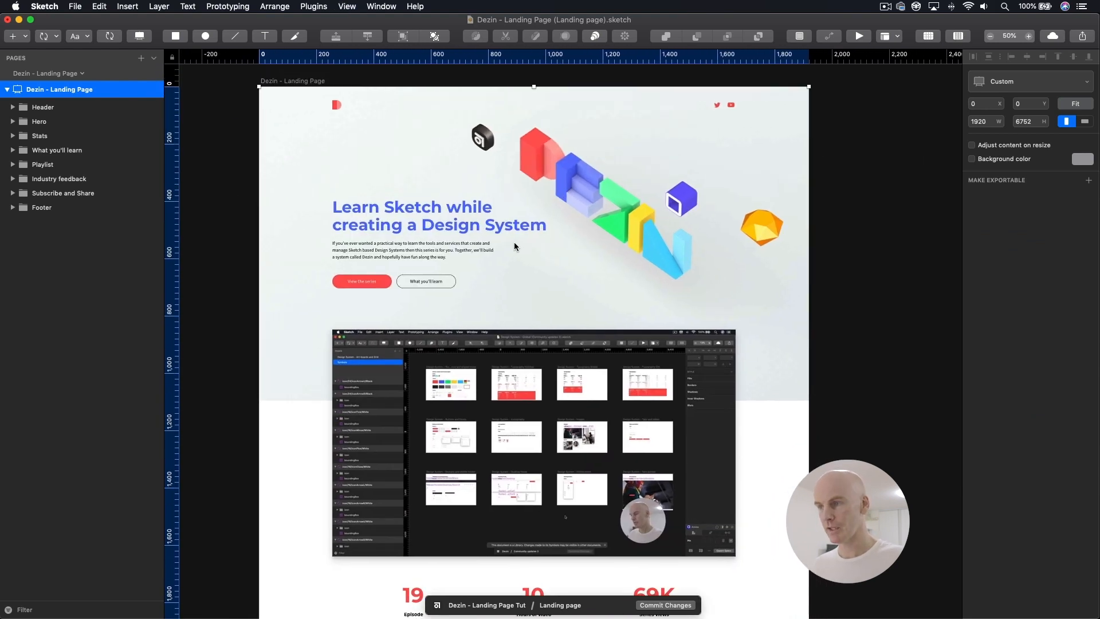
scroll(540, 270, down, 10)
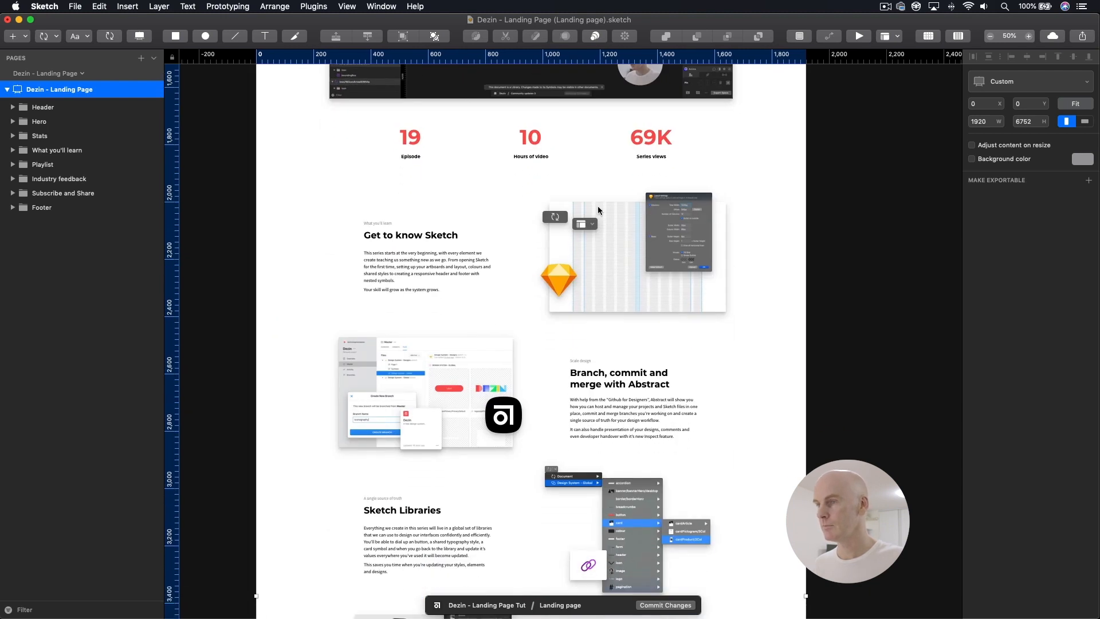
click(831, 195)
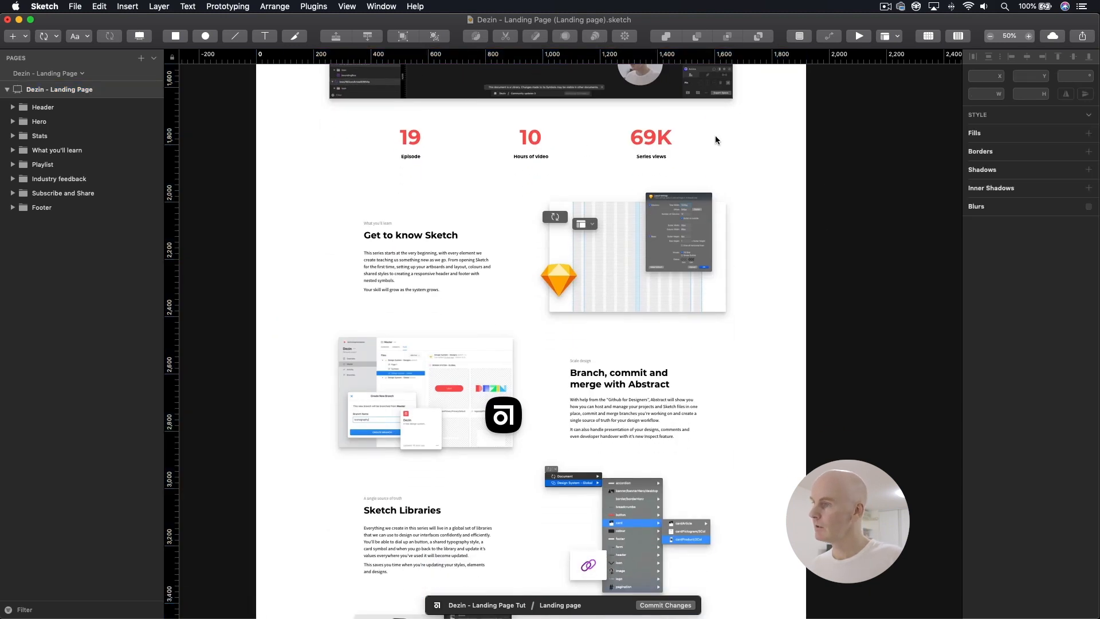
Step: Select the Series views stat card, then copy "84" from the views figure on the YouTube channel's About page in Chrome
double_click(655, 137)
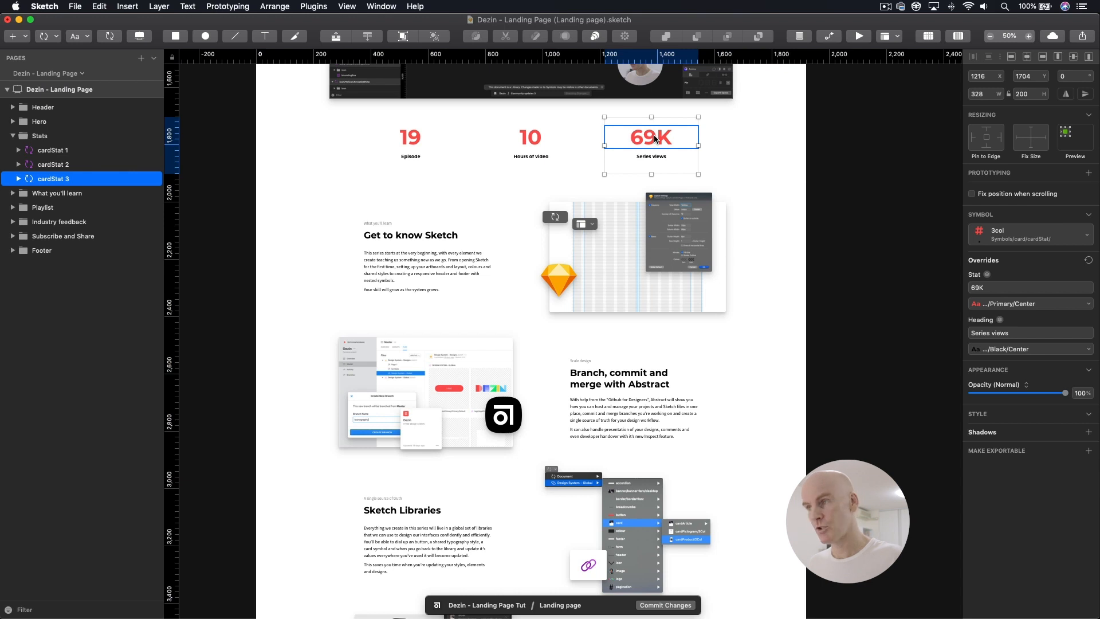
click(654, 138)
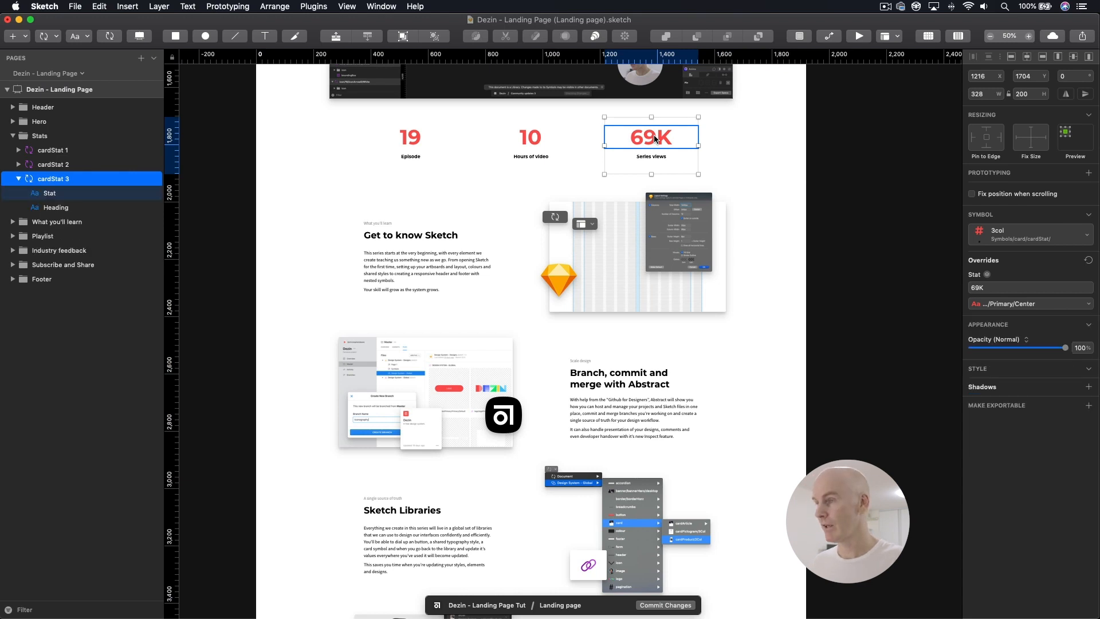
key(super+Tab)
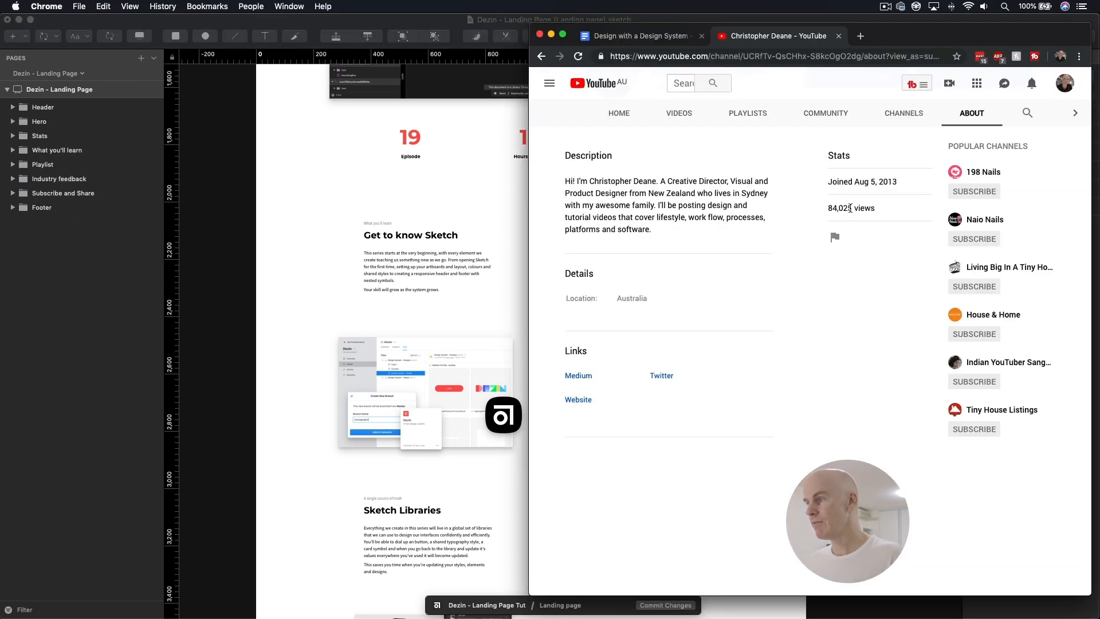
drag(834, 208, 827, 210)
click(832, 212)
key(super+c)
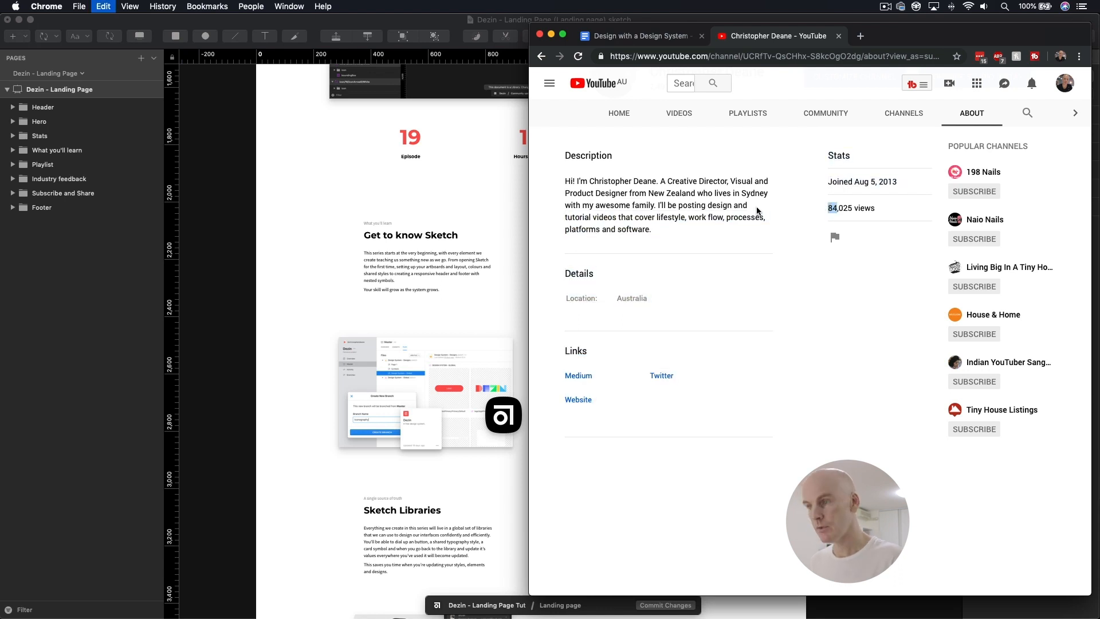
Step: Back in Sketch, set the Series views card's Stat override to 84K and deselect everything
key(super+Tab)
click(635, 140)
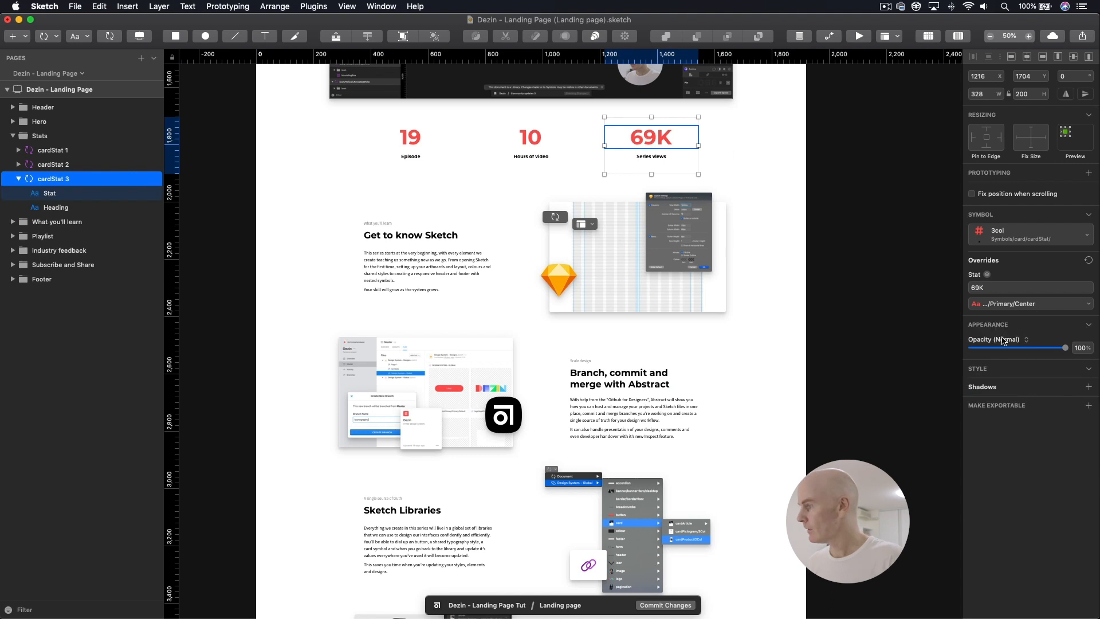
double_click(978, 286)
key(super+v)
click(848, 266)
click(762, 261)
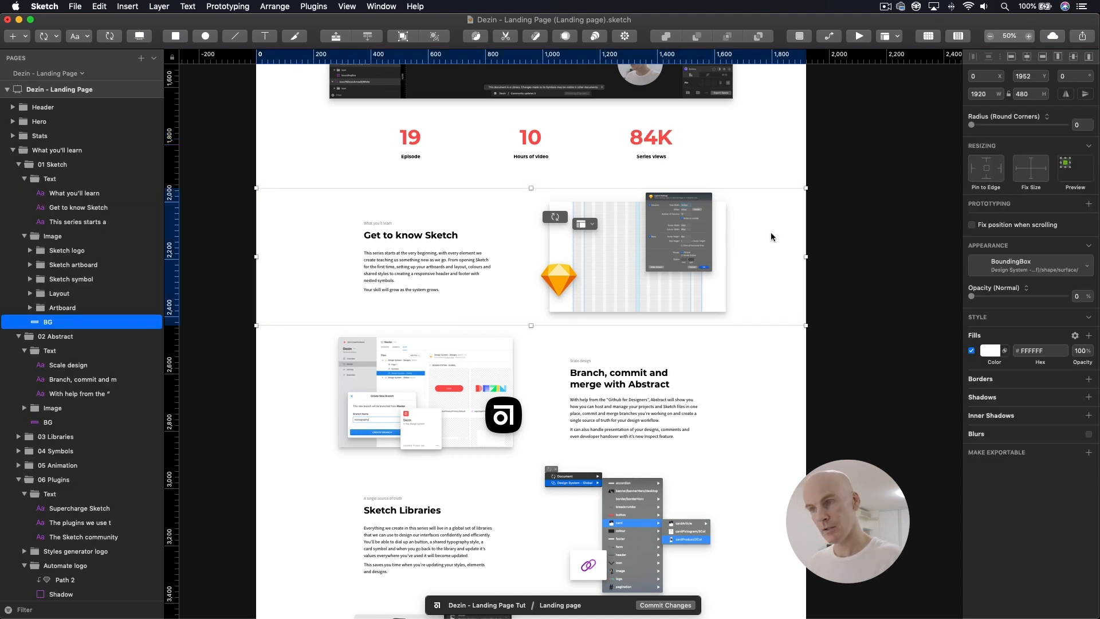
click(832, 222)
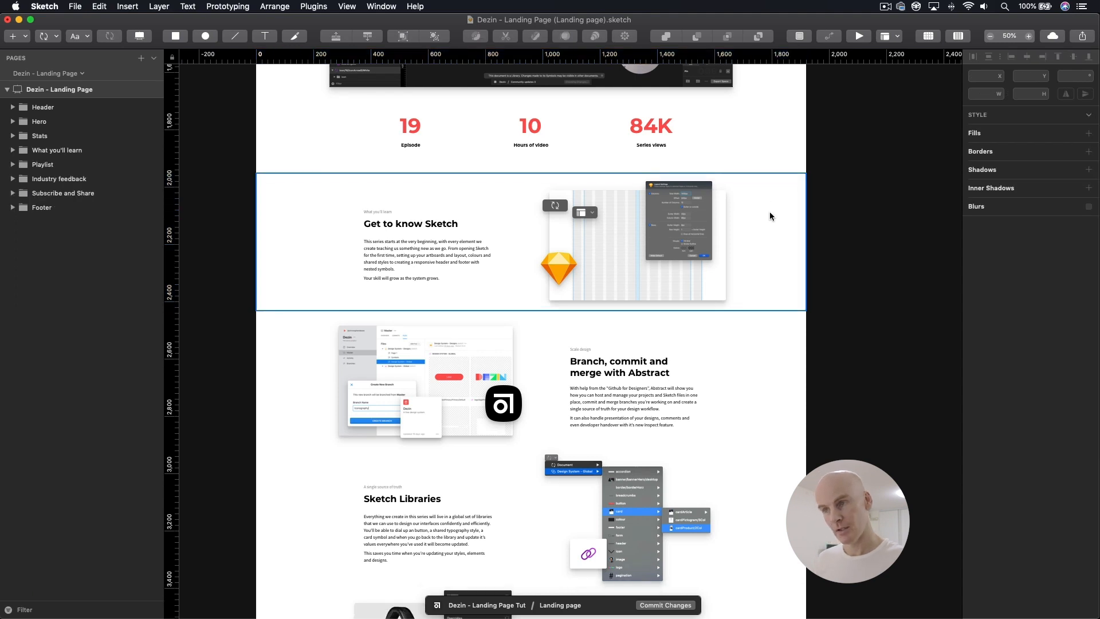
Step: Review the landing page from the What you'll learn rows down to the Series playlist section
scroll(802, 209, down, 3)
scroll(810, 208, down, 15)
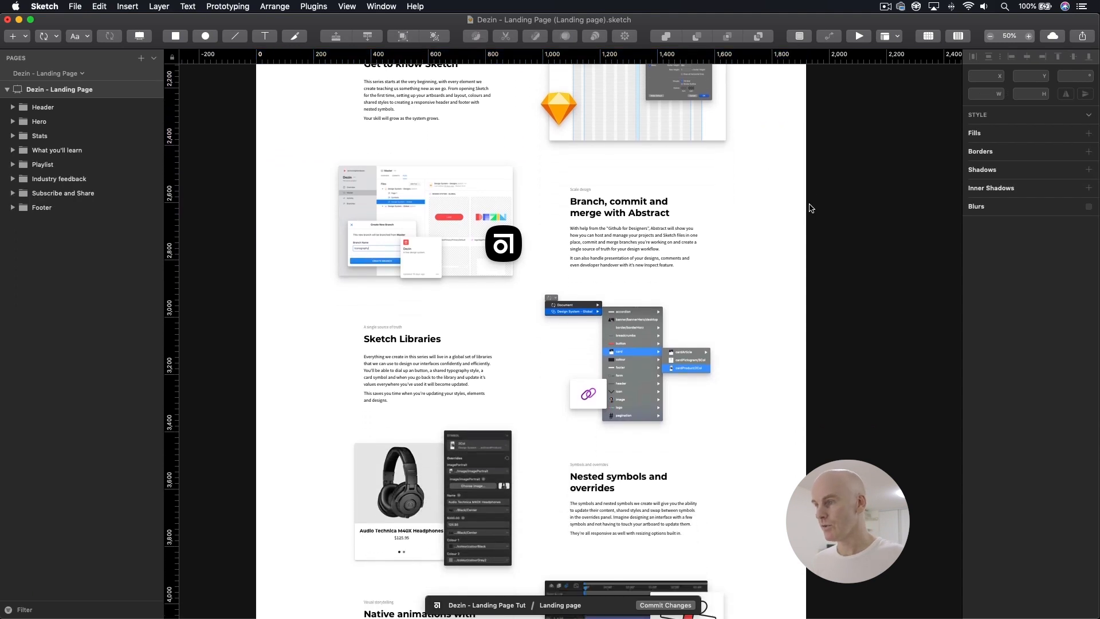
scroll(811, 208, down, 20)
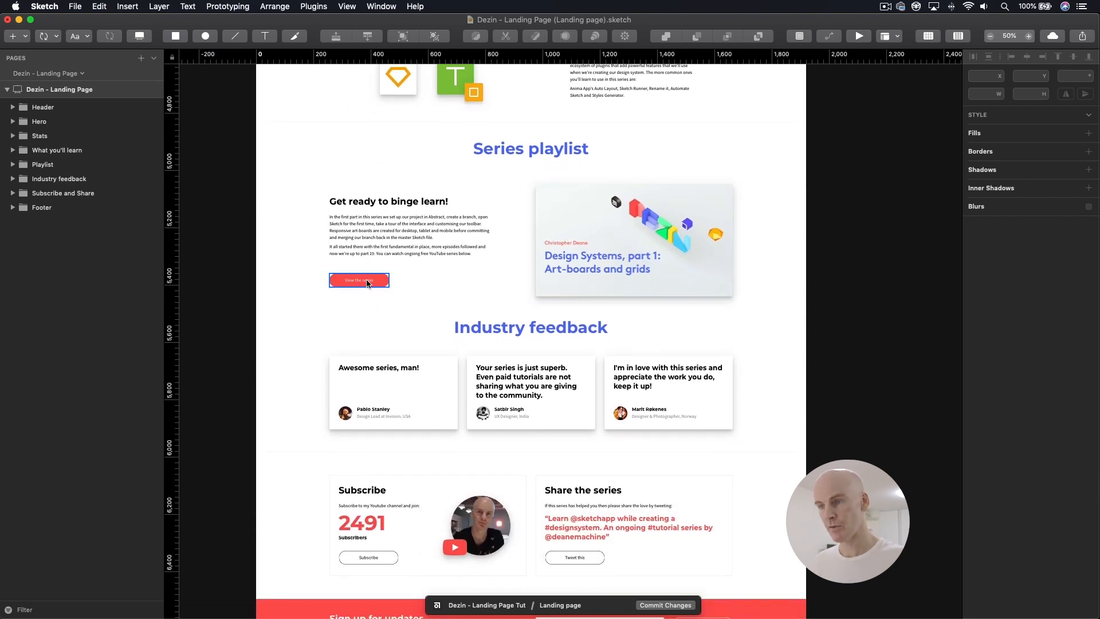
Step: Compare the View the series button in the Series playlist section with the hero's heading and buttons
click(366, 280)
key(super+minus)
key(super+minus)
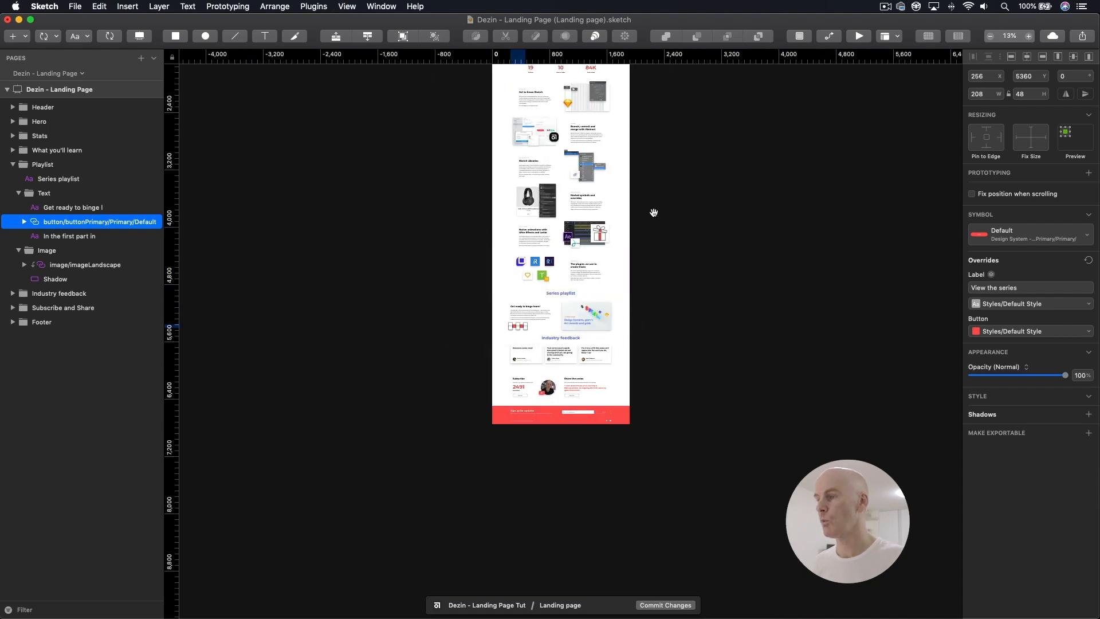
drag(653, 213, 658, 263)
click(510, 263)
key(super+plus)
key(super+plus)
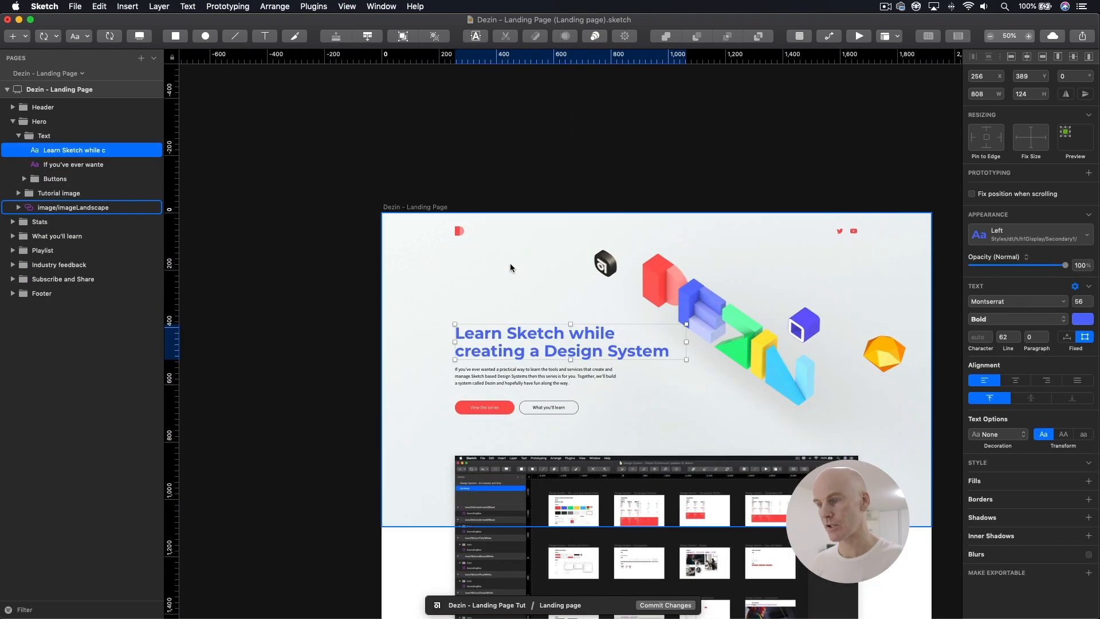
click(451, 331)
key(super+minus)
key(super+minus)
drag(546, 266, 438, 68)
click(437, 306)
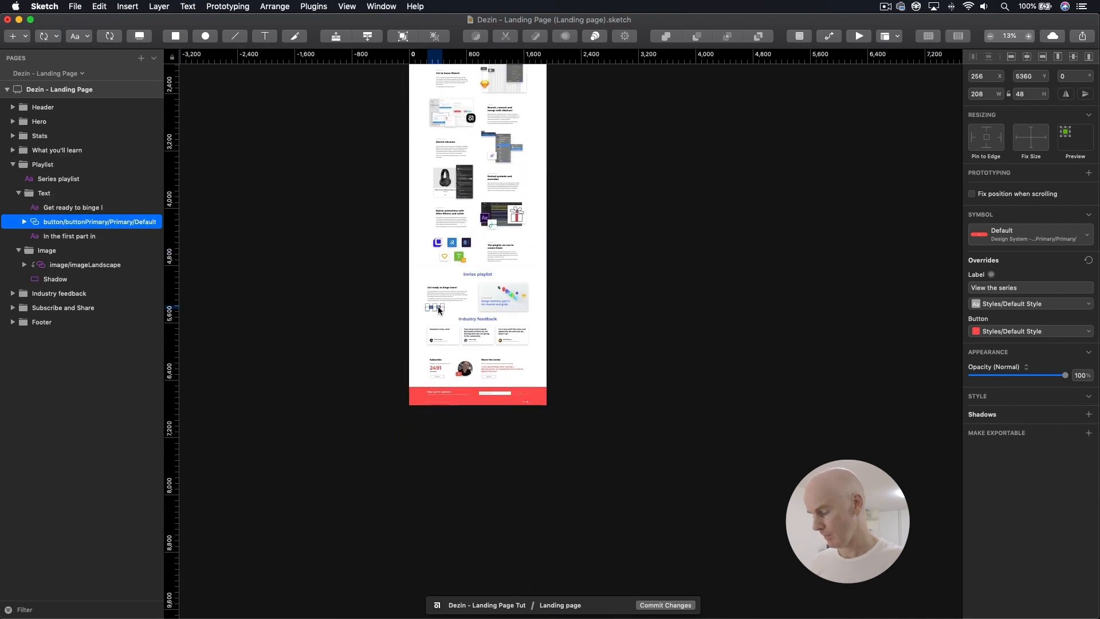
key(super+plus)
key(super+plus)
key(Escape)
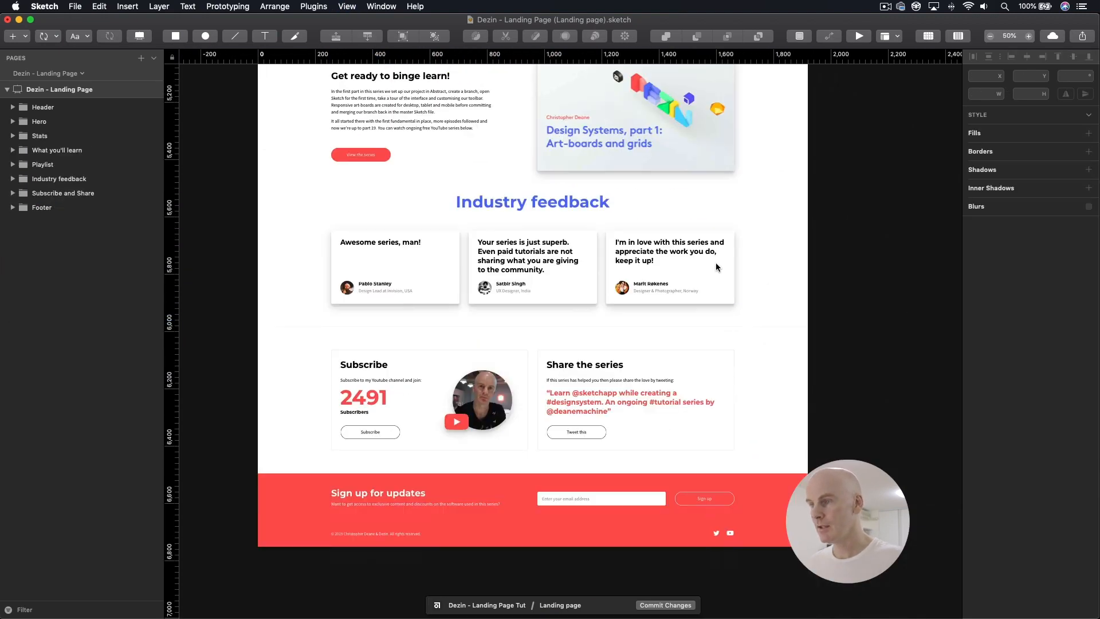
Step: Review the Industry feedback, Subscribe and Share the series sections, then inspect the footer's background and sign-up text
scroll(716, 267, down, 4)
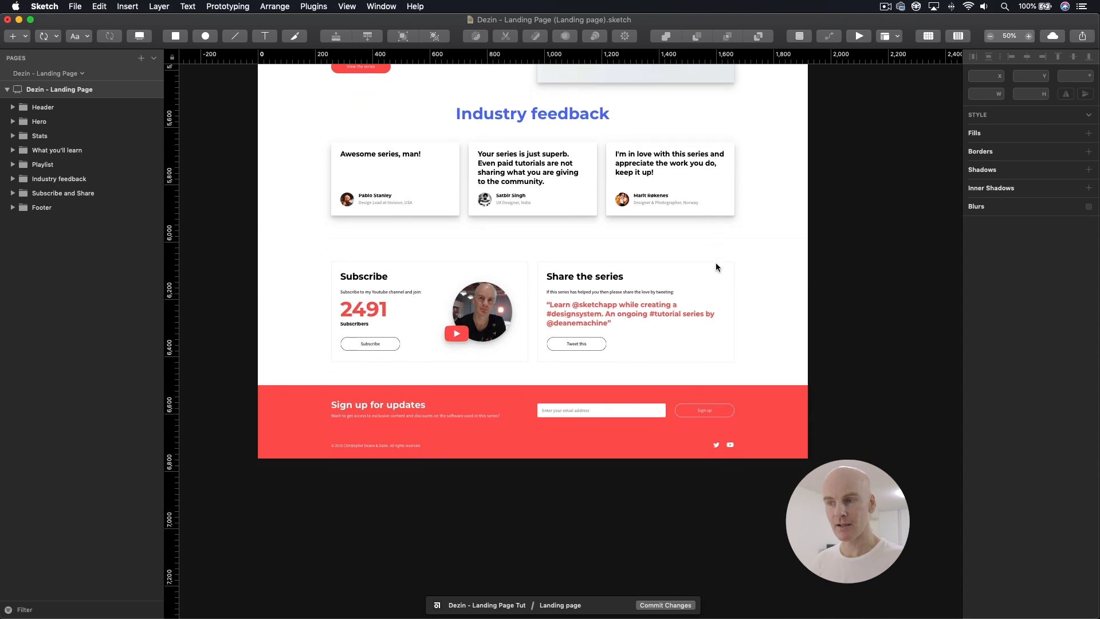
scroll(716, 267, down, 3)
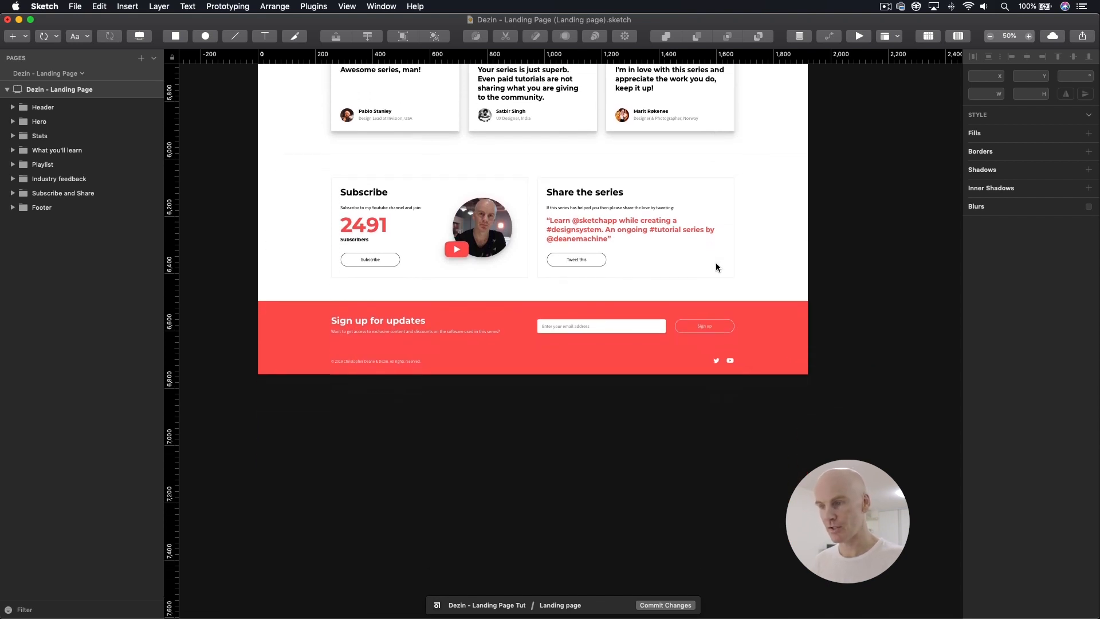
click(355, 296)
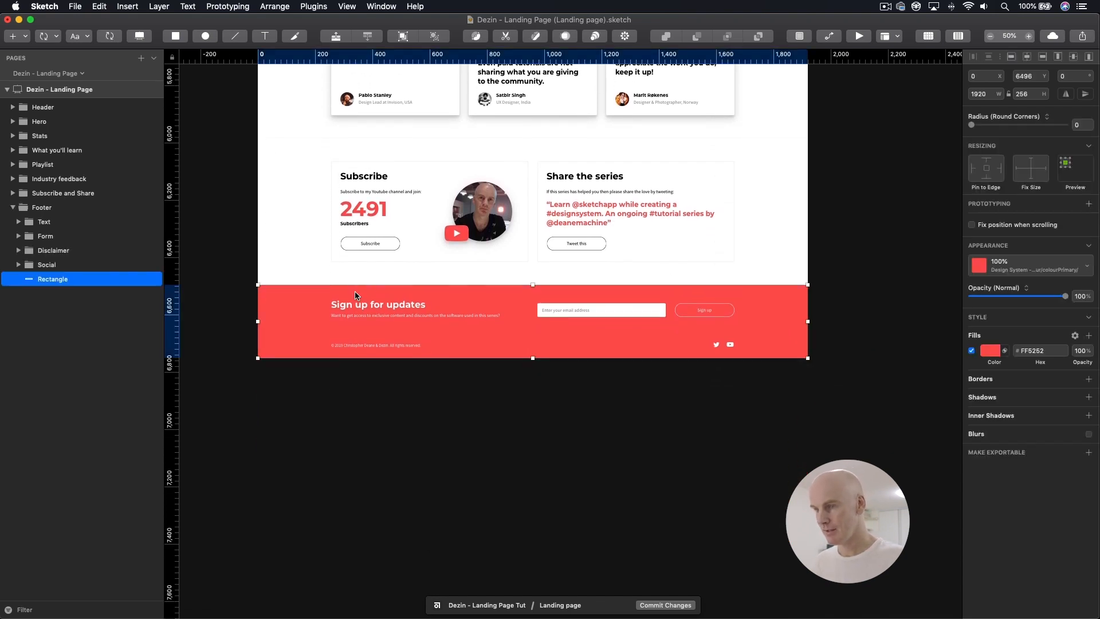
click(395, 316)
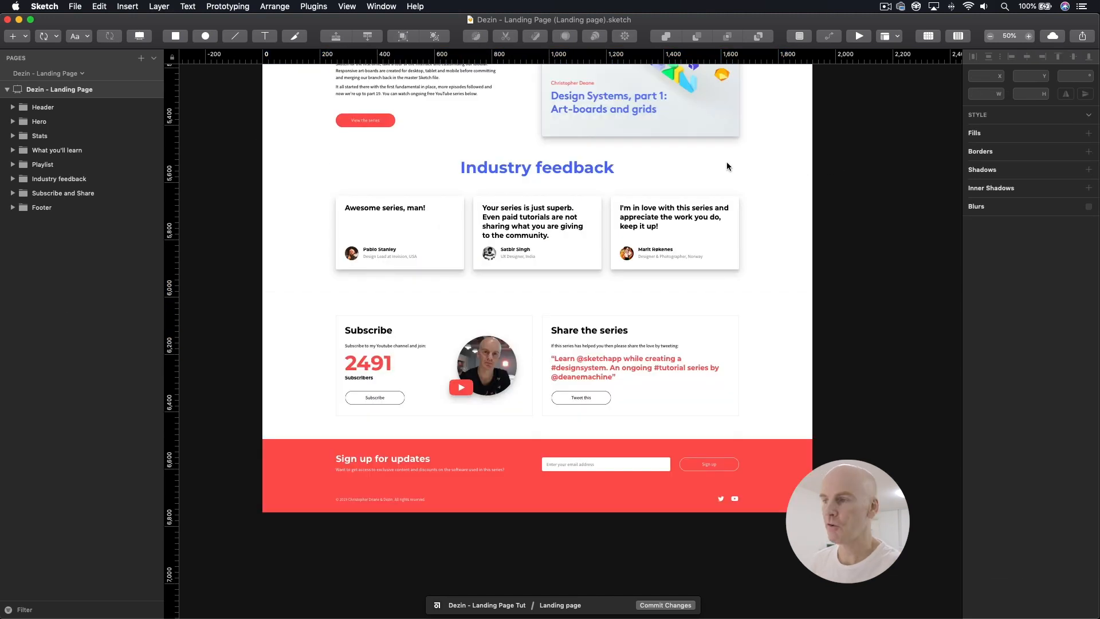
Step: Inspect the text styles available for the Industry feedback heading without changing its style, then deselect it
click(528, 171)
click(987, 240)
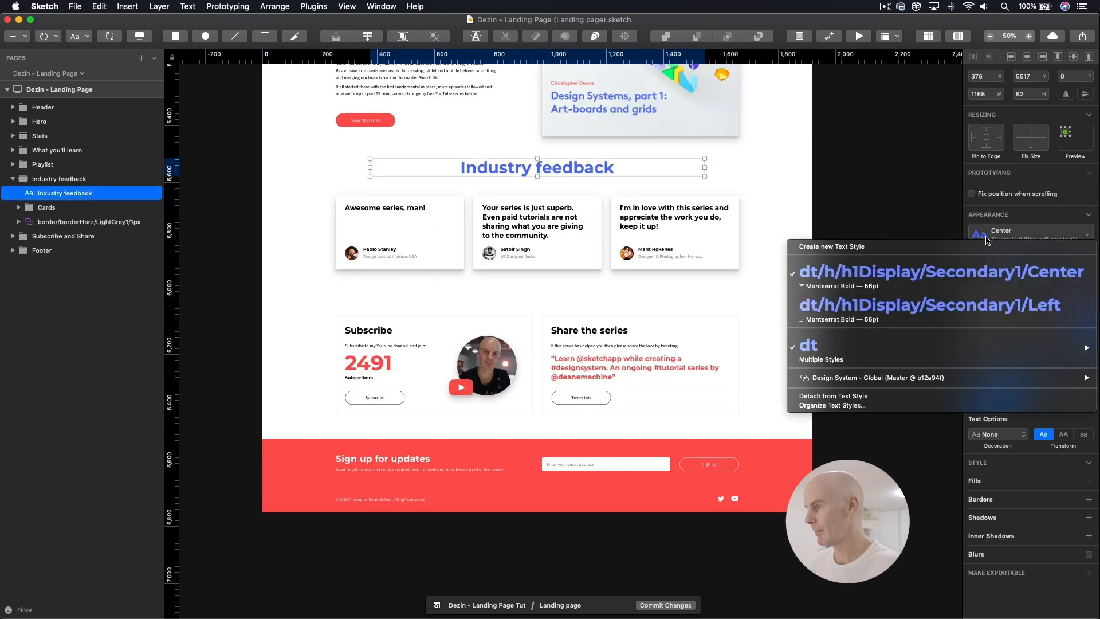
click(893, 190)
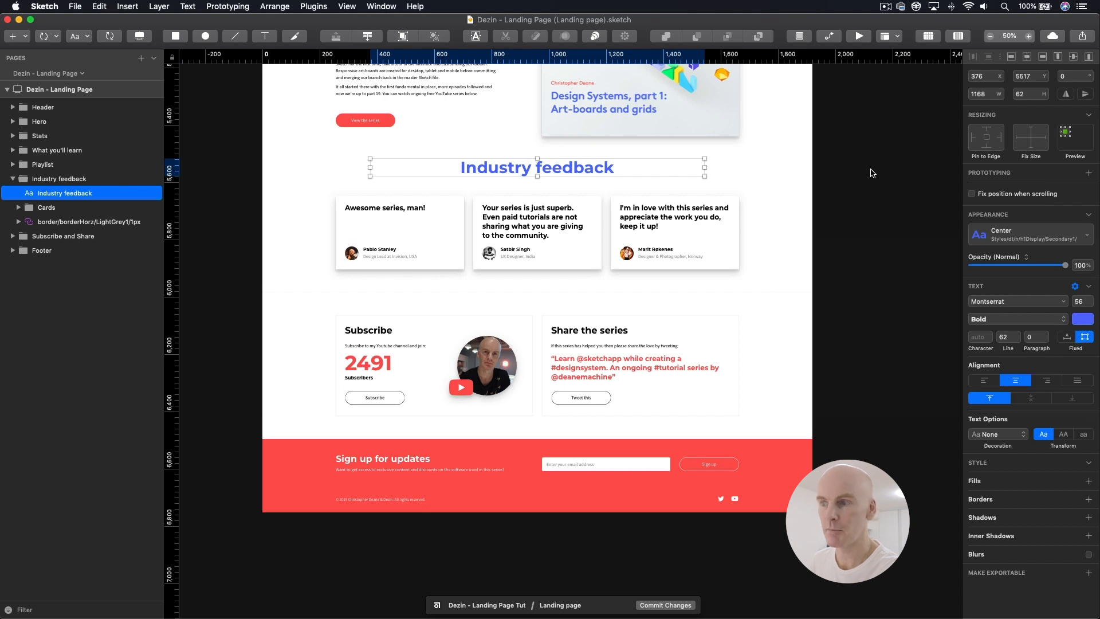
click(828, 177)
scroll(798, 189, up, 2)
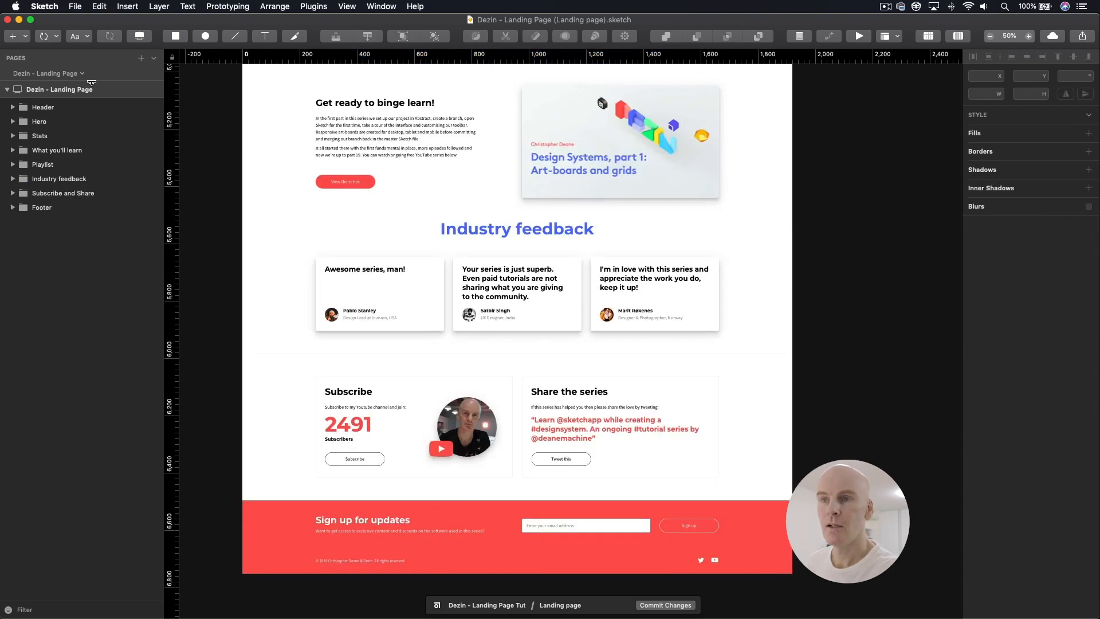
Step: Examine the card/cardStat/3col and card/cardTestimonial/4col symbols on the Symbols page, then return to the Dezin - Landing Page page
click(156, 58)
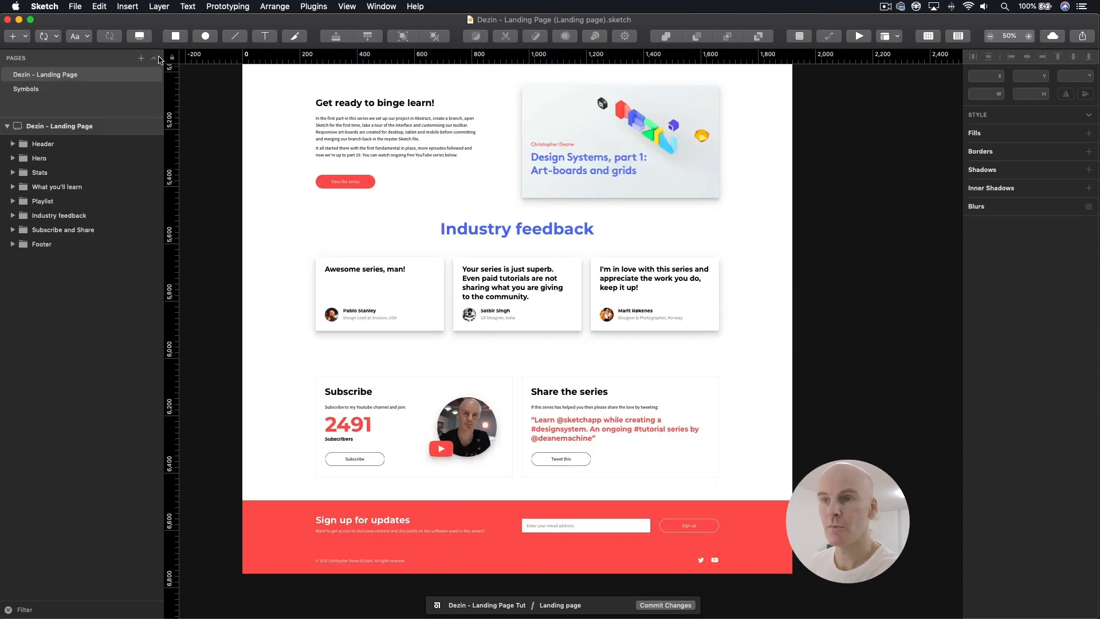
click(68, 89)
click(501, 253)
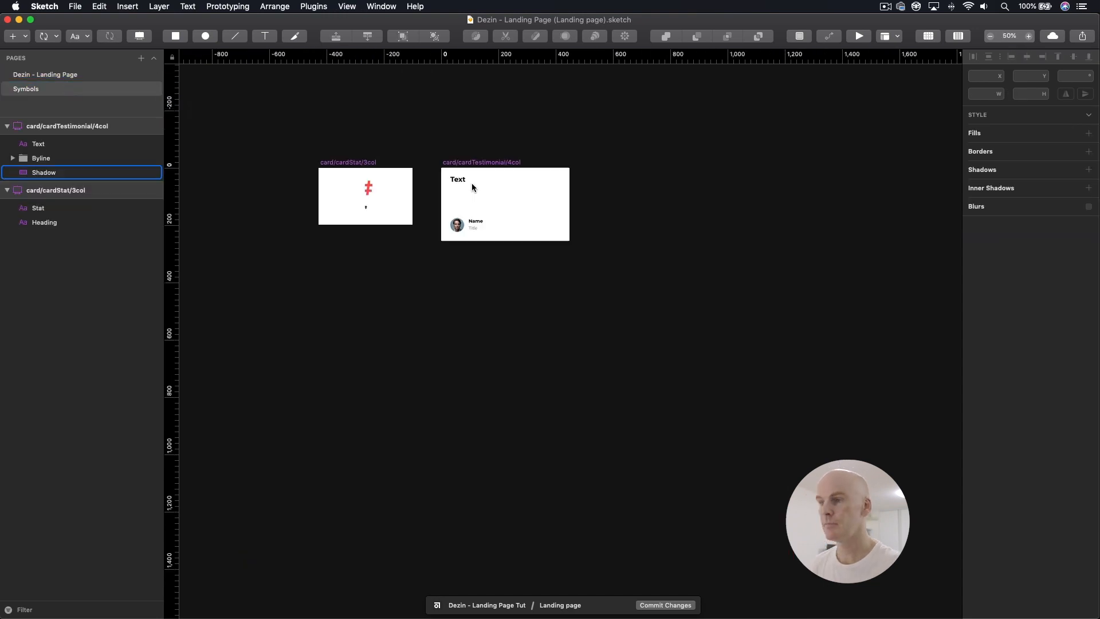
drag(472, 187, 550, 223)
click(421, 200)
key(super+0)
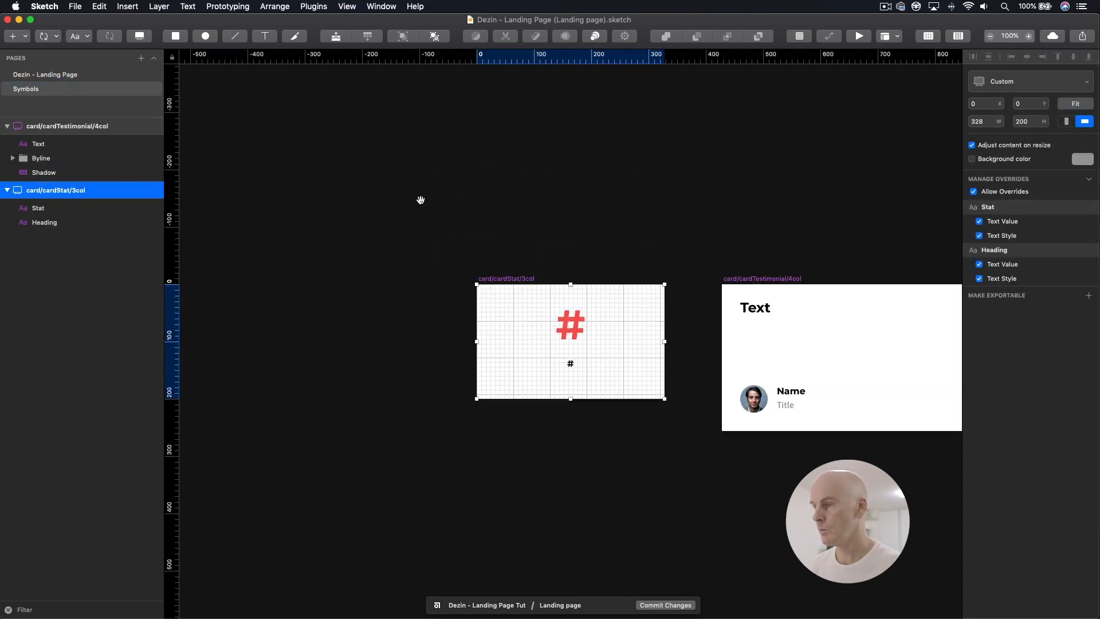
drag(737, 224, 533, 139)
click(487, 155)
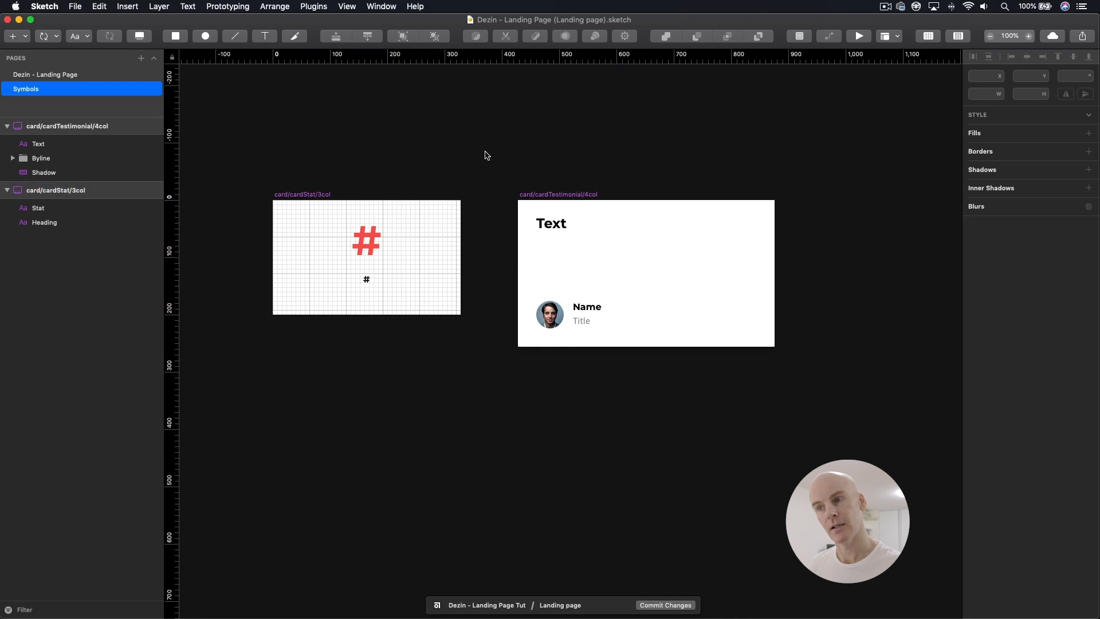
click(320, 196)
click(579, 196)
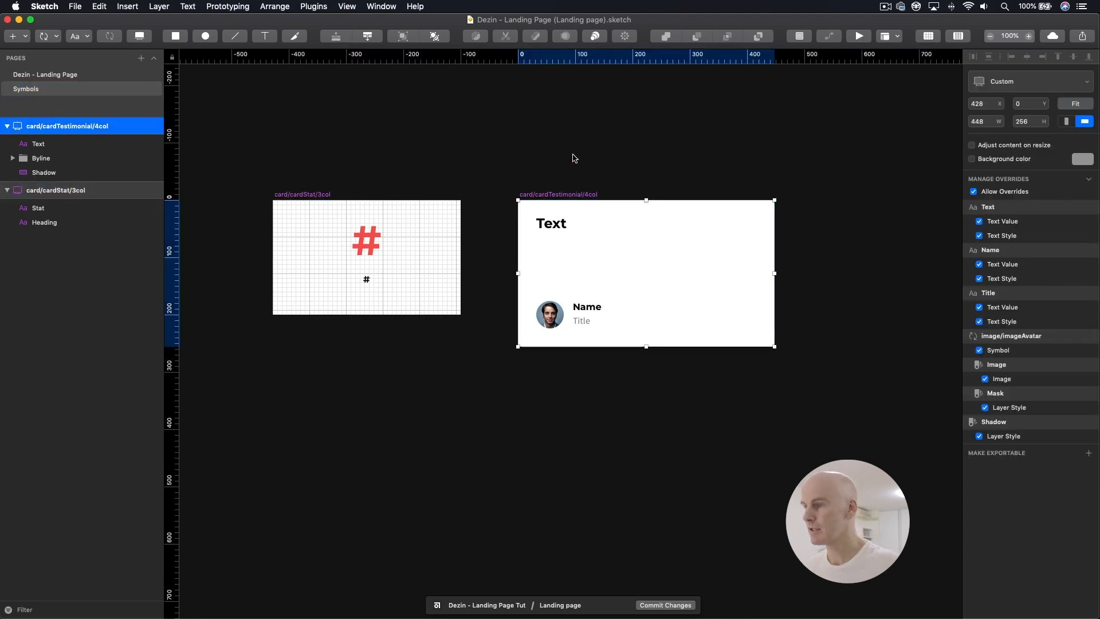
click(575, 158)
click(70, 75)
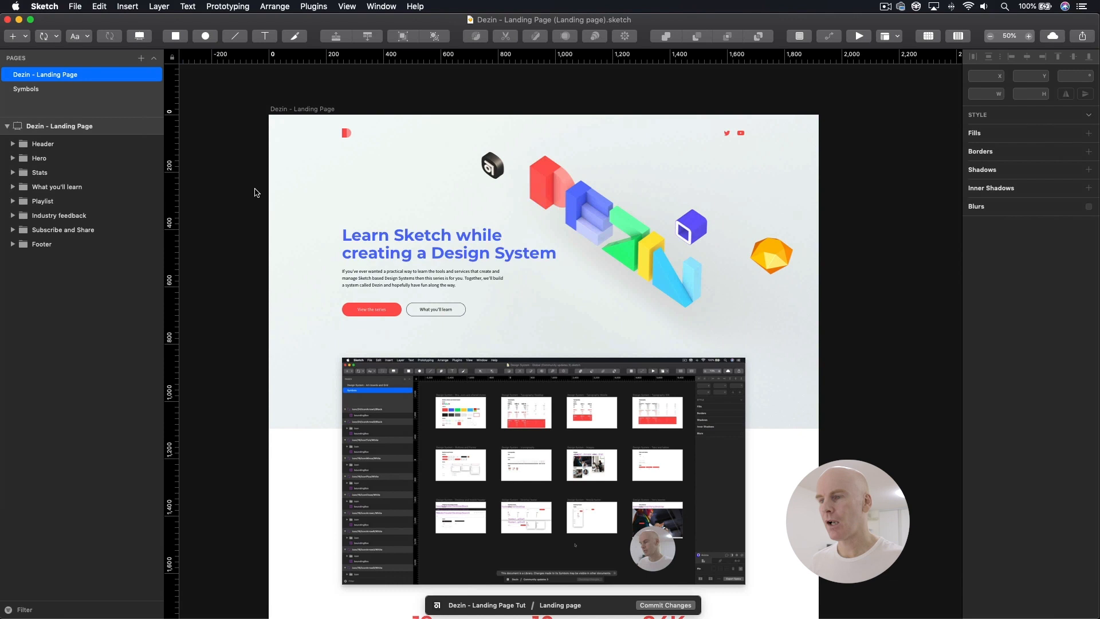
Step: Save the document and commit its changes to the Landing page branch in Abstract with the summary "Landing page - Pt3 Done"
key(super+s)
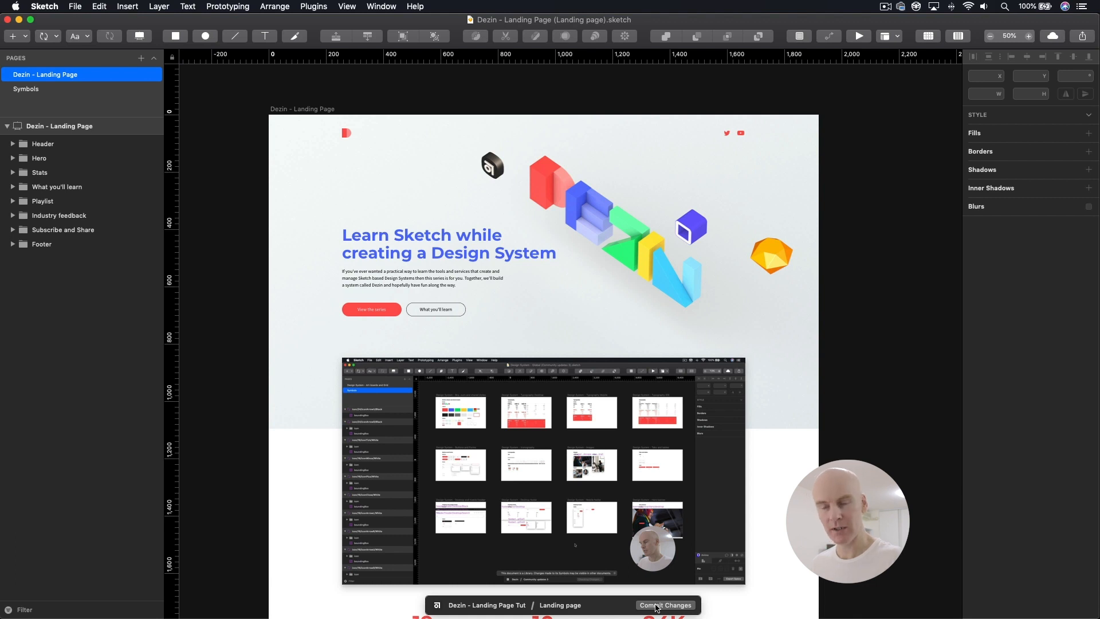
click(656, 605)
text(Landing page -)
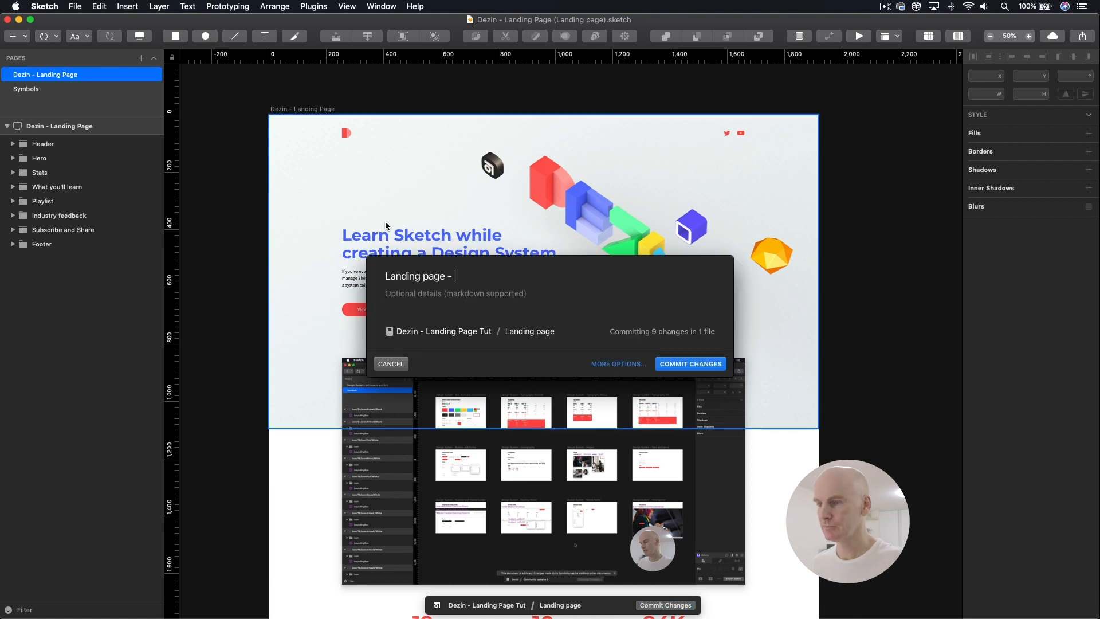
click(608, 366)
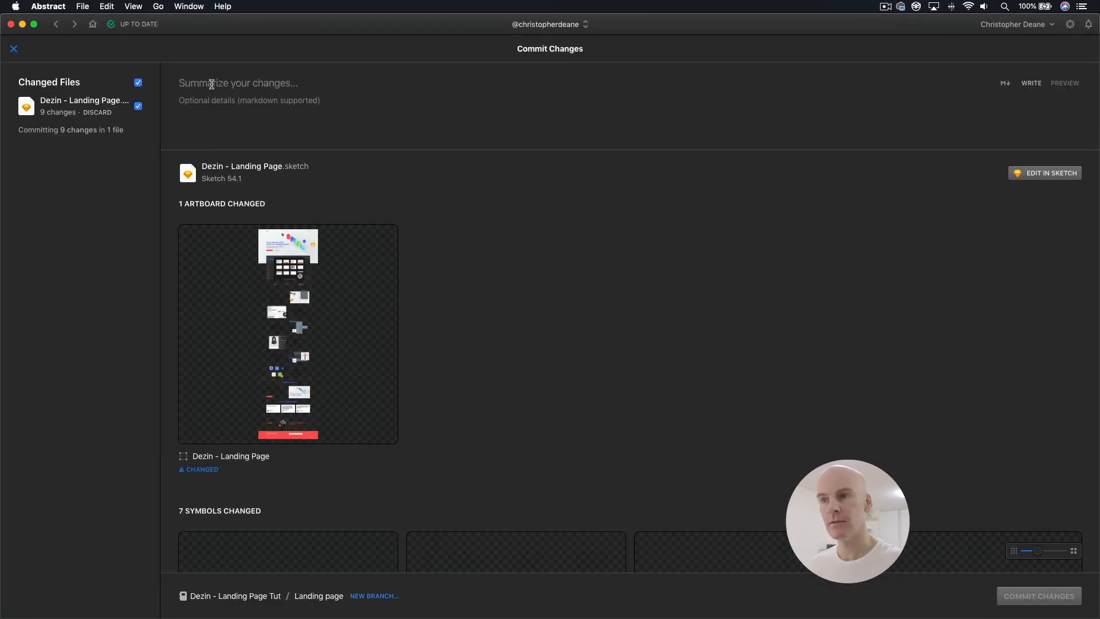
text(Landing)
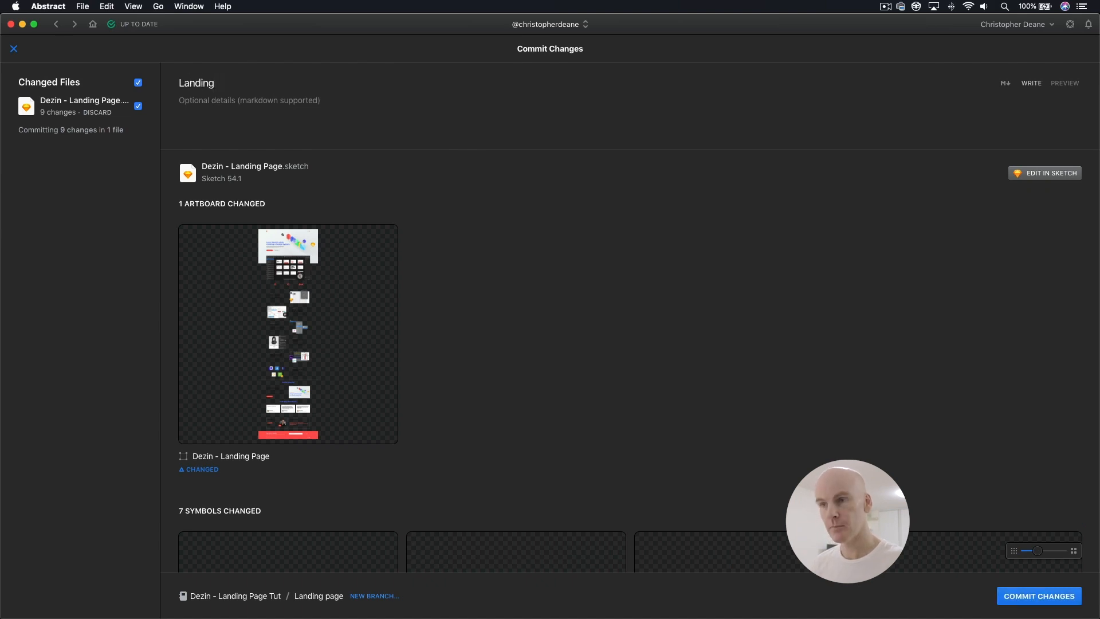
text( page)
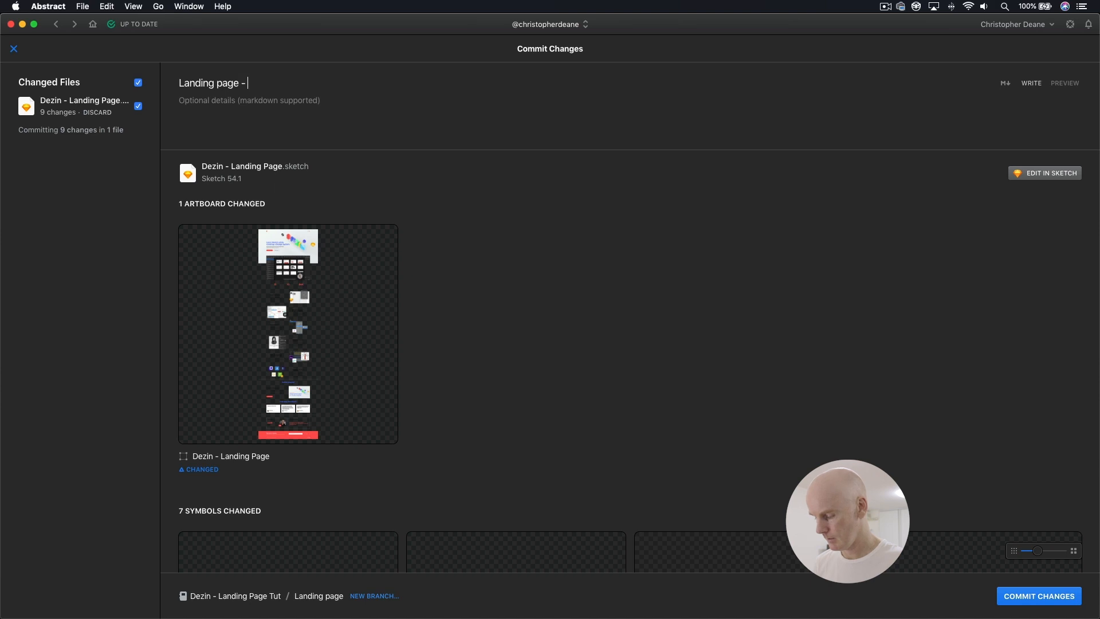
text( - Pt3 Done)
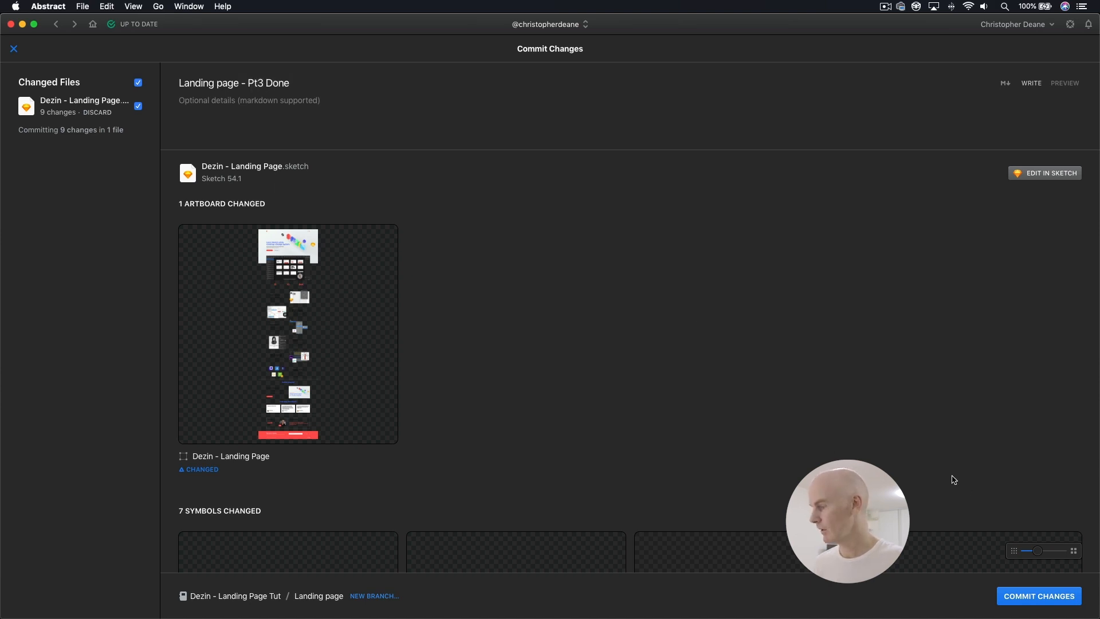
click(1021, 597)
Step: Check the sync activity, then merge the Landing page branch into Master and archive it without a merge description
click(134, 25)
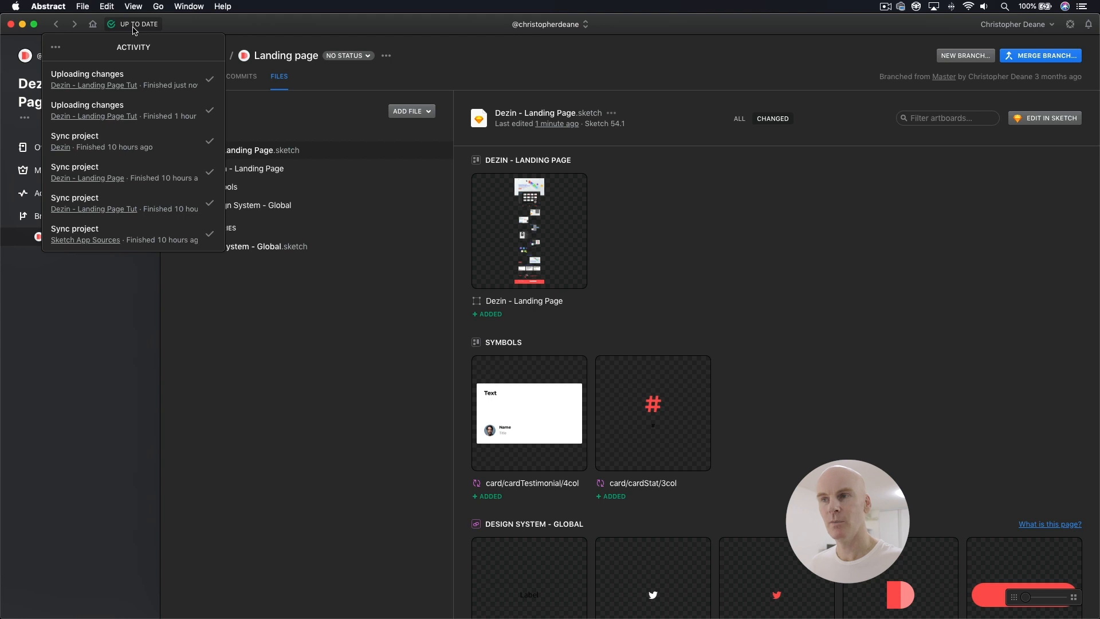
click(231, 30)
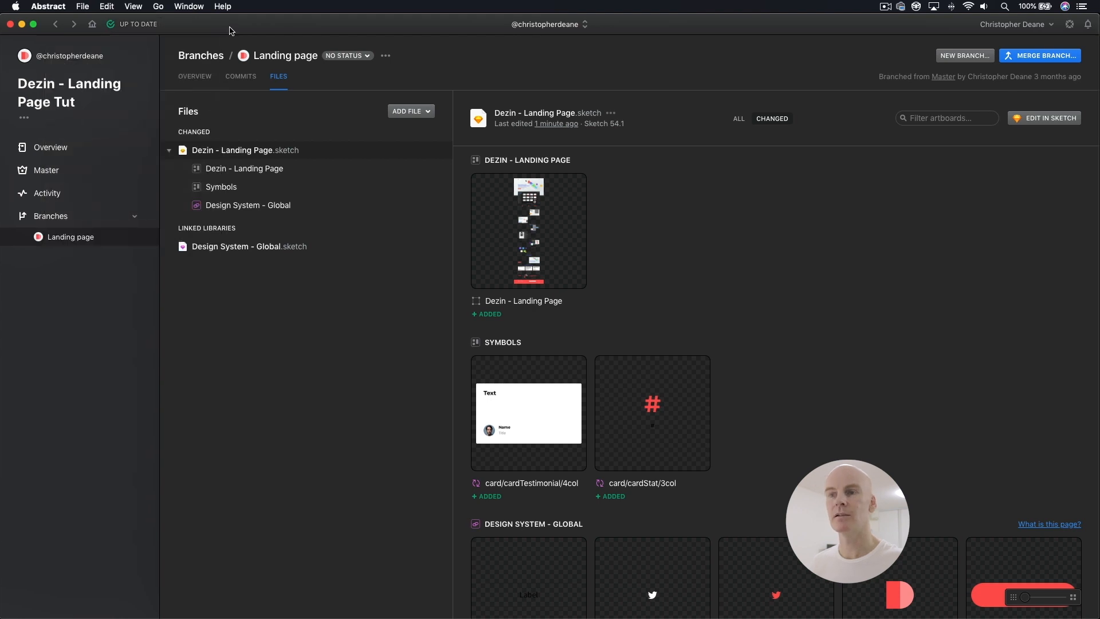
click(80, 237)
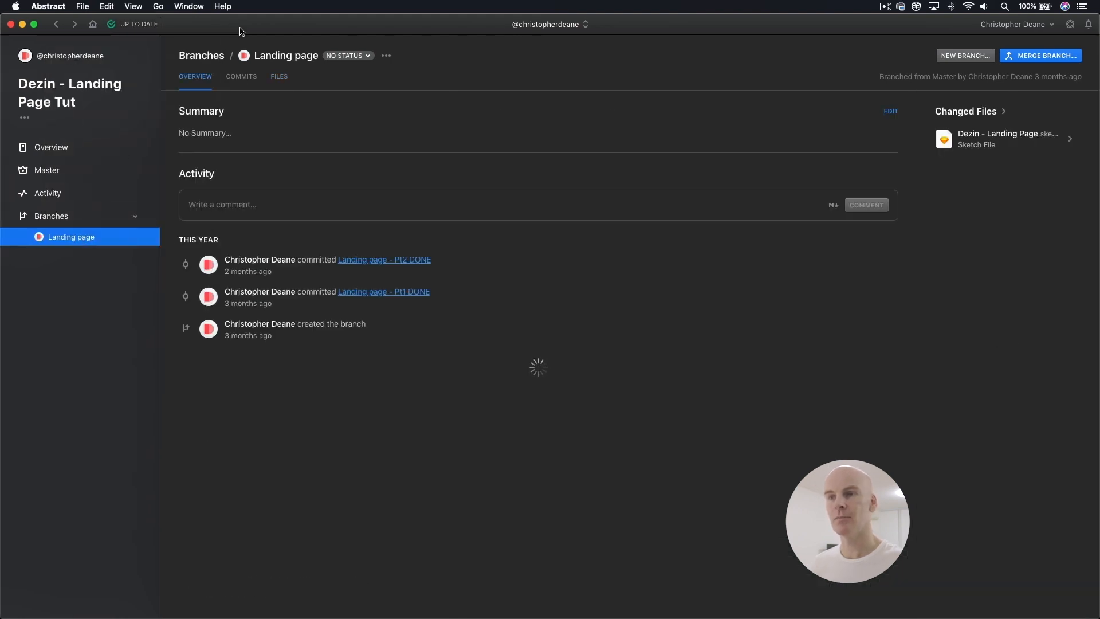
click(1038, 57)
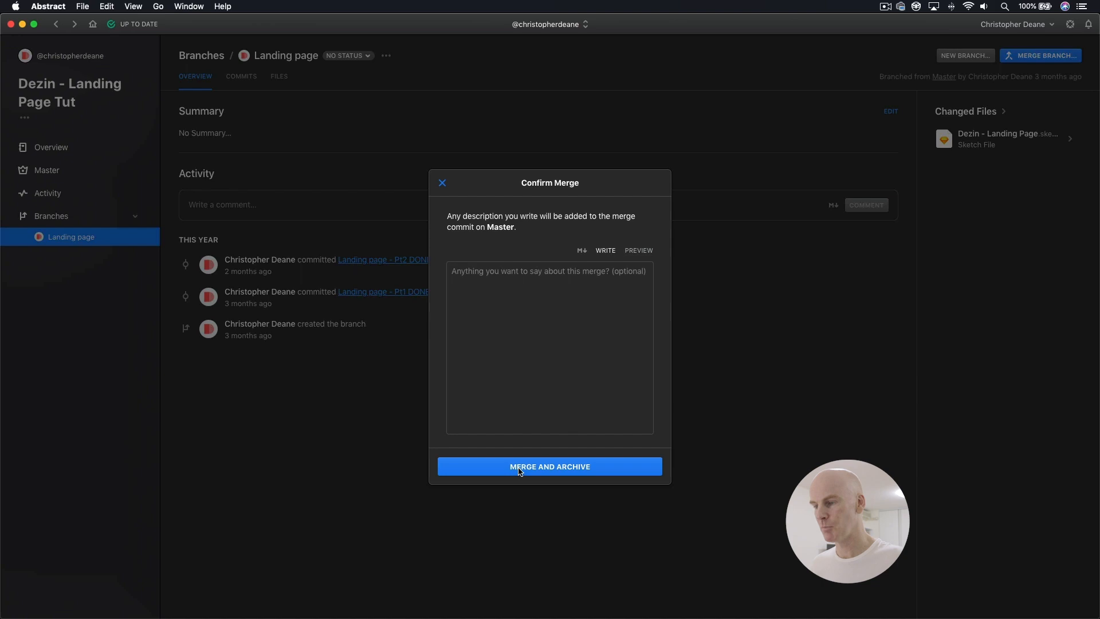
click(520, 471)
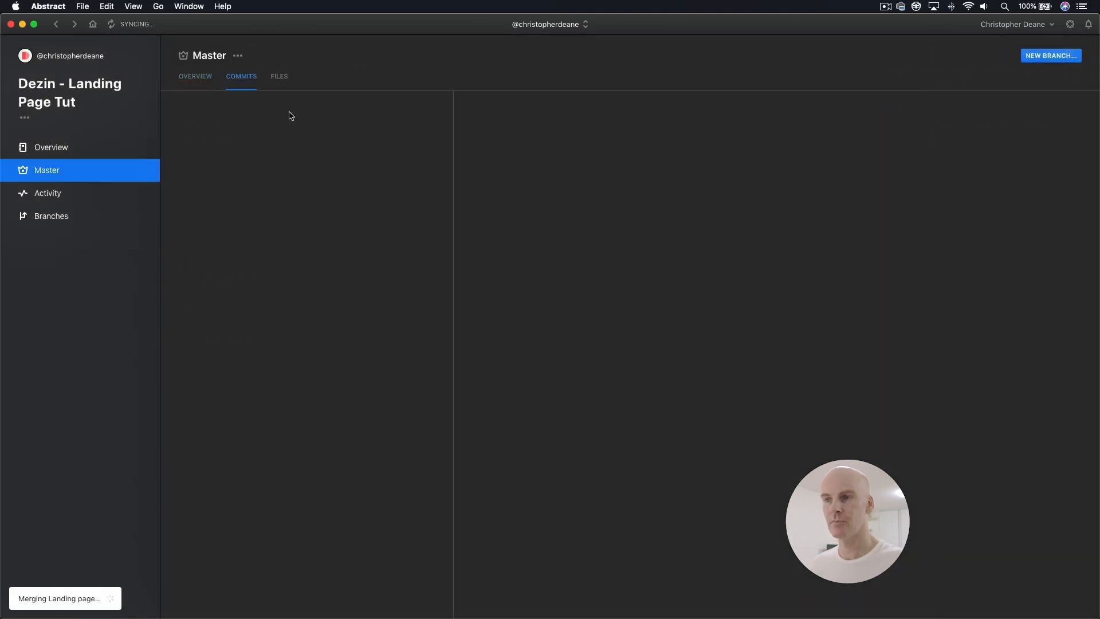